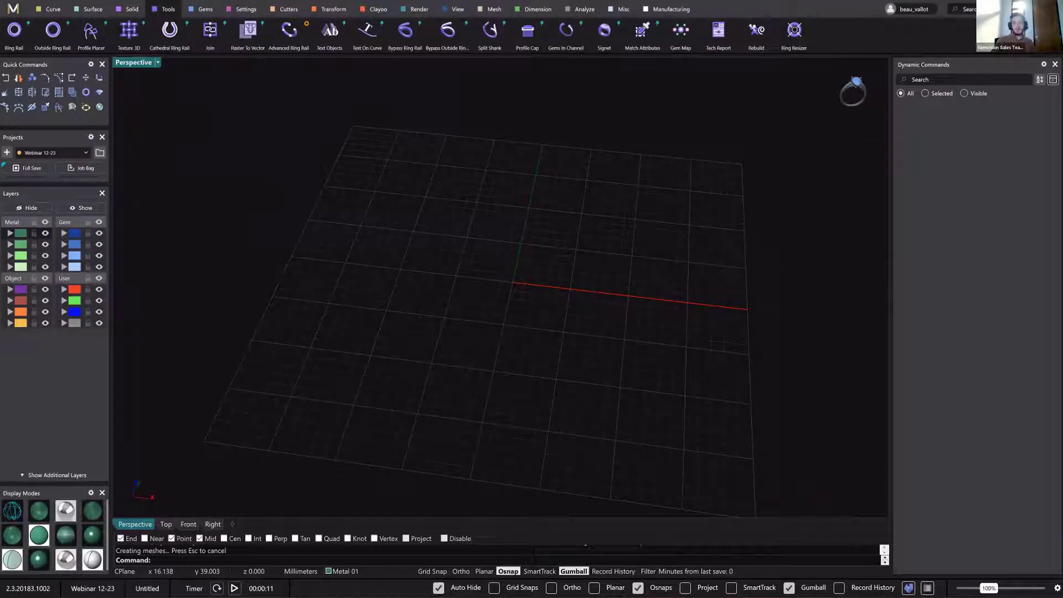
Start a Cathedral Ring Rail and compare its default shape with the split-shank engagement ring reference photo.
key(alt+Tab)
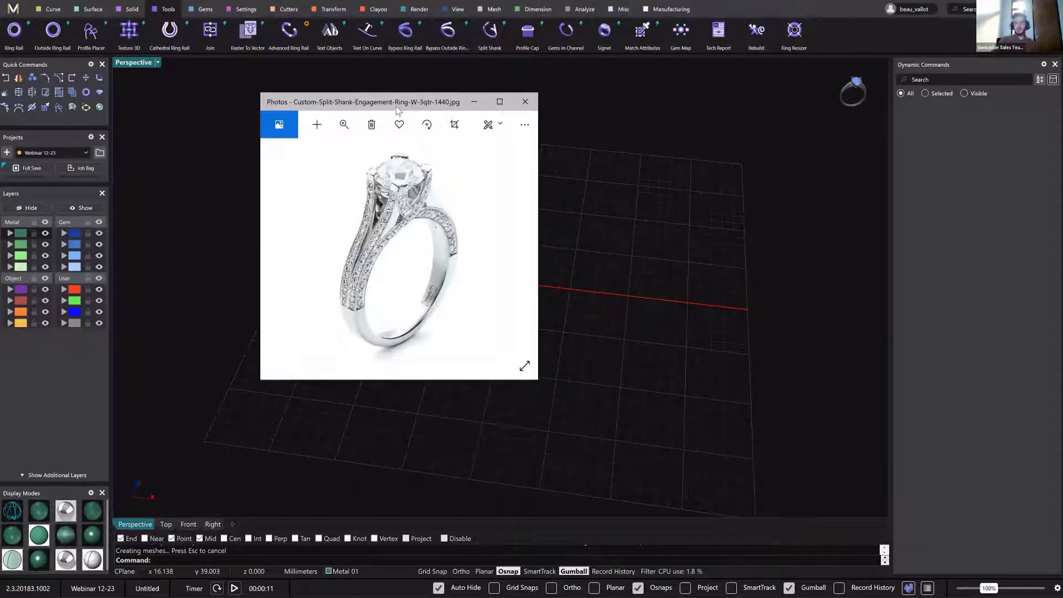
click(250, 313)
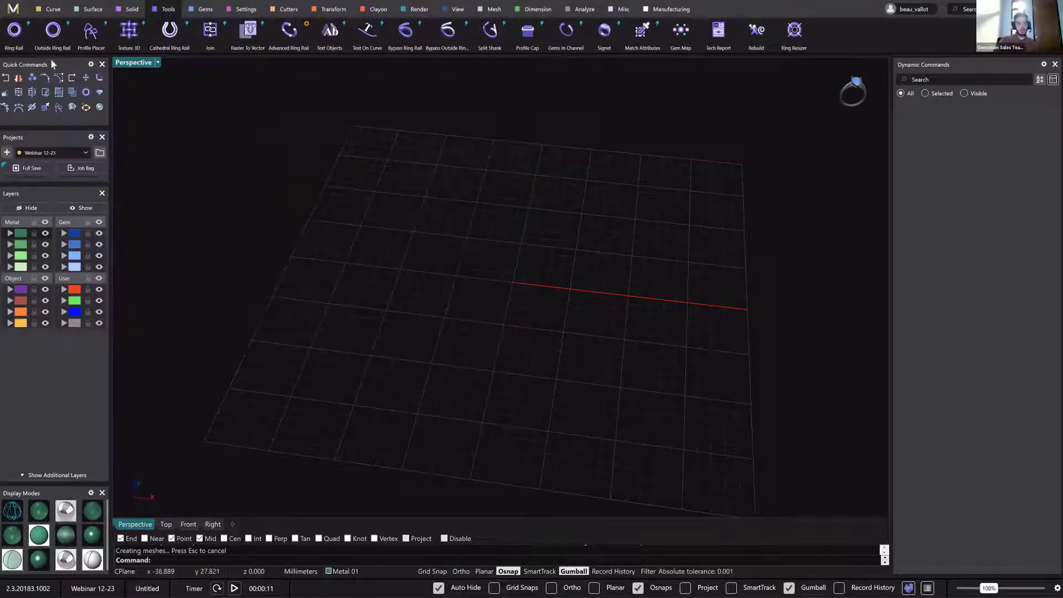
right_drag(443, 296, 443, 249)
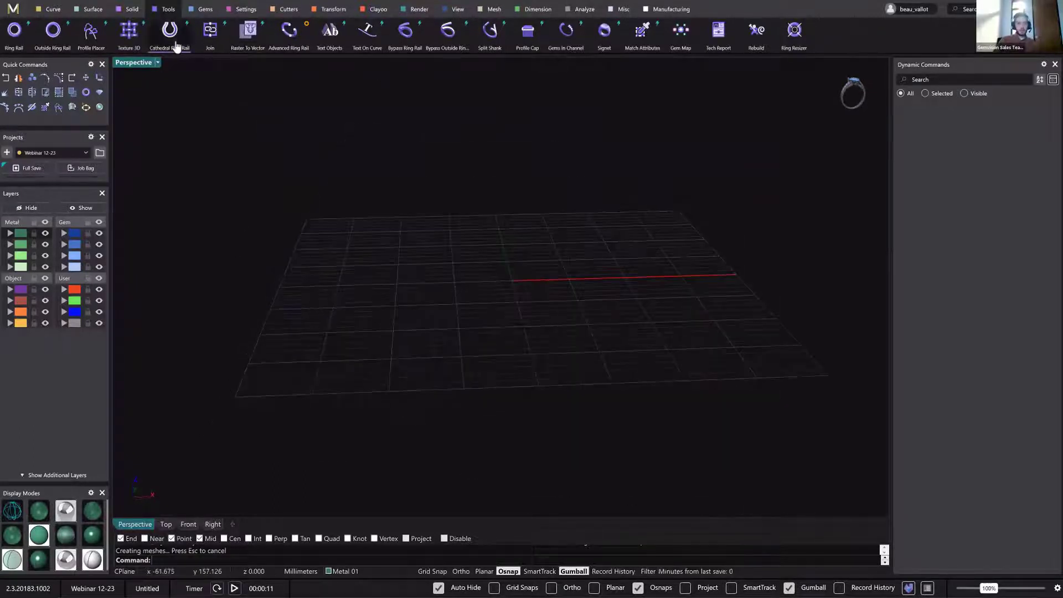
click(178, 44)
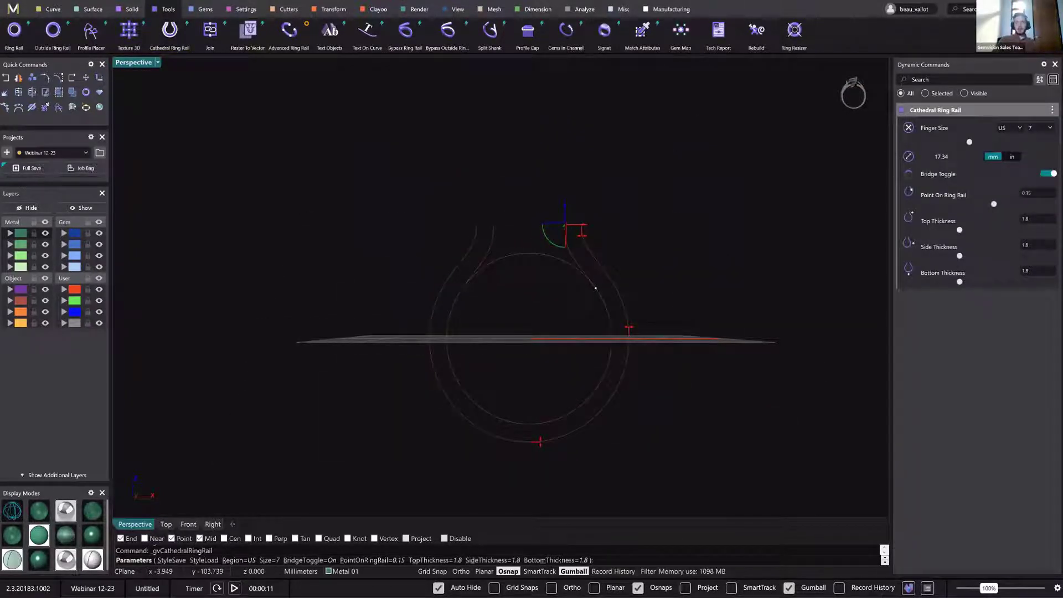
key(alt+Tab)
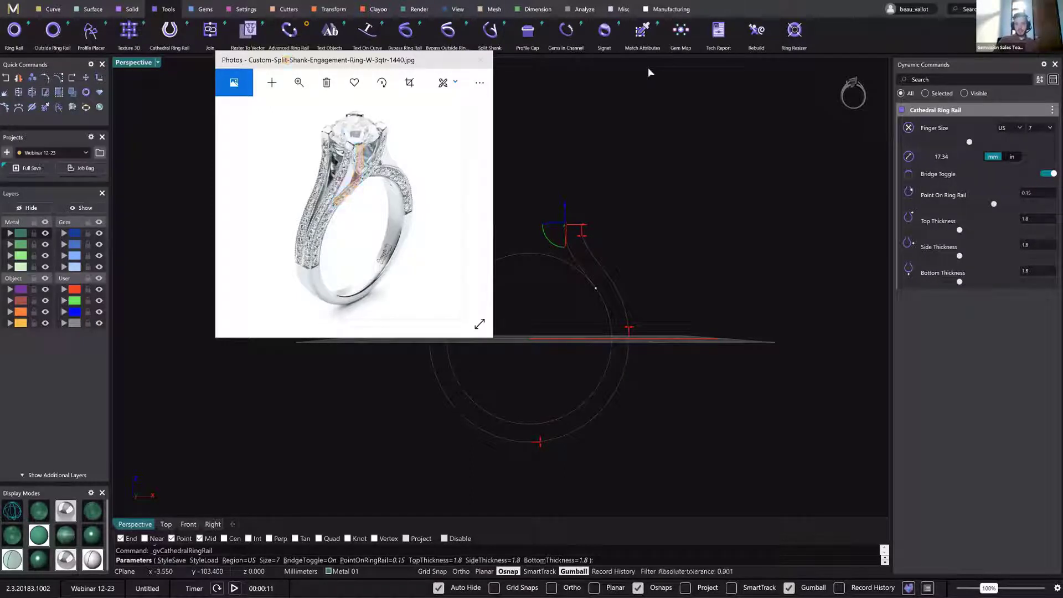
click(386, 62)
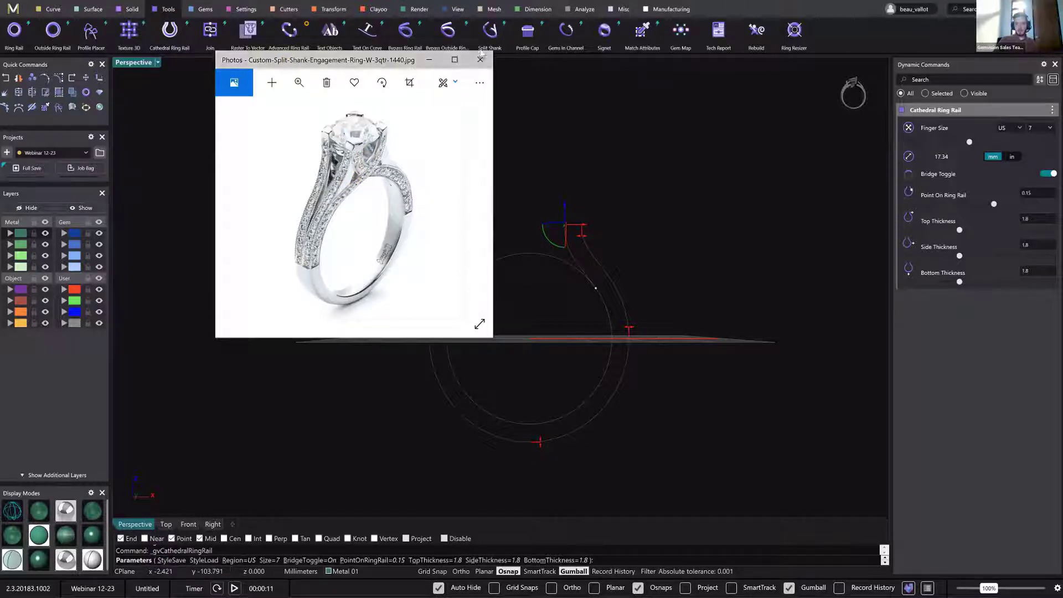
click(604, 287)
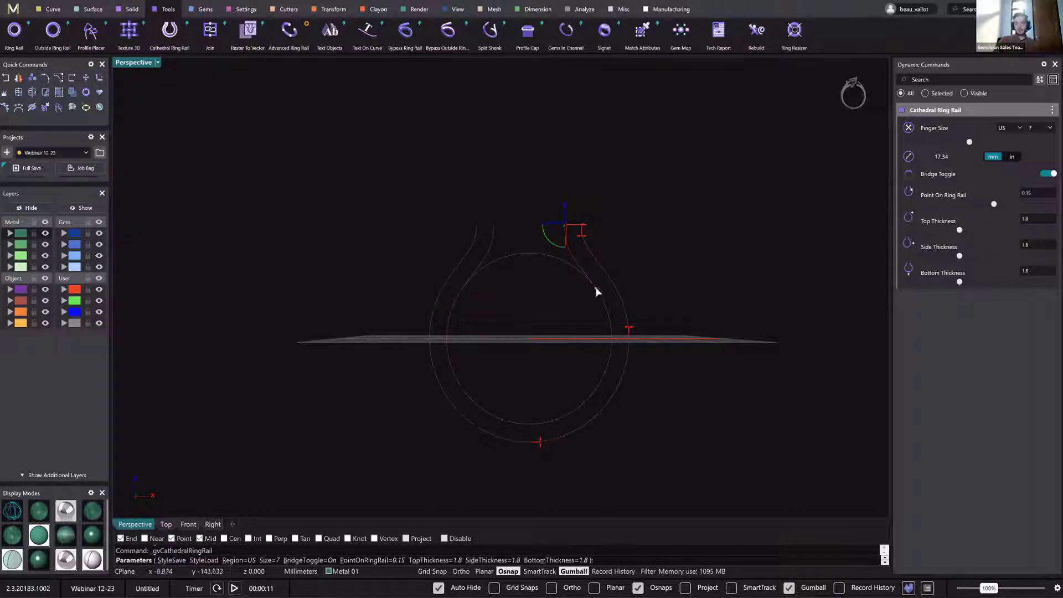
Shift the rail's shoulder junction to about 0.11 and raise the cathedral's upper ends while bringing them closer together.
drag(591, 282, 581, 272)
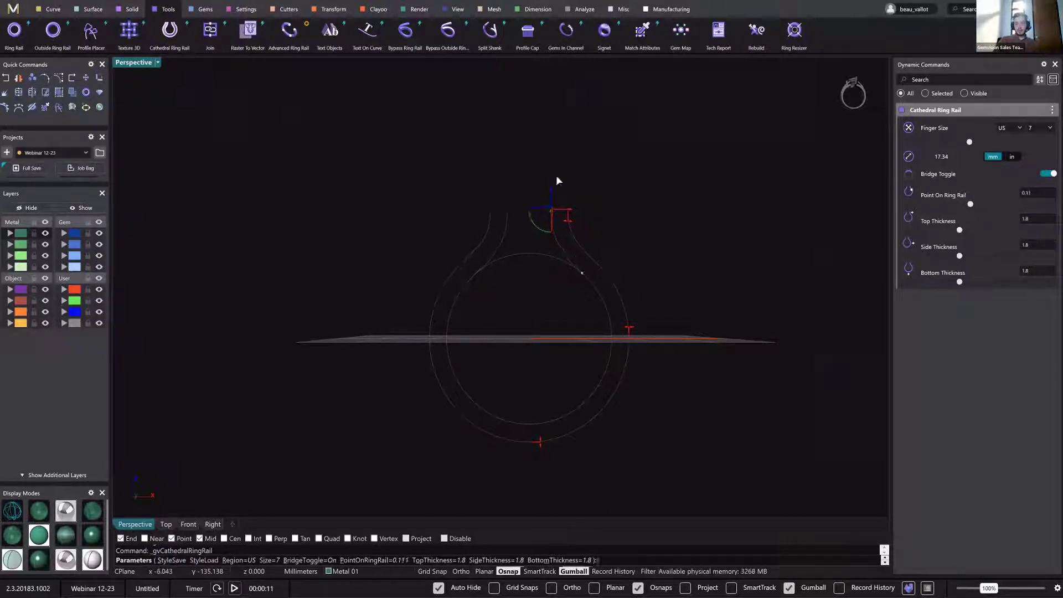
drag(550, 192, 550, 186)
right_drag(542, 283, 560, 286)
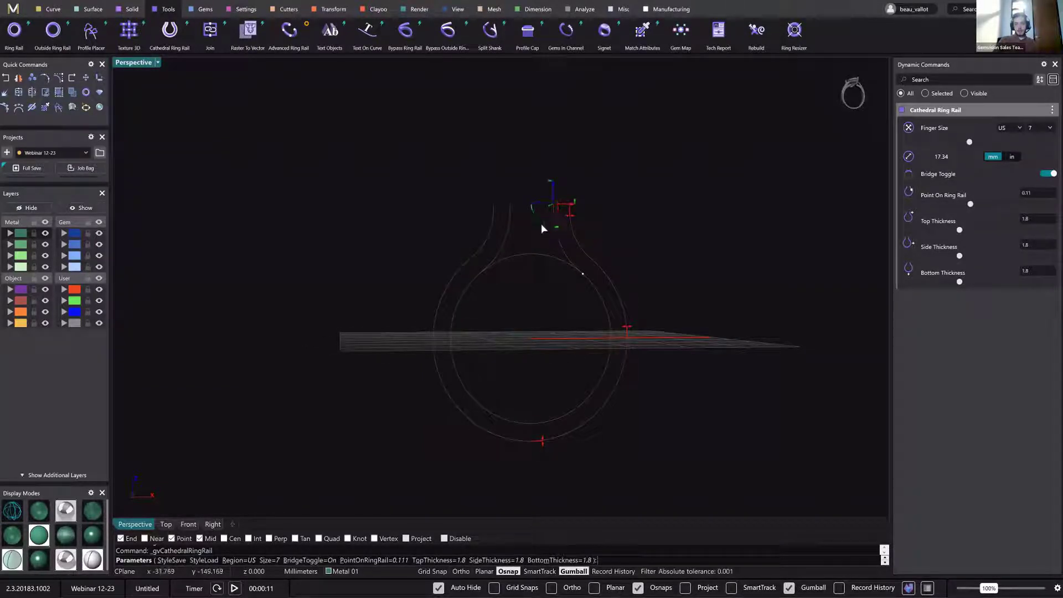
right_drag(563, 217, 563, 208)
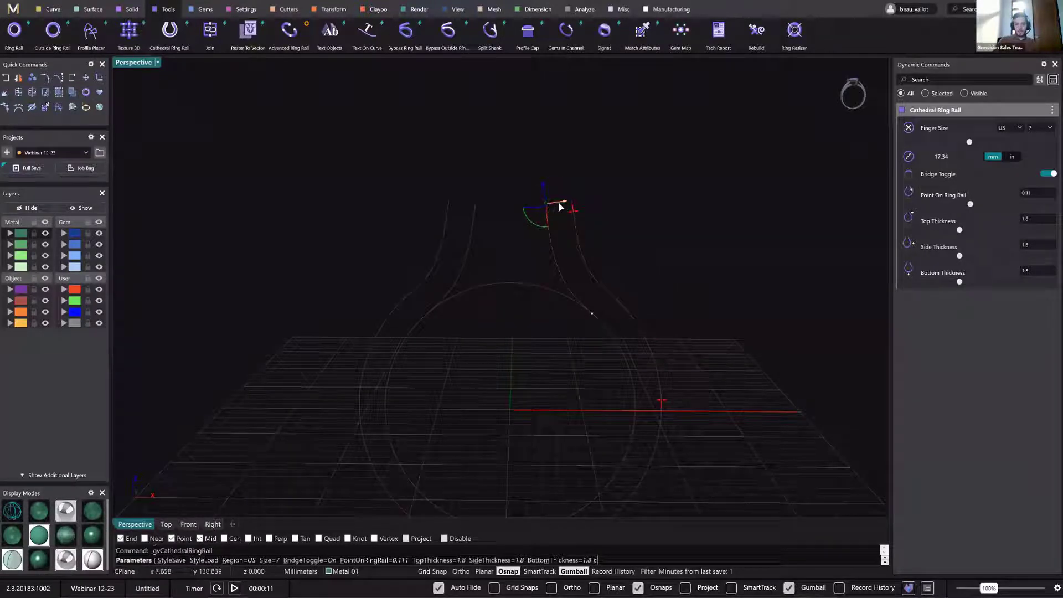
drag(545, 207, 517, 229)
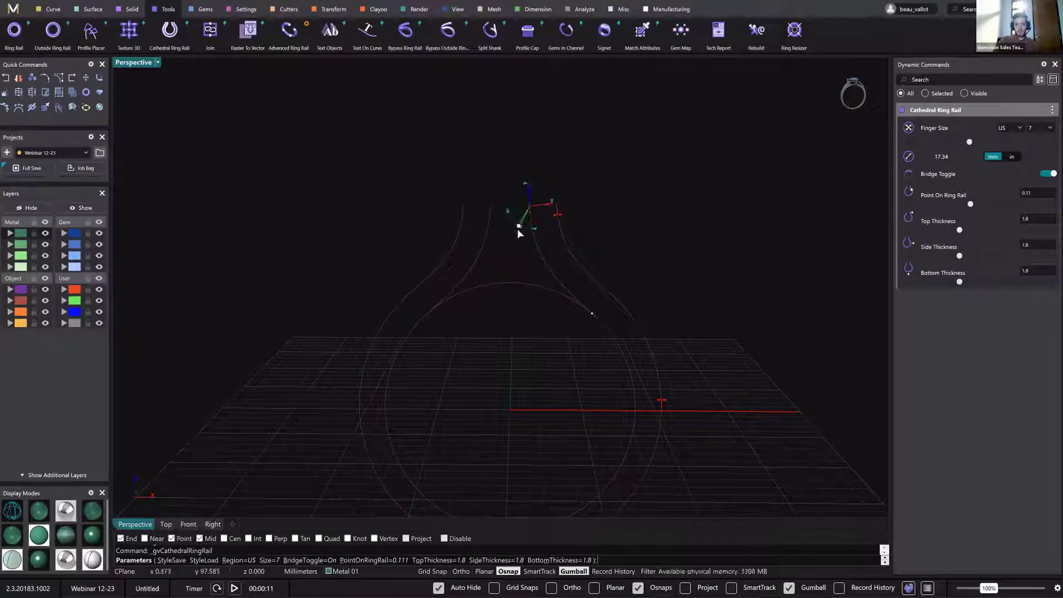
Adjust the point on the ring rail to about 0.12 and fine-tune the height and tilt of the cathedral tips.
drag(593, 313, 596, 317)
drag(531, 192, 530, 185)
drag(529, 228, 530, 228)
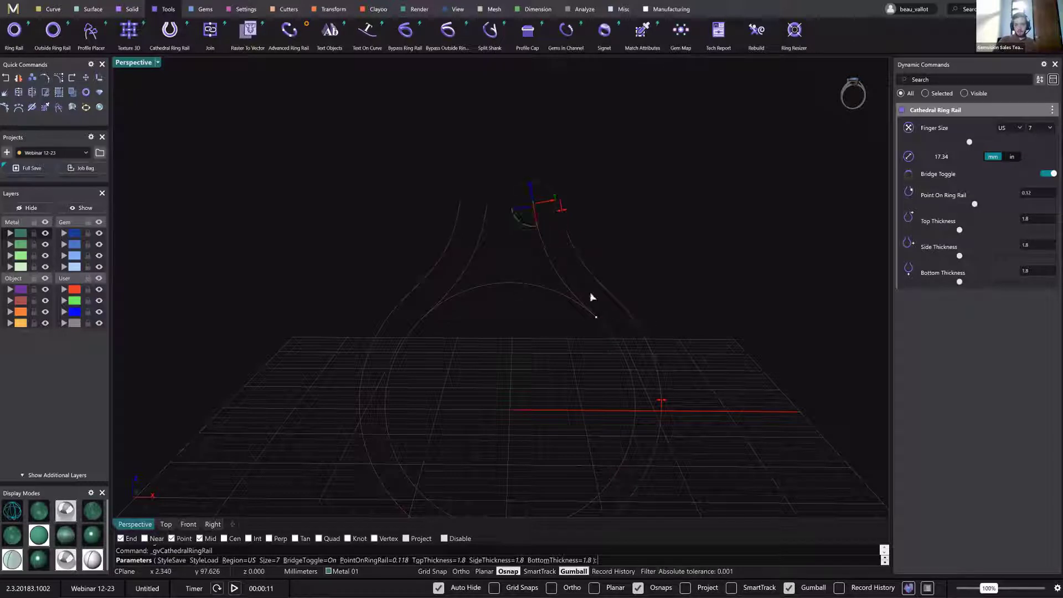
drag(596, 317, 596, 317)
Set the rail's top thickness to 1.2 mm and both its side and bottom thicknesses to 2 mm.
right_drag(565, 221, 563, 182)
drag(561, 184, 542, 186)
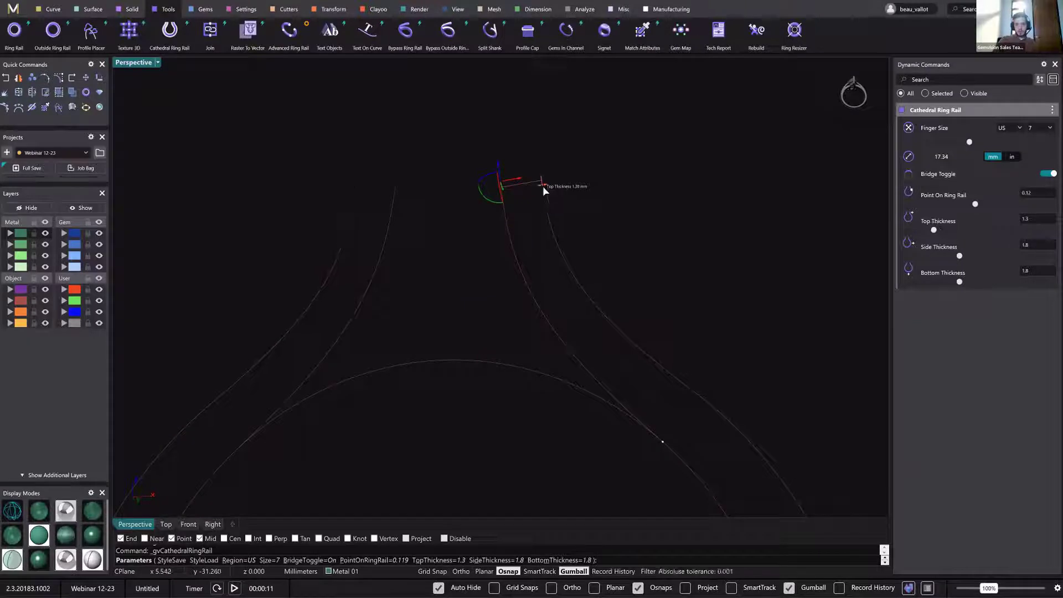
right_drag(546, 192, 519, 213)
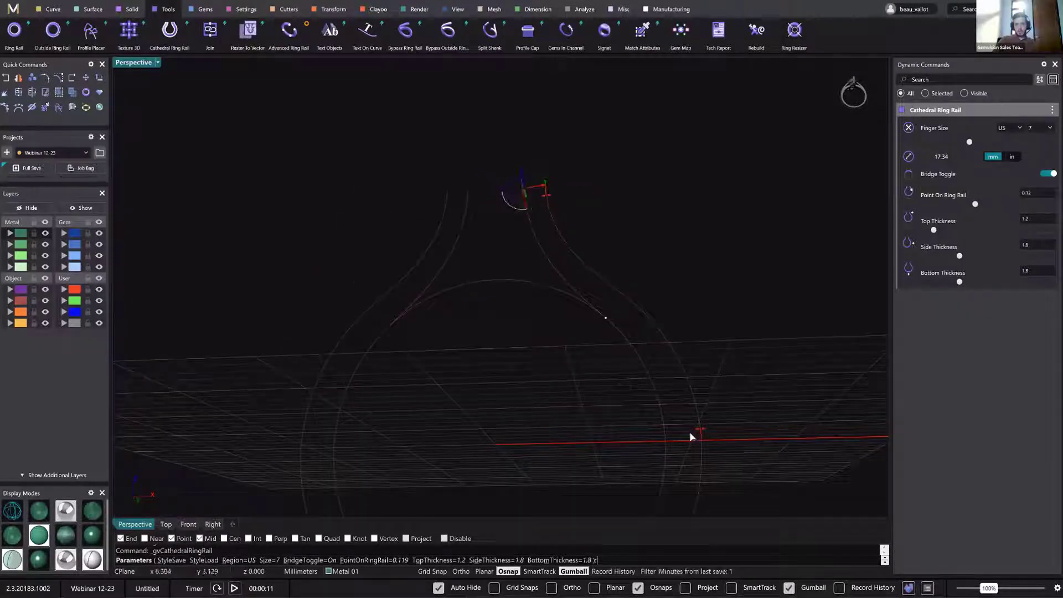
drag(701, 431, 703, 433)
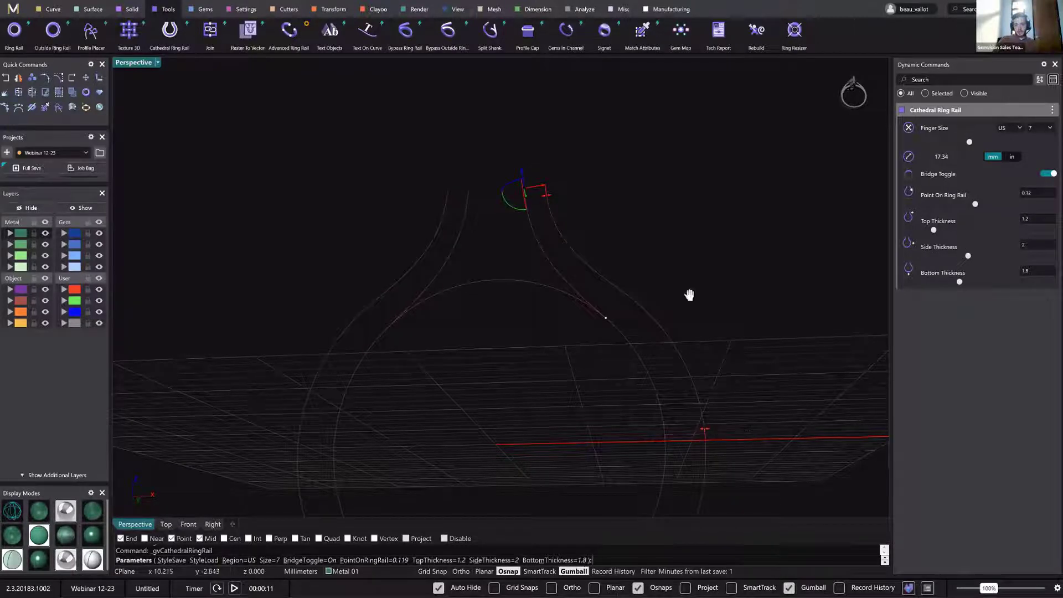
right_drag(681, 301, 505, 491)
drag(499, 488, 498, 486)
right_drag(496, 309, 283, 453)
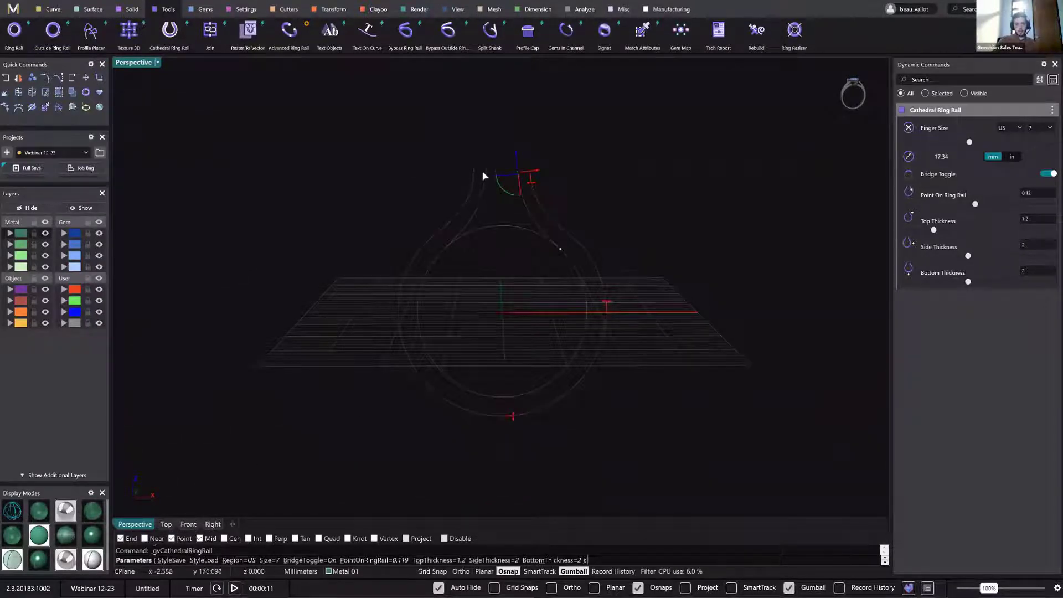
In the Front view, move the cathedral tips slightly outward, adjust their tilt and raise them.
click(189, 524)
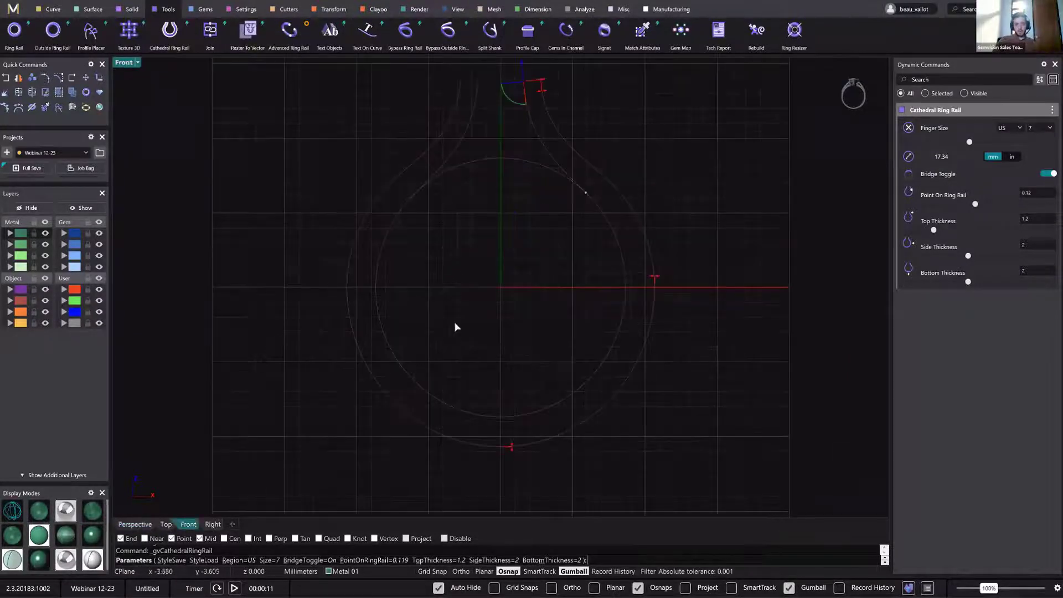
scroll(477, 187, up, 5)
scroll(477, 187, up, 2)
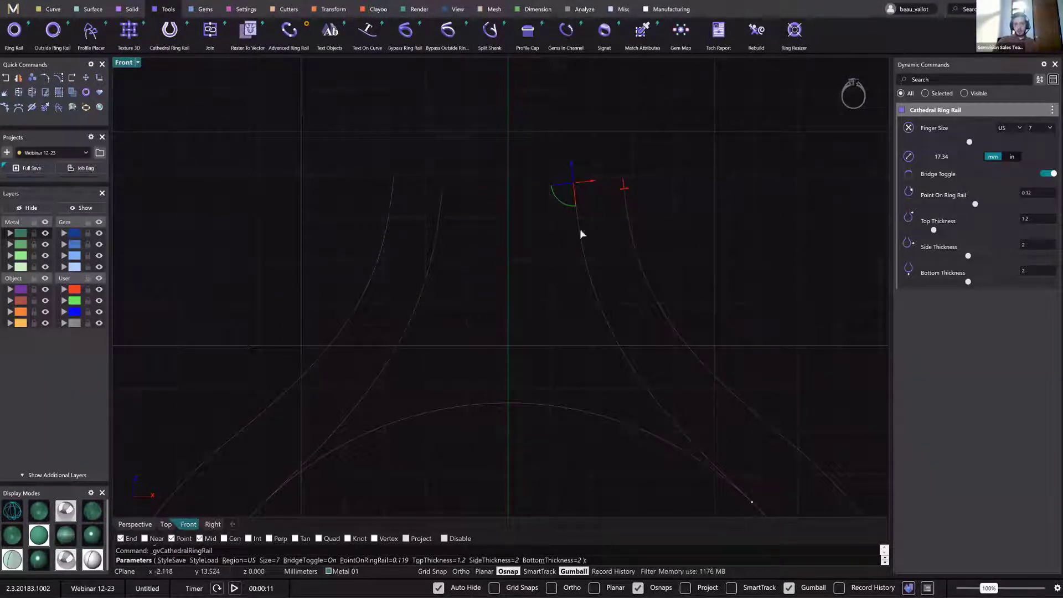
drag(591, 182, 599, 185)
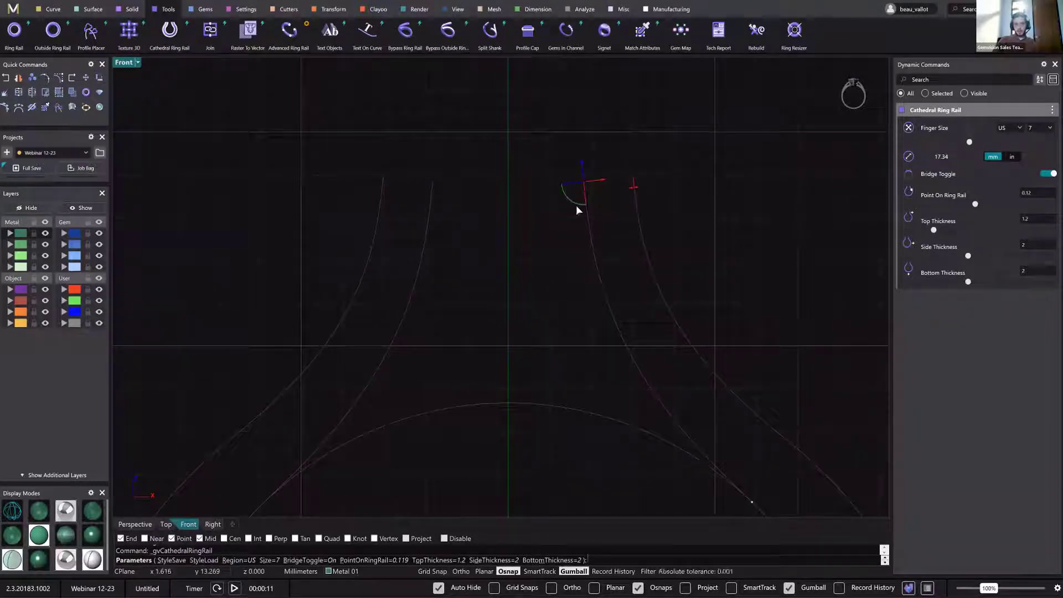
drag(576, 207, 581, 210)
mouse_move(607, 185)
mouse_down()
mouse_move(587, 165)
mouse_move(581, 197)
mouse_move(605, 166)
mouse_up()
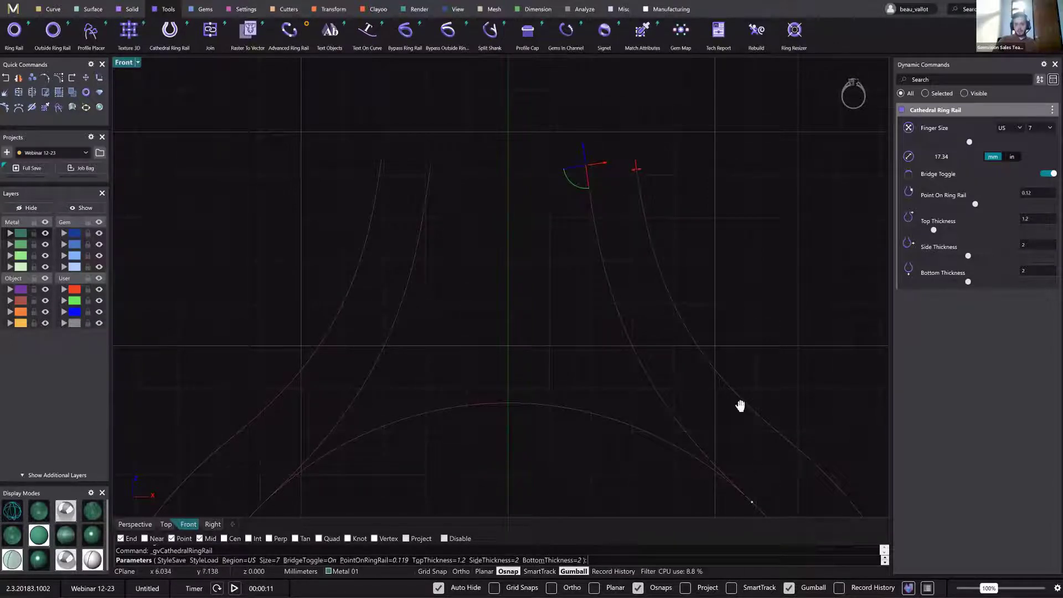
Set the point on the ring rail to about 0.122 and nudge the cathedral tips slightly higher.
scroll(733, 423, down, 4)
drag(730, 419, 734, 418)
drag(643, 231, 640, 225)
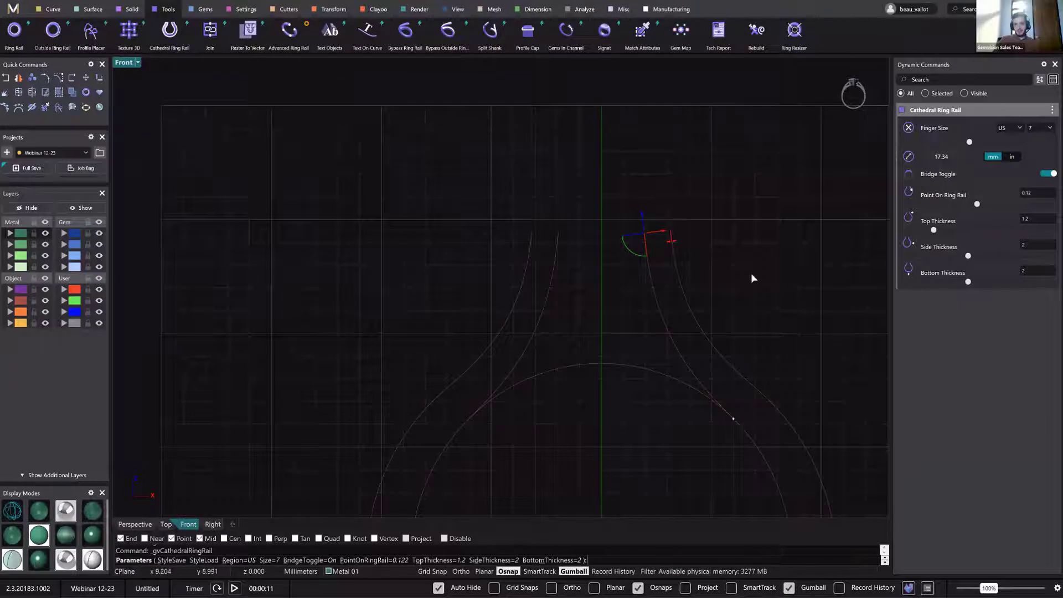
Set the rail's top thickness to 1.4 mm and bottom thickness to 1.8 mm, and finish the cathedral rail.
scroll(742, 280, down, 5)
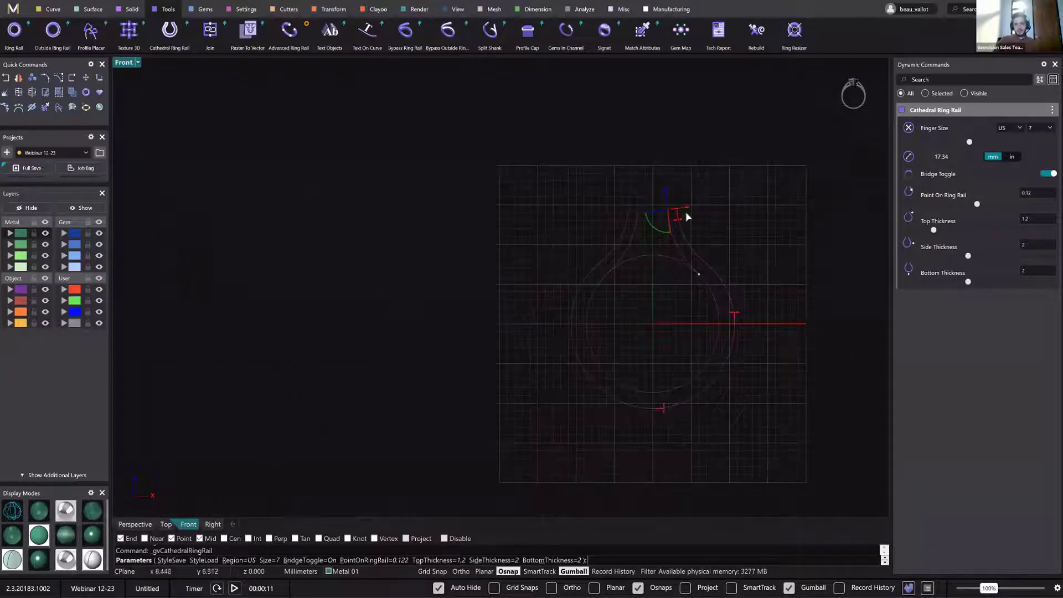
scroll(685, 211, up, 3)
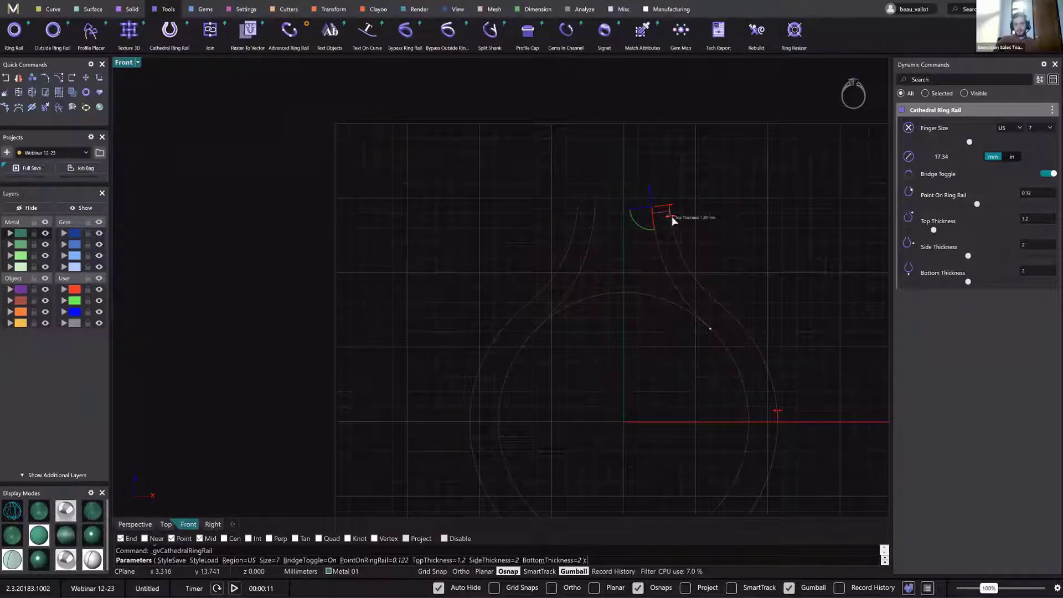
drag(671, 217, 674, 217)
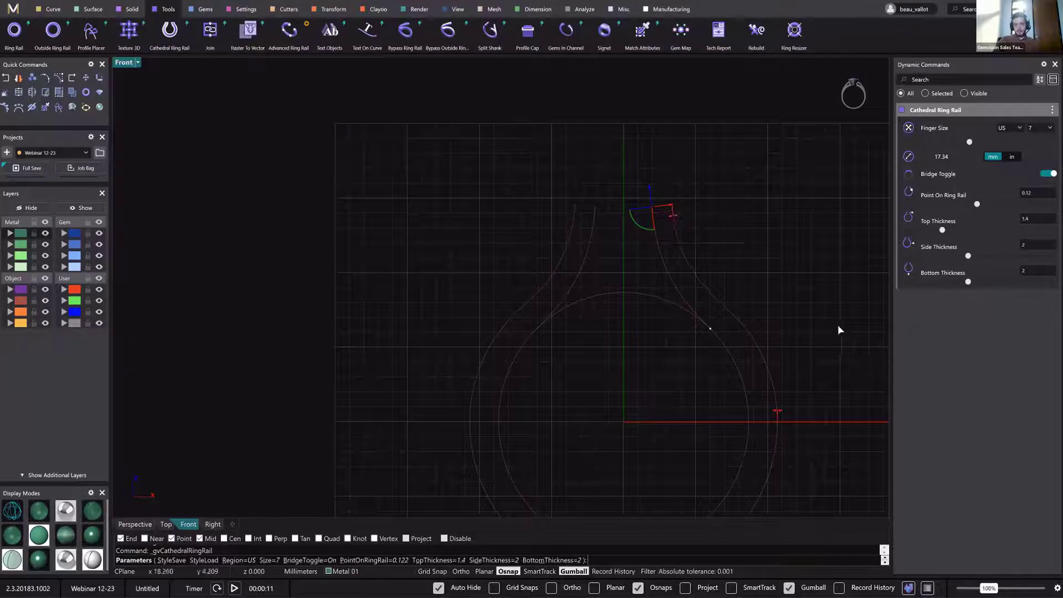
right_drag(838, 325, 737, 252)
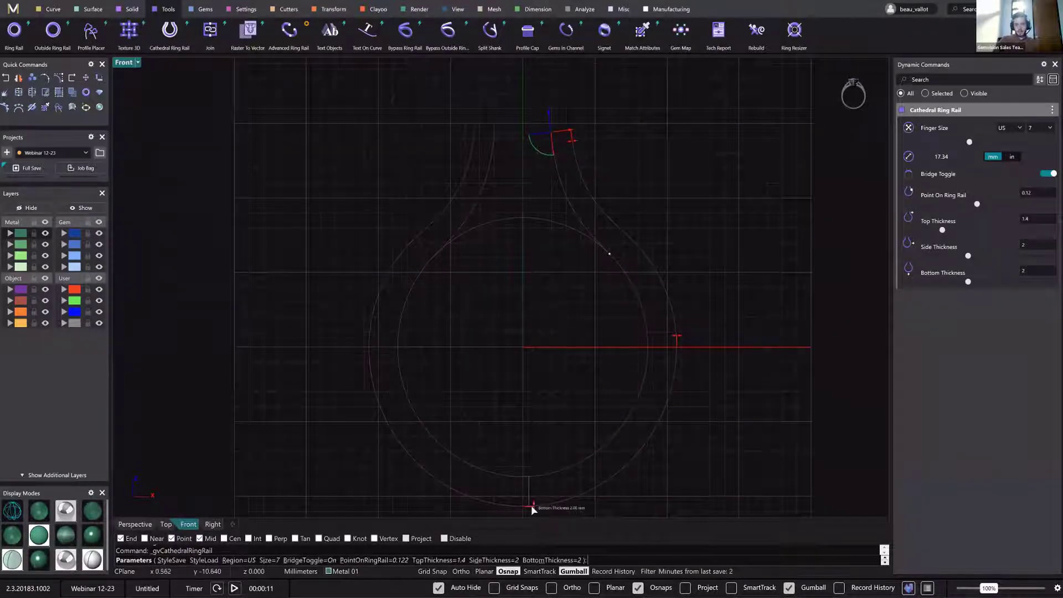
drag(531, 508, 531, 501)
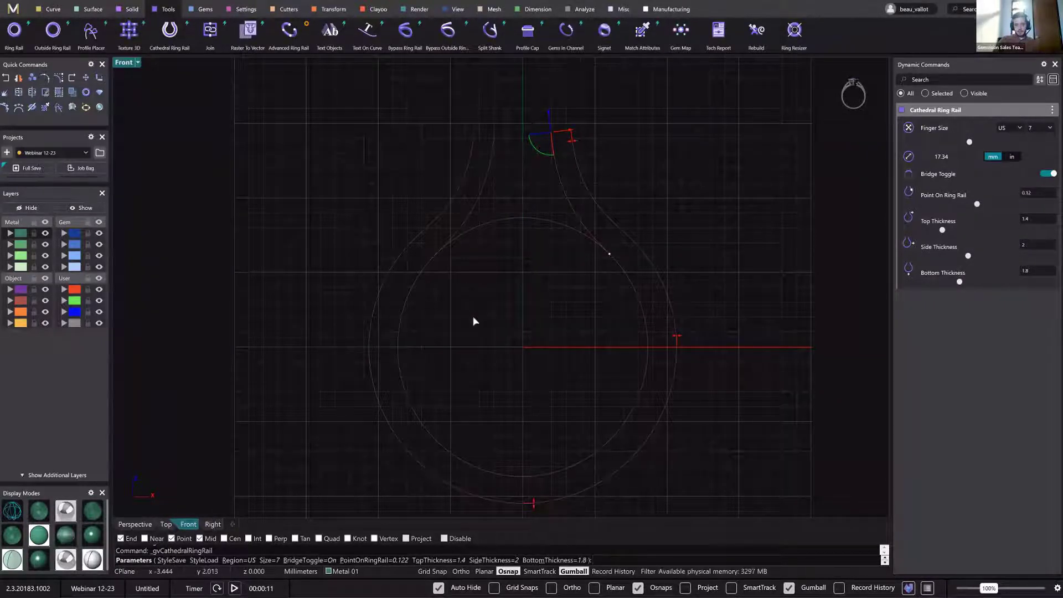
key(Return)
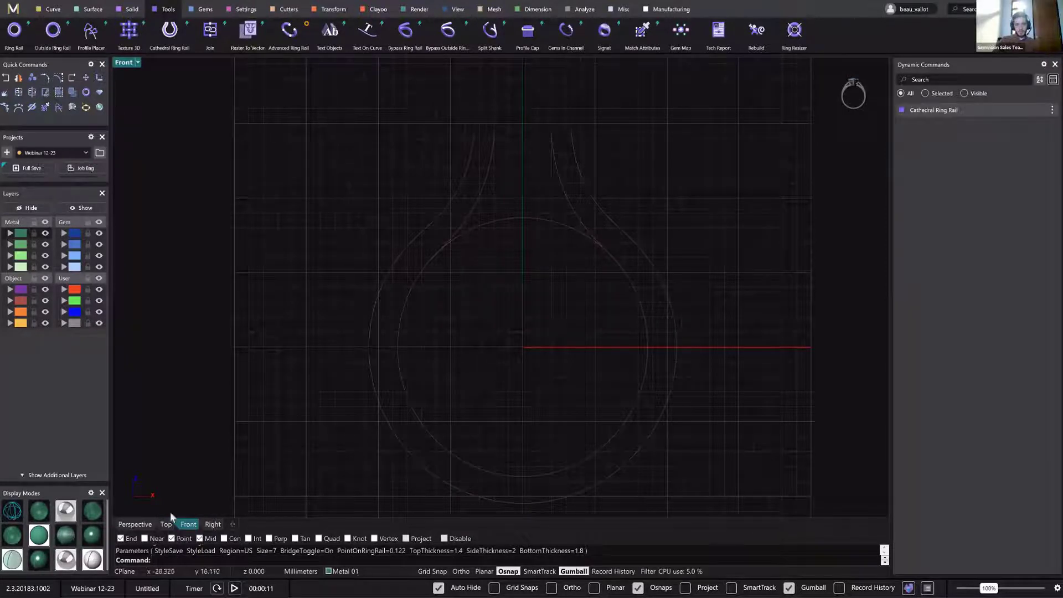
Examine the cathedral rail curves in the Perspective view and compare them with the reference ring photo.
click(134, 524)
right_drag(591, 301, 510, 242)
click(509, 242)
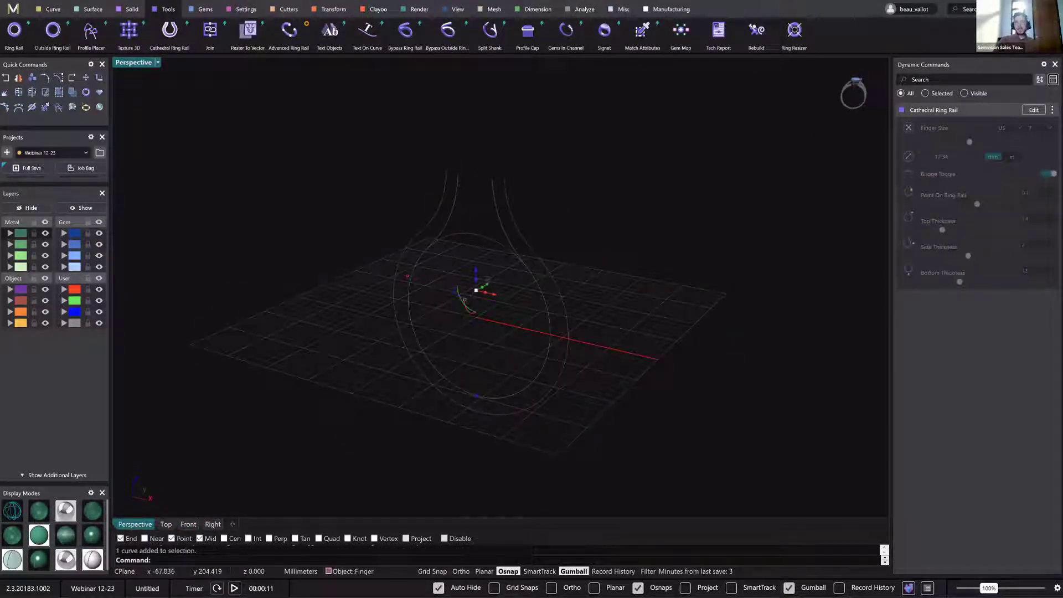
key(alt+Tab)
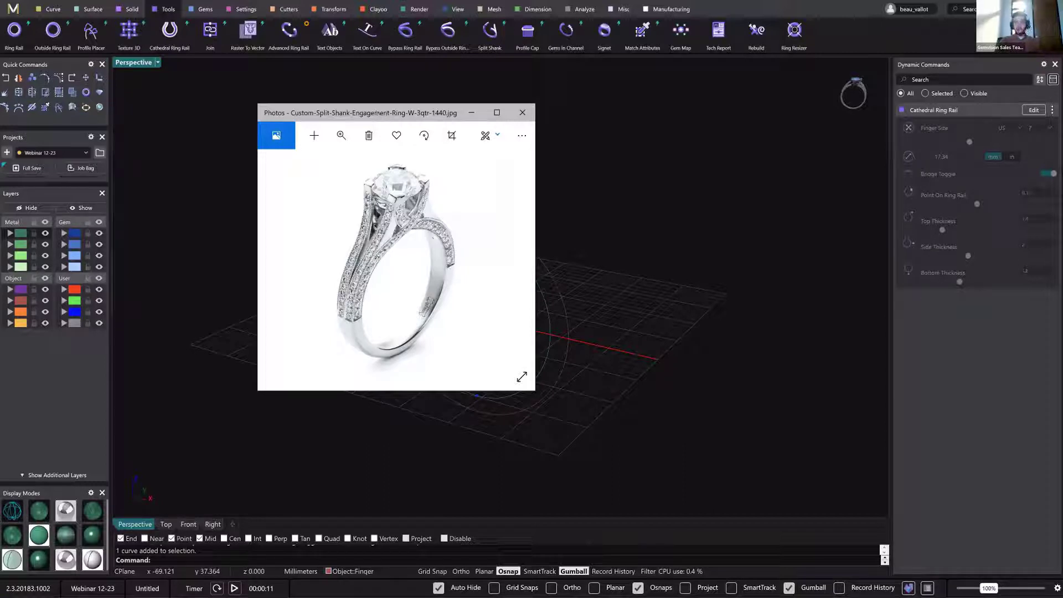
right_click(666, 248)
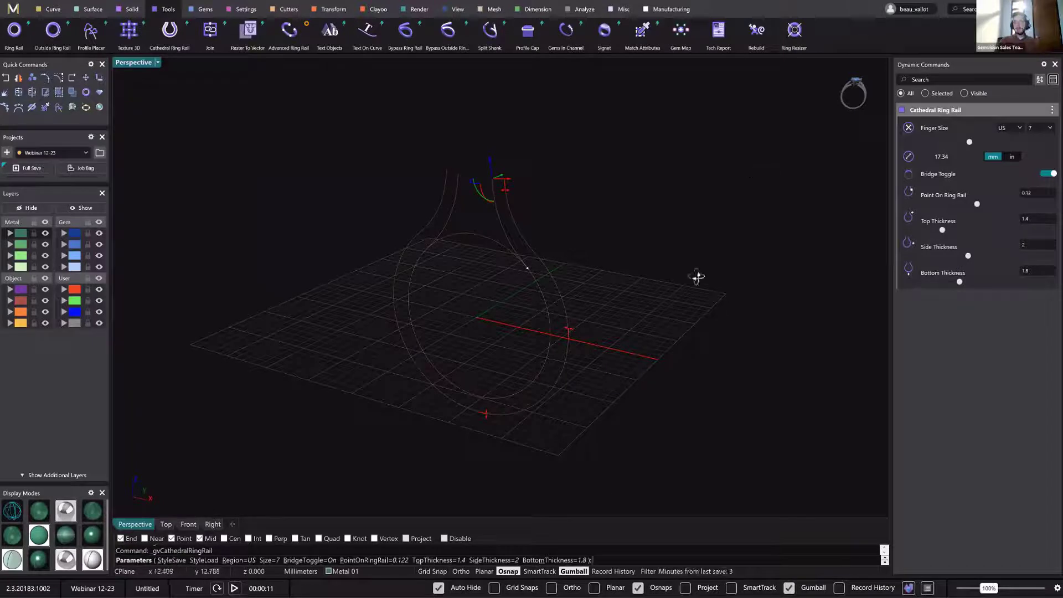
right_drag(698, 278, 667, 255)
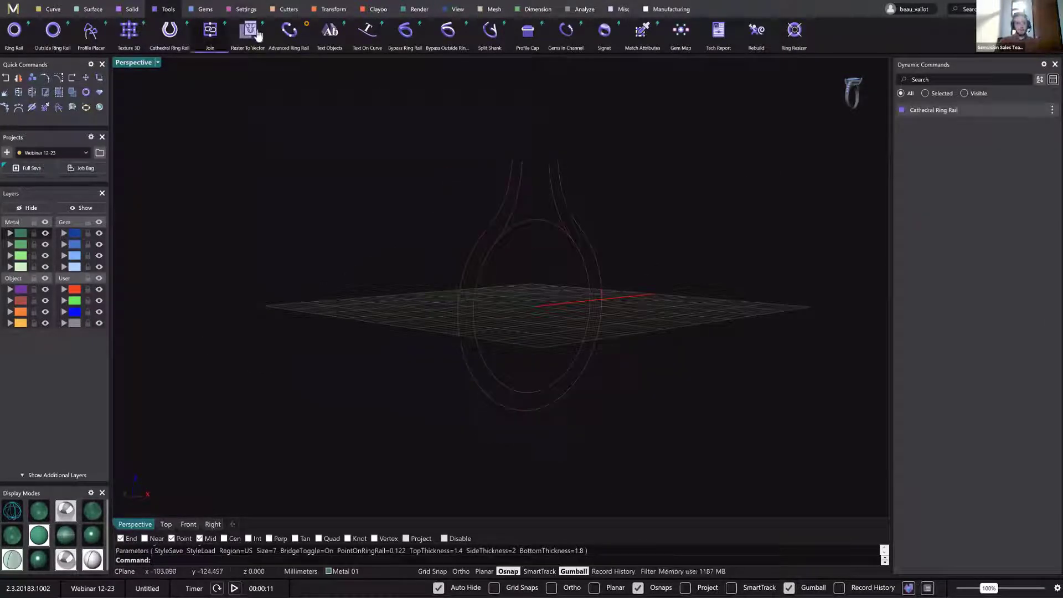
Place a profile at the shoulder tip of the inner cathedral curve and assign the outer rail as its outside curve.
click(90, 32)
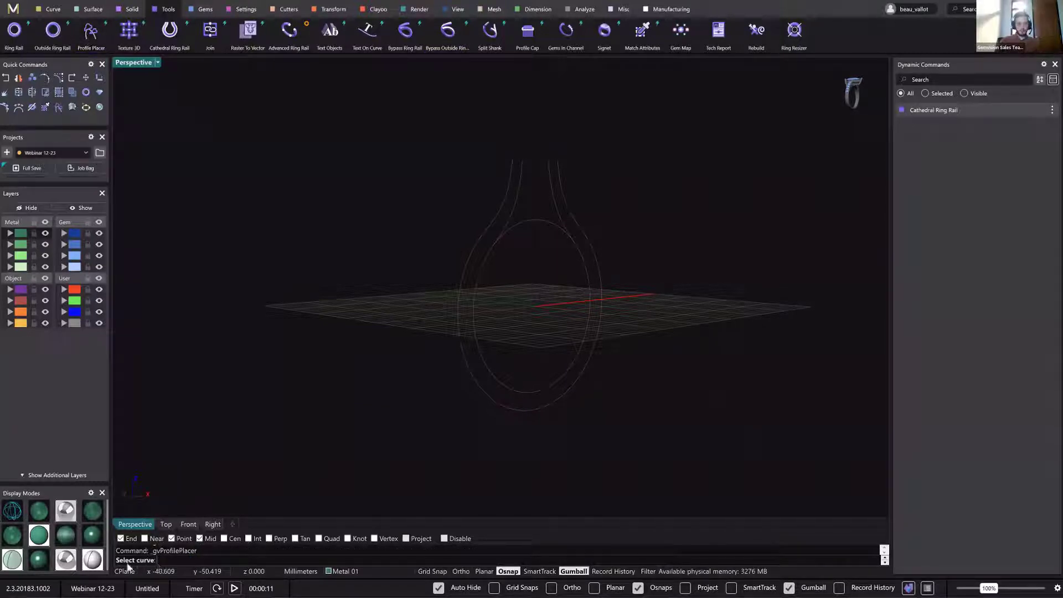
click(587, 249)
right_drag(515, 244, 546, 252)
scroll(522, 263, up, 6)
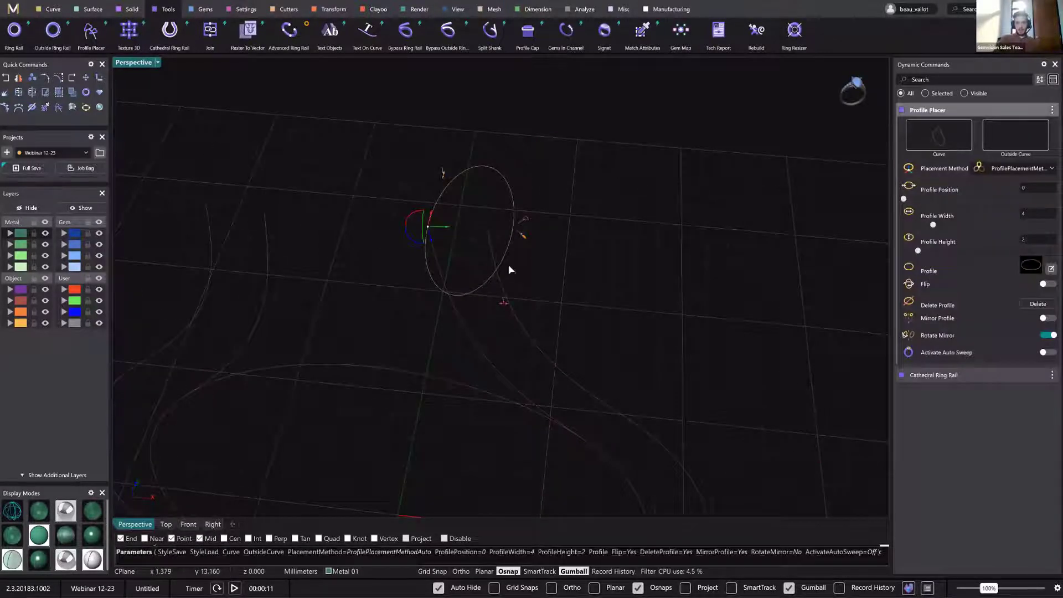
click(1002, 142)
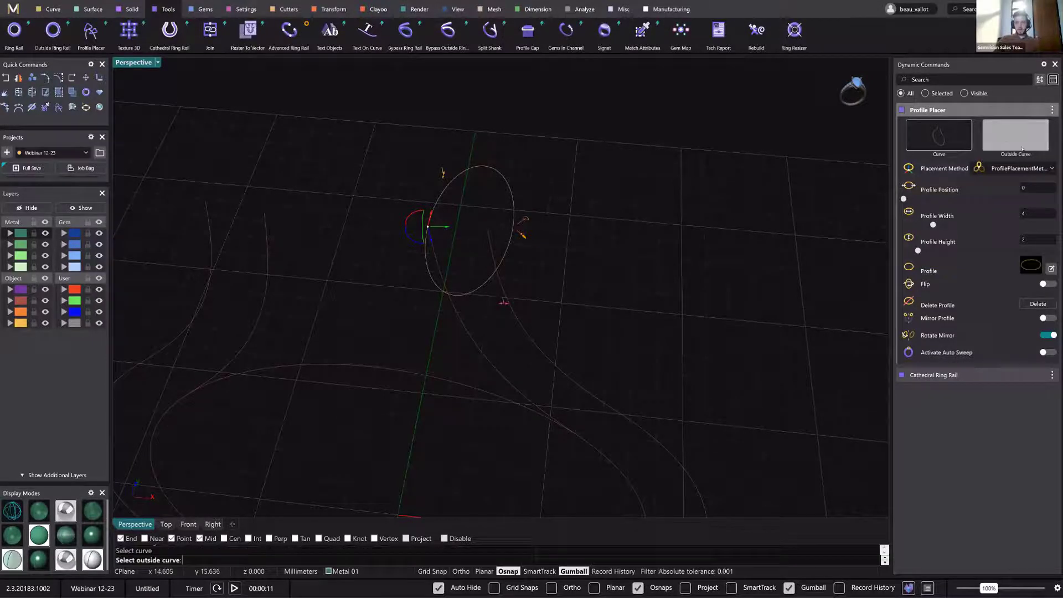
click(489, 235)
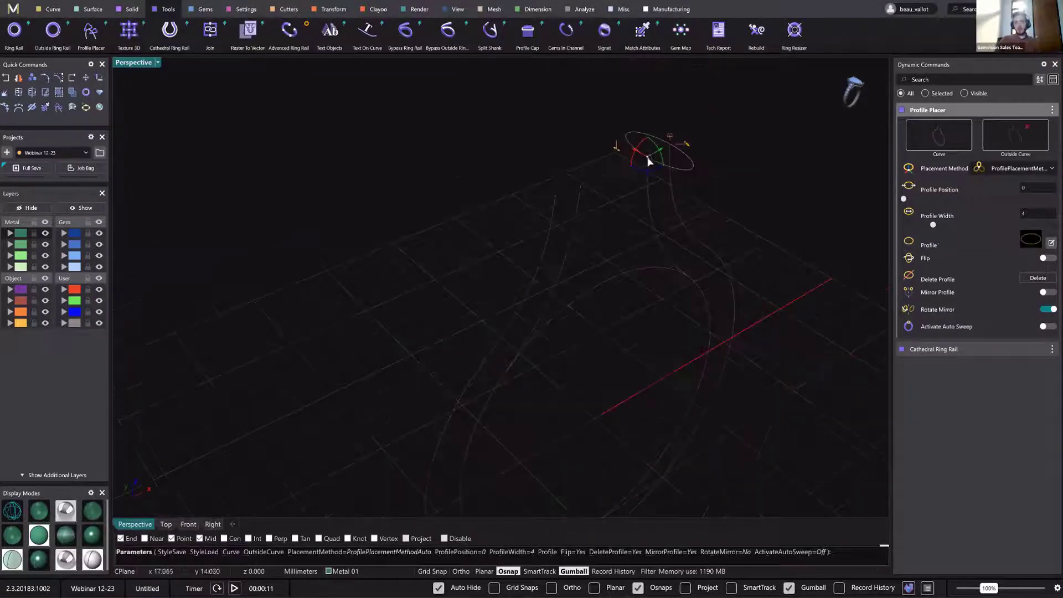
Assign Shank library profile 16 to the profile at the shoulder tip.
mouse_move(648, 172)
mouse_down()
mouse_move(669, 230)
mouse_move(705, 275)
mouse_move(674, 240)
mouse_move(643, 155)
mouse_up()
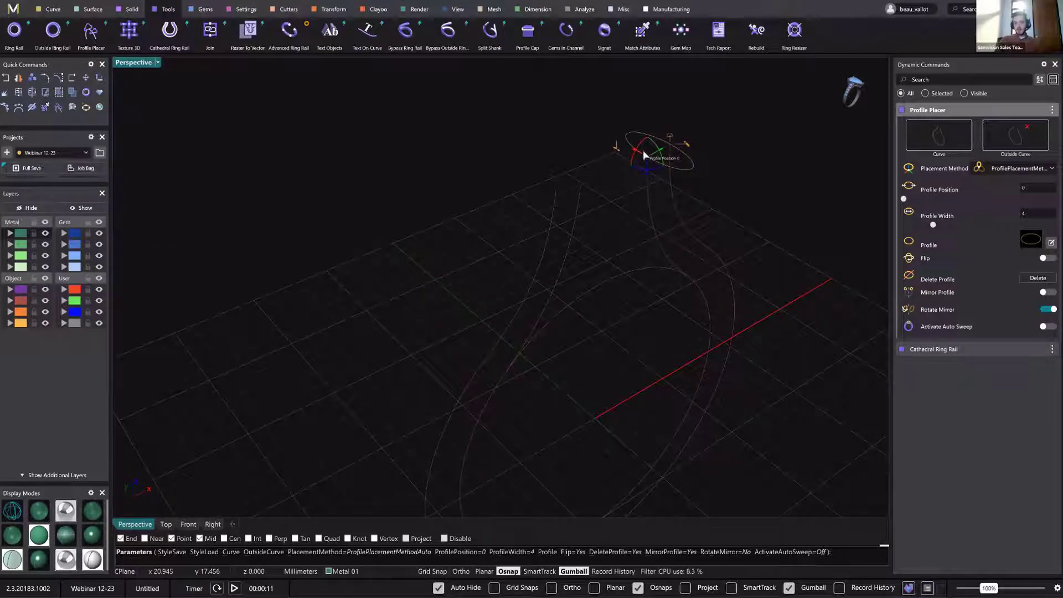
click(671, 137)
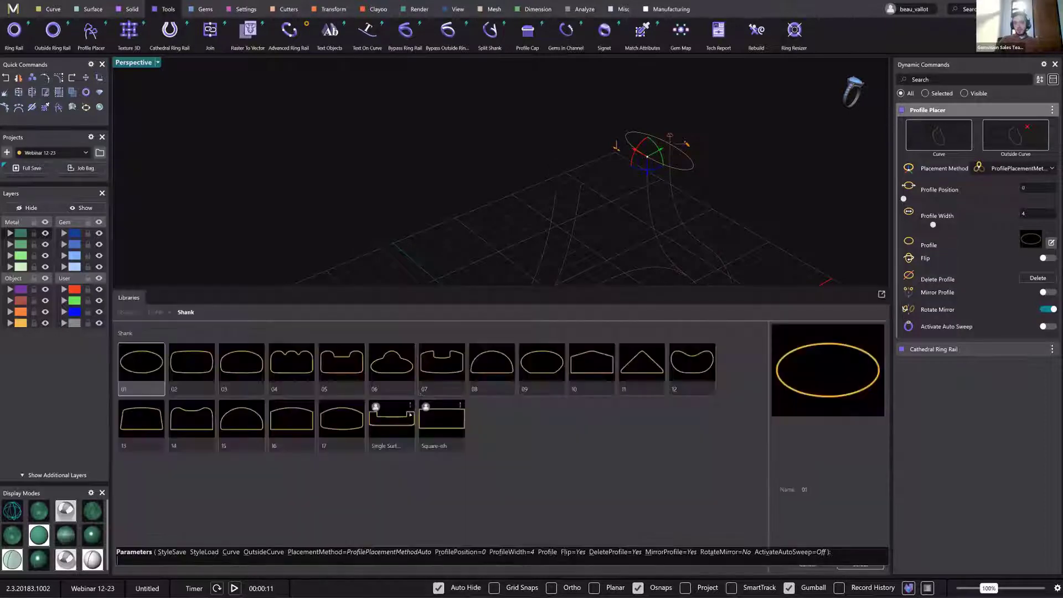
click(299, 426)
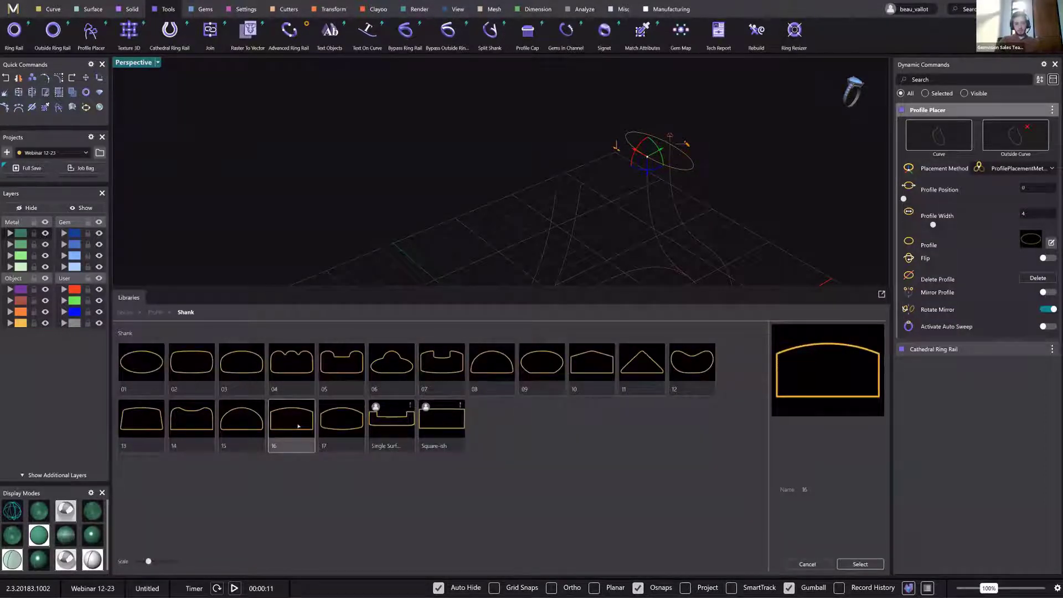
Edit the shoulder profile by lowering its upper arc control point so that the domed top is nearly flat.
right_drag(613, 238, 608, 214)
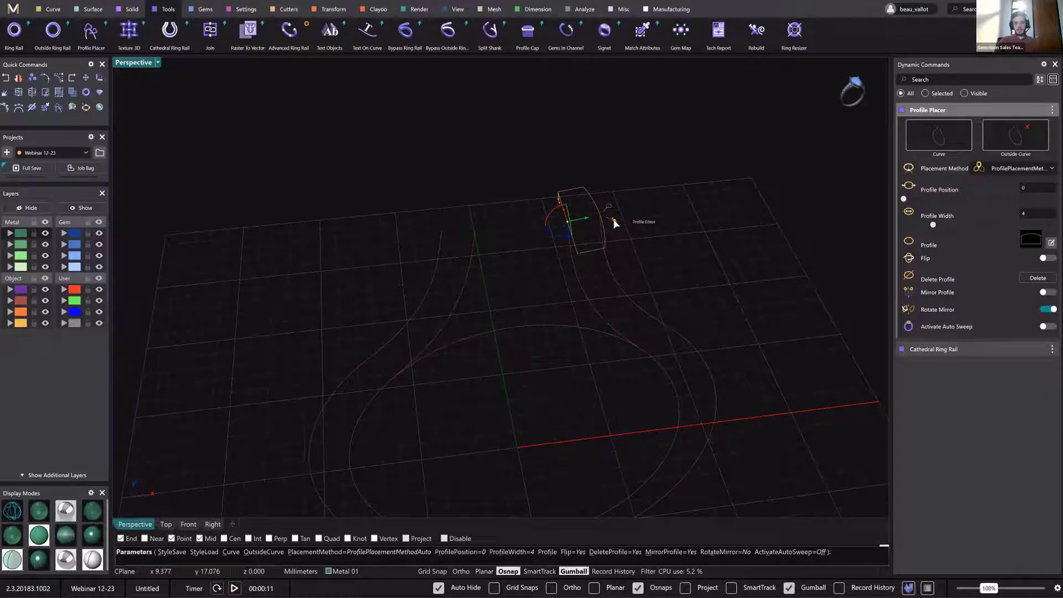
click(613, 220)
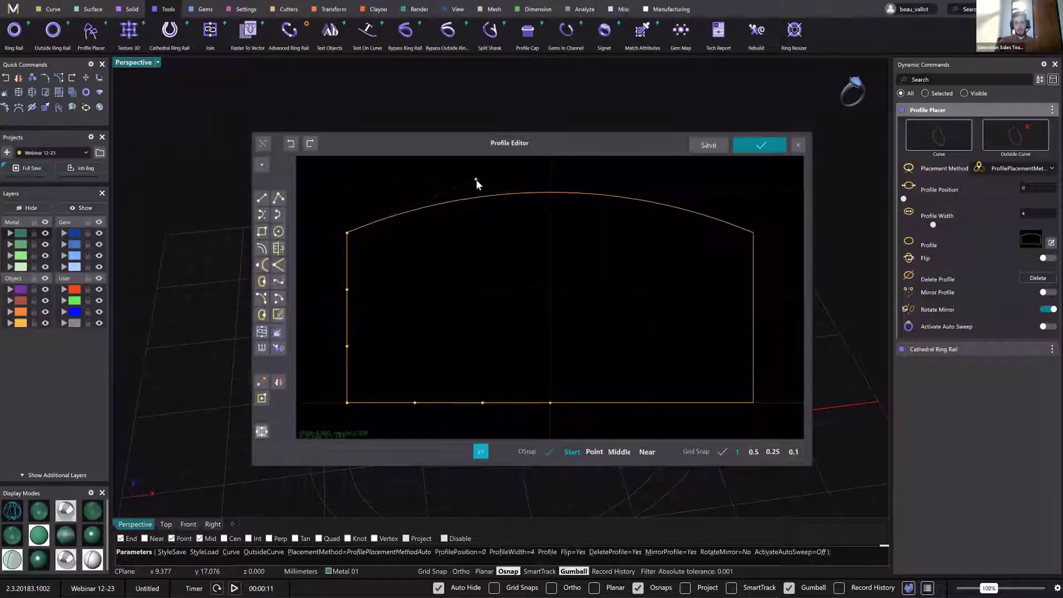
click(476, 180)
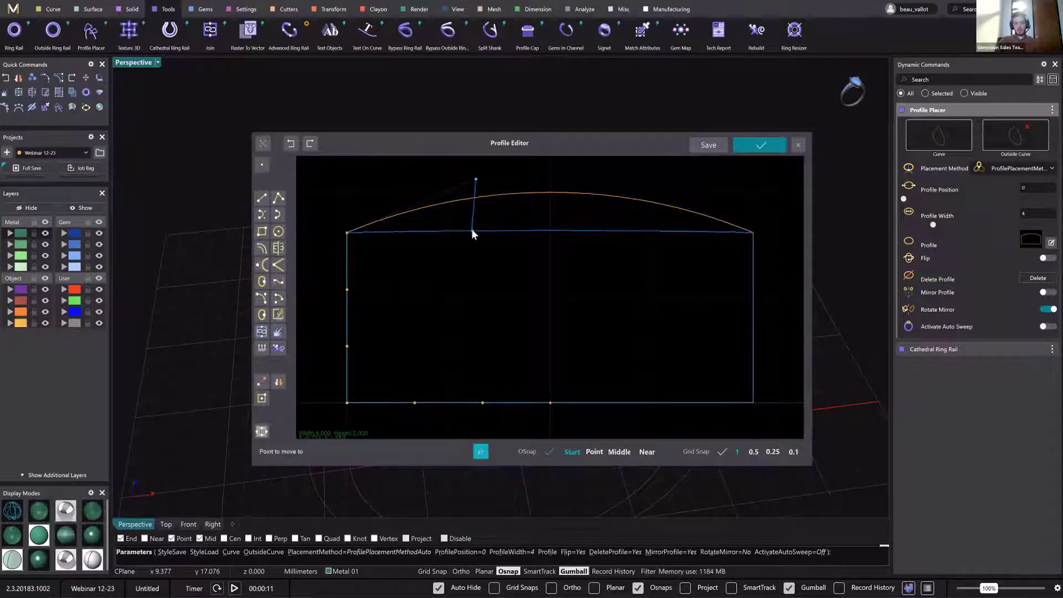
click(472, 228)
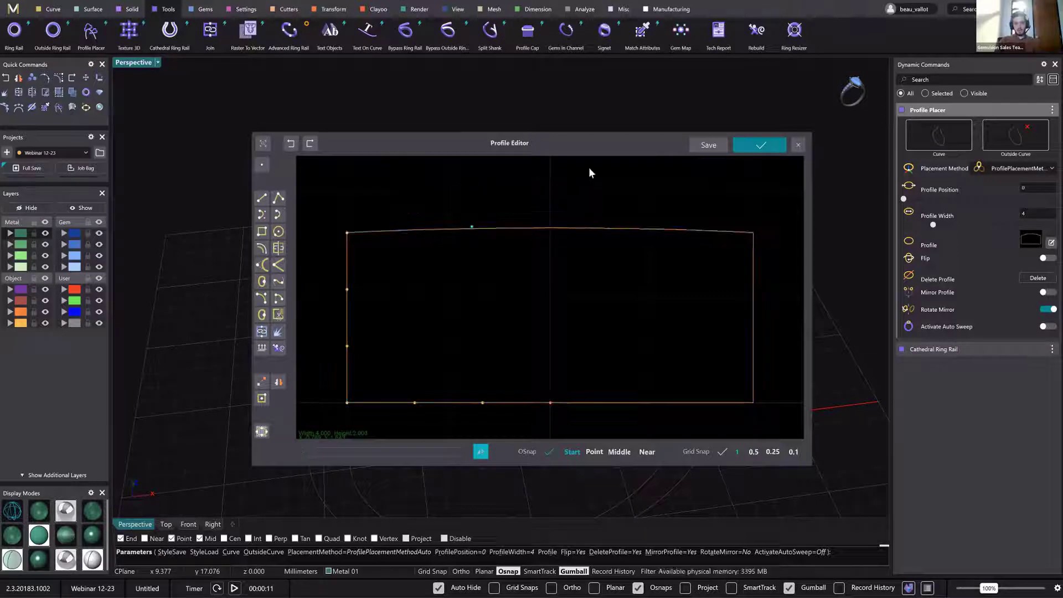
Save the flattened profile to the library as Square-ishhh and apply it to the shoulder.
click(697, 145)
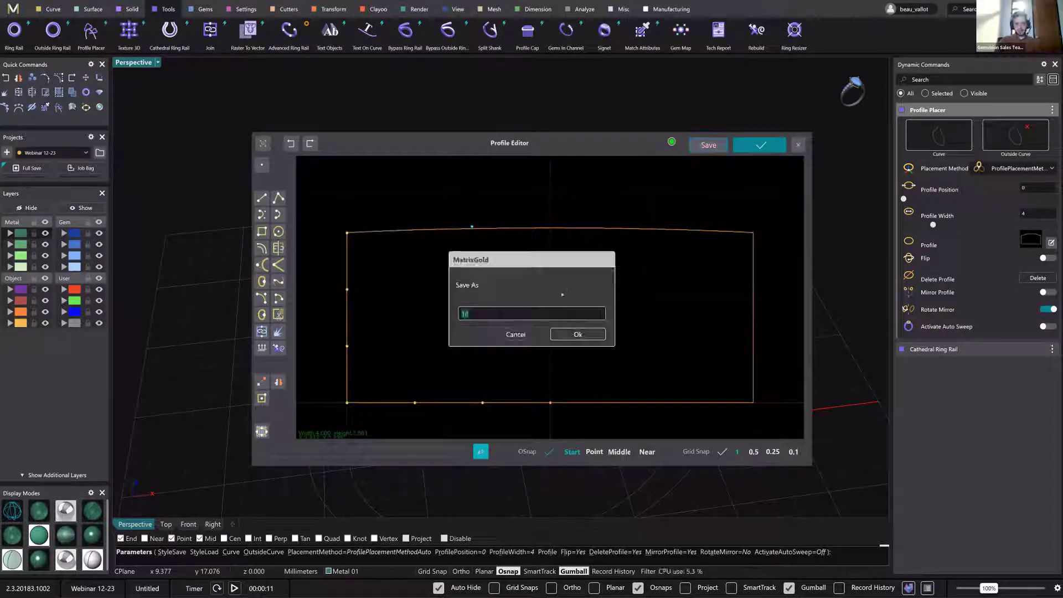
text(1)
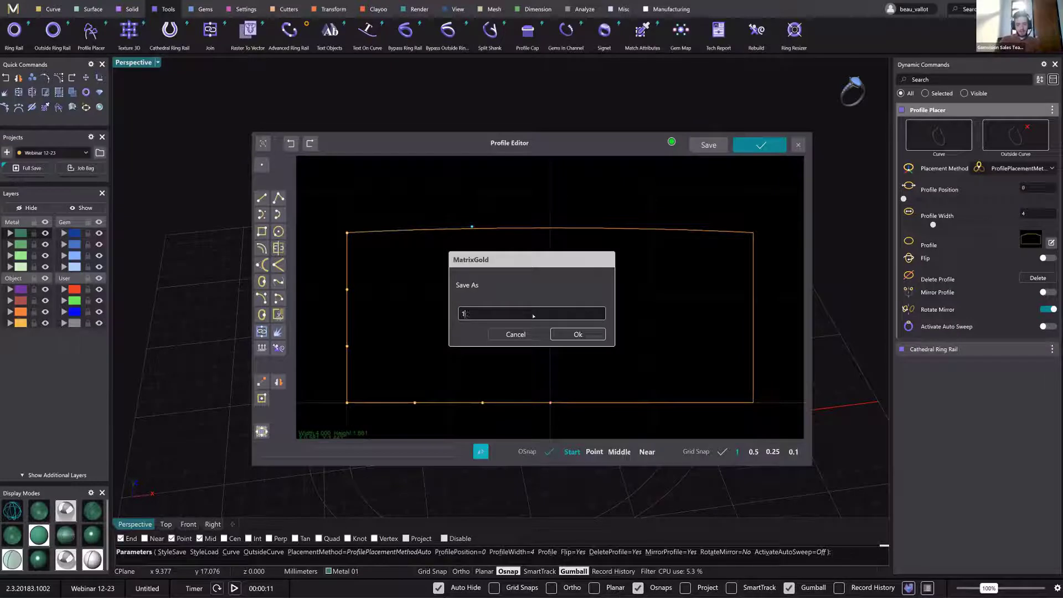
text(Squ)
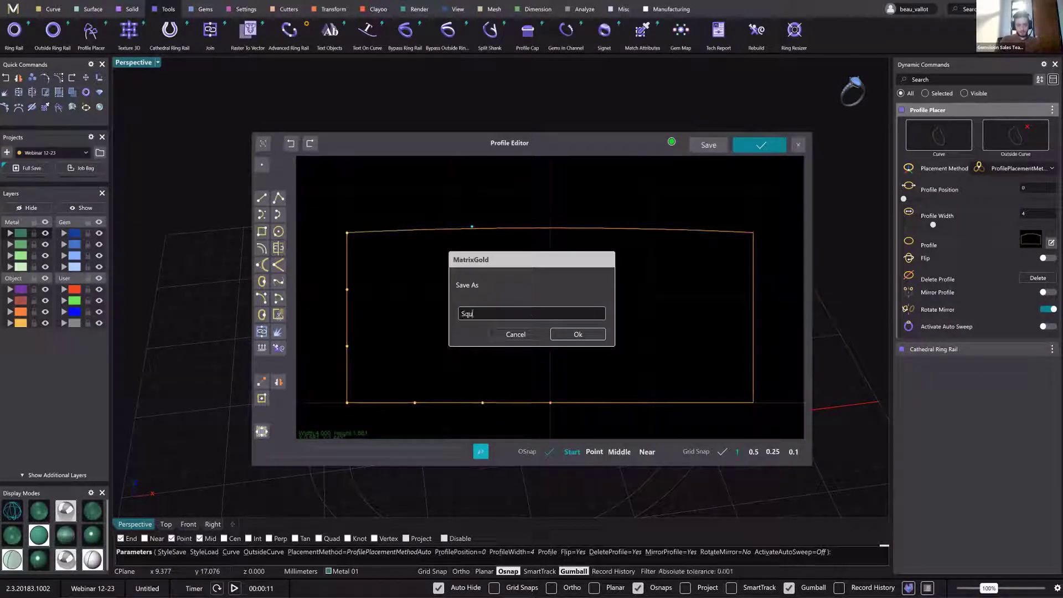
text(ara)
text(-ishhh)
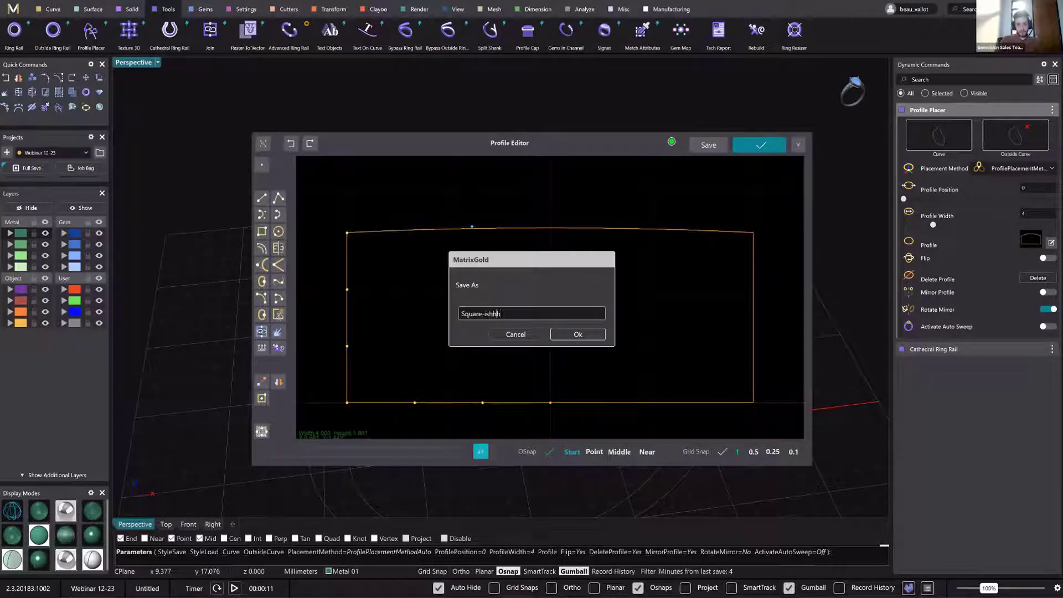
click(578, 335)
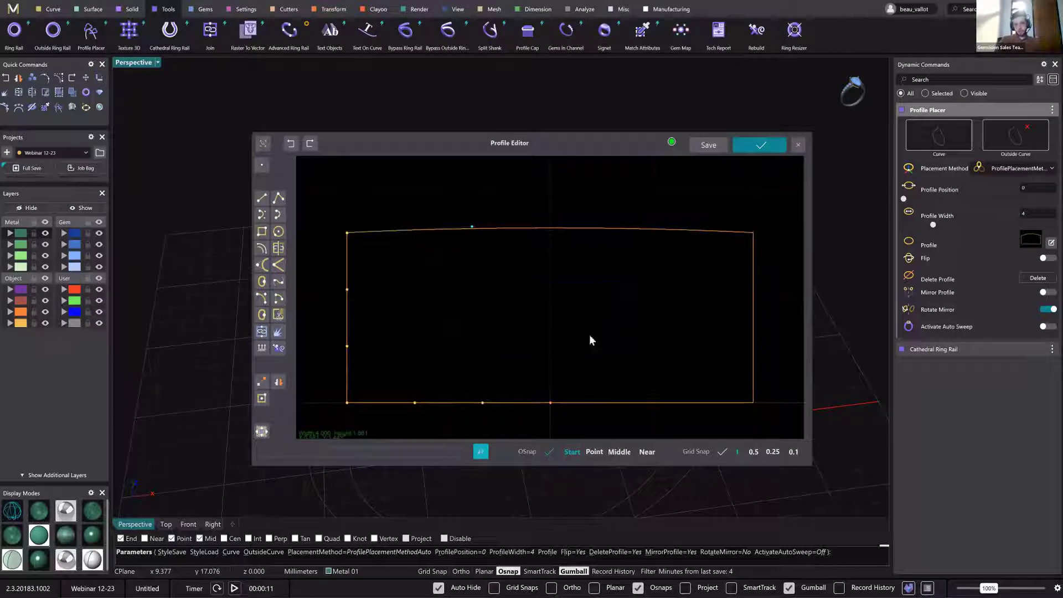
click(755, 145)
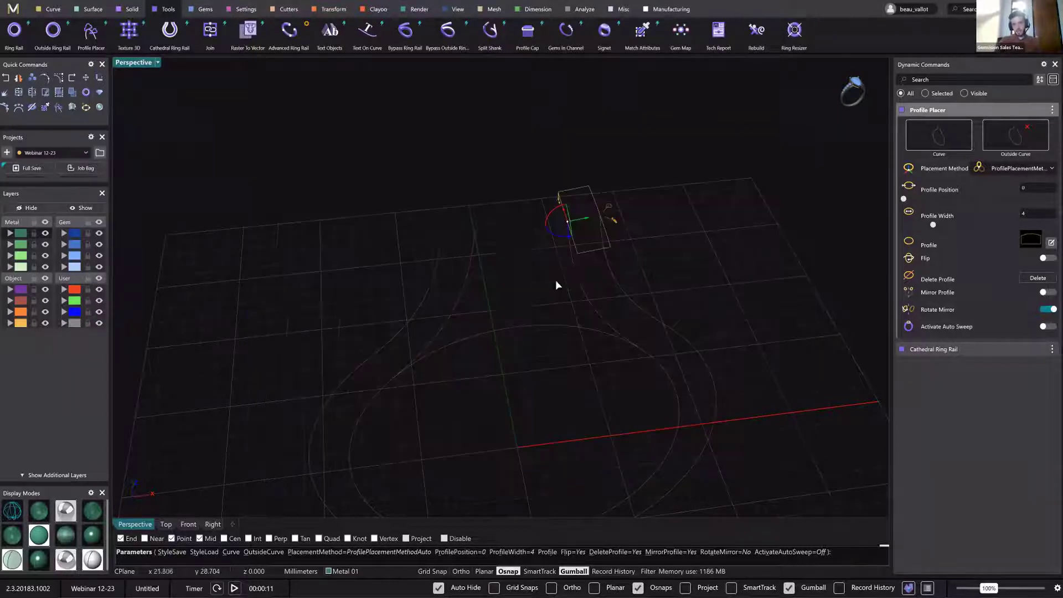
Widen the shoulder profile to 7 mm and place a second profile at the bottom of the inner ring rail, position 0.5.
right_drag(508, 275, 447, 219)
drag(447, 219, 498, 222)
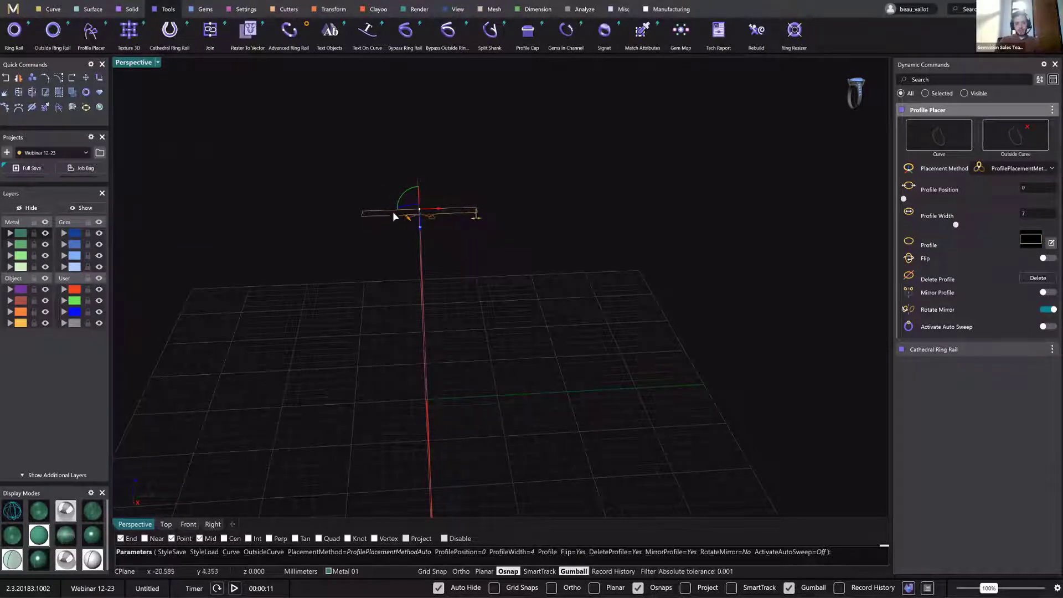
right_drag(572, 287, 515, 434)
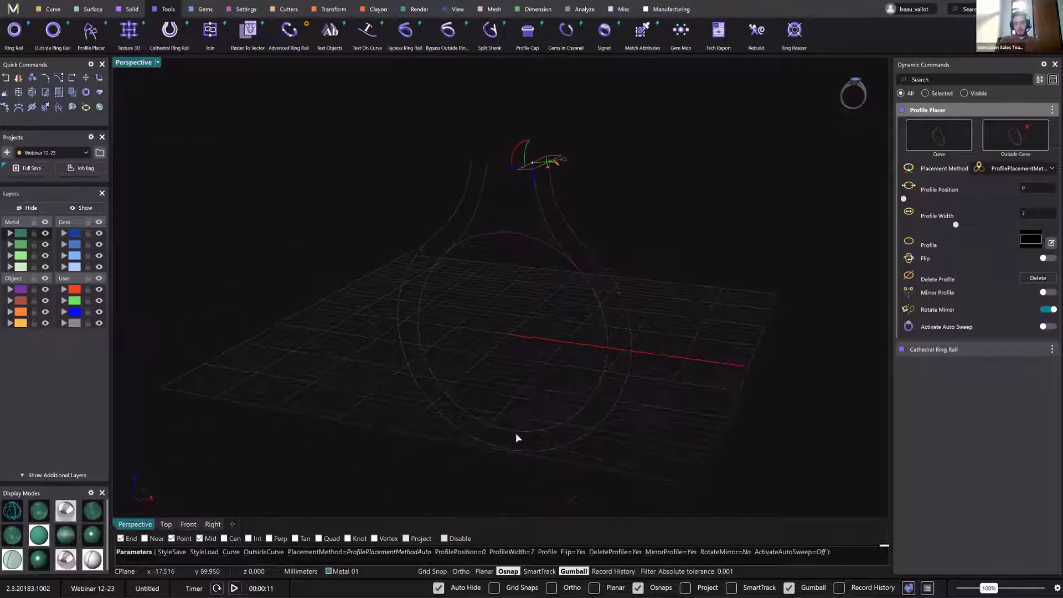
click(509, 431)
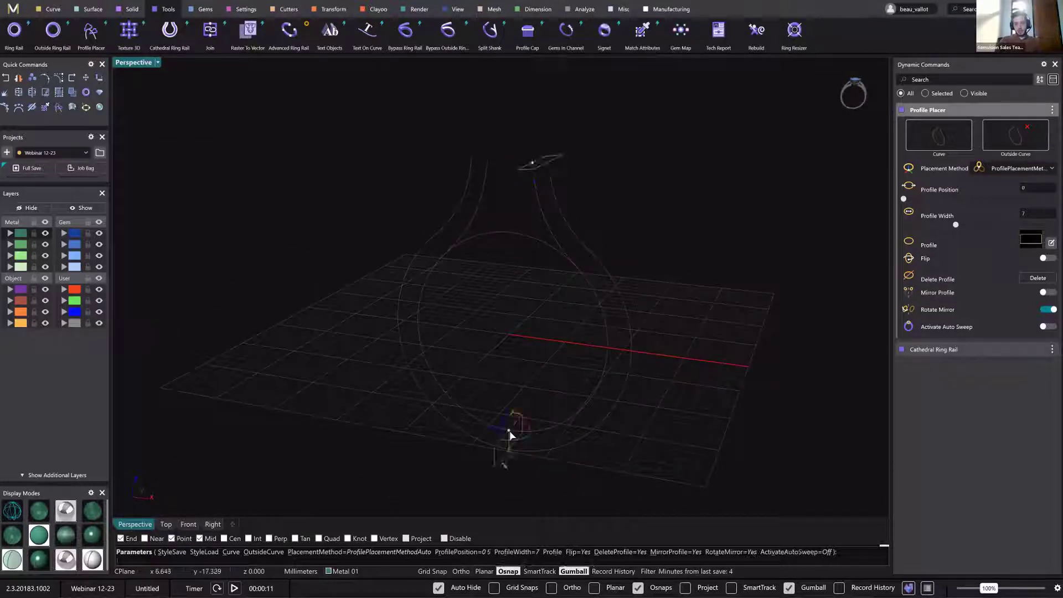
Check the reference ring photo and assign Shank library profile 02 to the bottom profile.
right_drag(546, 416, 513, 442)
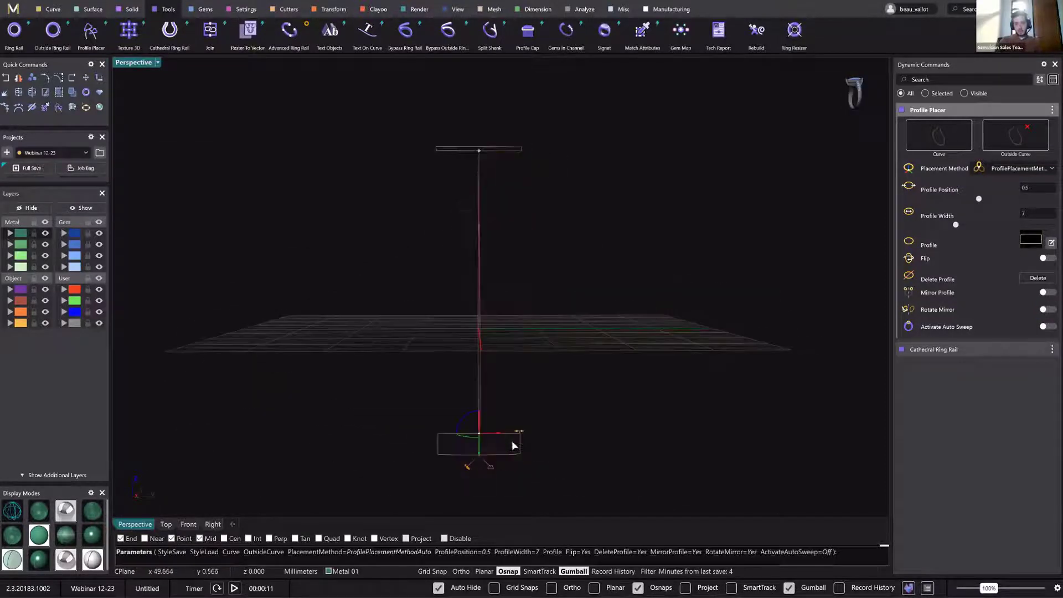
click(491, 468)
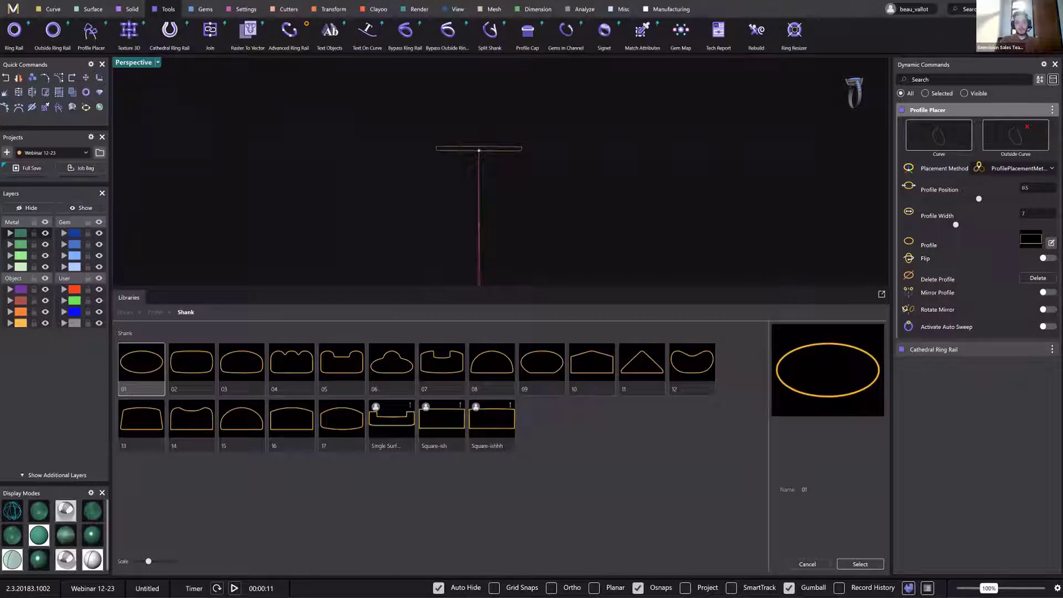
key(alt+Tab)
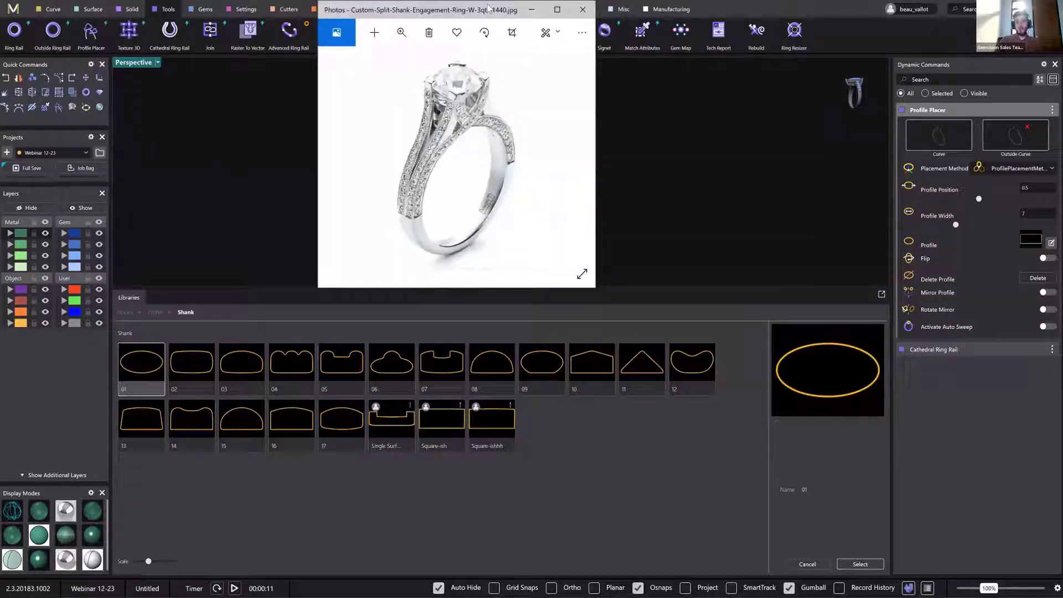
key(alt+Tab)
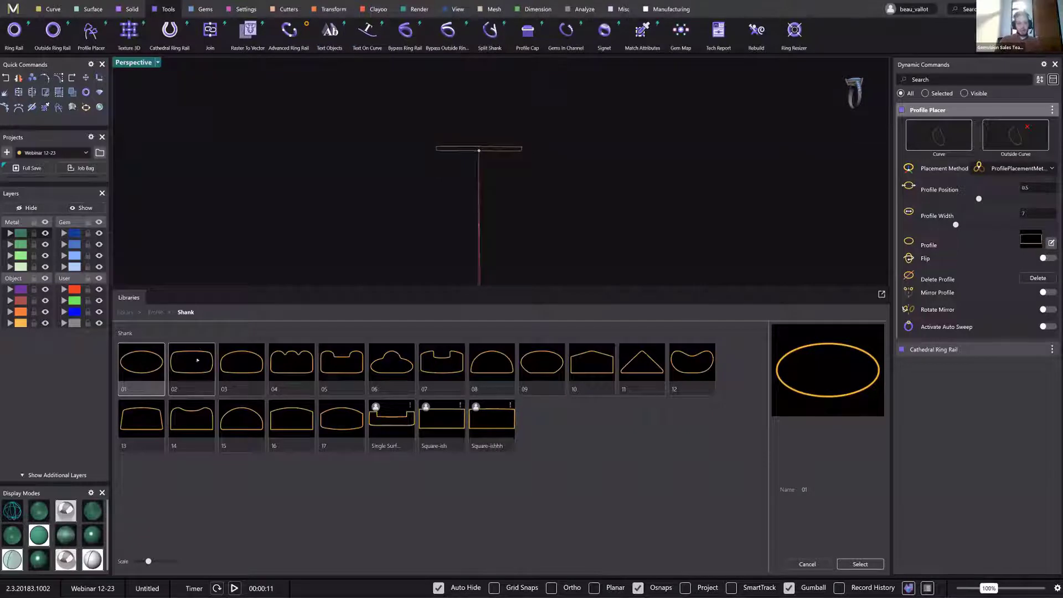
double_click(203, 374)
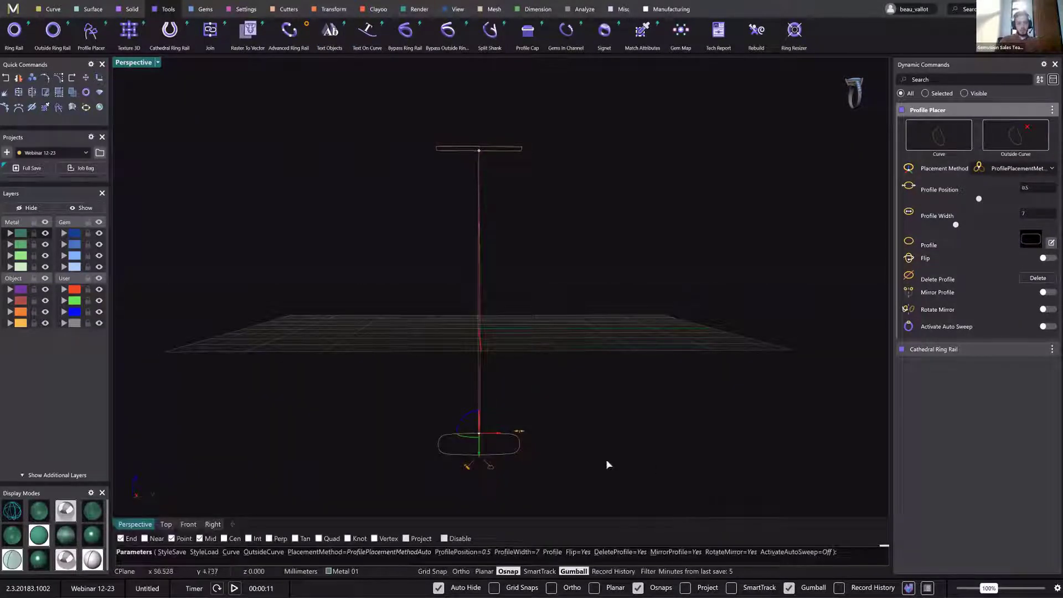
Set the bottom profile's width to 3.5 mm and finish placing the profiles.
right_drag(532, 441, 519, 434)
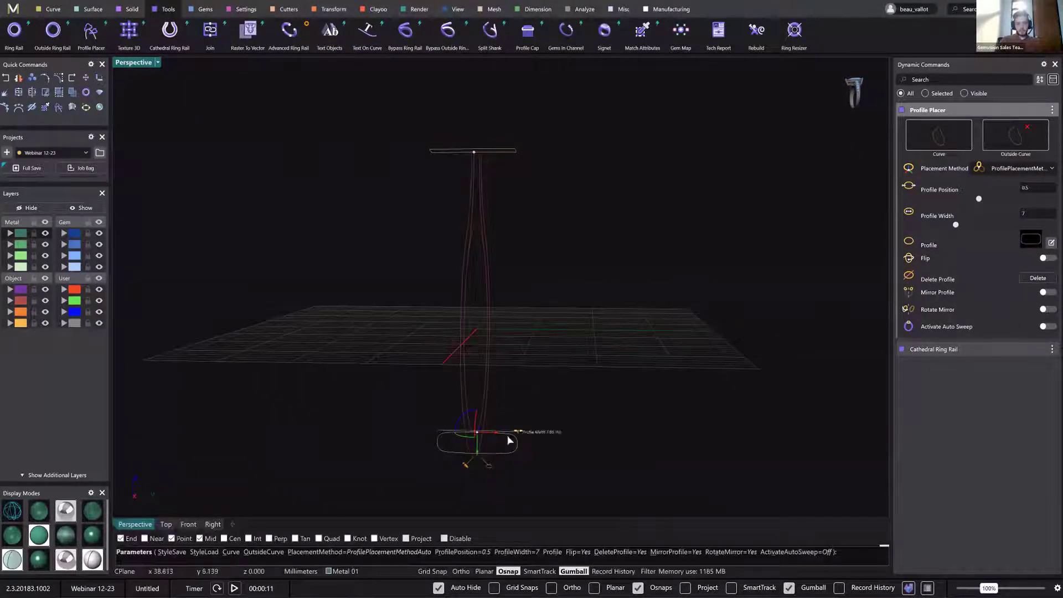
drag(509, 439, 474, 432)
right_drag(474, 432, 399, 431)
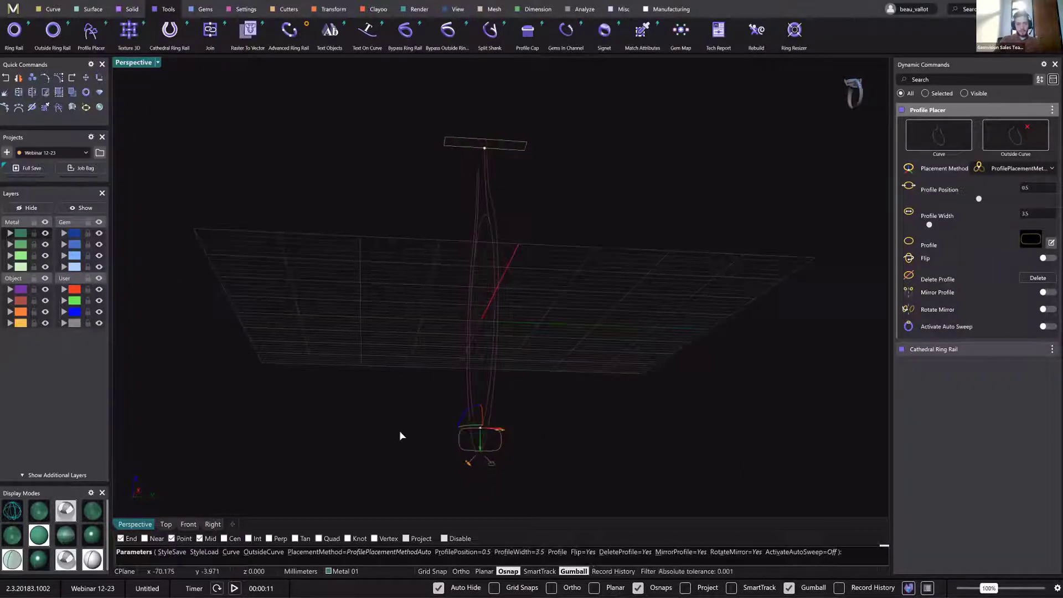
key(Return)
Create a Sweep 2 along the outer and inner cathedral rails using the shoulder and bottom profiles.
right_drag(590, 432, 603, 265)
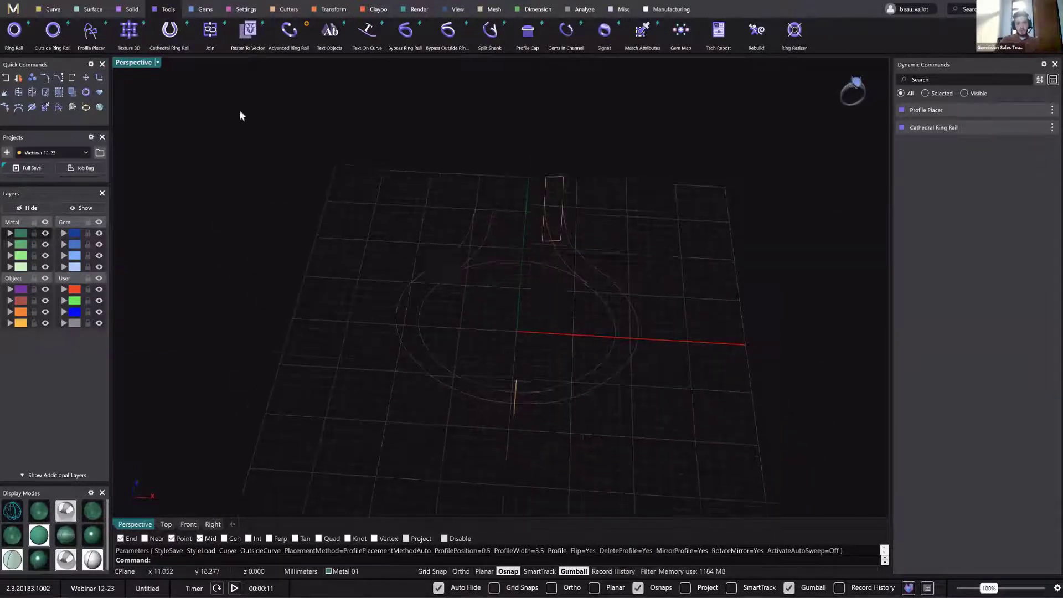
click(78, 15)
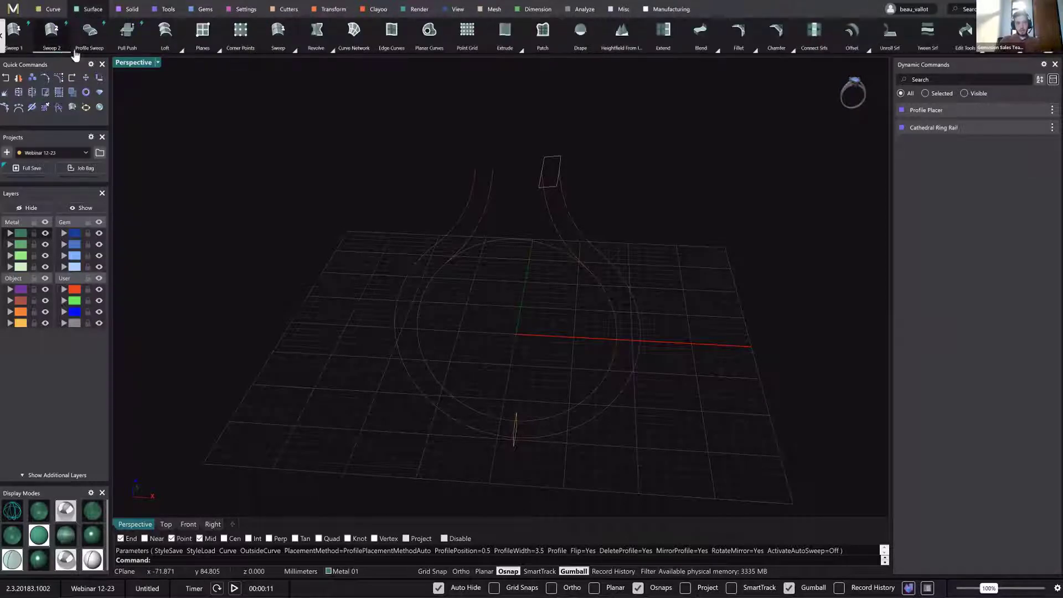
click(51, 31)
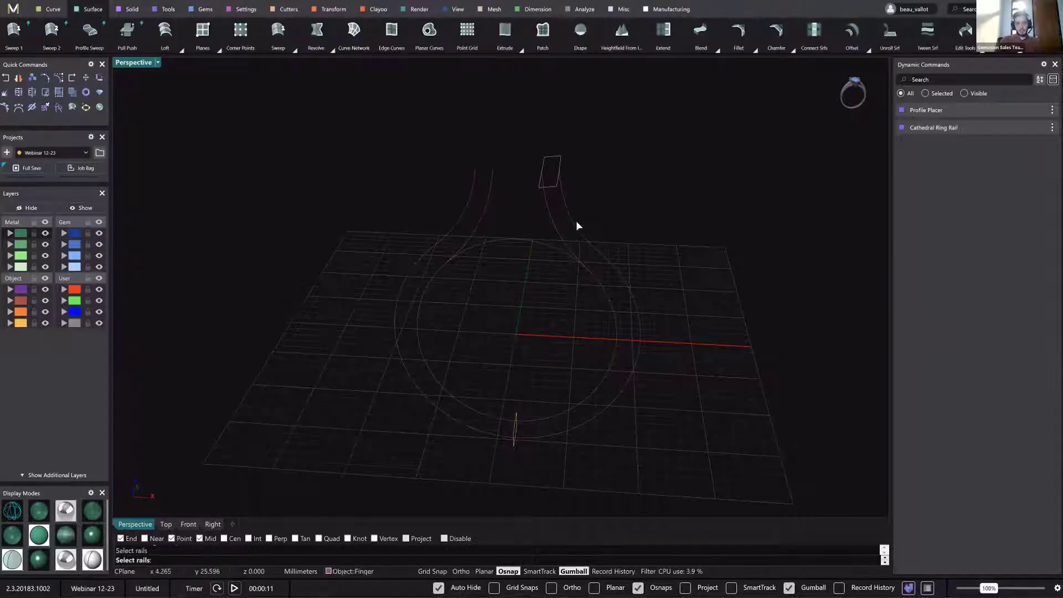
click(576, 220)
click(557, 188)
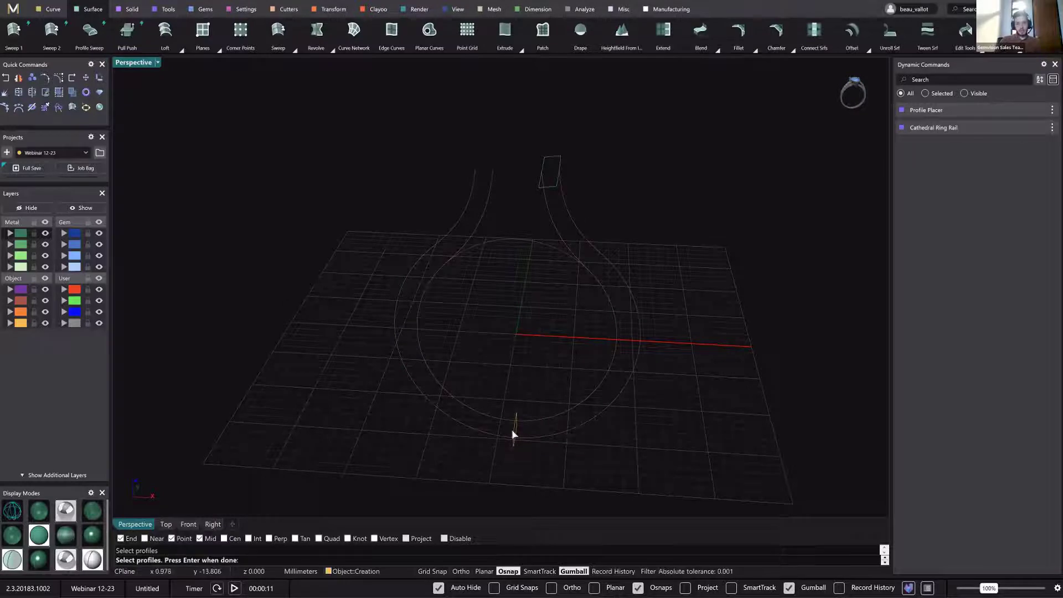
key(Return)
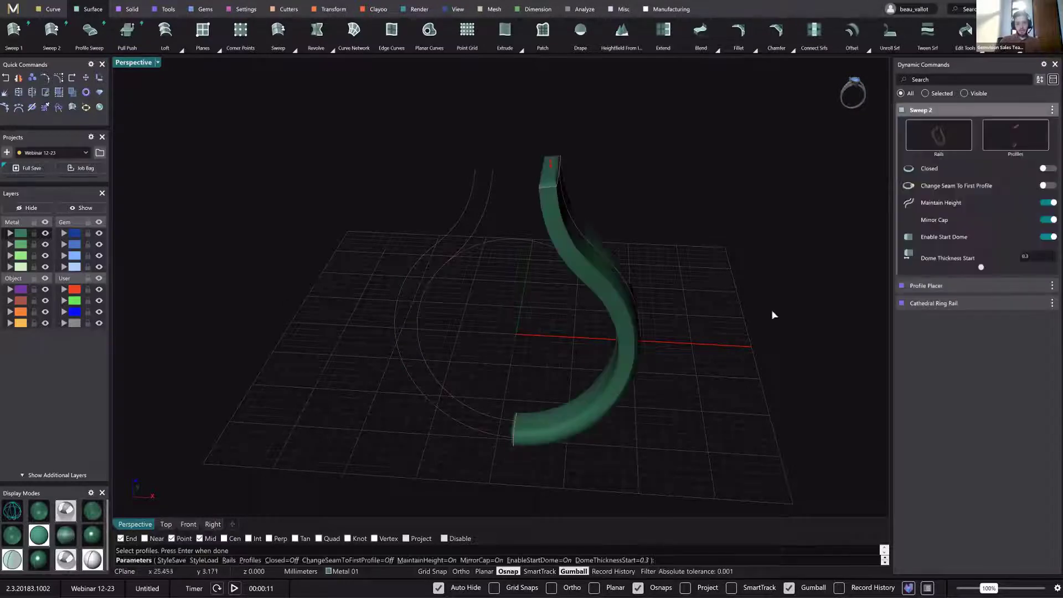
Compare the swept shank with the reference photo, set its start dome thickness to 0.7, and disable Mirror Cap and the end dome.
mouse_move(683, 284)
right_down()
mouse_move(671, 287)
mouse_move(671, 273)
mouse_move(666, 323)
mouse_move(667, 288)
right_up()
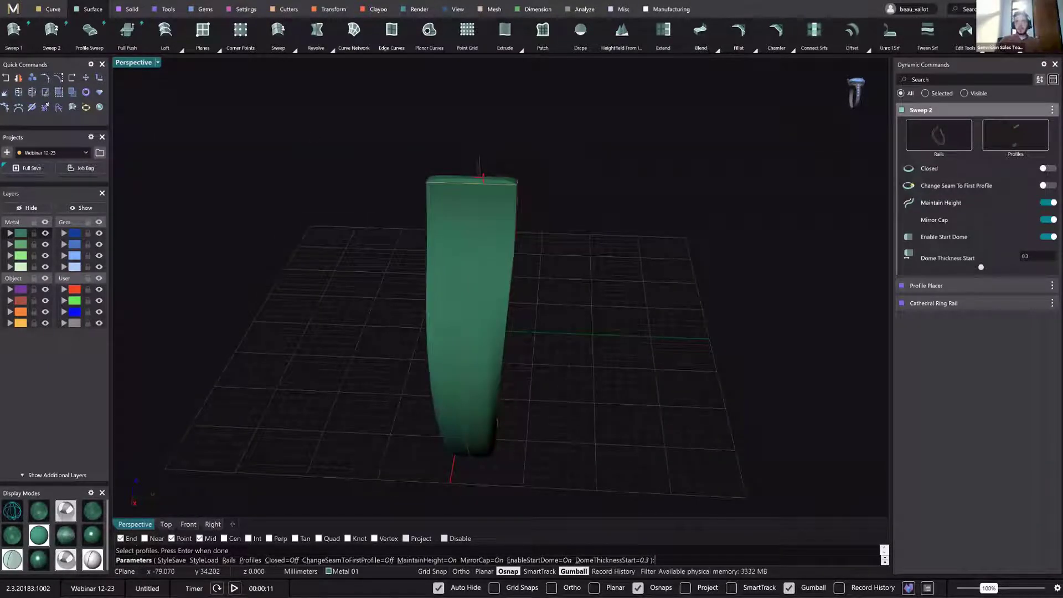
key(alt+Tab)
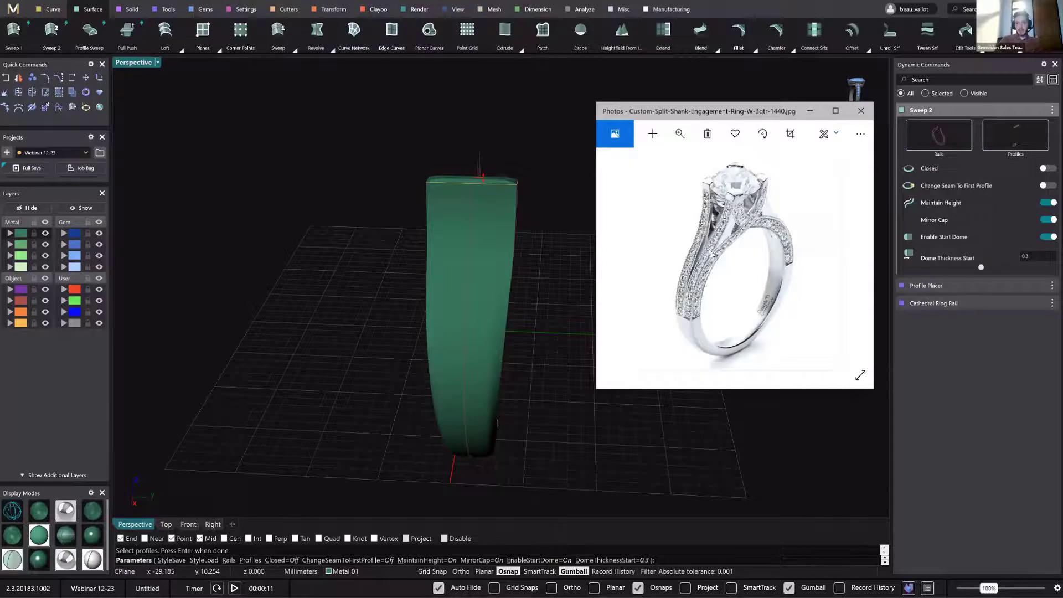
click(467, 325)
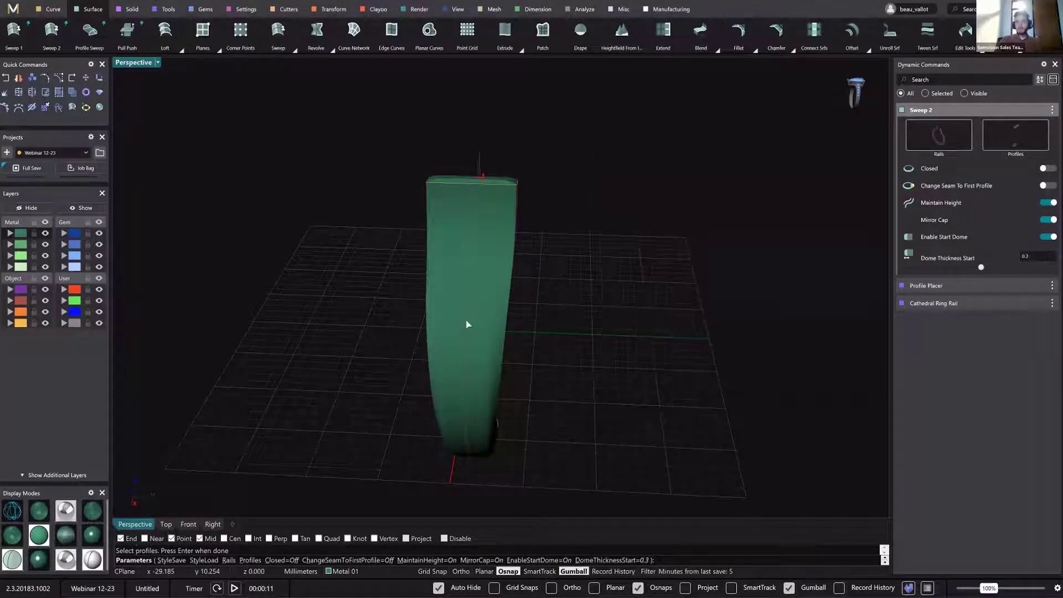
right_drag(516, 278, 541, 154)
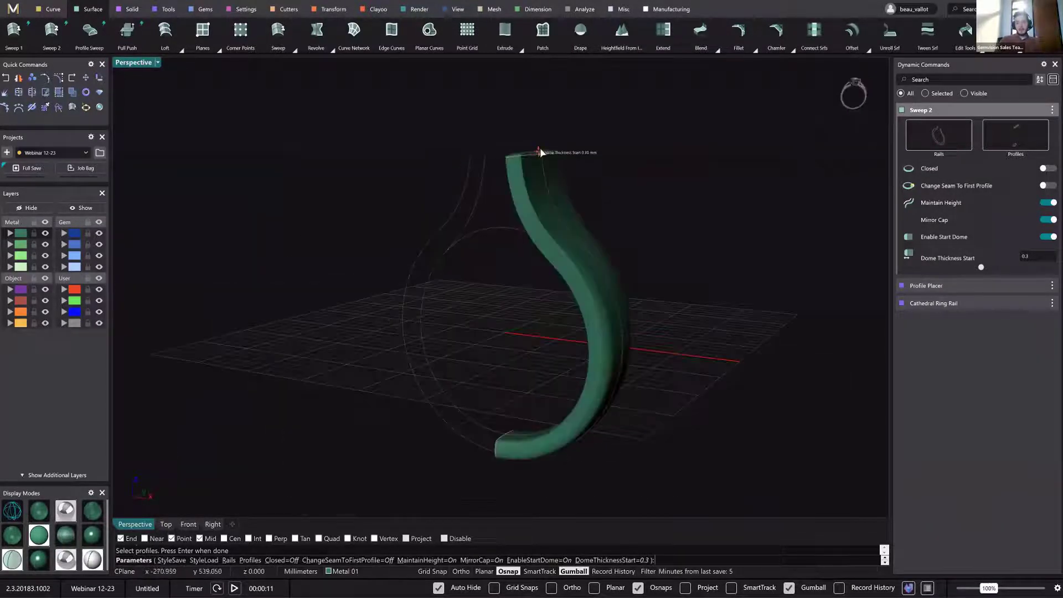
drag(541, 154, 541, 154)
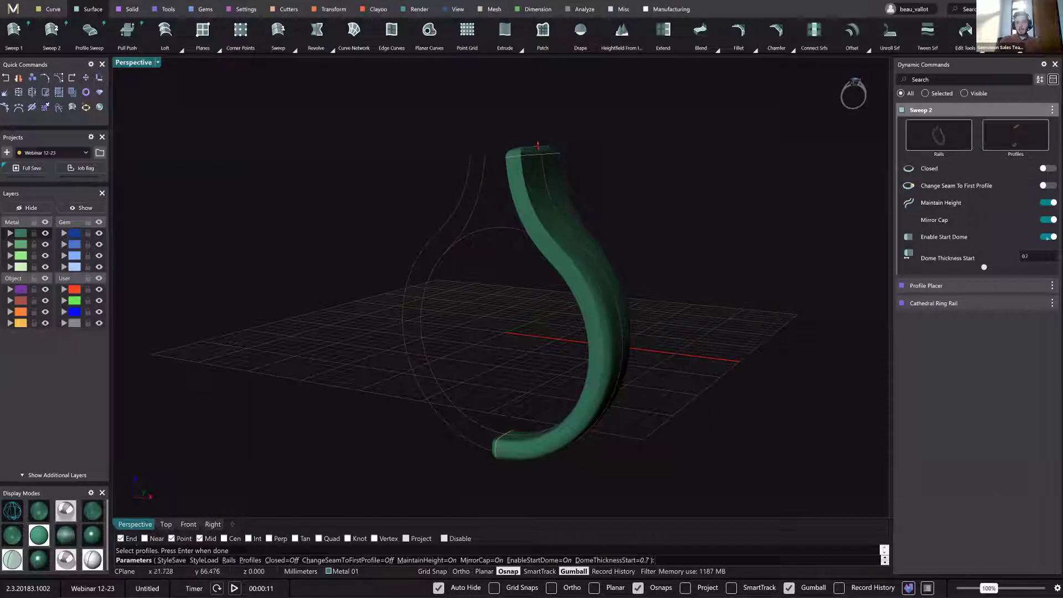
click(1049, 221)
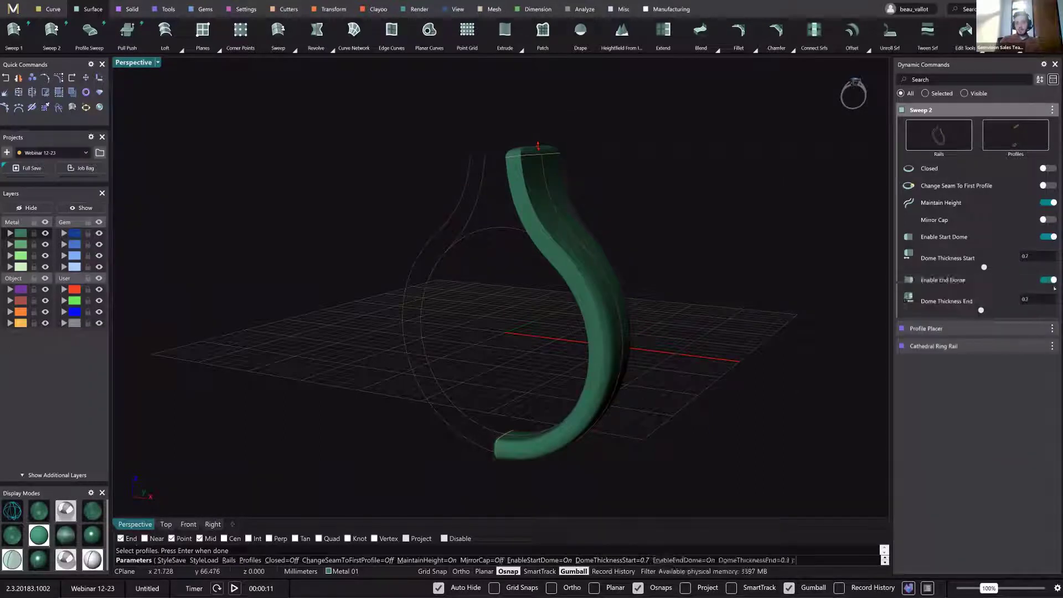
click(1047, 280)
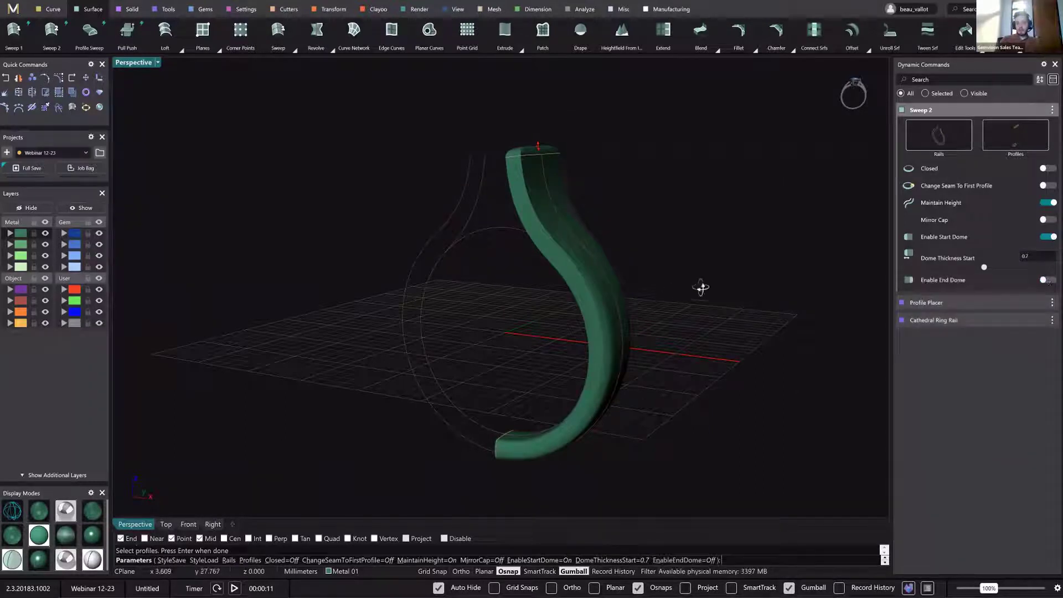
Finish the shank sweep and reopen the profile placement to set the top shoulder profile's width to 6.4 mm.
right_drag(700, 287, 614, 298)
right_click(726, 288)
click(1025, 128)
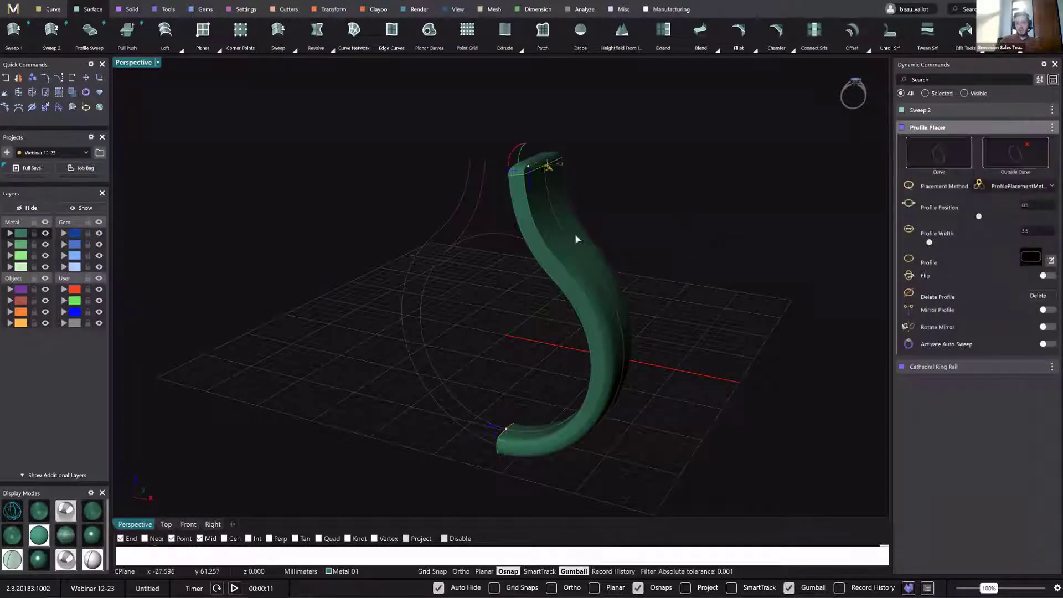
scroll(519, 151, up, 3)
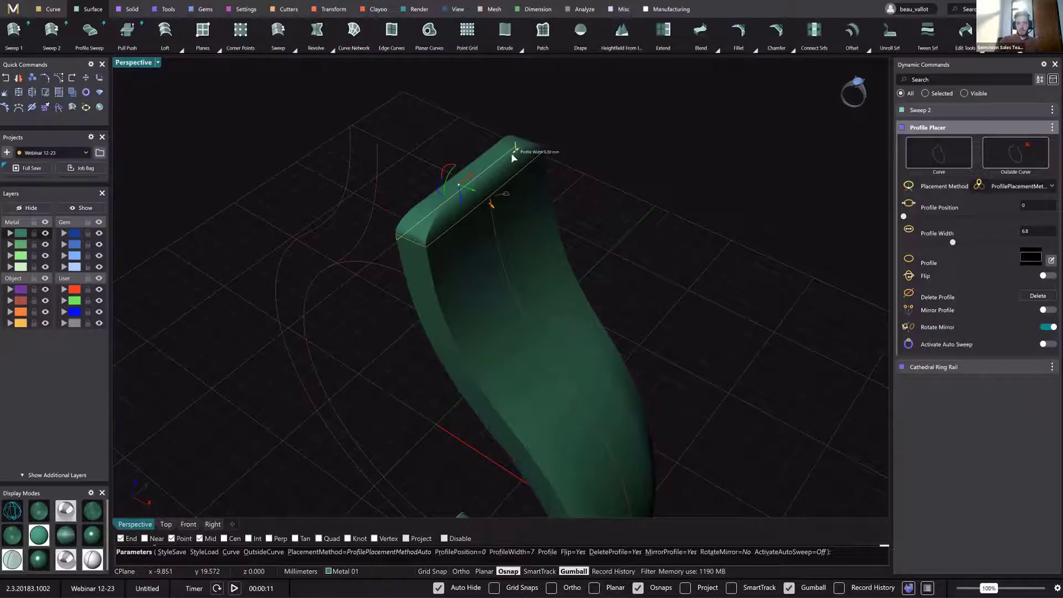
drag(513, 158, 517, 151)
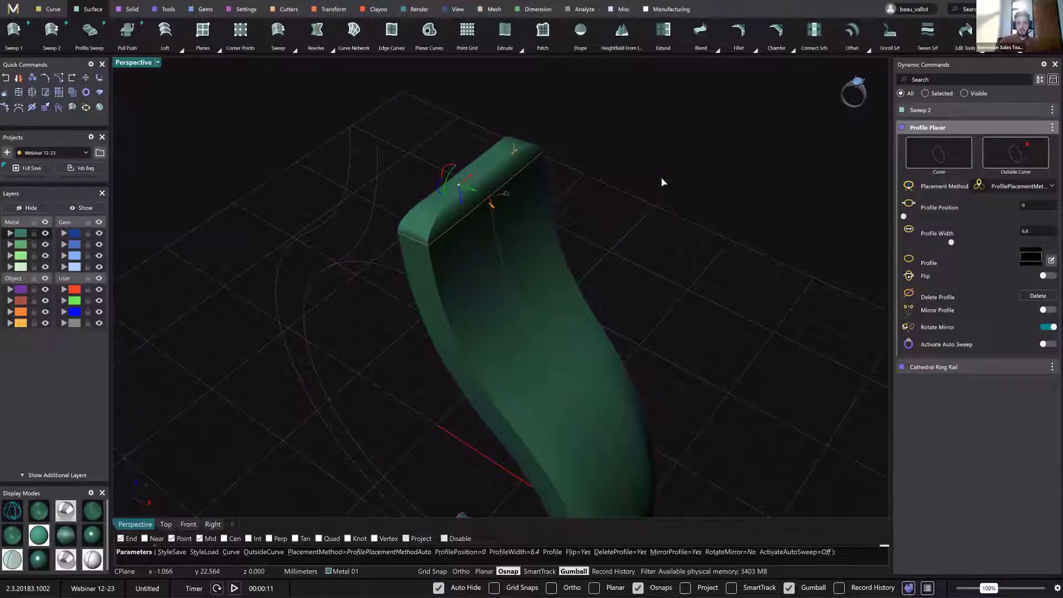
key(Return)
Place a round diamond on the finger rail with Gem on Ring Rail, at location 0.5 with a Z offset of 5.
right_drag(519, 267, 527, 238)
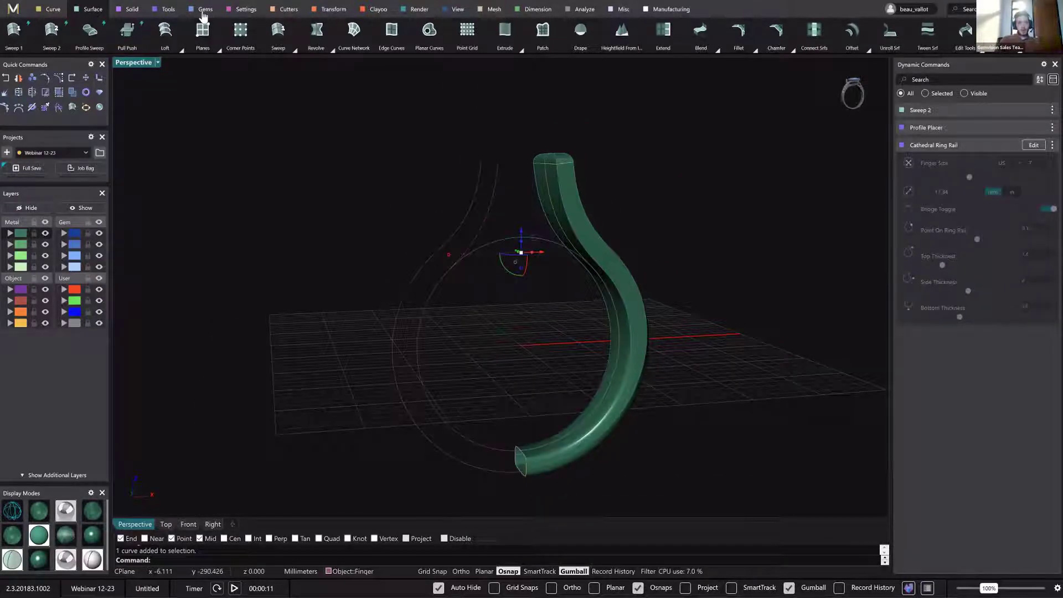
click(203, 12)
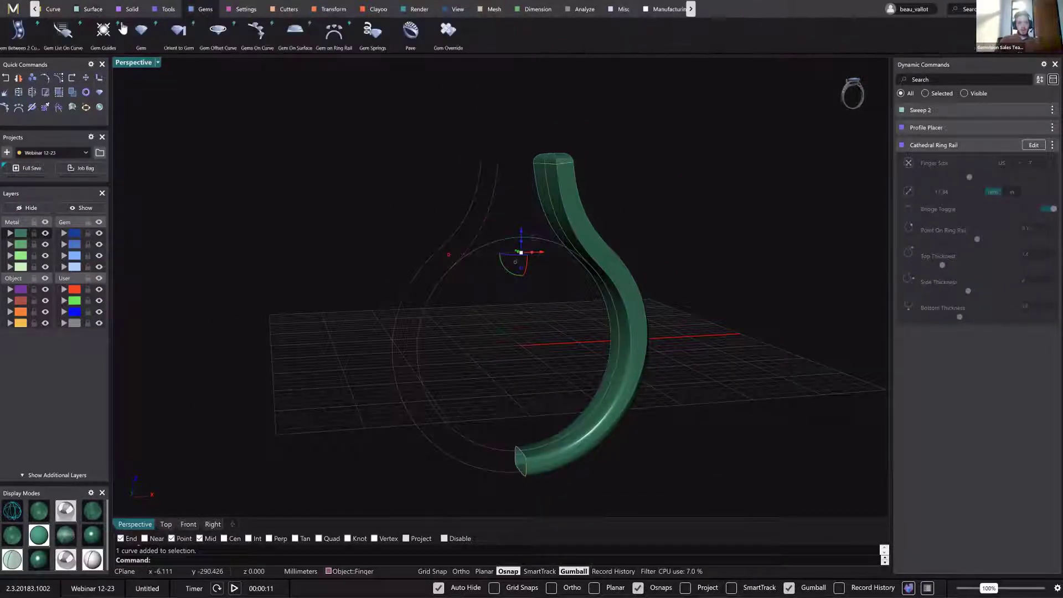
click(323, 48)
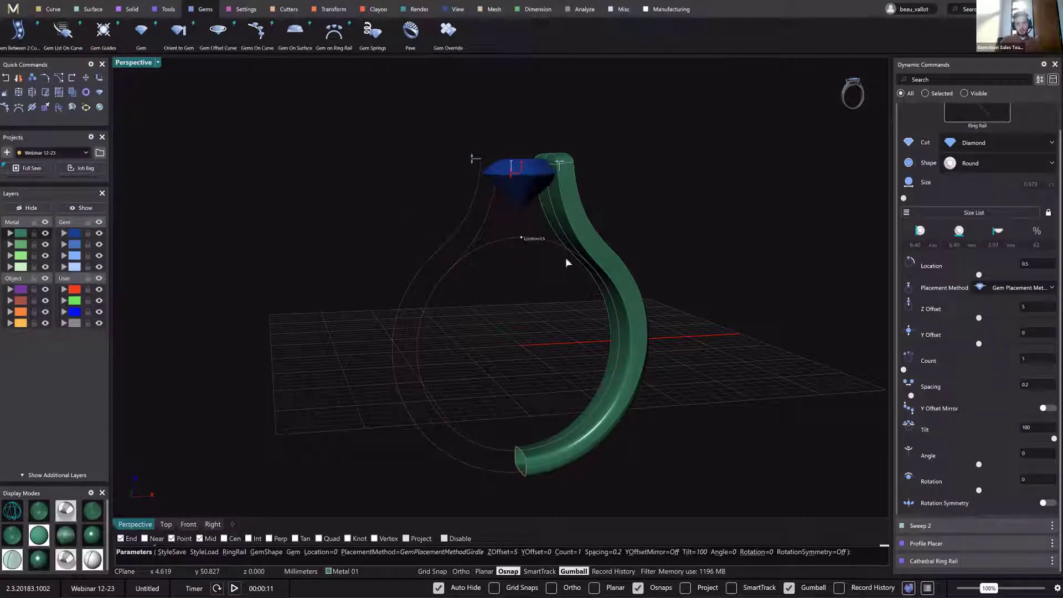
right_drag(565, 293, 536, 407)
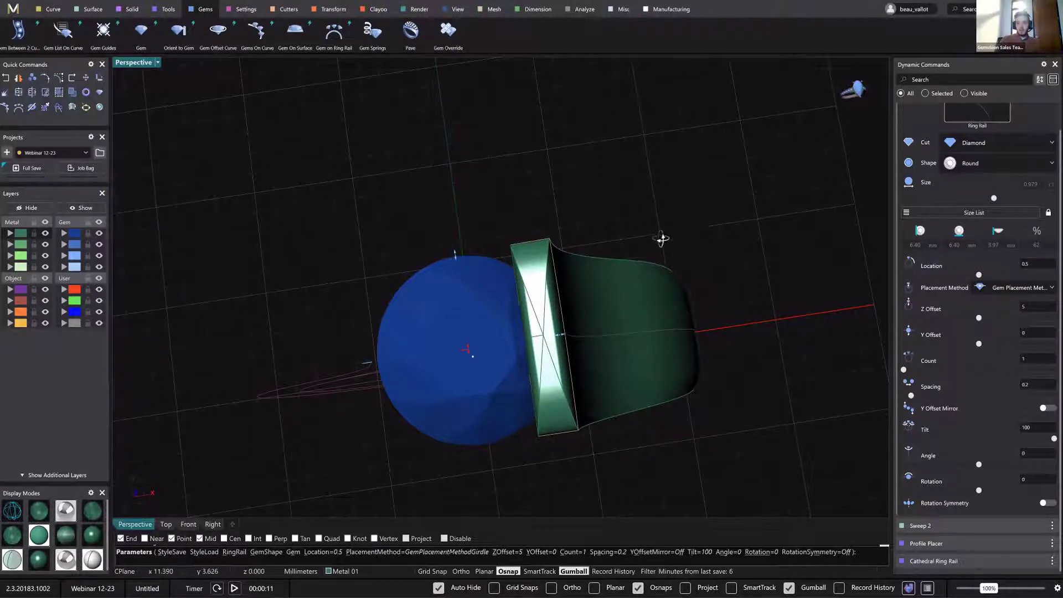
right_drag(657, 233, 690, 285)
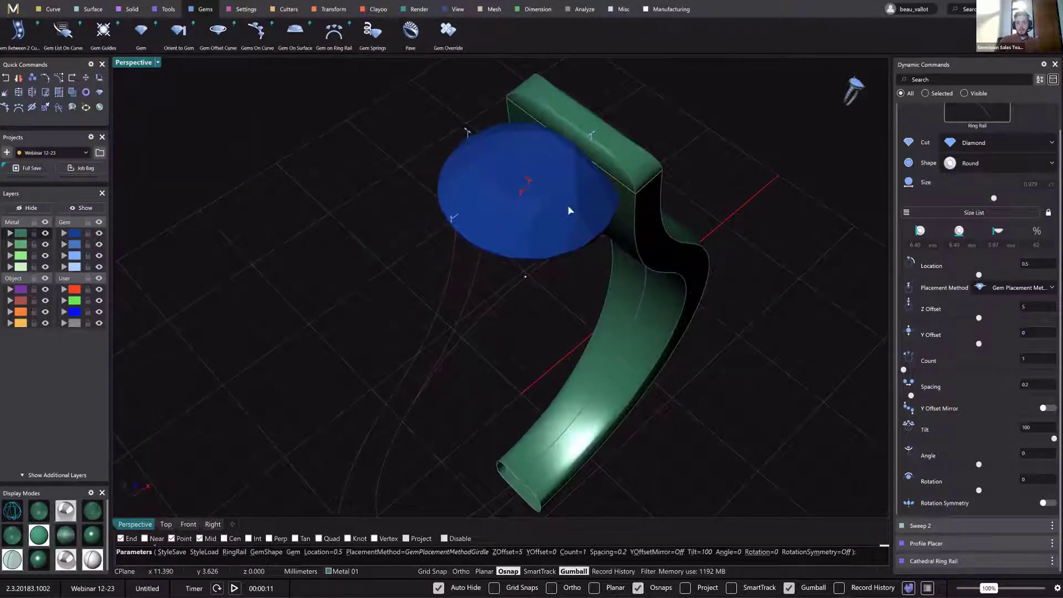
scroll(570, 210, down, 5)
mouse_move(570, 211)
right_down()
mouse_move(730, 250)
mouse_move(572, 228)
right_up()
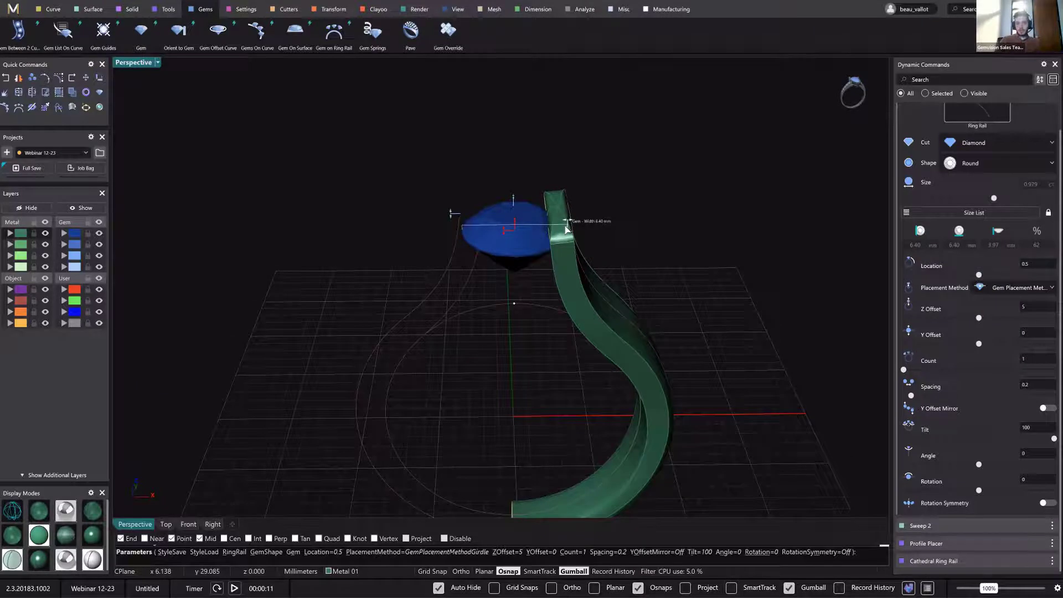
Try a 6 mm gem against the shoulder, restore the gem's diameter to 6.4 mm, and finish the placement.
drag(566, 229, 563, 229)
right_drag(565, 300, 536, 449)
scroll(538, 432, up, 7)
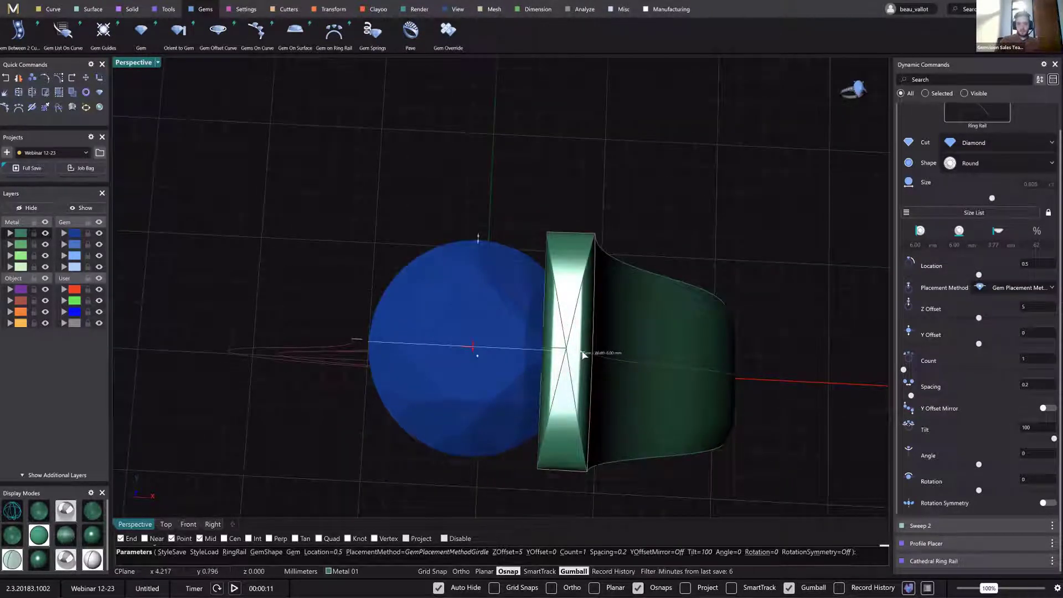
drag(582, 354, 583, 355)
right_click(583, 377)
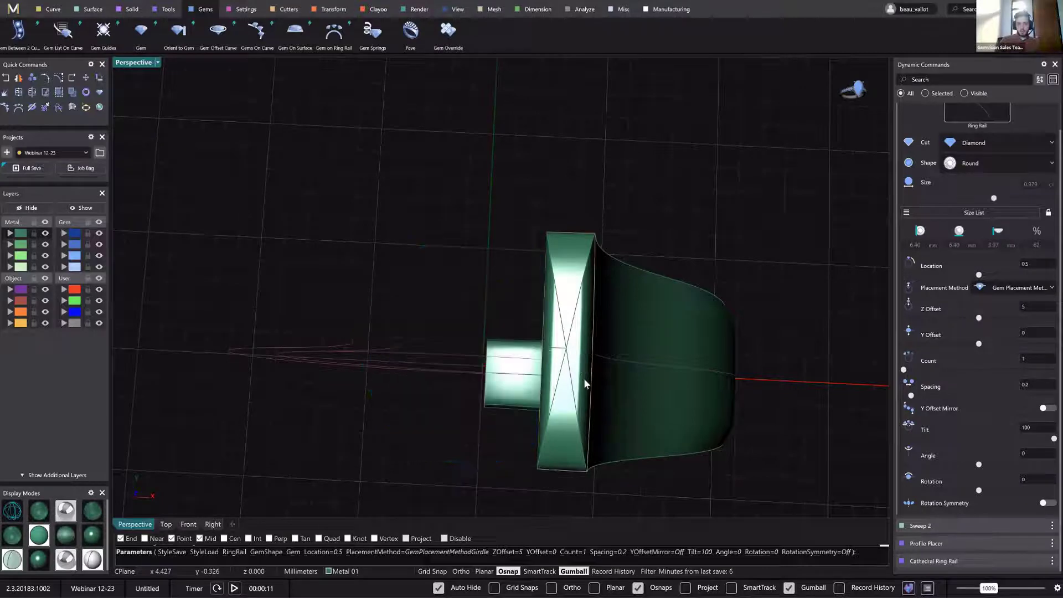
Mirror the swept half shank to the opposite side of the ring with only Y Mirror enabled.
right_drag(584, 377, 600, 316)
right_drag(611, 255, 410, 184)
click(545, 375)
scroll(196, 7, down, 4)
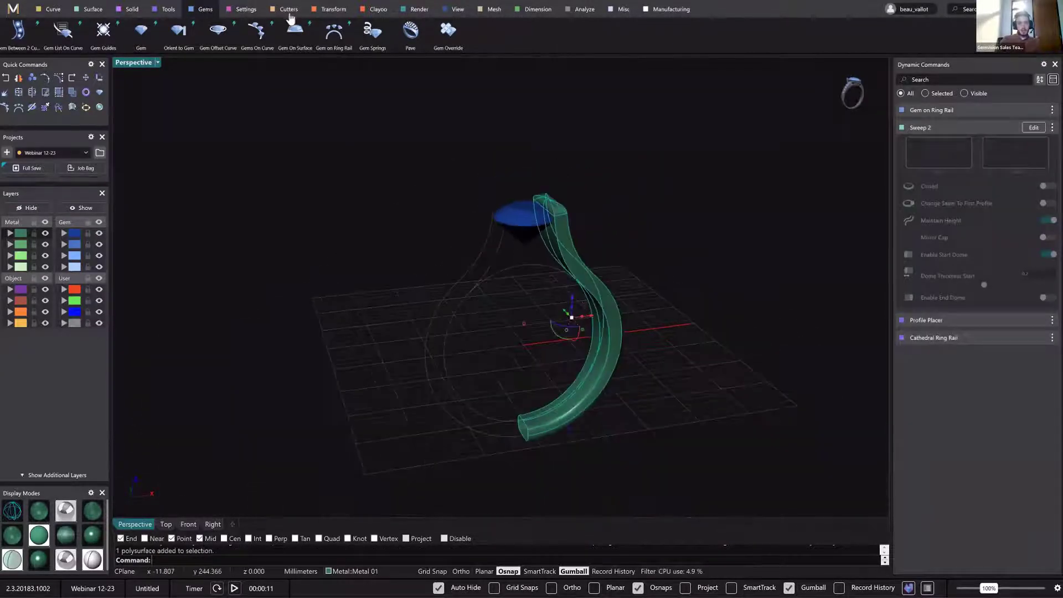
click(334, 9)
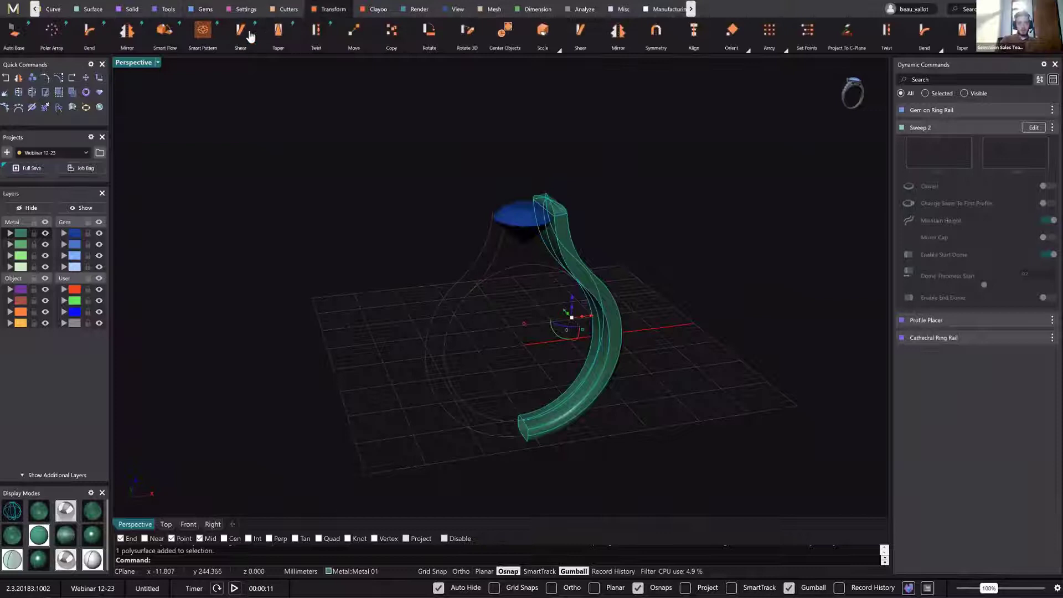
click(127, 29)
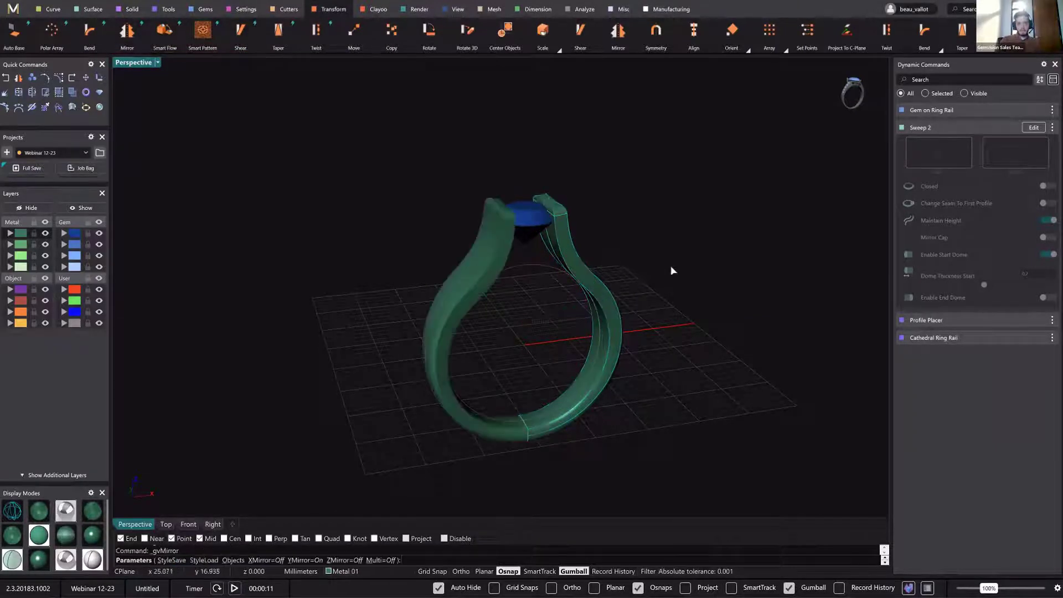
key(Return)
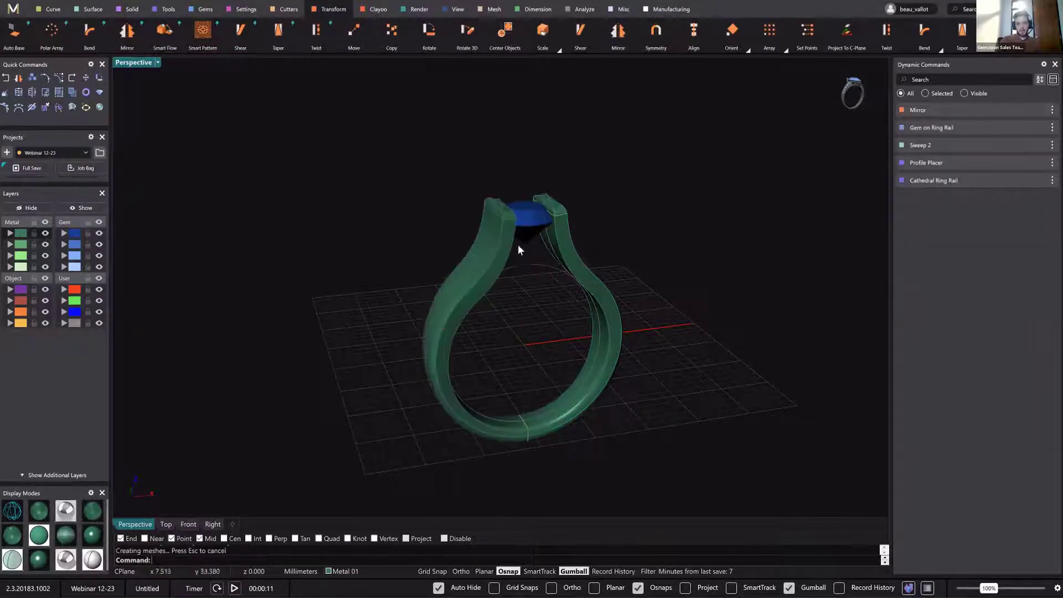
Join the swept and mirrored shank halves and assign the joined shank to the Metal 01 layer.
click(518, 248)
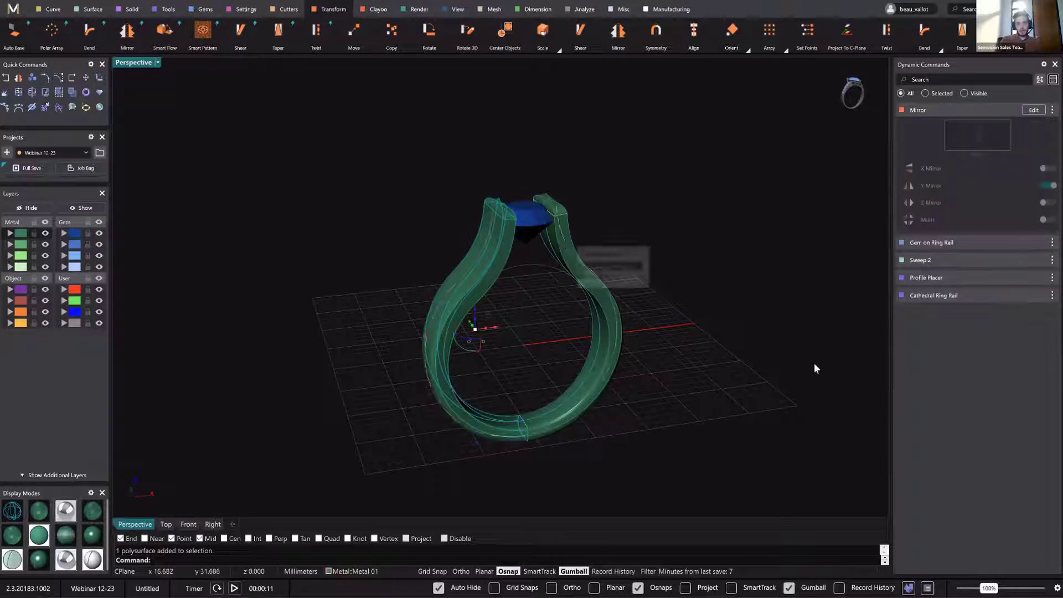
click(568, 244)
click(586, 269)
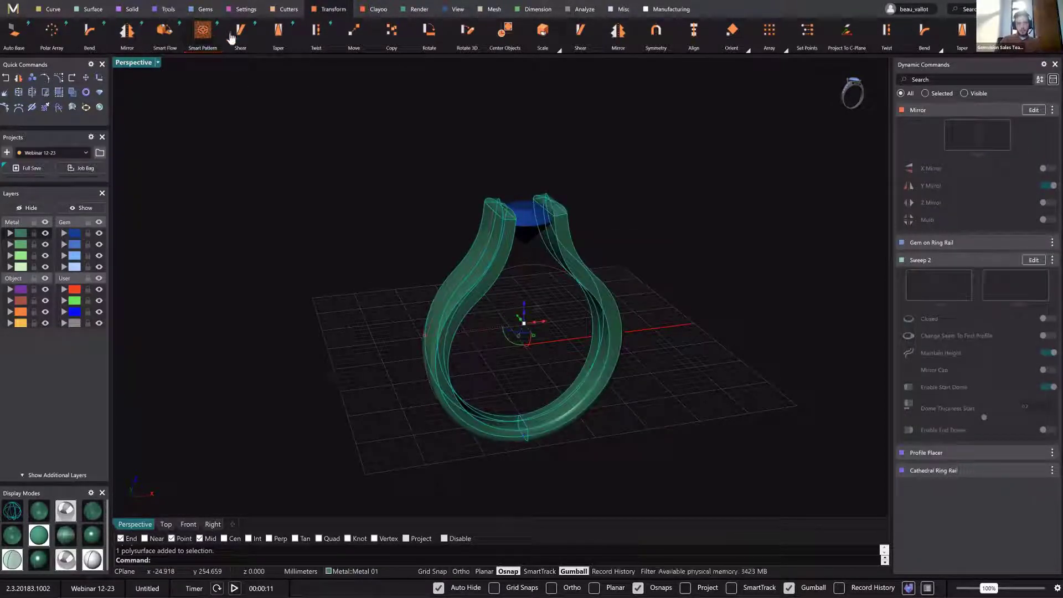
click(168, 9)
click(210, 30)
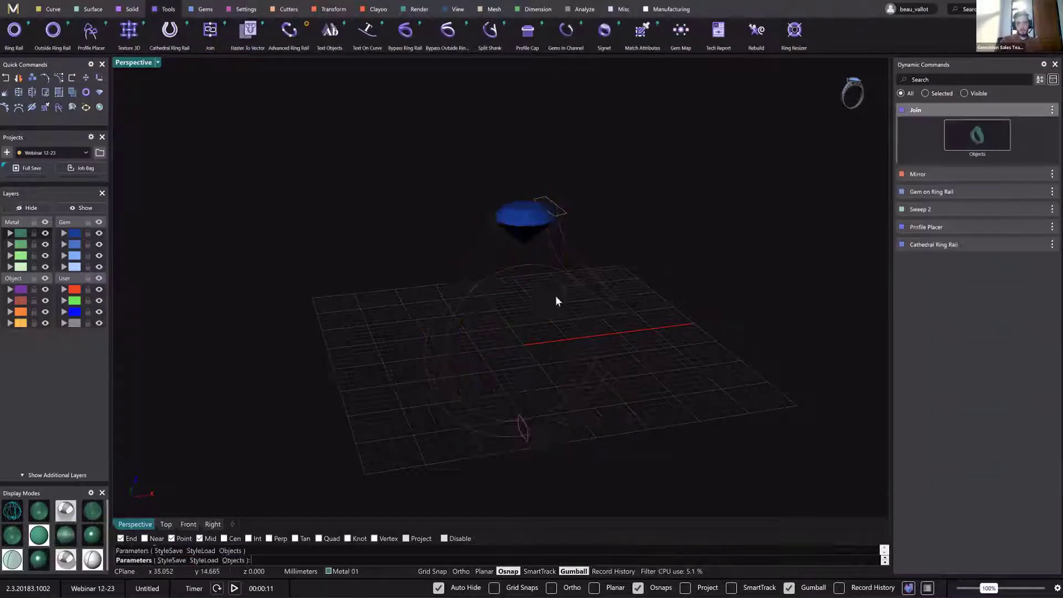
click(453, 269)
click(491, 255)
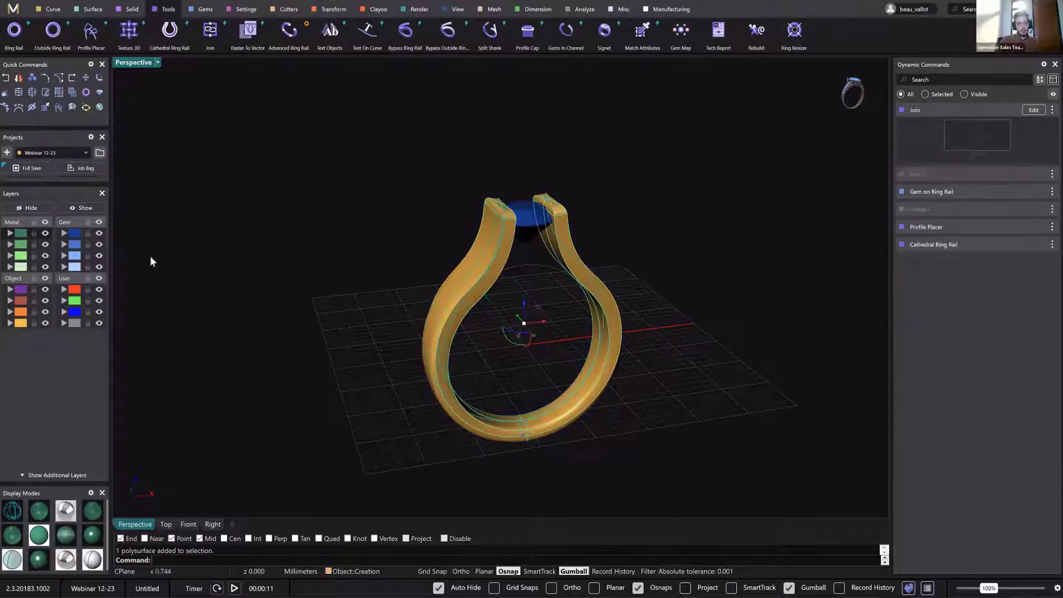
click(16, 234)
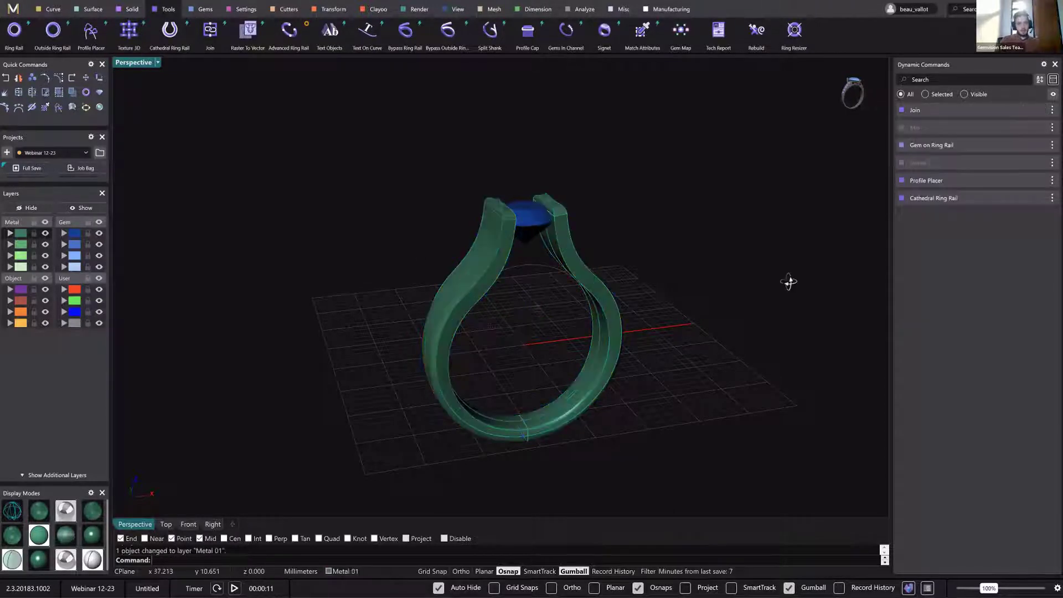
Inspect the center gem between the shoulders and add a Scallop Cutter to it with a count of 2.
right_drag(744, 284, 579, 268)
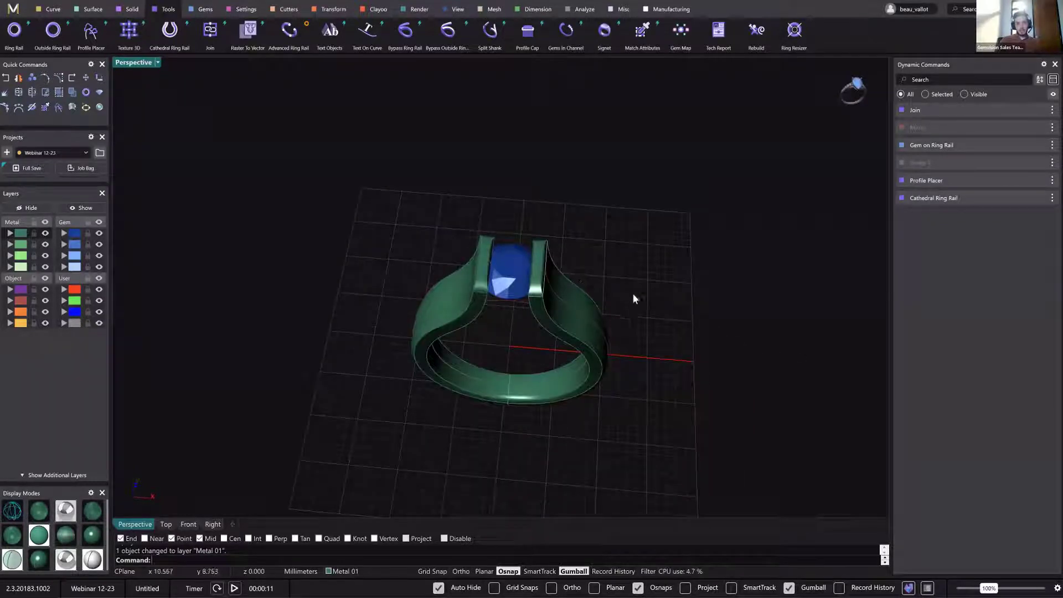
click(501, 278)
click(681, 286)
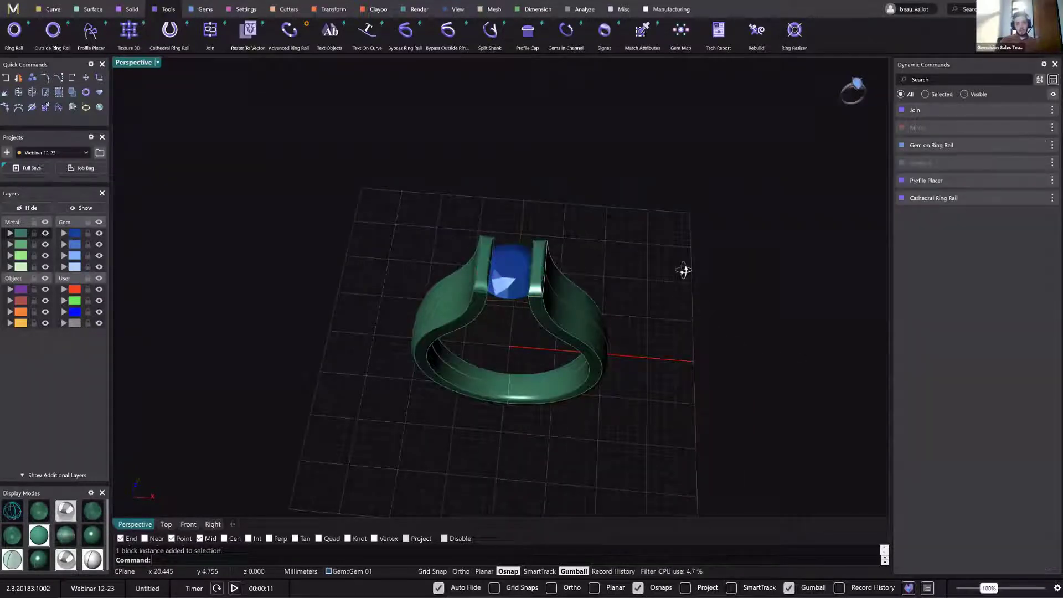
right_drag(685, 270, 559, 244)
right_drag(446, 177, 594, 200)
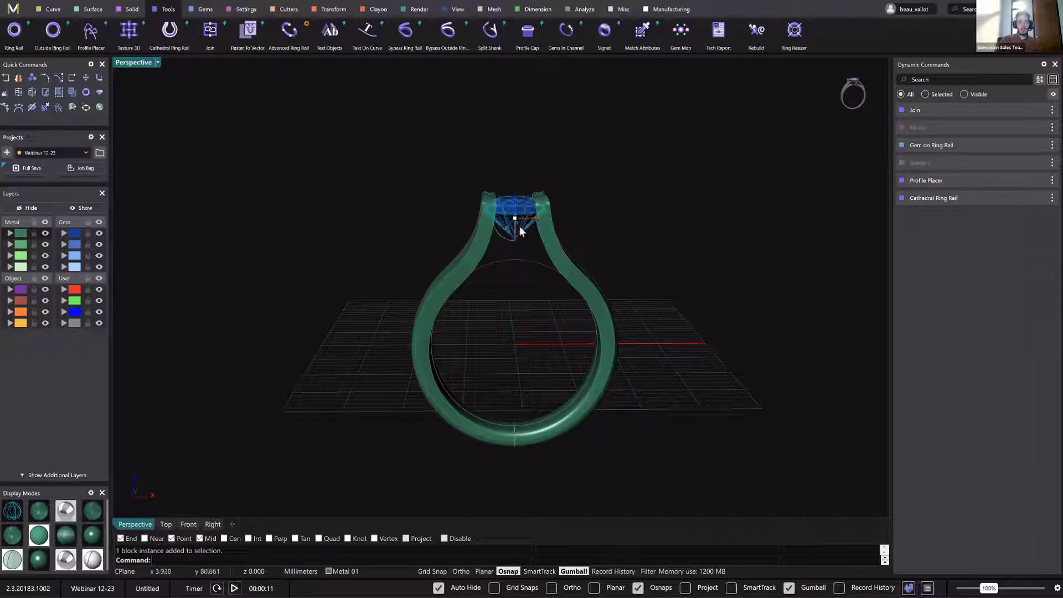
click(284, 10)
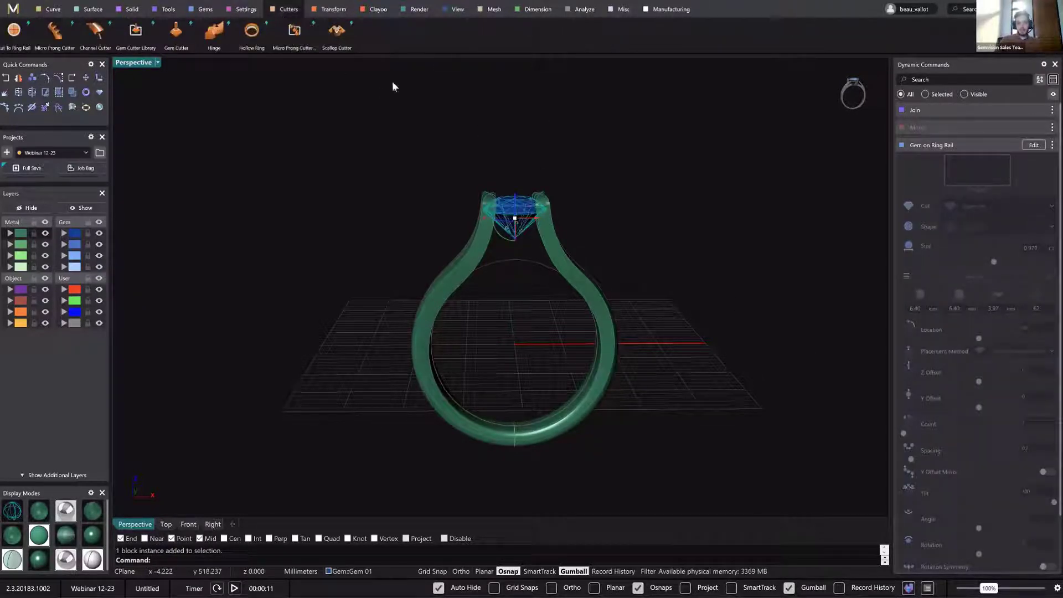
click(341, 43)
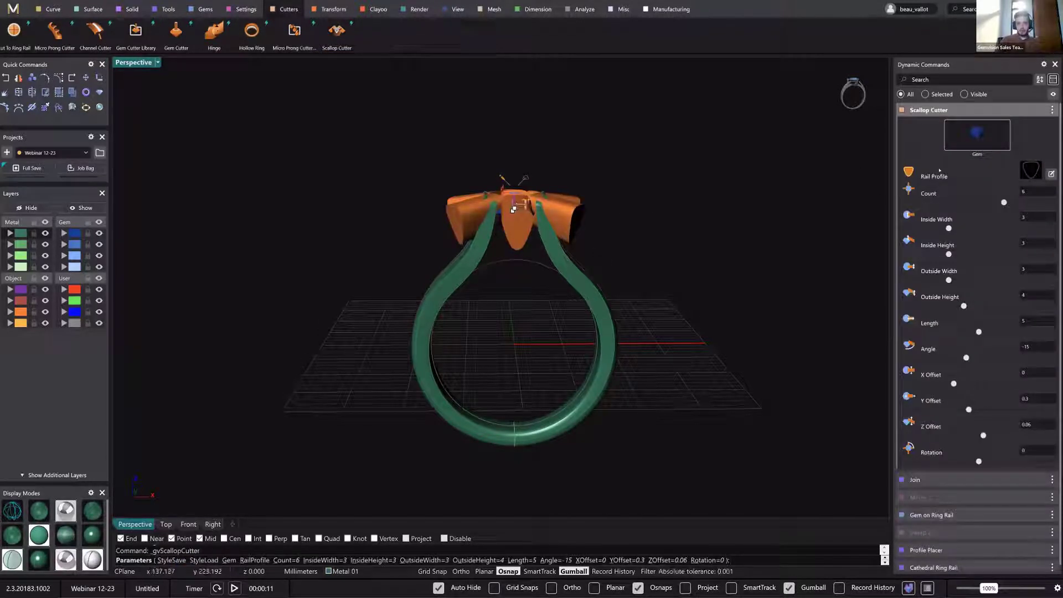
drag(961, 205, 904, 203)
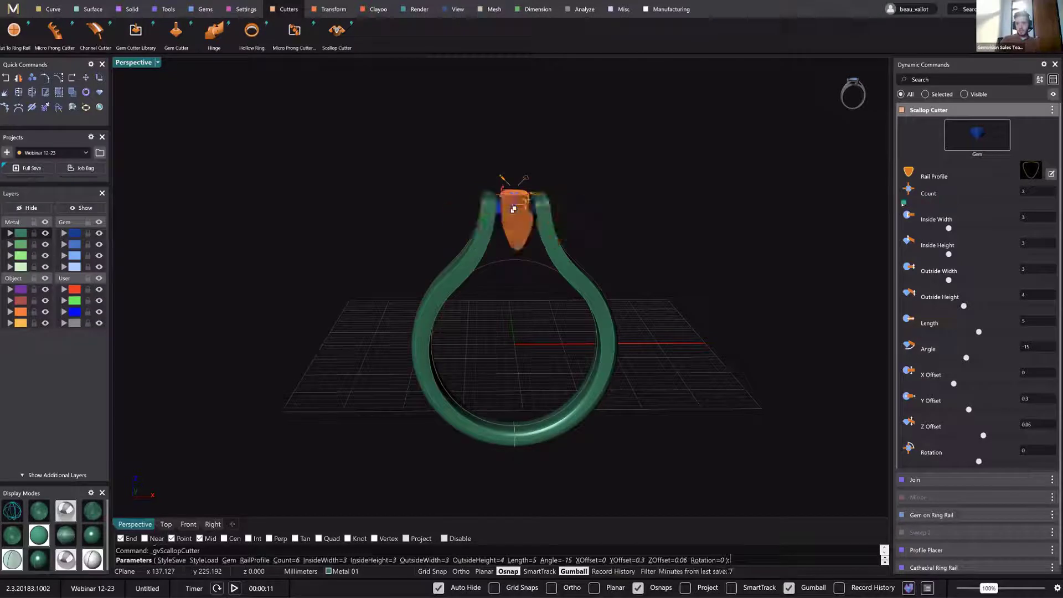
Adjust the two scallop cutters around the gem to an angle of -5 and a Y offset of 0.03.
right_drag(576, 266, 512, 313)
scroll(492, 287, up, 5)
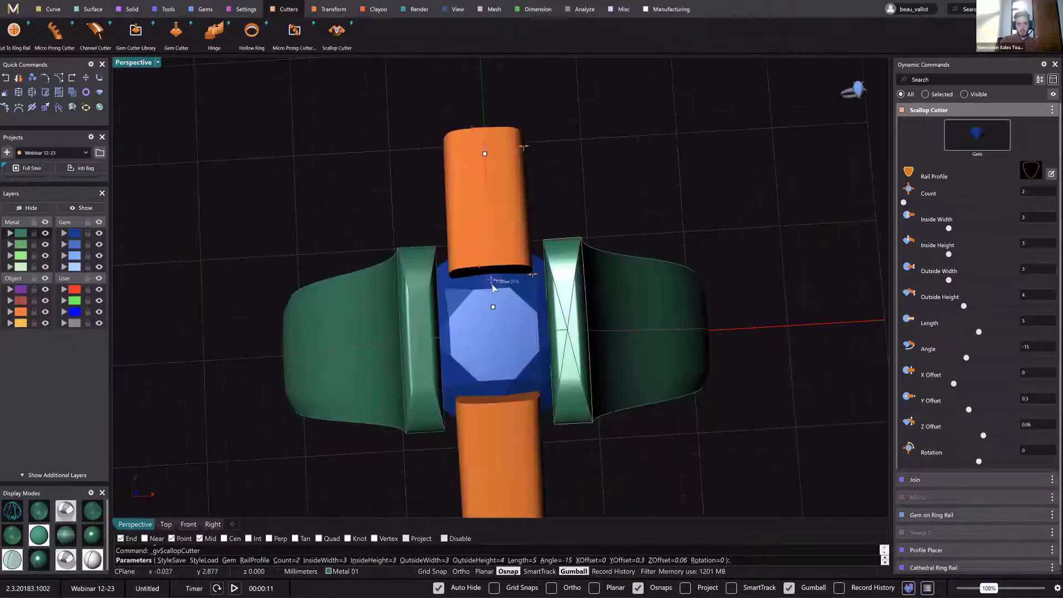
drag(493, 306, 493, 302)
scroll(493, 297, up, 5)
drag(479, 265, 486, 370)
scroll(493, 360, down, 5)
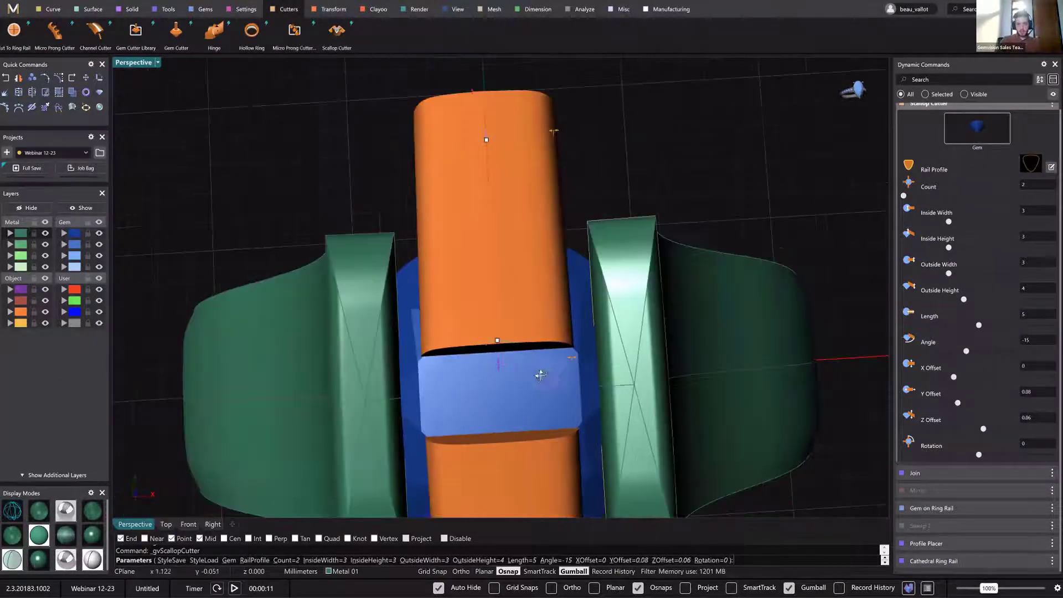
right_drag(514, 334, 431, 204)
scroll(430, 204, up, 5)
drag(489, 227, 465, 231)
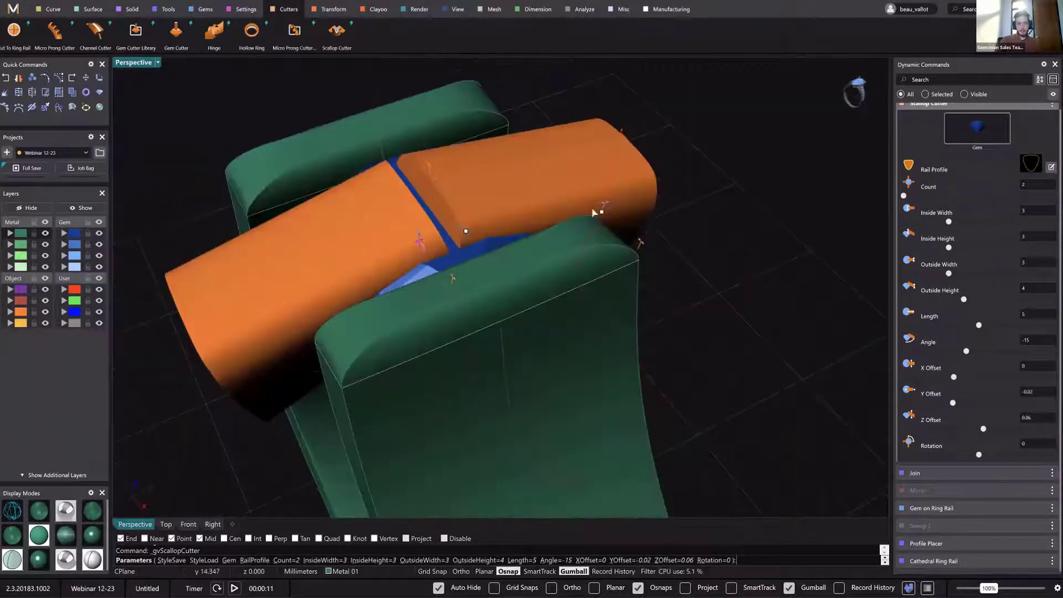
drag(602, 215, 615, 166)
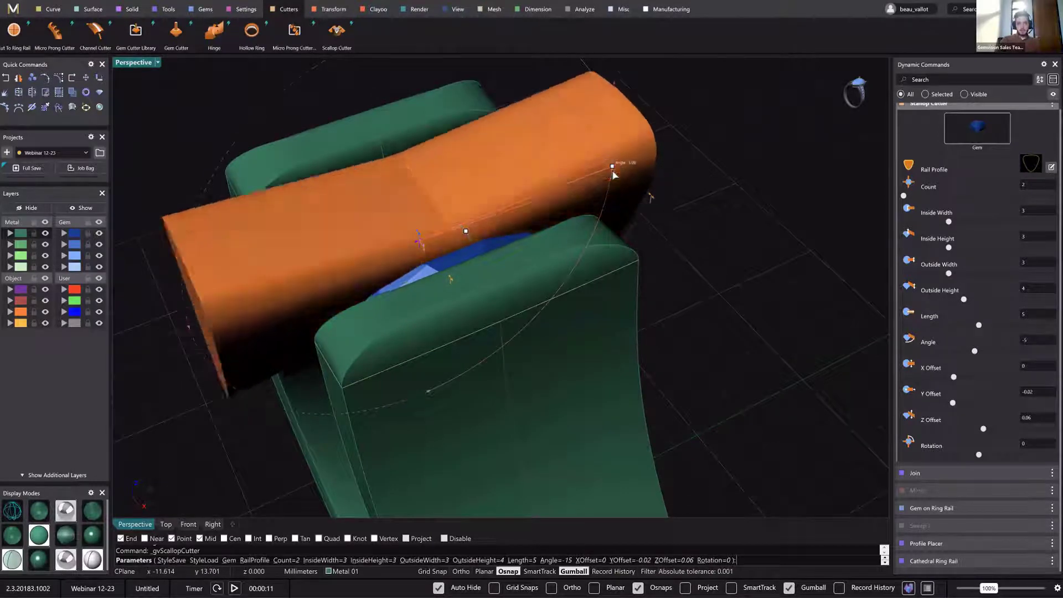
right_drag(616, 166, 485, 152)
right_drag(633, 190, 586, 244)
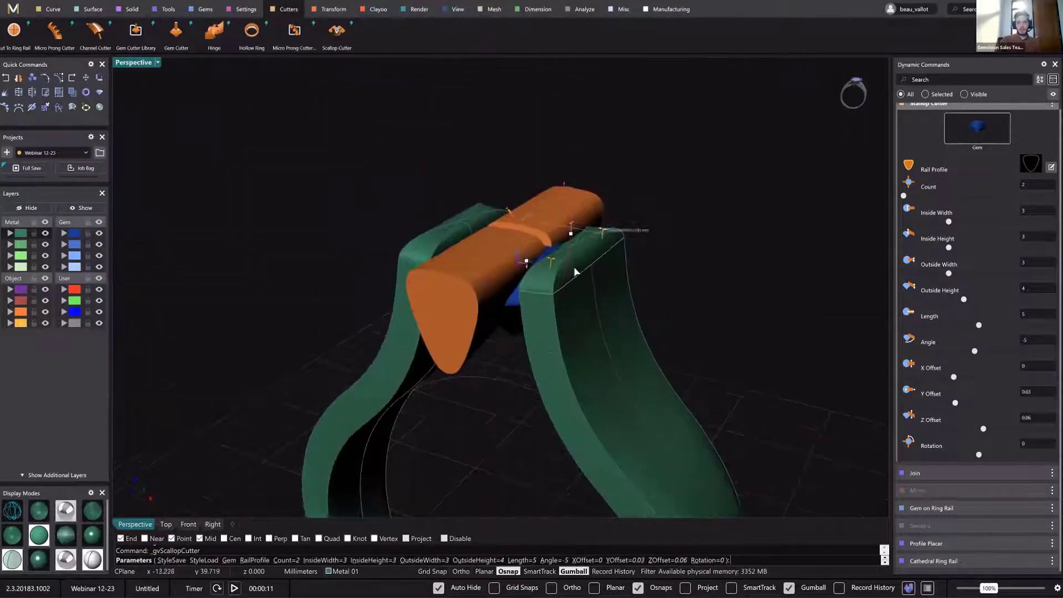
Set the scallop cutters' rotation to -90 so they cross the shank shoulders, and tilt them to an angle of 5.
right_drag(582, 320, 652, 344)
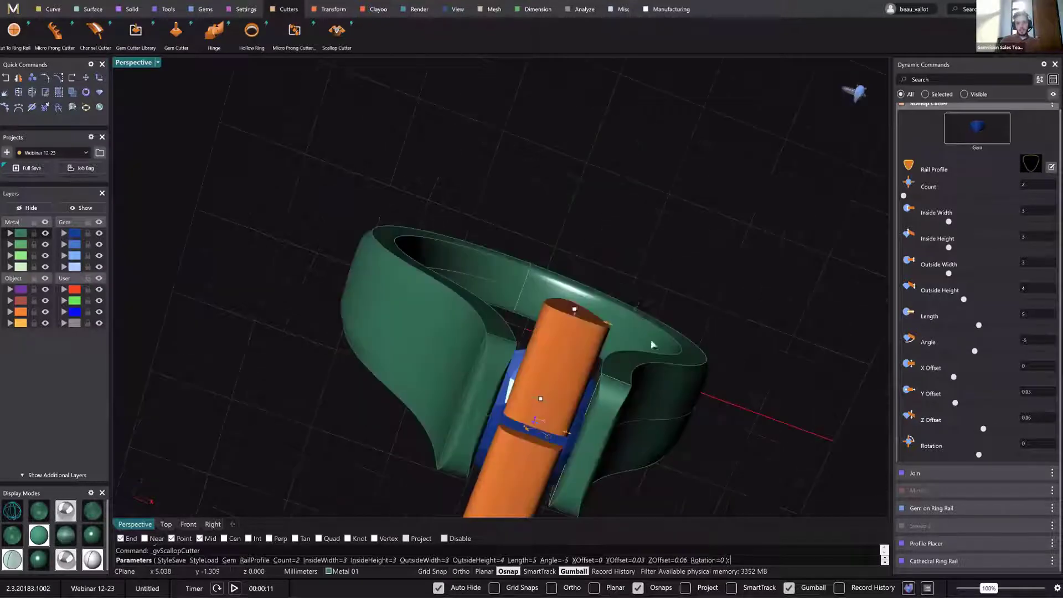
right_drag(634, 300, 576, 241)
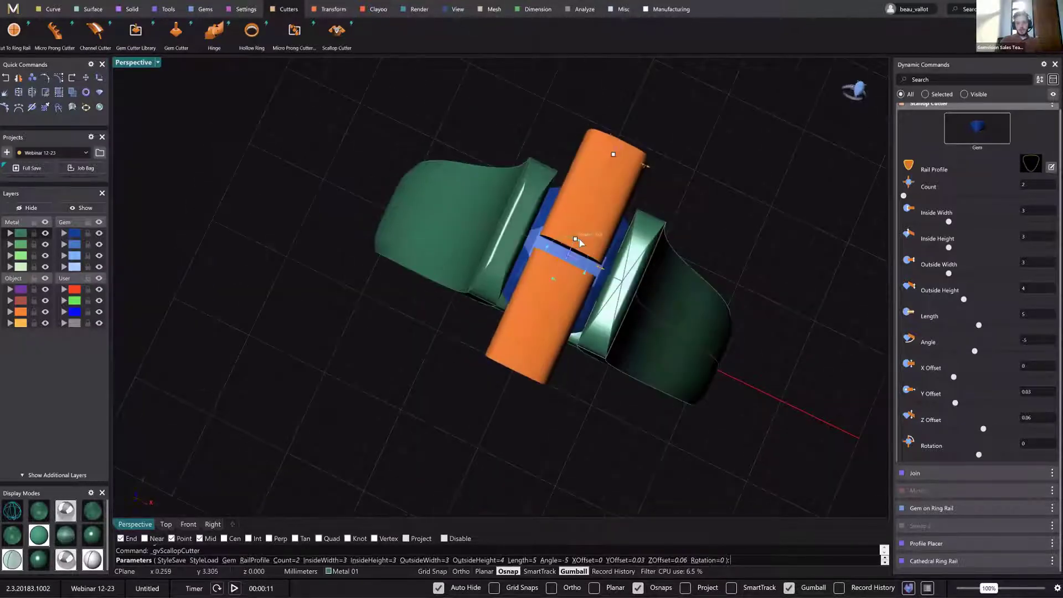
drag(578, 239, 664, 326)
right_drag(649, 331, 715, 319)
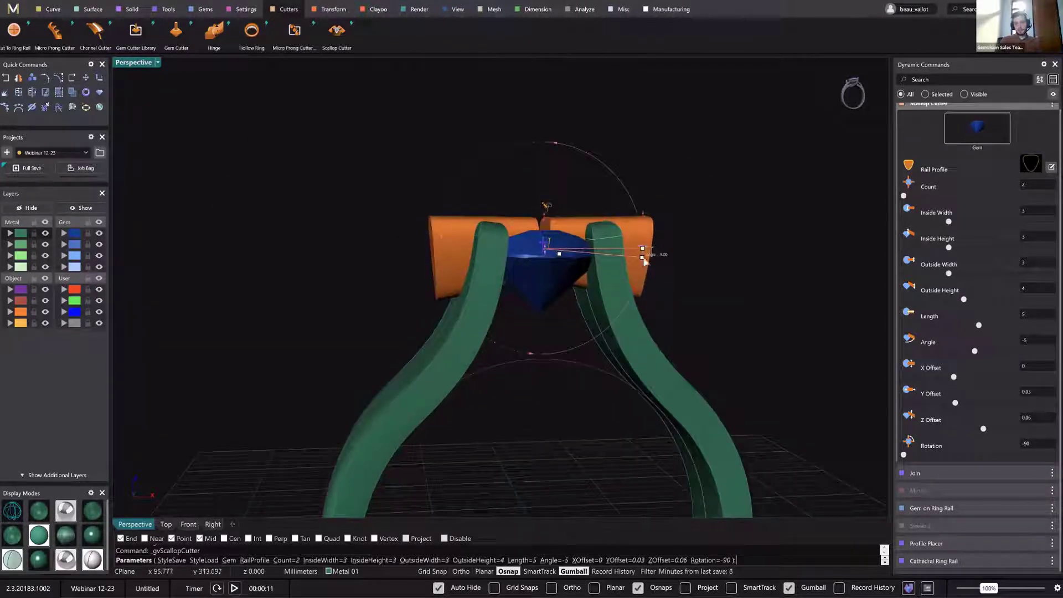
drag(645, 250, 642, 244)
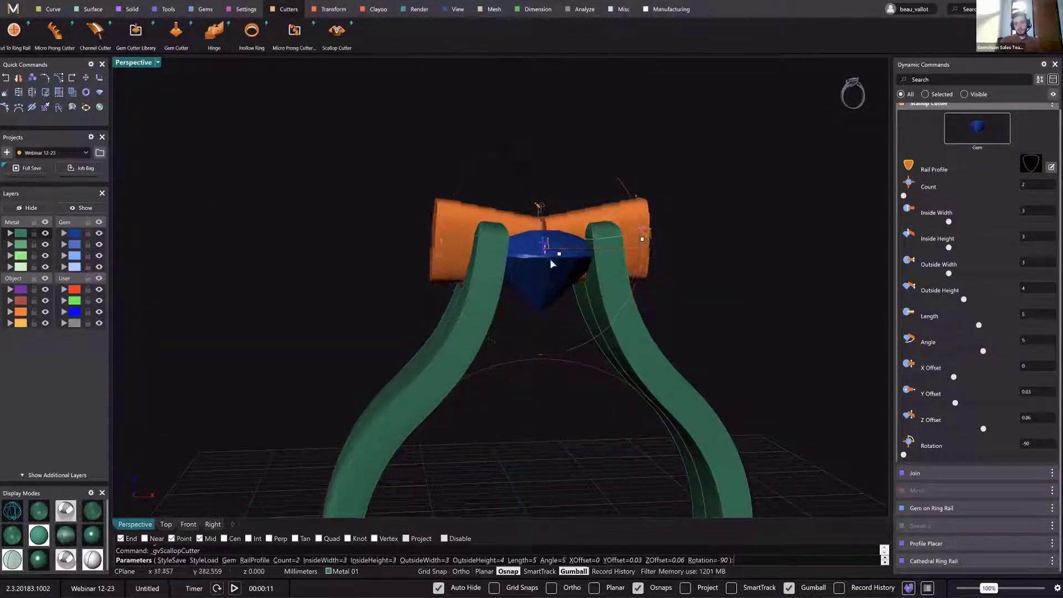
Enlarge the scallop cutters to inside and outside heights of 10 and a length of 10, with a Z offset of -0.71.
drag(547, 254, 545, 325)
drag(642, 283, 631, 142)
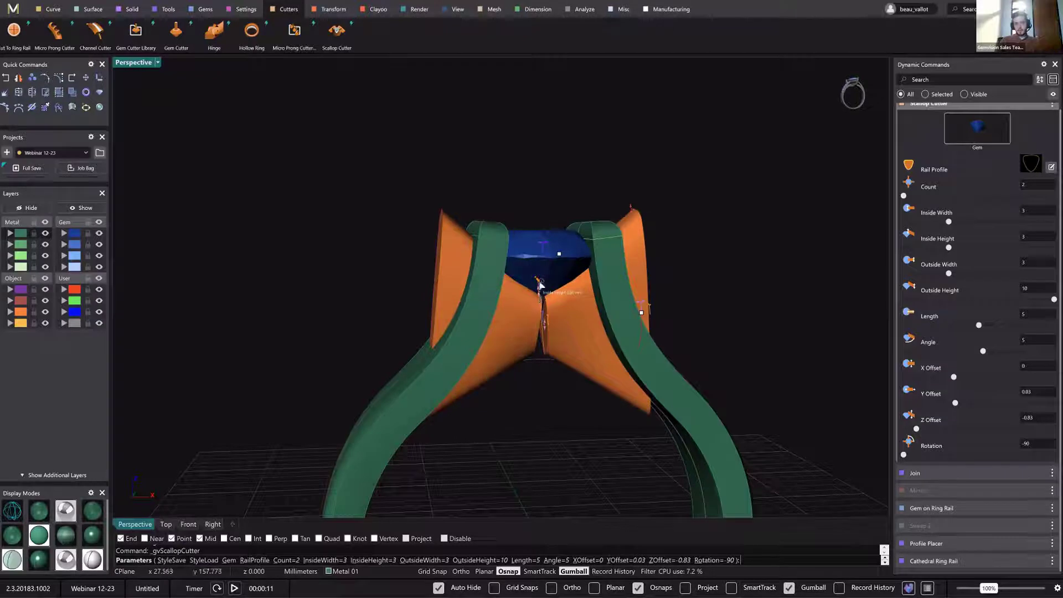
drag(540, 284, 546, 141)
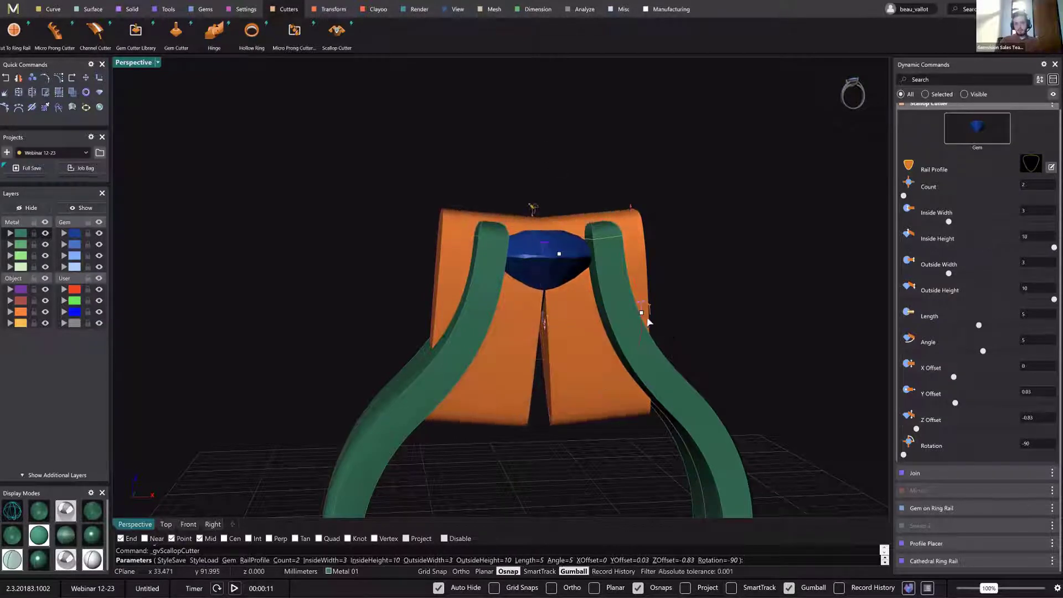
drag(640, 311, 786, 277)
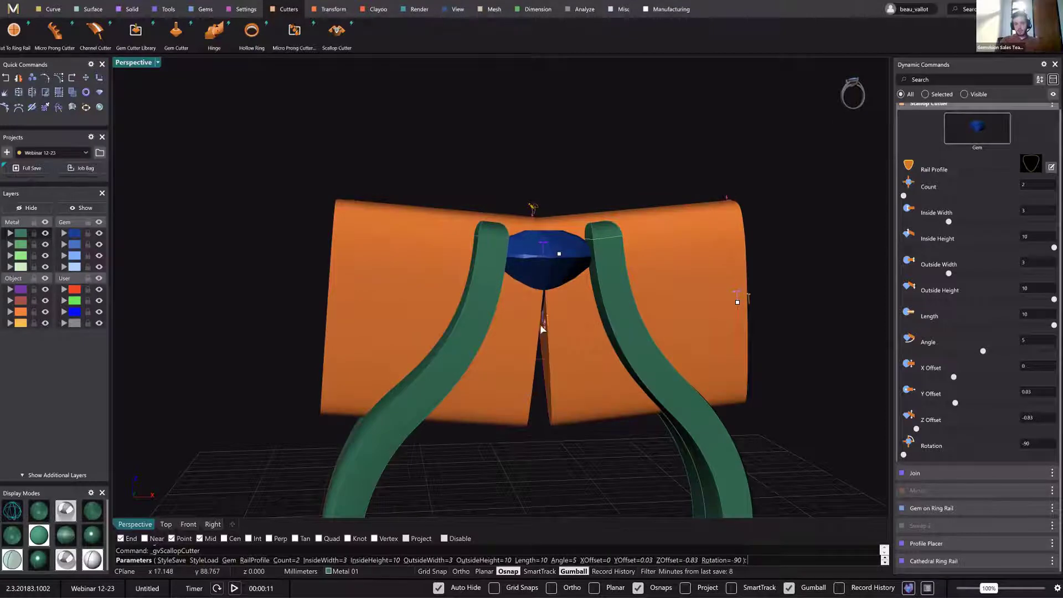
drag(541, 329, 550, 321)
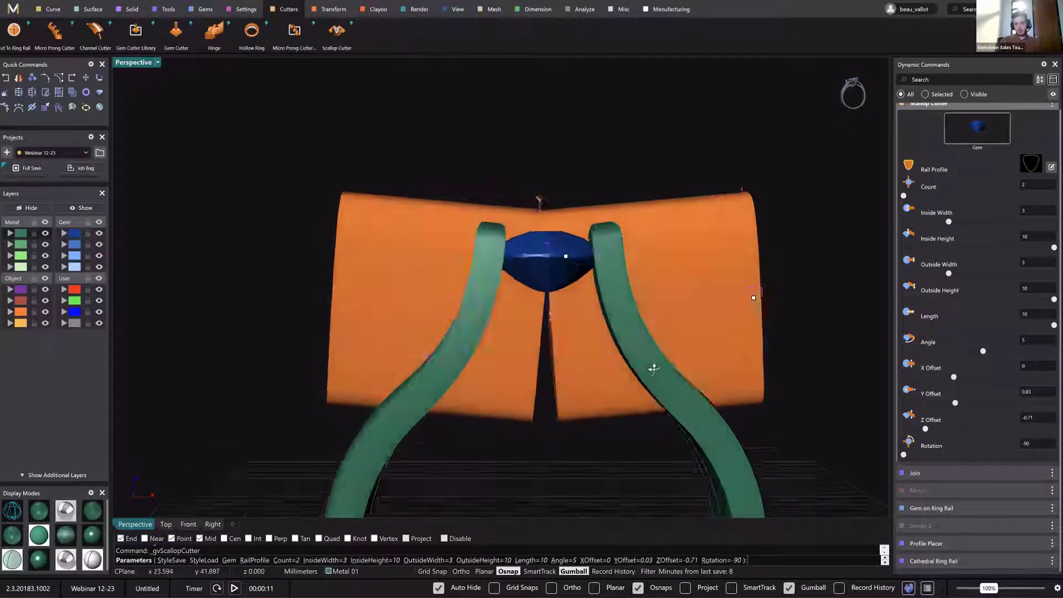
Check how the enlarged cutters cross the shank and open their rail profile in the Profile Editor.
right_drag(653, 368, 573, 328)
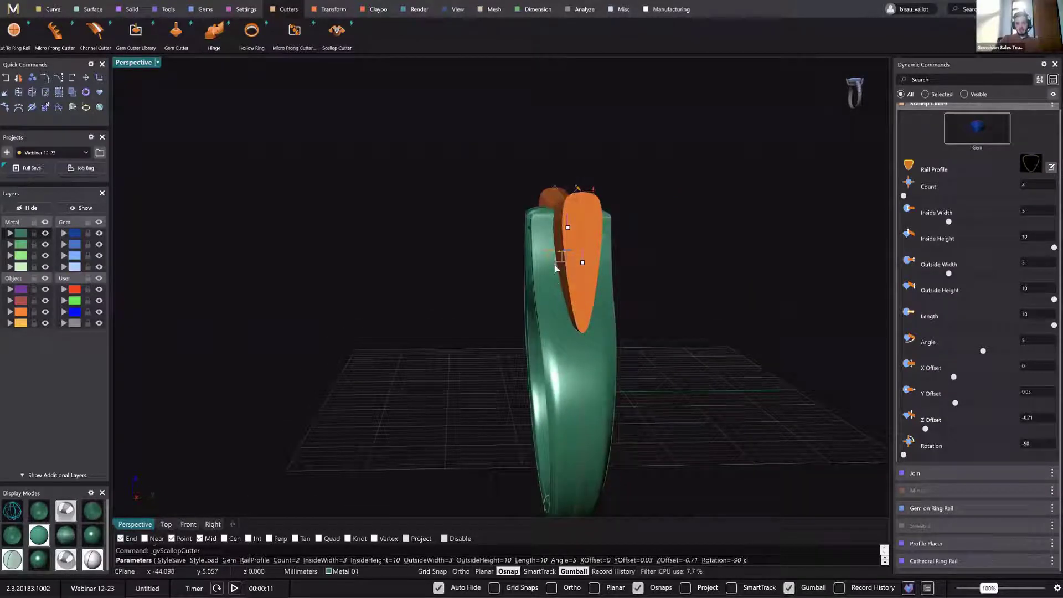
right_drag(575, 311, 640, 269)
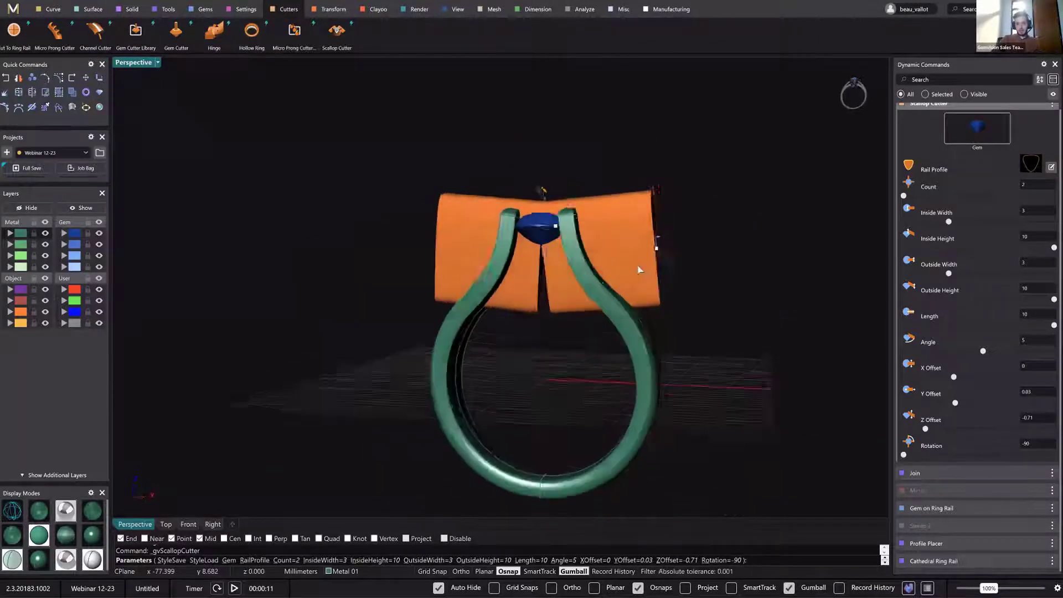
scroll(534, 208, up, 5)
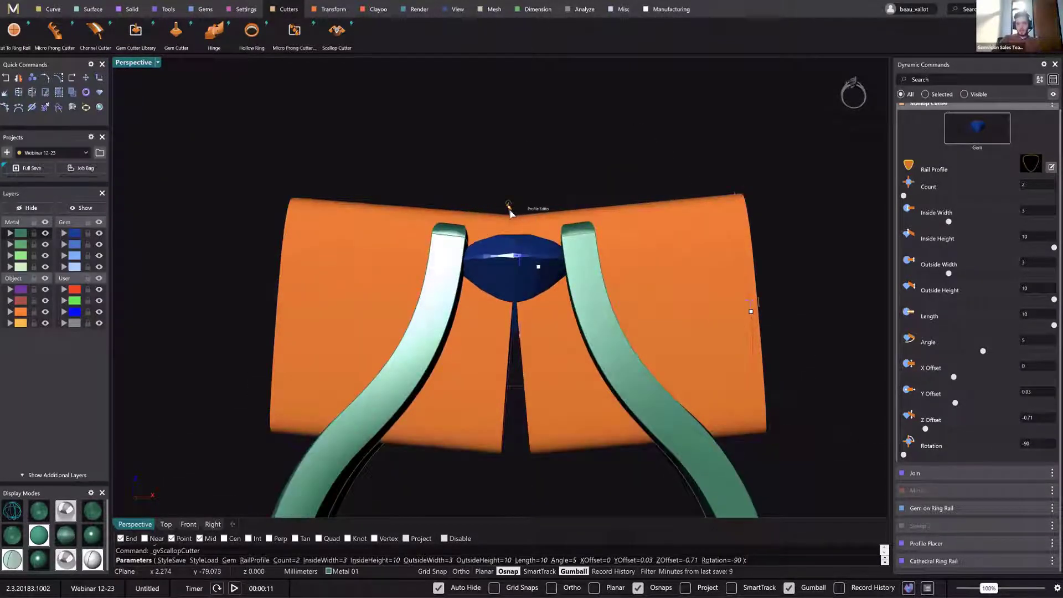
click(508, 206)
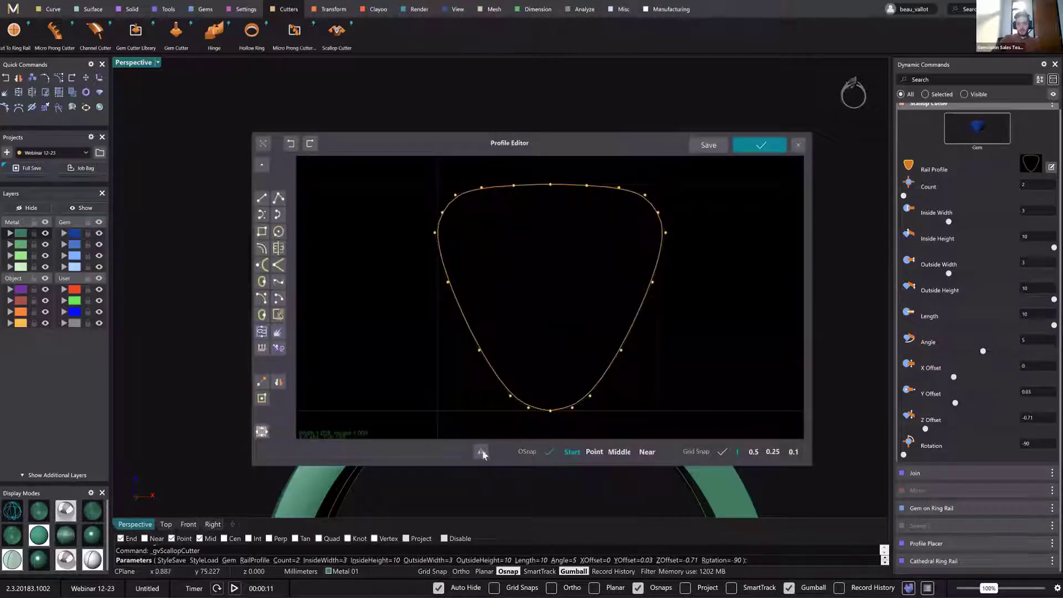
scroll(536, 332, down, 5)
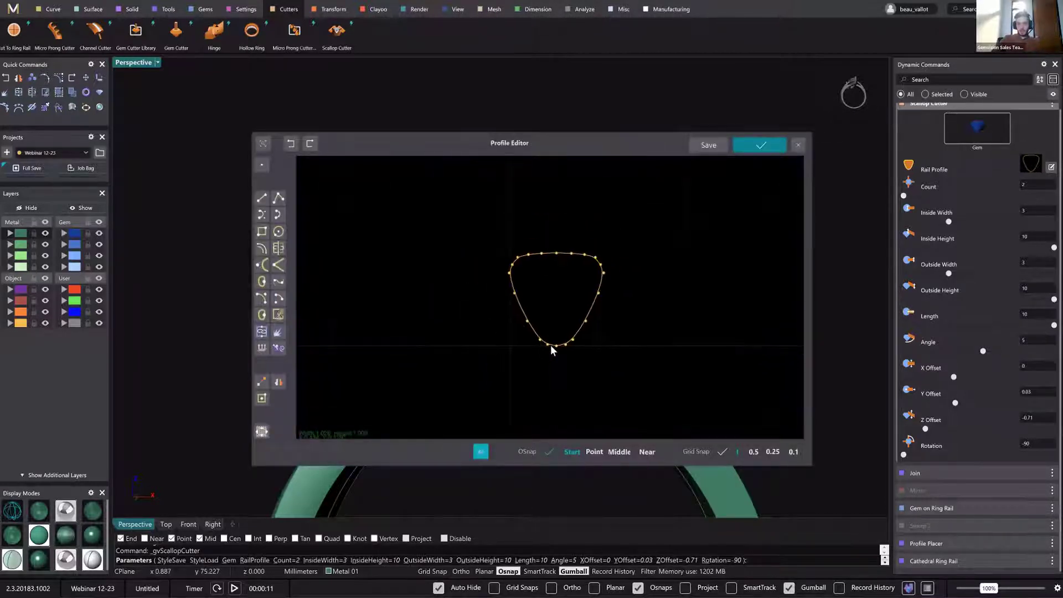
right_drag(569, 329, 559, 356)
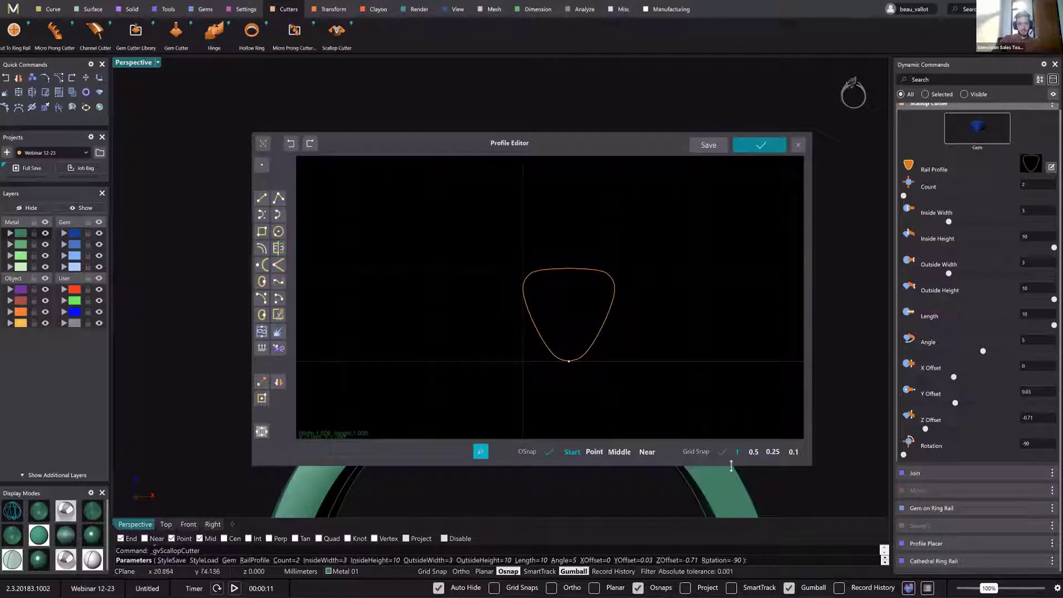
Set the grid snap to 0.1 and draw a four-point polyline from the origin outward and up beside the rounded profile.
click(771, 452)
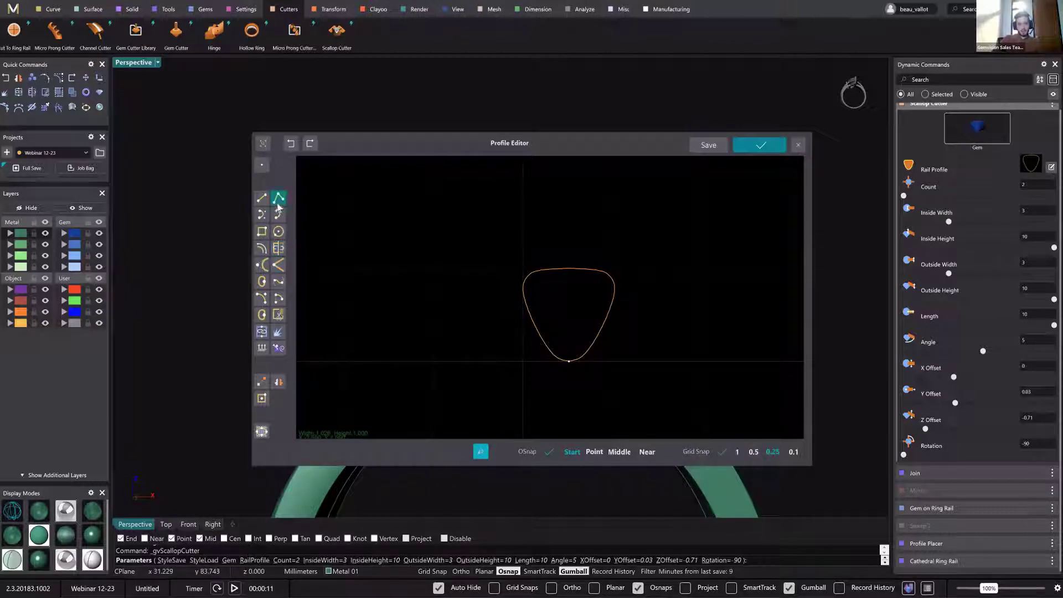
click(525, 362)
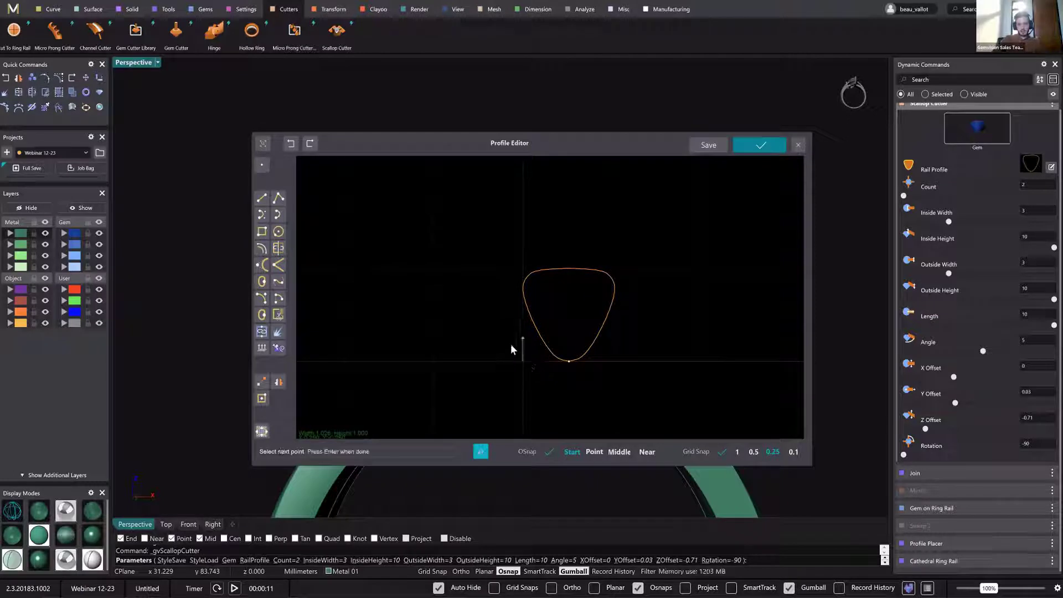
click(793, 451)
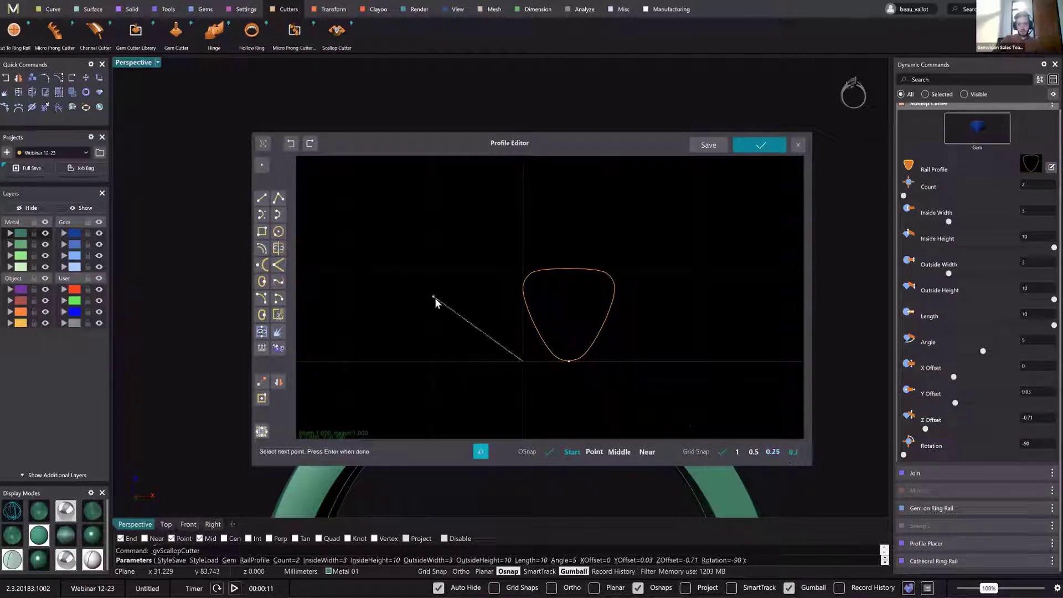
click(723, 456)
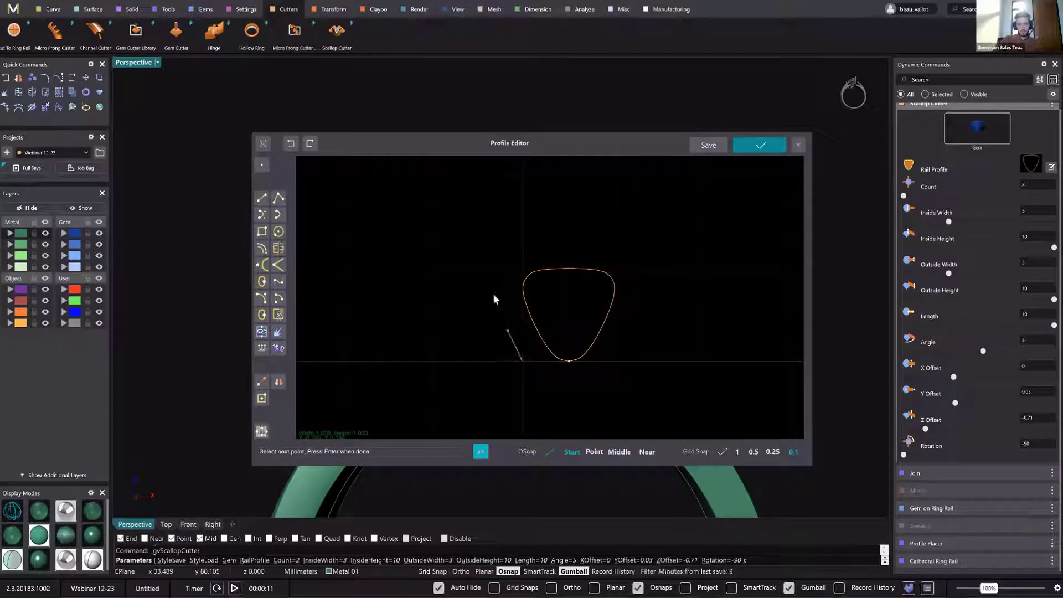
click(473, 279)
click(446, 255)
key(Return)
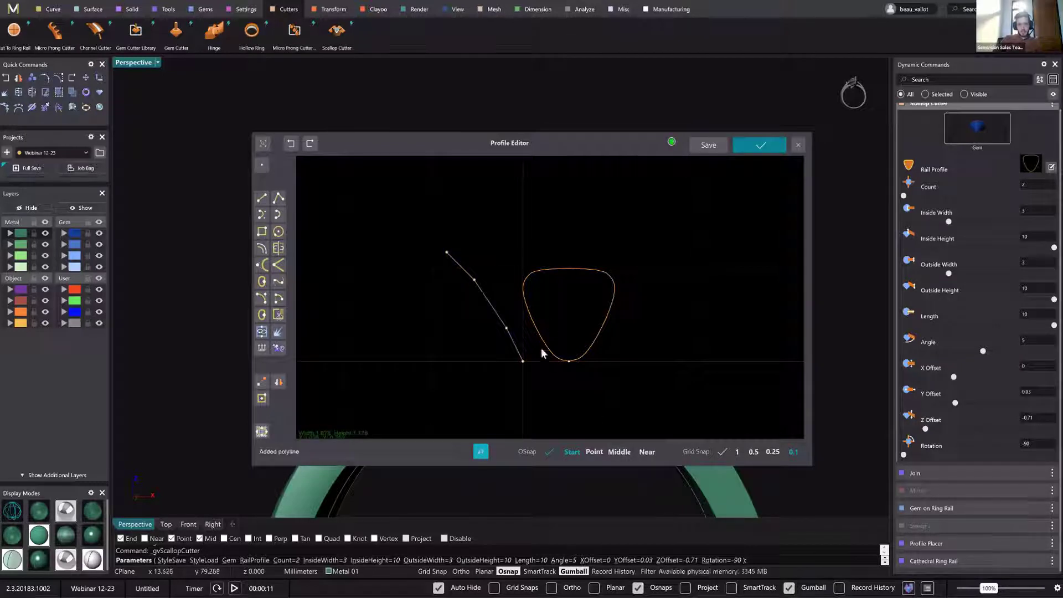
Replace the rounded profile with a closed one by mirroring the polyline across the vertical axis and joining it with a straight top line.
click(278, 381)
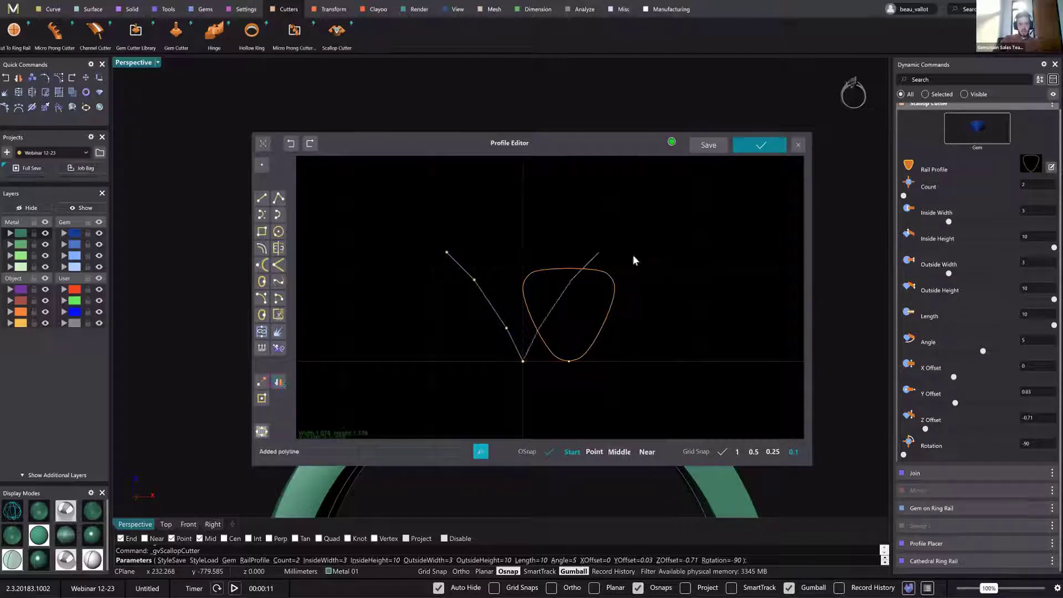
key(Delete)
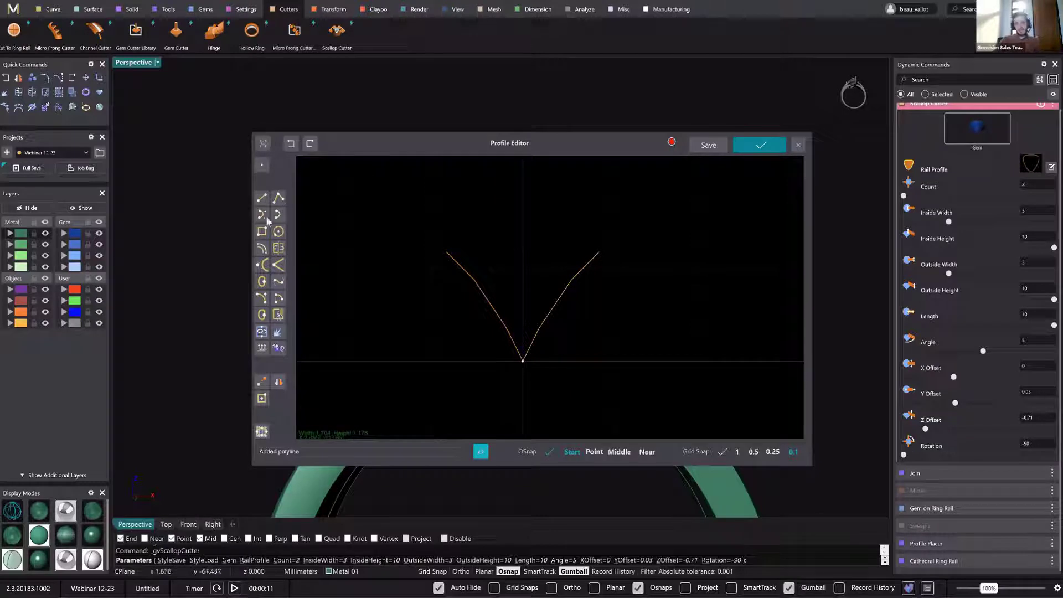
click(263, 198)
click(447, 252)
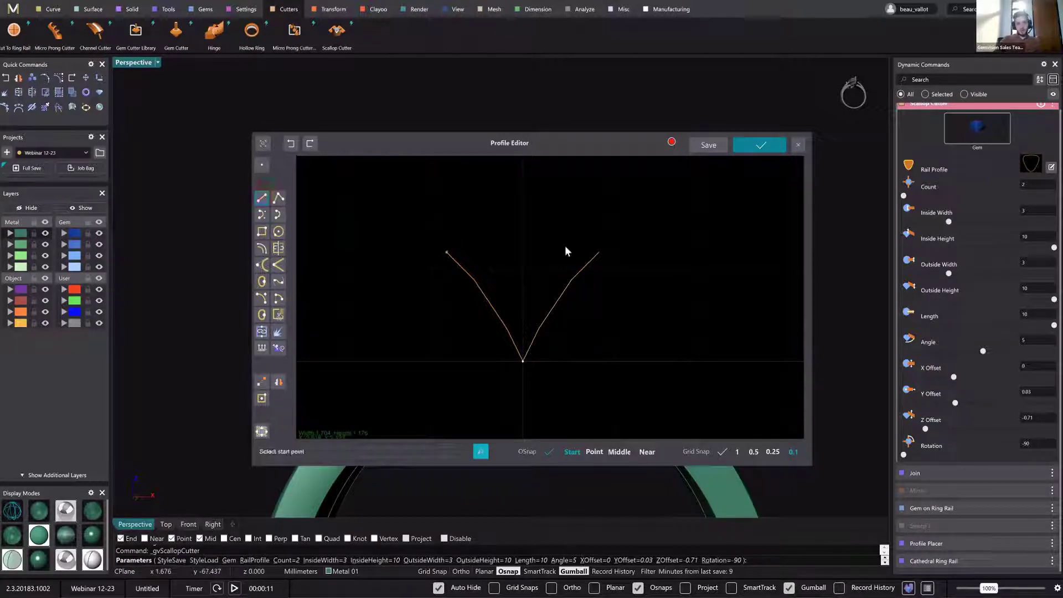
click(598, 252)
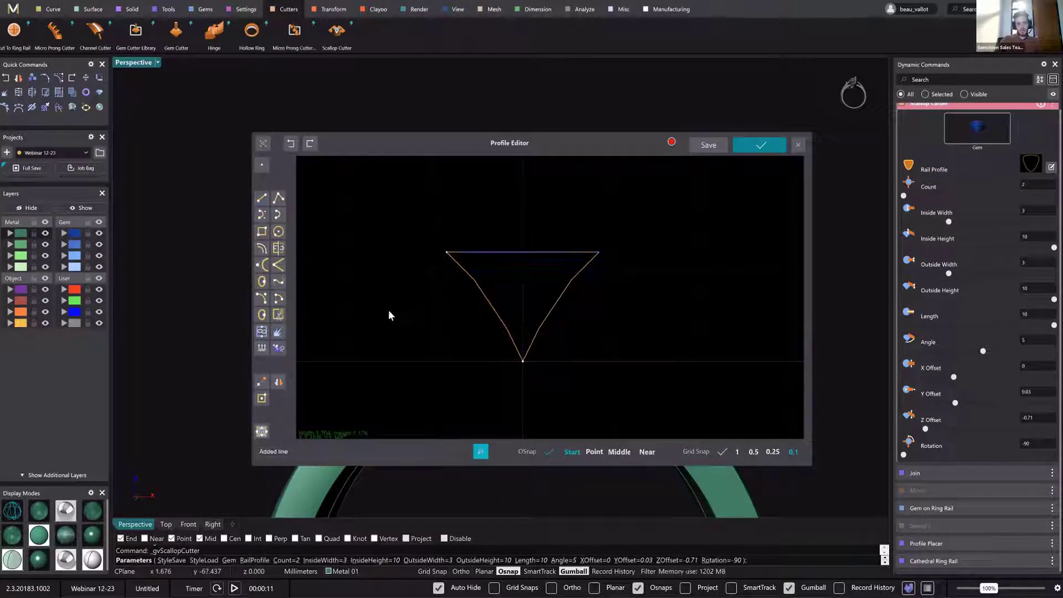
click(261, 338)
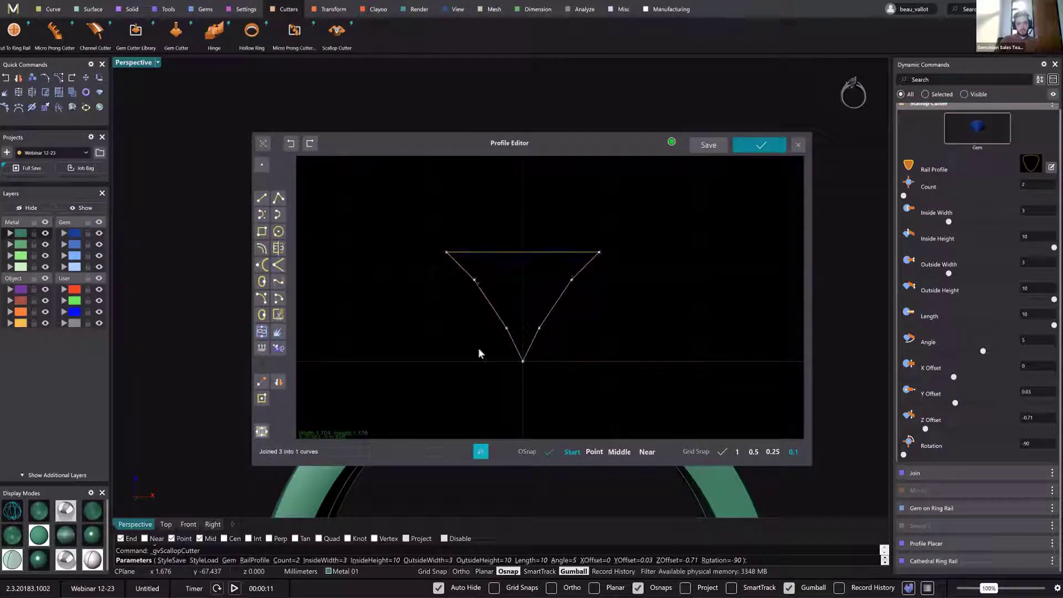
Try raising the two top corner points of the new cutter profile, and undo the move.
drag(376, 189, 559, 222)
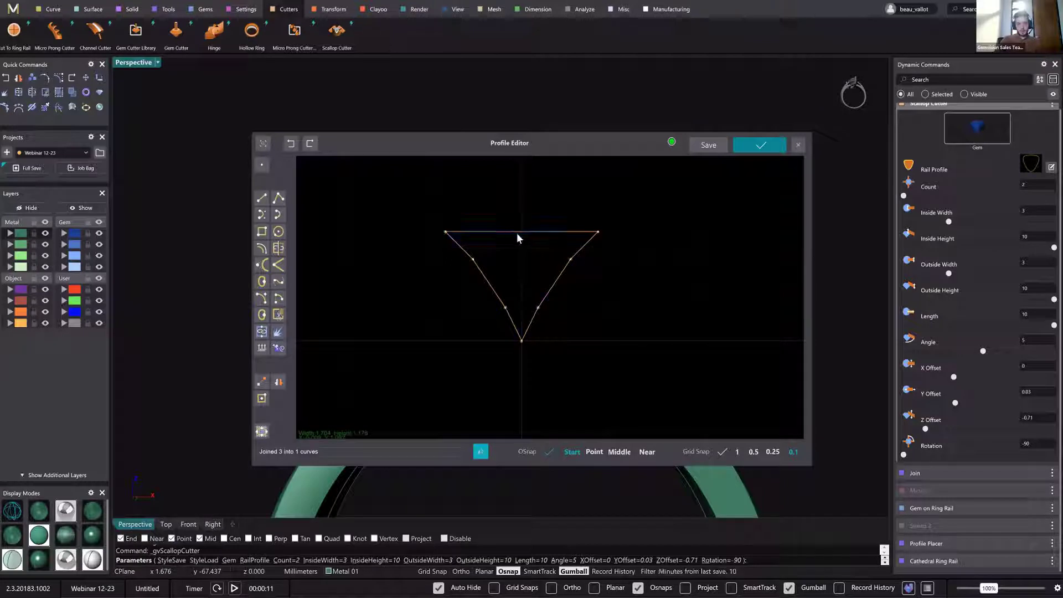
drag(423, 219, 587, 248)
drag(526, 230, 526, 225)
key(ctrl+z)
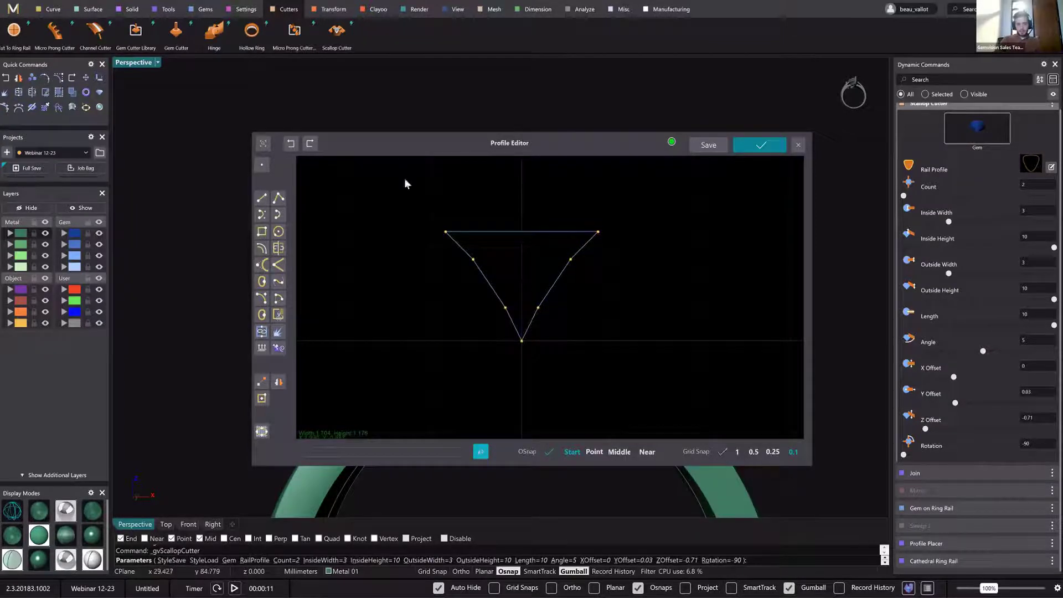
drag(403, 194, 594, 211)
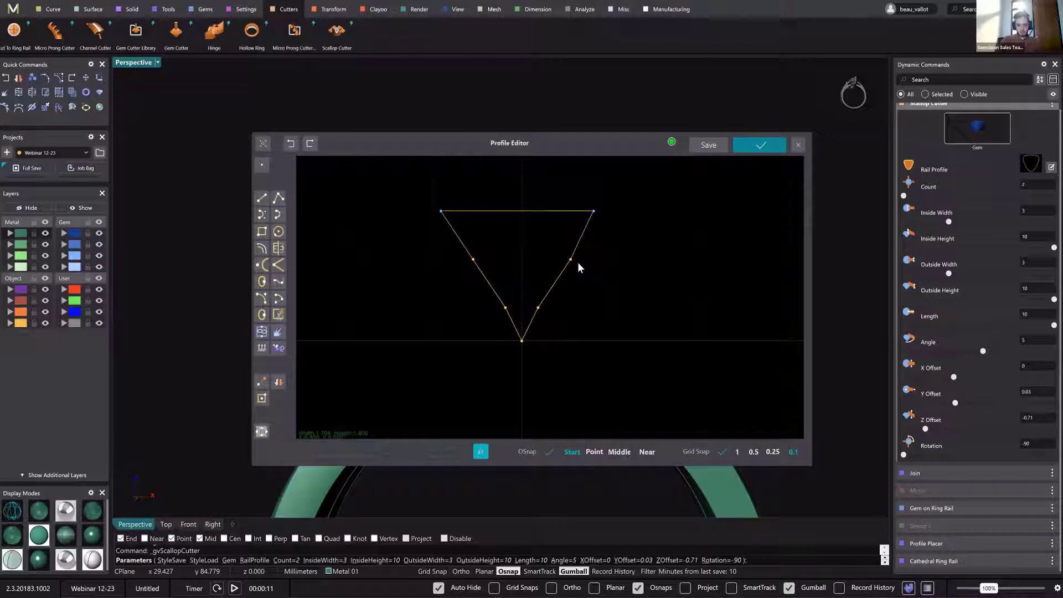
right_drag(594, 316, 596, 367)
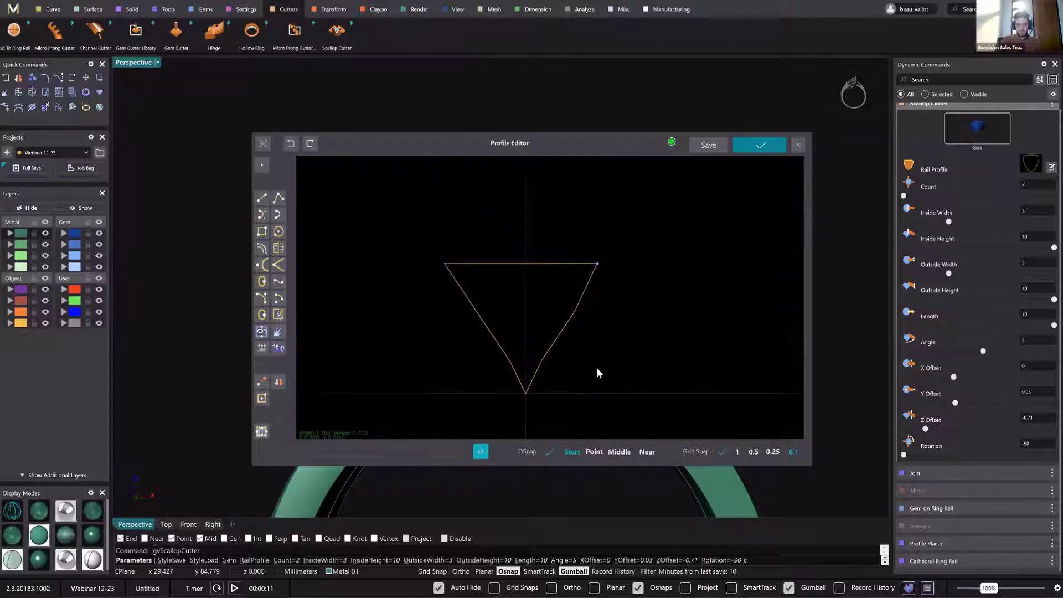
key(ctrl+z)
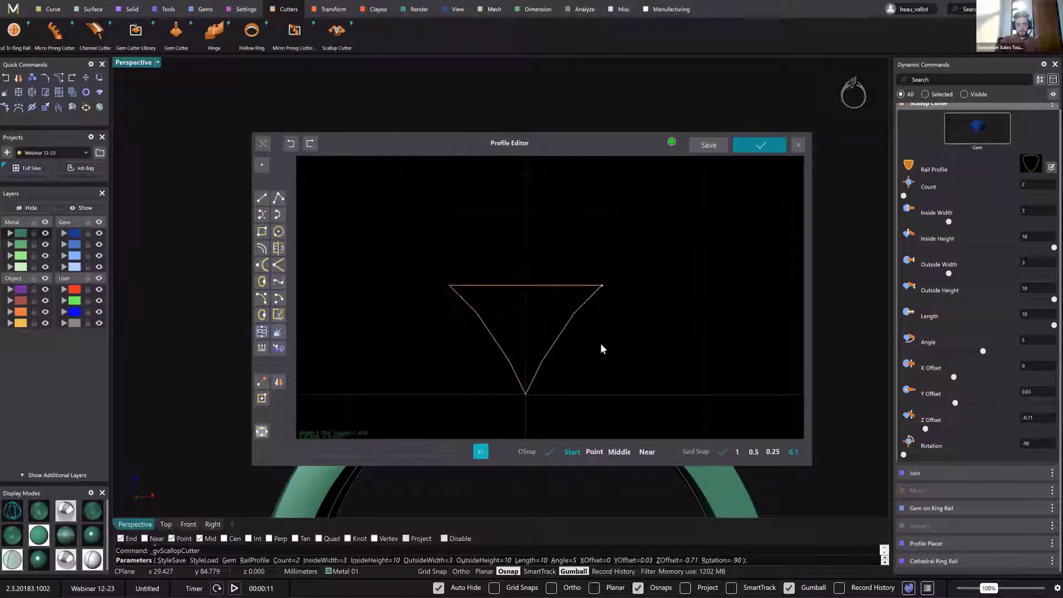
Raise the profile's two top corner points on the 0.1 grid until the profile is about 2 high.
click(792, 452)
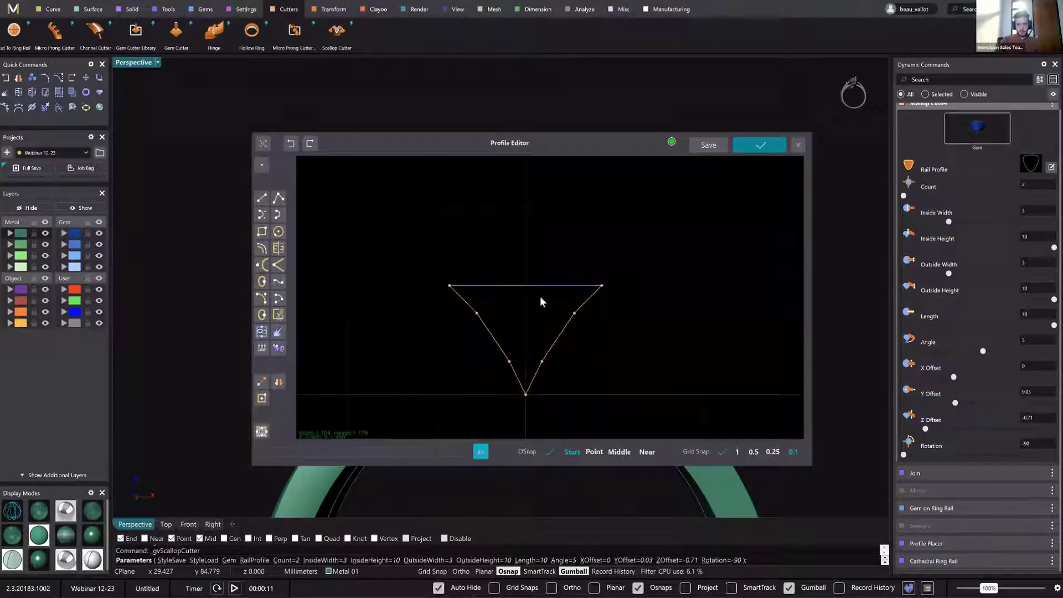
drag(403, 266, 597, 209)
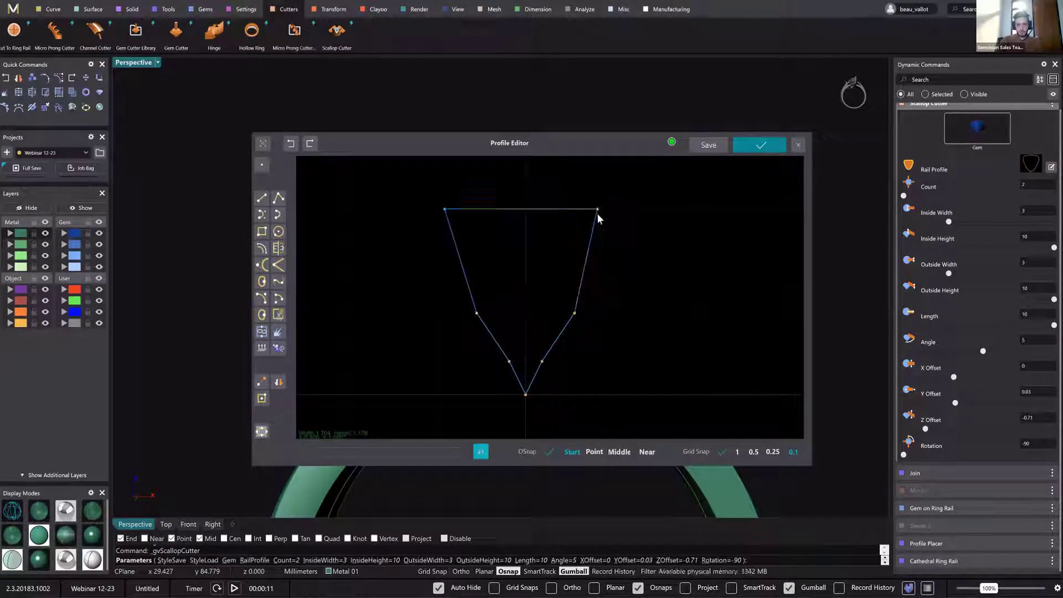
Try shifting the pair of side points midway up the profile slightly lower.
drag(453, 327, 575, 323)
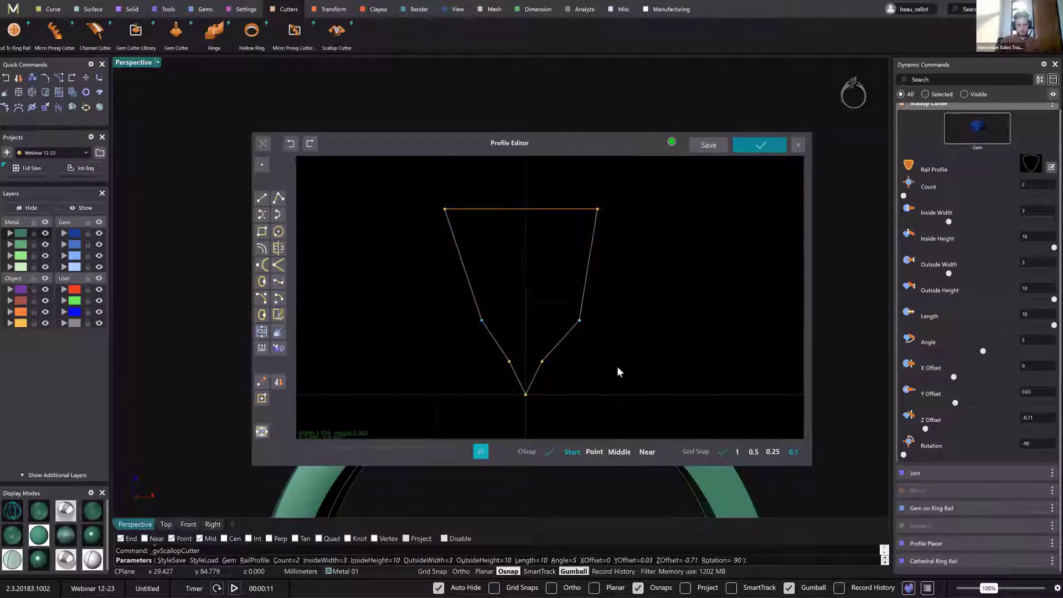
click(616, 366)
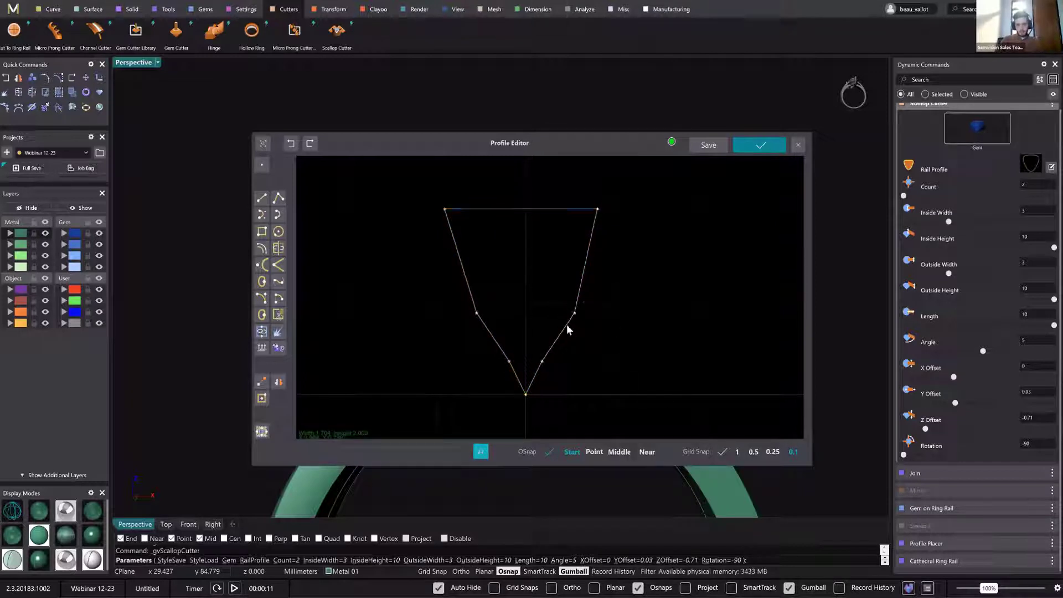
drag(456, 331, 576, 307)
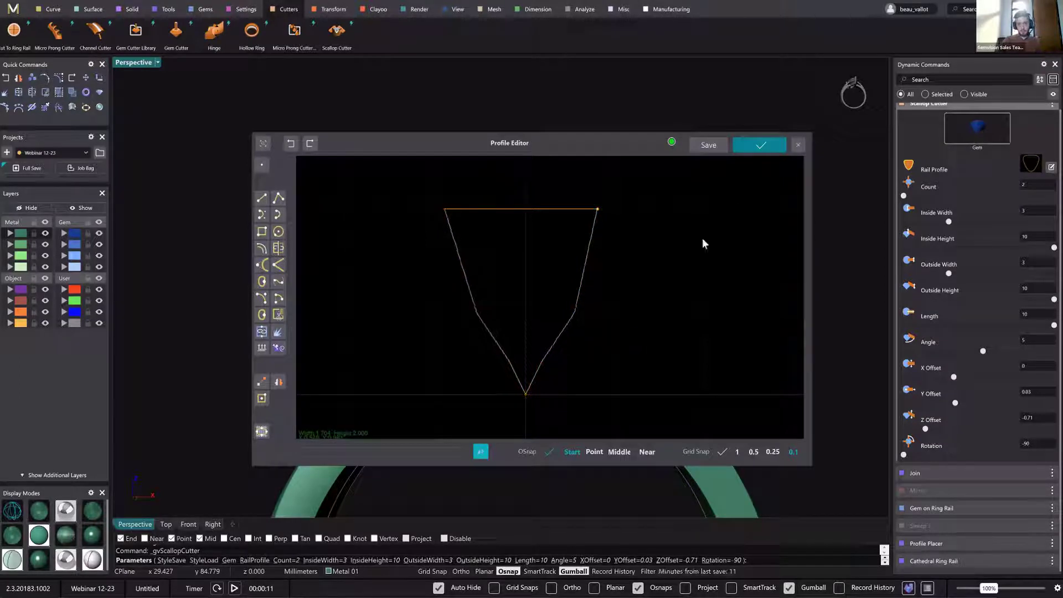
Save the new cutter profile under its own name and apply it to the scallop cutters around the gem.
click(709, 145)
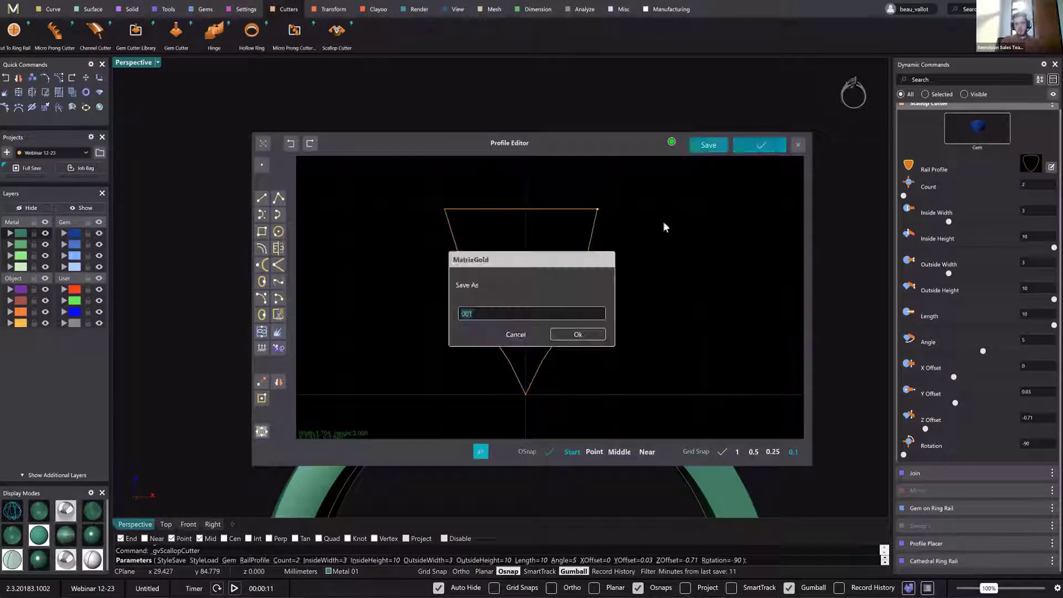
click(509, 332)
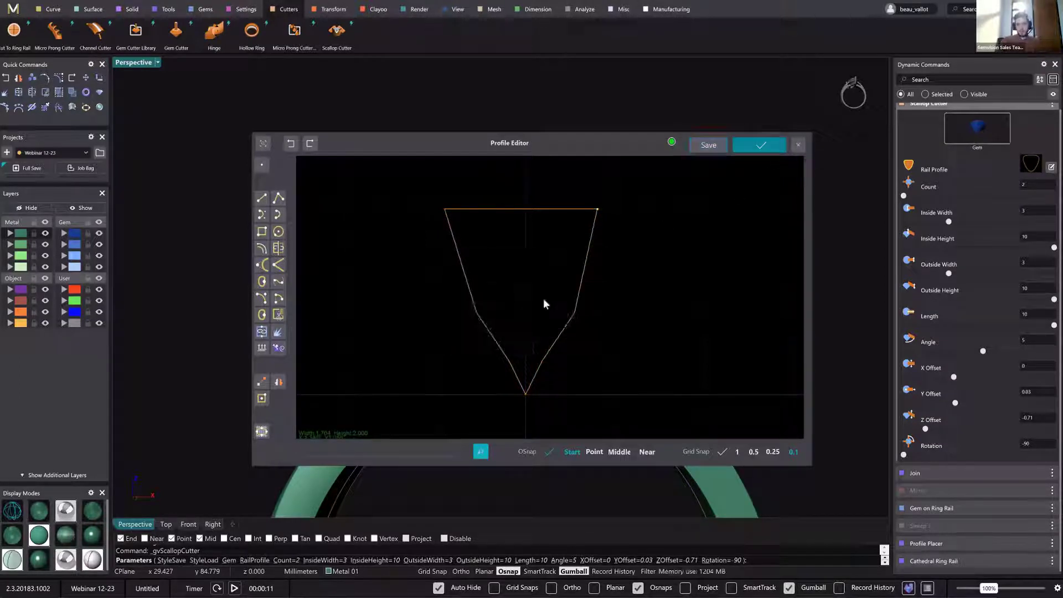
click(711, 147)
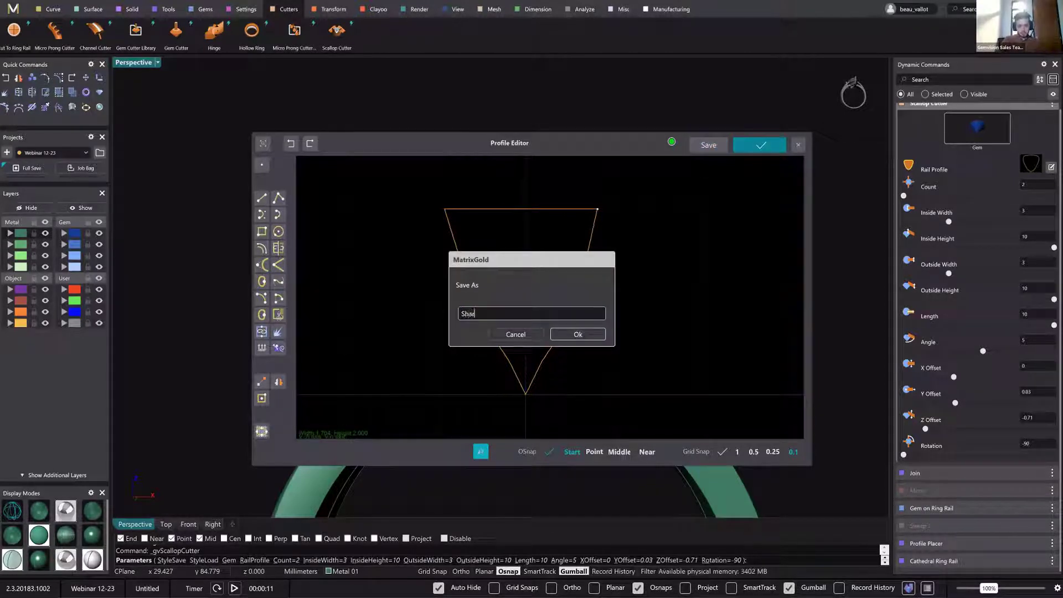
click(577, 333)
click(762, 147)
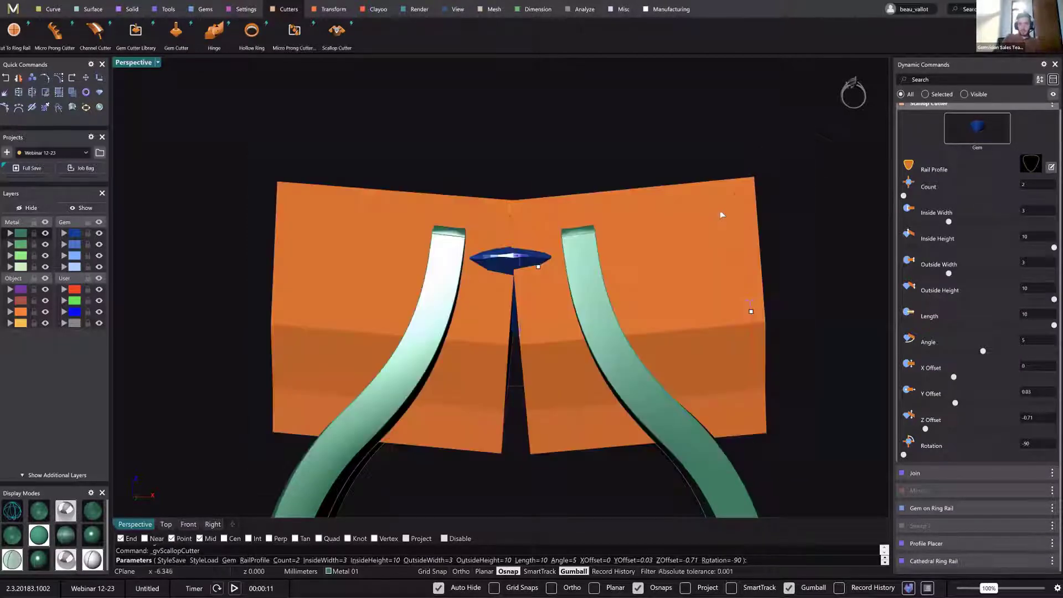
right_drag(732, 236, 553, 287)
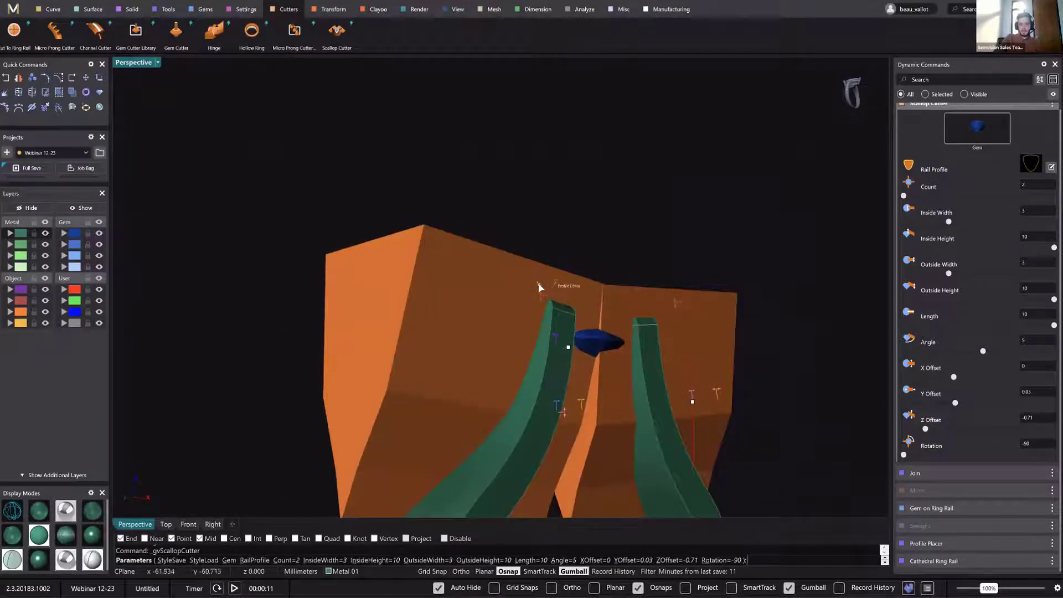
Replace the scallop cutters' rail profile with the saved "French Sha..." profile from the ScallopCutter library.
click(538, 285)
click(799, 145)
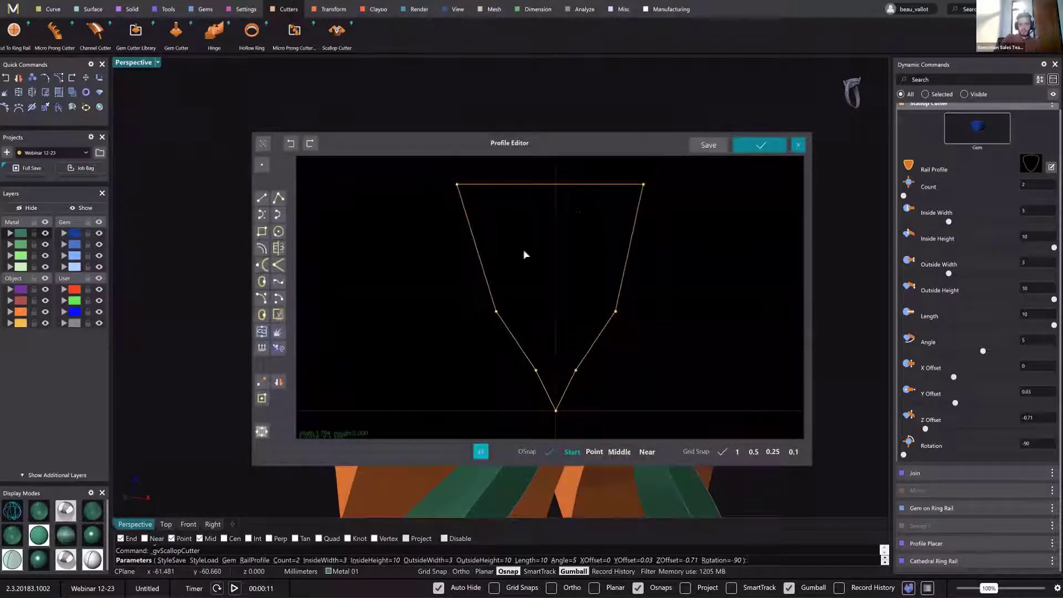
click(556, 284)
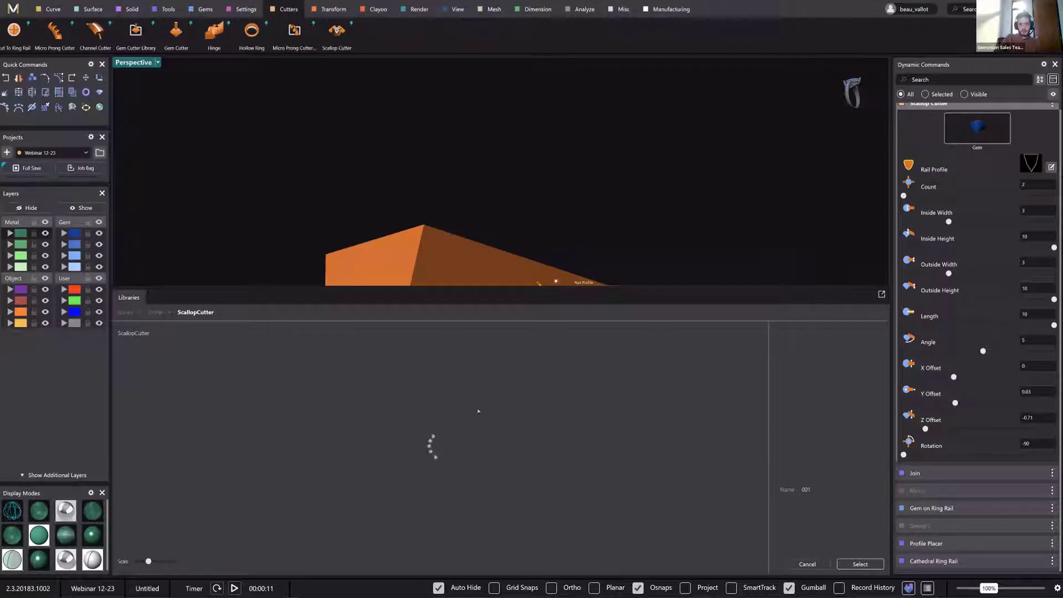
click(634, 378)
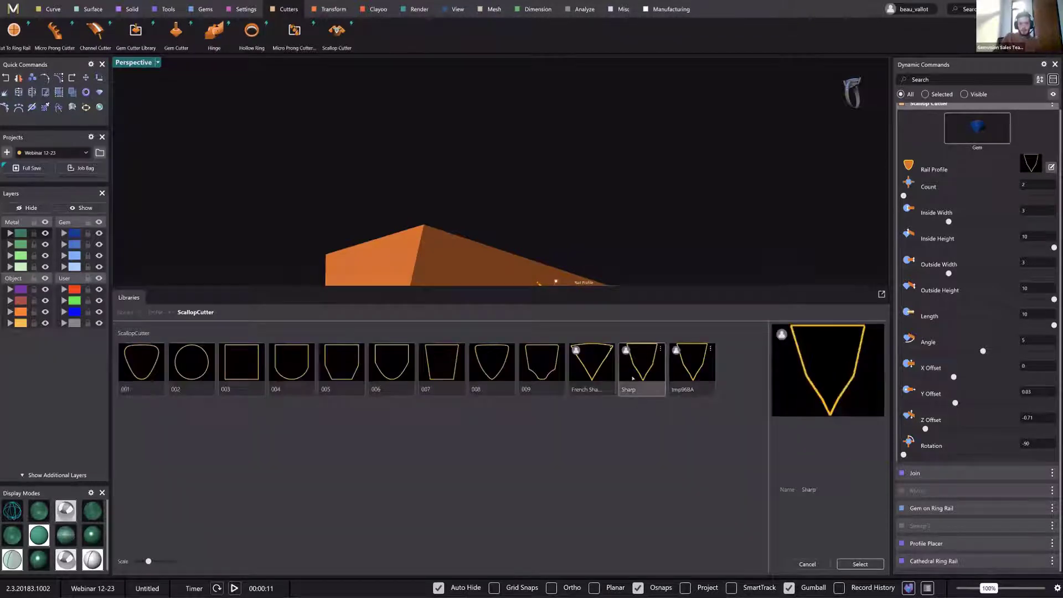
double_click(599, 383)
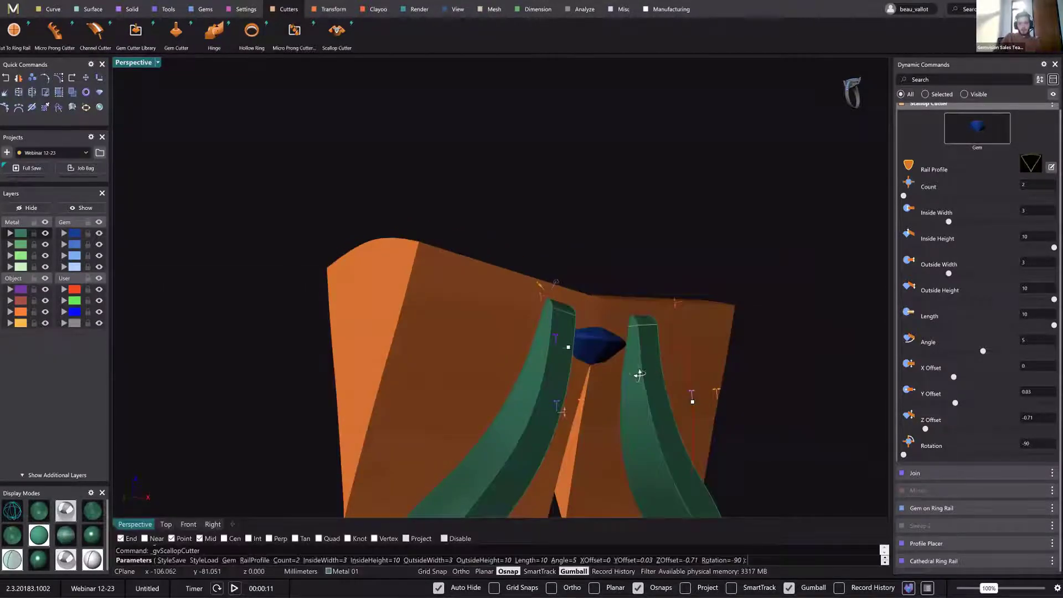
Narrow the scallop cutters' inside width to 2 and raise them to a Z offset of about -0.23.
right_drag(639, 374, 603, 357)
shift+right_drag(603, 357, 554, 224)
scroll(629, 337, down, 3)
right_drag(629, 337, 579, 334)
mouse_move(578, 331)
mouse_down()
mouse_move(574, 313)
mouse_move(586, 314)
mouse_up()
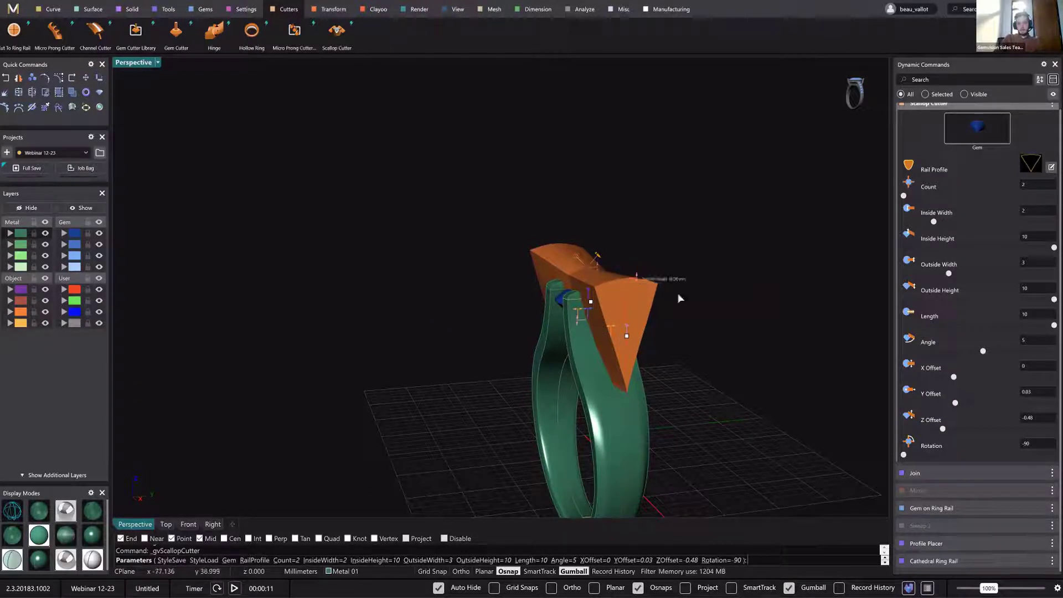
right_drag(740, 325, 611, 276)
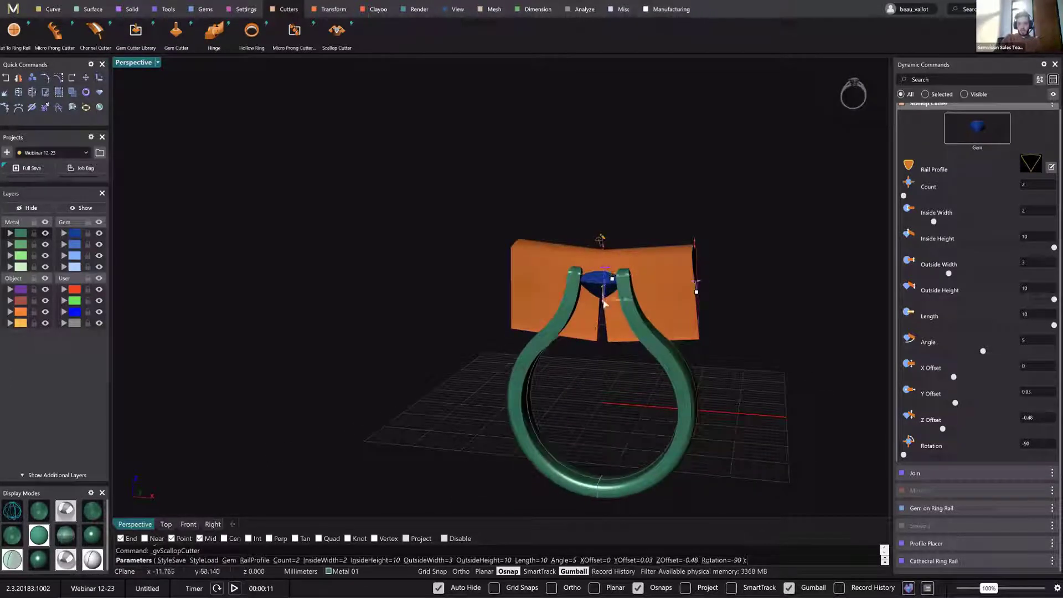
drag(602, 301, 604, 291)
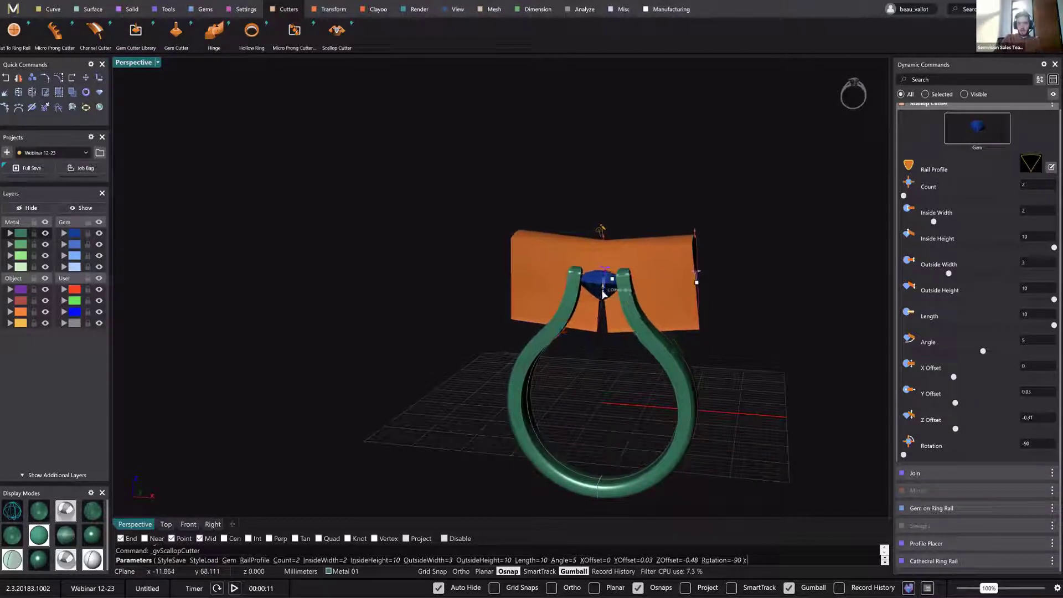
Set the cutters' inside and outside heights to 15 and their angle to 12.
right_drag(686, 336, 681, 346)
right_drag(620, 367, 571, 299)
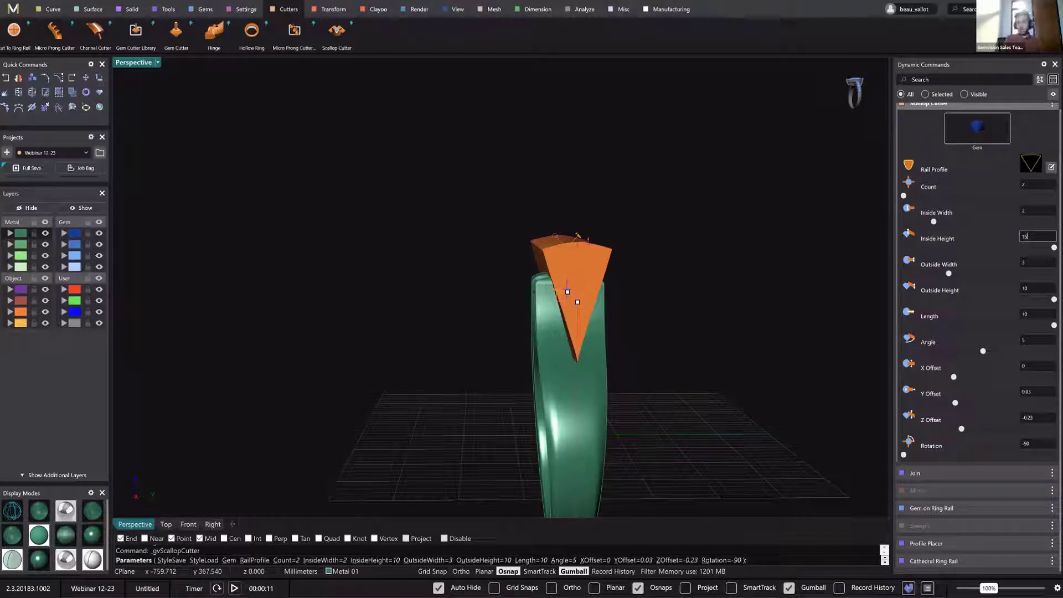
key(Return)
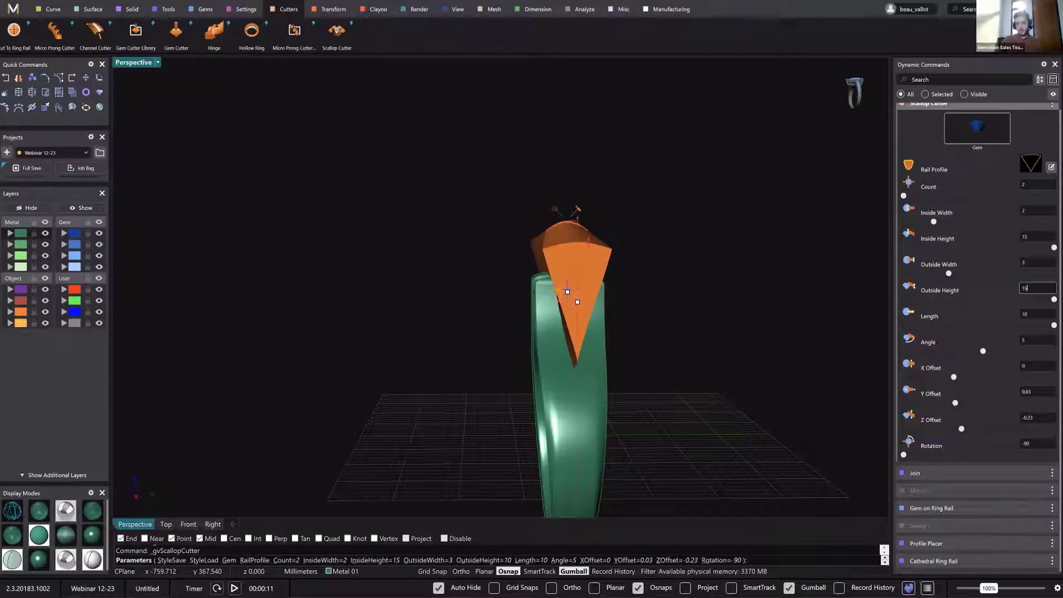
key(Return)
right_drag(702, 280, 698, 271)
drag(698, 271, 699, 269)
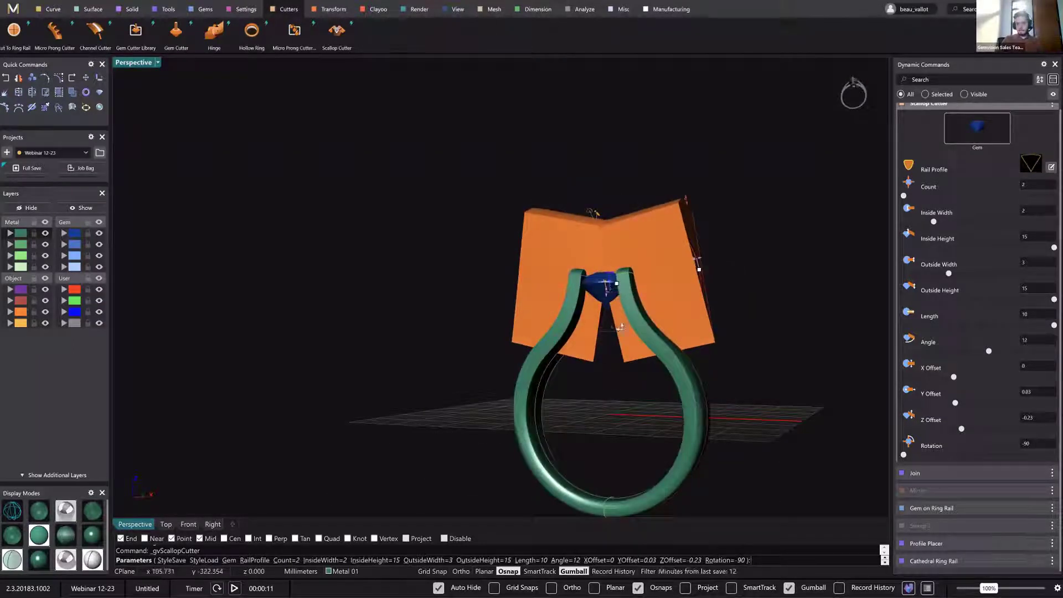
Spread the two cutters apart to a Y offset of 0.24 and lower them to a Z offset of about -0.61.
scroll(612, 254, up, 5)
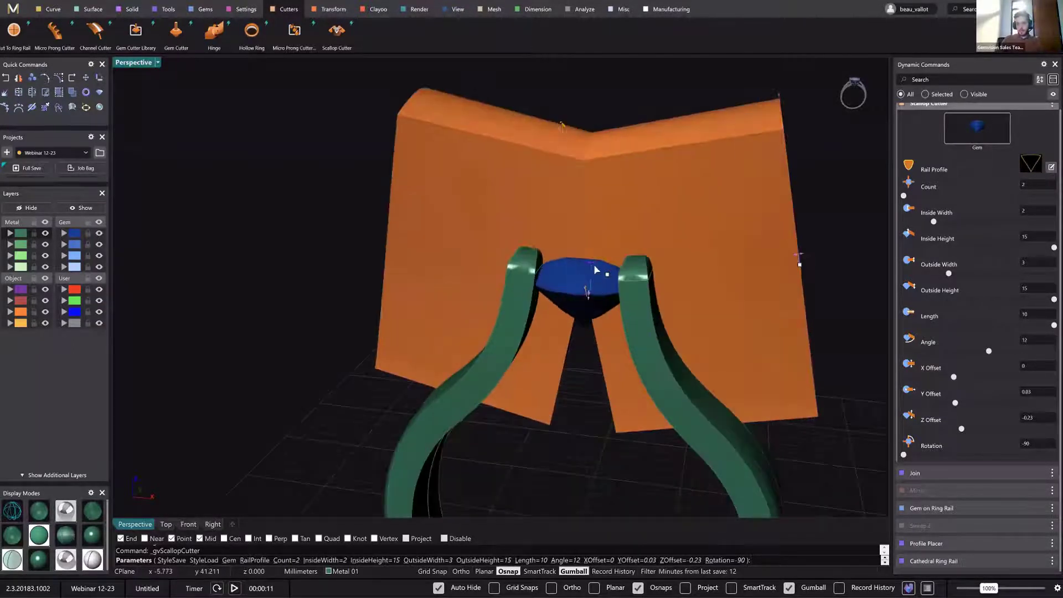
drag(596, 267, 620, 270)
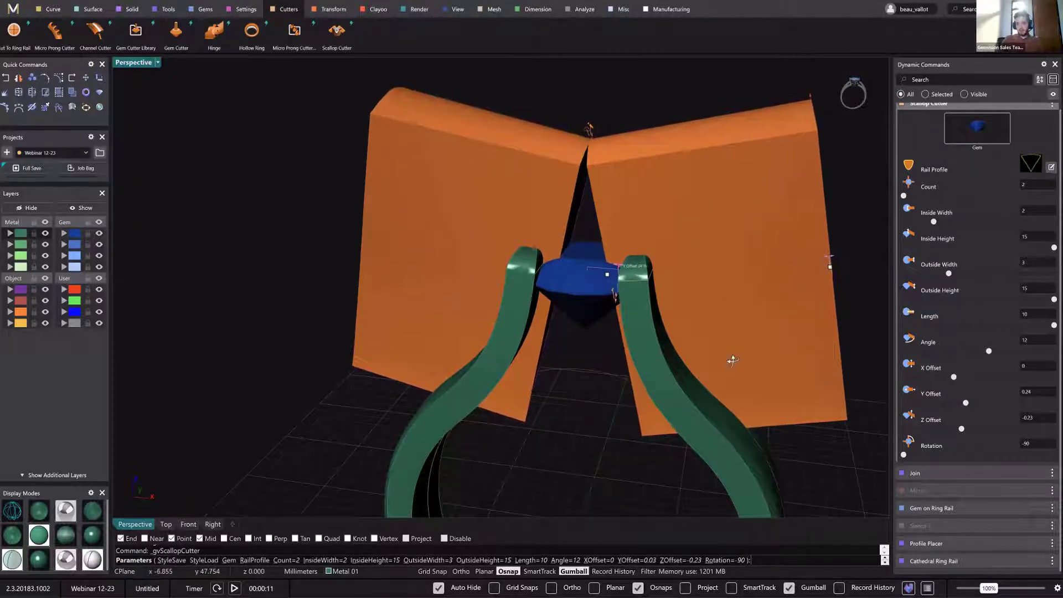
right_drag(733, 360, 634, 273)
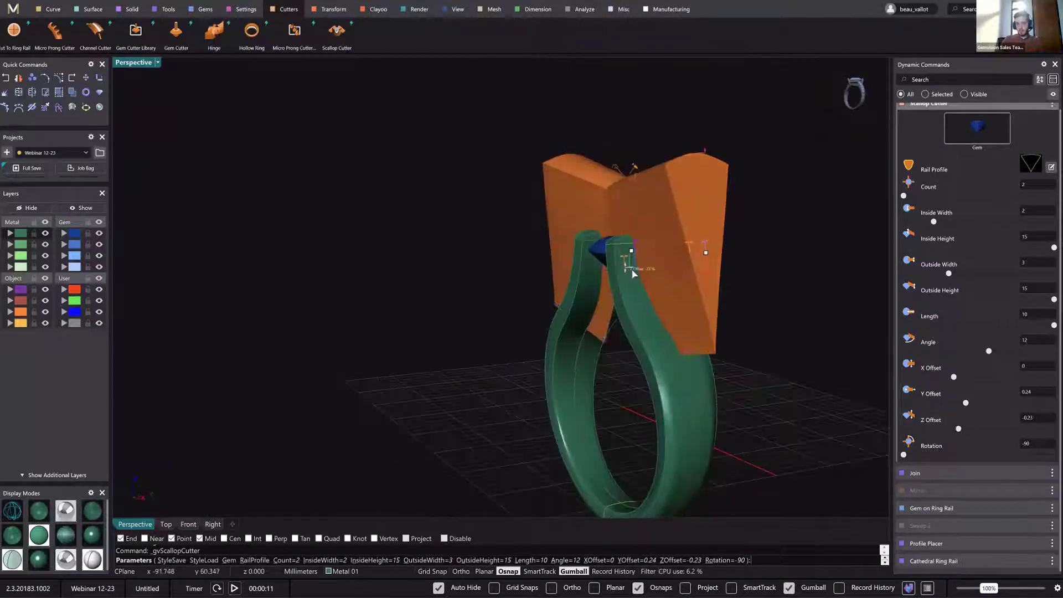
drag(633, 273, 644, 289)
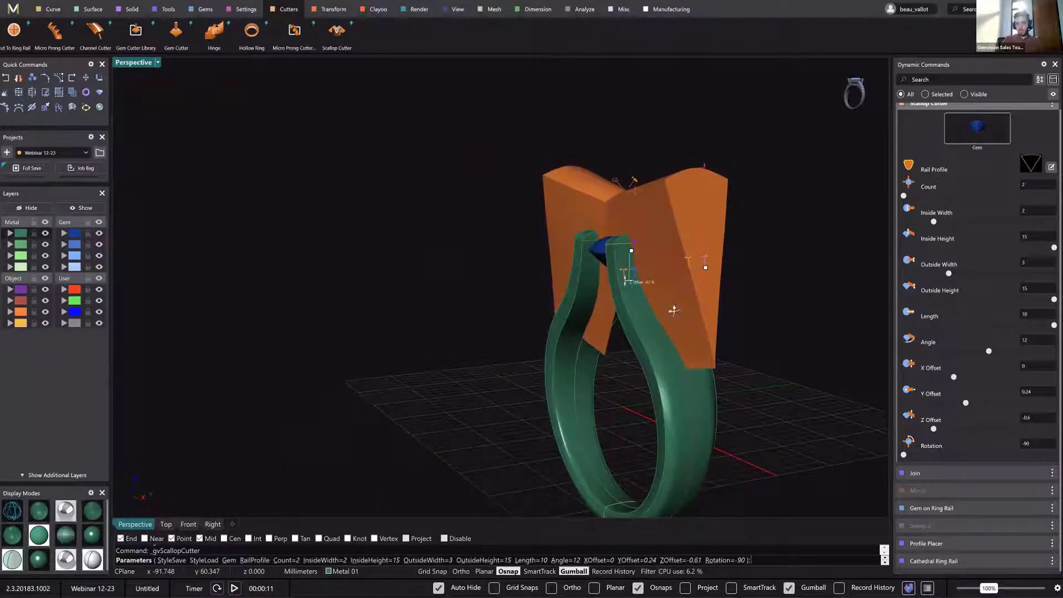
Narrow the cutters' inside width to 1.6 where they meet the ring shoulders.
right_drag(674, 310, 590, 189)
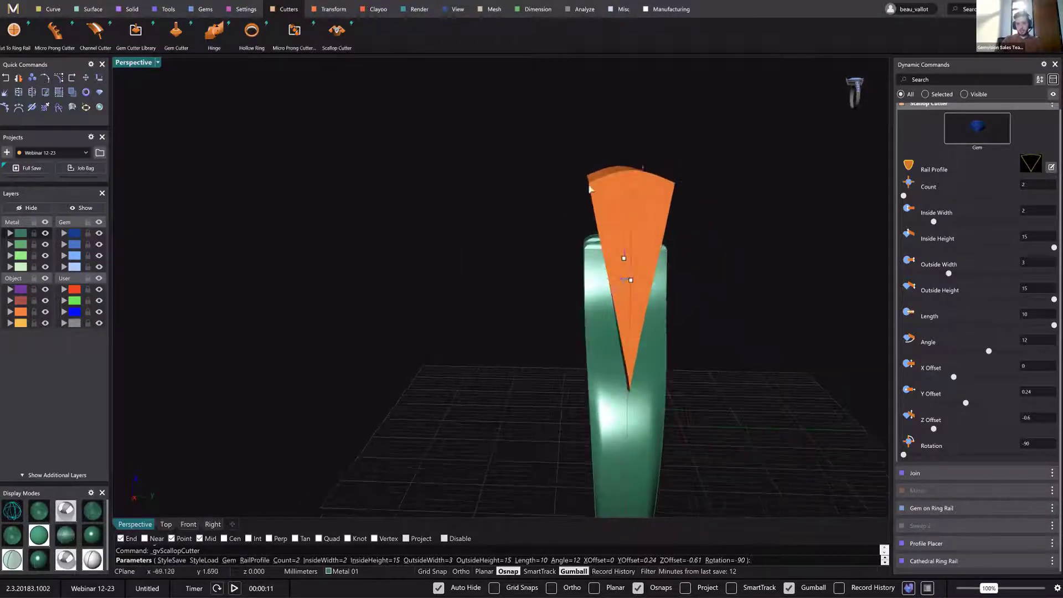
right_drag(672, 293, 598, 418)
scroll(593, 404, up, 5)
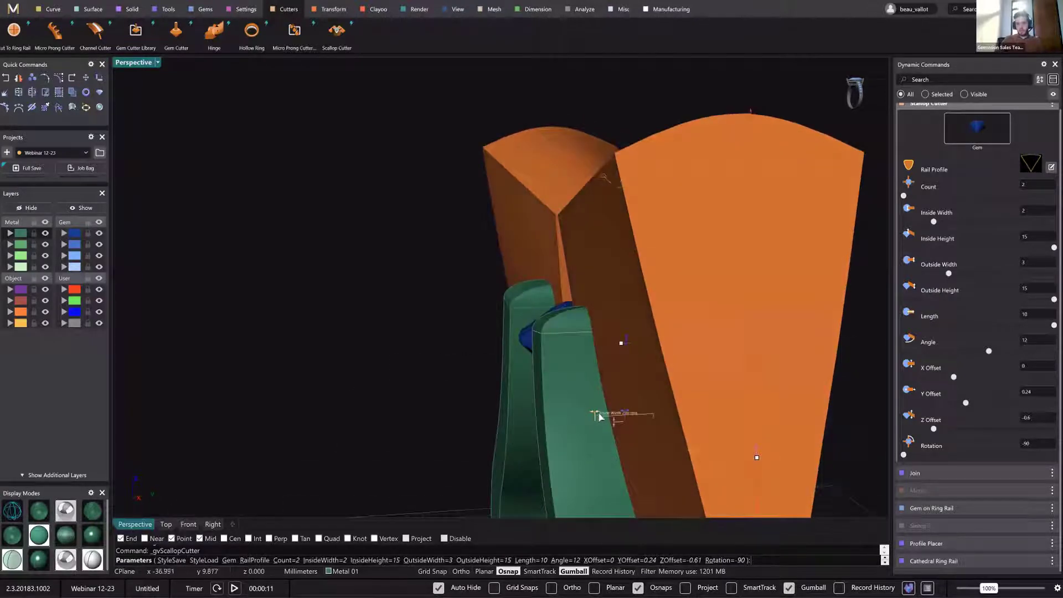
drag(598, 416, 607, 414)
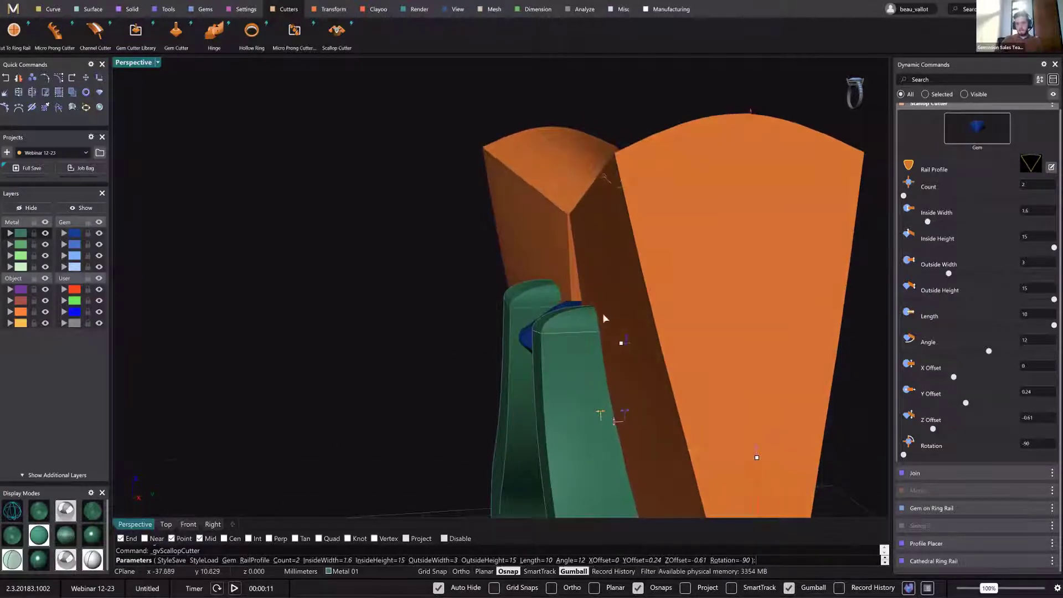
Adjust the cutters' angle until both blocks stand nearly upright beside the gem, and finish the scallop cutters.
right_drag(605, 318, 714, 313)
mouse_move(714, 313)
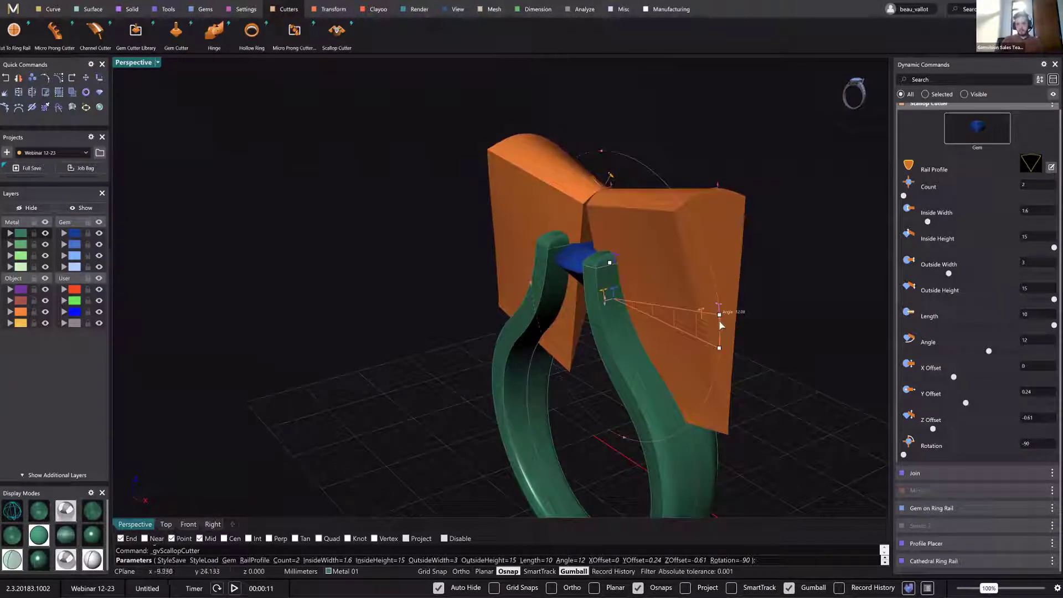
drag(720, 323, 729, 390)
right_drag(714, 380, 622, 368)
right_click(762, 304)
Subtract the two scallop cutters from the ring shank with a Boolean Difference to split the shoulders.
click(622, 367)
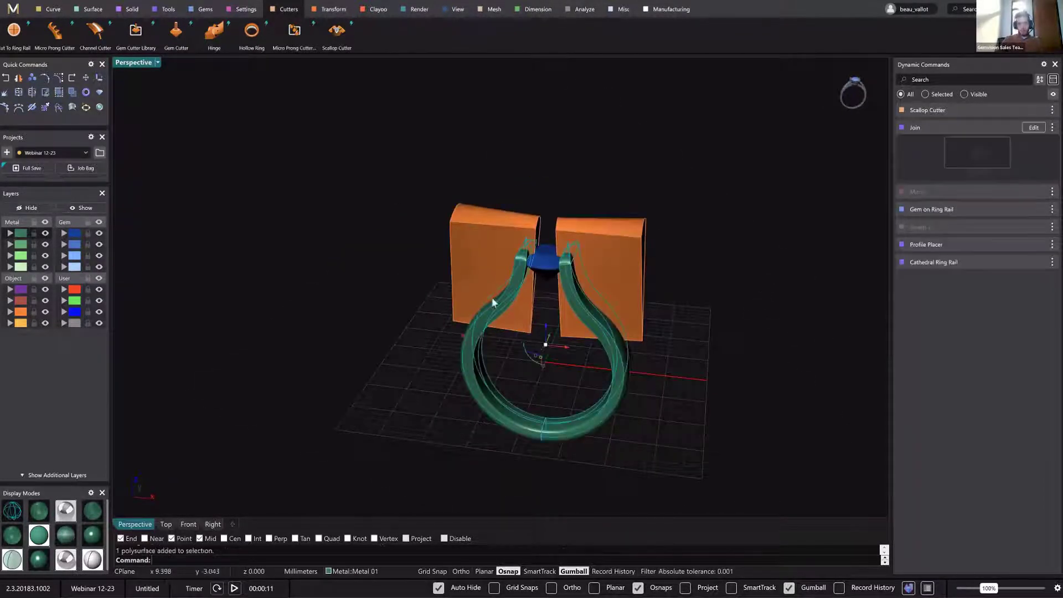
click(356, 351)
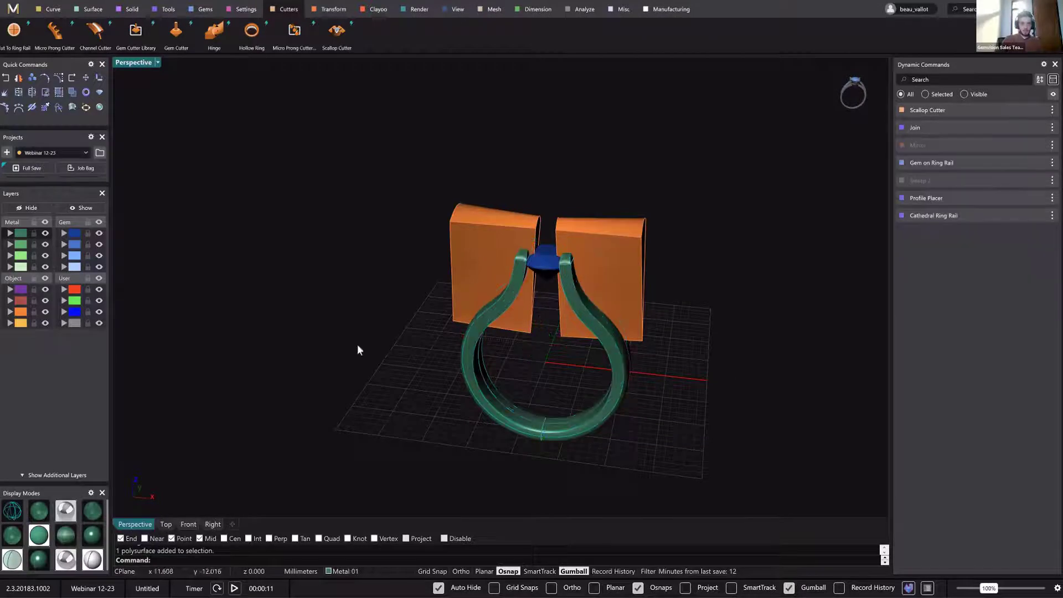
click(132, 15)
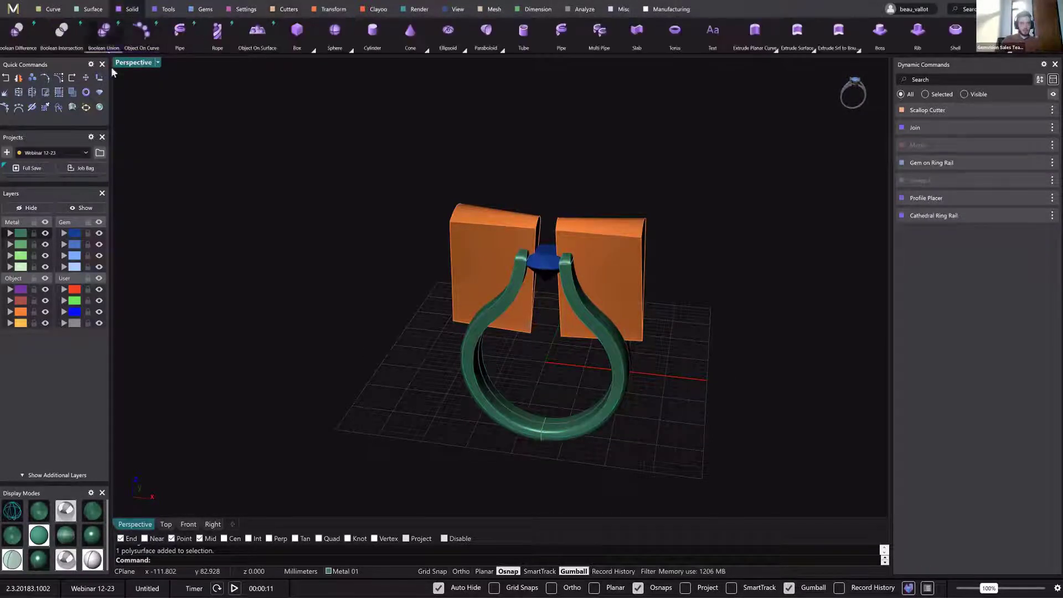
click(31, 41)
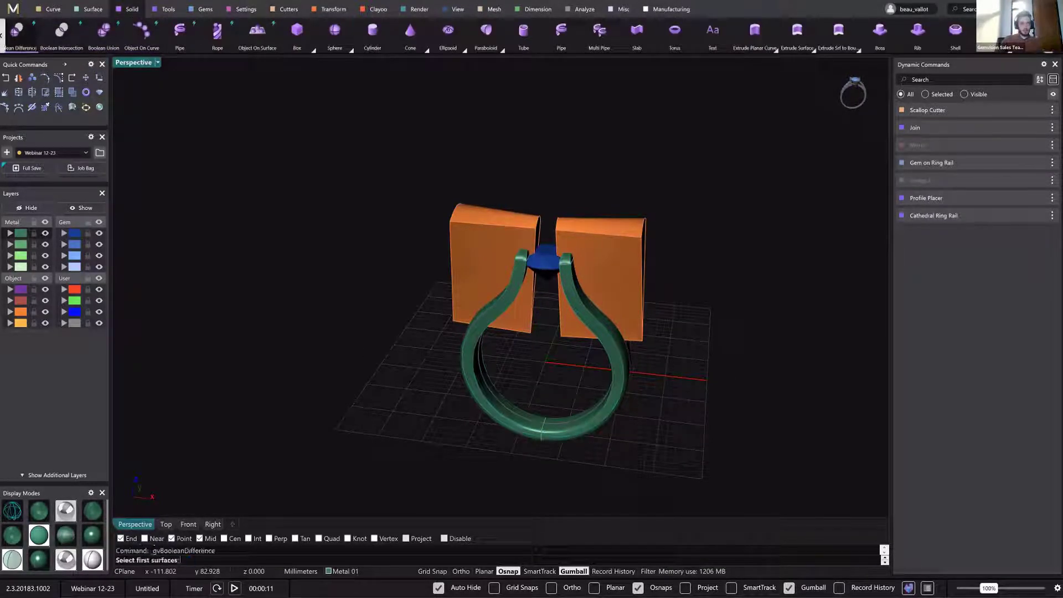
key(Return)
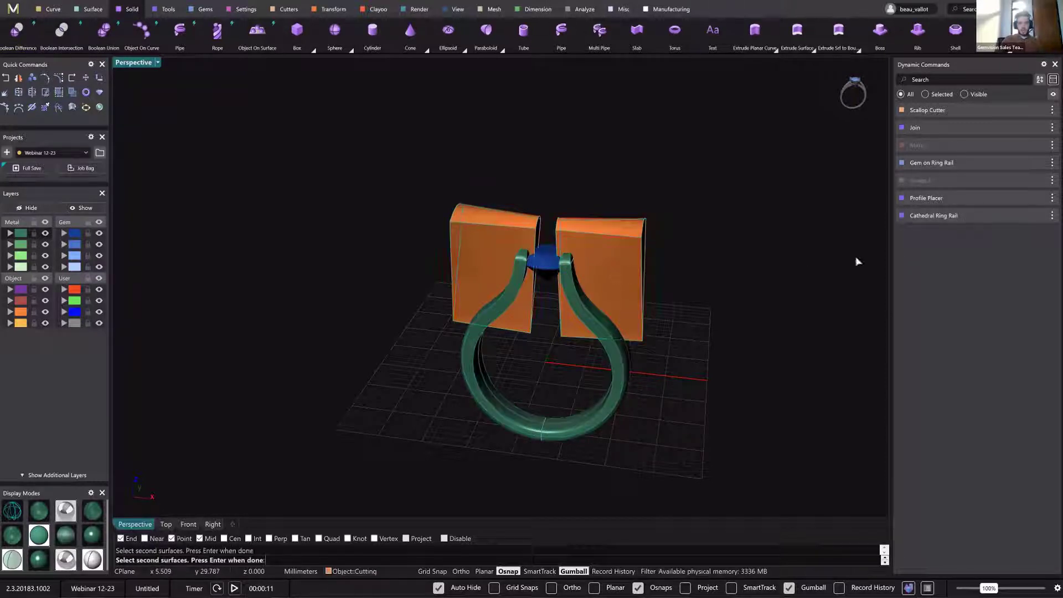
key(Return)
right_drag(823, 259, 444, 297)
scroll(437, 291, up, 10)
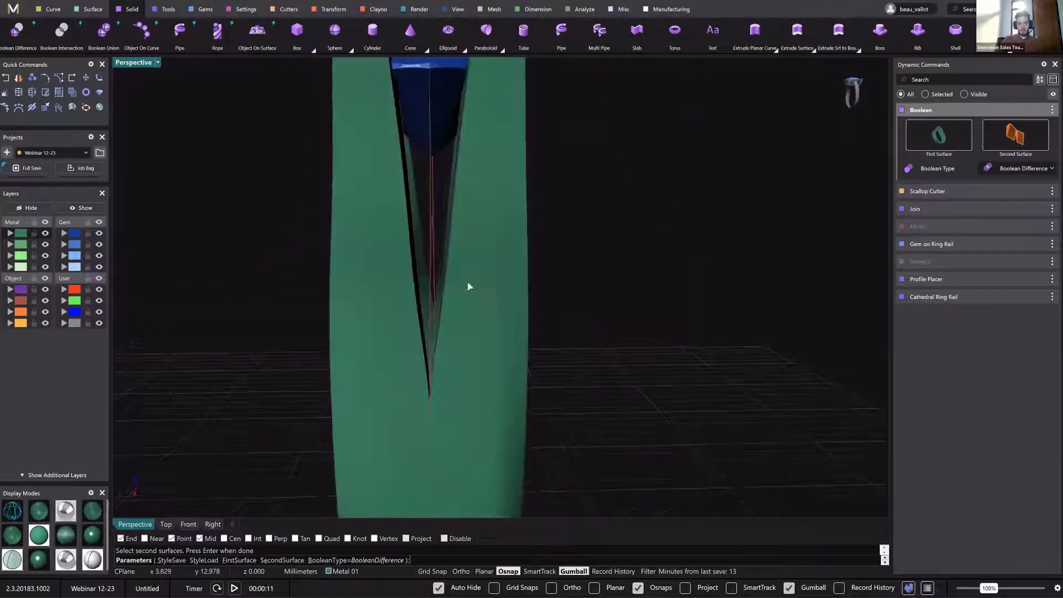
scroll(476, 291, down, 8)
key(Return)
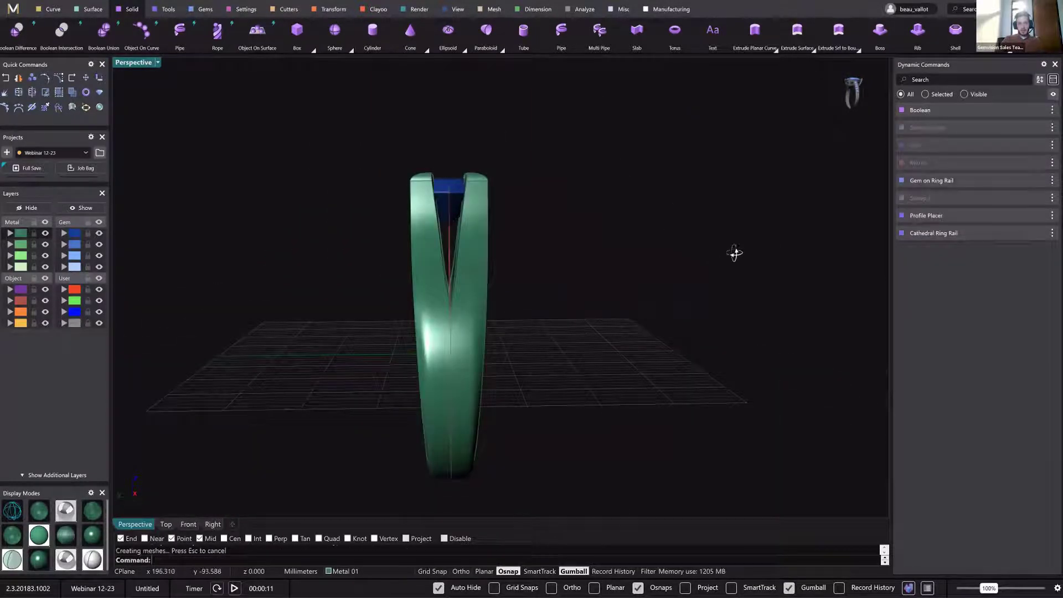
Edit the cathedral ring rail, setting Point On Ring Rail to about 0.13 and shifting the shank's top end outward and slightly lower.
right_drag(735, 253, 692, 288)
scroll(827, 271, up, 5)
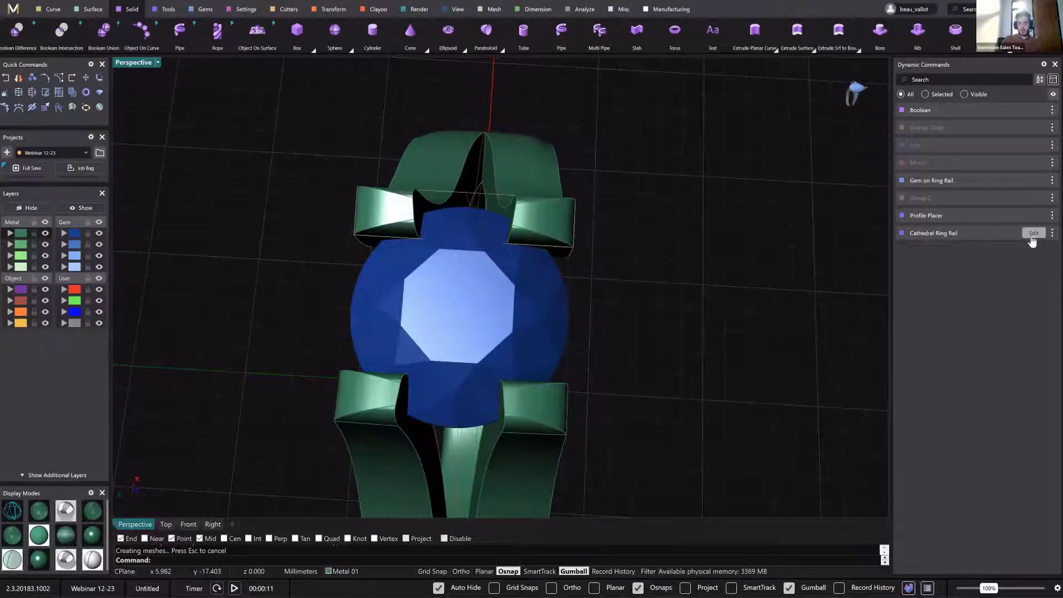
click(1031, 237)
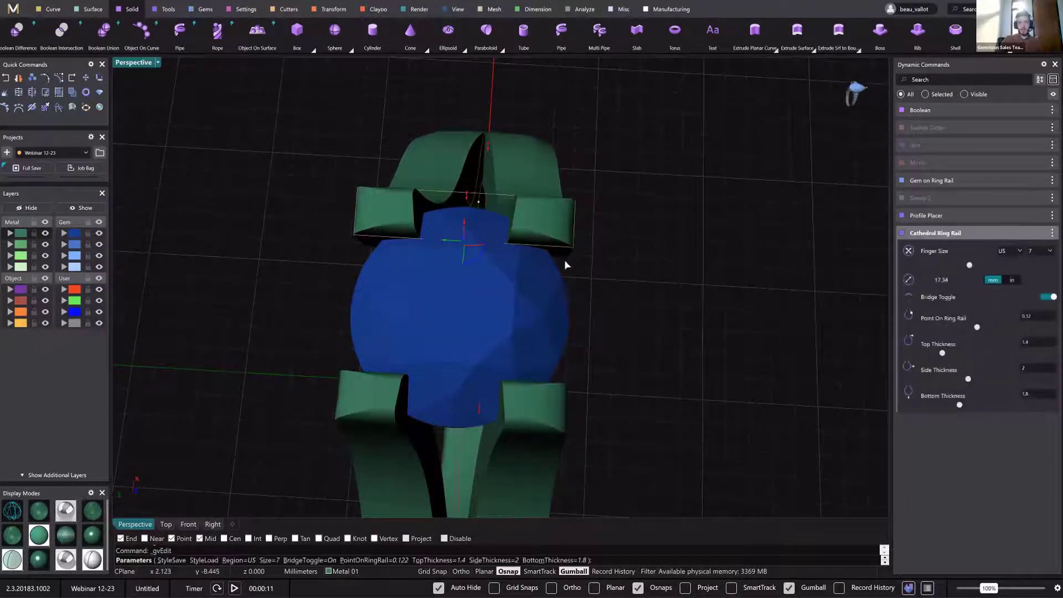
right_drag(565, 264, 527, 223)
right_drag(510, 148, 498, 130)
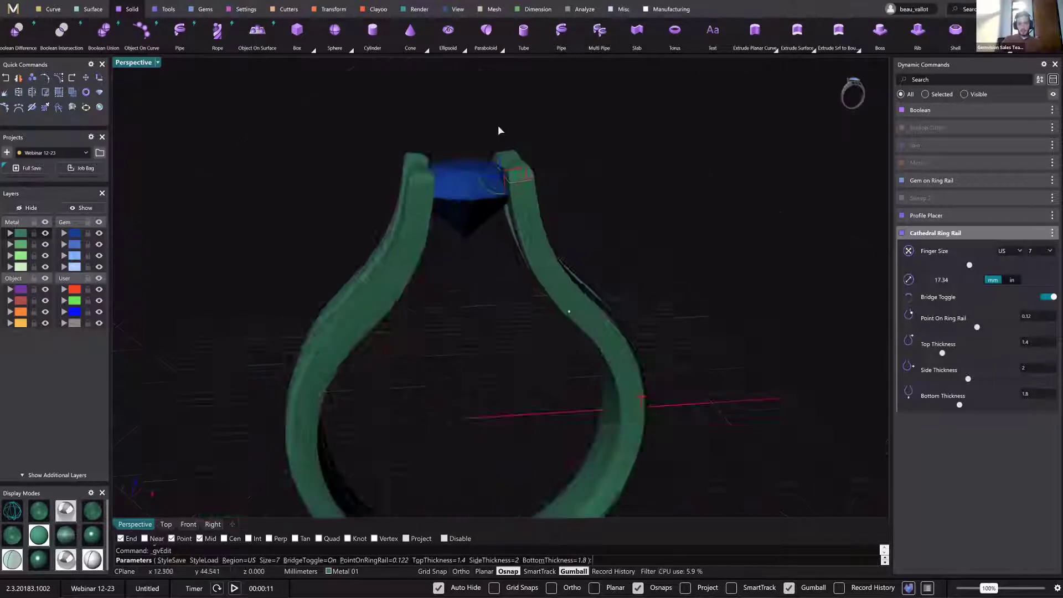
scroll(498, 130, up, 3)
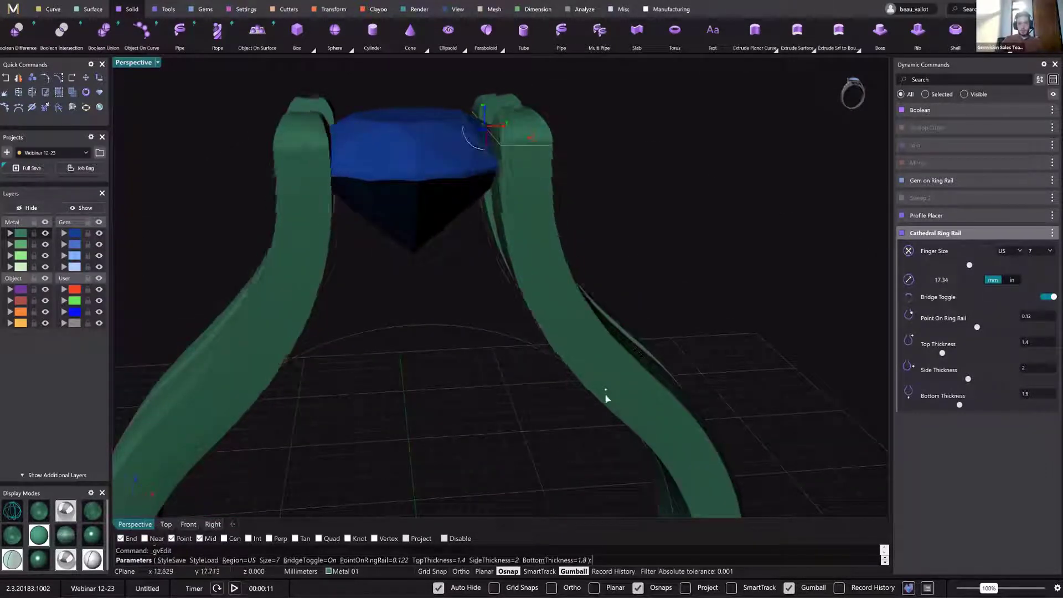
drag(606, 393, 617, 403)
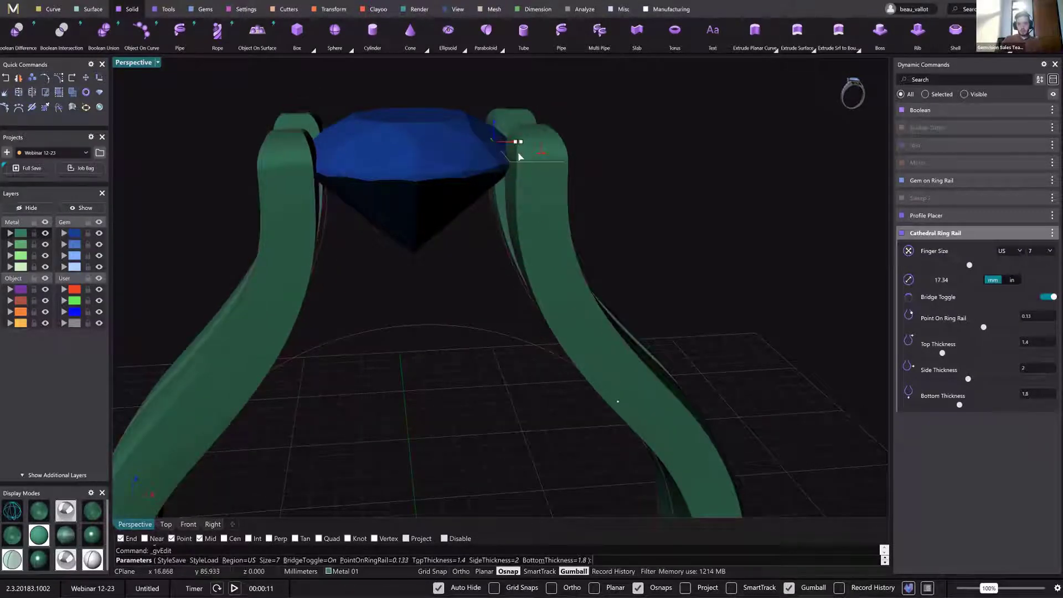
Edit the placed profile at the top of the shank, making it slightly narrower by its corner, and finish the edit.
right_drag(577, 248, 963, 216)
click(1034, 215)
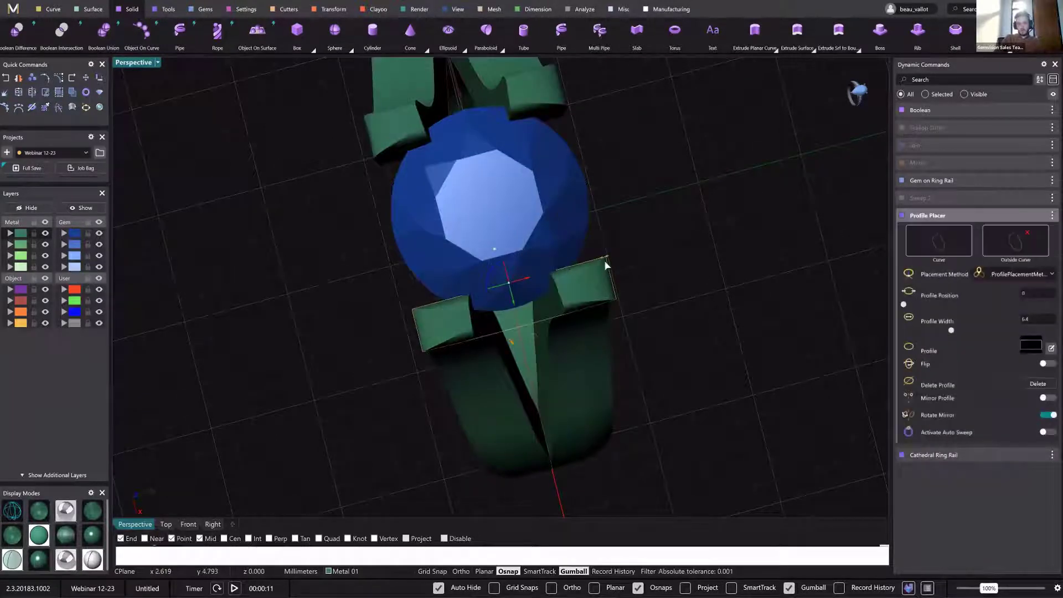
drag(602, 262, 597, 265)
right_drag(650, 284, 670, 294)
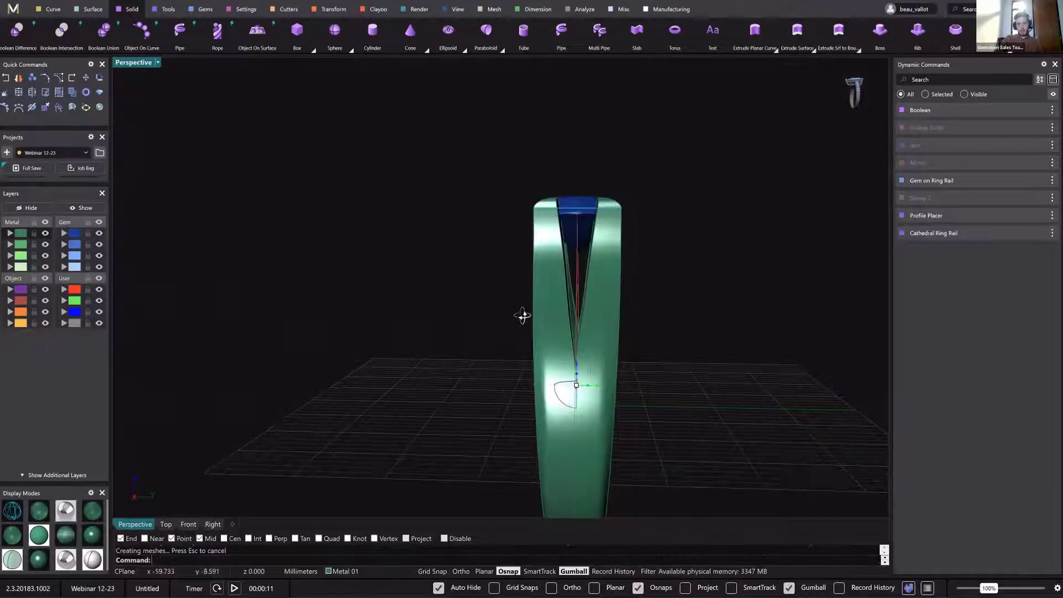
Bring up the split-shank reference photo in Photos and compare it with the ring's split shoulders and prongs.
right_drag(522, 316, 641, 296)
right_drag(599, 259, 559, 266)
scroll(620, 243, down, 1)
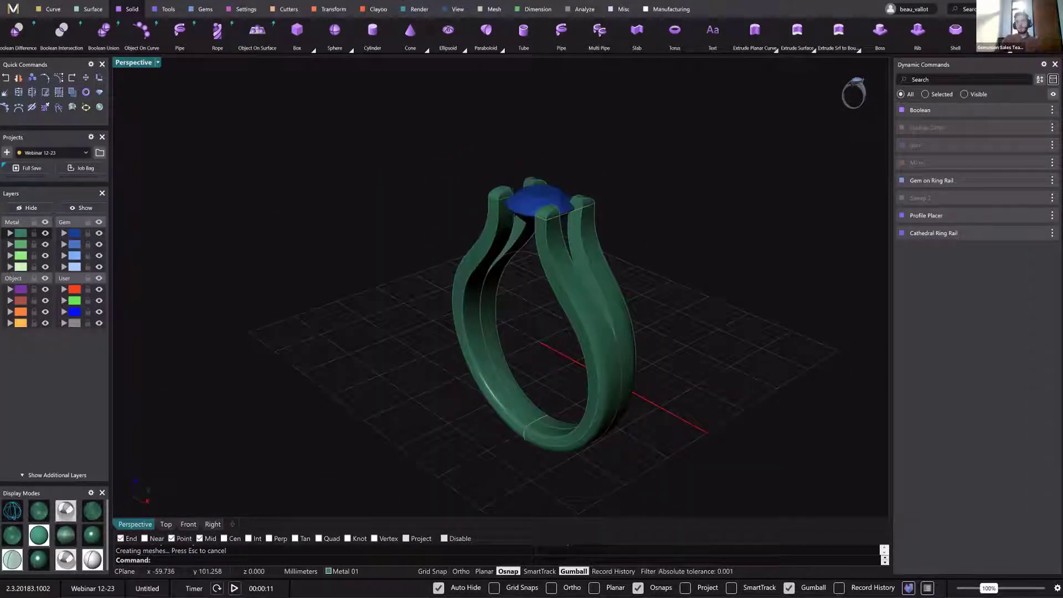
key(alt+Tab)
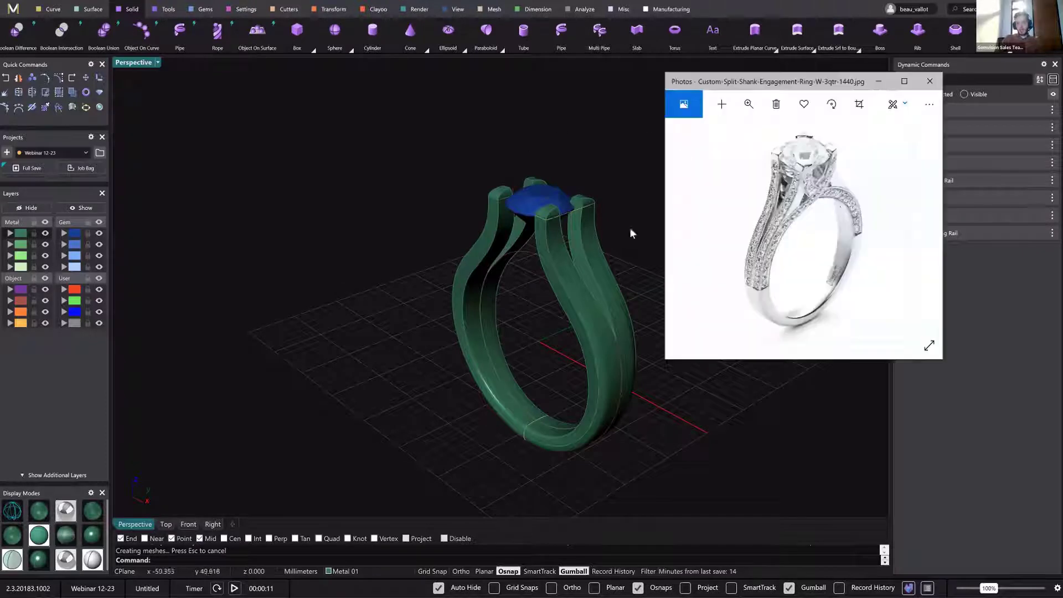
right_drag(624, 244, 546, 243)
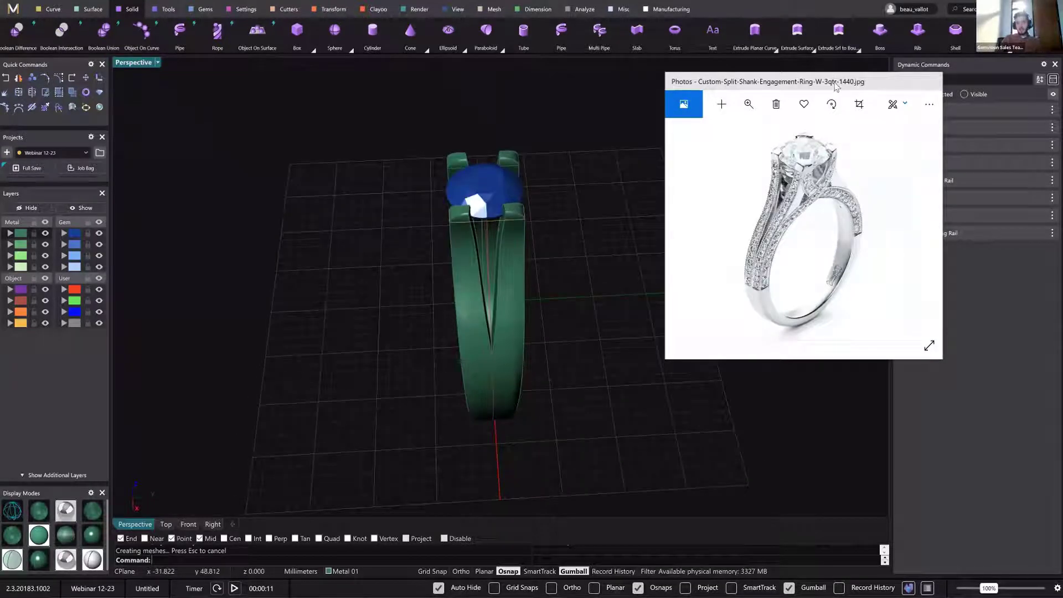
Examine the ring from the front, side and below, focusing on the split shoulders and the open space beneath the center diamond.
click(339, 261)
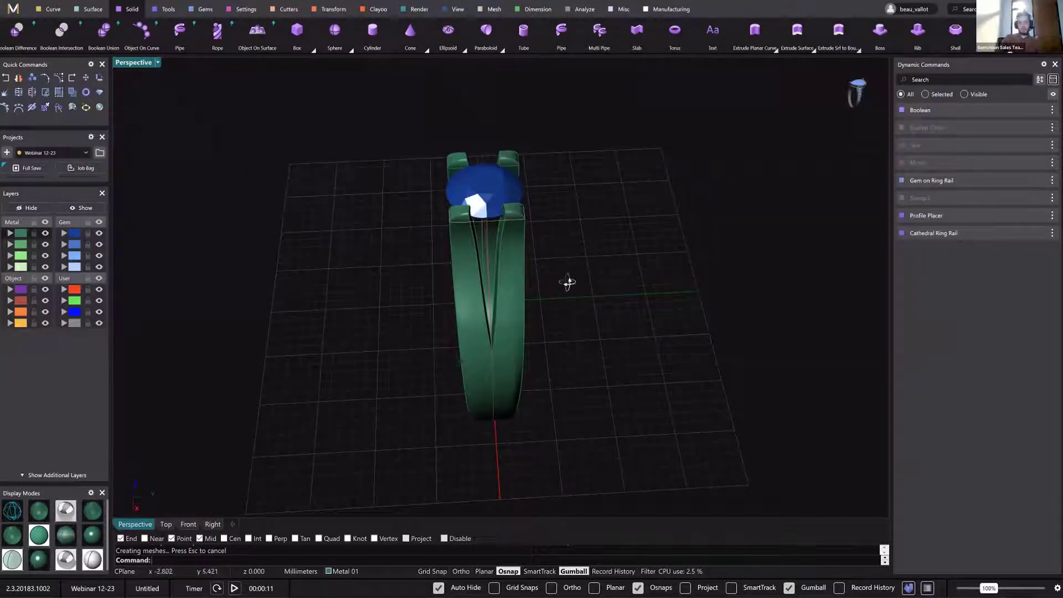
right_drag(448, 247, 472, 330)
scroll(471, 280, down, 6)
right_drag(448, 205, 445, 201)
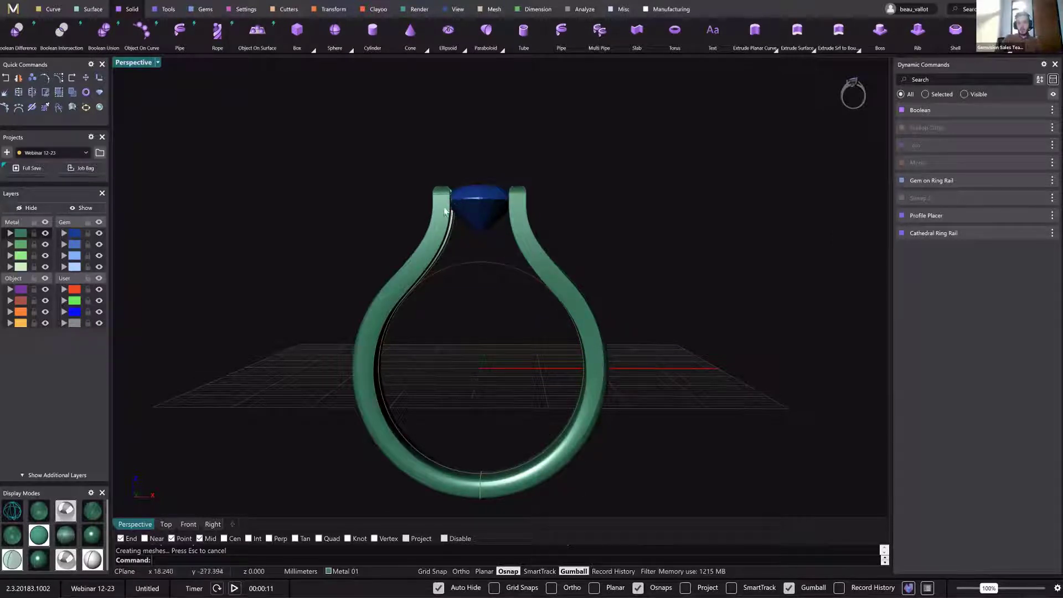
click(479, 230)
click(474, 270)
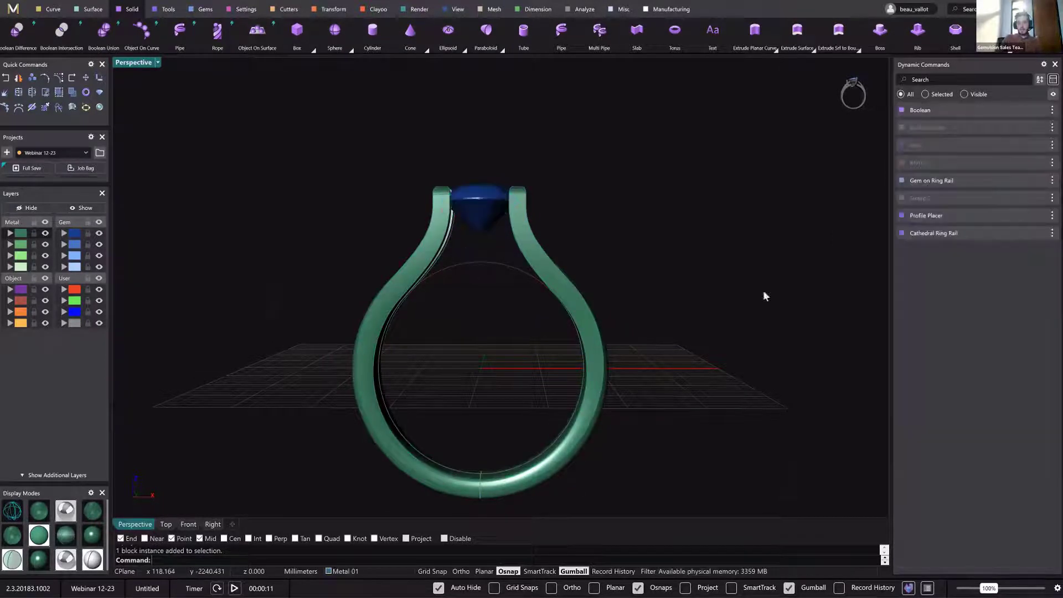
right_drag(763, 297, 804, 54)
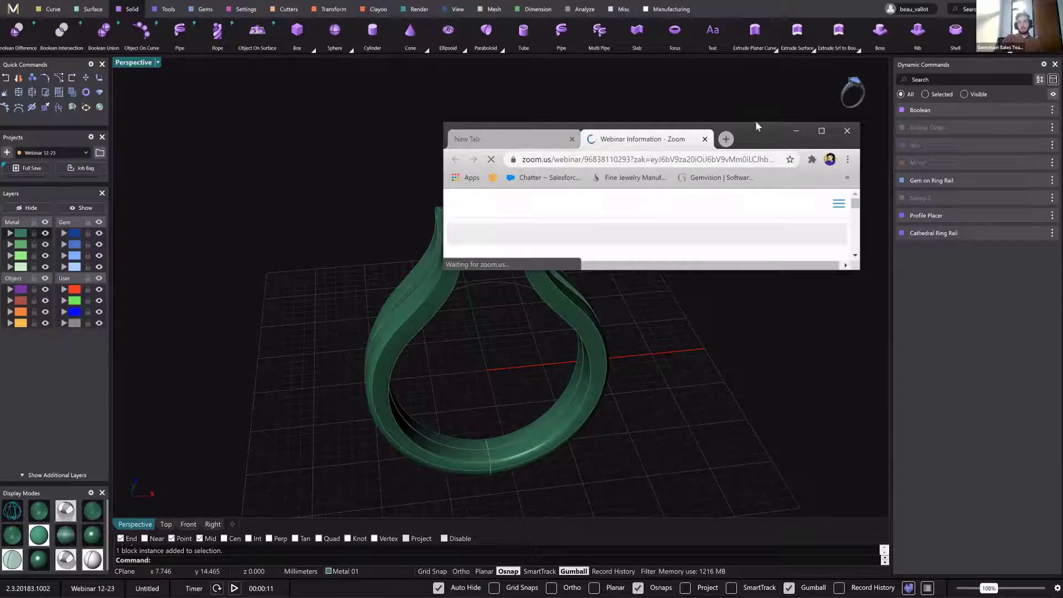
drag(755, 123, 1062, 123)
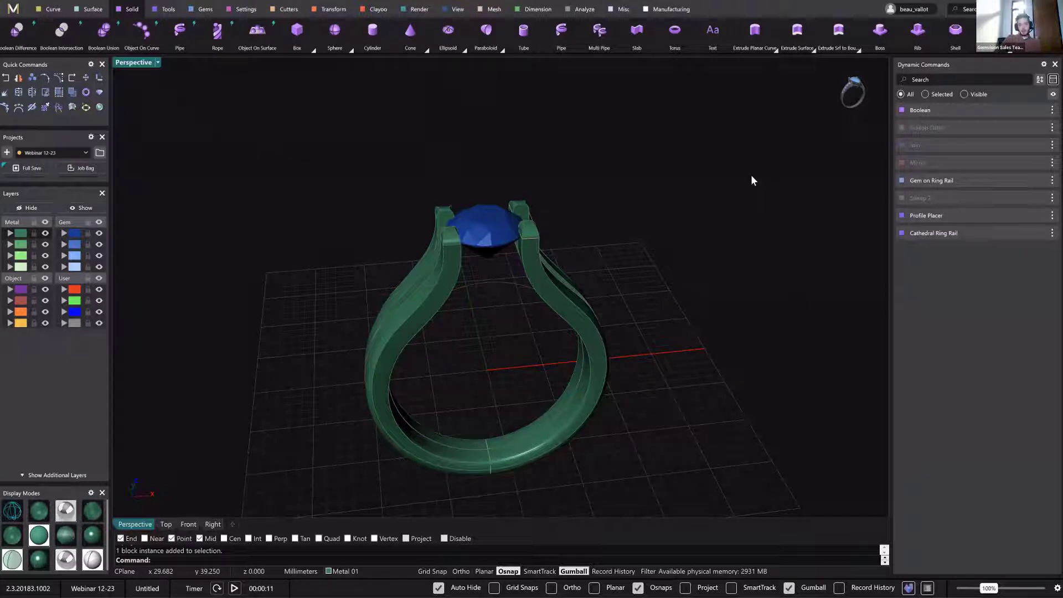
right_drag(542, 204, 559, 248)
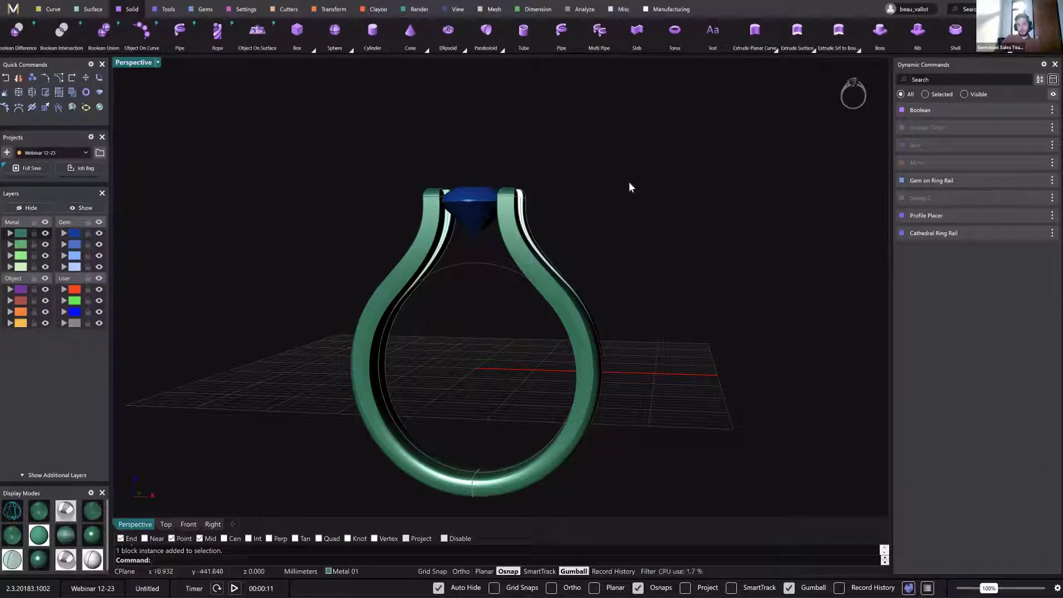
right_drag(636, 197, 634, 325)
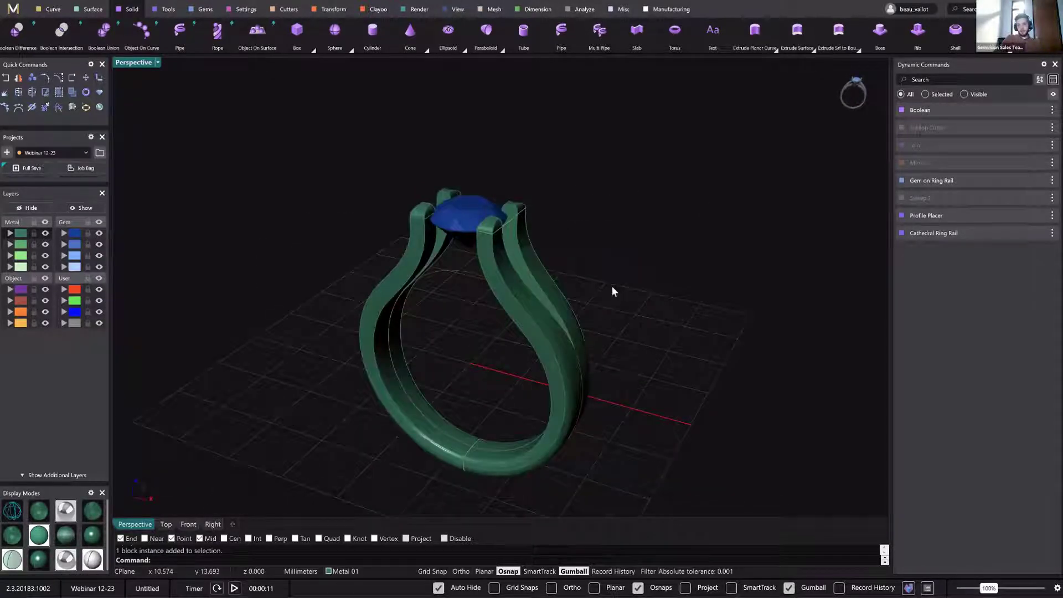
shift+right_drag(612, 290, 451, 351)
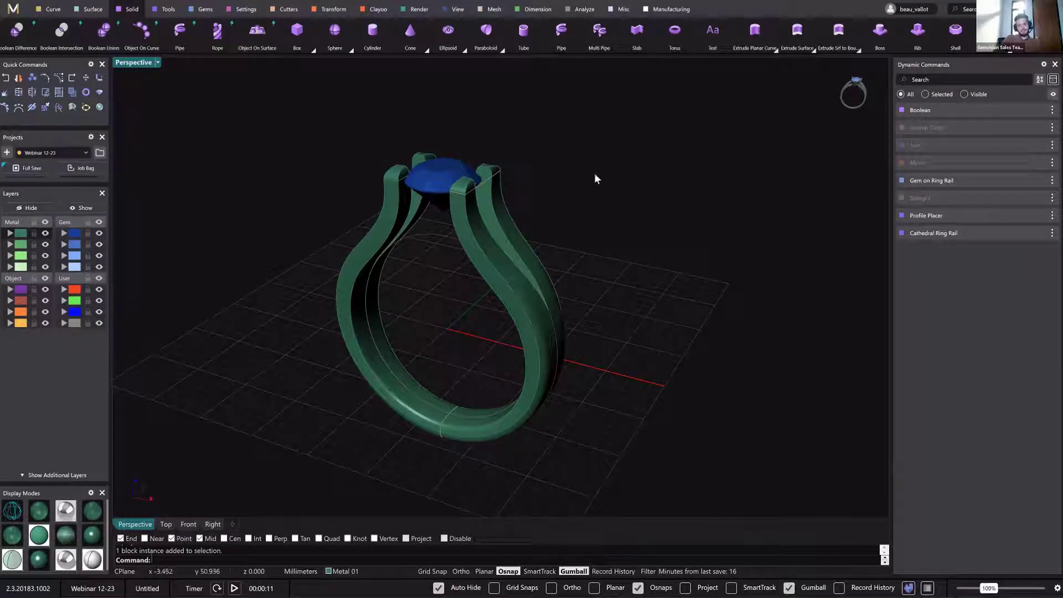
right_drag(587, 171, 658, 216)
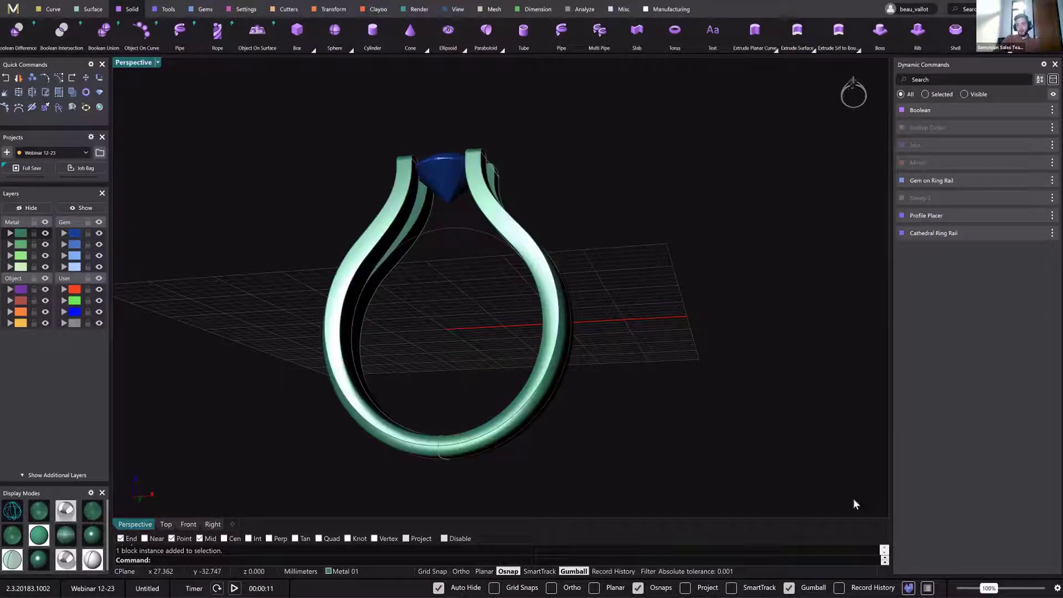
right_drag(457, 286, 674, 410)
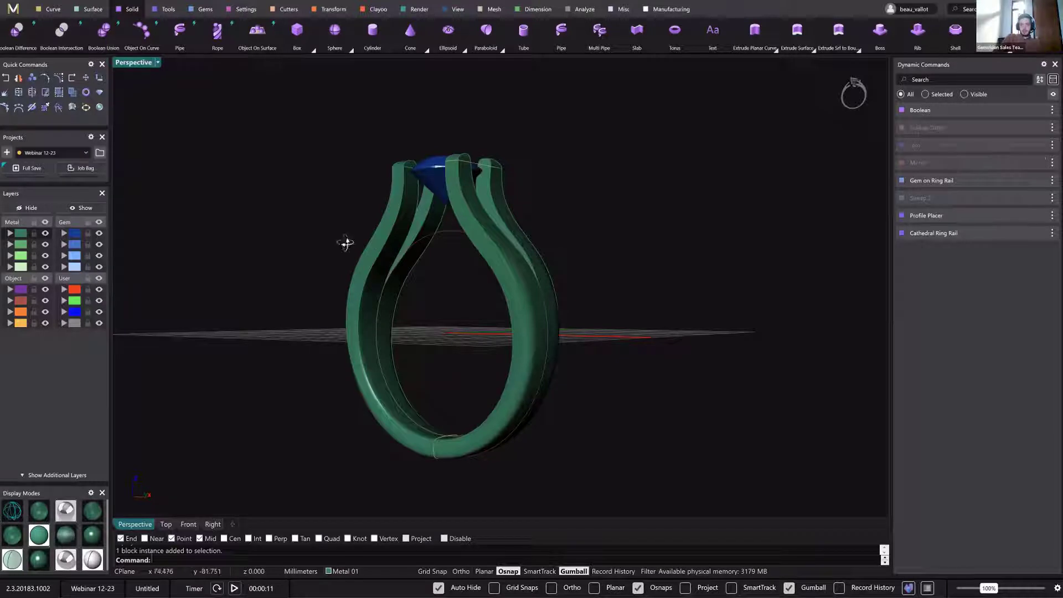
right_drag(428, 312, 487, 310)
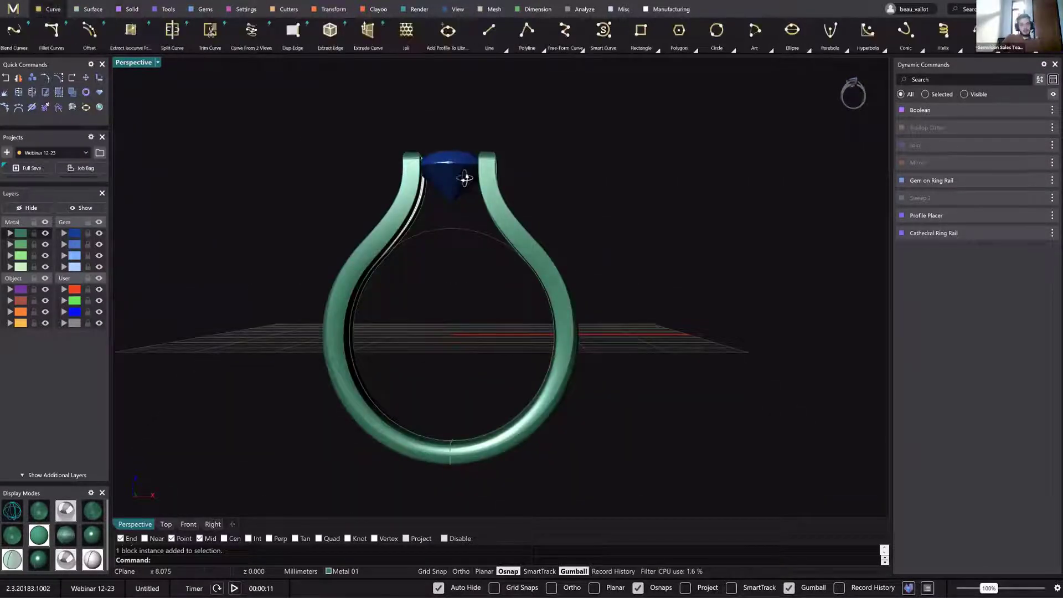
mouse_move(465, 178)
right_down()
mouse_move(459, 215)
mouse_move(441, 181)
mouse_move(454, 191)
right_up()
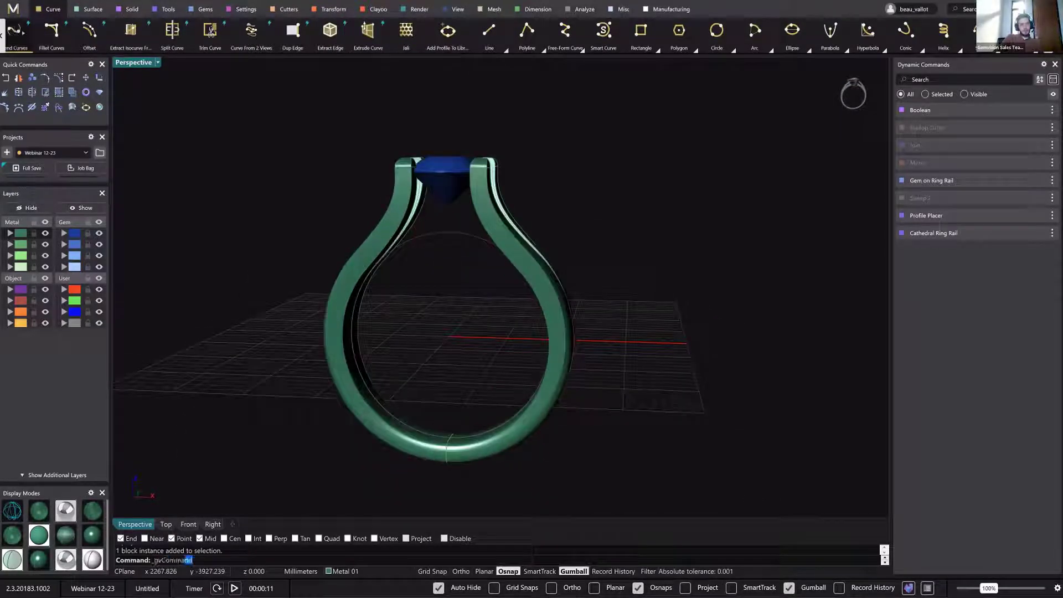
Extract a slanted isocurve from the front face of one shoulder, just below its prong tip, adjusting its angle and surface point.
right_drag(268, 147, 456, 208)
right_drag(339, 176, 177, 67)
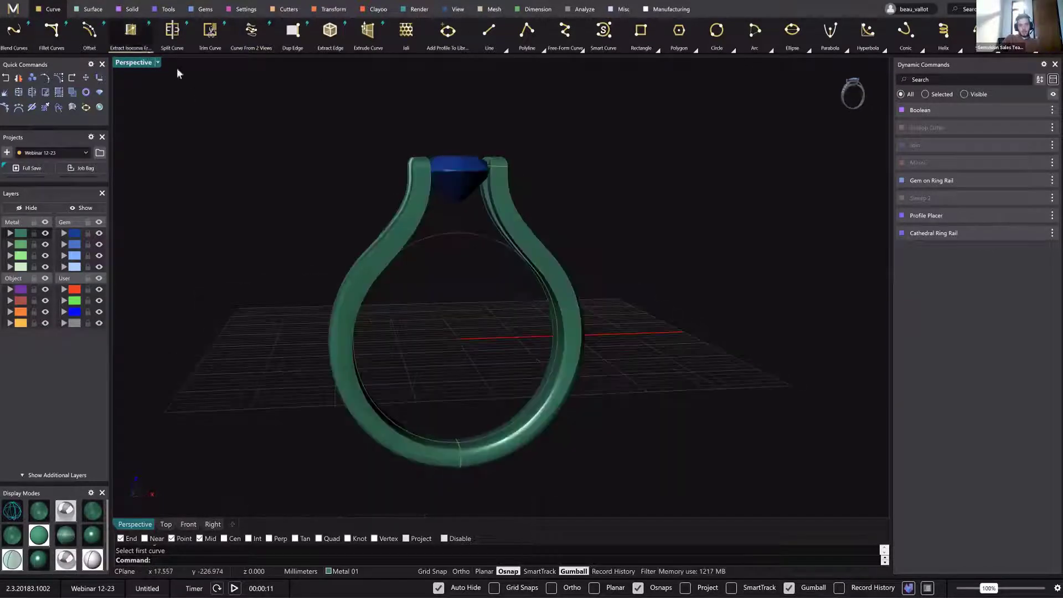
click(130, 31)
scroll(430, 199, up, 3)
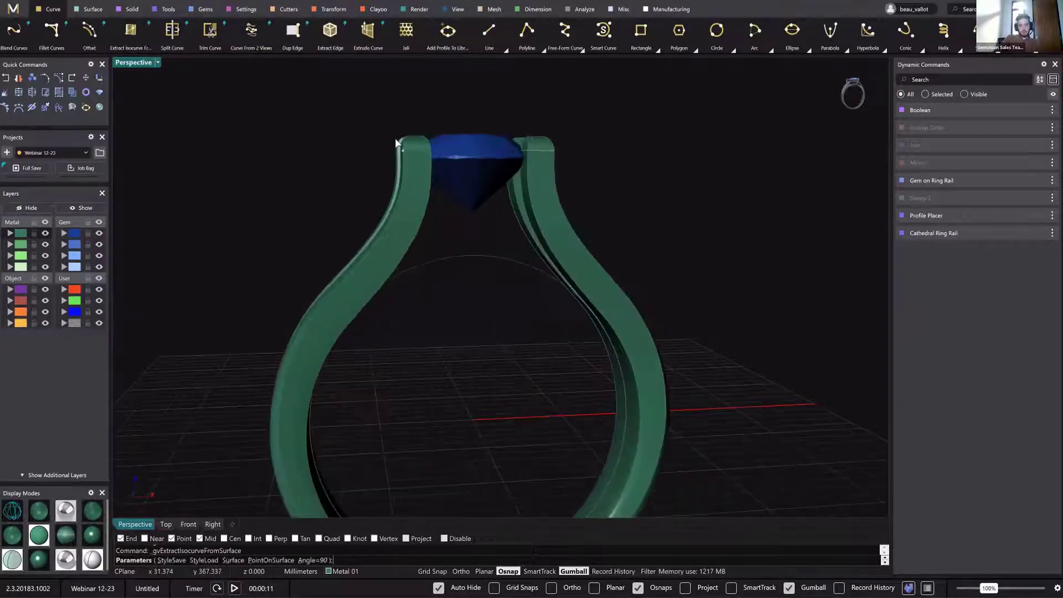
click(411, 162)
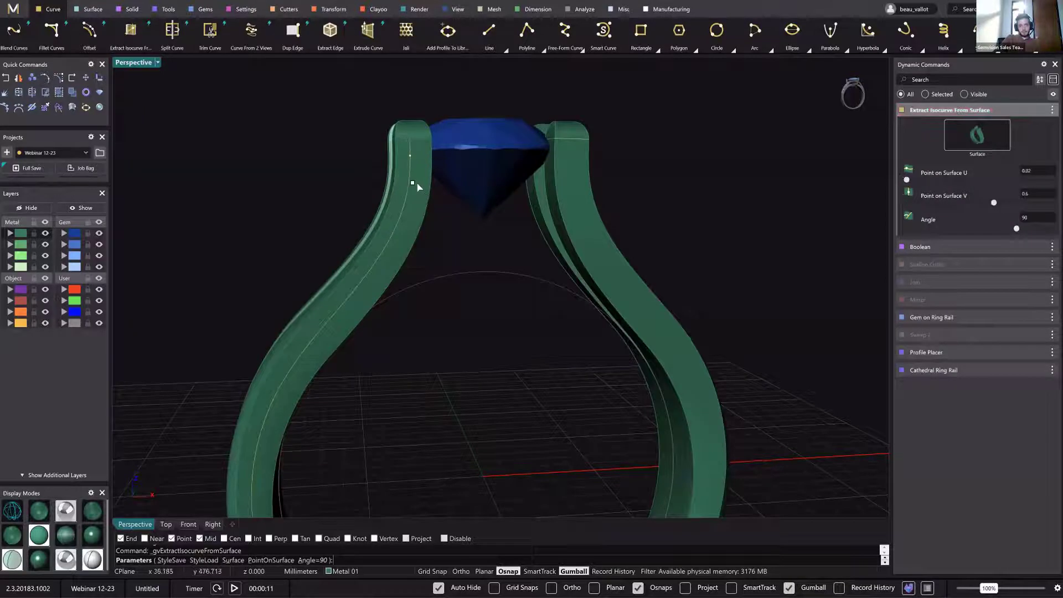
mouse_move(413, 183)
mouse_down()
mouse_move(423, 191)
mouse_move(401, 195)
mouse_up()
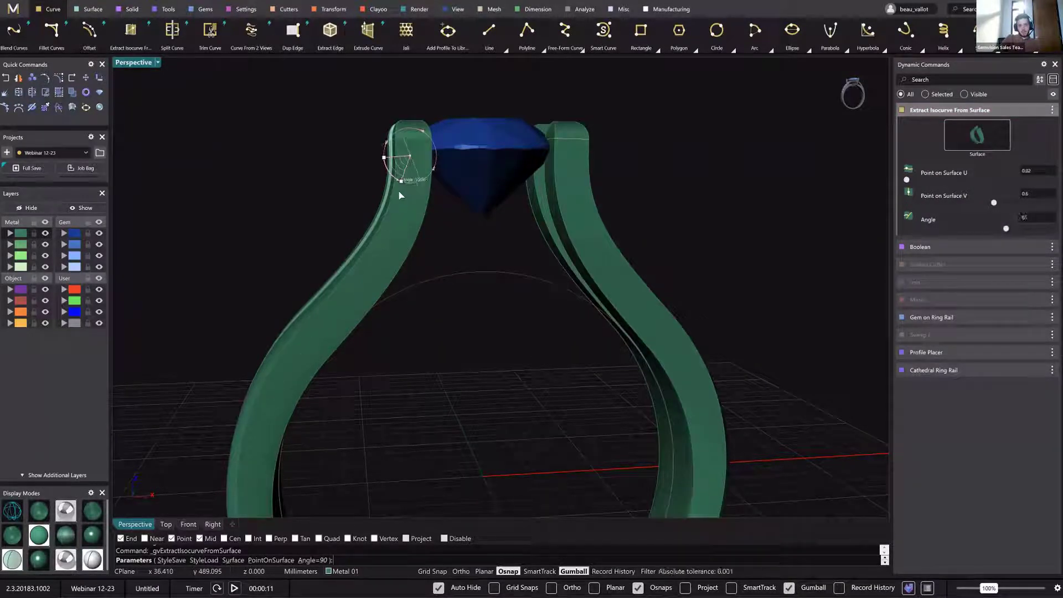
drag(410, 158, 416, 178)
mouse_move(408, 199)
mouse_down()
mouse_move(401, 206)
mouse_move(414, 206)
mouse_up()
right_click(638, 304)
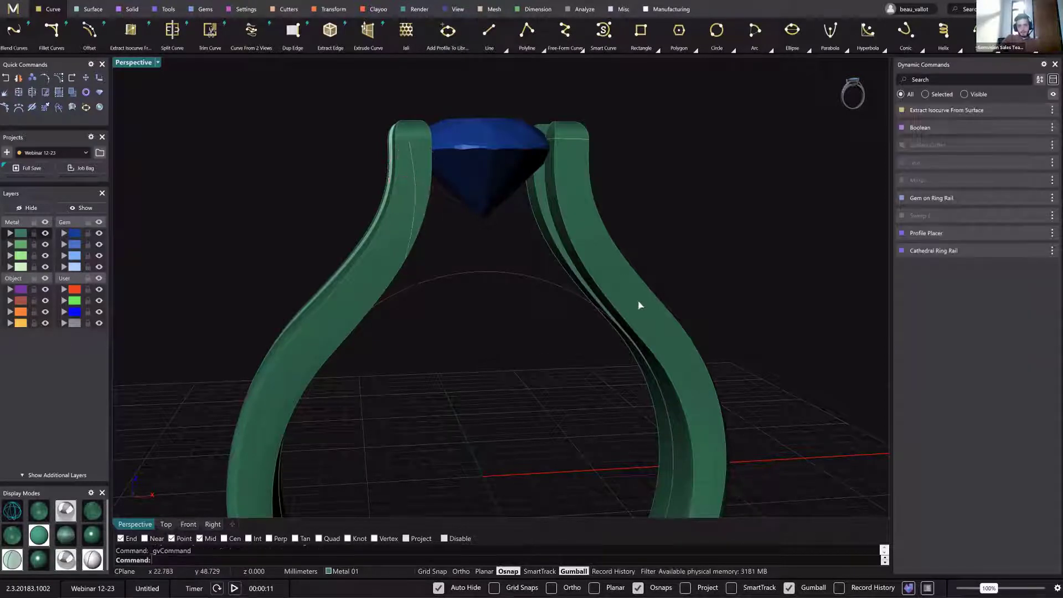
Extract a second isocurve at 105 degrees from the opposite front shoulder, with its surface point at about U 0.25 and V 0.4.
right_click(640, 306)
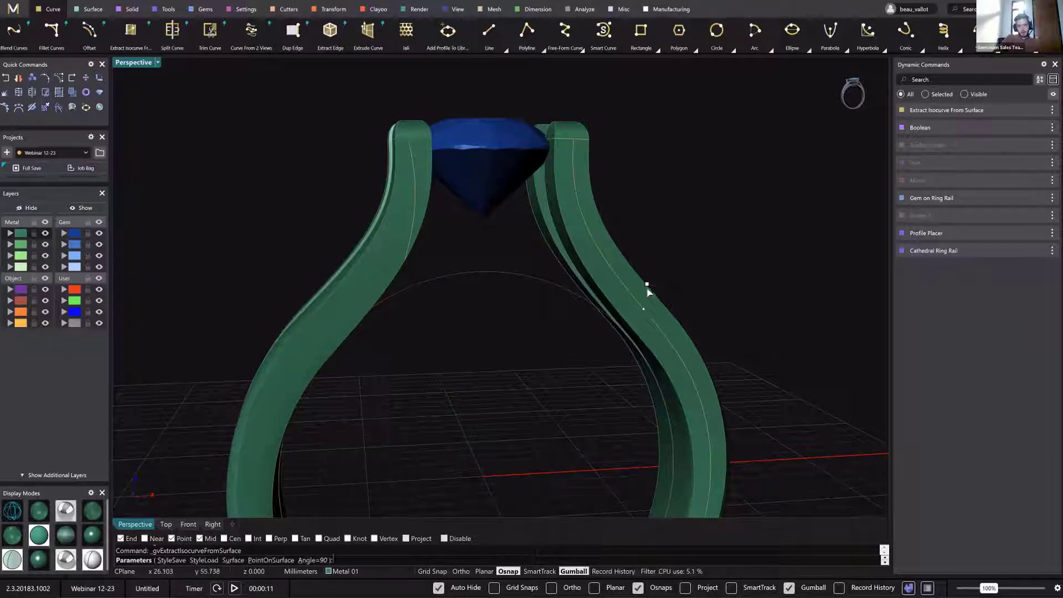
click(649, 294)
drag(641, 286, 642, 288)
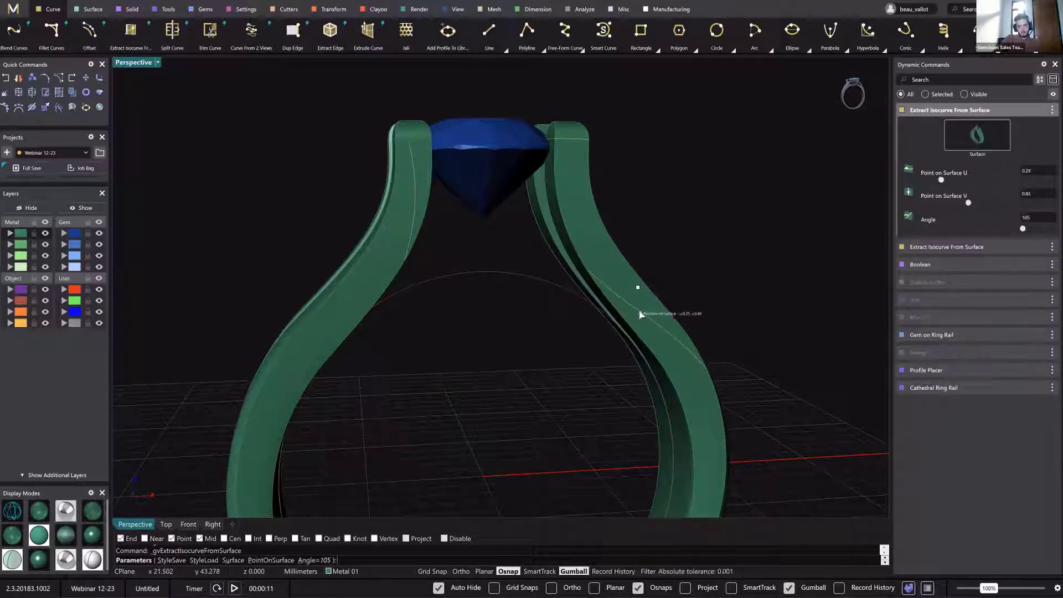
click(638, 314)
right_drag(658, 339, 617, 303)
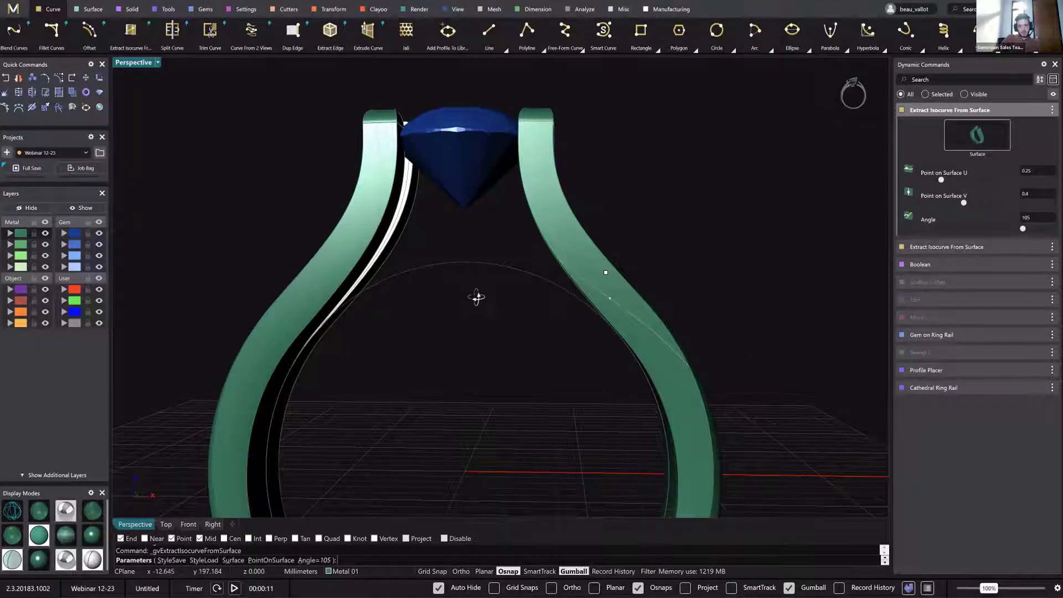
right_drag(477, 296, 475, 316)
right_click(486, 320)
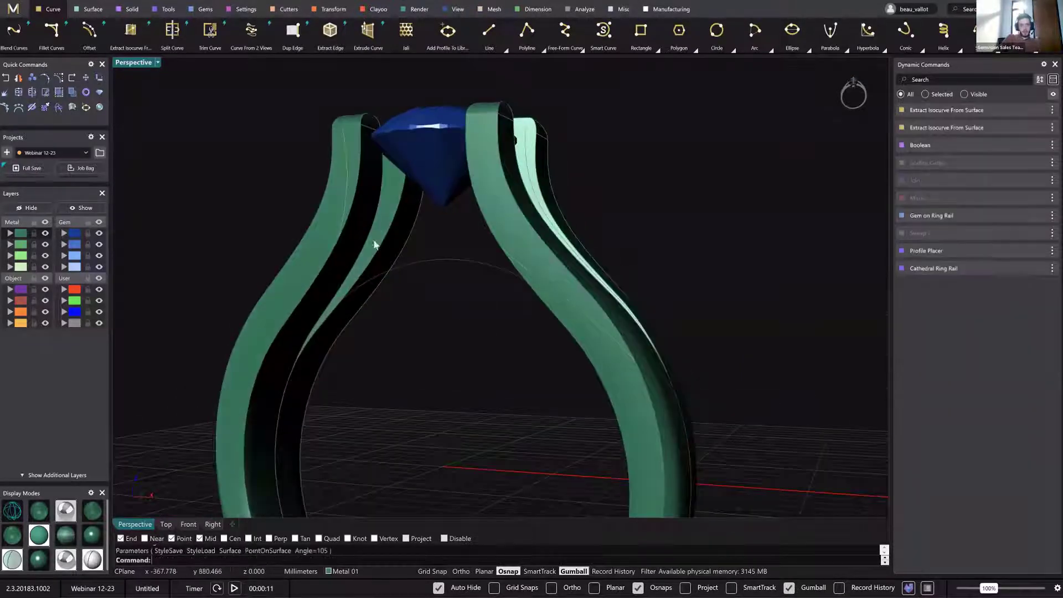
Blend the two isocurves beneath the diamond, flipping the first curve and setting the first and second curve positions to about 0.6 and 0.36.
click(16, 31)
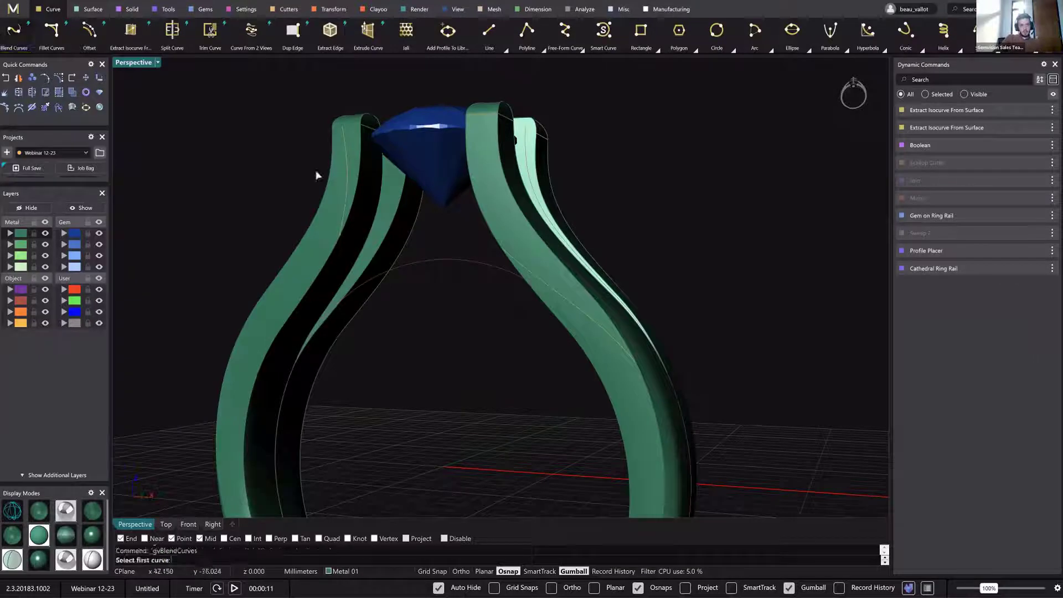
click(348, 196)
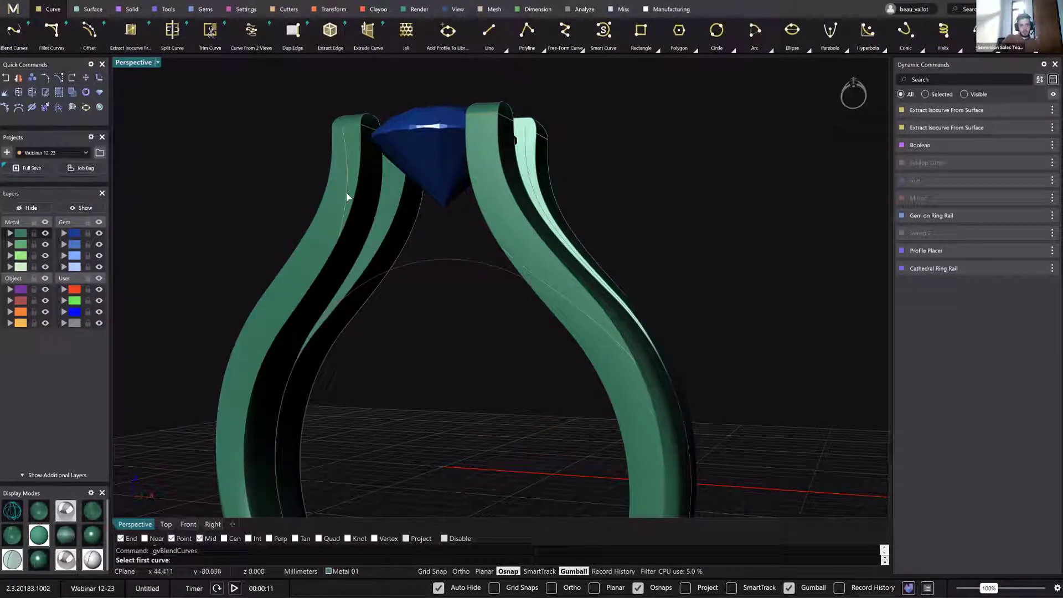
click(541, 282)
click(621, 348)
scroll(617, 346, down, 2)
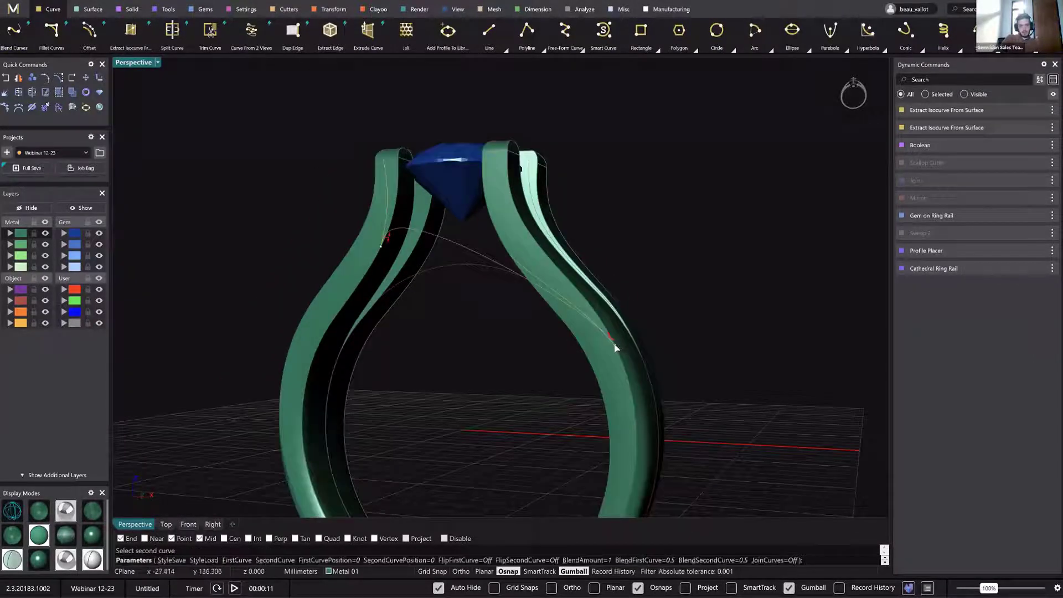
drag(602, 339, 570, 304)
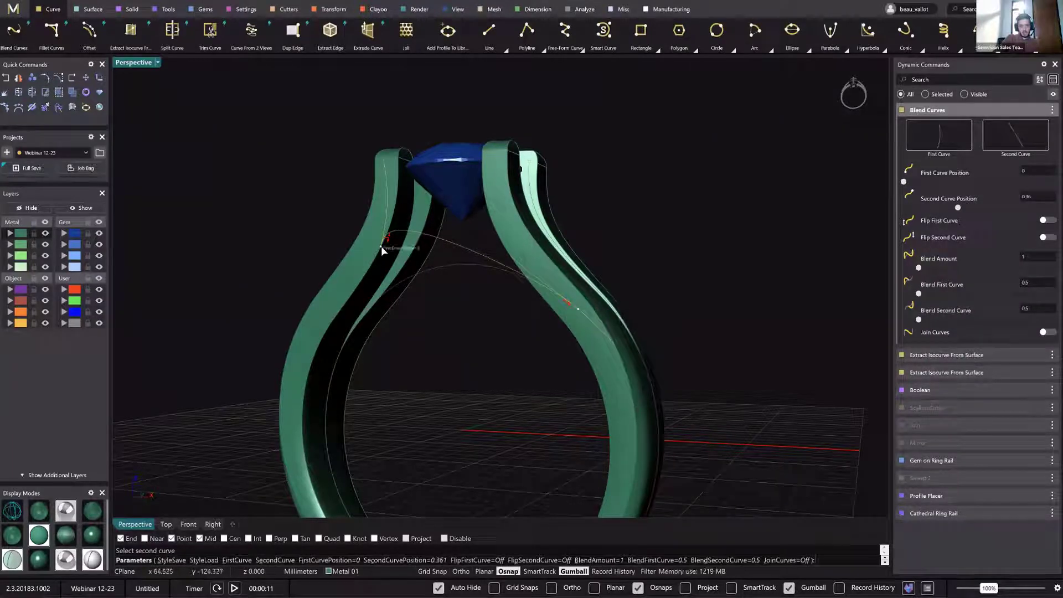
click(1047, 219)
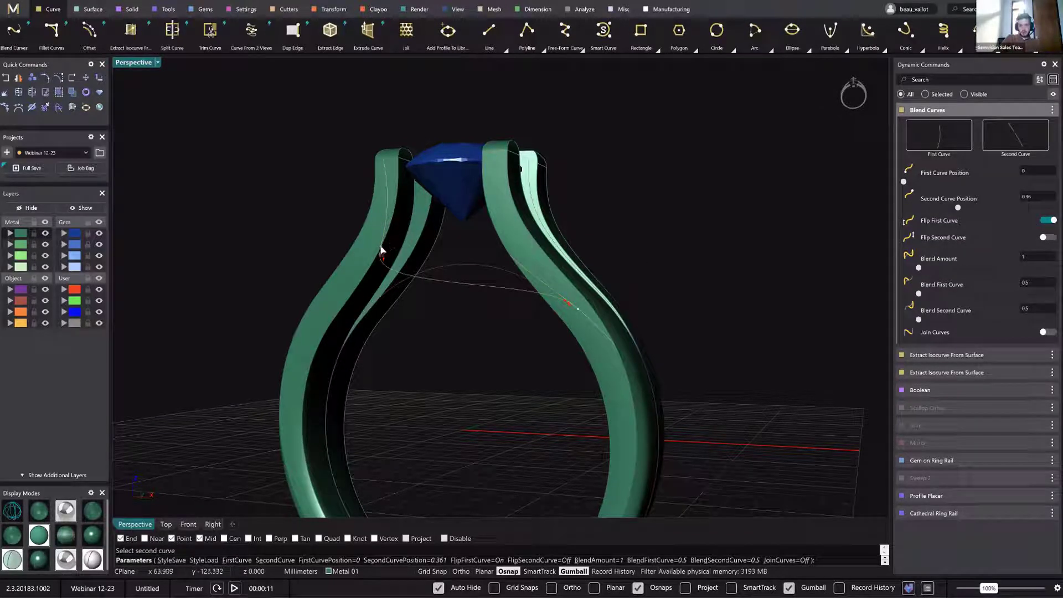
drag(386, 245, 392, 200)
Set the blend's Blend First Curve to 0.3, Blend Amount to 1.8 and First Curve Position to about 0.8.
scroll(449, 253, up, 3)
scroll(450, 253, up, 2)
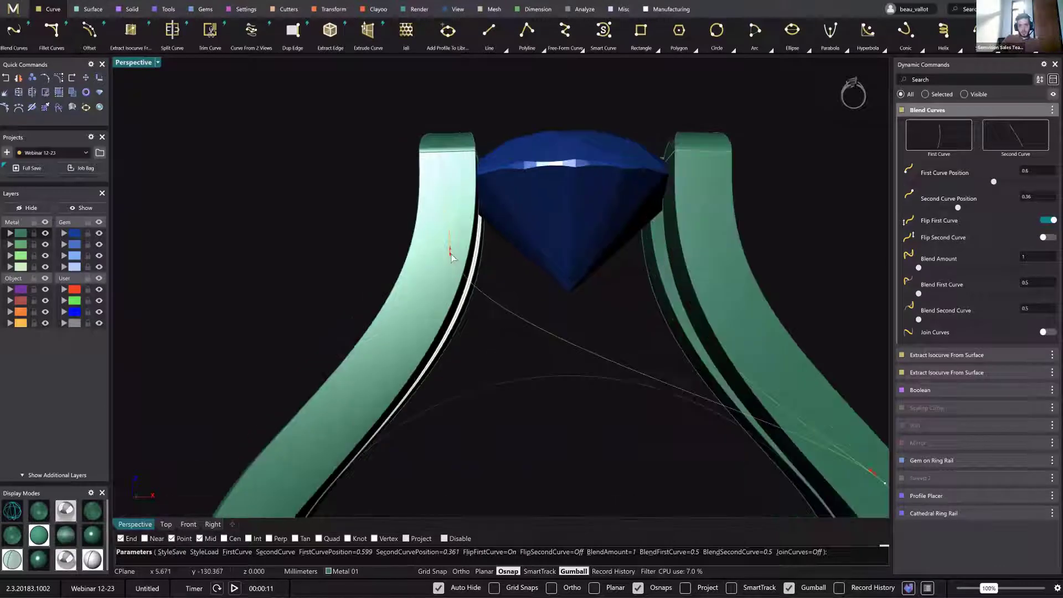
drag(452, 252, 455, 241)
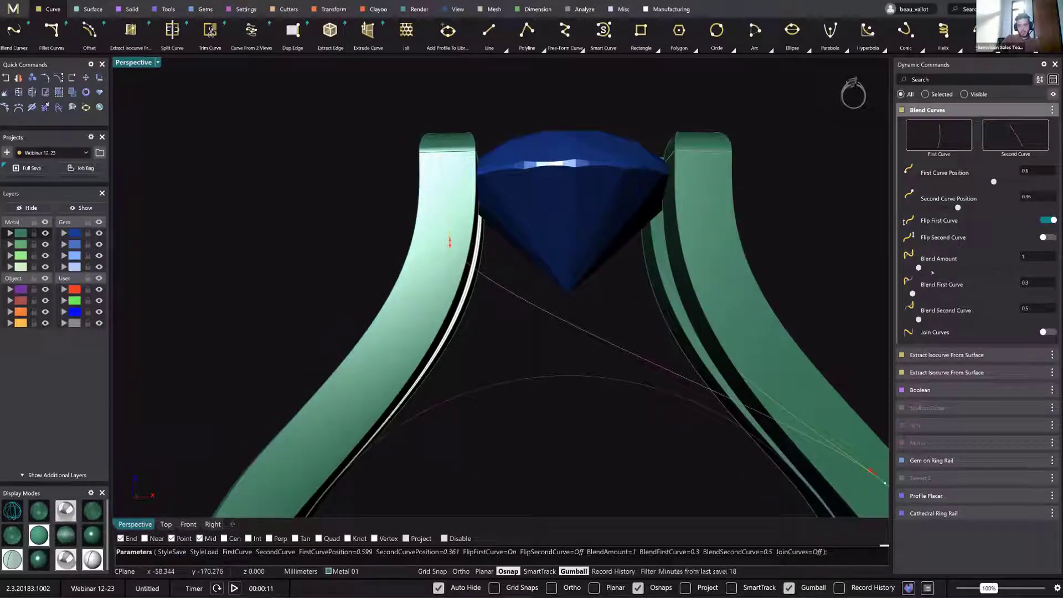
drag(918, 267, 930, 269)
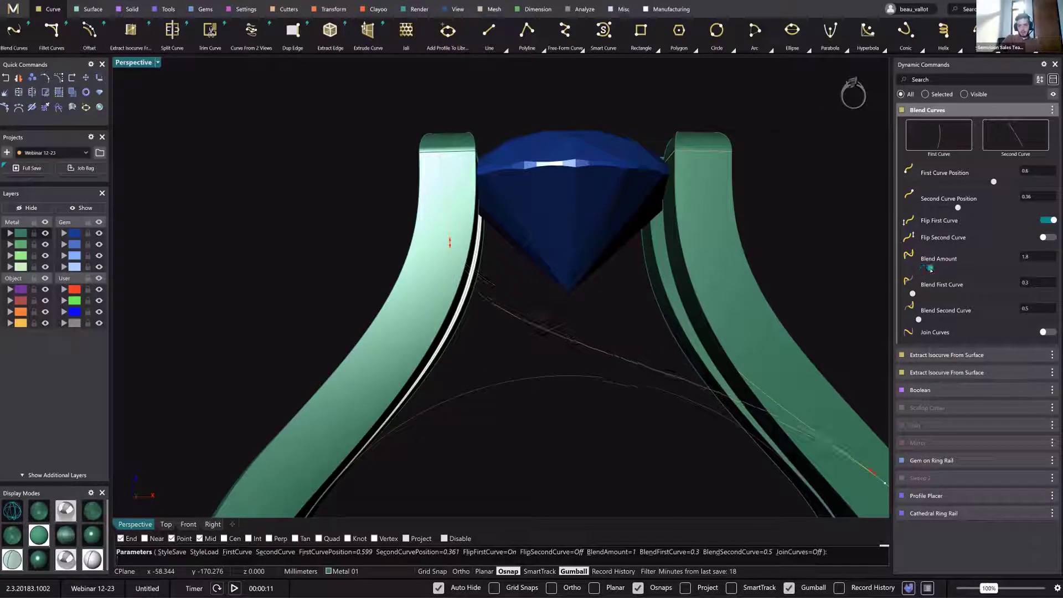
scroll(636, 274, down, 4)
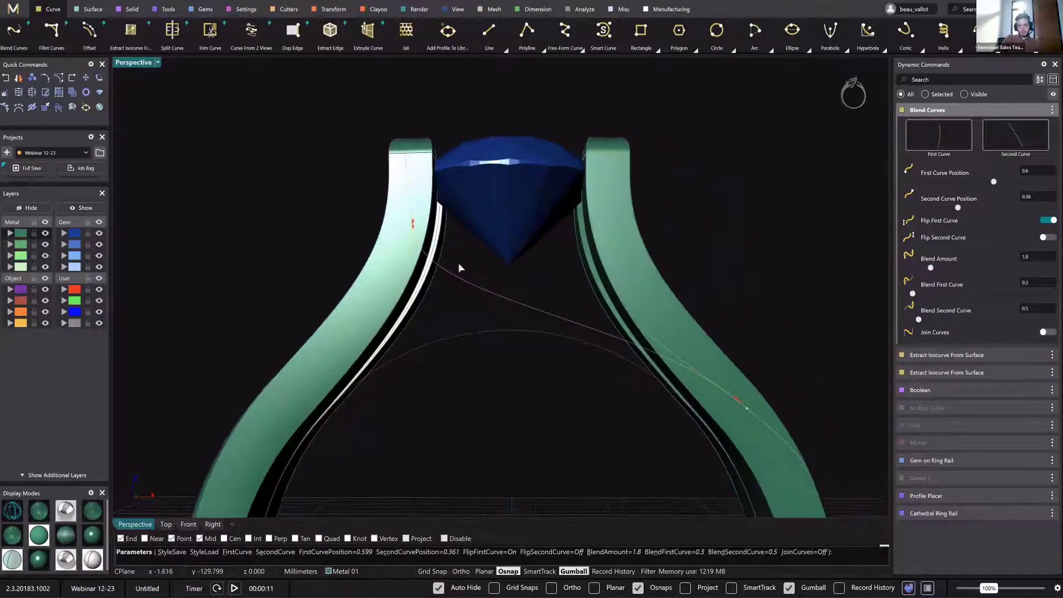
right_drag(459, 268, 427, 253)
drag(419, 253, 418, 224)
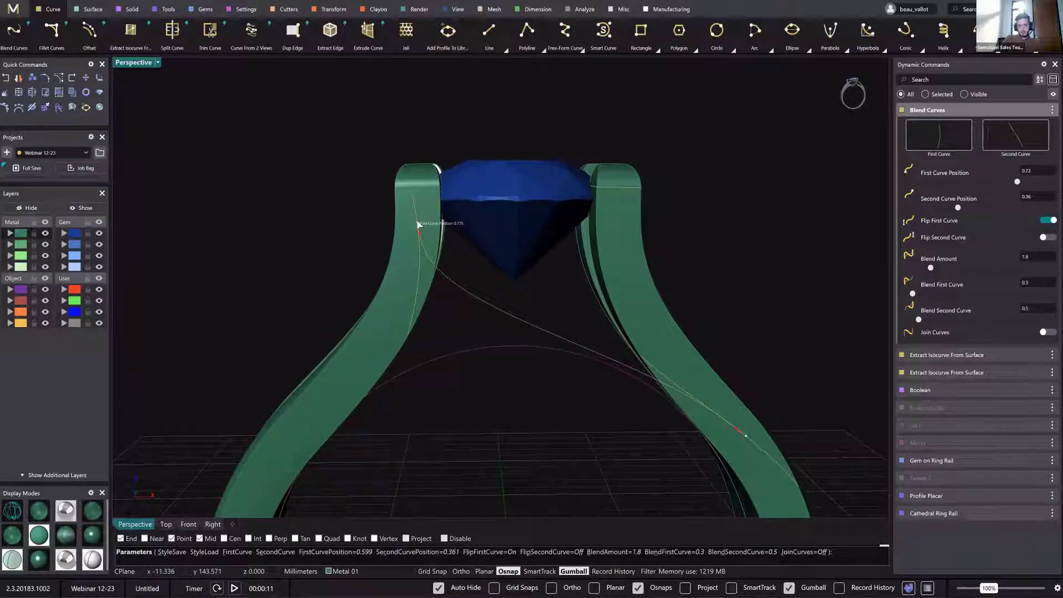
Set the blend's Second Curve Position to about 0.29 and Blend Second Curve to 0.4.
right_drag(690, 405, 691, 403)
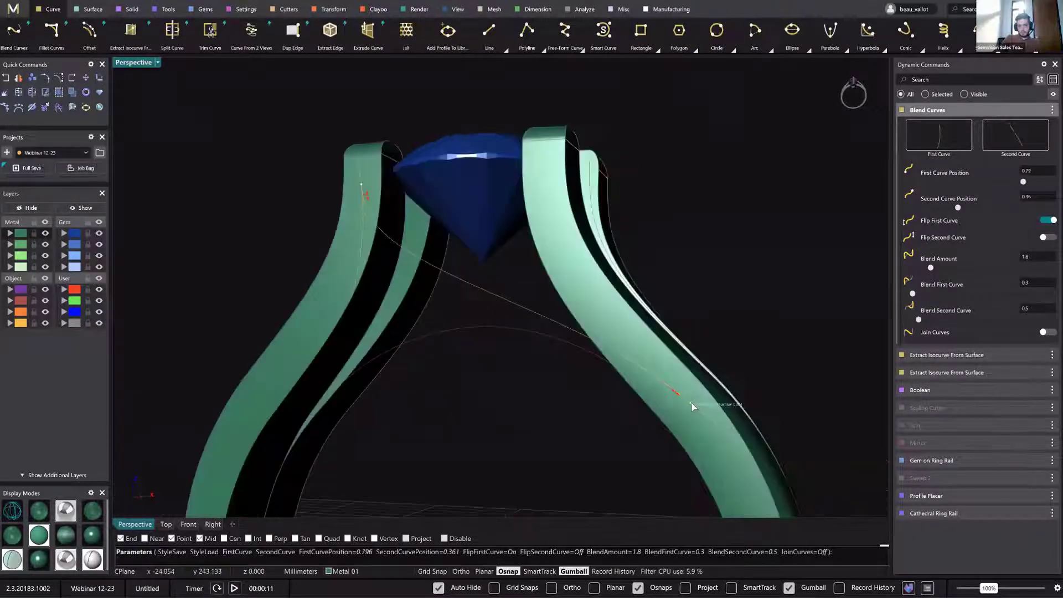
mouse_move(697, 408)
mouse_down()
mouse_move(693, 435)
mouse_move(691, 407)
mouse_up()
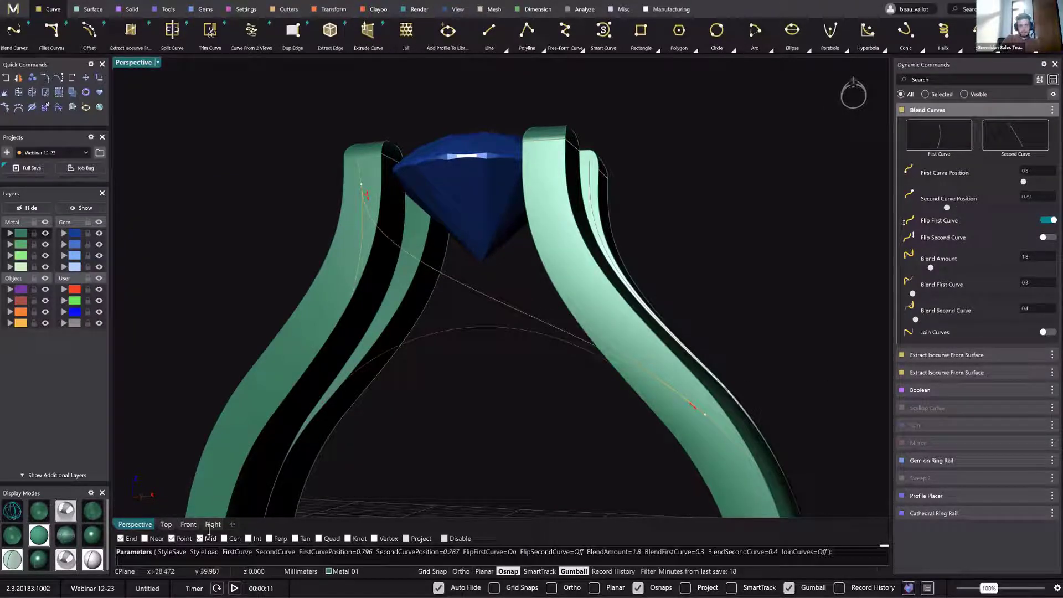
click(188, 523)
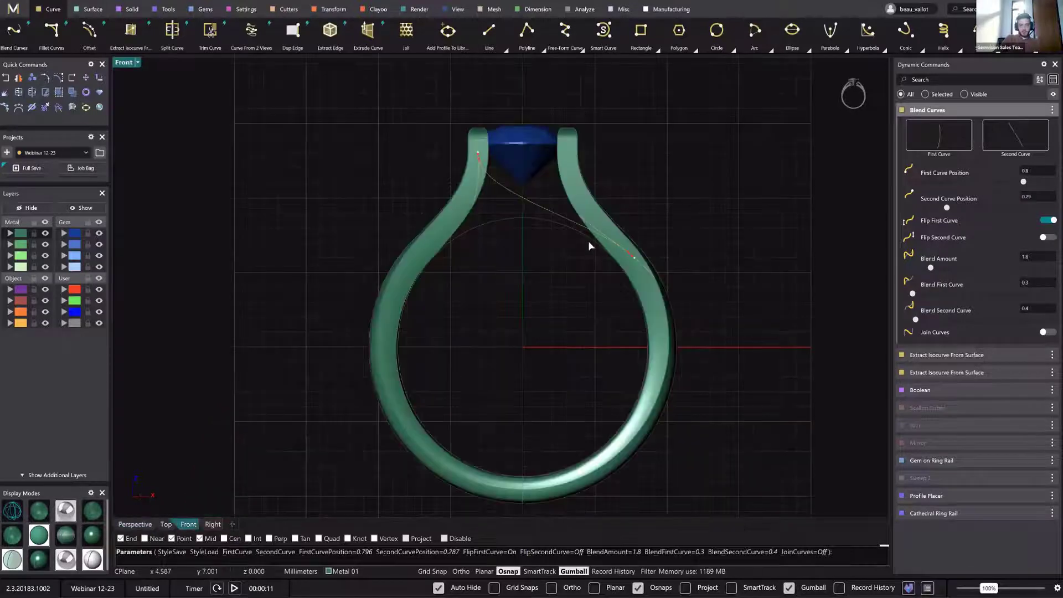
scroll(579, 287, up, 5)
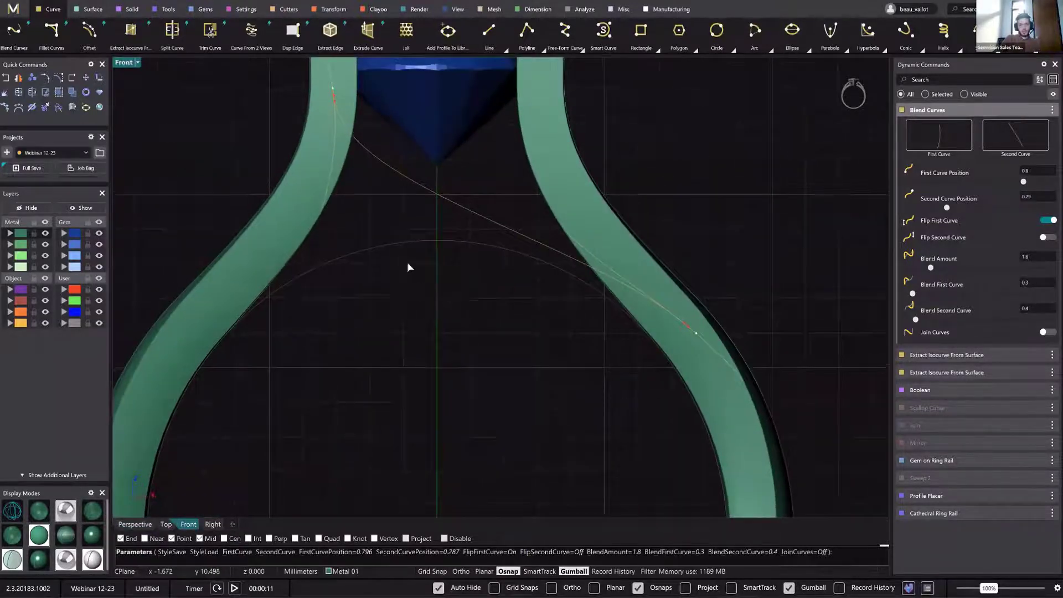
Set the blend's First Curve Position to about 0.85, enable Join Curves, and accept the blend.
scroll(407, 260, down, 4)
drag(405, 253, 404, 246)
right_drag(644, 389, 600, 351)
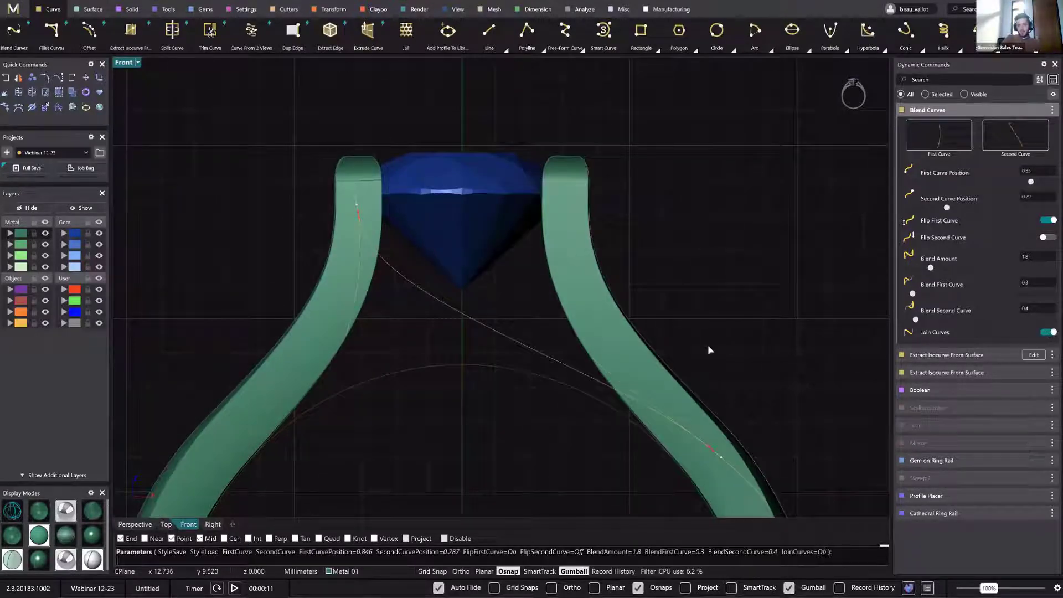
right_drag(601, 288, 527, 220)
scroll(598, 226, down, 2)
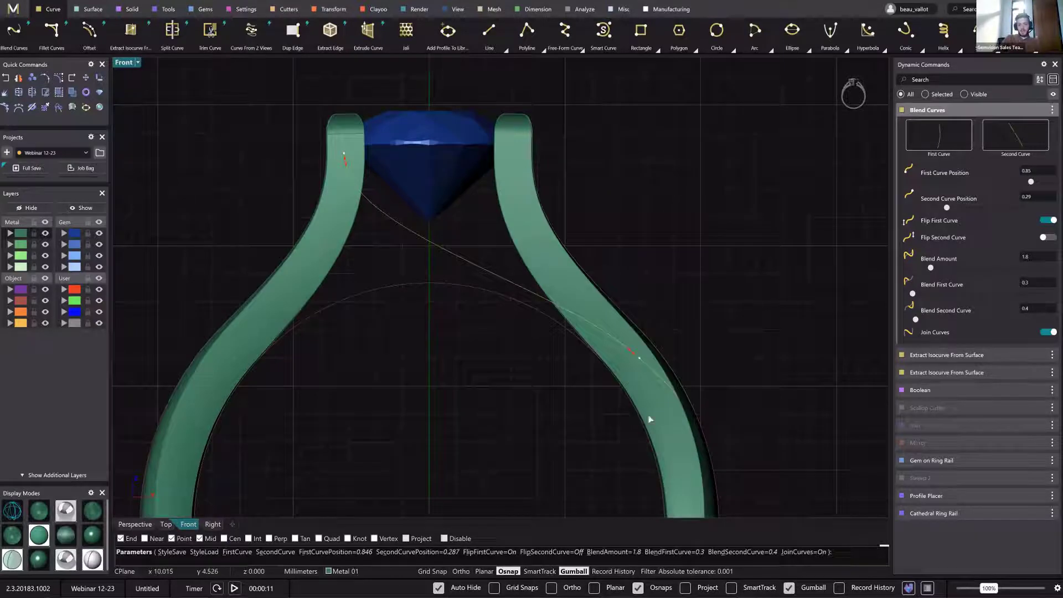
right_click(698, 313)
Try to place the Square-ish shank profile at the lower end of the blended curve with Profile Placer.
click(409, 235)
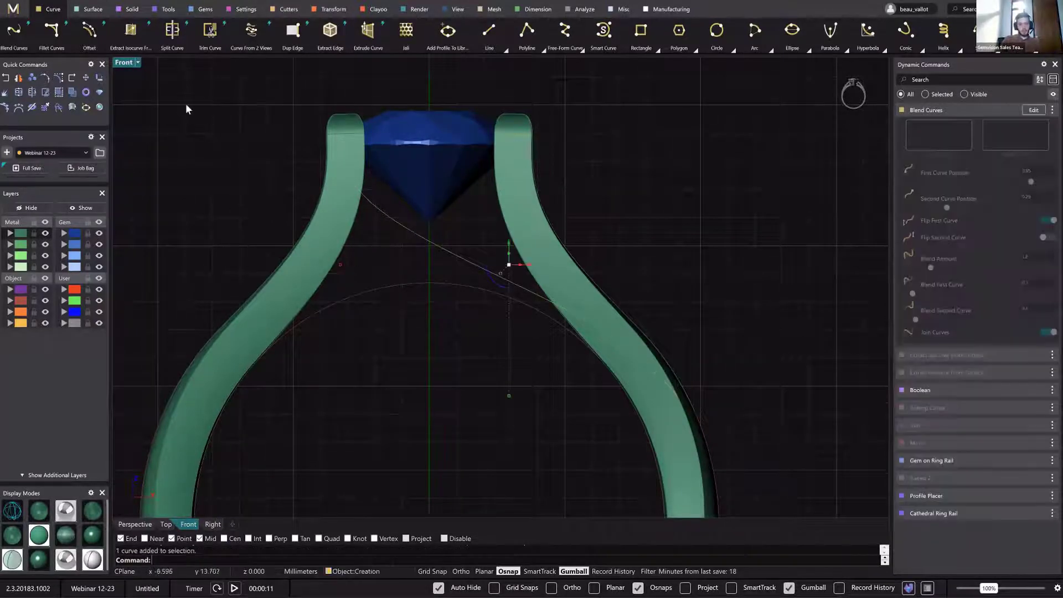
click(145, 525)
right_drag(422, 384, 551, 260)
right_drag(728, 405, 661, 305)
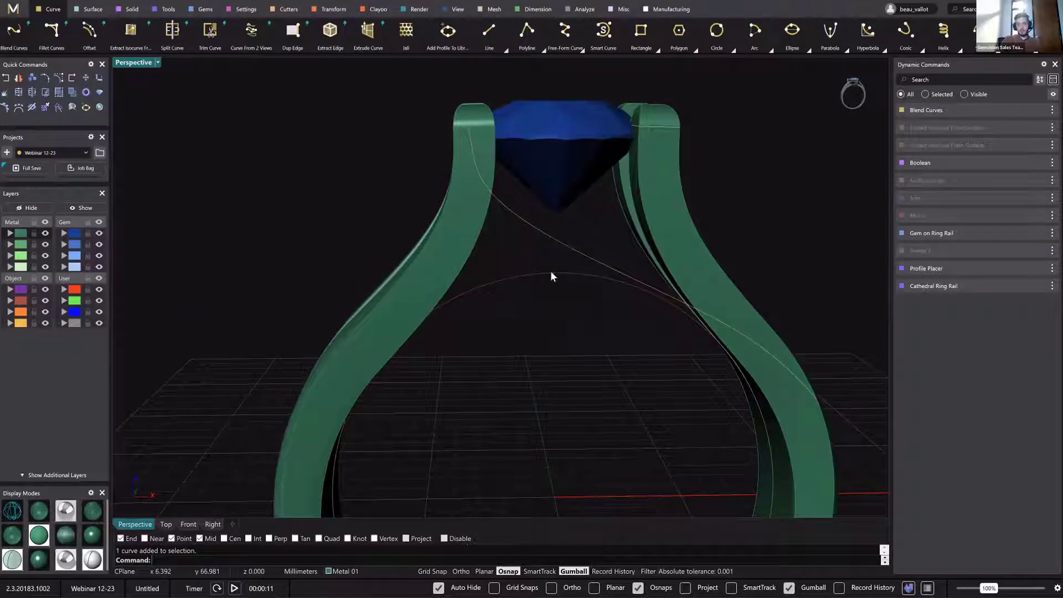
click(551, 273)
click(168, 10)
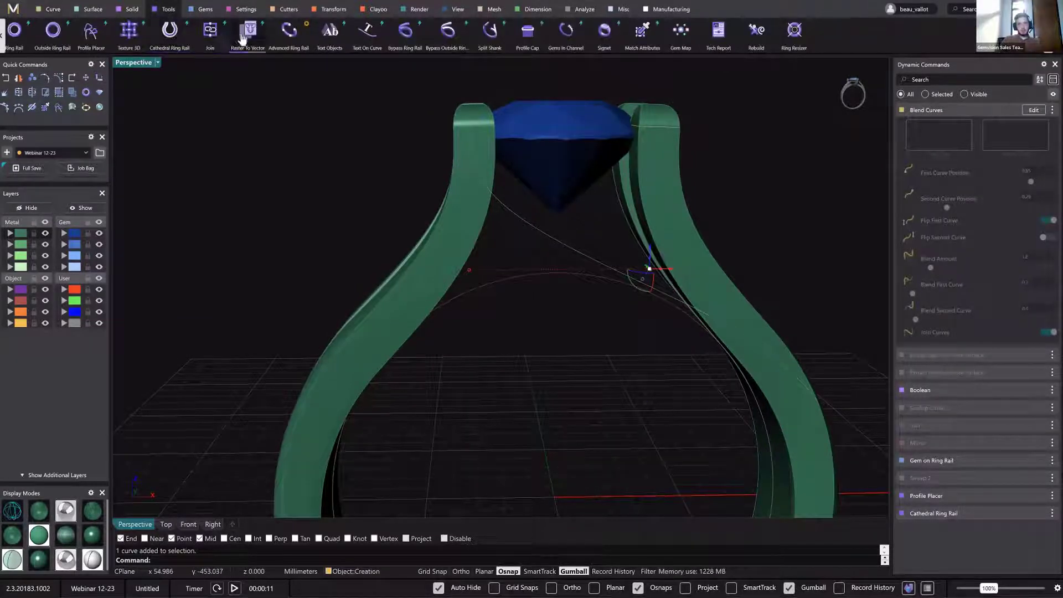
click(66, 37)
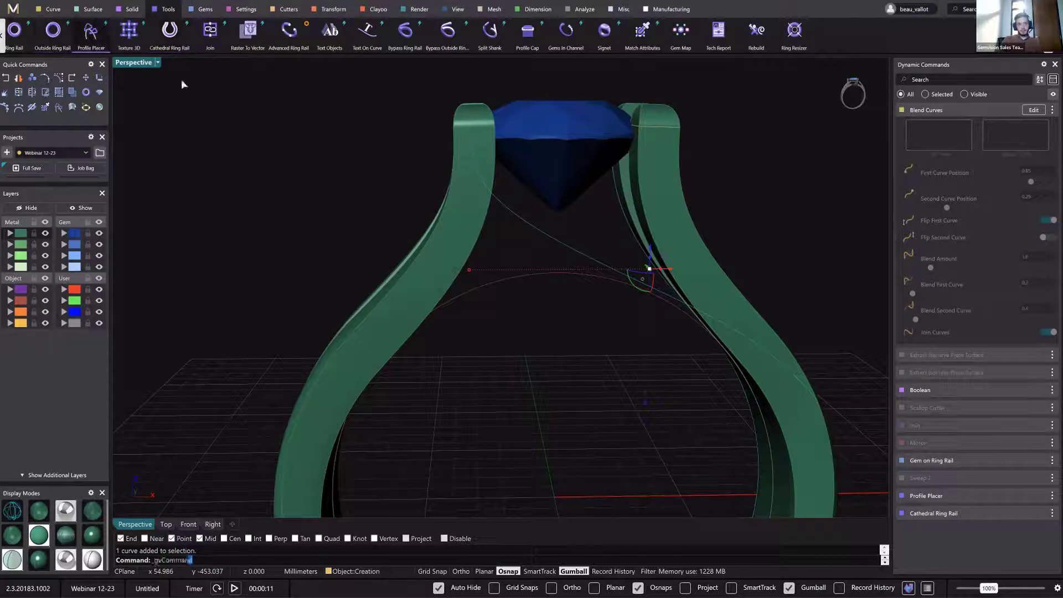
shift+right_drag(580, 312, 496, 273)
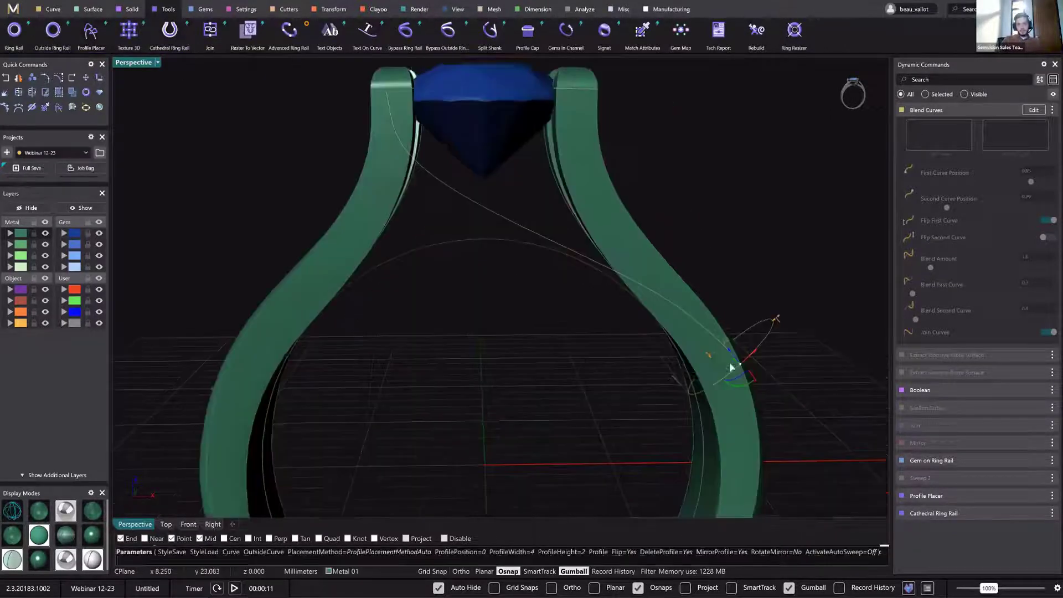
key(Left)
key(Left)
key(Left)
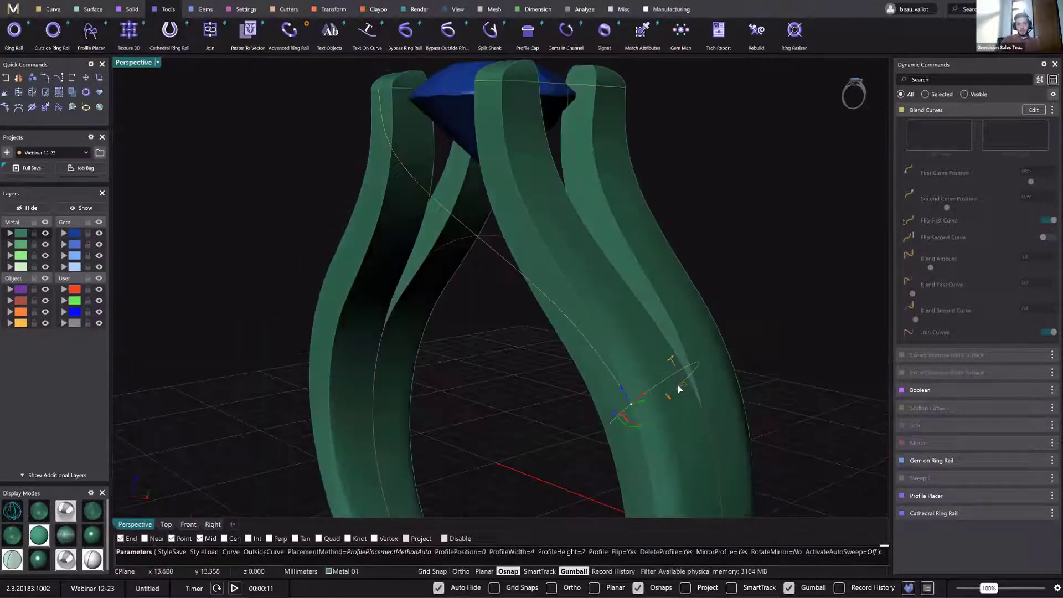
click(677, 389)
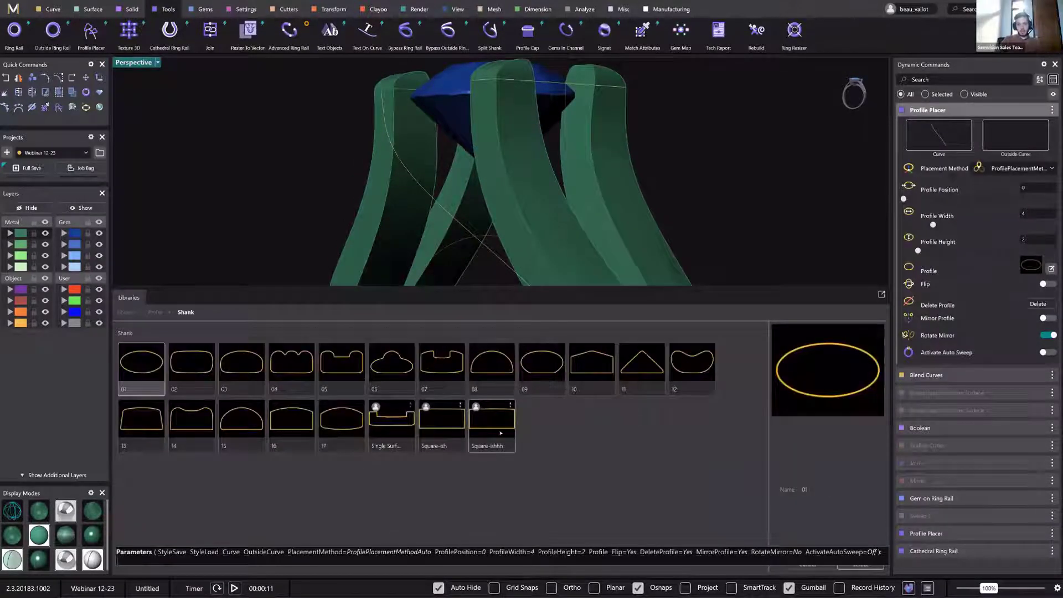
click(441, 419)
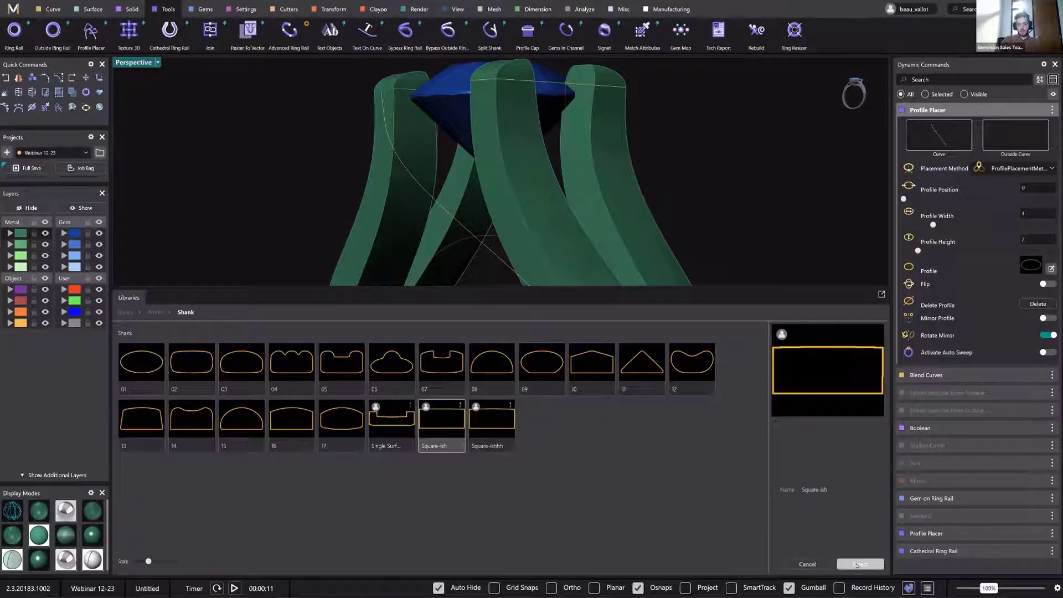
click(859, 563)
right_drag(709, 399, 741, 361)
drag(709, 330, 738, 358)
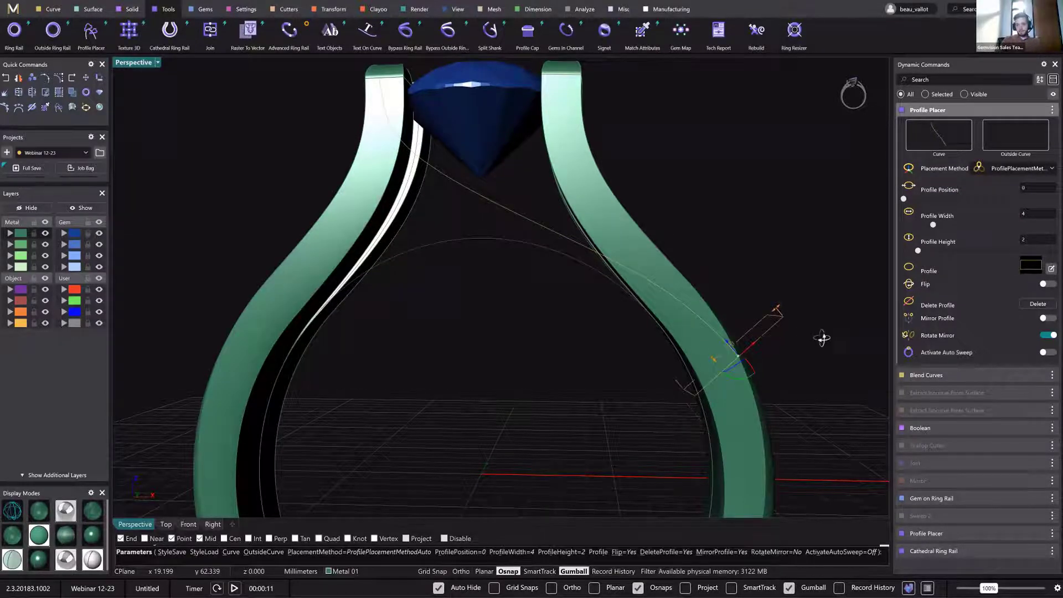
right_drag(812, 348, 683, 397)
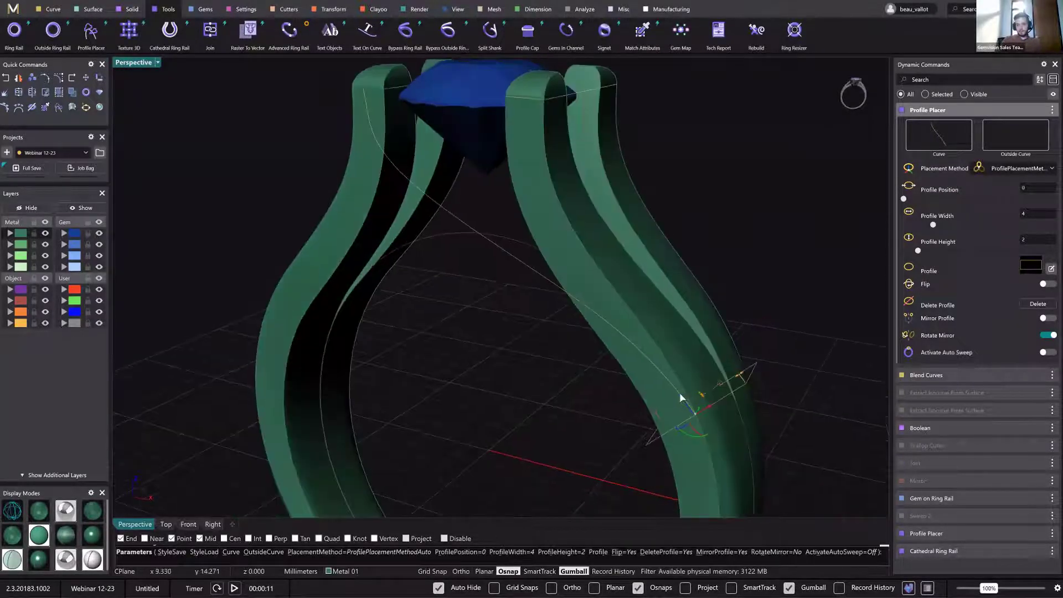
right_click(684, 398)
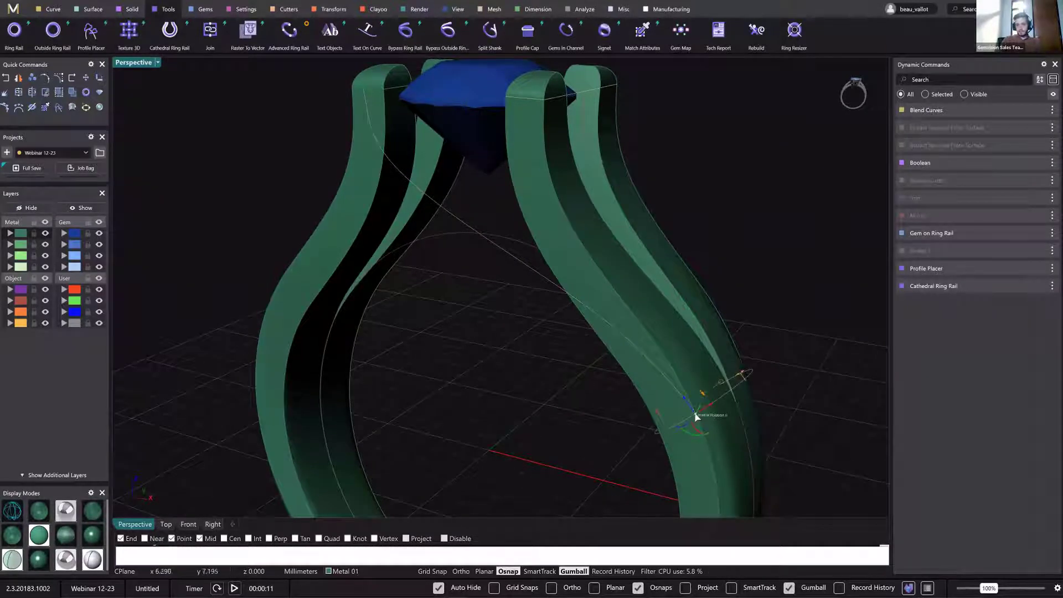
Try placing the Square-ish profile at about position 0.22 along the blended curve.
right_click(696, 419)
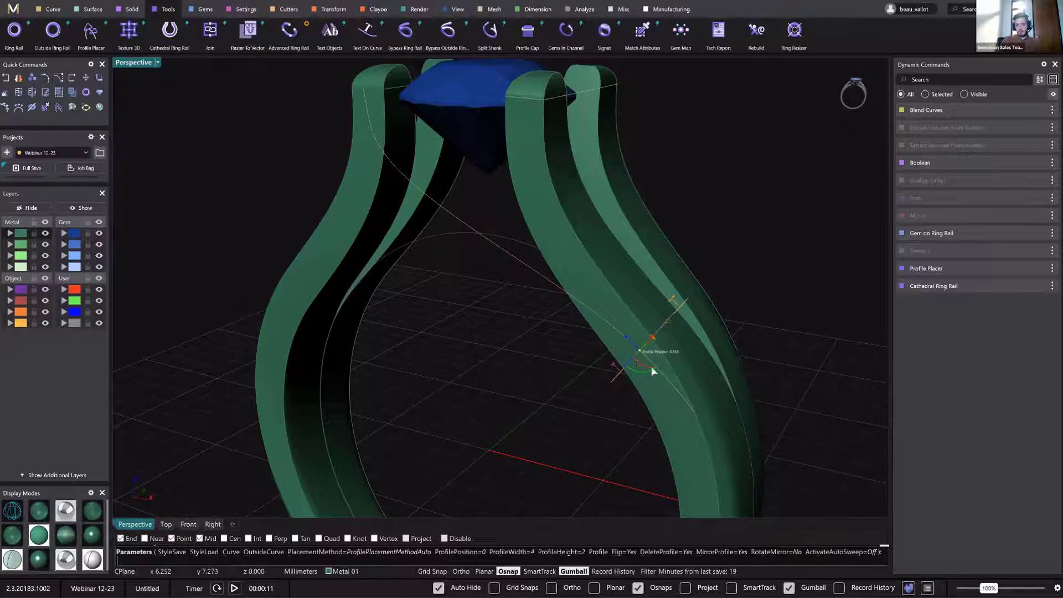
right_drag(669, 384, 658, 290)
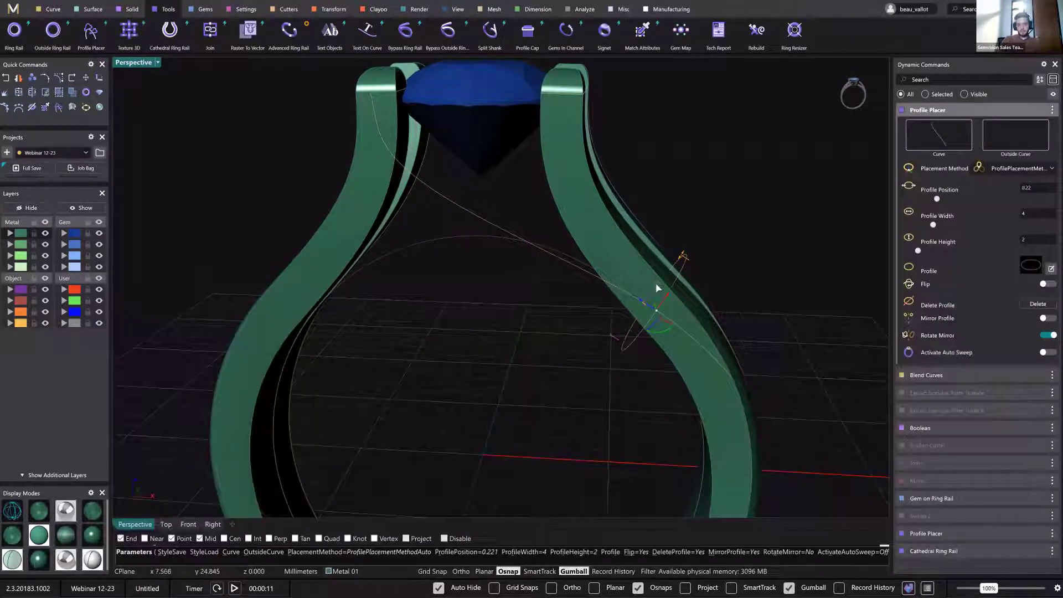
click(1040, 269)
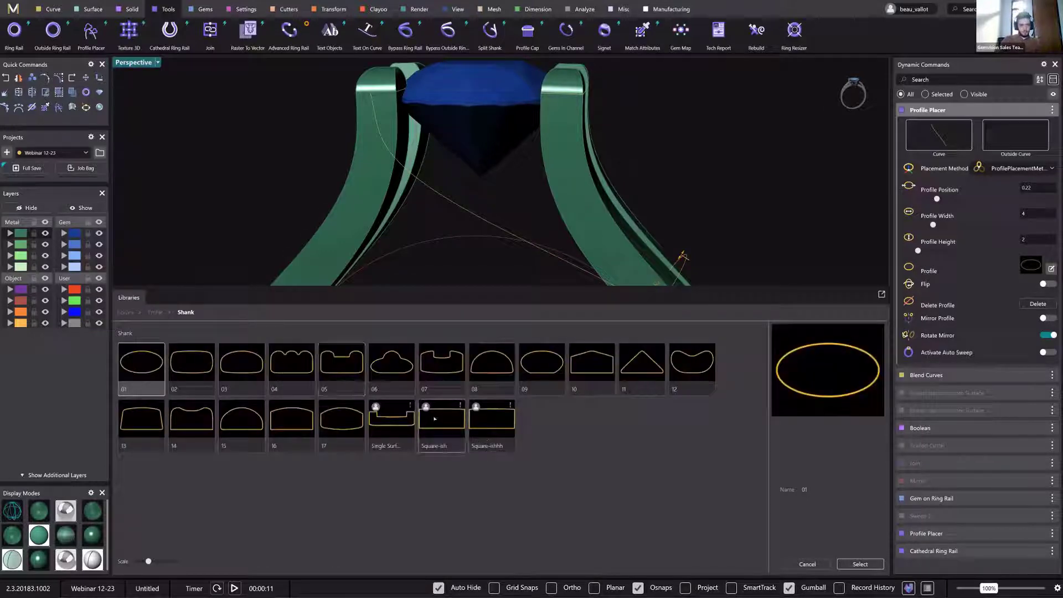
click(441, 419)
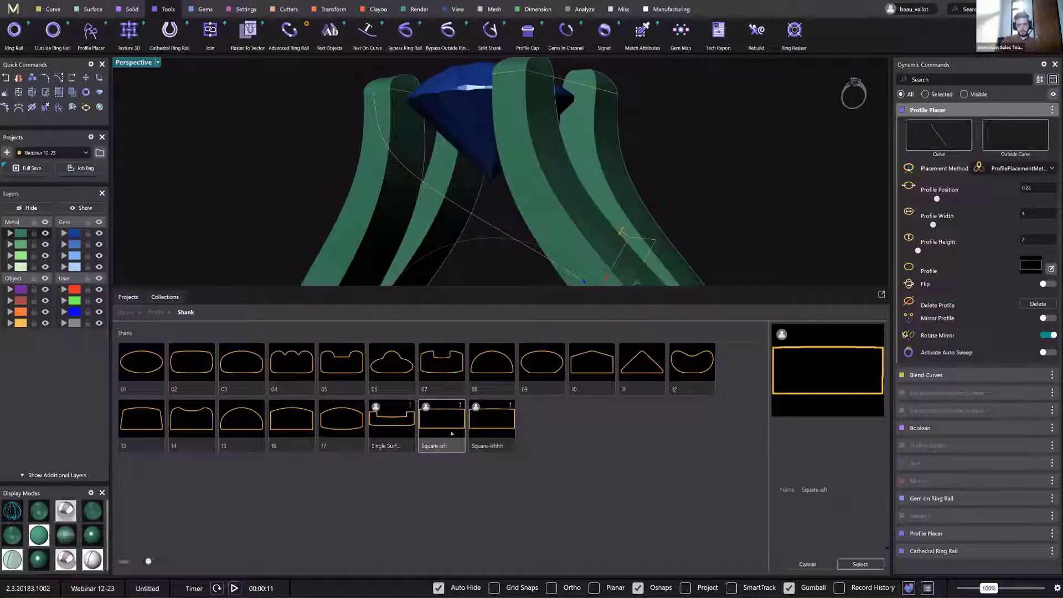
click(850, 568)
right_drag(745, 230, 715, 276)
right_drag(770, 298, 859, 300)
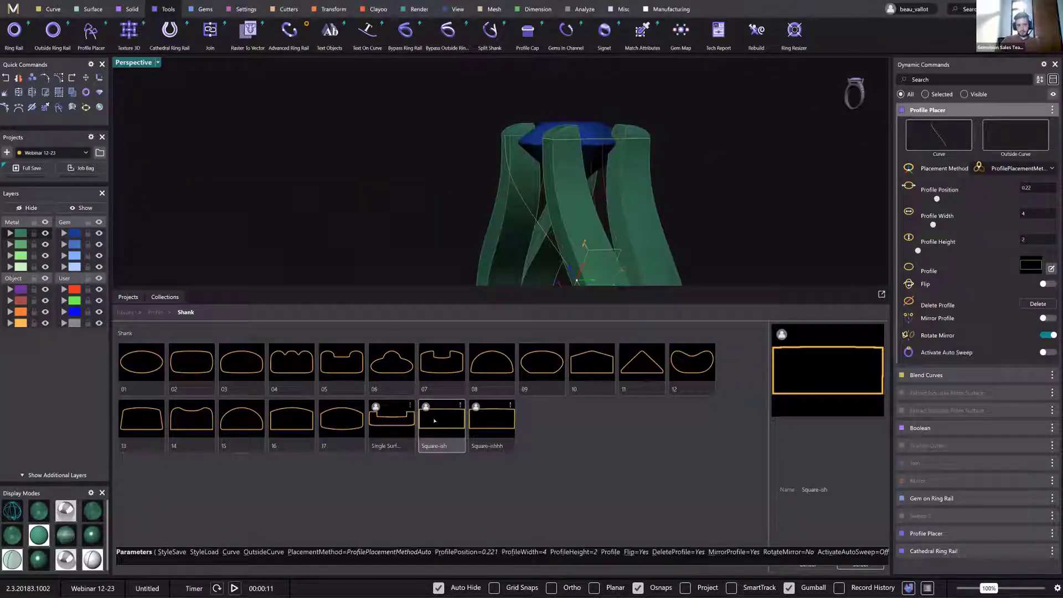
right_click(405, 184)
right_drag(439, 248, 511, 242)
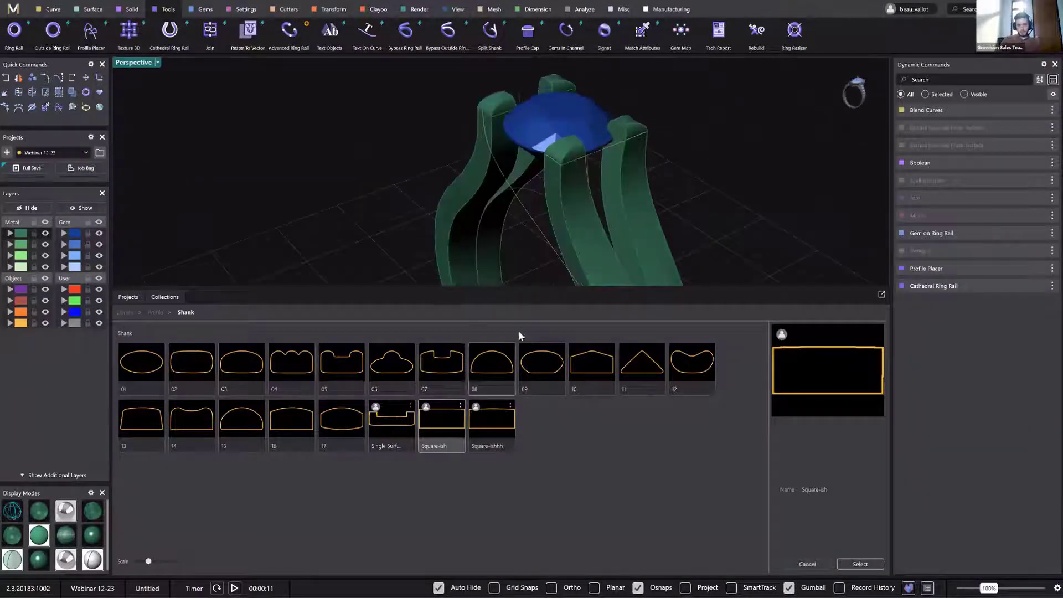
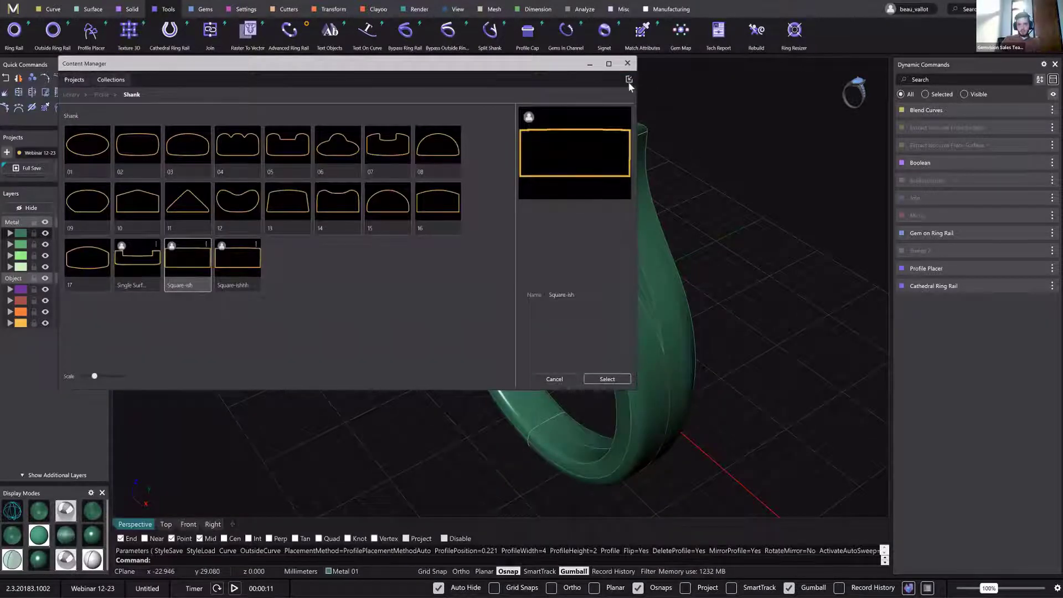
click(628, 81)
right_drag(724, 223, 743, 203)
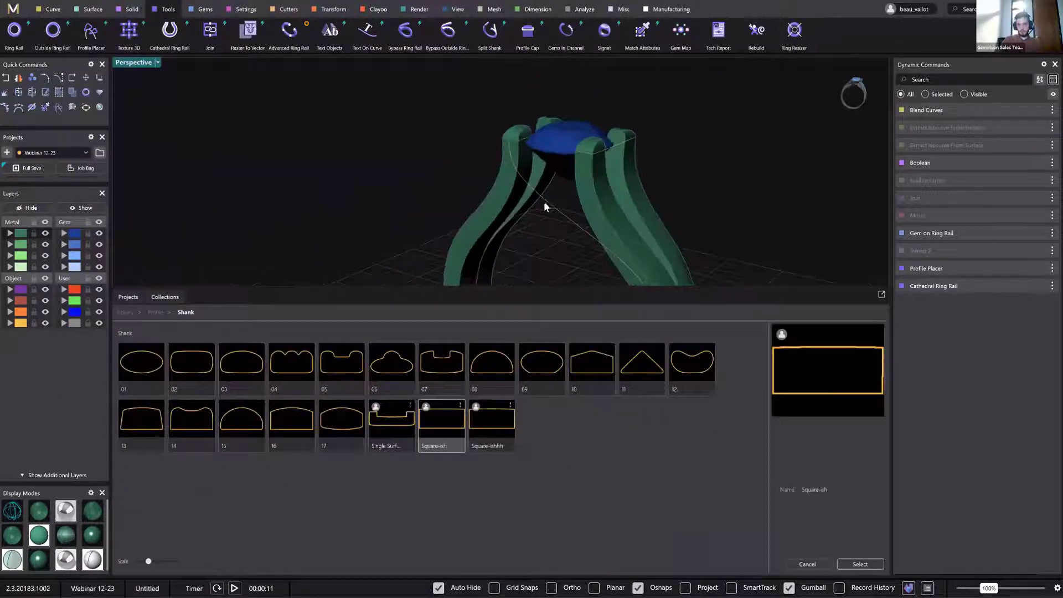
Start a Profile Placer on the blended curve and assign it the Square-ish shank profile.
click(547, 200)
key(Escape)
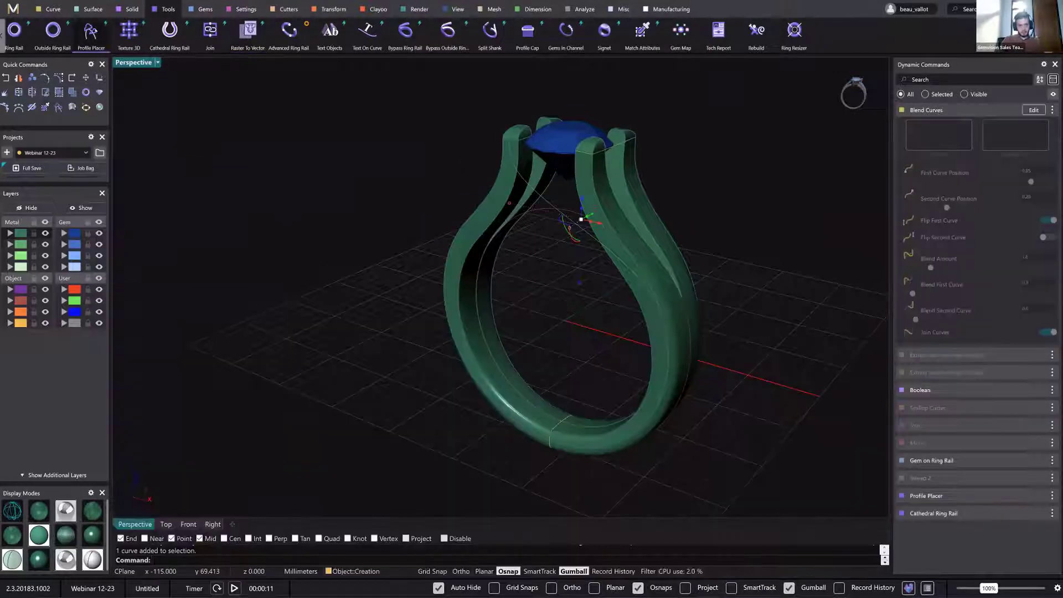
key(Return)
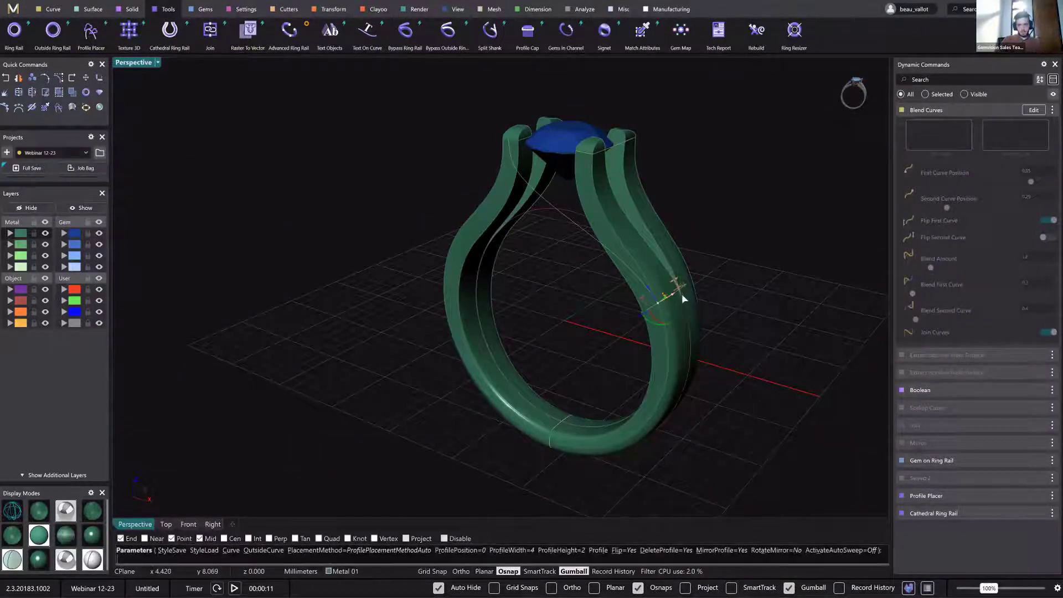
scroll(664, 286, up, 5)
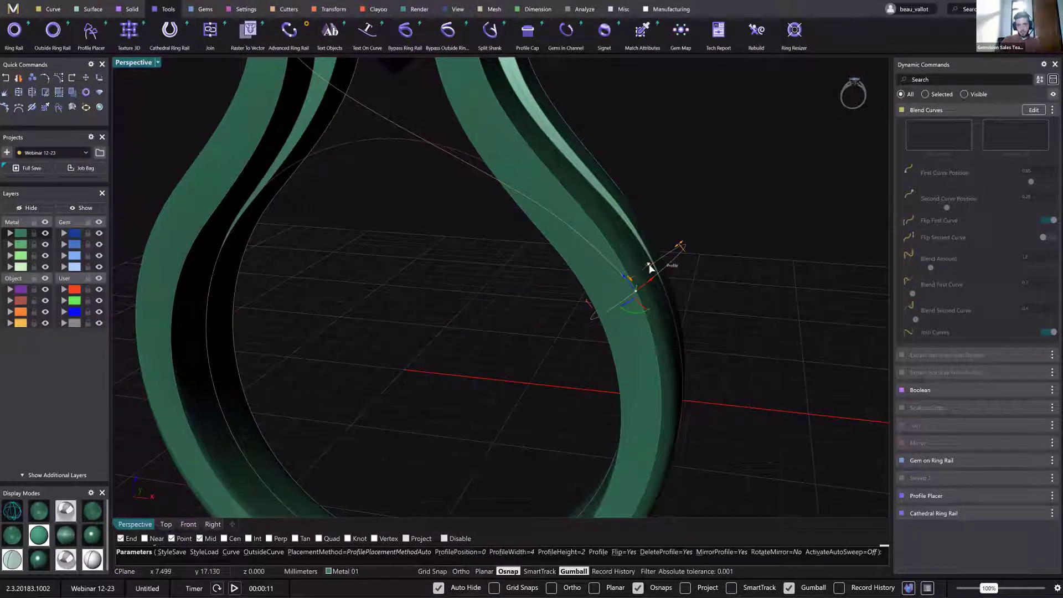
click(649, 267)
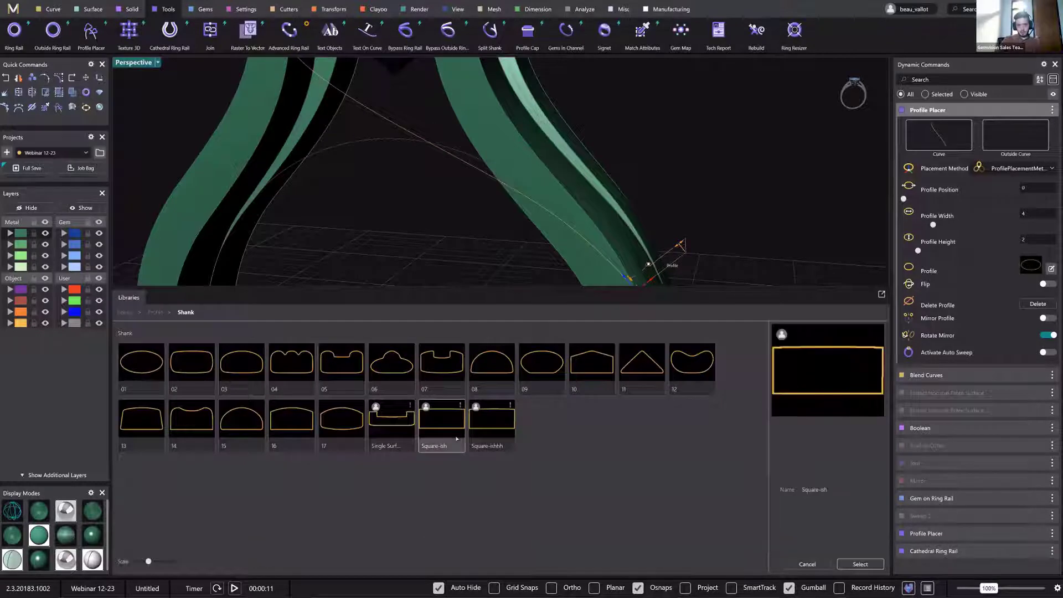
double_click(463, 423)
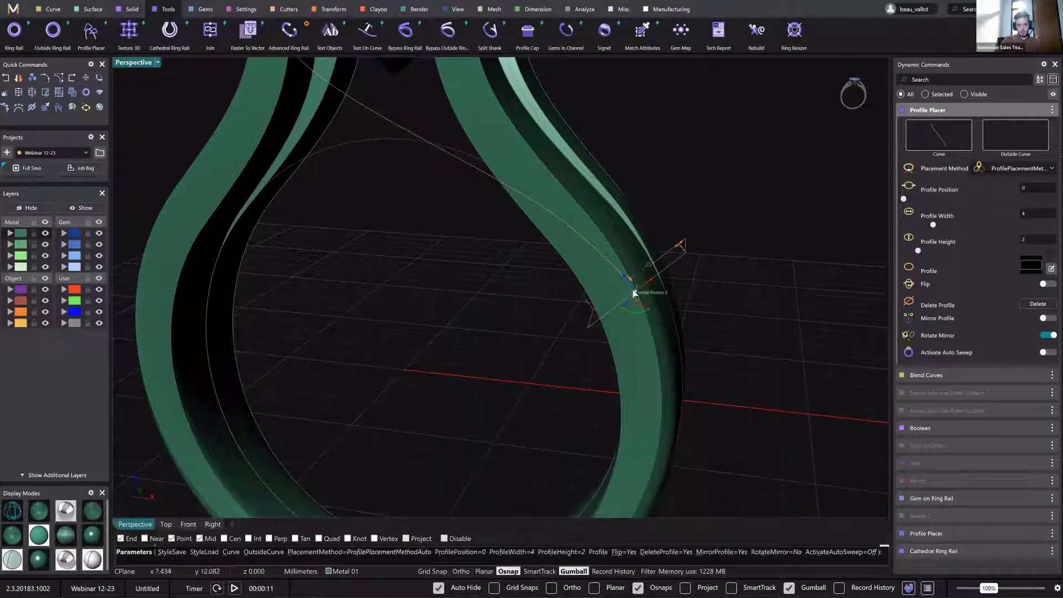
Move the profile to about position 0.2 along the curve and set its width to 1.7 mm.
drag(619, 282, 560, 231)
right_drag(602, 315, 548, 261)
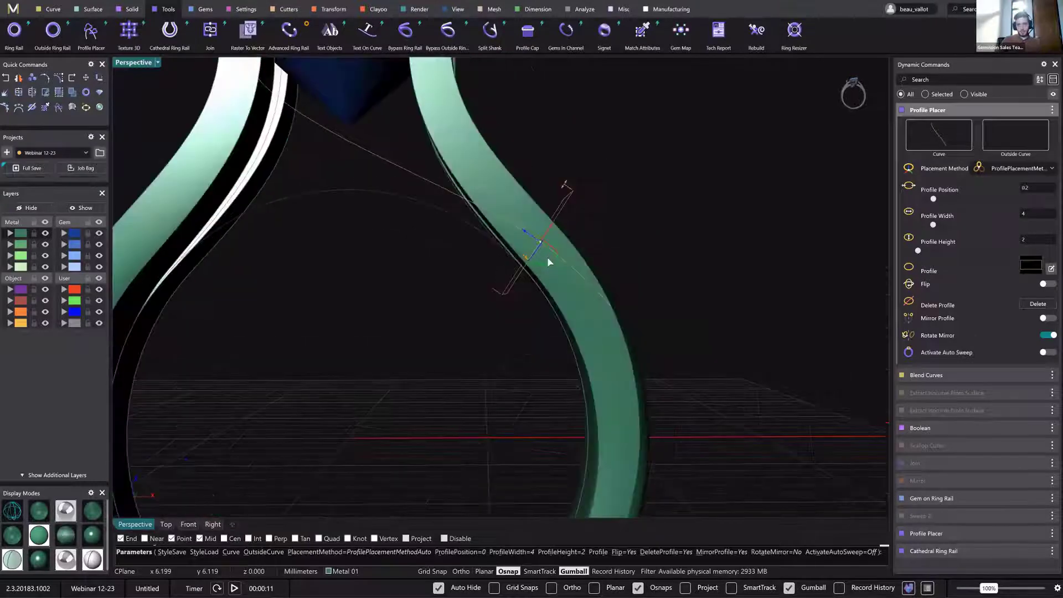
drag(543, 266, 546, 270)
drag(575, 189, 529, 321)
right_drag(529, 330, 570, 351)
scroll(505, 289, up, 5)
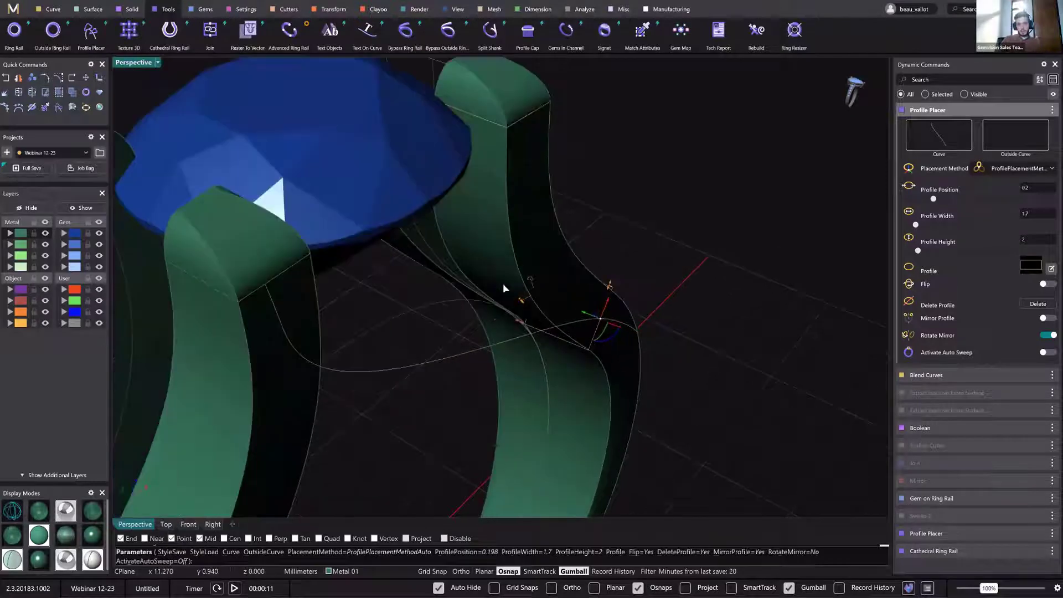
Set the profile's height to 0.8 mm and its width to 1.5 mm.
drag(494, 312, 562, 334)
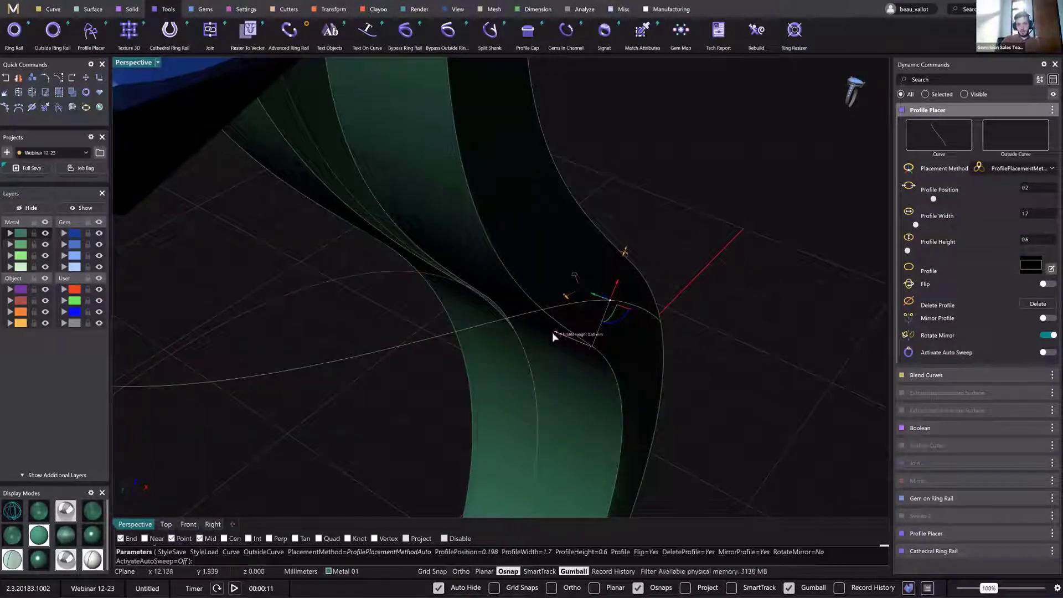
right_drag(590, 354, 692, 392)
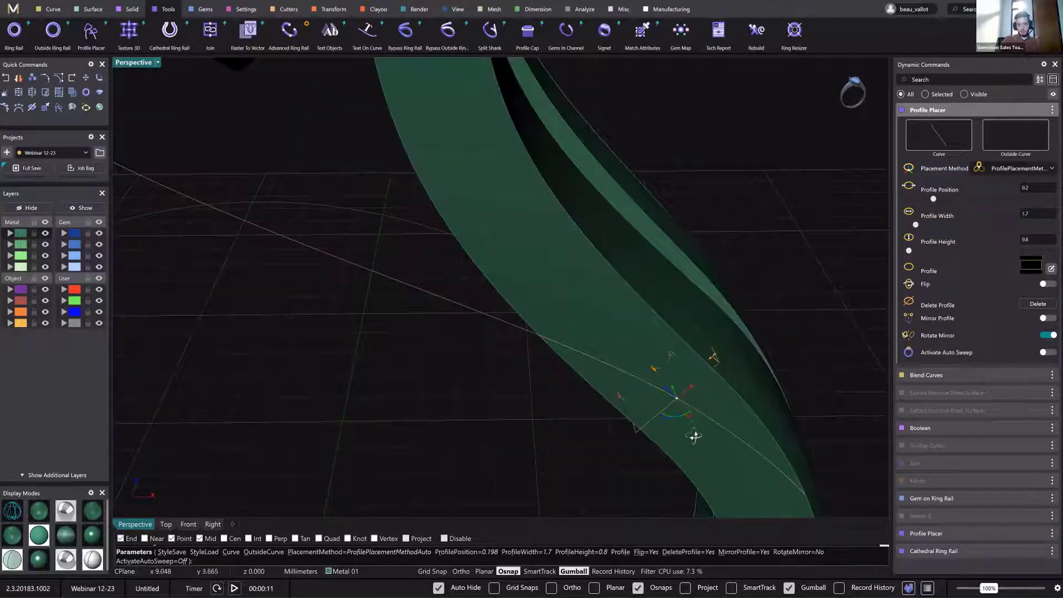
right_drag(692, 434, 723, 365)
drag(720, 372, 715, 379)
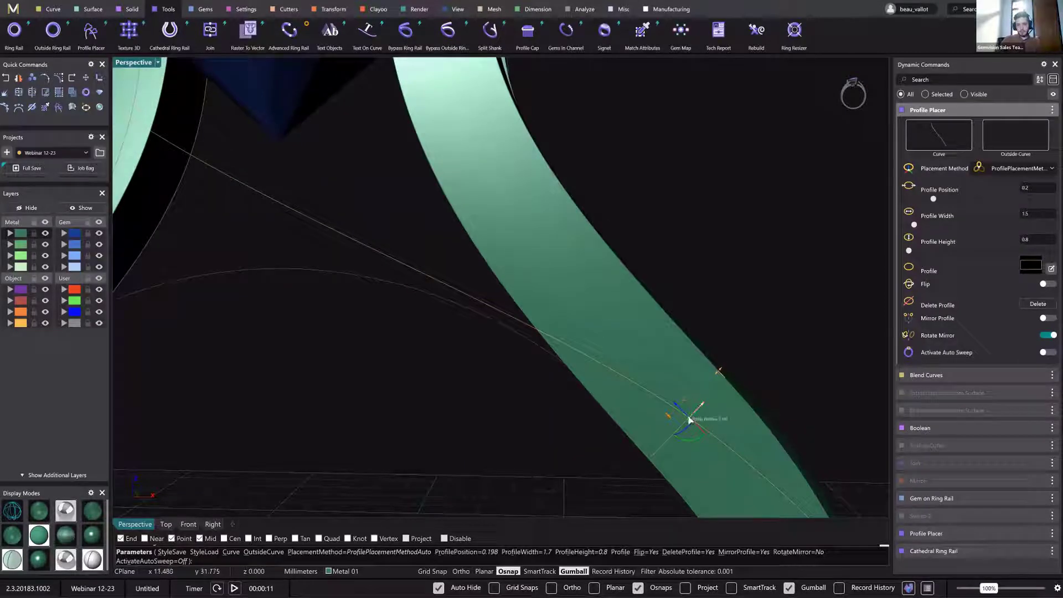
Adjust the placement and tilt of the profile at position 0.2 so it follows the shank's outer side.
mouse_move(689, 417)
mouse_down()
mouse_move(674, 406)
mouse_move(685, 415)
mouse_up()
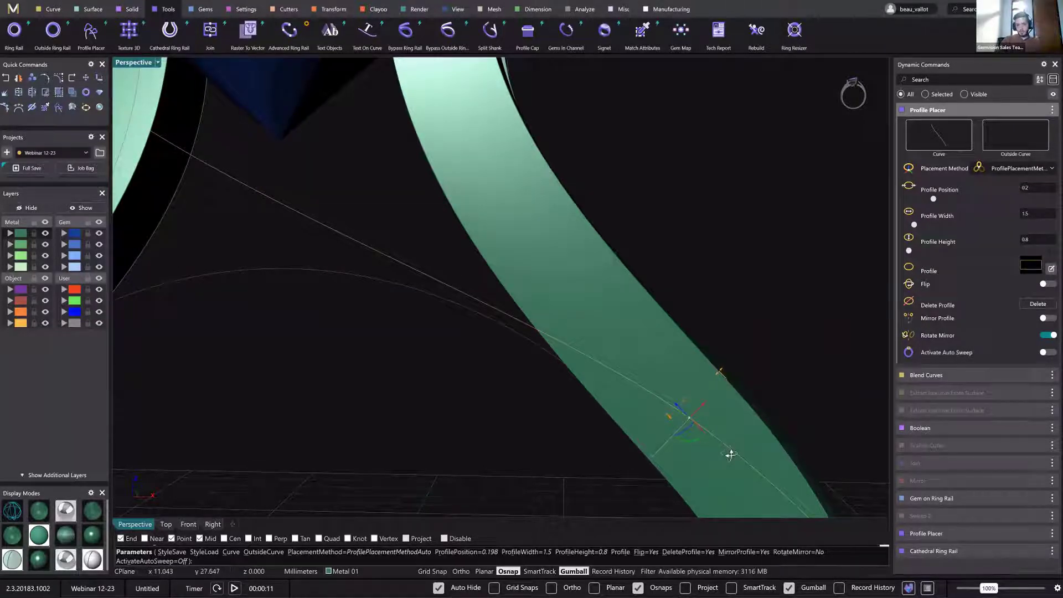
right_drag(730, 453, 540, 263)
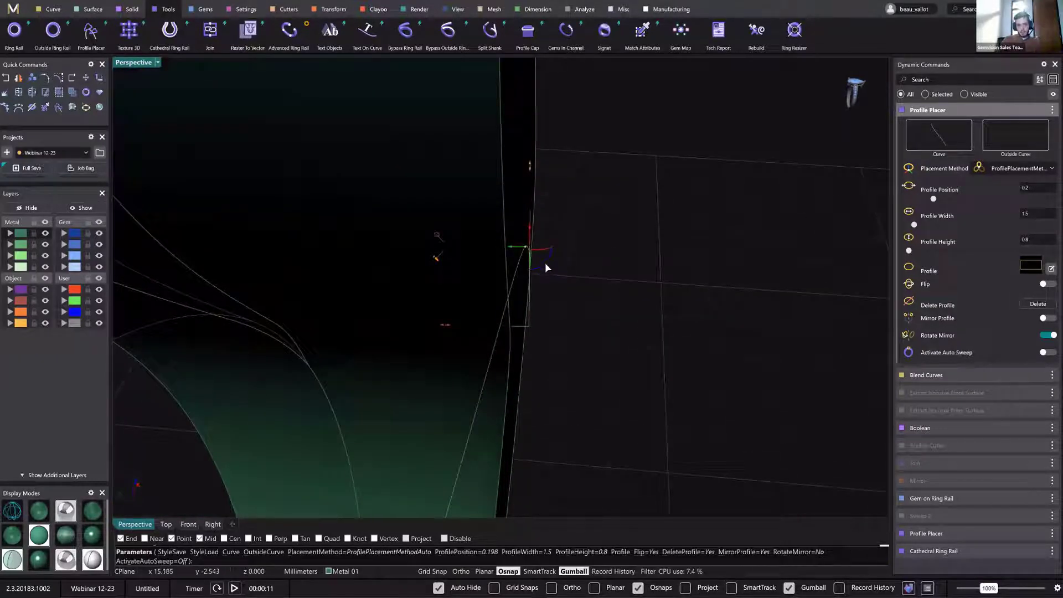
drag(544, 263, 508, 251)
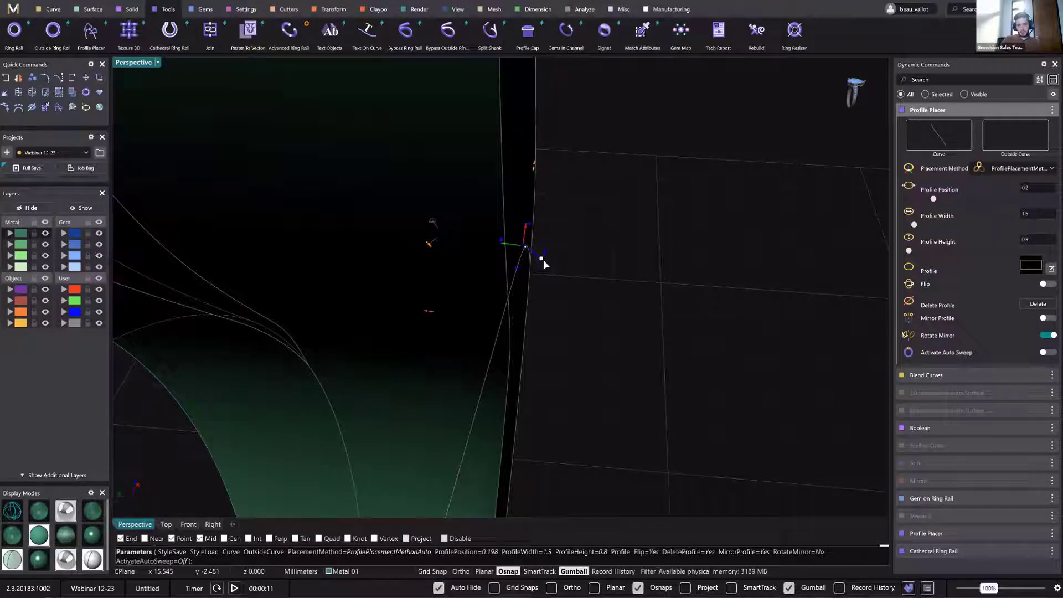
right_drag(637, 329, 388, 327)
Add a second profile at about position 0.97, near the top of the opposite shoulder, and set its width to 1.2 mm.
key(ctrl+alt+w)
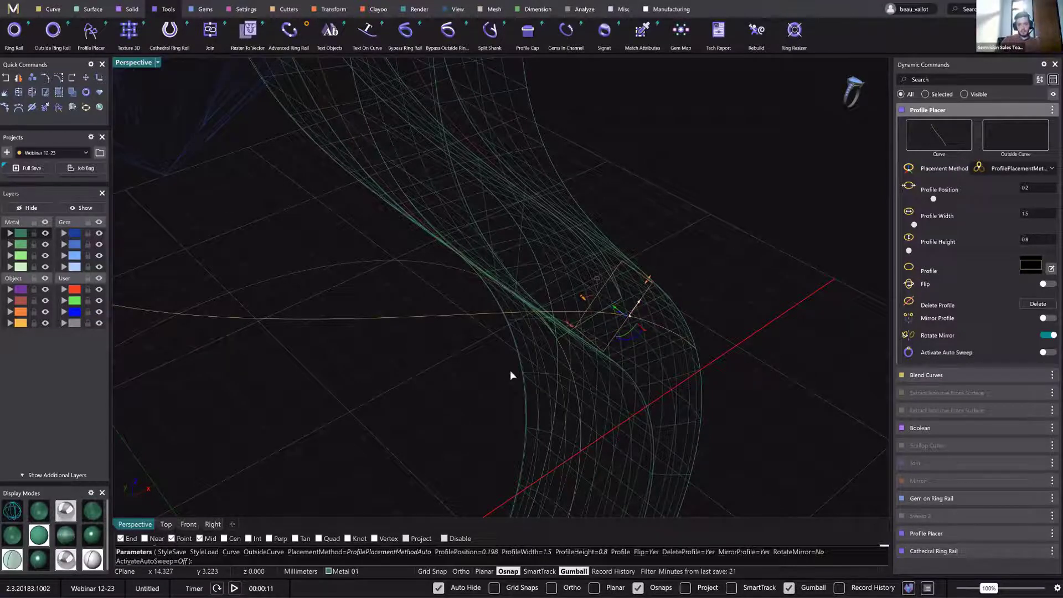
scroll(482, 263, down, 2)
scroll(478, 271, down, 2)
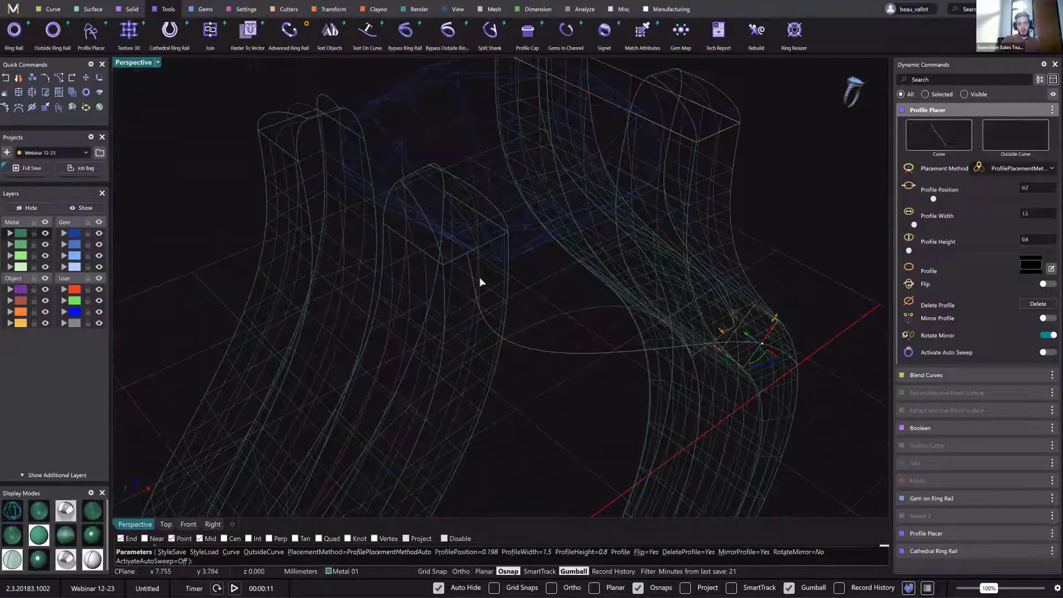
click(479, 275)
right_drag(517, 296, 515, 293)
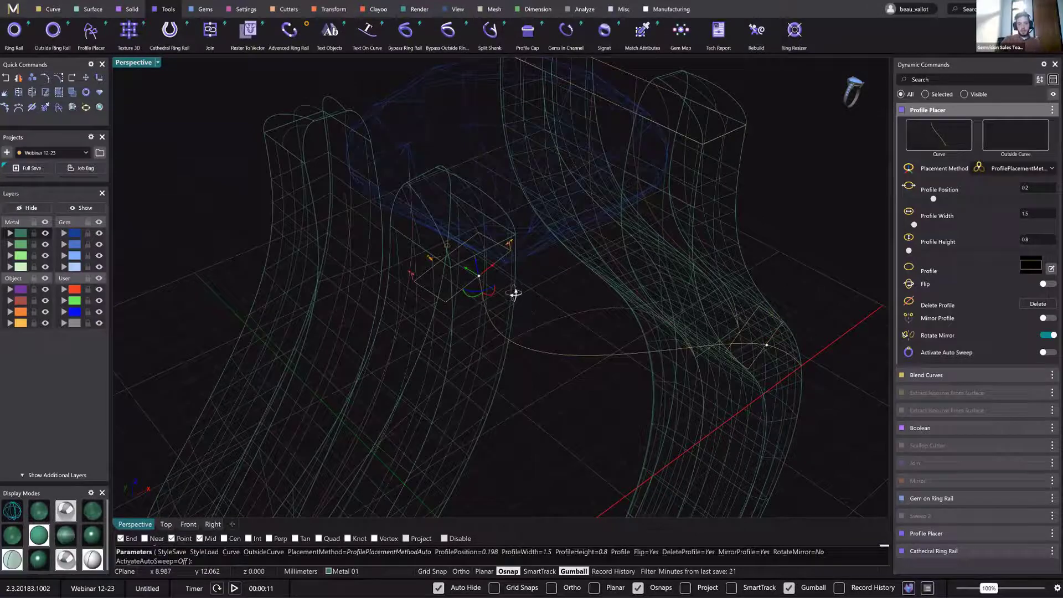
right_drag(380, 186, 383, 279)
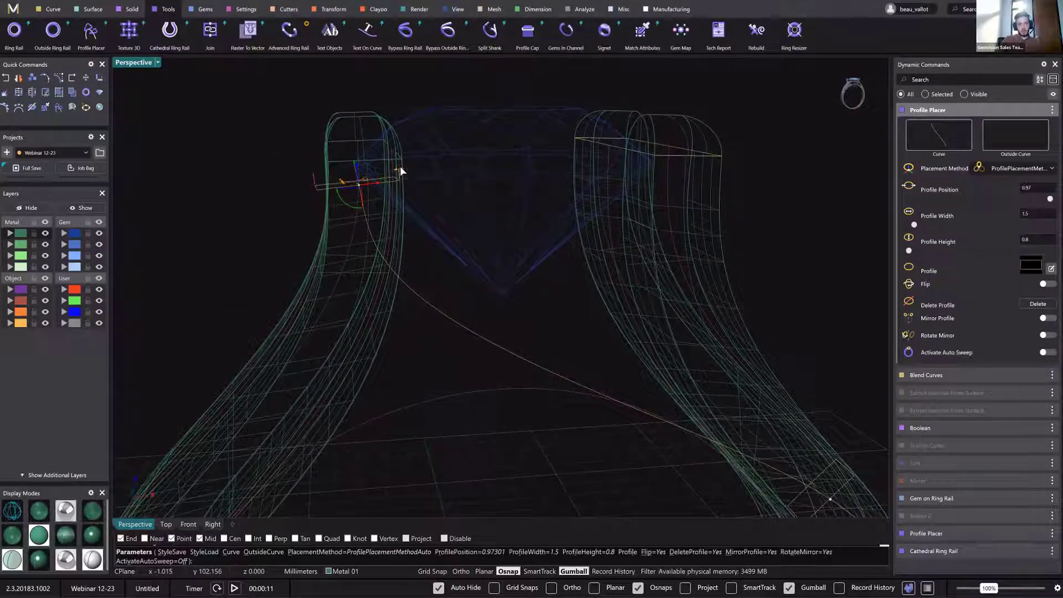
drag(399, 169, 377, 189)
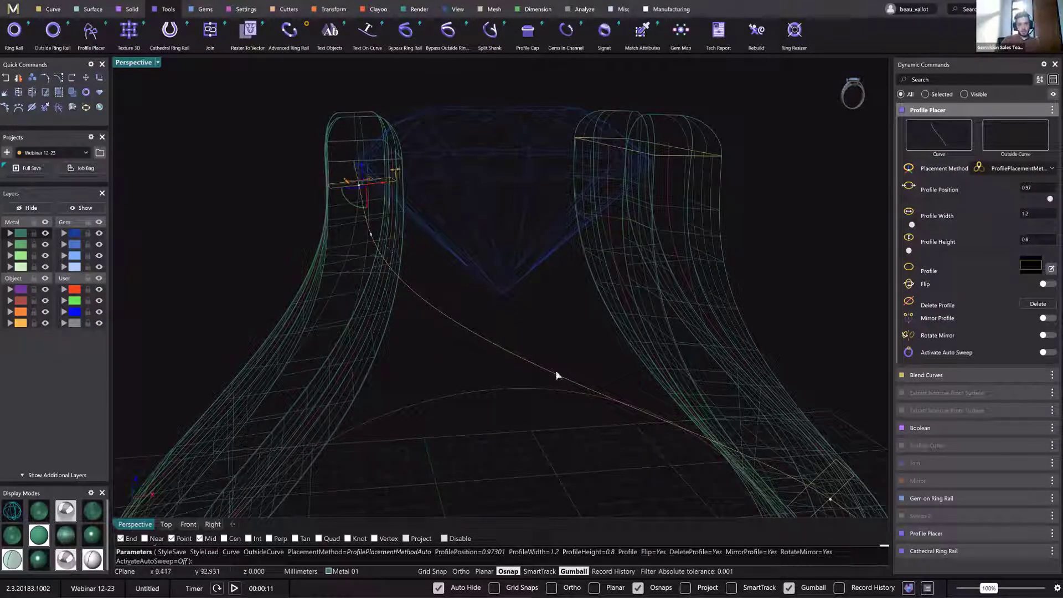
Activate auto sweep on the Profile Placer to build the crossing strut between the two shoulders.
right_drag(556, 376, 503, 359)
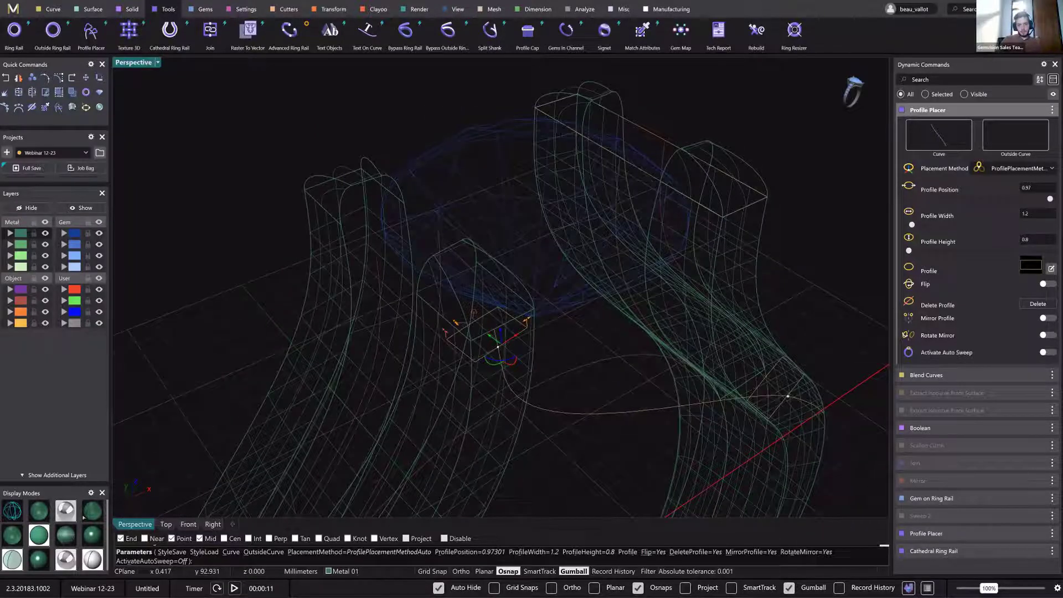
scroll(500, 357, up, 3)
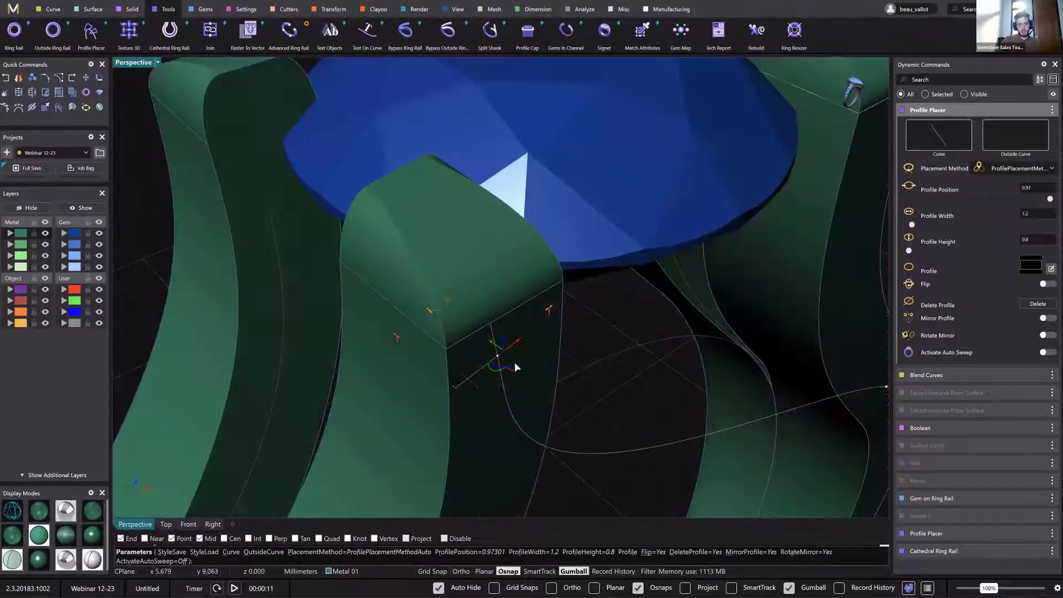
right_drag(535, 379, 537, 356)
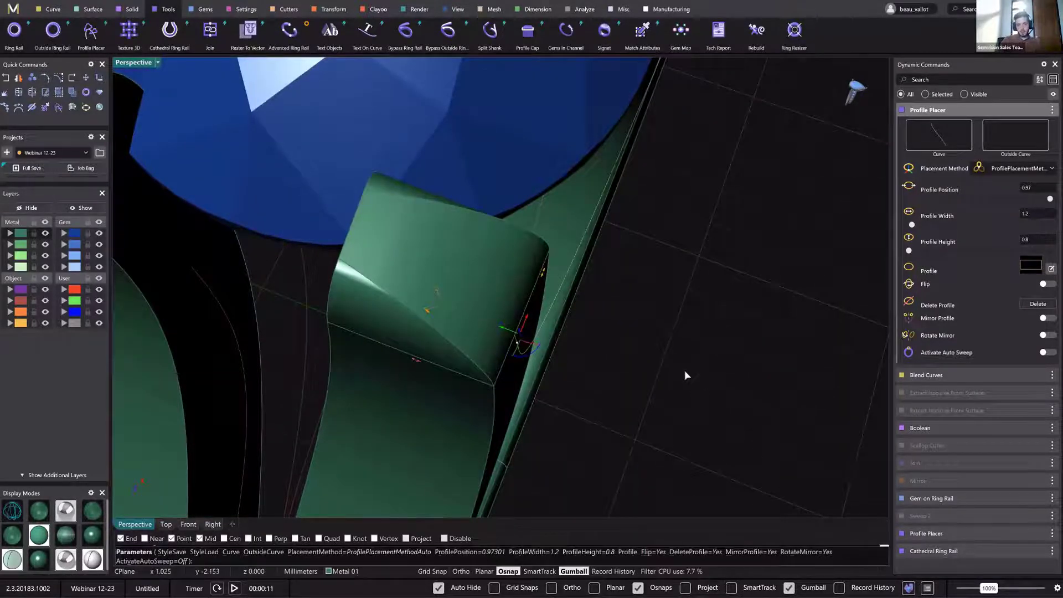
right_drag(686, 374, 600, 320)
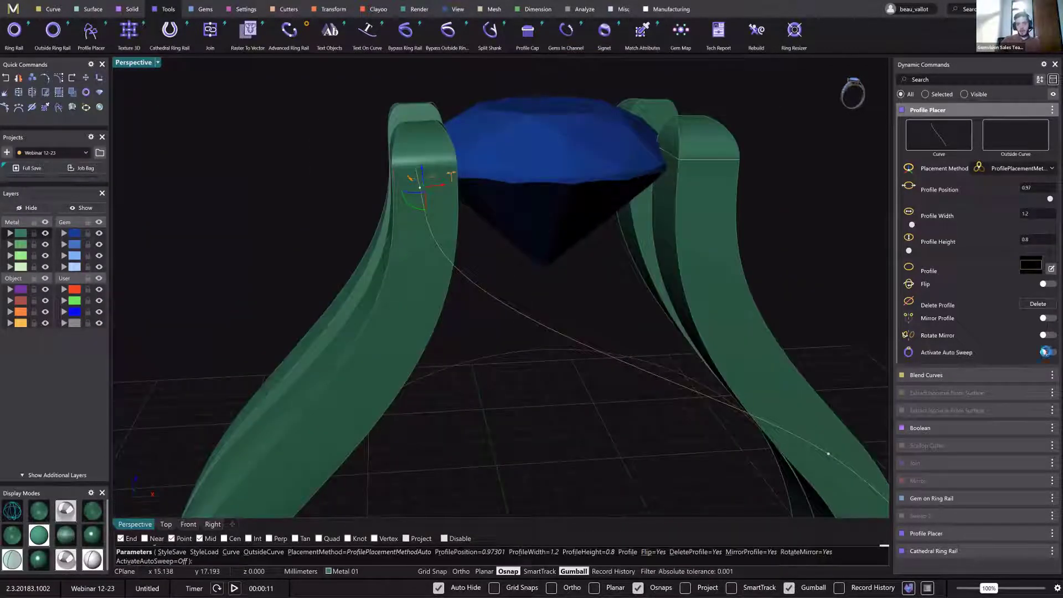
click(1045, 352)
scroll(681, 315, up, 2)
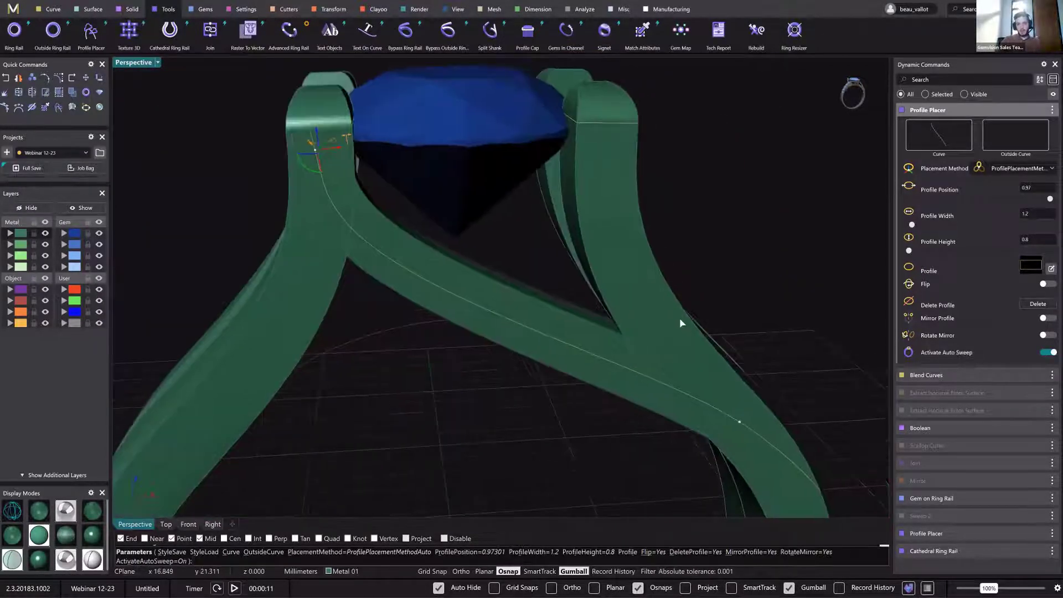
scroll(680, 319, down, 3)
mouse_move(680, 320)
right_down()
mouse_move(672, 304)
mouse_move(671, 322)
mouse_move(671, 312)
mouse_move(633, 331)
mouse_move(674, 325)
right_up()
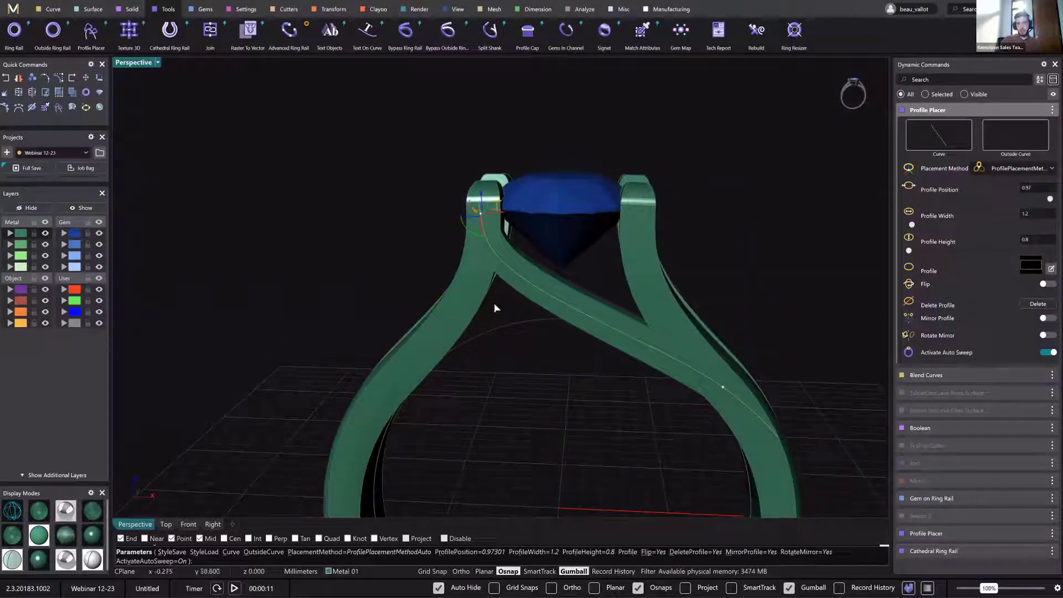
Add a middle profile at about position 0.66, shift it outward from the ring, and finish the Profile Placer.
click(563, 306)
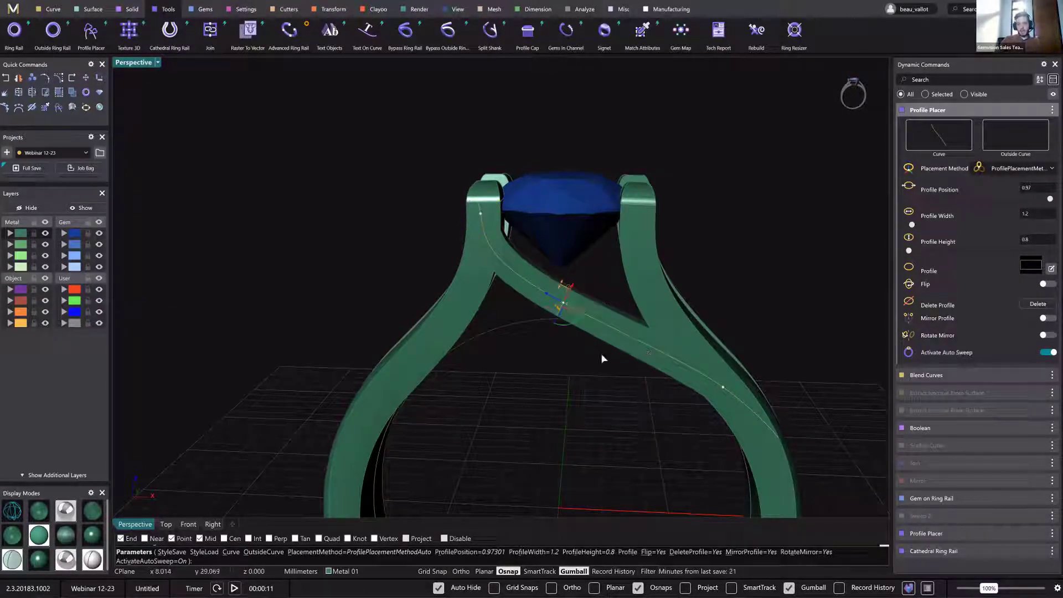
right_drag(604, 359, 546, 362)
scroll(546, 336, up, 5)
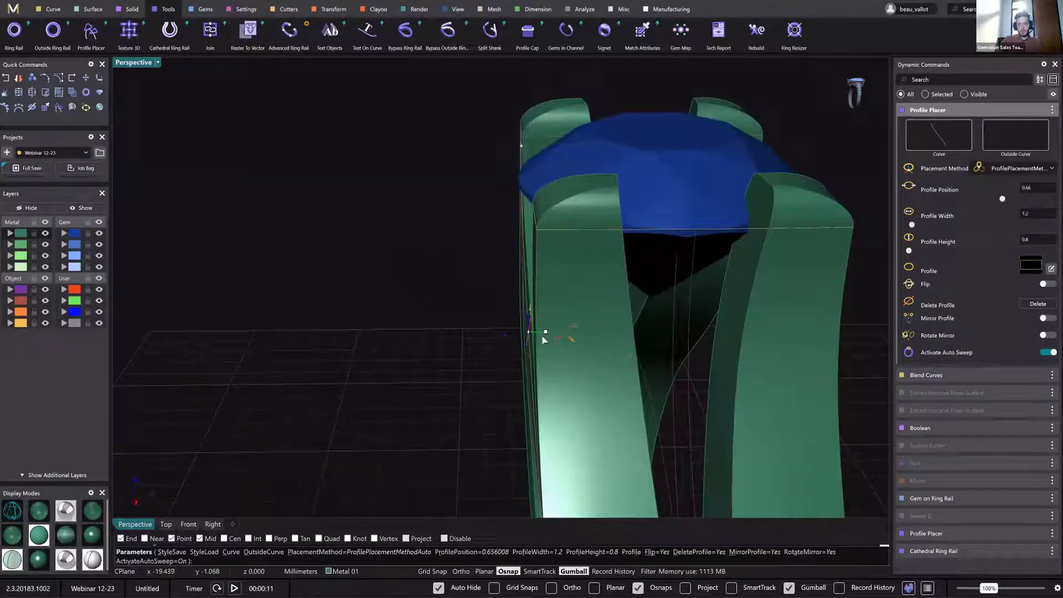
drag(543, 335, 524, 384)
right_drag(552, 376, 607, 354)
scroll(522, 379, down, 3)
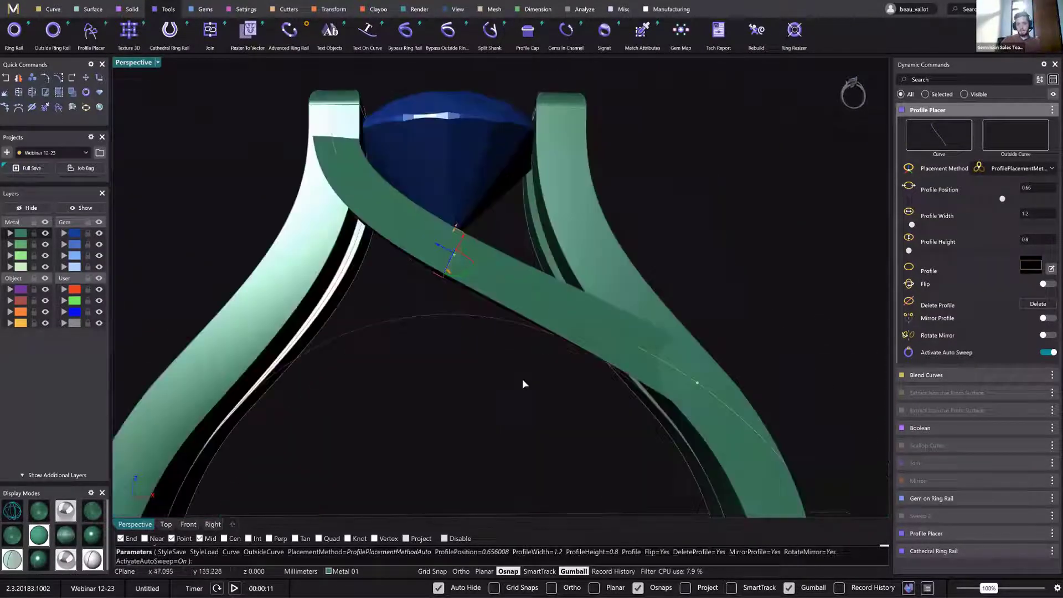
right_drag(503, 421, 501, 404)
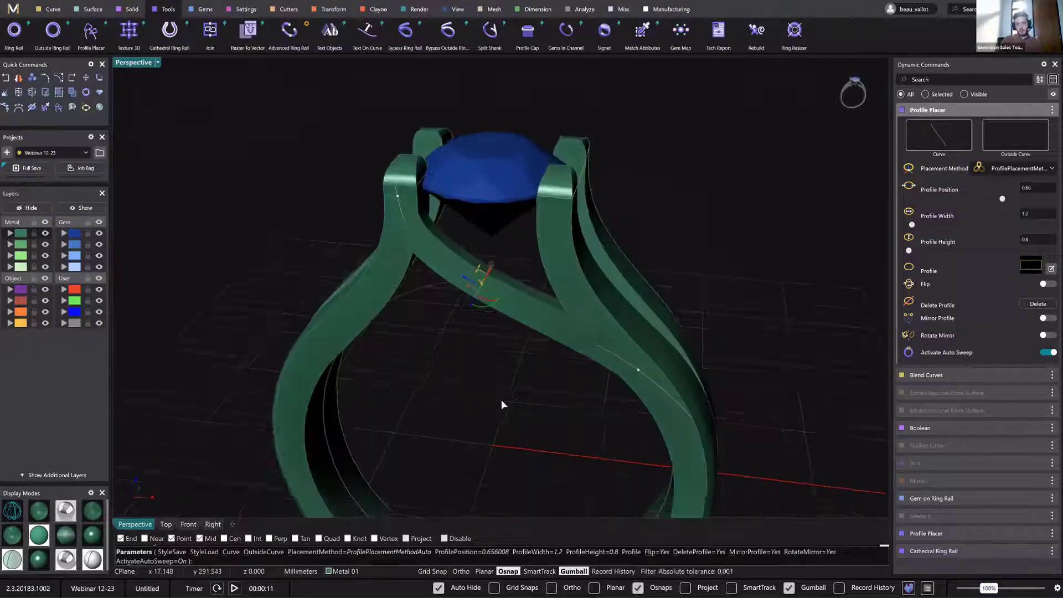
right_click(515, 394)
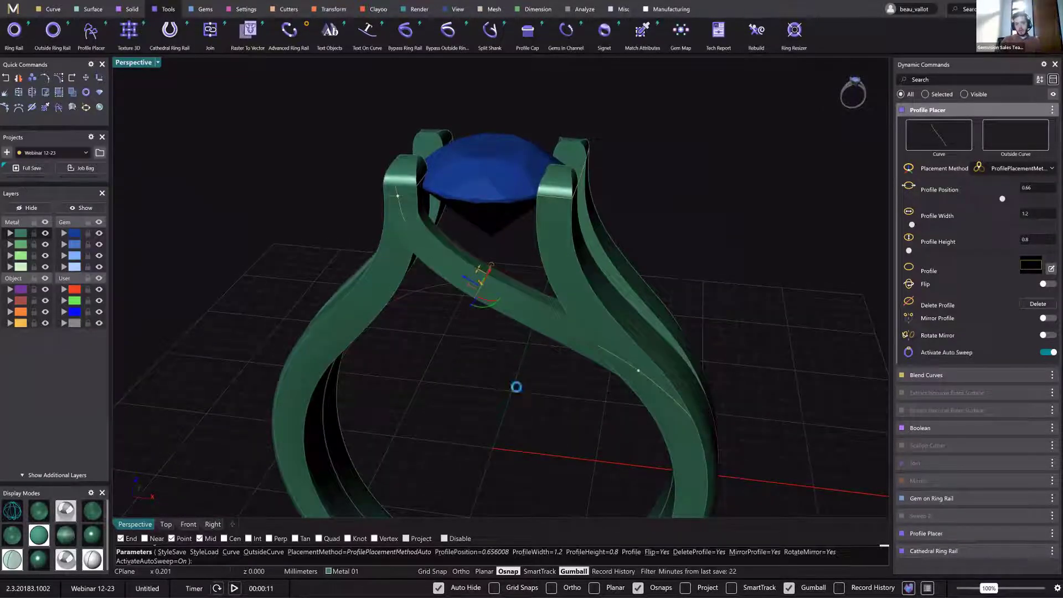
Mirror the blended curve and its end profile curves to the opposite shoulders with Y Mirror on.
click(669, 390)
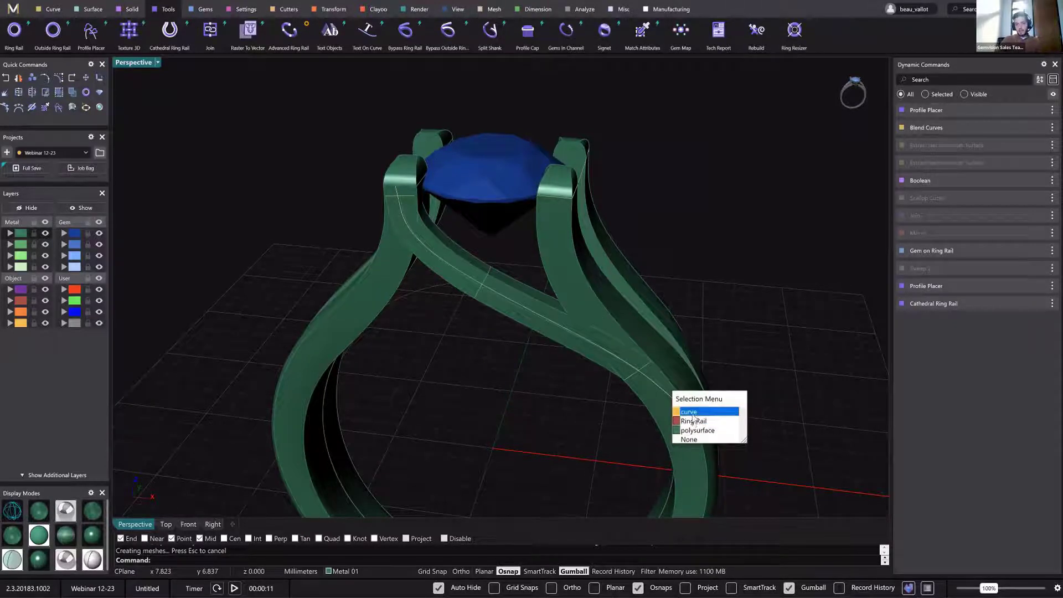
click(692, 412)
drag(523, 435, 655, 326)
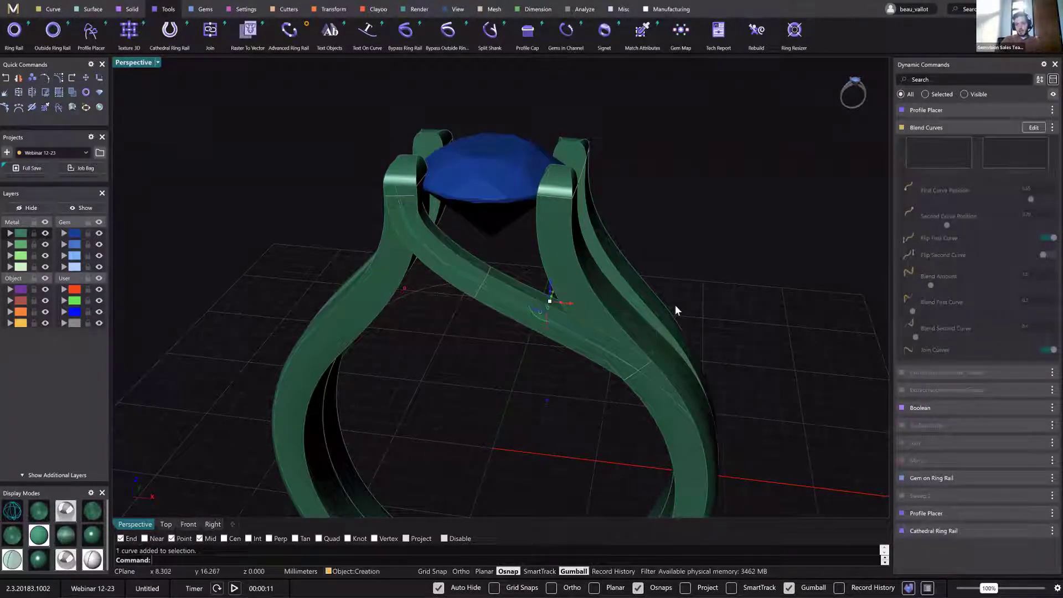
drag(275, 113, 466, 215)
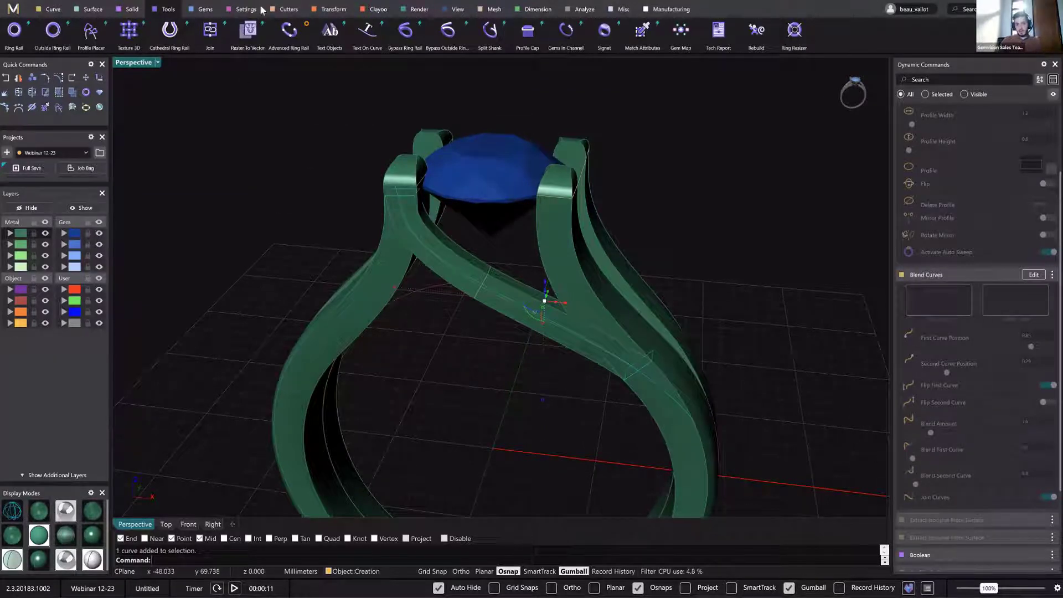
click(334, 9)
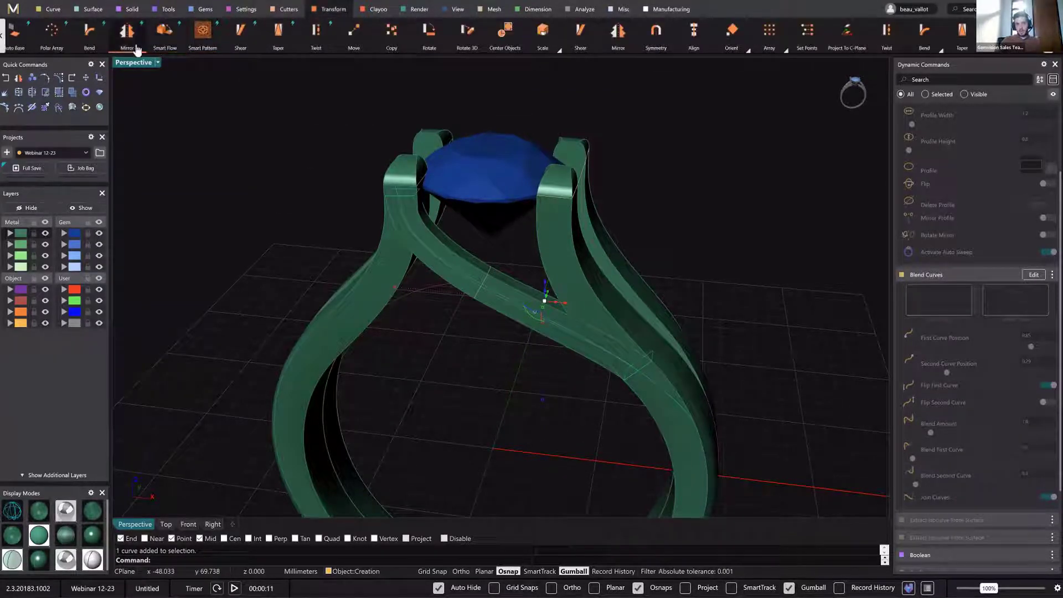
click(136, 50)
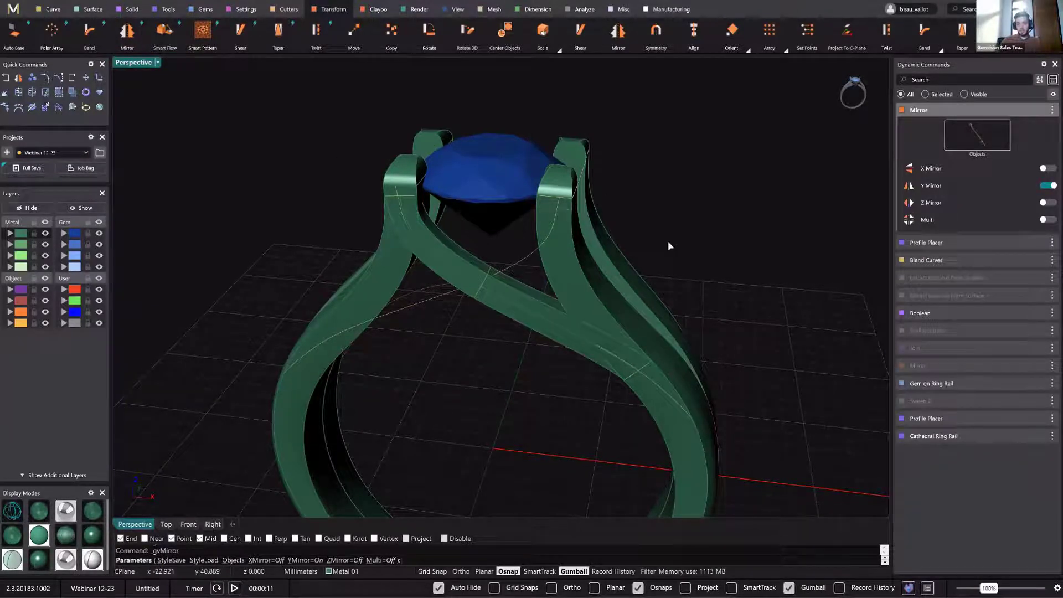
right_drag(433, 391, 444, 314)
right_click(433, 391)
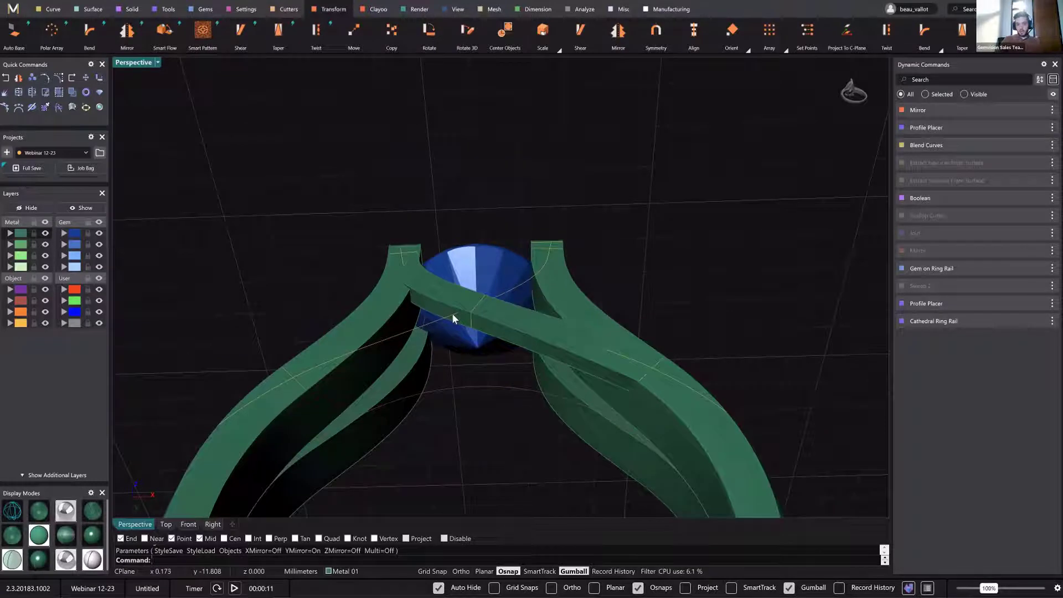
Start a Profile Placer on the mirrored blended curve.
click(451, 313)
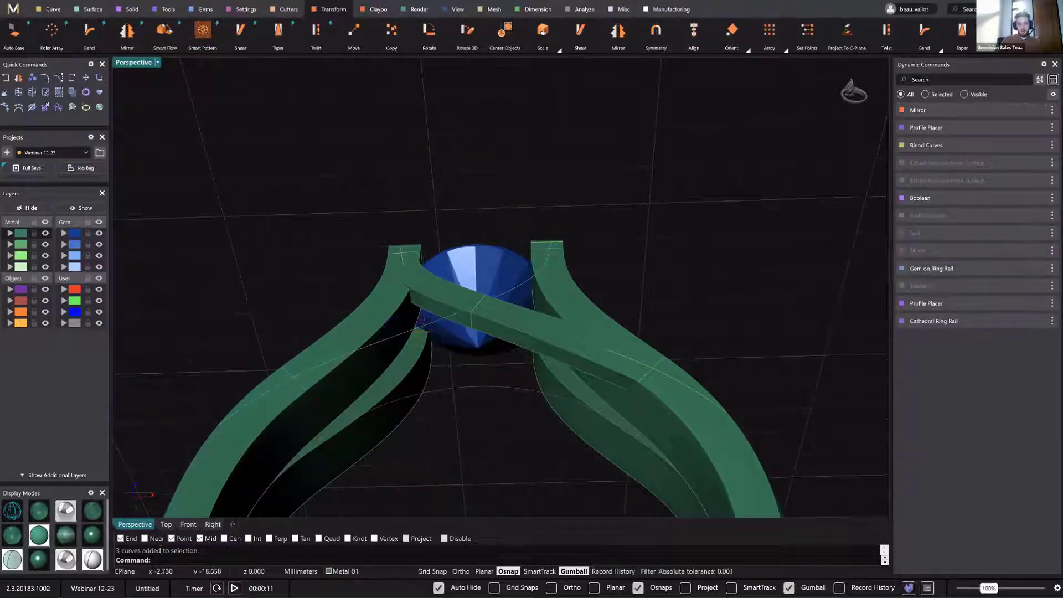
click(164, 11)
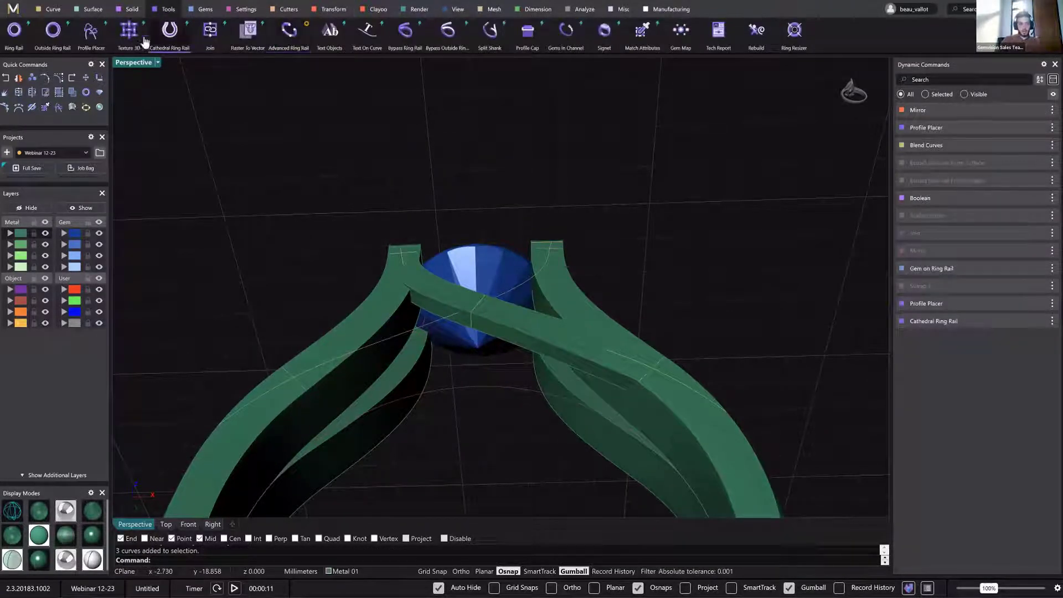
click(90, 31)
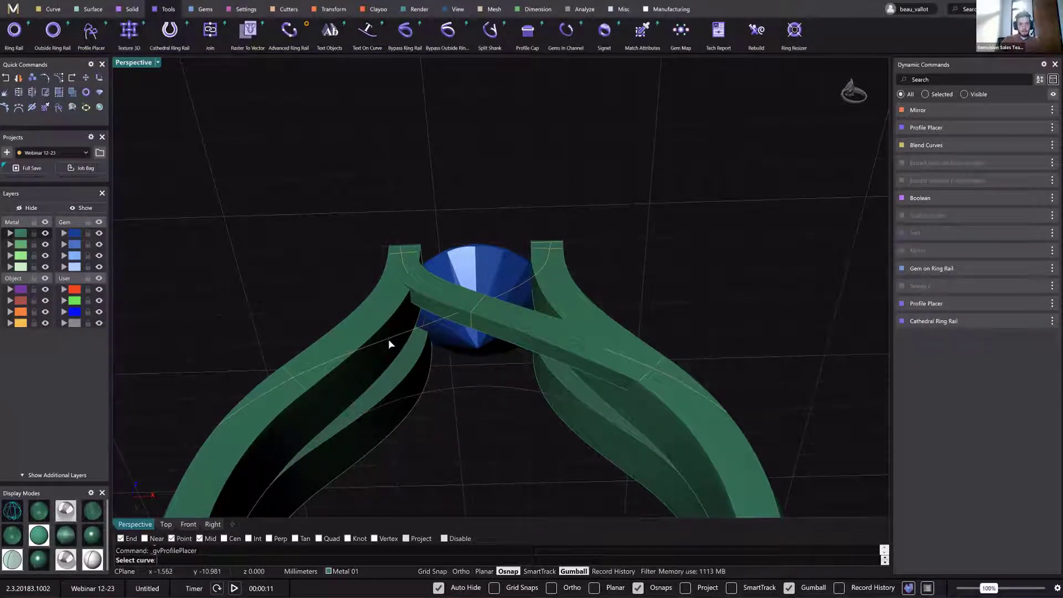
click(389, 342)
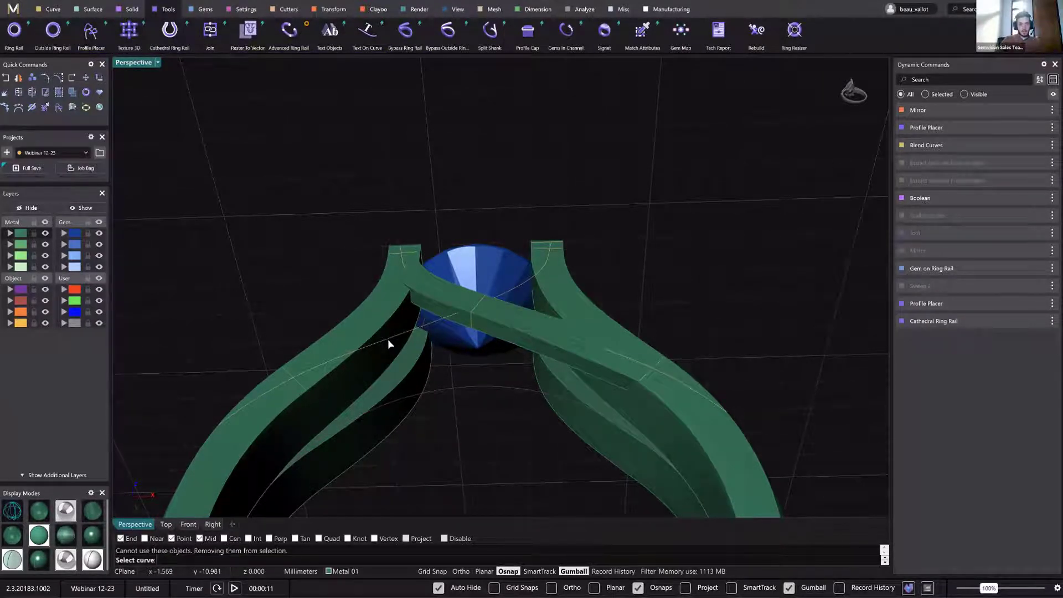
click(377, 348)
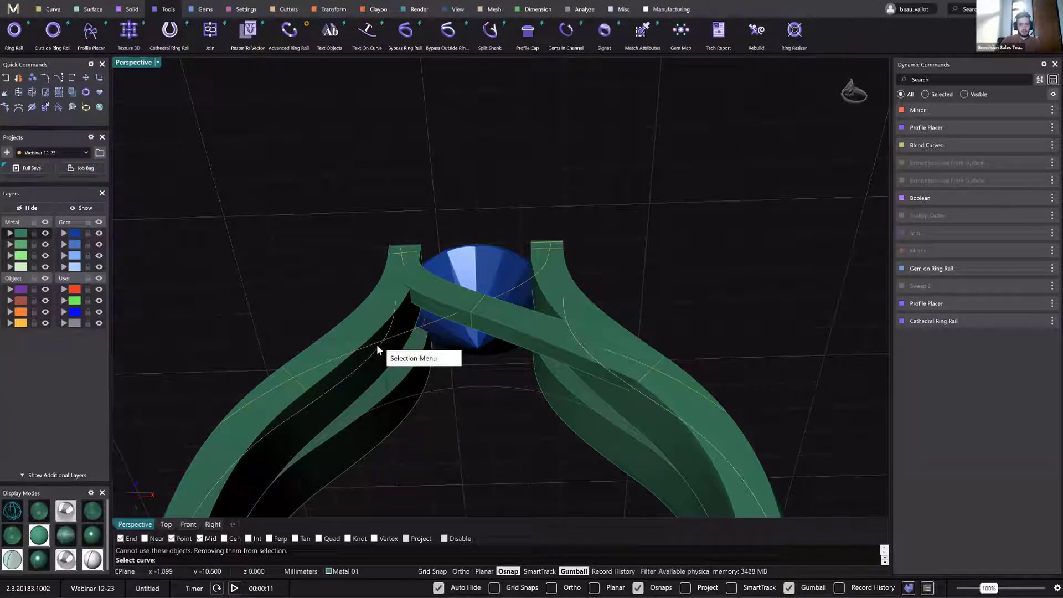
click(381, 341)
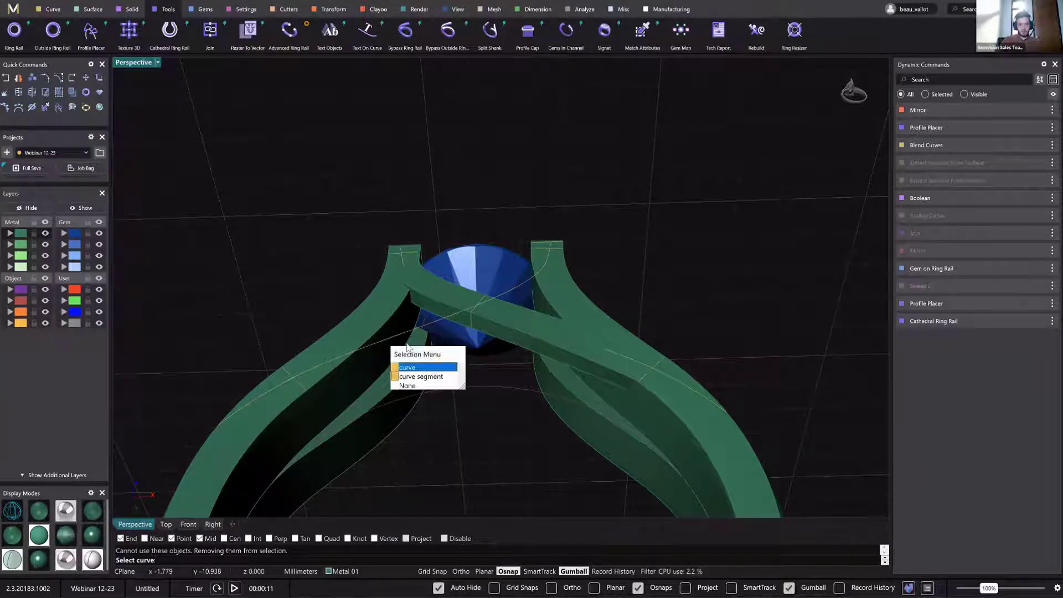
click(416, 368)
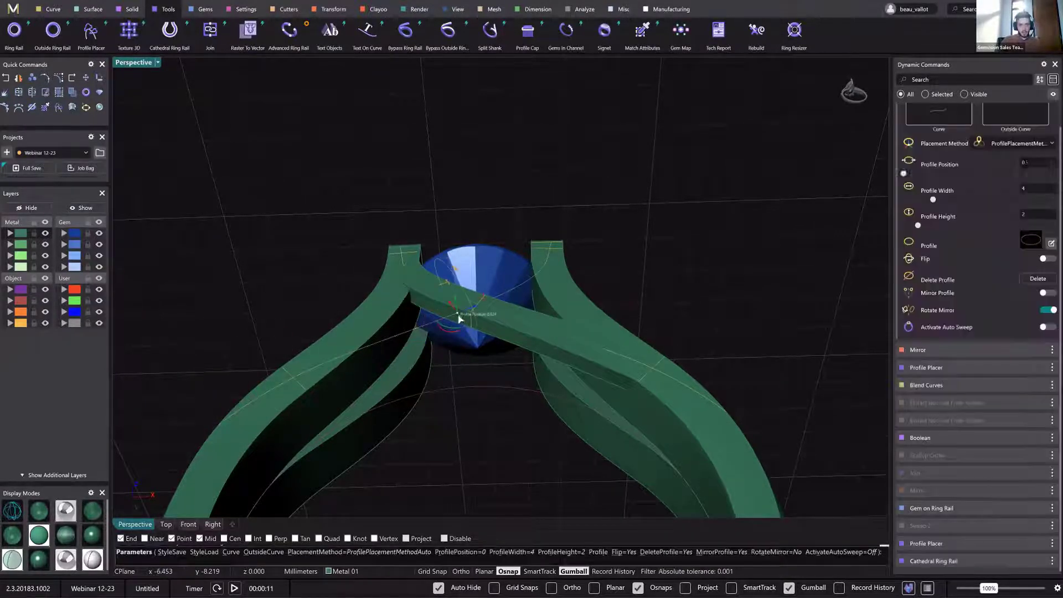
Place a profile at about position 0.62 on the mirrored curve and assign it the Square-ish shank profile.
click(451, 266)
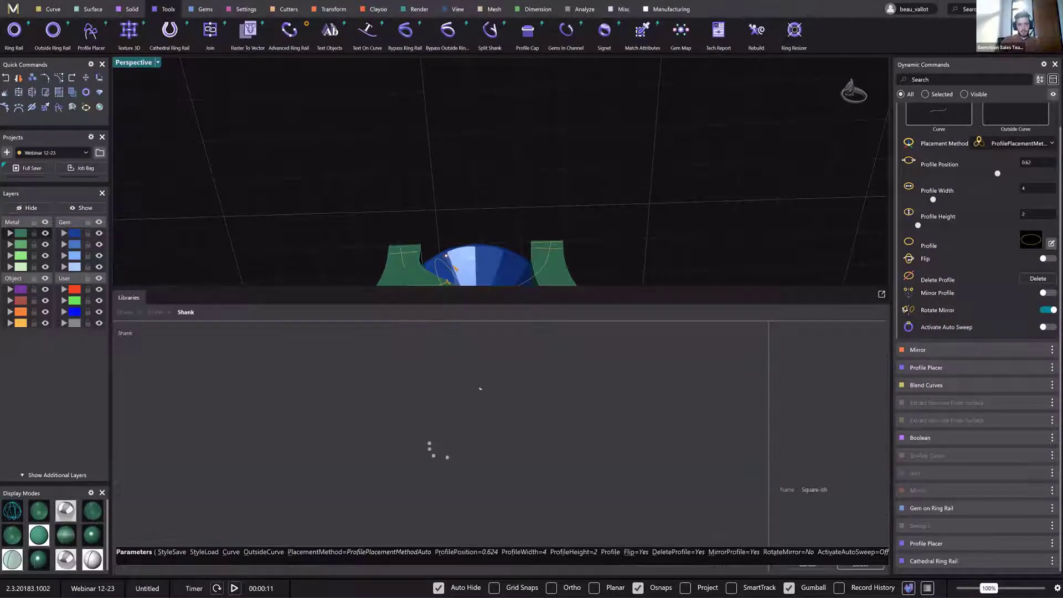
double_click(442, 439)
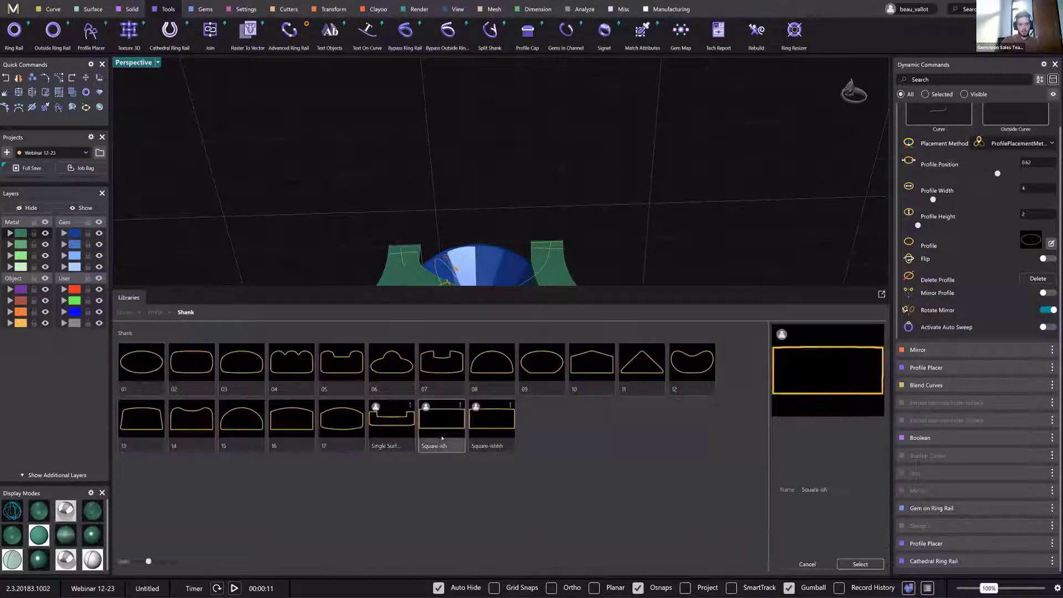
right_drag(463, 391, 475, 329)
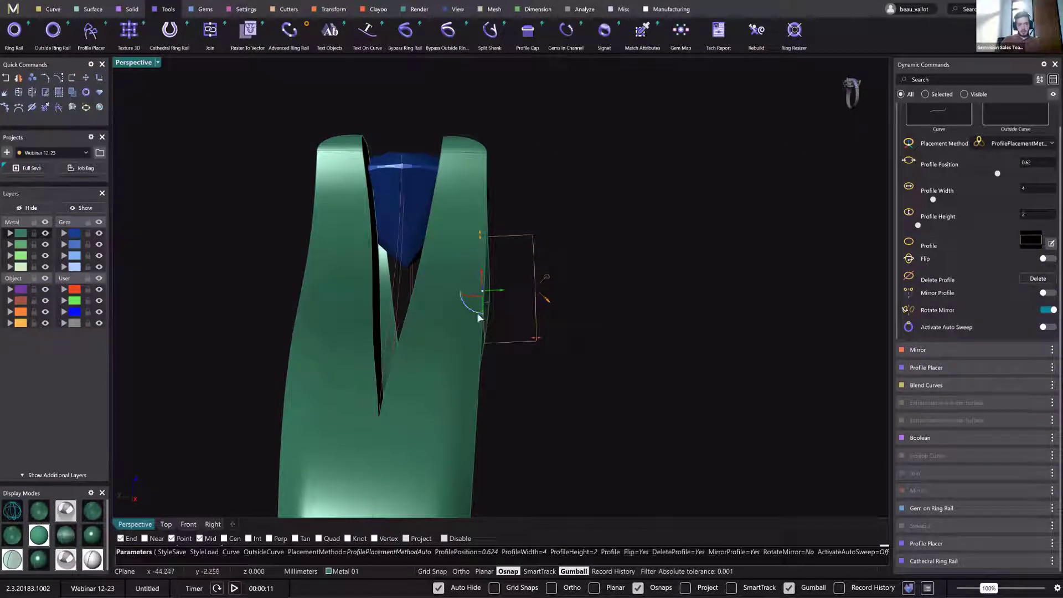
Turn the mirrored curve's middle profile to face the opposite side, size it to 1.6 by 0.7, and finish the Profile Placer.
drag(479, 317, 464, 273)
drag(524, 293, 558, 334)
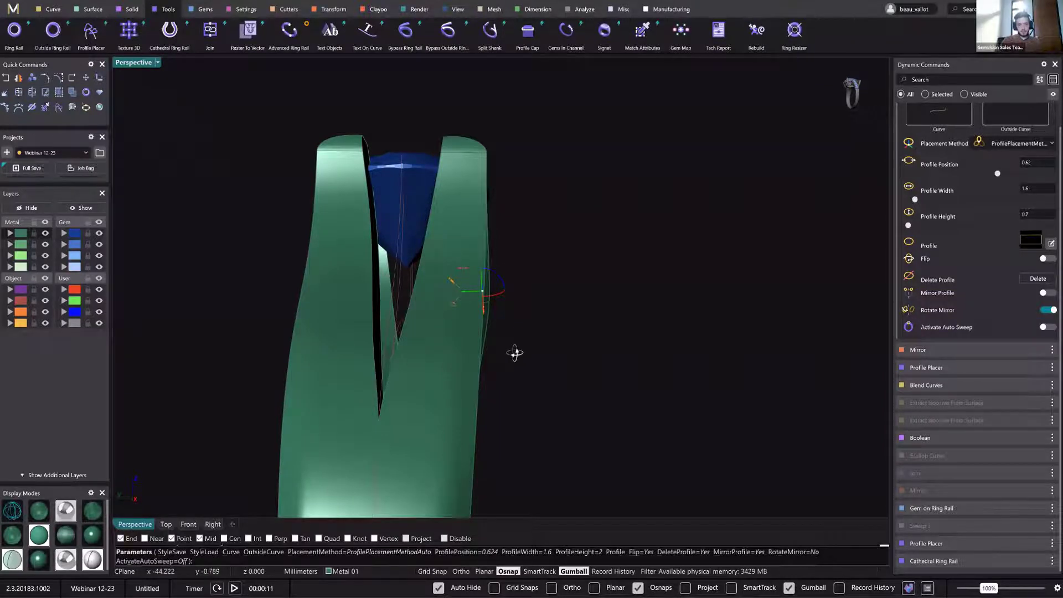
right_drag(515, 353, 462, 260)
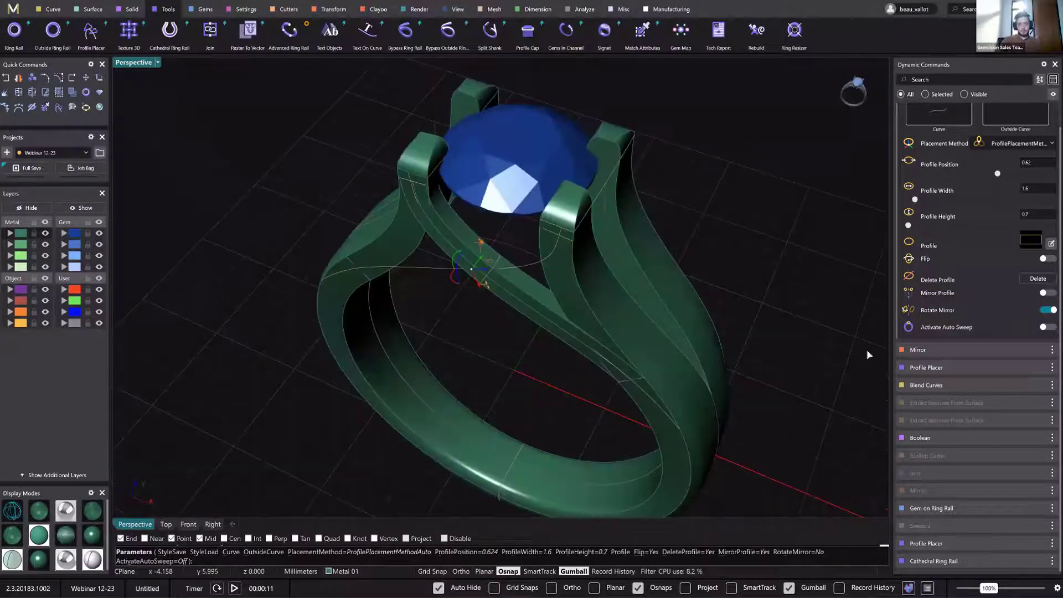
scroll(706, 356, up, 3)
scroll(443, 322, down, 3)
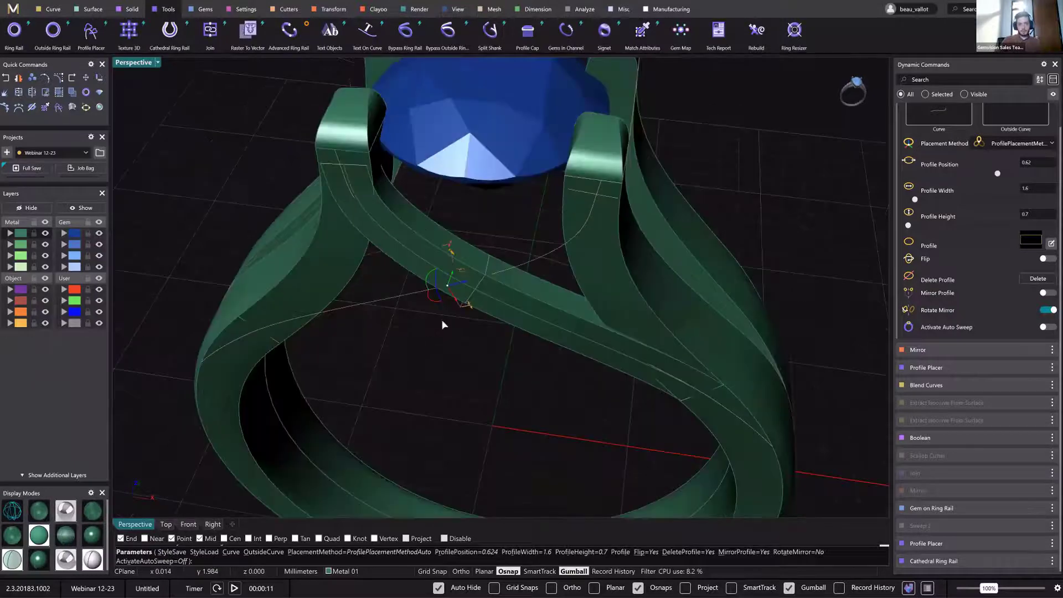
right_drag(443, 323, 463, 304)
scroll(484, 346, up, 5)
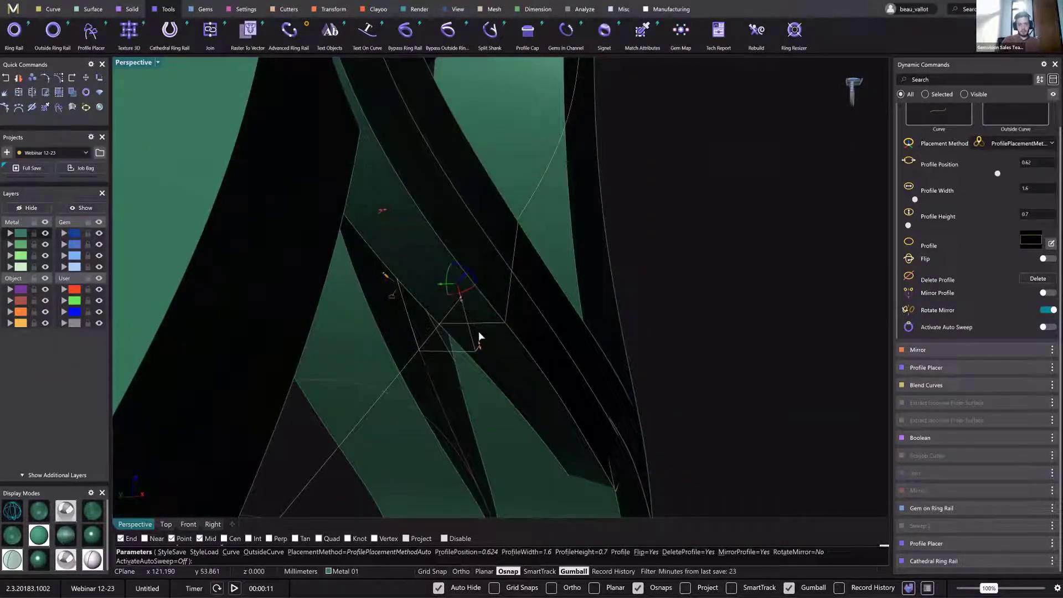
right_drag(479, 366, 337, 363)
right_click(337, 363)
Move the split-shank ring body to the Creation layer.
click(330, 350)
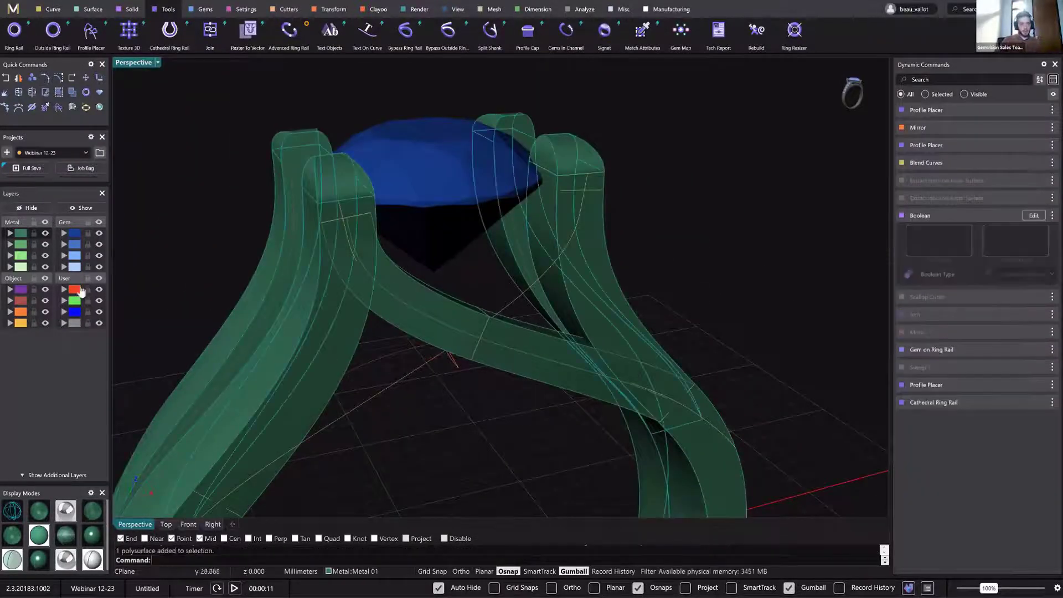
click(20, 323)
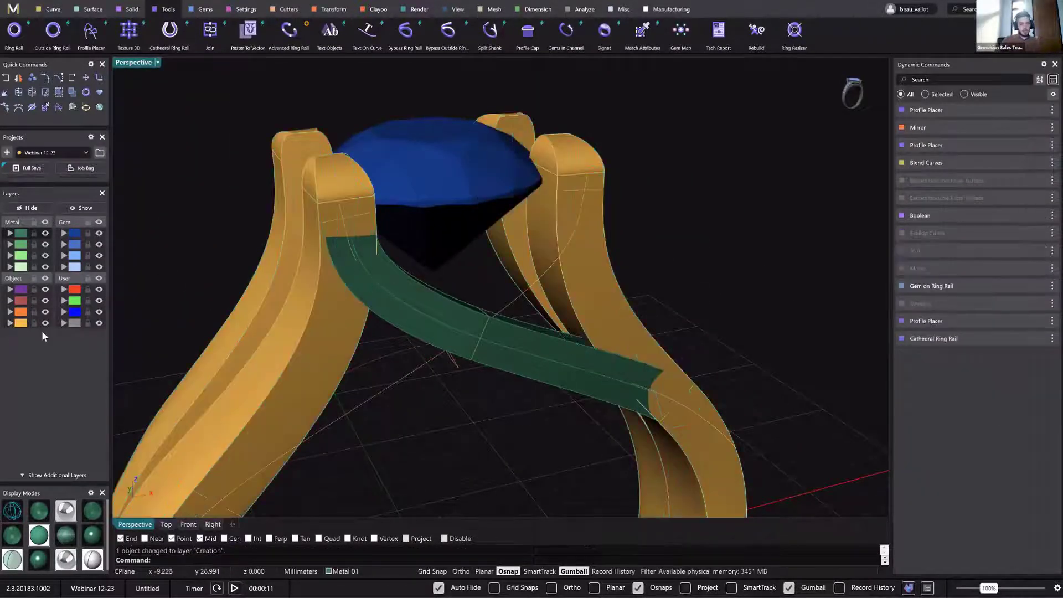
click(346, 378)
click(359, 403)
key(Delete)
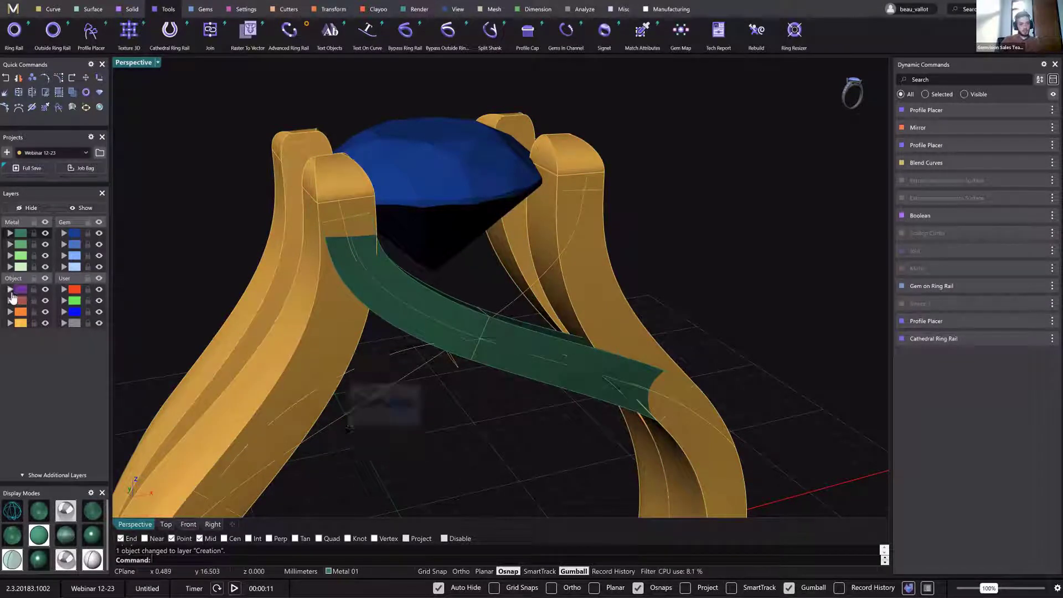
Move the split-shank ring body to the Setting layer and hide that layer.
click(224, 310)
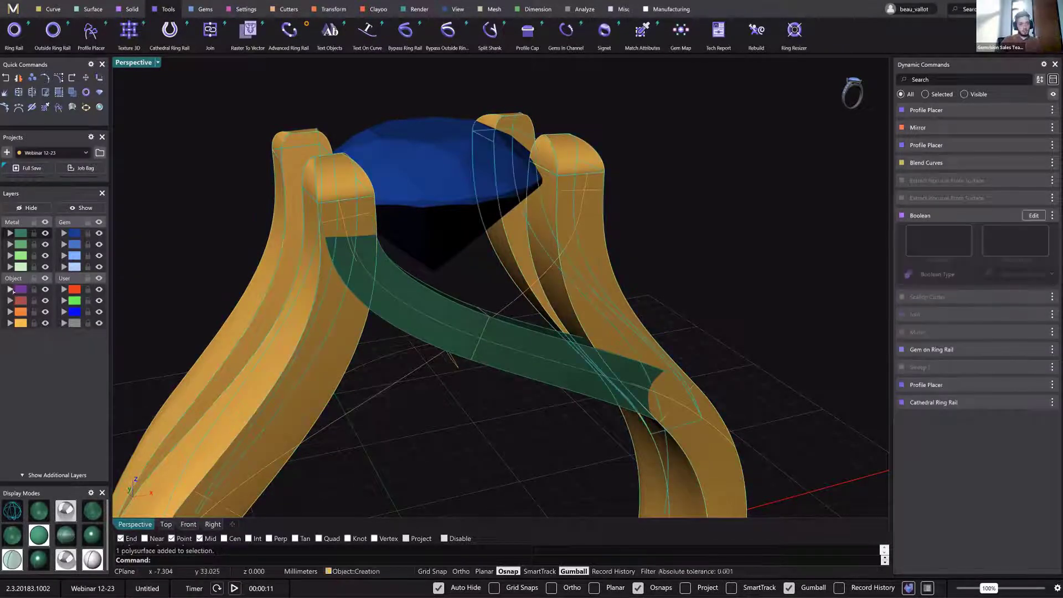
click(20, 289)
key(ctrl+h)
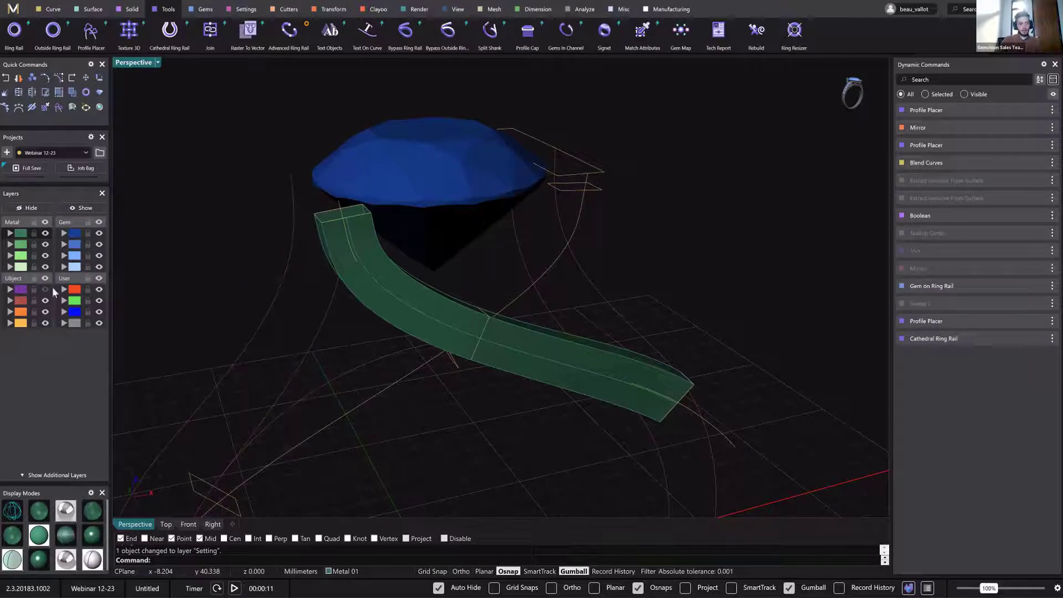
right_drag(367, 332, 469, 297)
click(490, 406)
right_drag(683, 449, 78, 140)
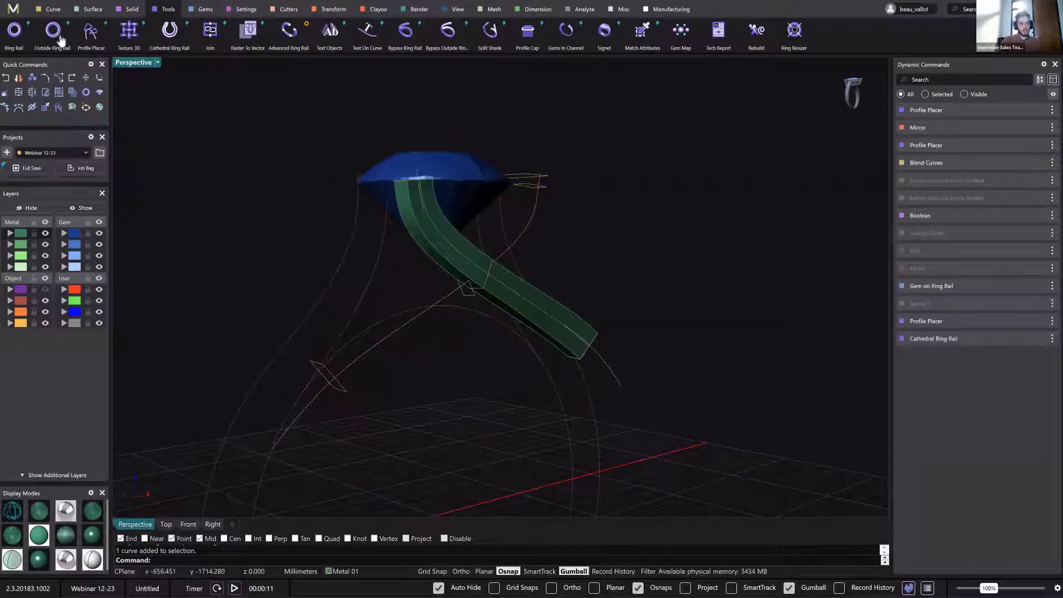
click(88, 8)
click(15, 45)
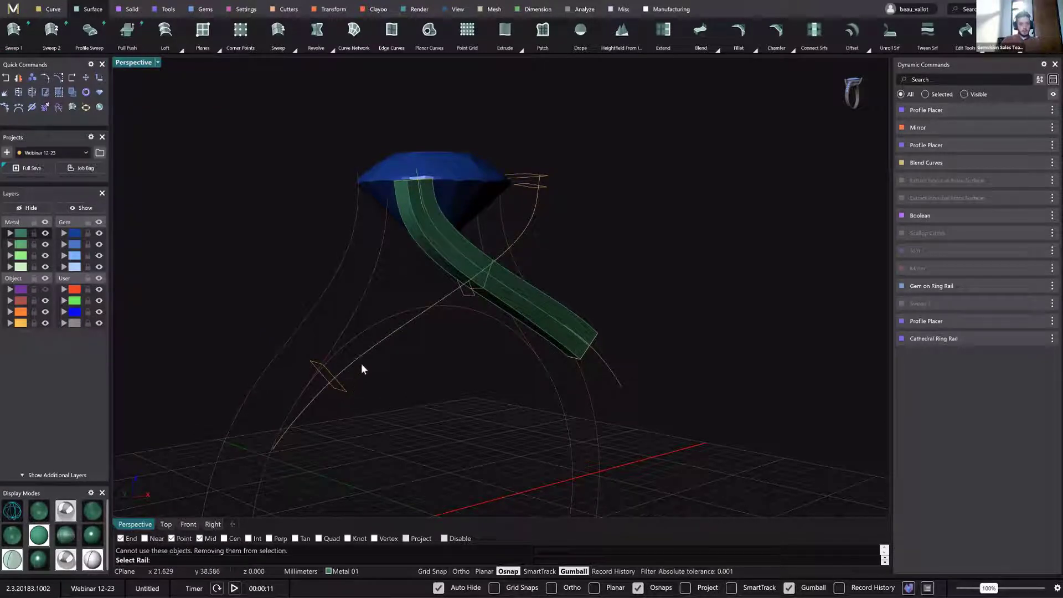
click(354, 361)
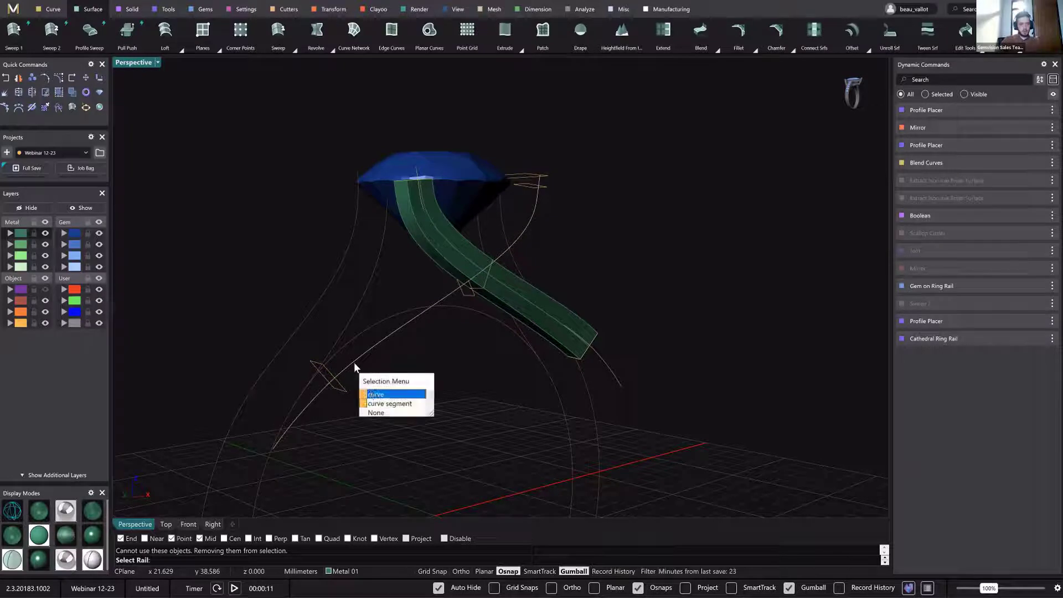
click(343, 391)
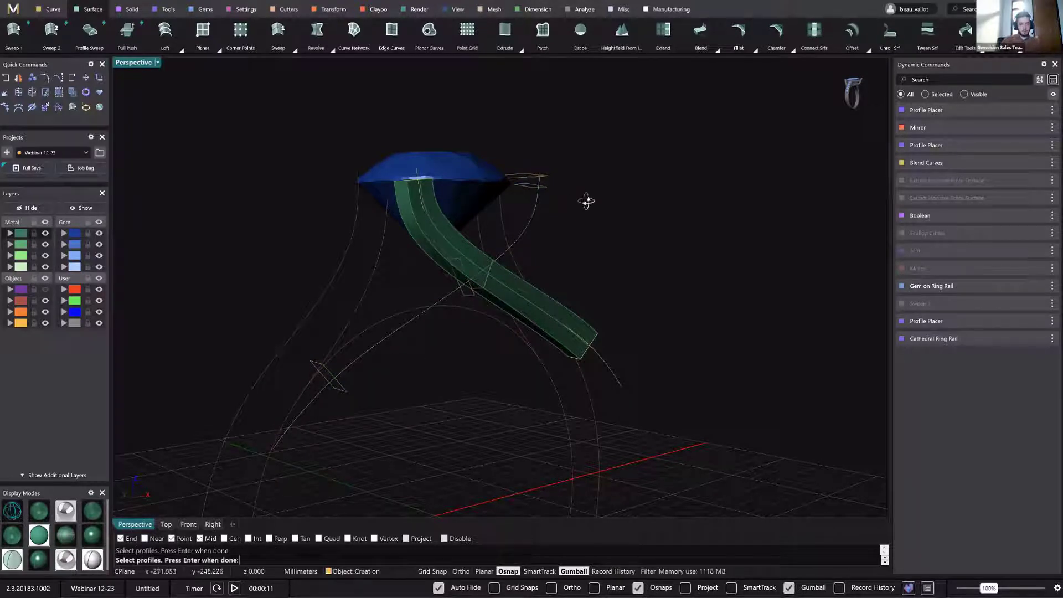
scroll(583, 194, up, 3)
right_drag(451, 321, 403, 367)
key(Escape)
right_click(401, 363)
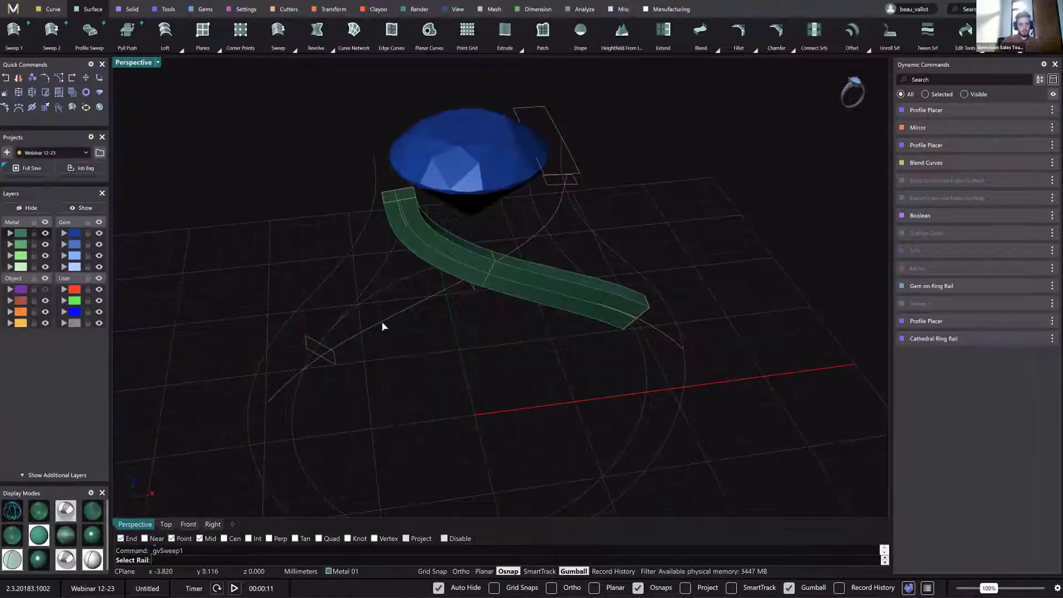
click(390, 326)
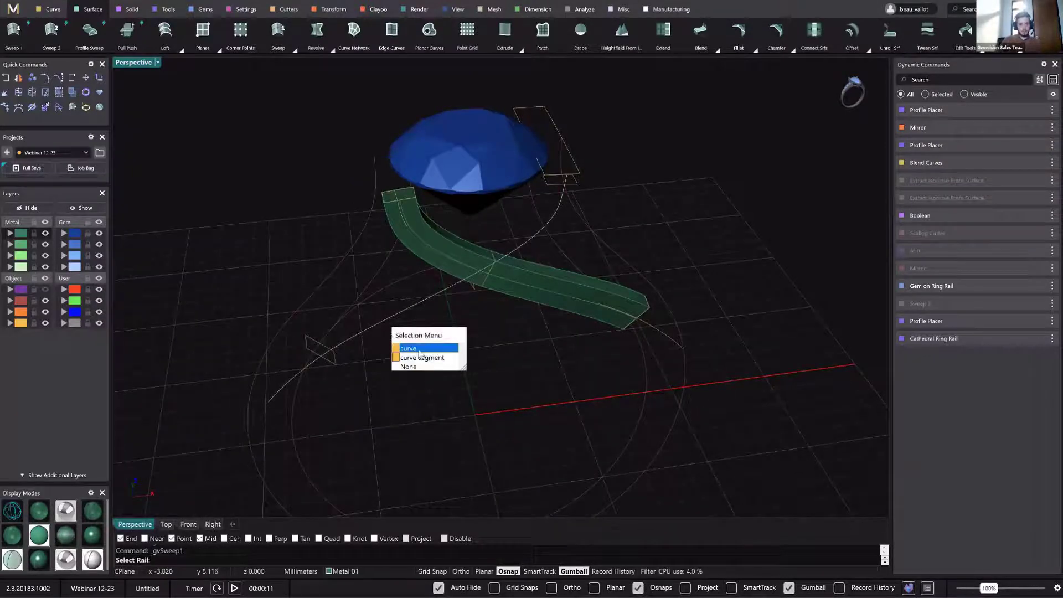
key(Return)
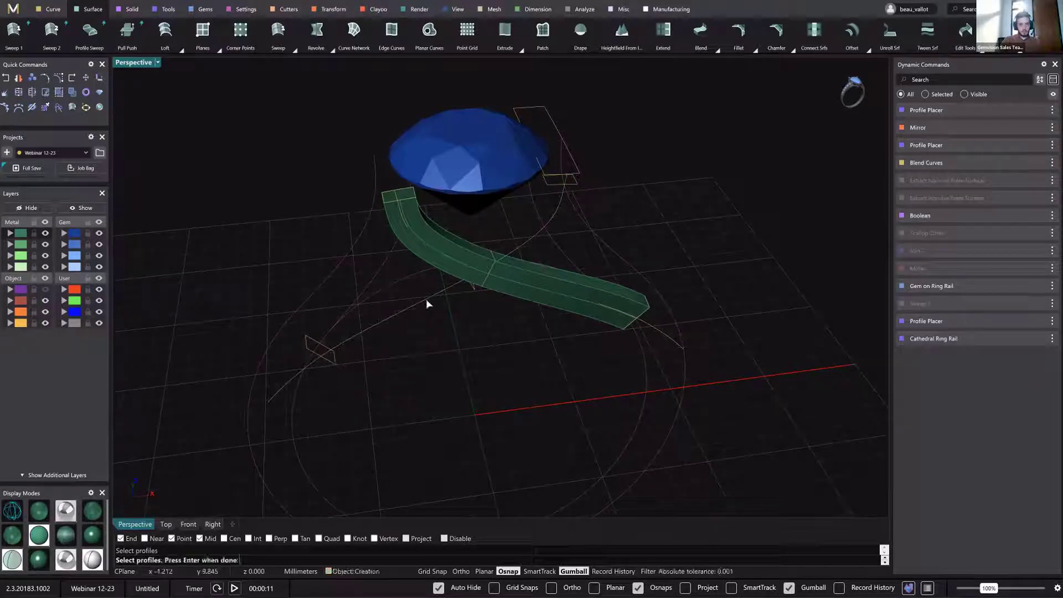
key(Escape)
Create the second crossing strut with Sweep 1, using the mirrored curve as rail and its two end profiles plus the middle profile.
key(Return)
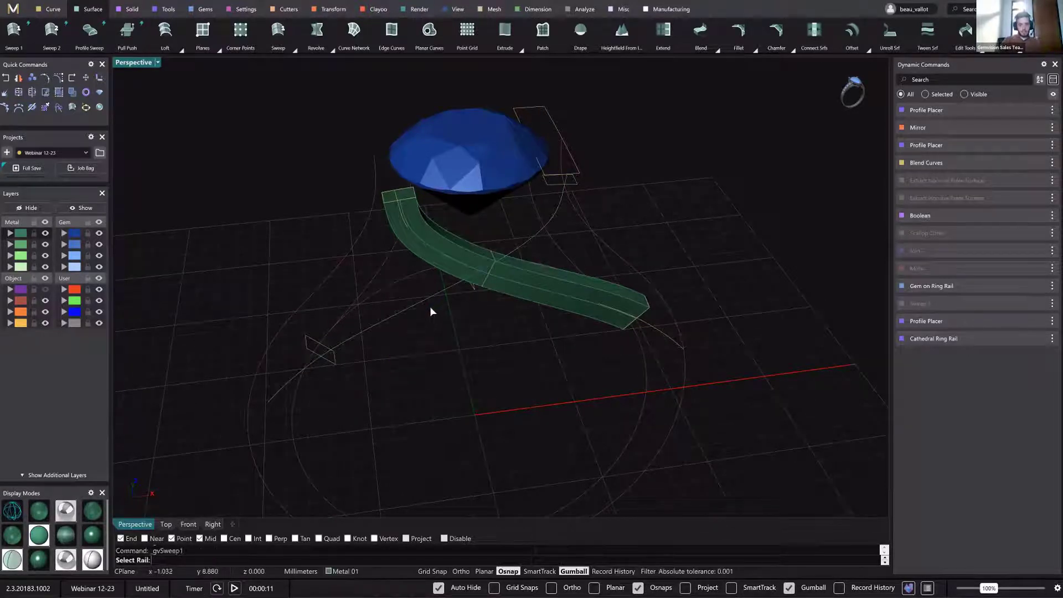
click(428, 303)
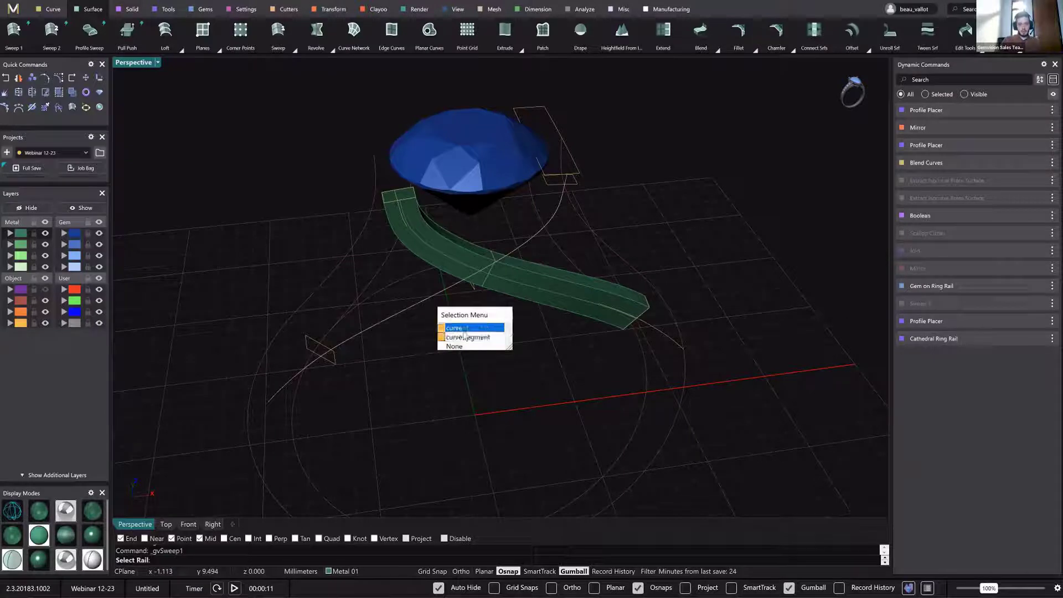
click(461, 329)
click(334, 364)
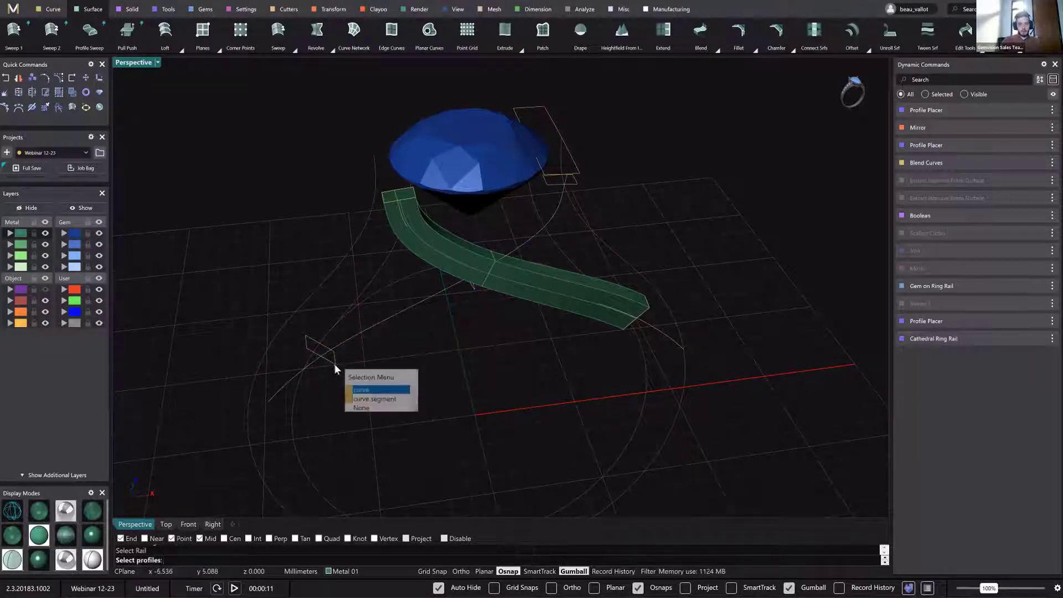
click(360, 390)
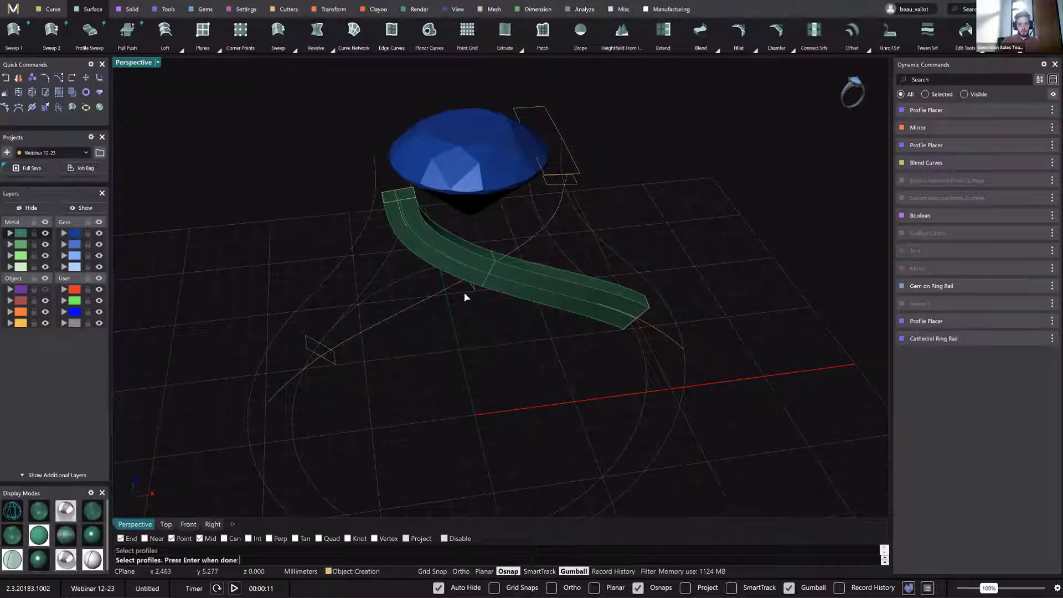
right_drag(487, 304, 643, 353)
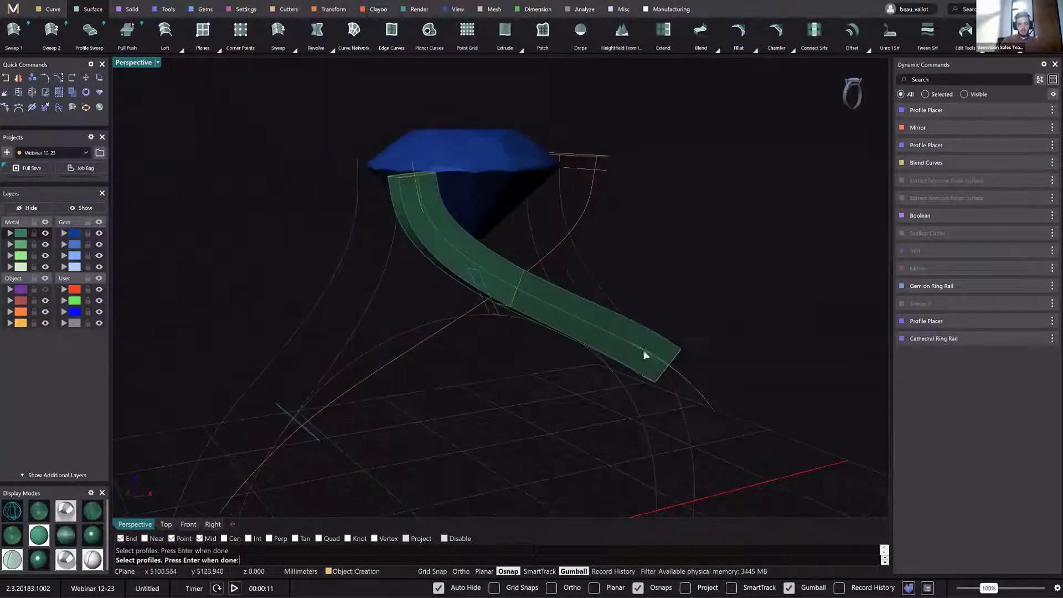
scroll(399, 216, up, 3)
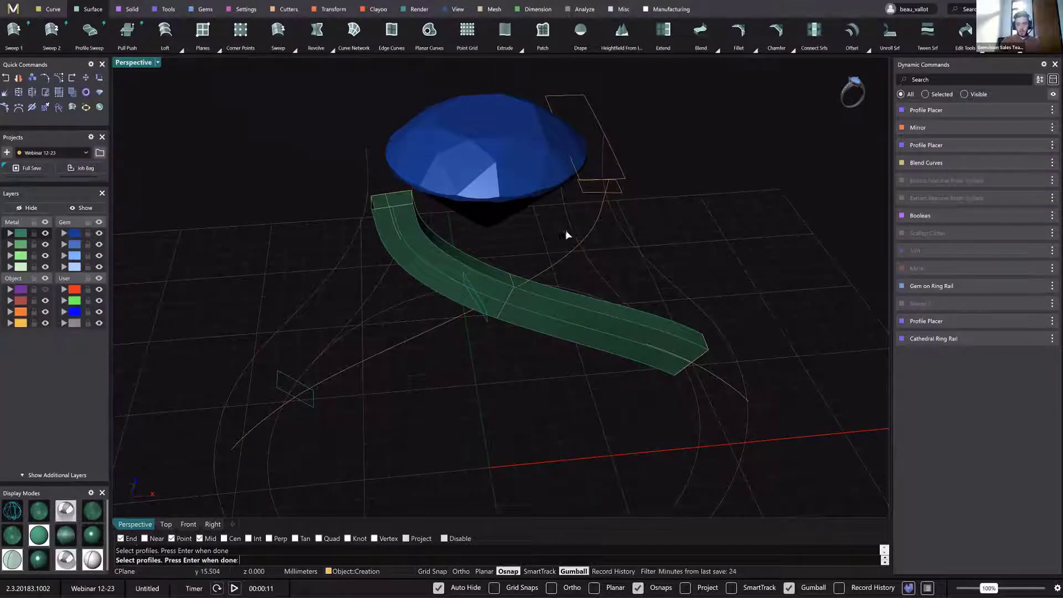
click(591, 190)
click(618, 218)
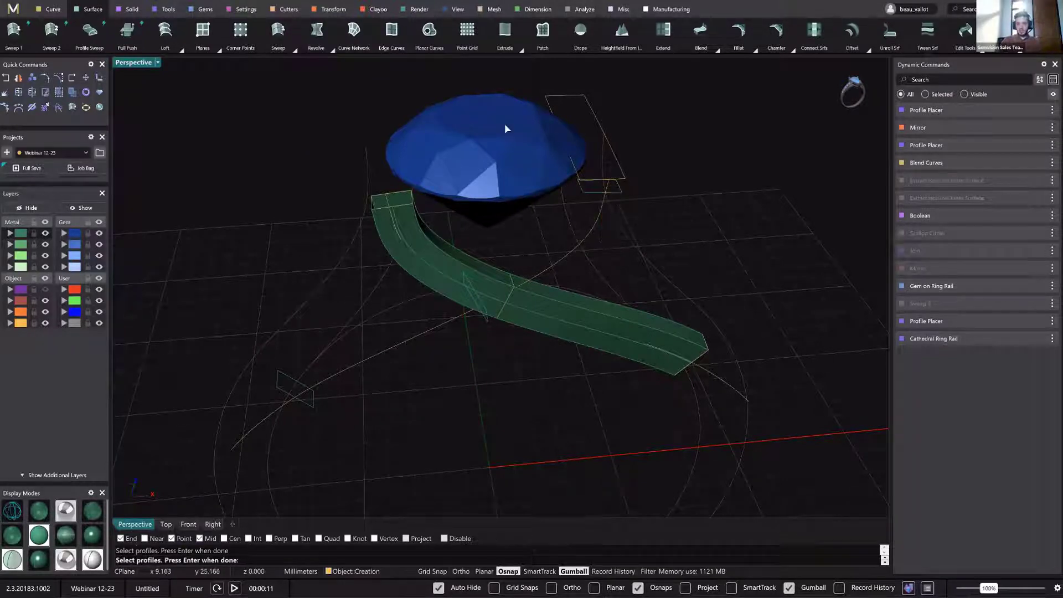
key(Return)
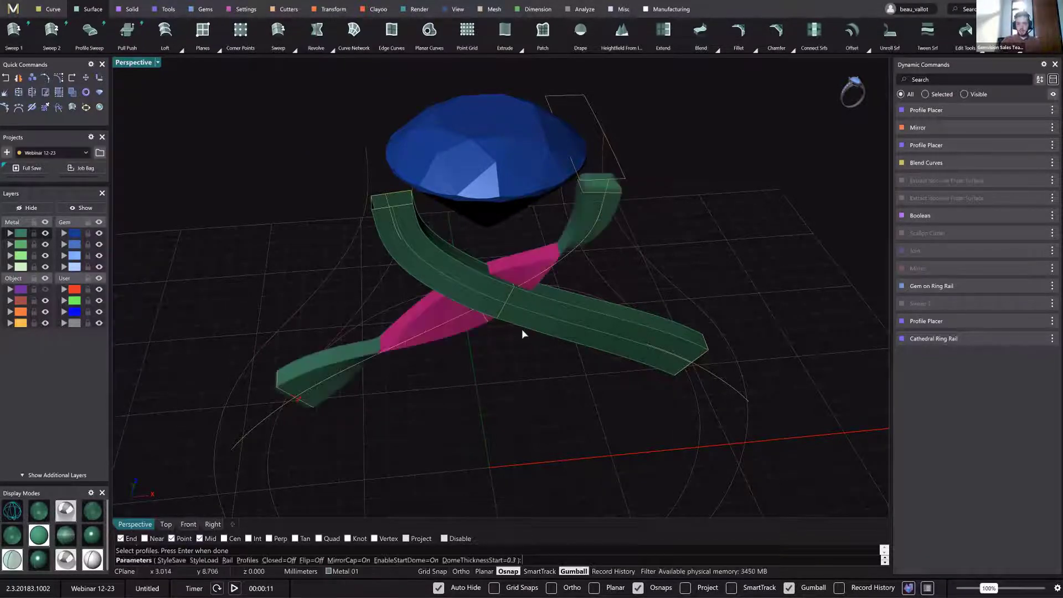
right_drag(531, 318, 491, 294)
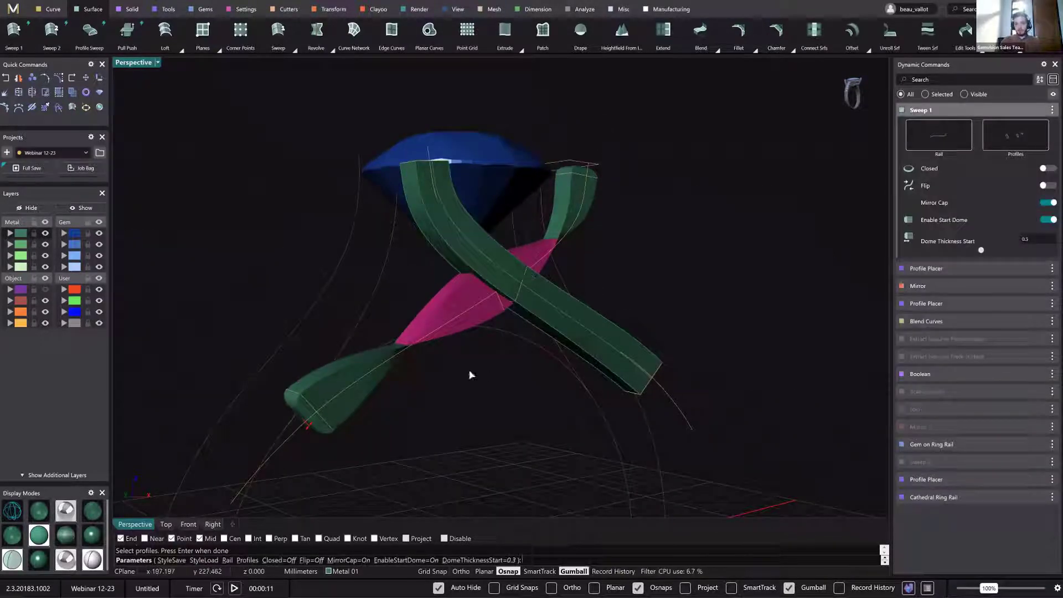
right_drag(541, 391, 487, 380)
key(Return)
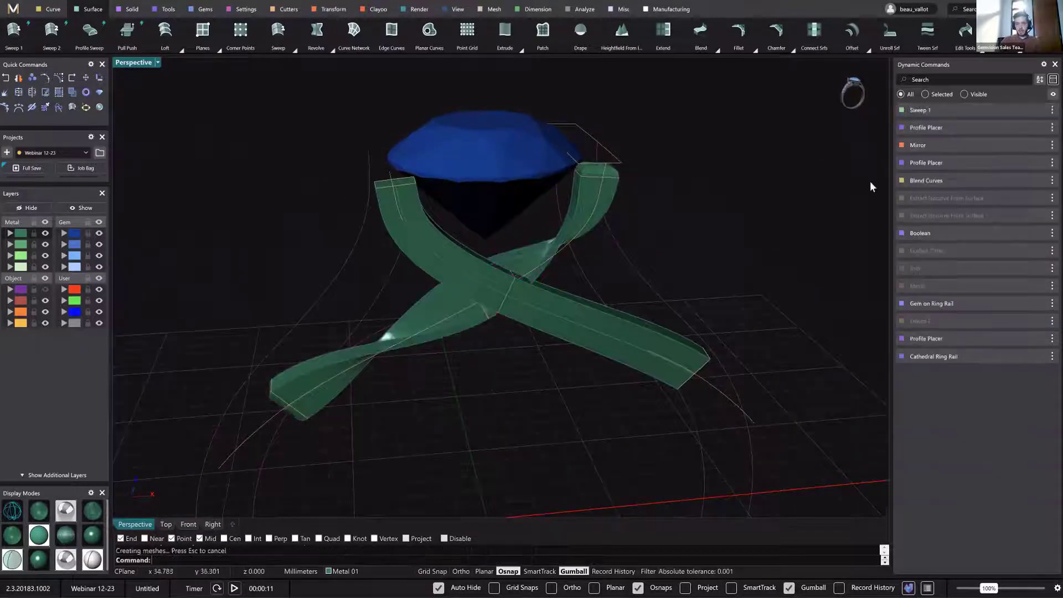
Edit the mirrored curve's Profile Placer, reorient the middle profile to untwist the strut, and reduce the profile width to 1.3.
click(1021, 129)
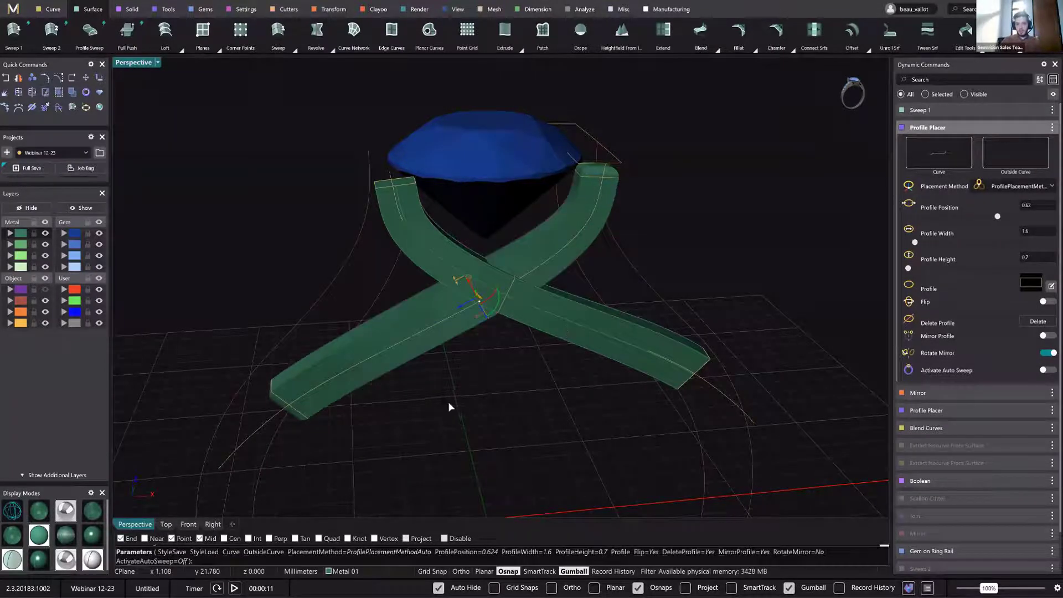
right_drag(505, 380, 467, 327)
right_drag(457, 269, 464, 270)
scroll(466, 271, up, 4)
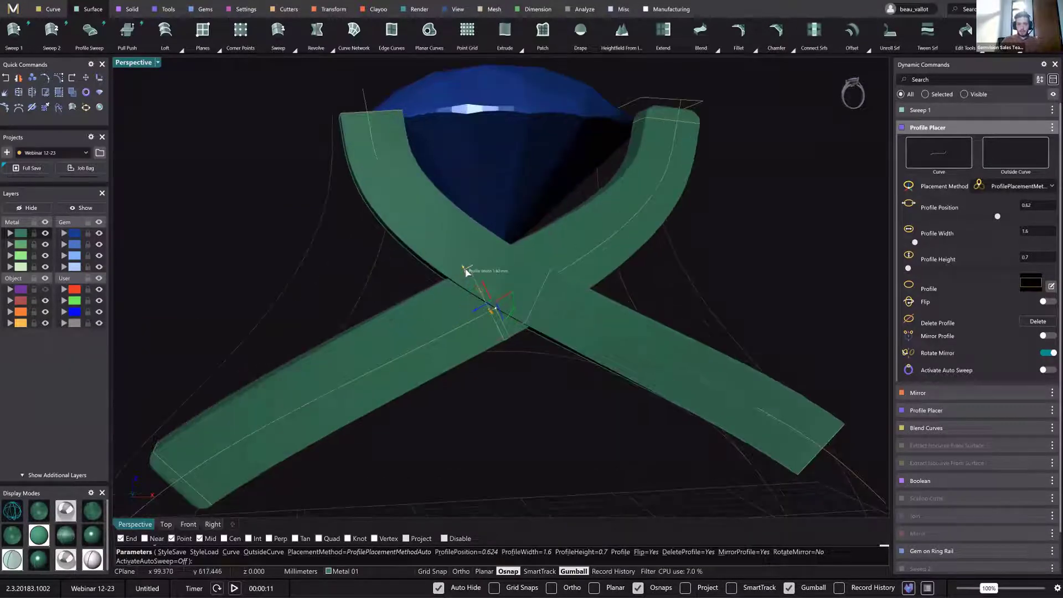
drag(465, 269, 470, 287)
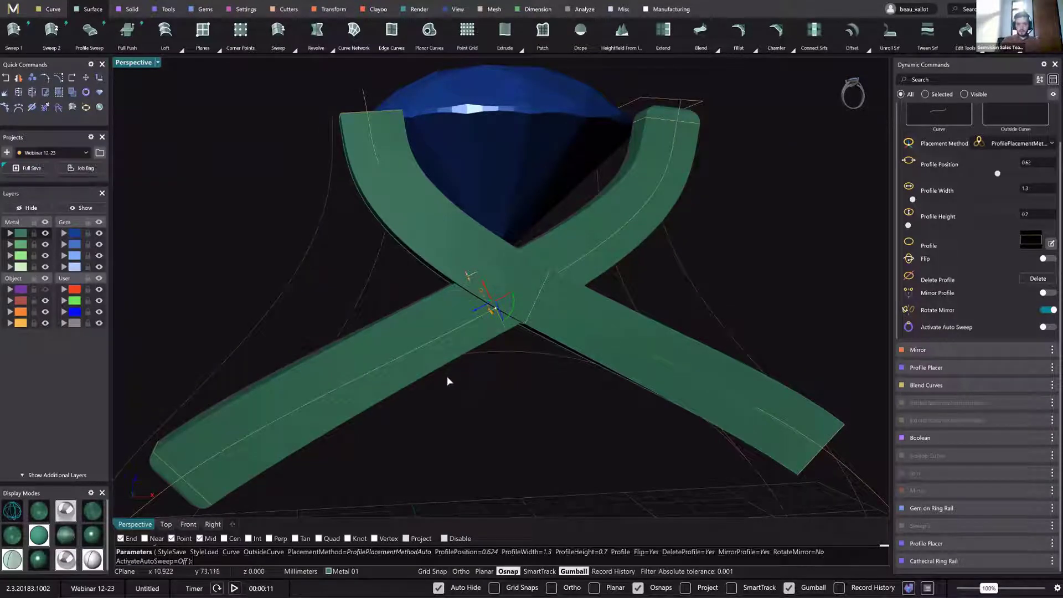
Slide the middle profile to about position 0.65, shift it inward behind the crossing strut, and finish the Profile Placer.
right_drag(451, 381, 485, 312)
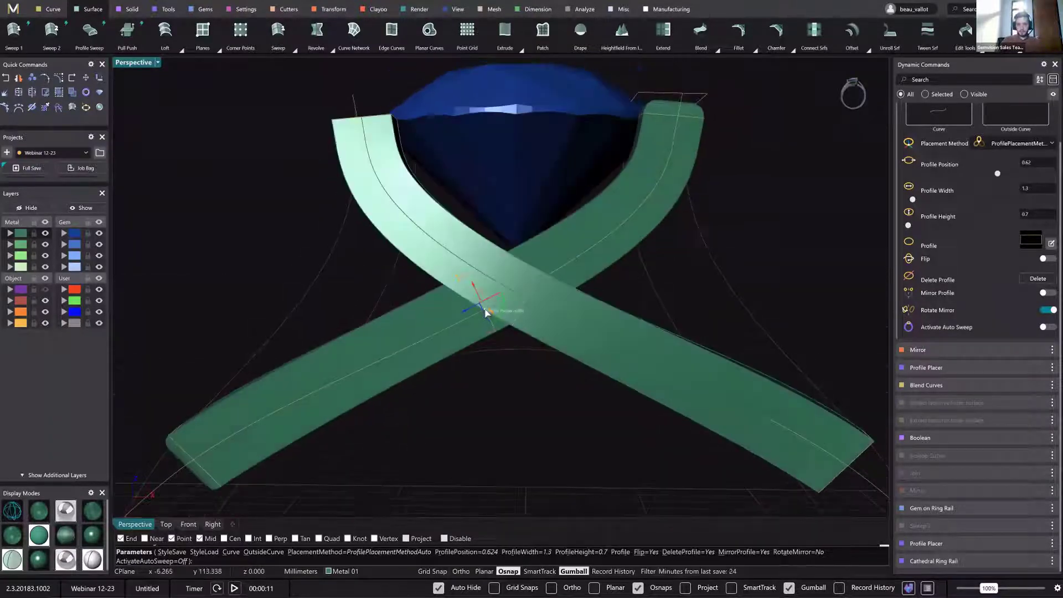
drag(504, 305, 496, 281)
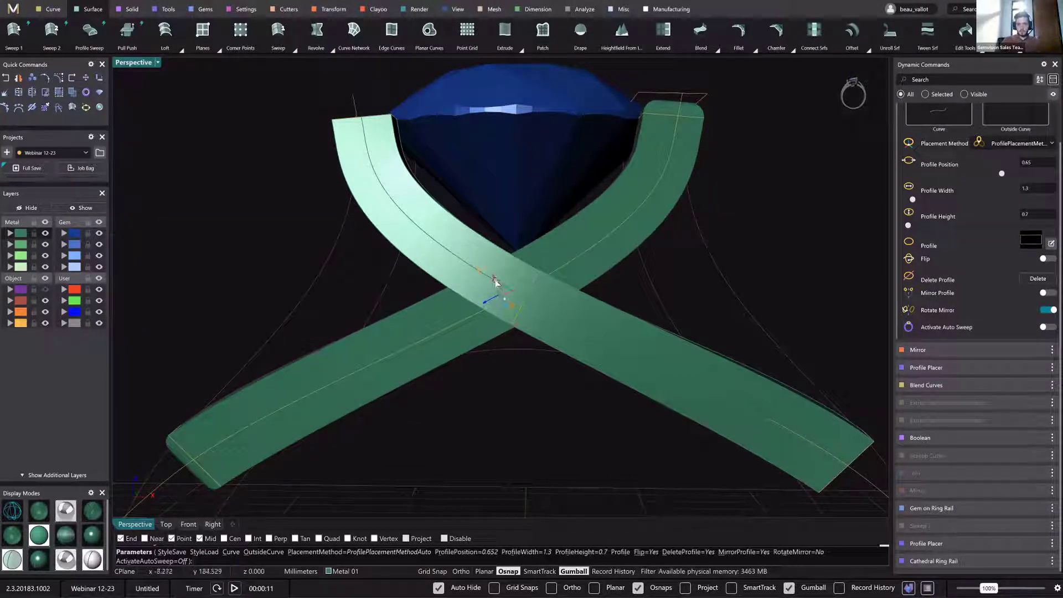
right_drag(502, 353, 503, 432)
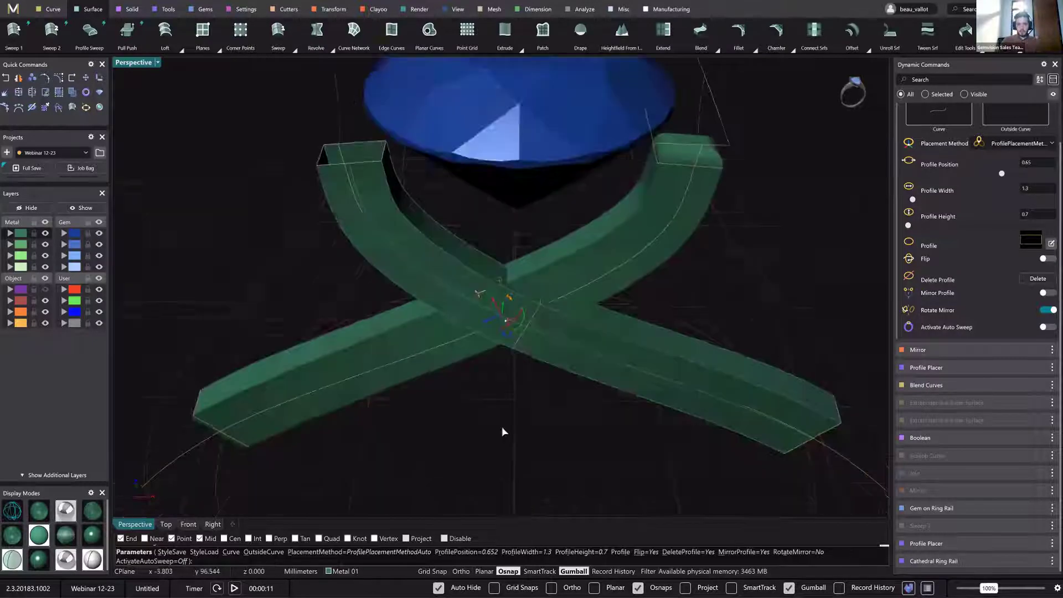
scroll(503, 398, down, 6)
right_drag(503, 378, 526, 318)
scroll(522, 318, up, 4)
drag(521, 318, 506, 317)
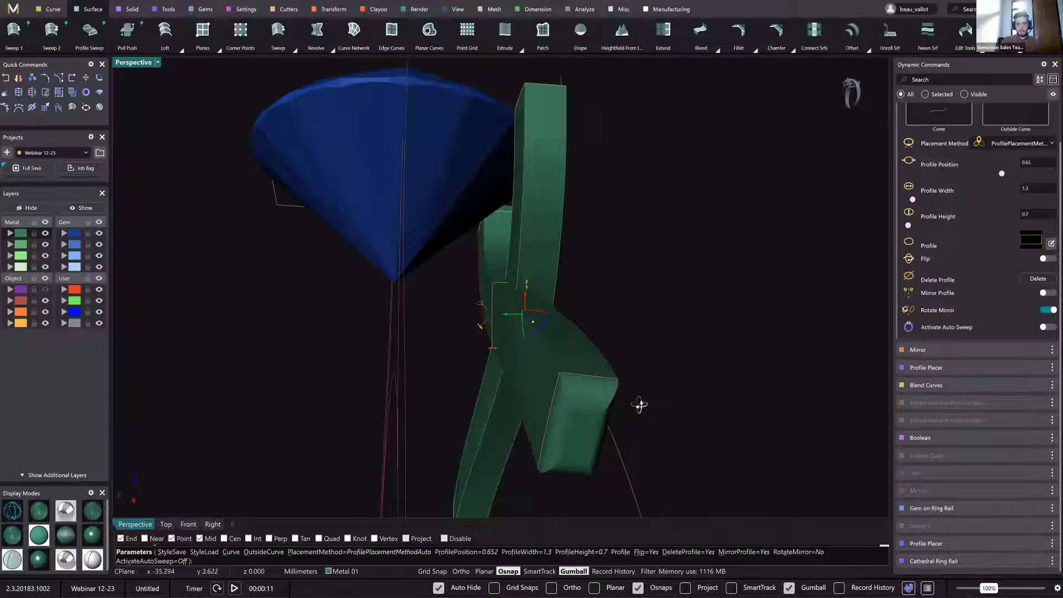
right_drag(639, 405, 563, 444)
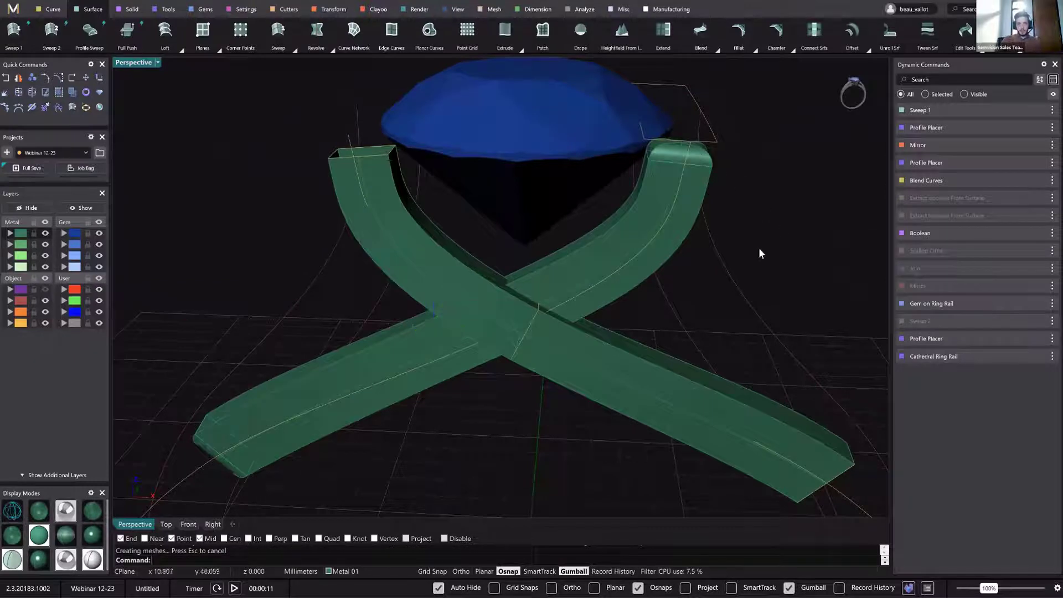
right_drag(788, 350, 767, 353)
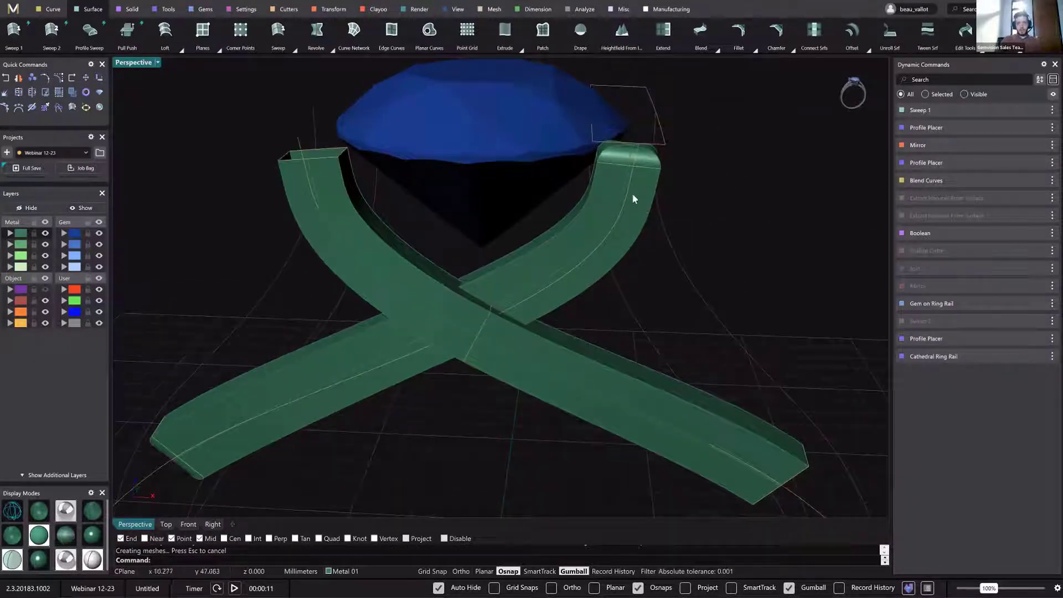
Close both open ends of the second crossing strut with Profile Caps, using a dome thickness of -0.3 on the upper end.
drag(430, 197, 444, 200)
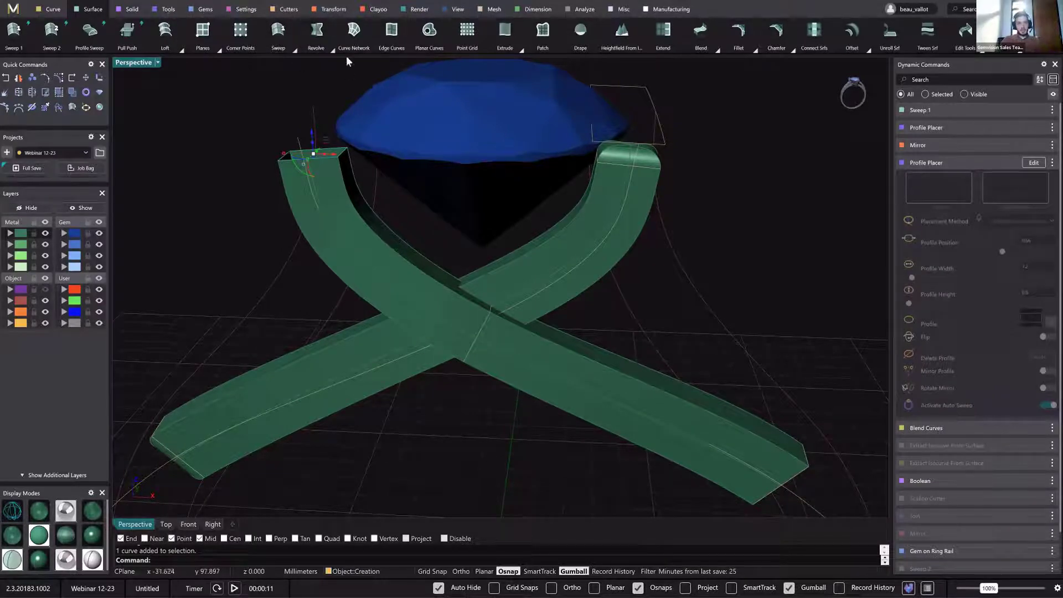
click(527, 37)
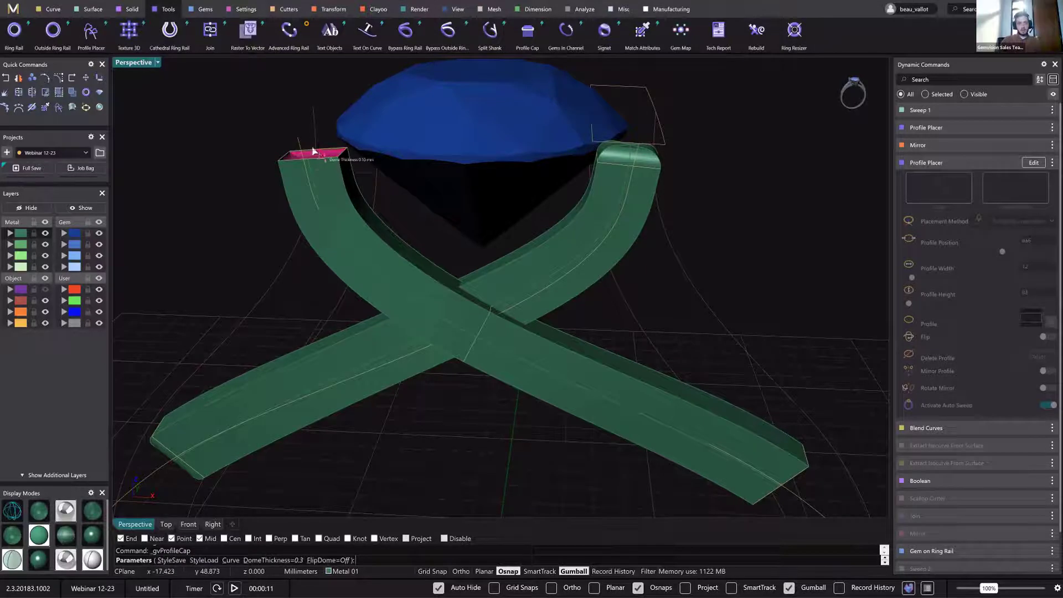
click(283, 148)
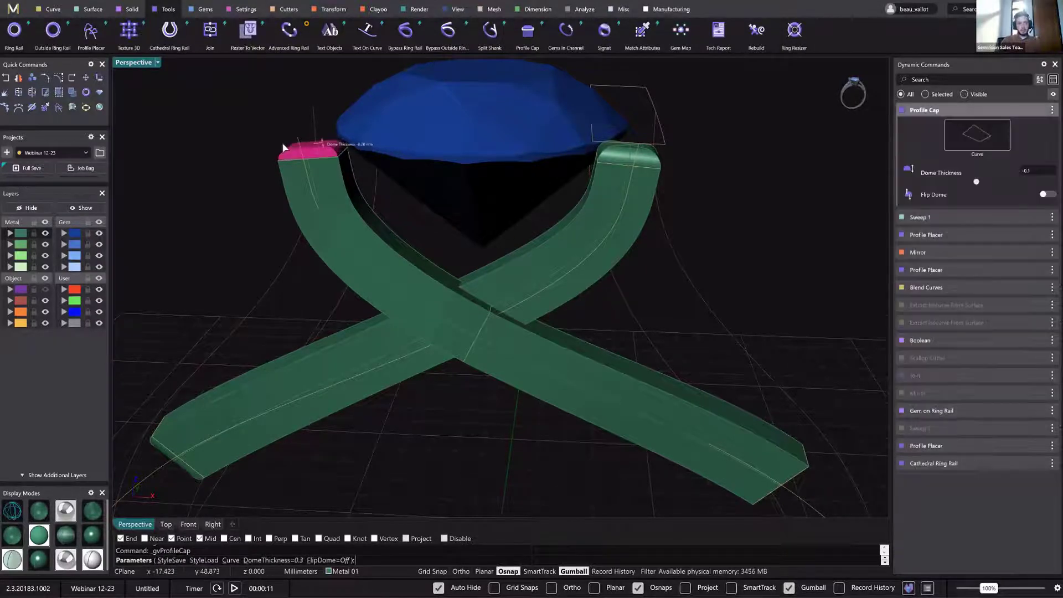
key(Return)
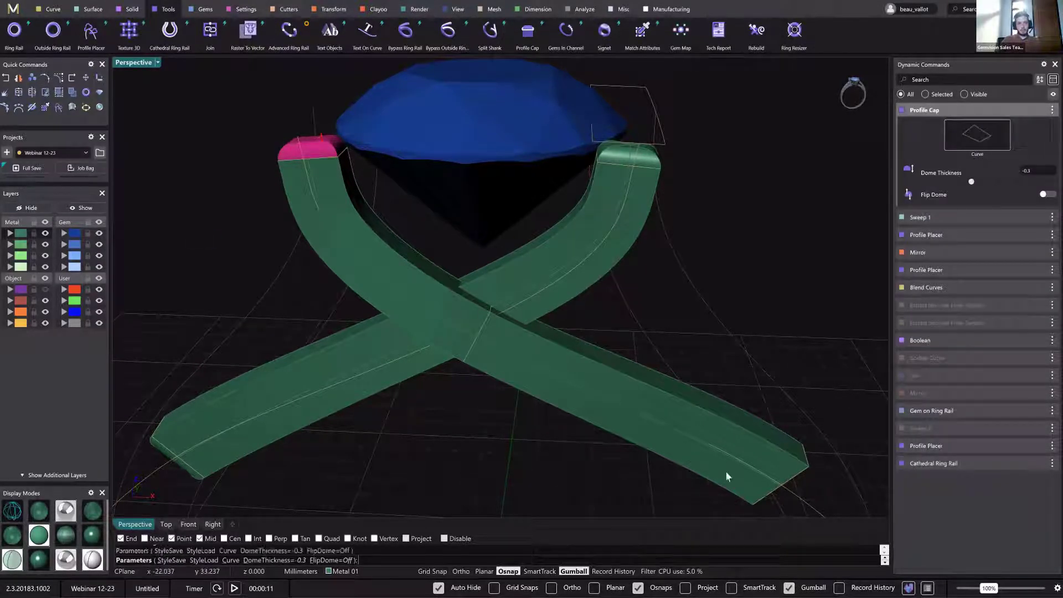
drag(866, 413, 700, 510)
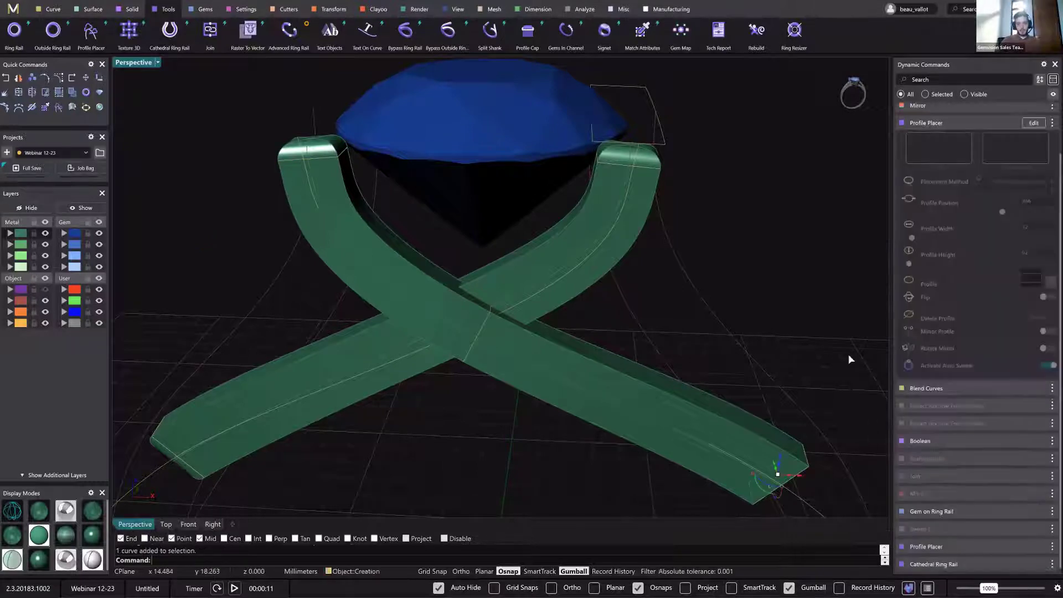
click(804, 481)
Join the second crossing strut with its two end caps and assign the joined strut to the Metal 01 layer.
click(573, 331)
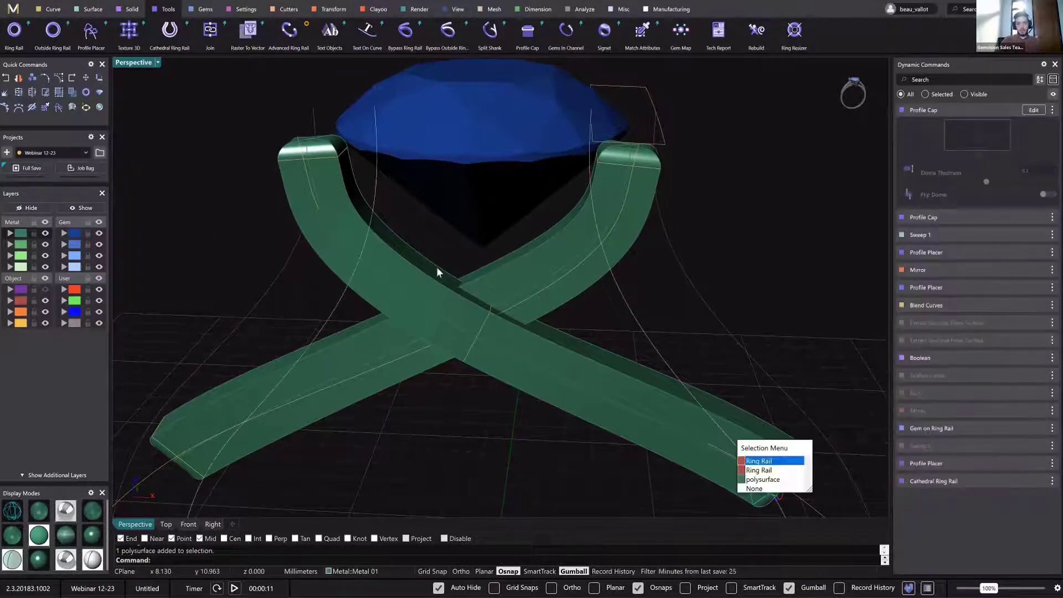
click(332, 142)
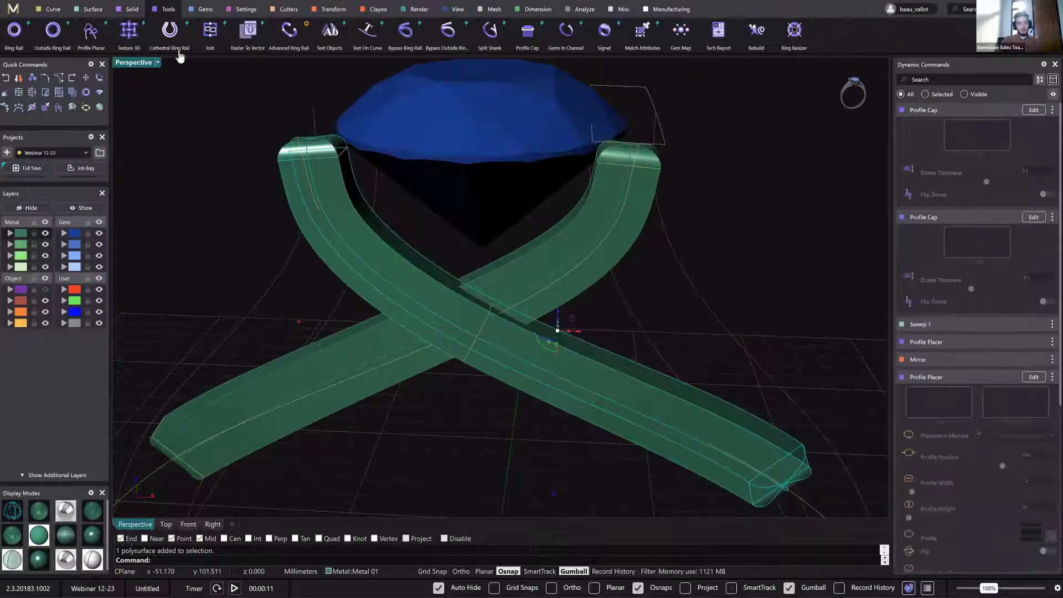
click(213, 34)
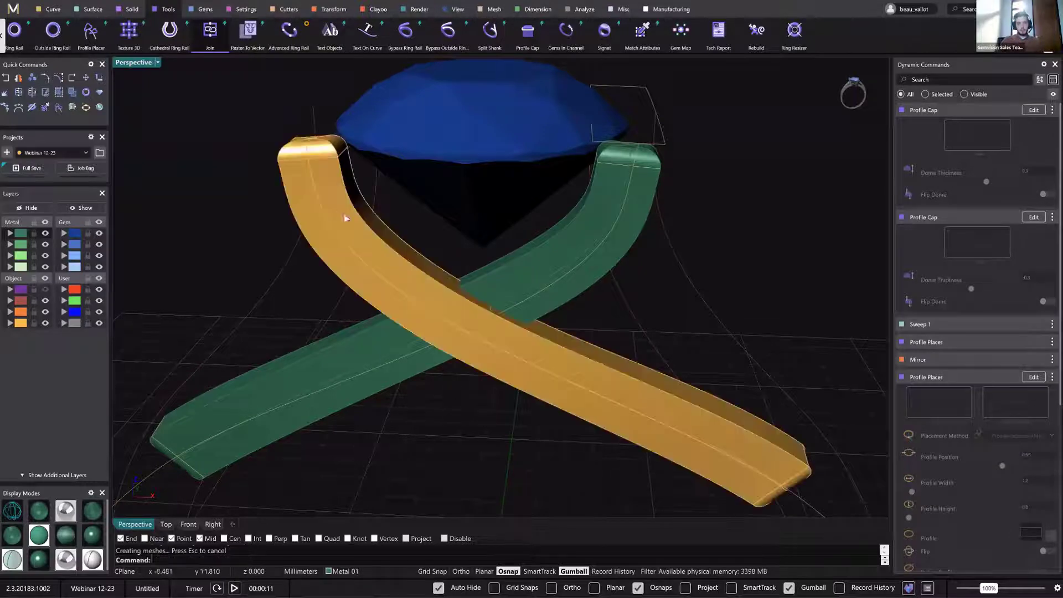
click(338, 258)
click(19, 233)
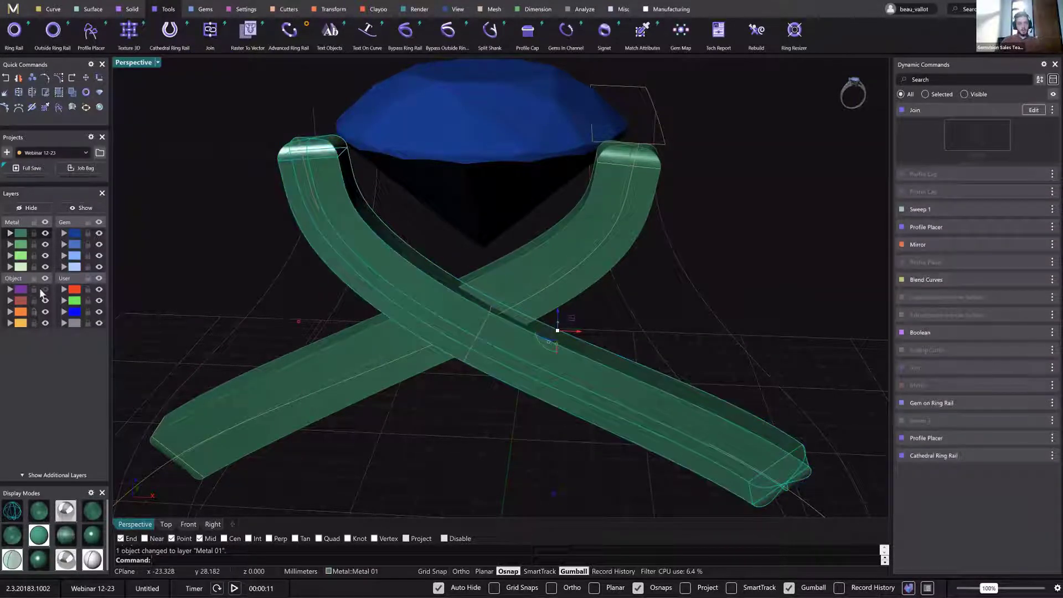
Show the hidden Setting layer to bring back the split-shank ring body around the crossing struts.
click(44, 291)
click(182, 194)
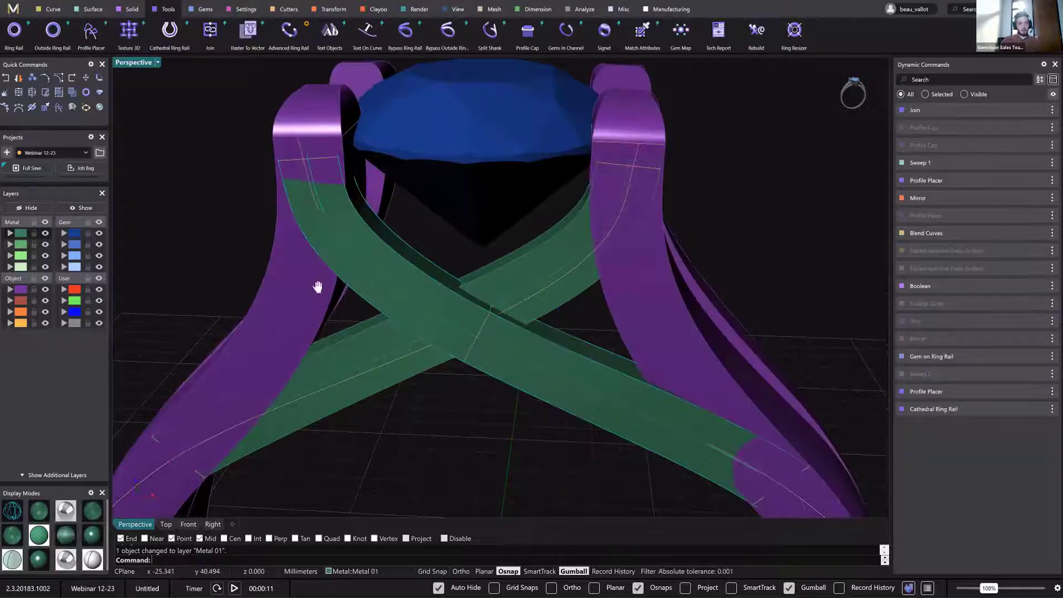
right_drag(317, 287, 439, 327)
scroll(376, 190, up, 5)
Examine from several angles how the two crossing struts fit against the ring body and beneath the diamond.
click(384, 211)
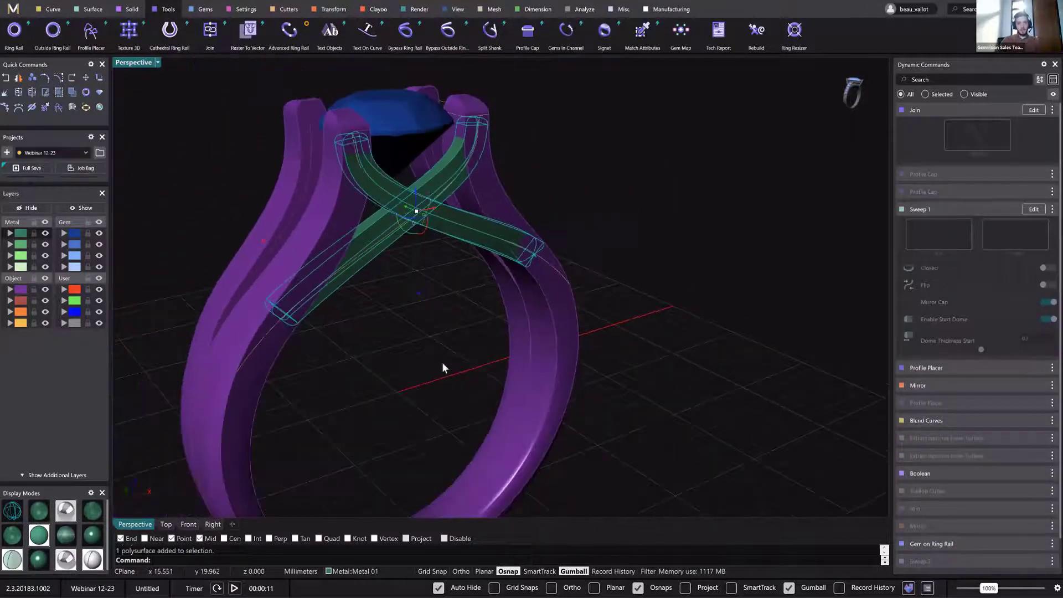
right_drag(442, 363, 408, 145)
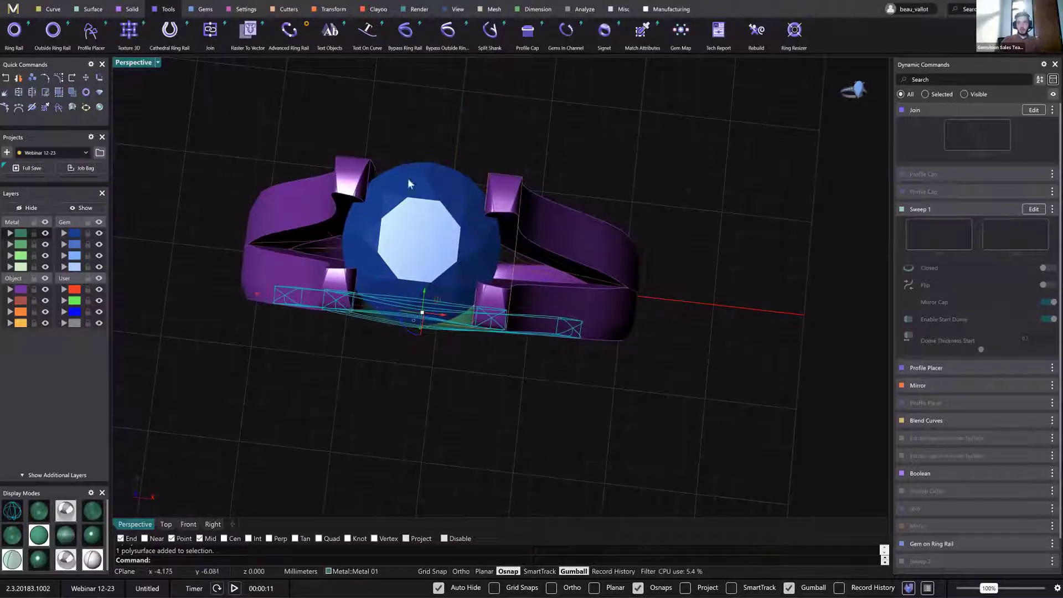
right_drag(464, 287, 509, 311)
right_drag(434, 280, 463, 373)
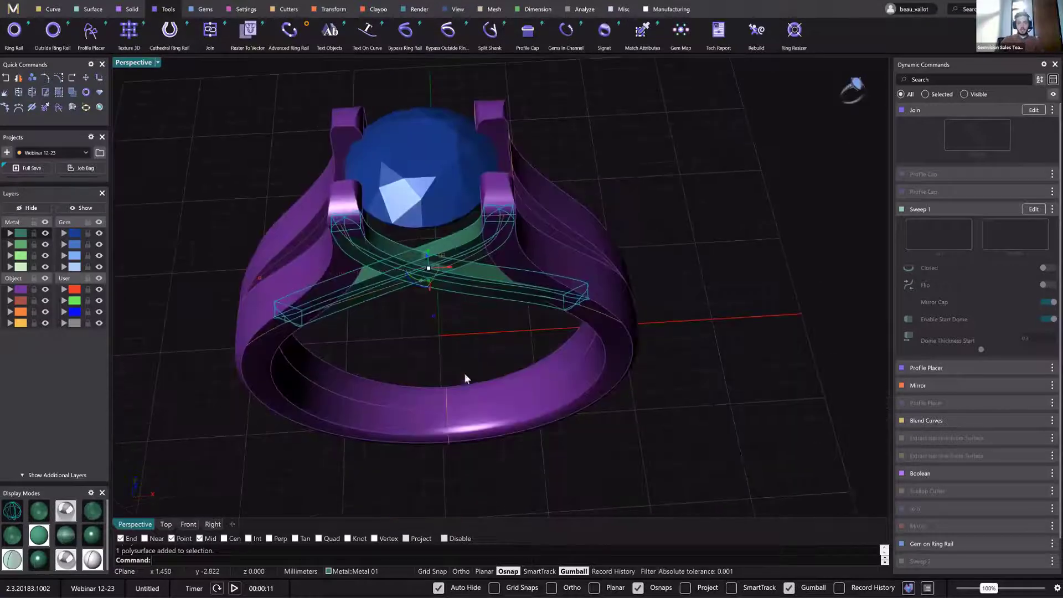
click(390, 258)
click(491, 308)
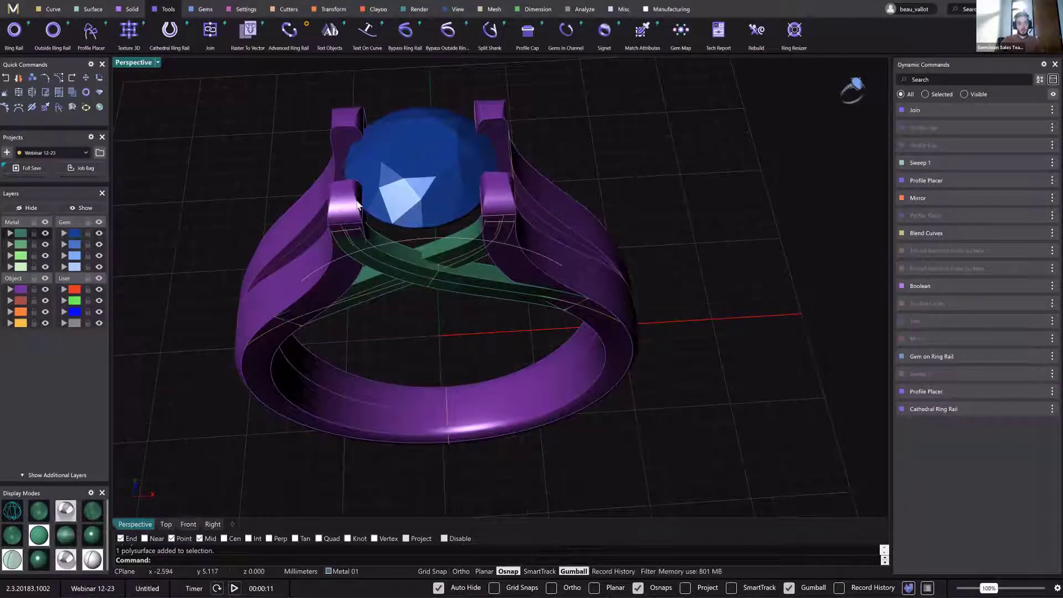
right_drag(410, 314, 718, 294)
click(592, 381)
right_drag(408, 277, 364, 323)
key(Escape)
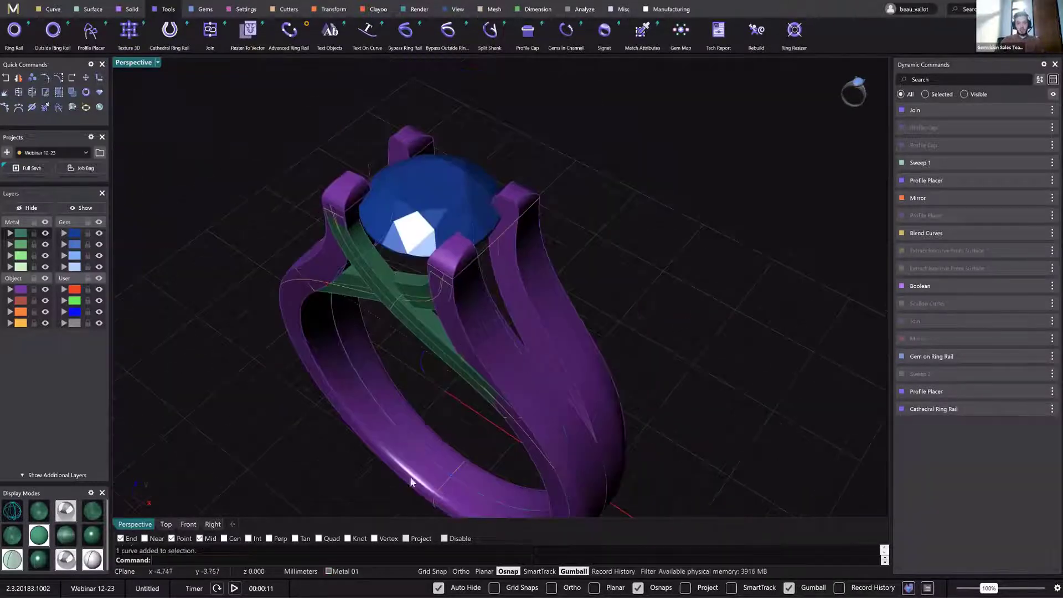
click(367, 249)
click(371, 256)
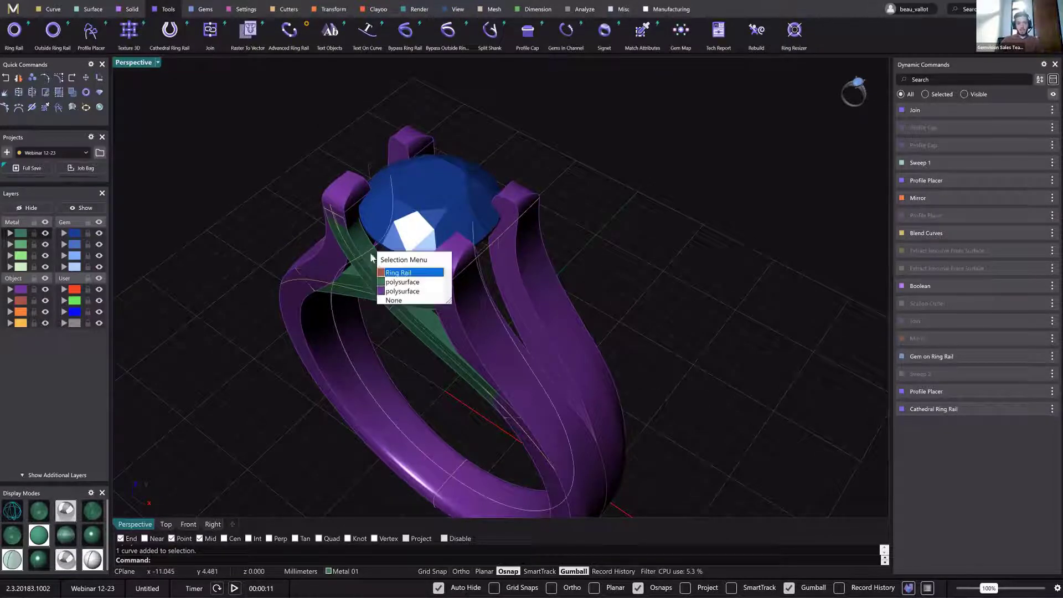
click(397, 282)
right_drag(548, 198, 516, 209)
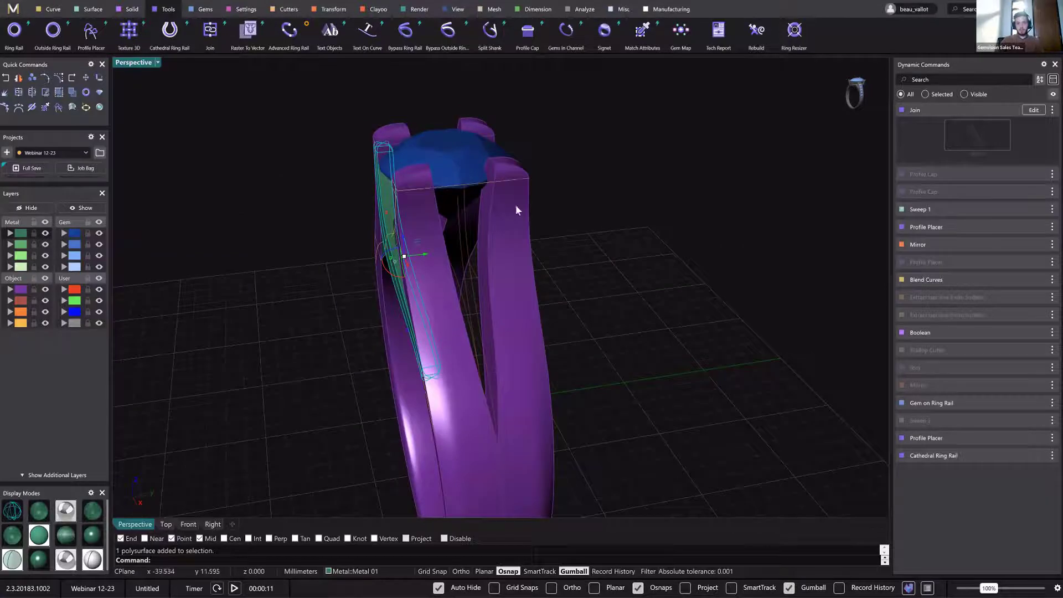
click(667, 277)
right_drag(299, 255, 387, 240)
Mirror both crossing struts to the opposite side of the ring with X Mirror and Y Mirror on.
click(420, 285)
click(441, 312)
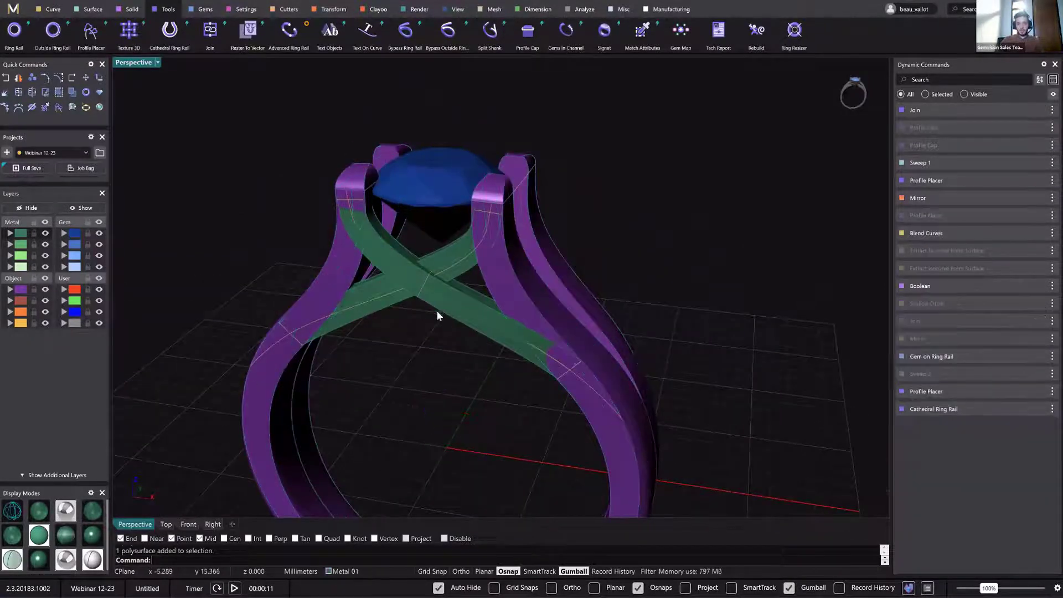
scroll(383, 331, down, 5)
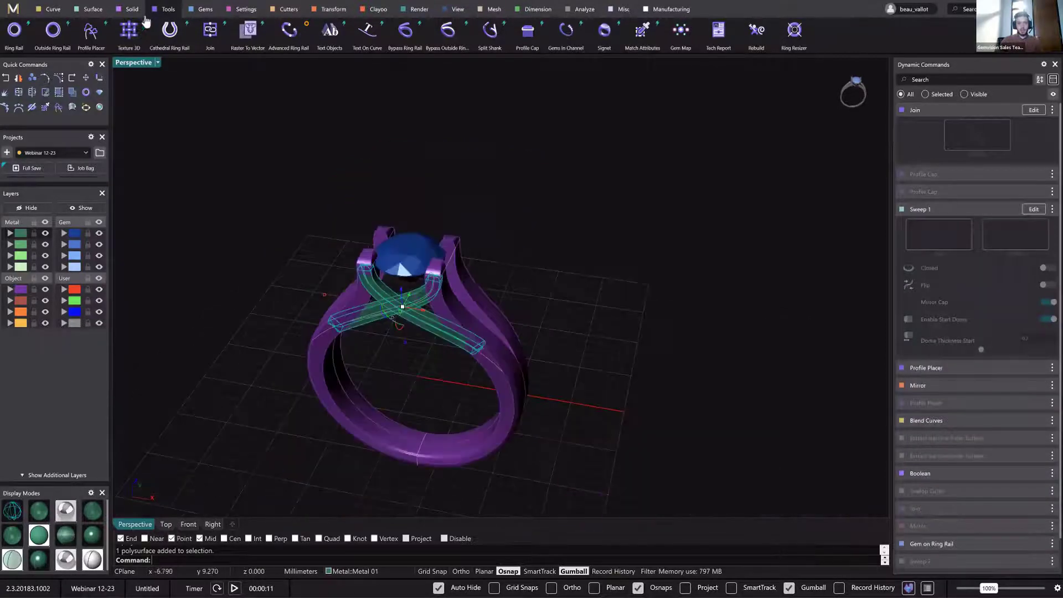
right_drag(384, 331, 396, 376)
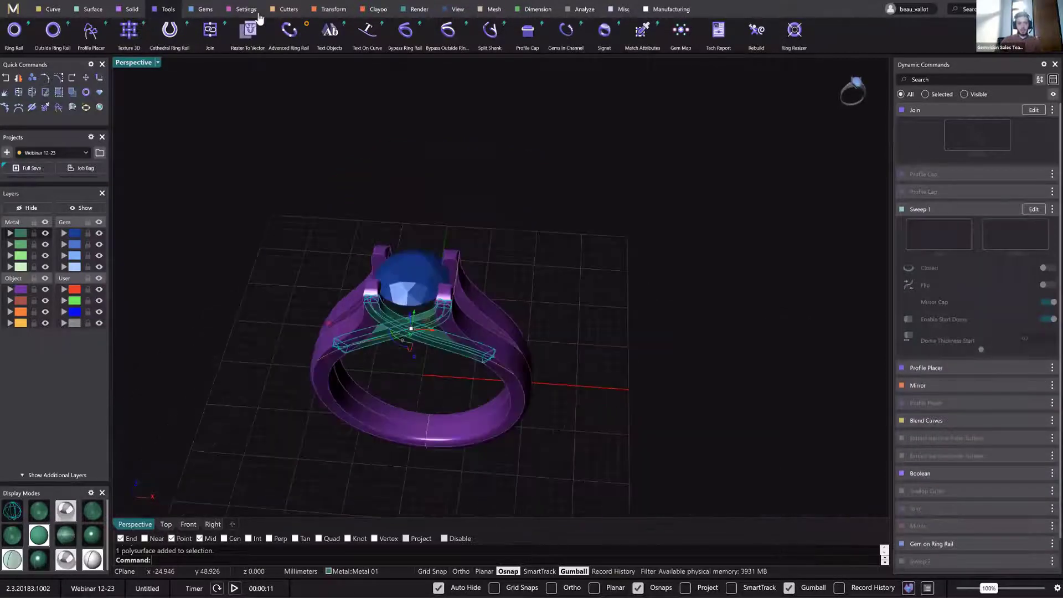
click(332, 10)
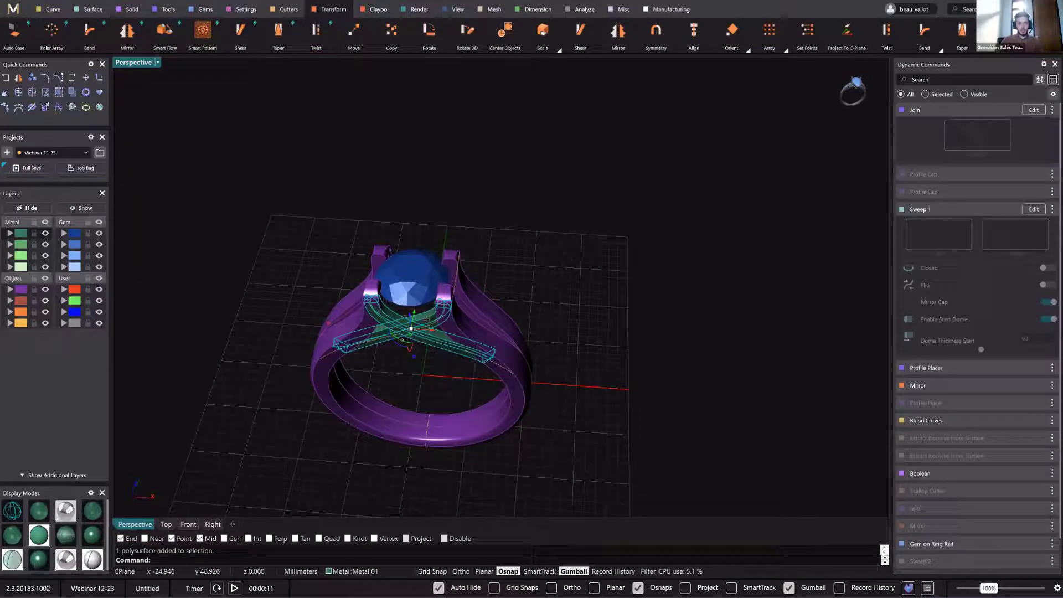
click(127, 30)
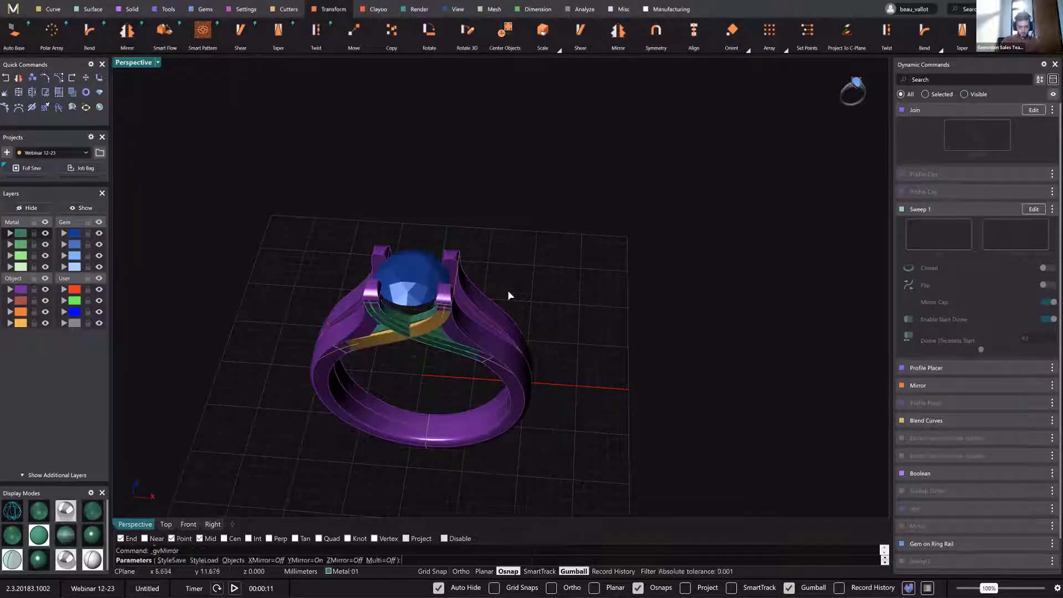
right_drag(505, 316, 855, 110)
click(1047, 168)
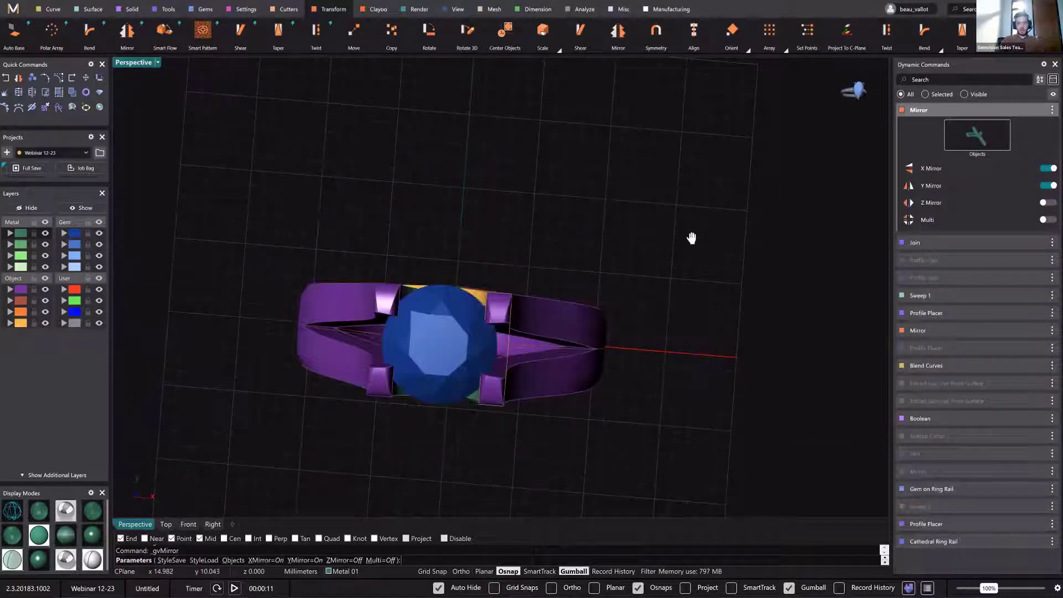
right_drag(714, 297, 678, 201)
key(Return)
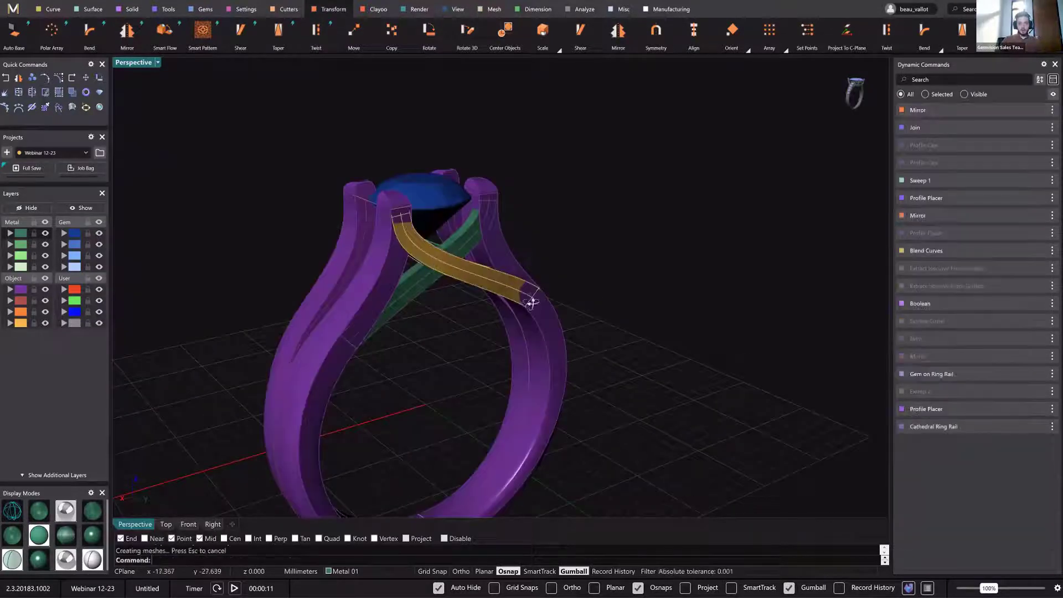
Assign the split-shank ring body to the Metal 01 layer.
right_drag(531, 301, 456, 340)
click(456, 340)
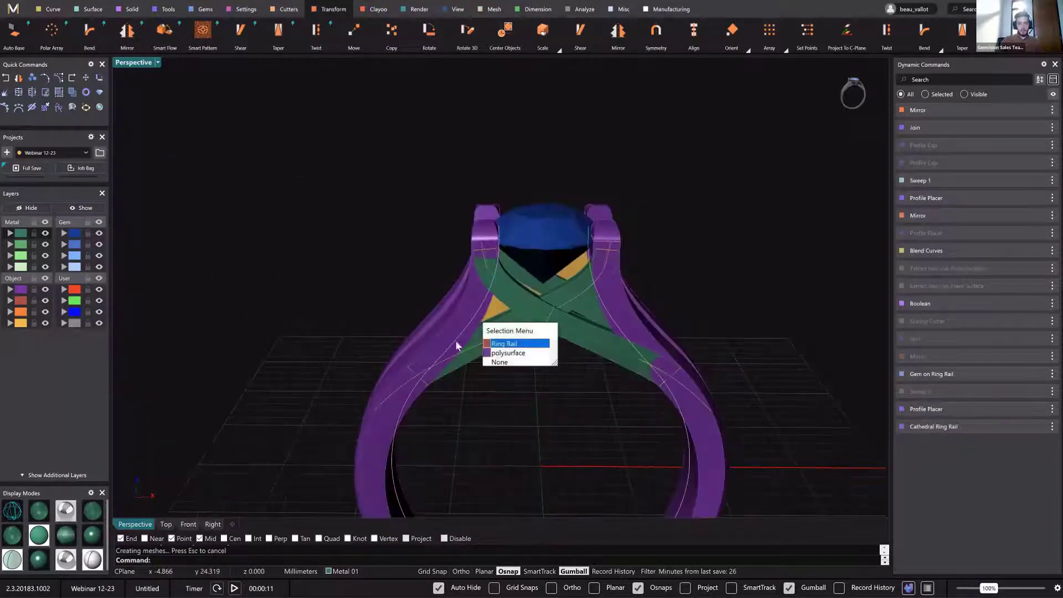
click(508, 353)
click(6, 233)
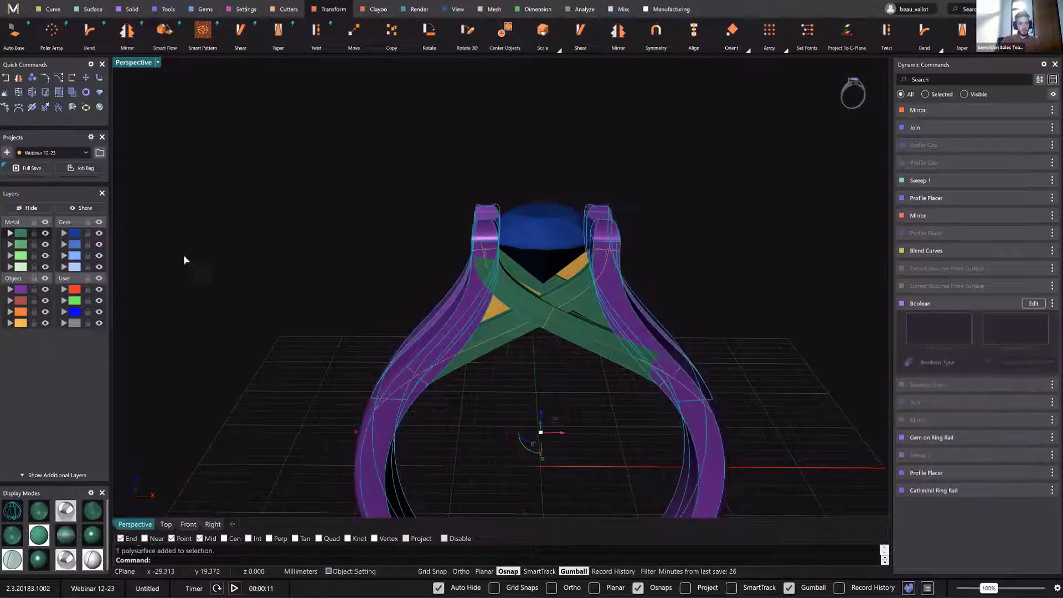
click(341, 297)
Assign the mirrored crossing struts to the Metal 01 layer.
right_drag(489, 363, 506, 245)
scroll(505, 245, up, 4)
click(506, 245)
click(9, 234)
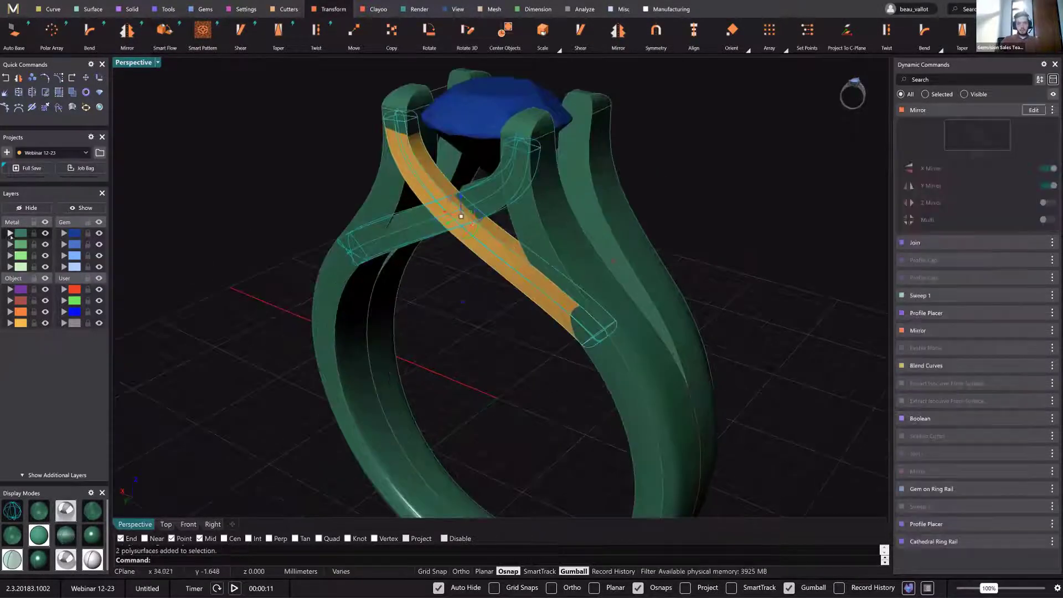
click(304, 267)
Inspect the diamond's Gem on Ring Rail settings and its fit between the four prongs and above the struts.
right_drag(304, 267, 984, 433)
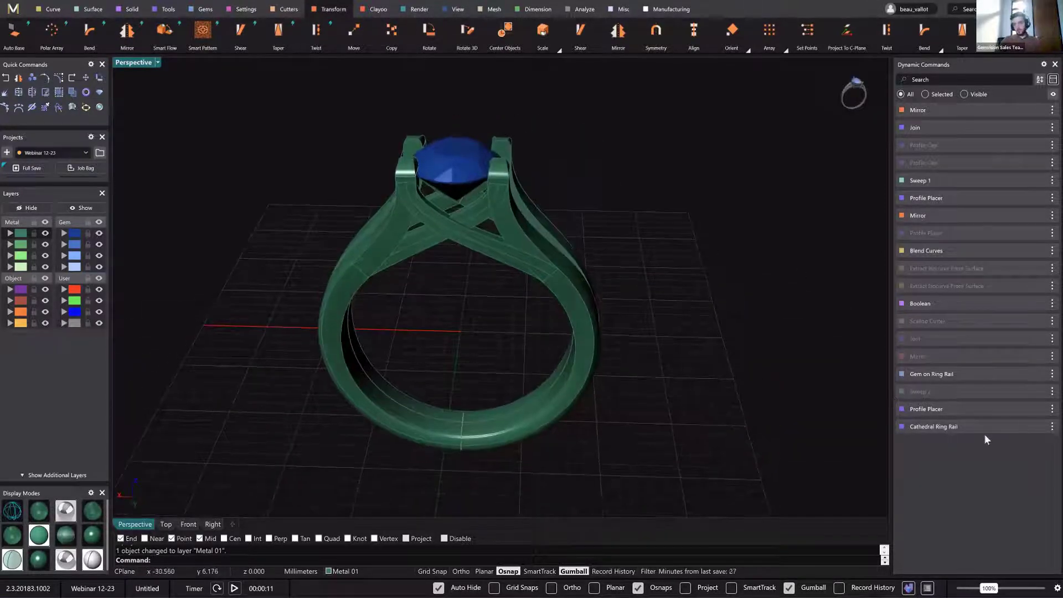
right_drag(725, 294, 1044, 380)
mouse_move(1040, 376)
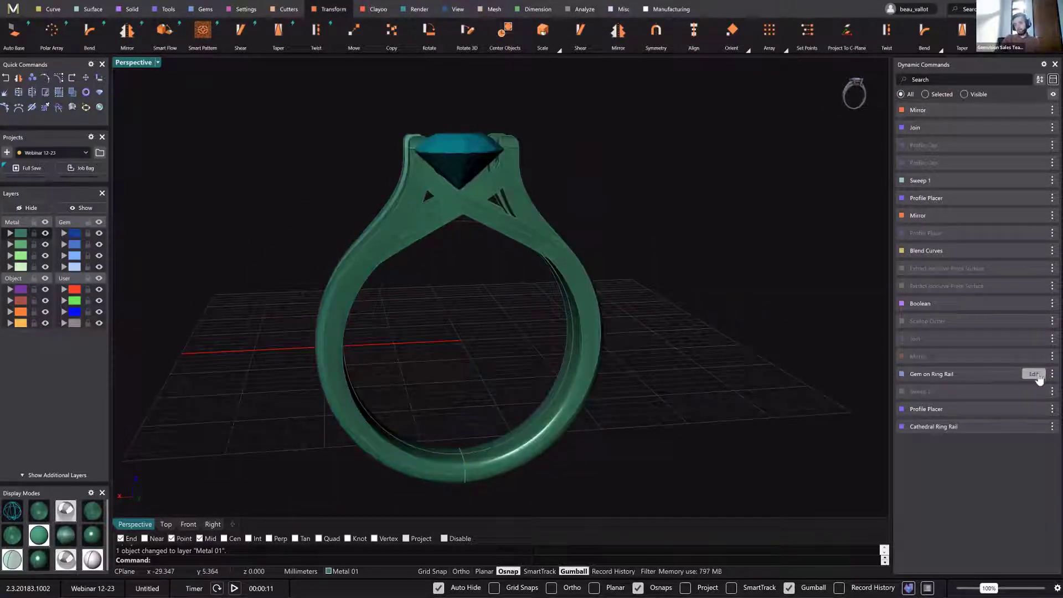
click(1033, 374)
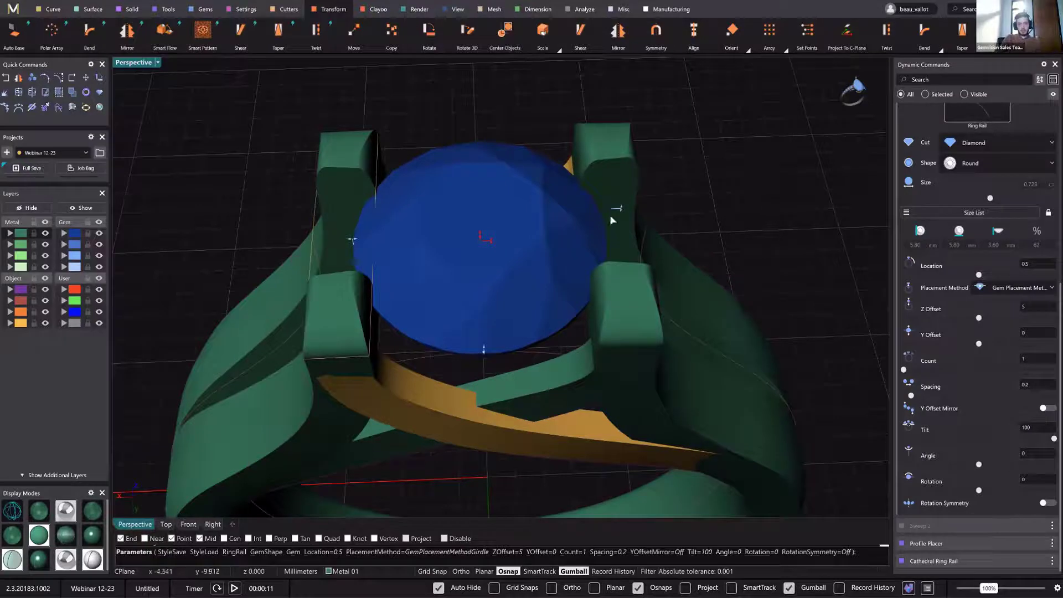
right_drag(710, 172, 709, 171)
right_click(709, 171)
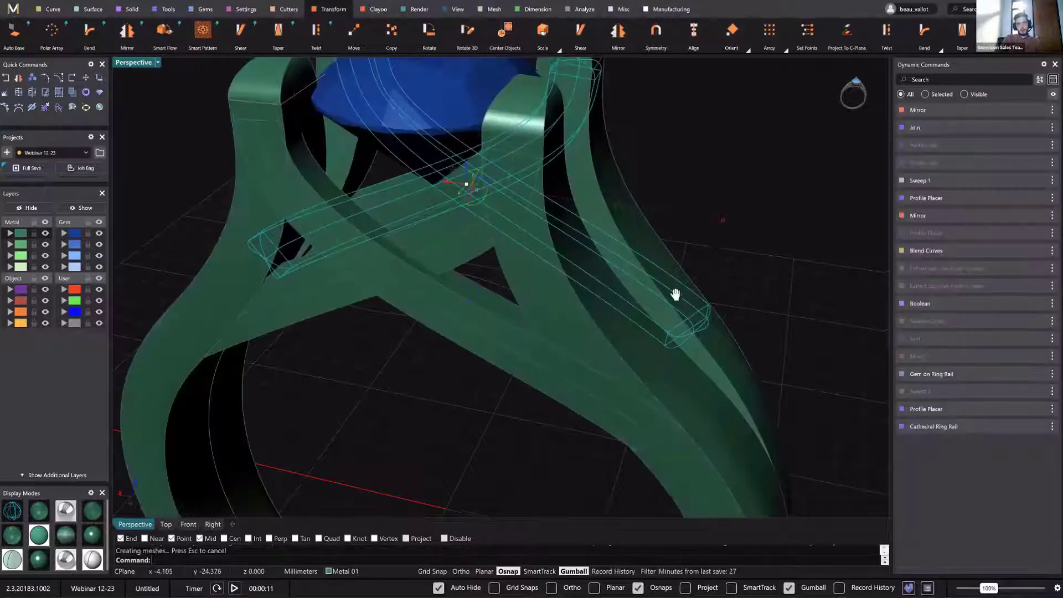
right_drag(643, 289, 545, 286)
scroll(429, 177, down, 3)
right_drag(430, 177, 486, 337)
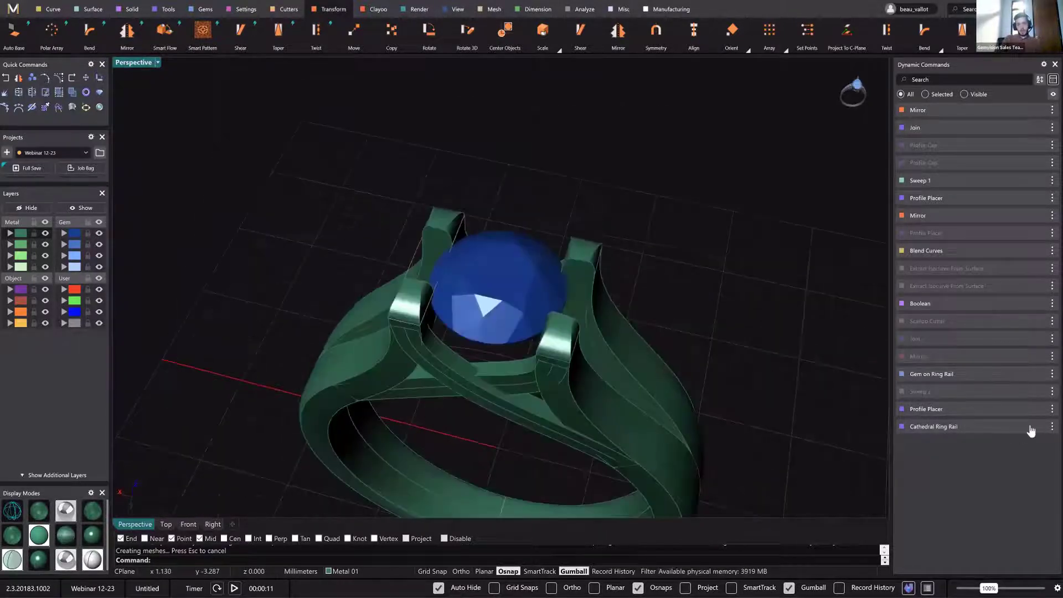
Edit the Cathedral Ring Rail, moving its upper control point inward so the prongs sit closer to the diamond.
click(1033, 426)
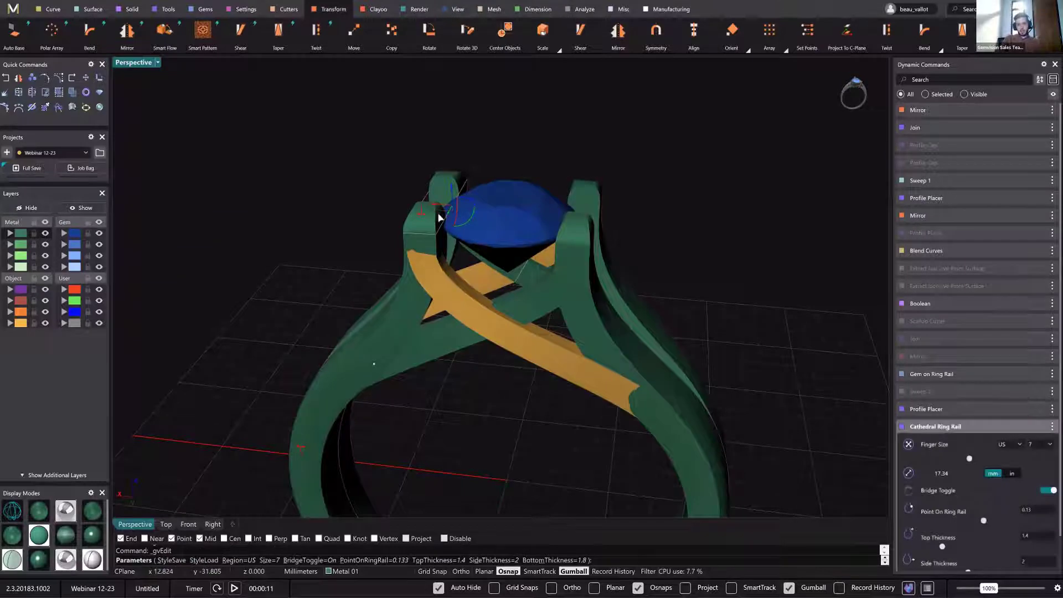
scroll(466, 207, up, 3)
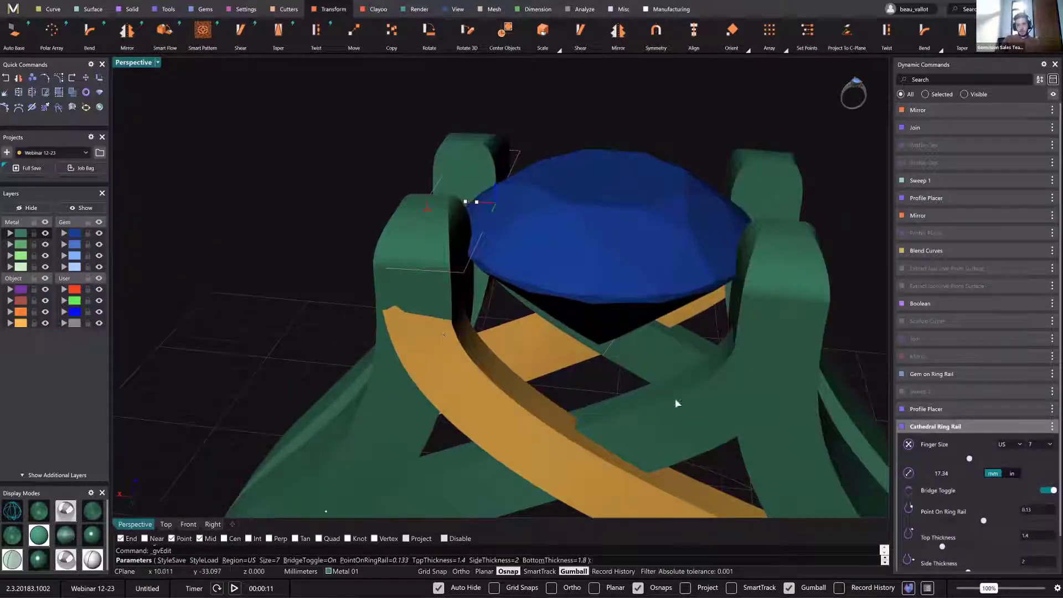
drag(477, 203, 487, 203)
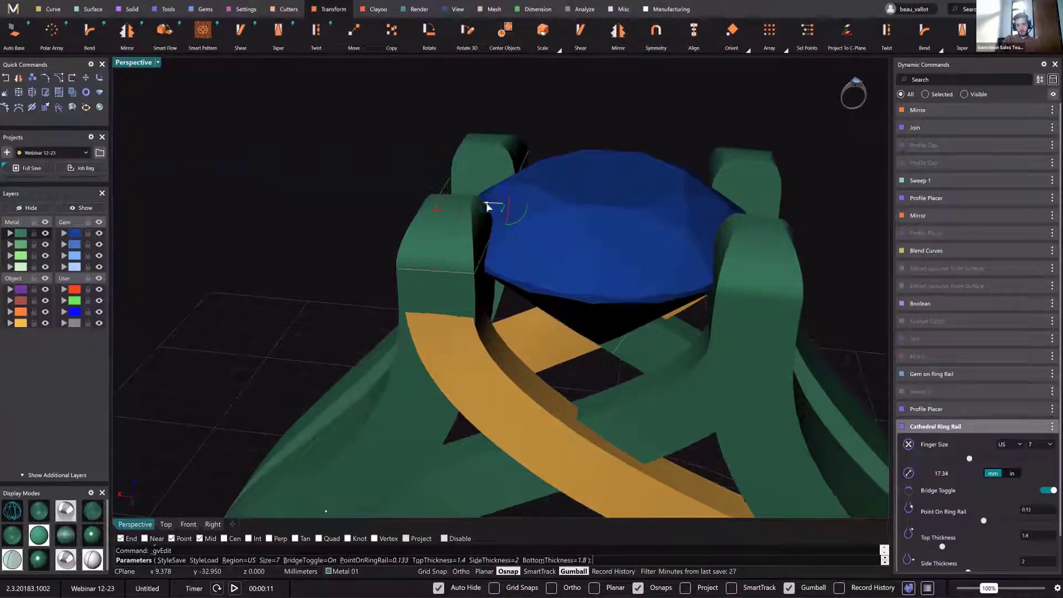
right_drag(508, 251, 424, 195)
click(722, 215)
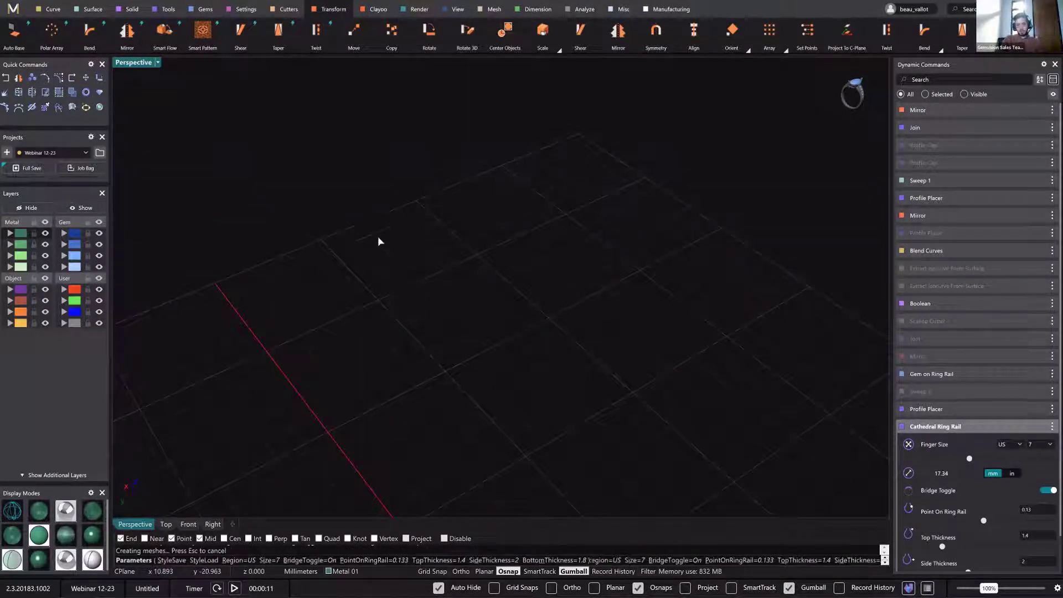
Set the profile width of the shank's lowest Profile Placer to 5.5 mm.
click(685, 160)
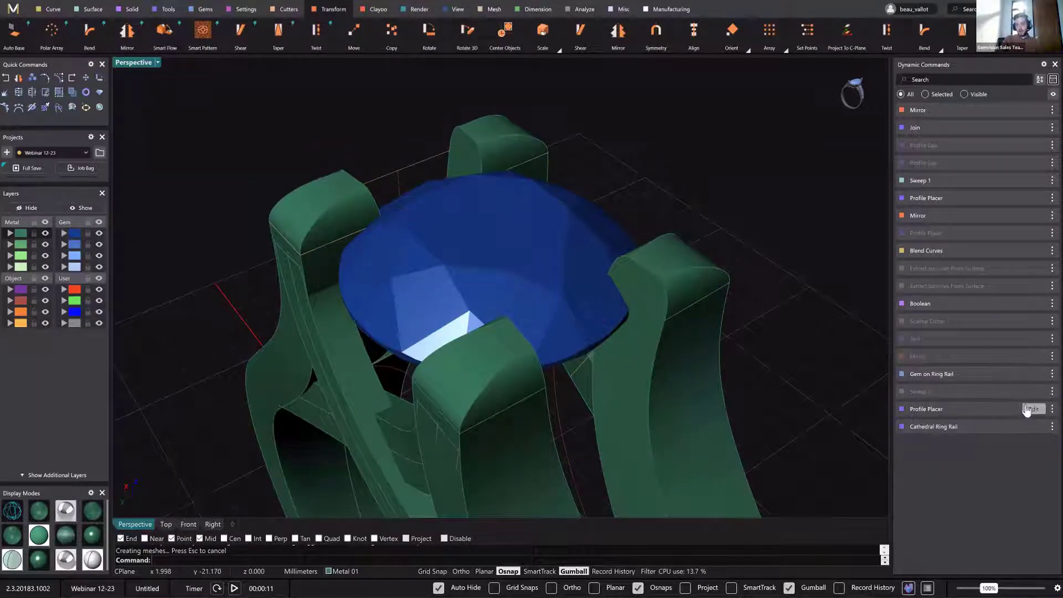
click(1033, 409)
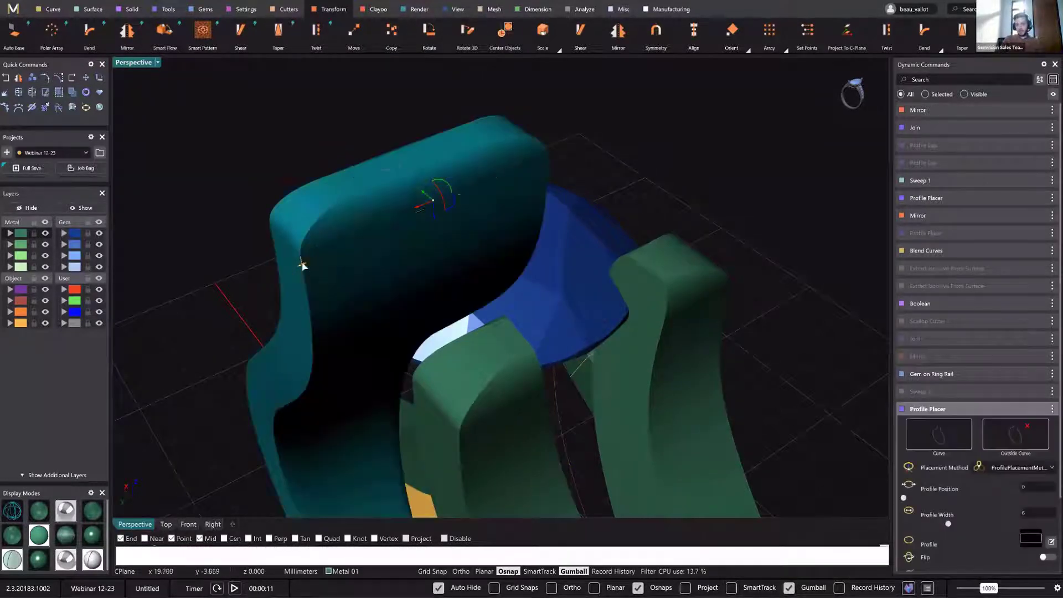
drag(305, 263, 324, 262)
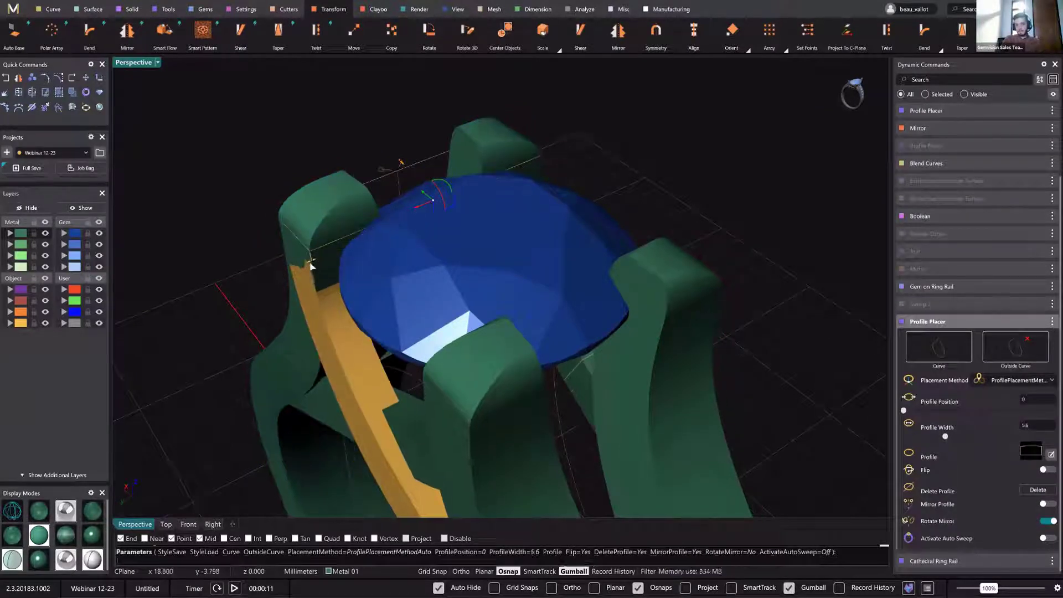
drag(317, 266, 319, 266)
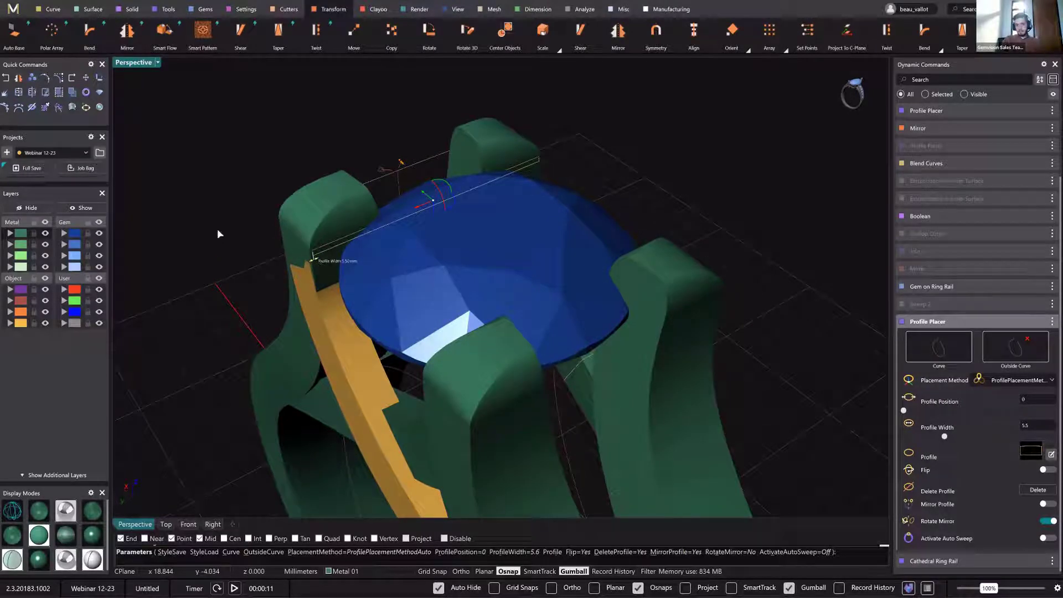
right_drag(218, 223, 394, 230)
right_click(394, 229)
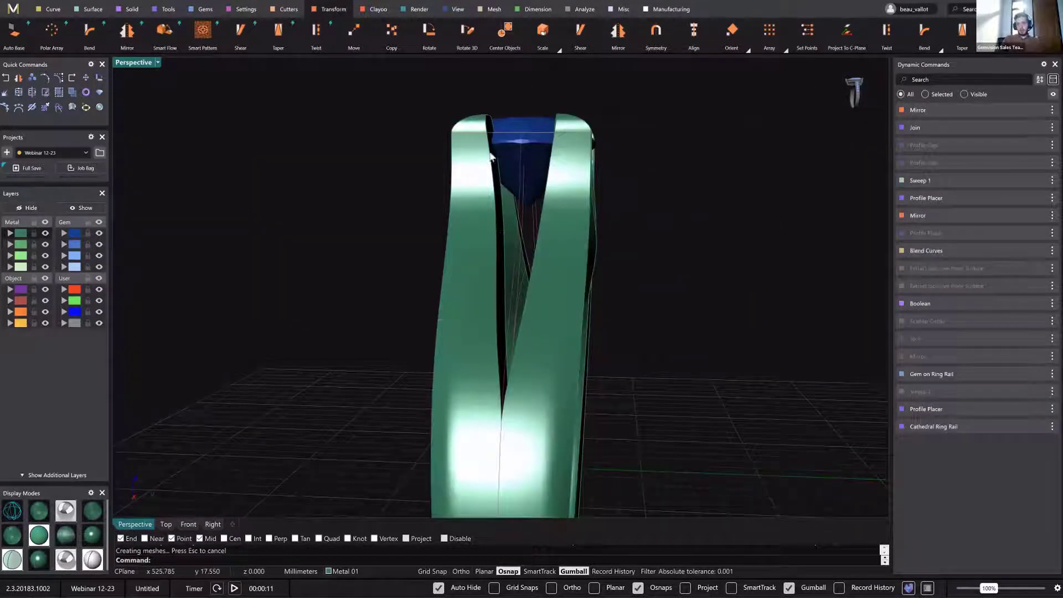
Move the ring's construction curves to layer User 04 and hide that layer.
right_drag(525, 151, 19, 321)
click(20, 322)
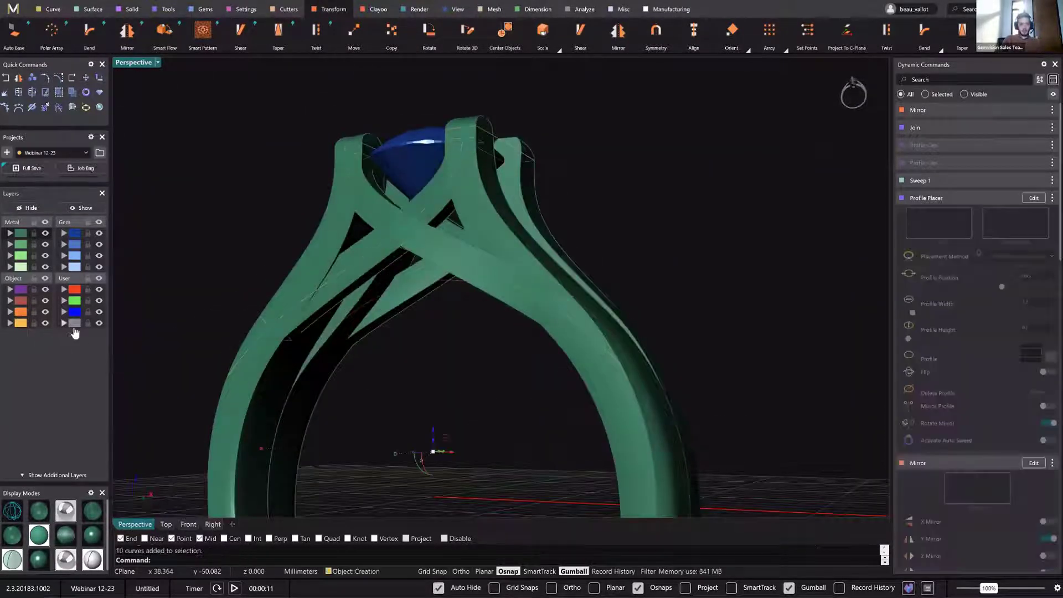
right_drag(437, 329, 141, 328)
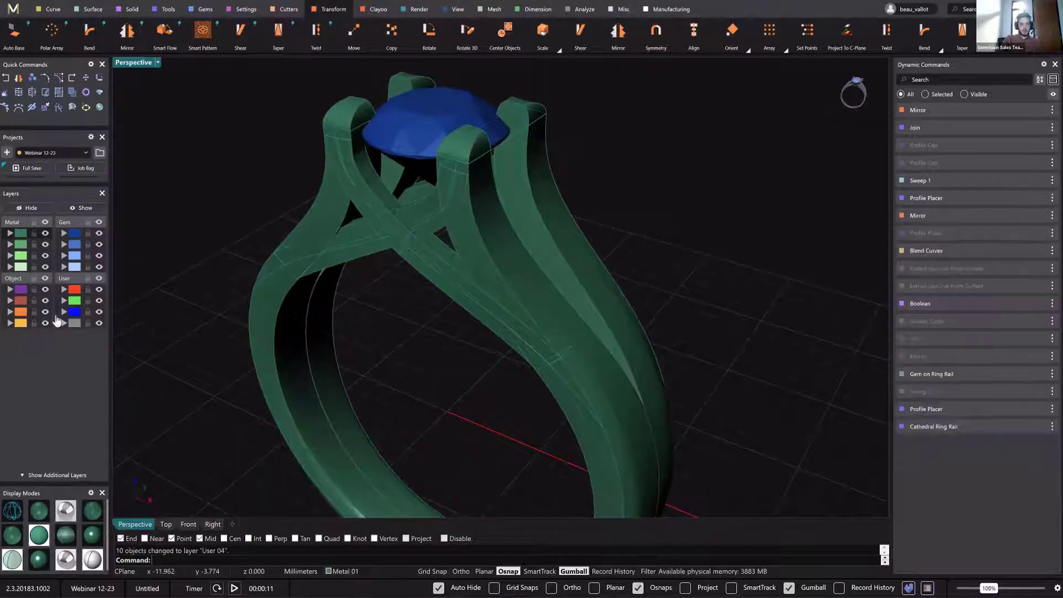
shift+right_drag(414, 253, 450, 233)
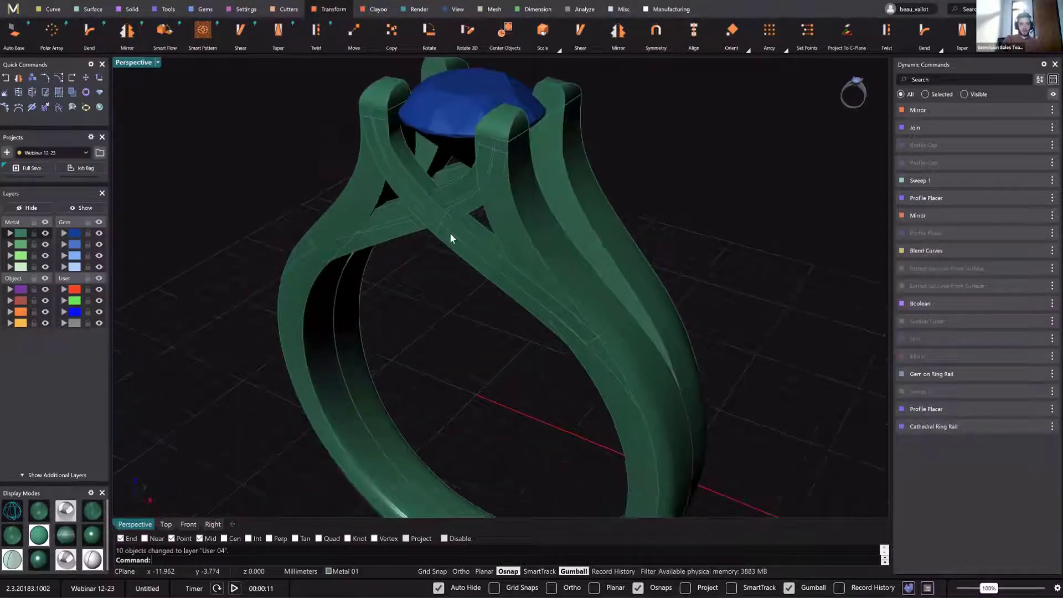
click(558, 110)
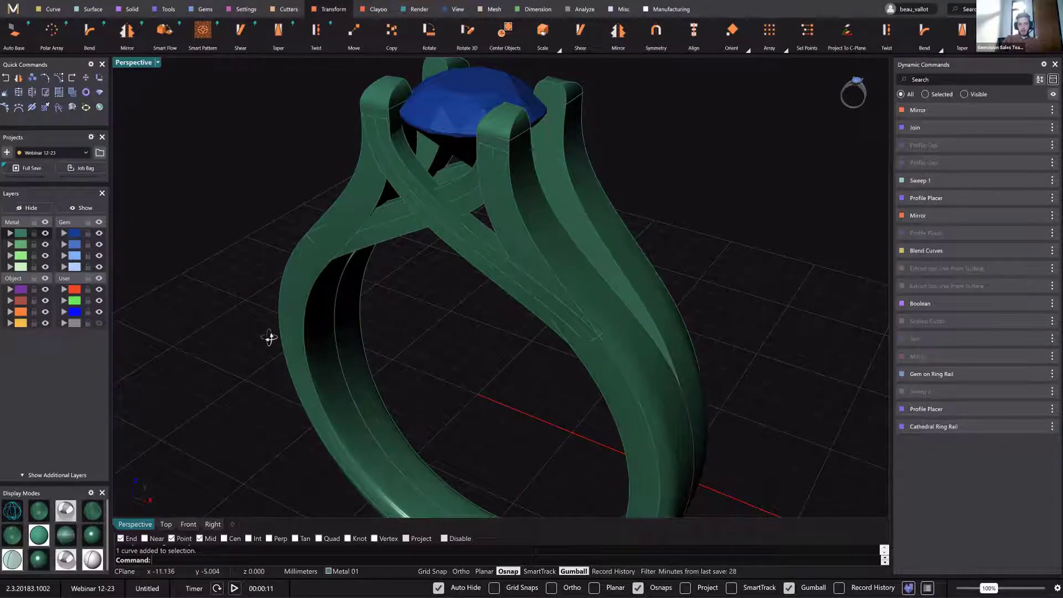
right_drag(345, 339, 188, 360)
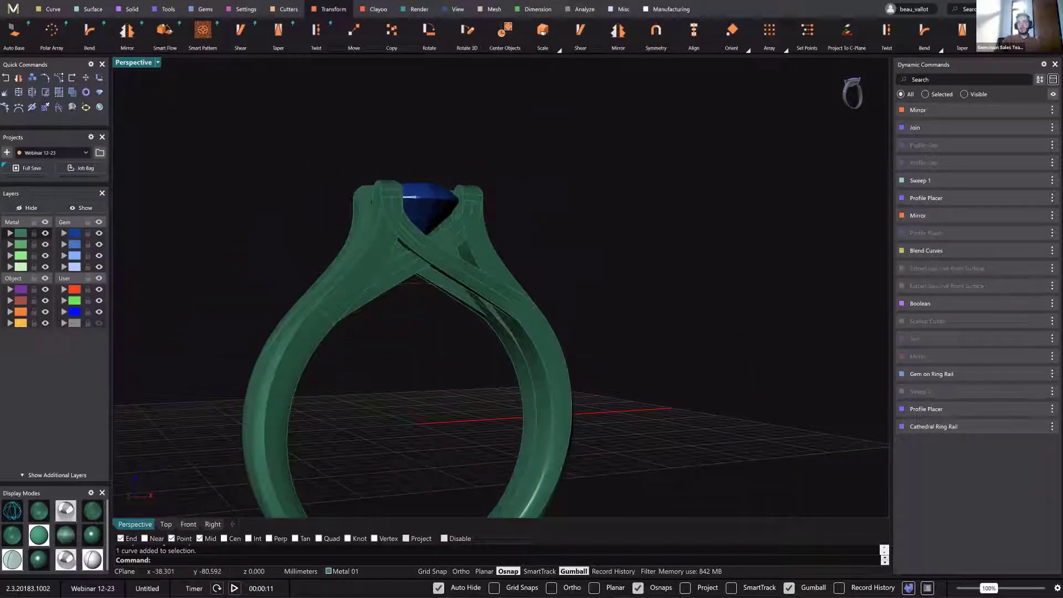
Raise the upper ends of the Cathedral Ring Rail so the prongs extend higher, using the split-shank reference photo as a guide.
key(alt+Tab)
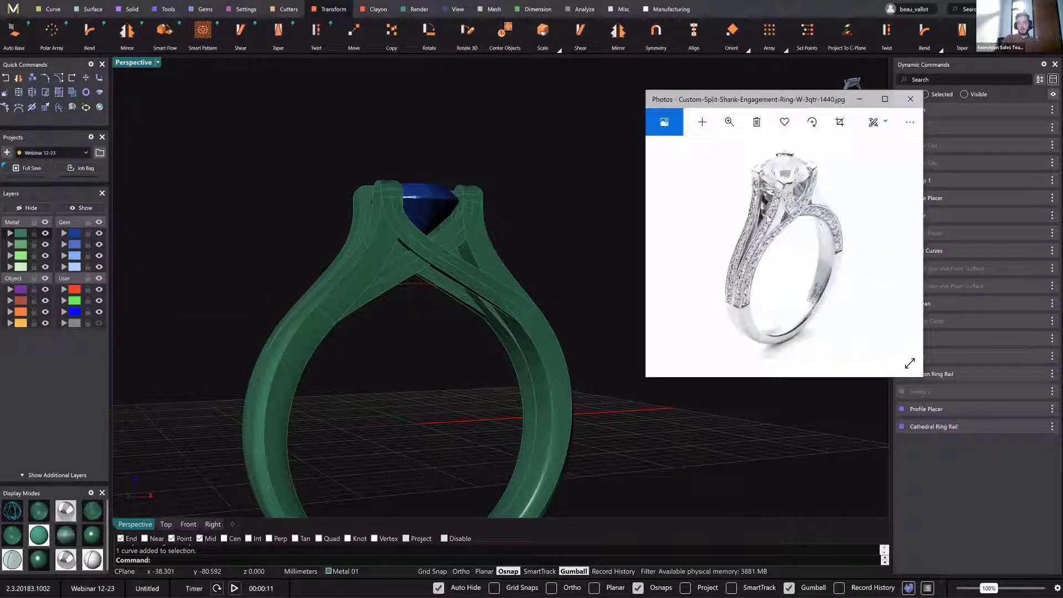
right_drag(447, 211, 406, 216)
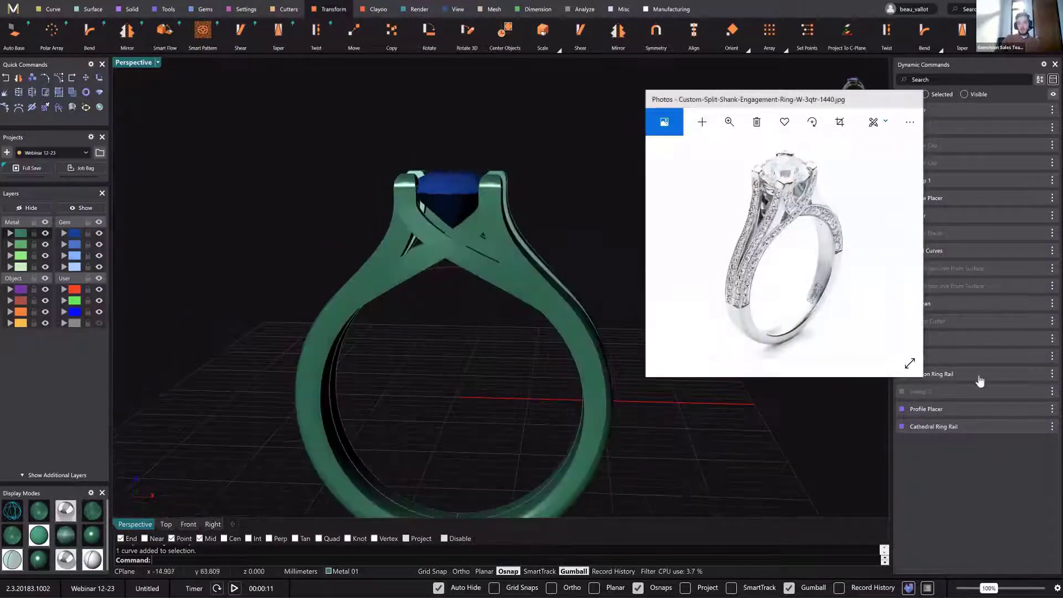
click(1035, 428)
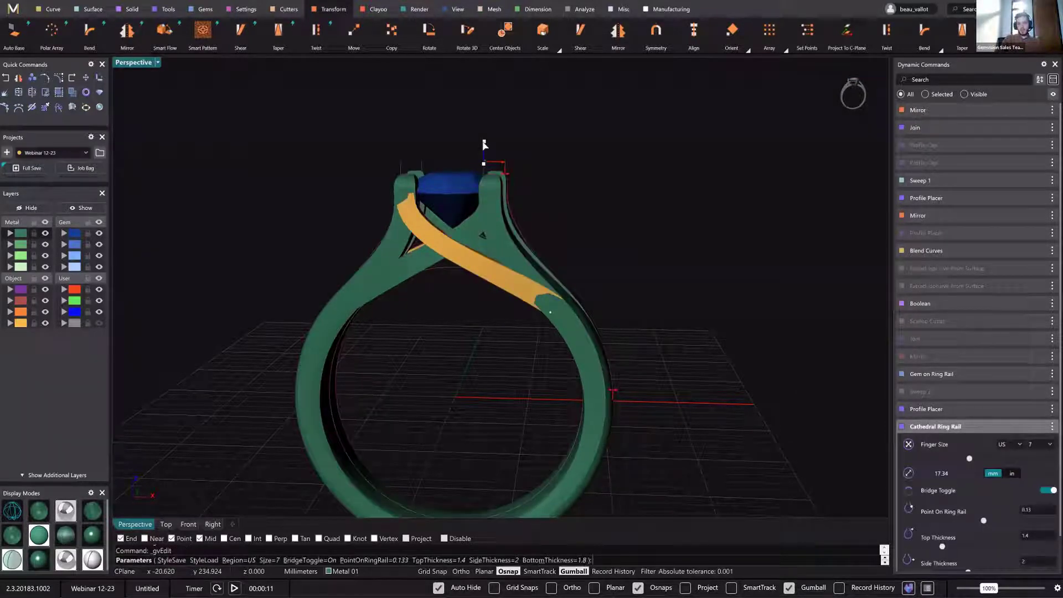
drag(483, 142, 483, 141)
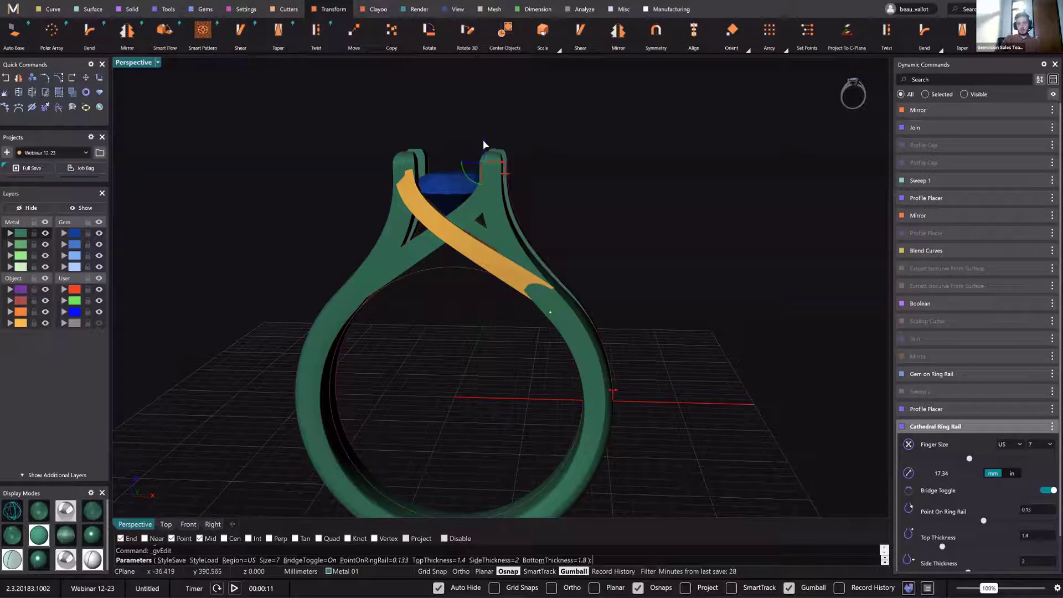
right_click(538, 140)
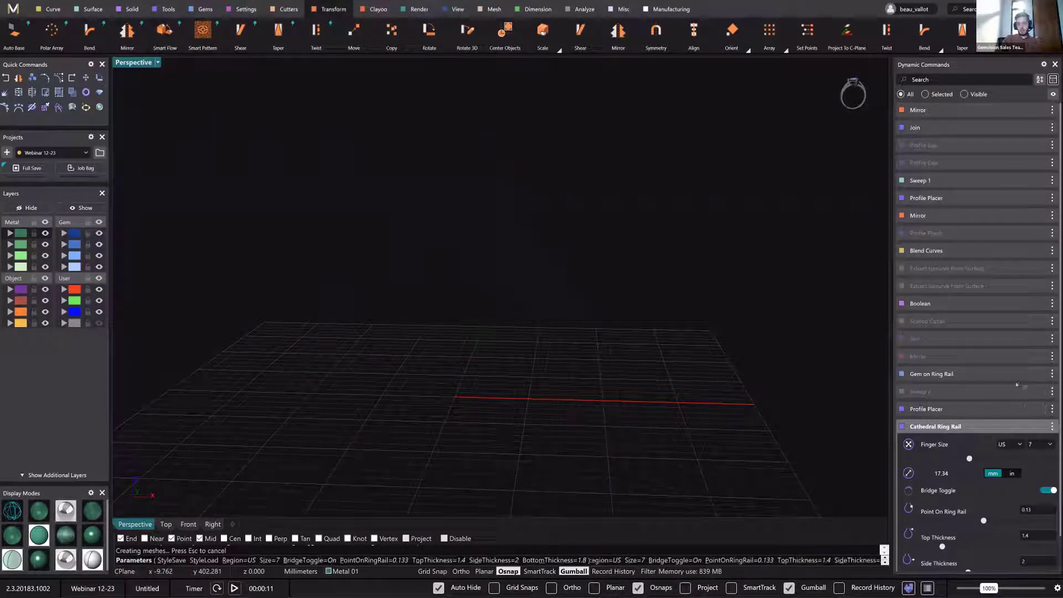
Raise the centre gem between the prongs by setting the Gem on Ring Rail Z offset to 6.3.
click(1033, 373)
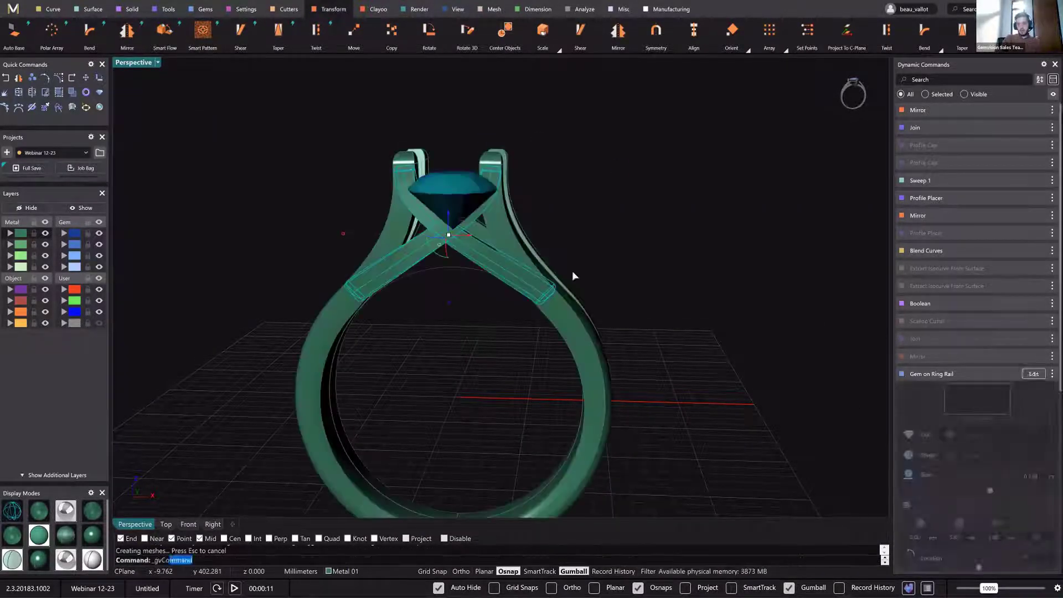
drag(439, 177, 441, 168)
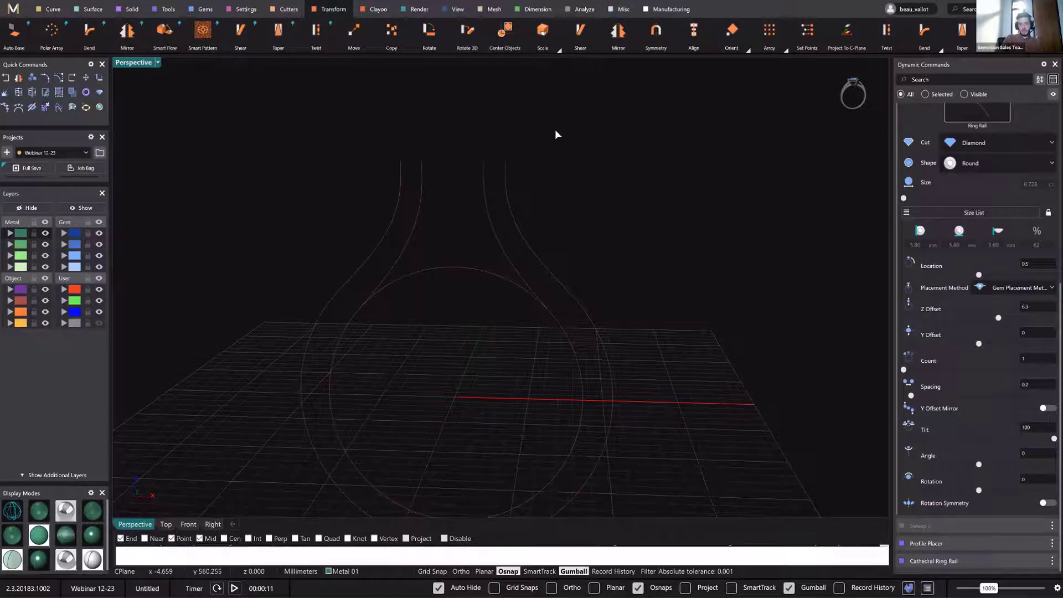
key(Return)
click(531, 153)
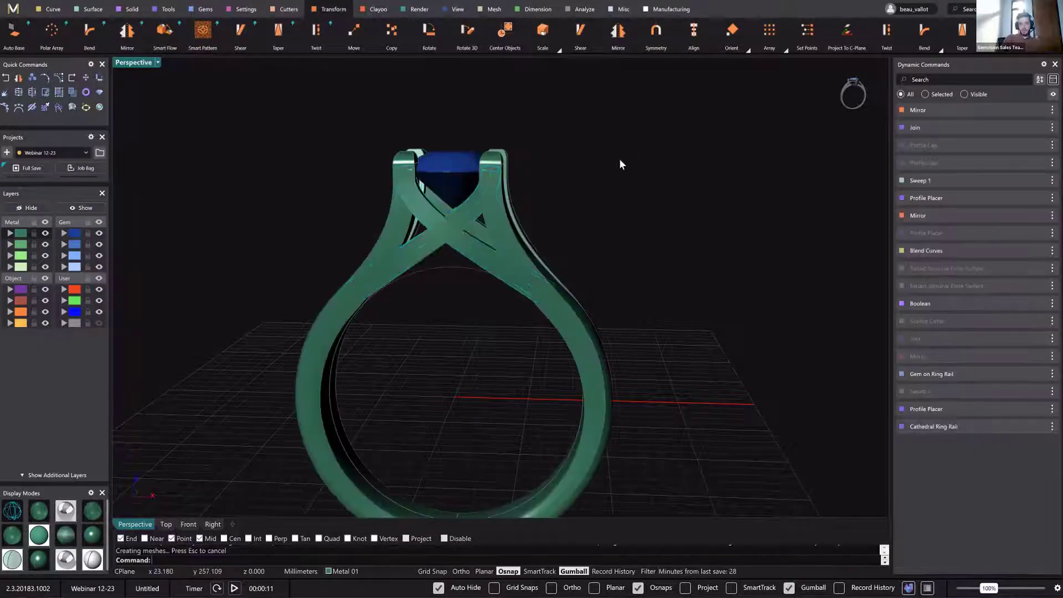
right_drag(434, 164, 466, 202)
click(467, 202)
click(668, 196)
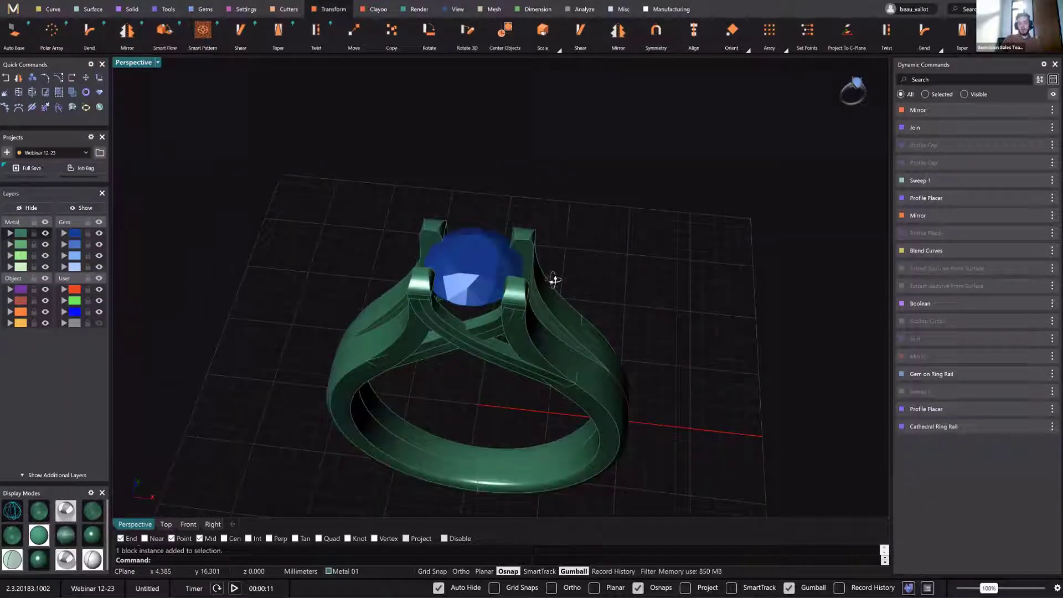
Extract an isocurve along the outer face of one split-shank arm, with its surface point at U 0.15.
right_drag(554, 280, 583, 159)
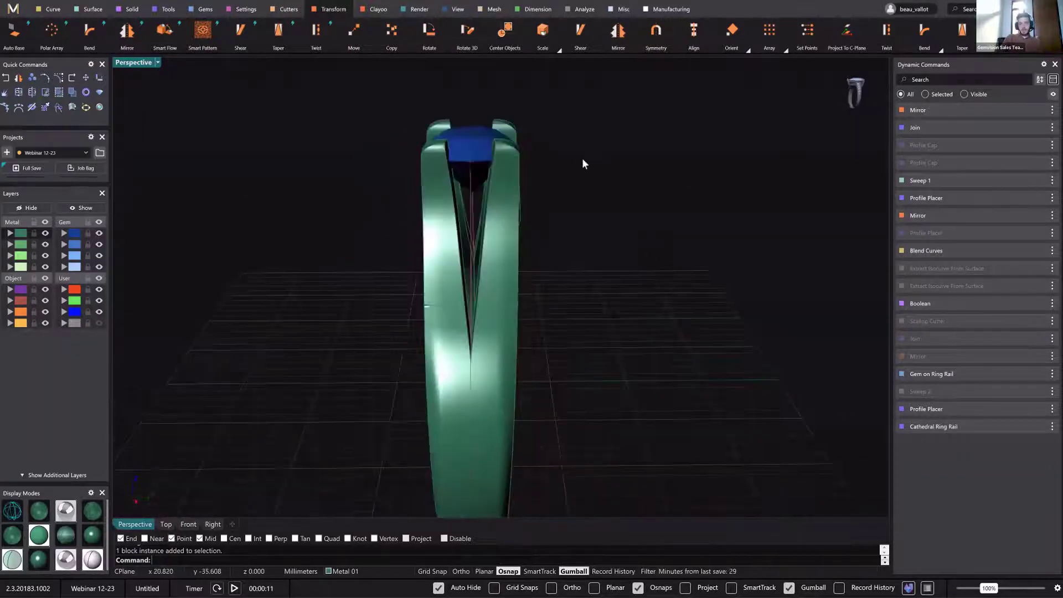
right_drag(633, 199, 487, 182)
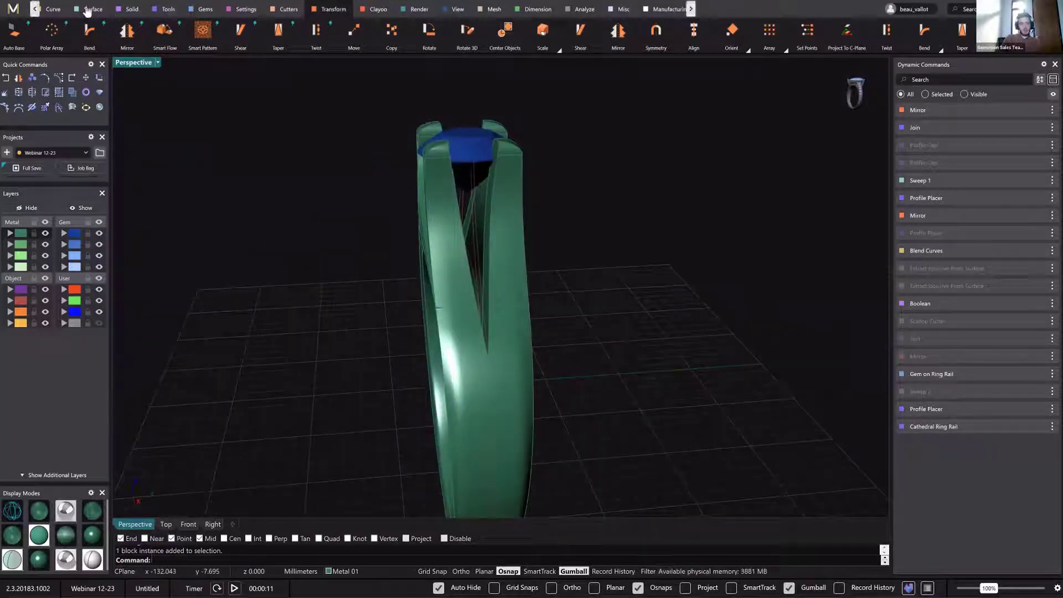
click(50, 13)
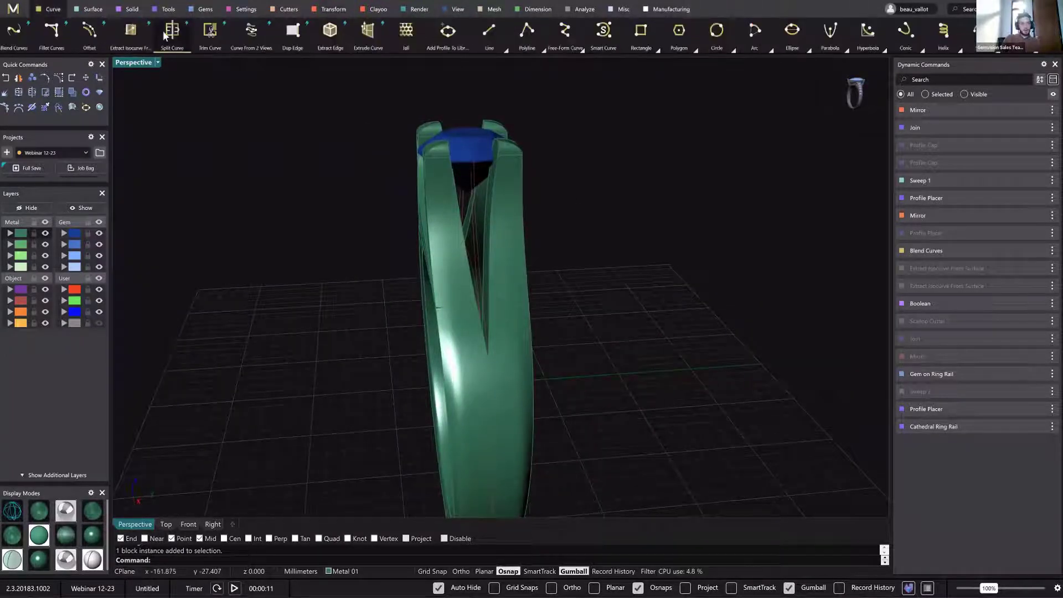
click(130, 31)
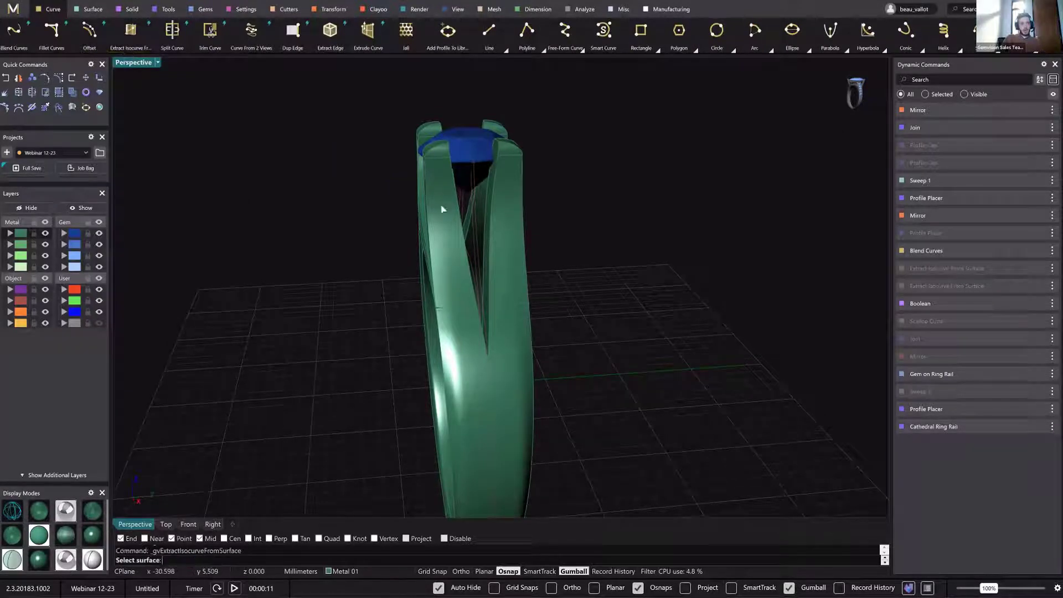
click(464, 216)
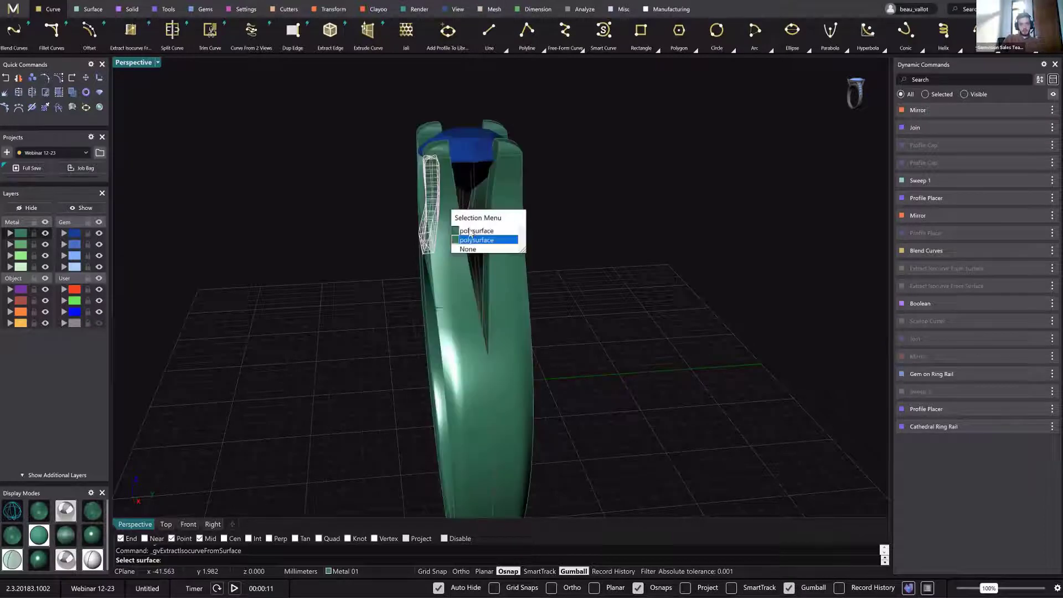
click(475, 230)
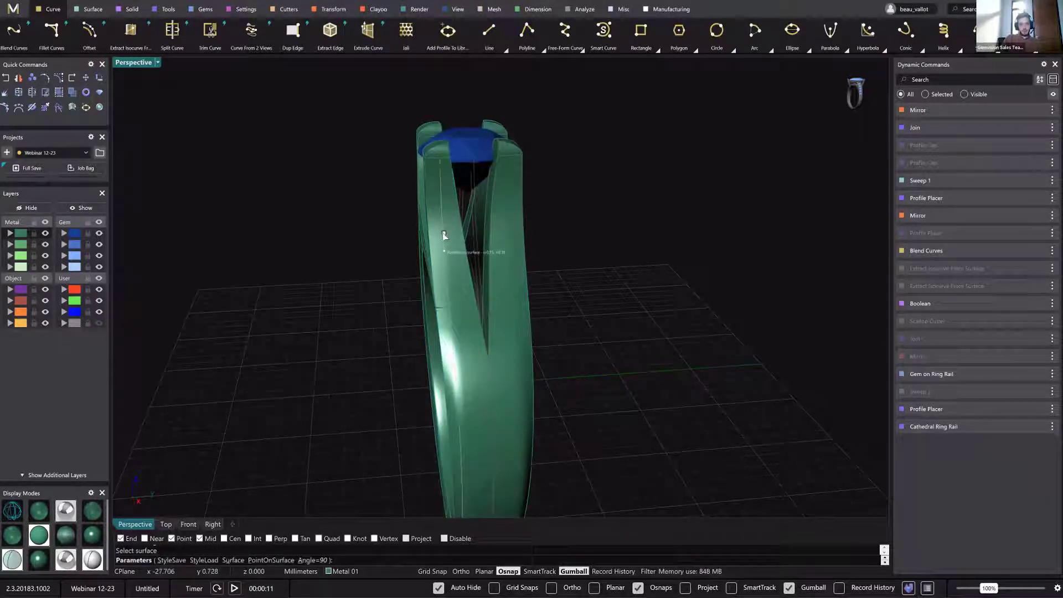
click(444, 235)
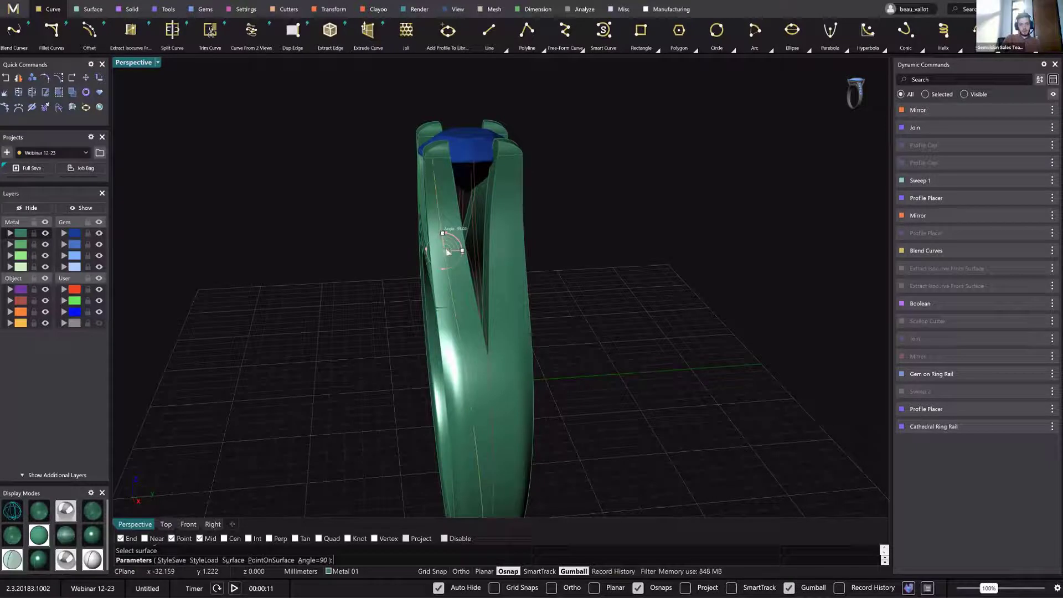
scroll(461, 257, up, 1)
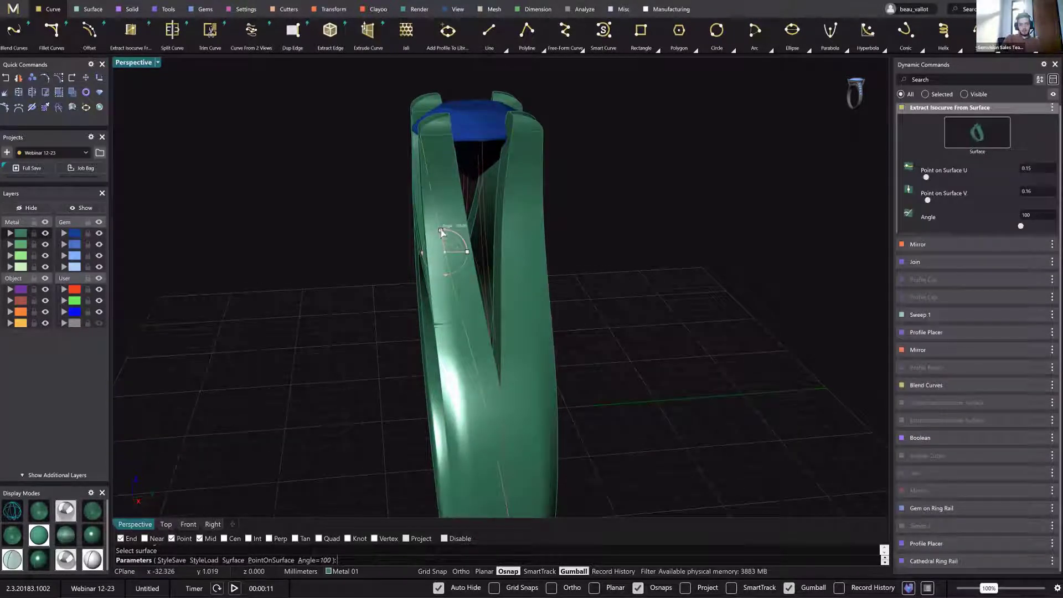
click(443, 237)
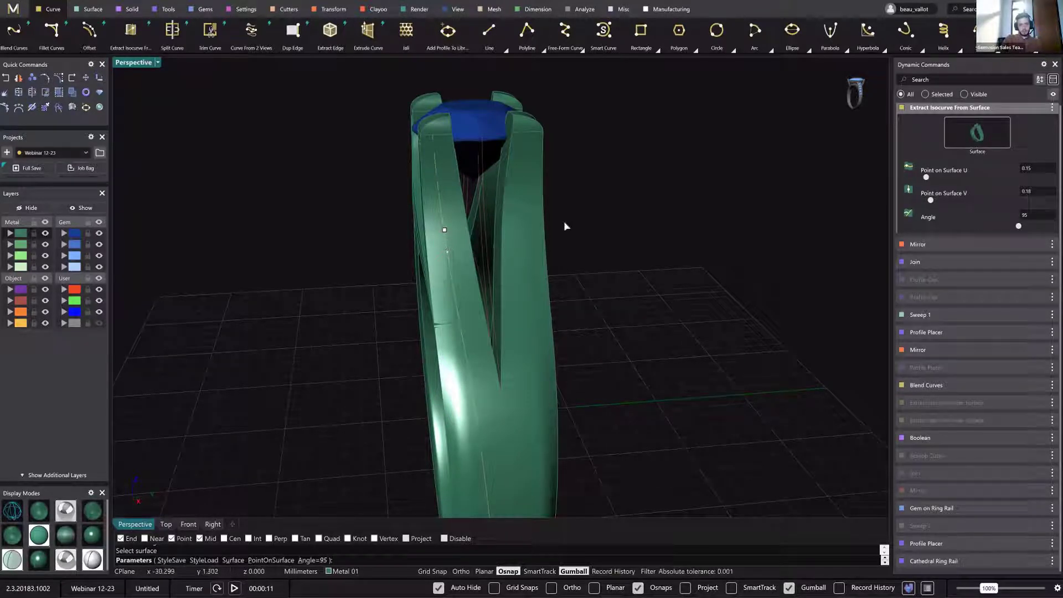
Set the isocurve's angle to 94 and its surface point V to 0.2.
click(1033, 217)
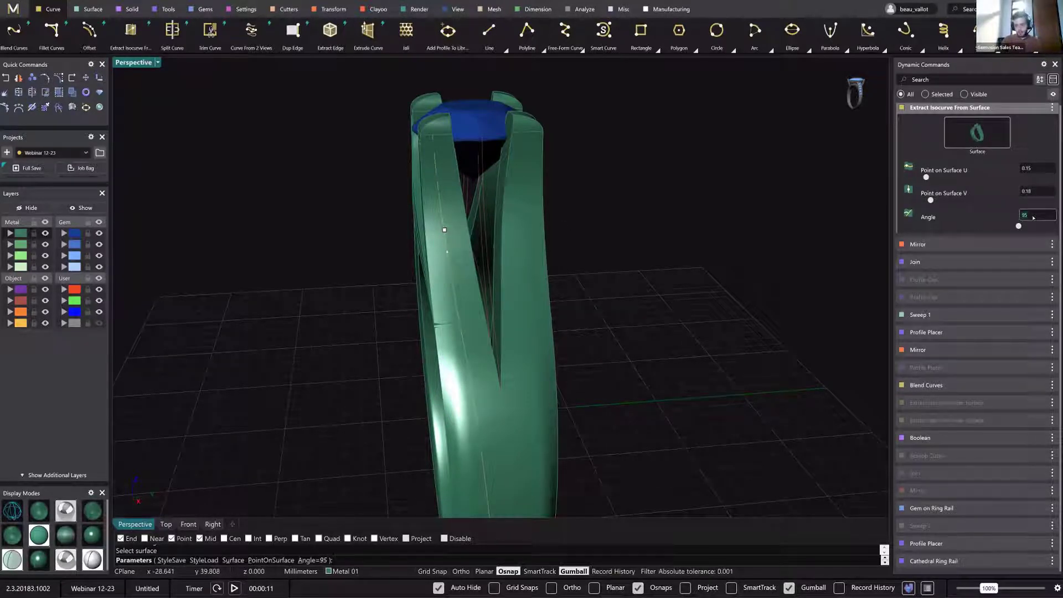
text(92)
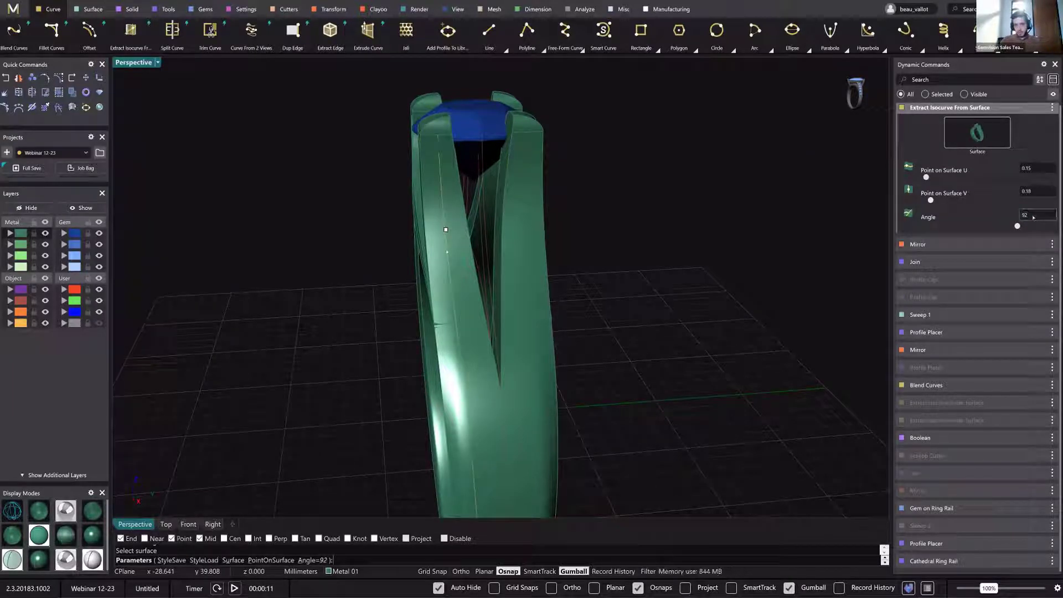
text(93)
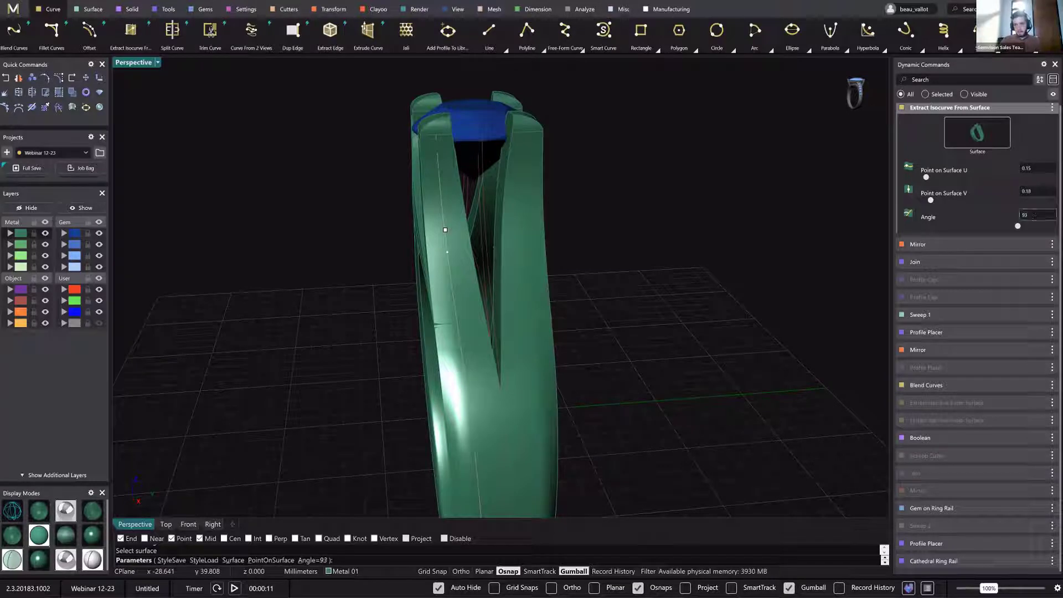
click(1033, 214)
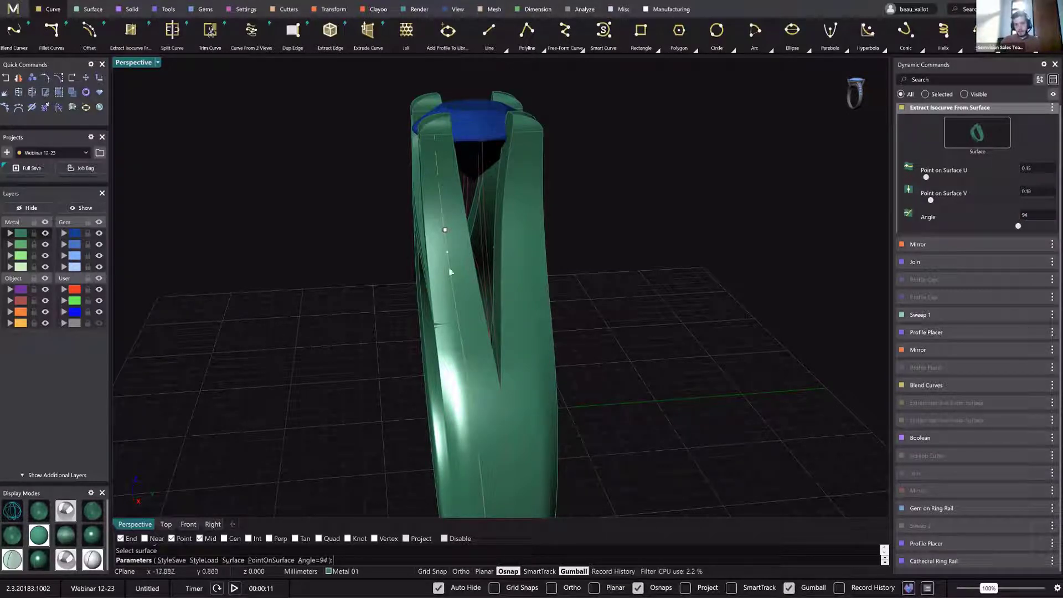
drag(449, 254, 451, 254)
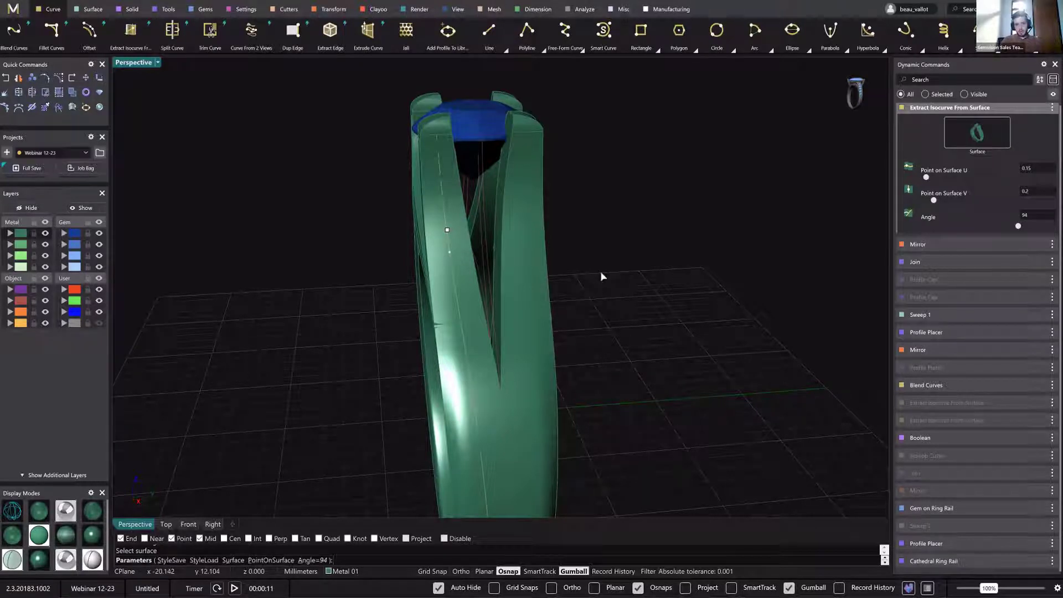
right_click(463, 273)
Place round diamonds along the extracted isocurve with Gems On Curve, extending the row's end position to about 0.982.
click(456, 283)
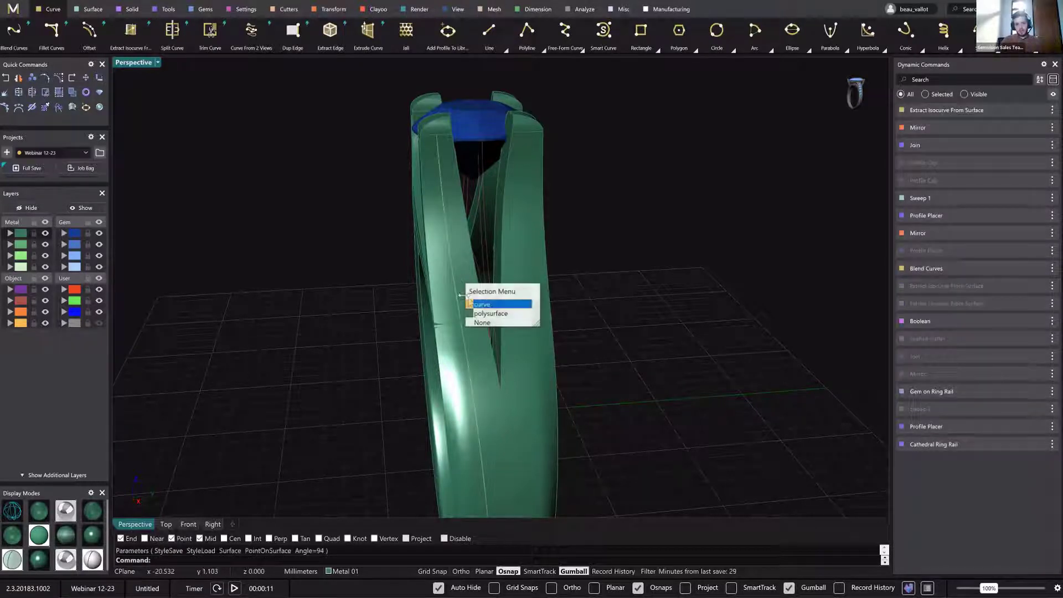
click(480, 304)
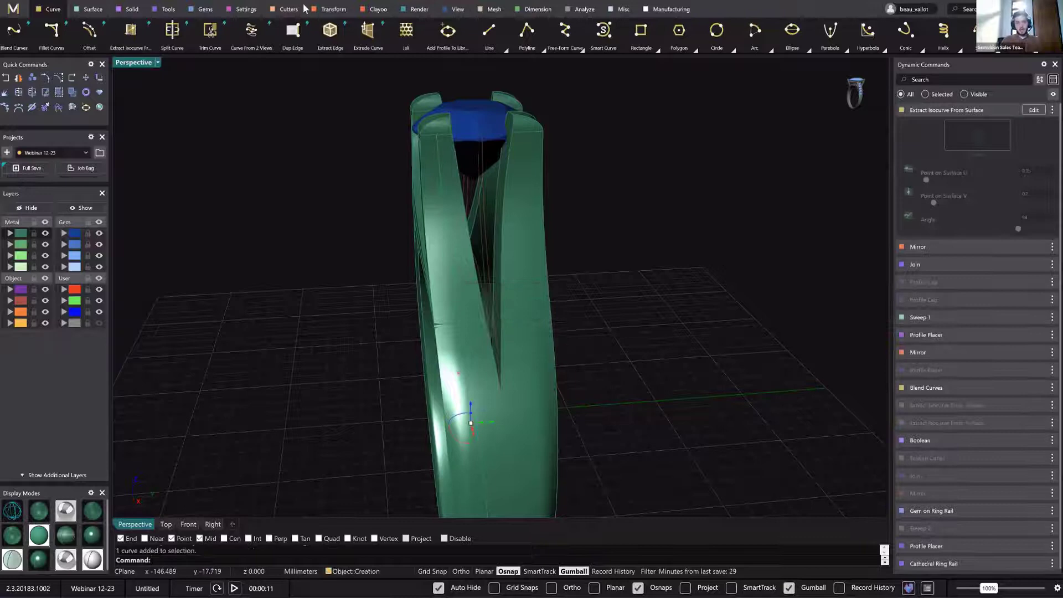
click(200, 10)
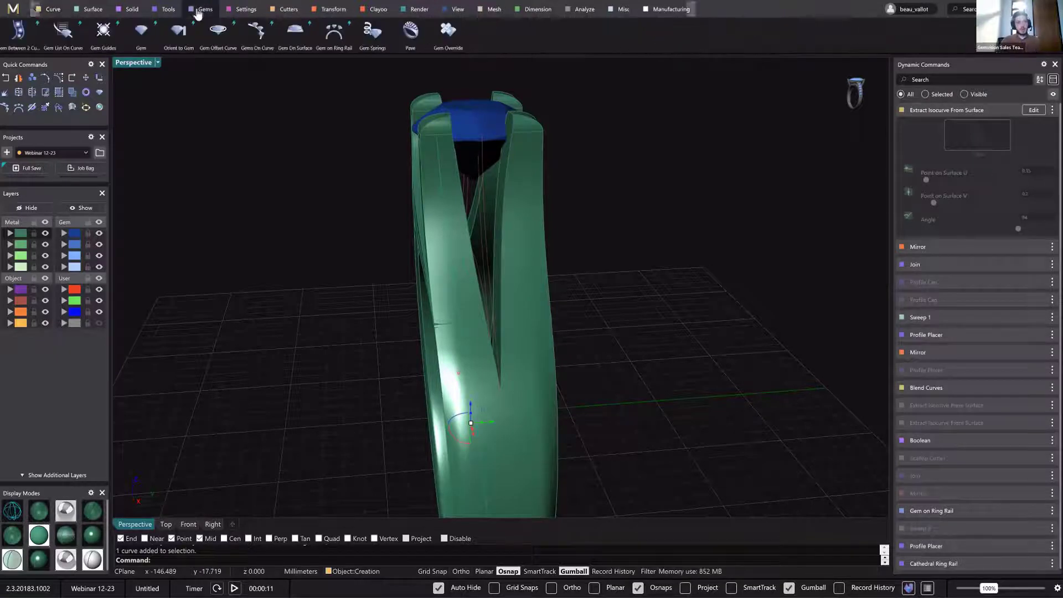
click(257, 33)
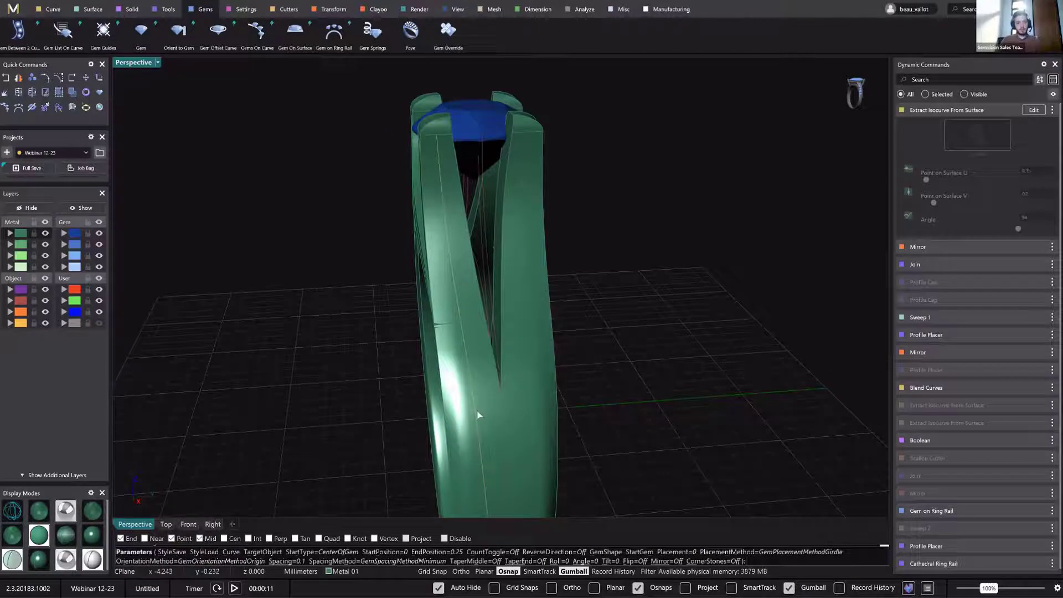
right_drag(523, 432, 557, 373)
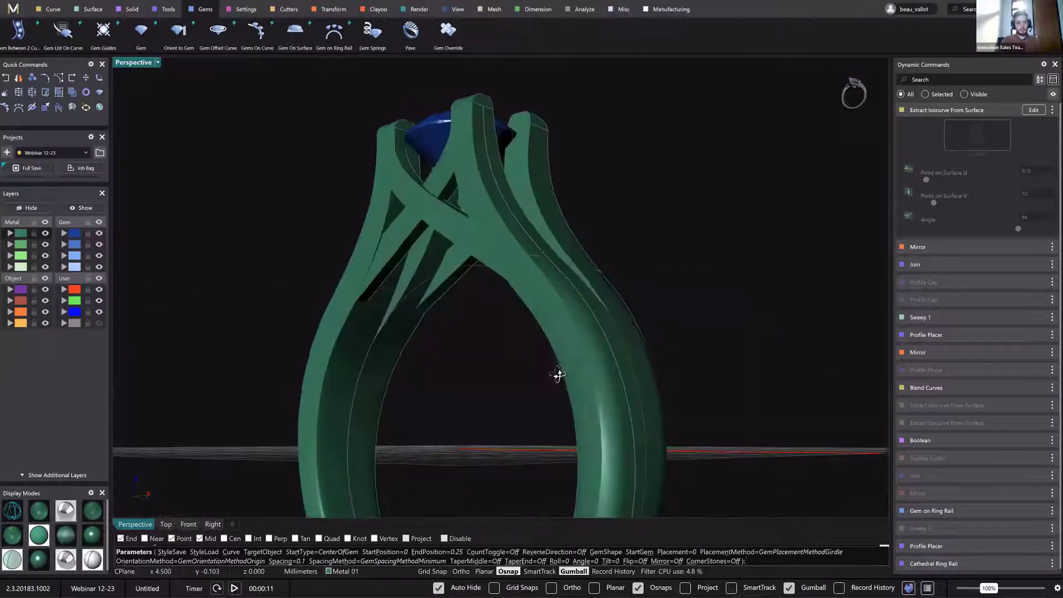
right_drag(646, 460, 623, 455)
scroll(616, 449, down, 2)
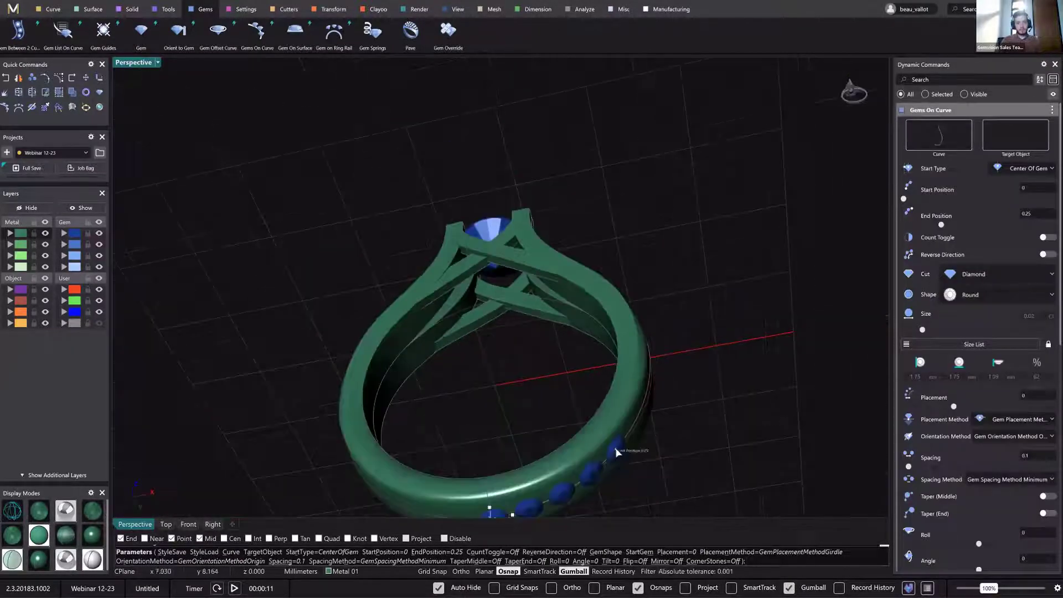
drag(630, 357, 535, 223)
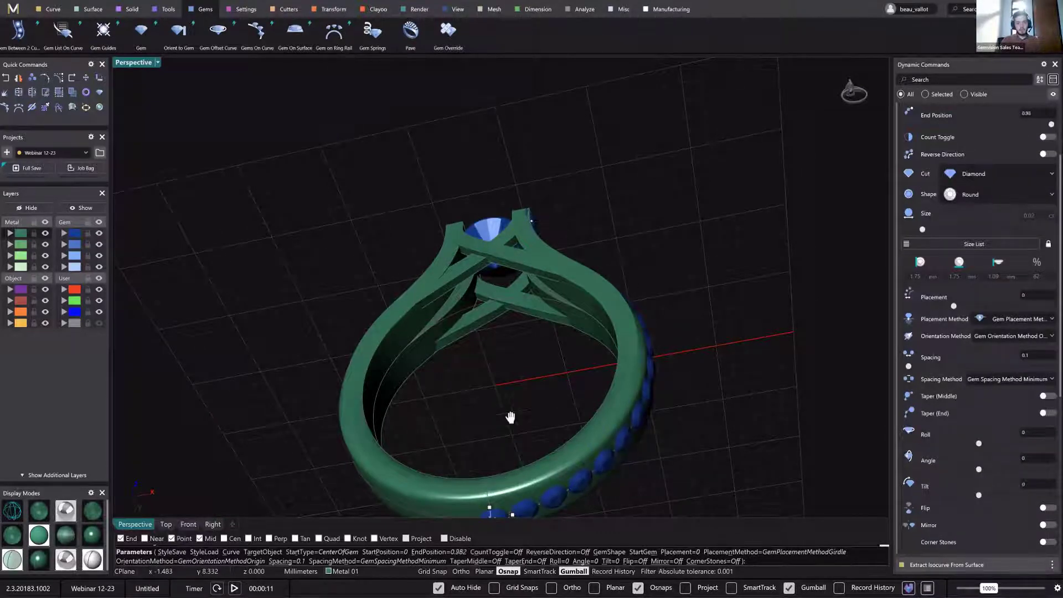
Move the gem row's start position up the shank to about 0.679 and set the gem size to 1.50 mm.
shift+right_drag(510, 417, 510, 360)
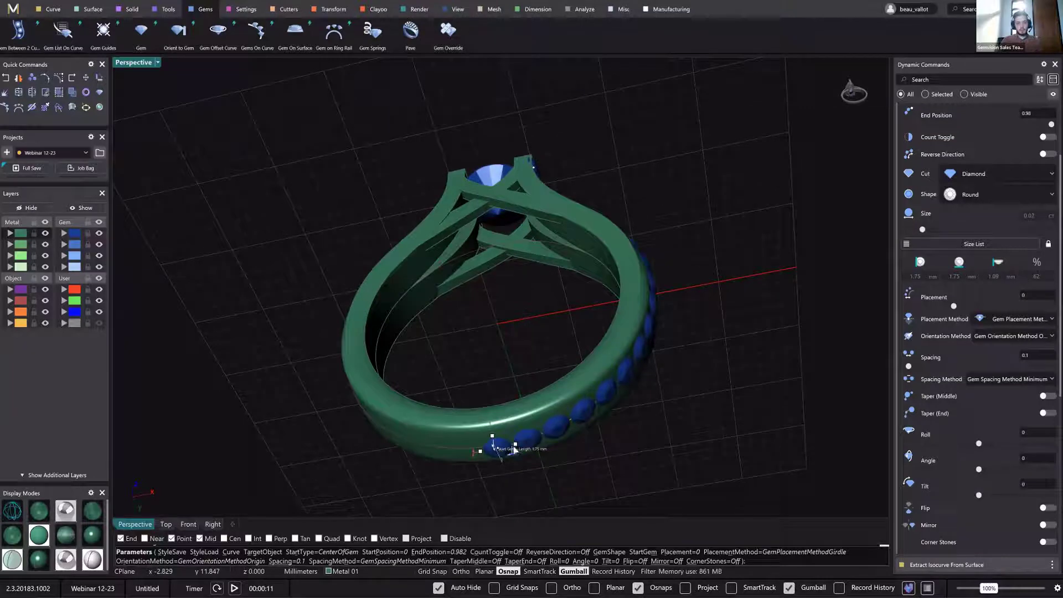
drag(515, 448, 679, 275)
right_drag(679, 275, 500, 395)
scroll(499, 395, up, 3)
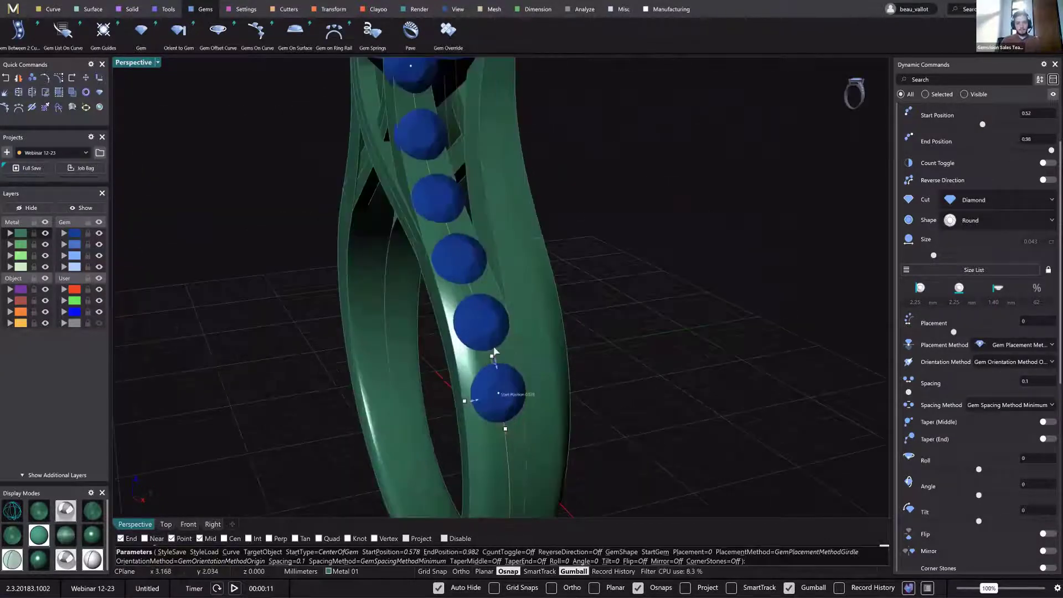
drag(498, 387, 460, 308)
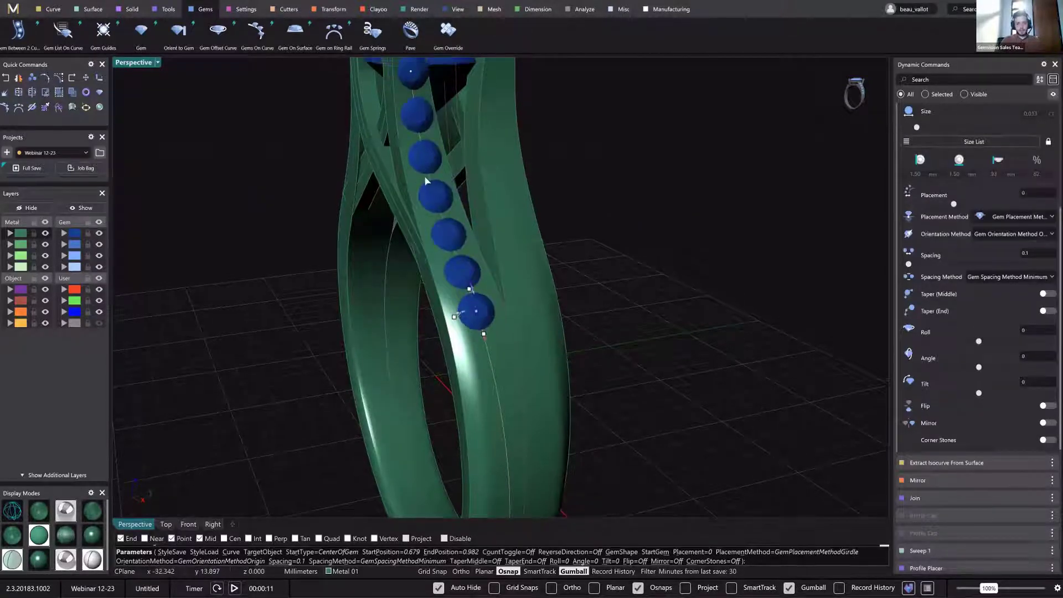
Set the split-shank arm polysurface beneath the gem row as the target object for Gems On Curve.
right_drag(460, 308, 434, 222)
scroll(419, 222, up, 4)
scroll(419, 223, up, 3)
scroll(418, 222, down, 4)
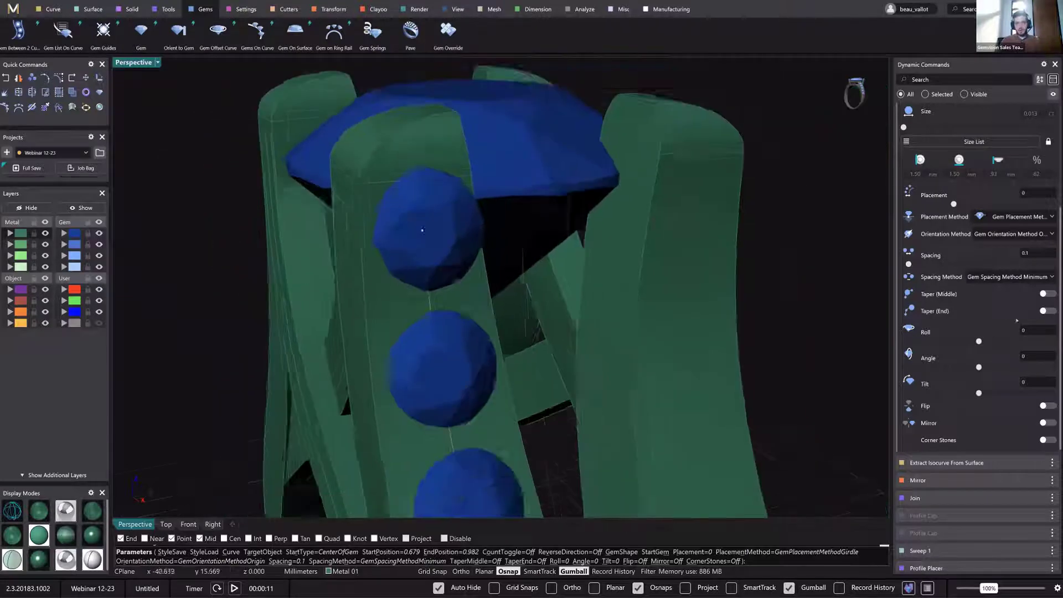
scroll(1040, 265, up, 3)
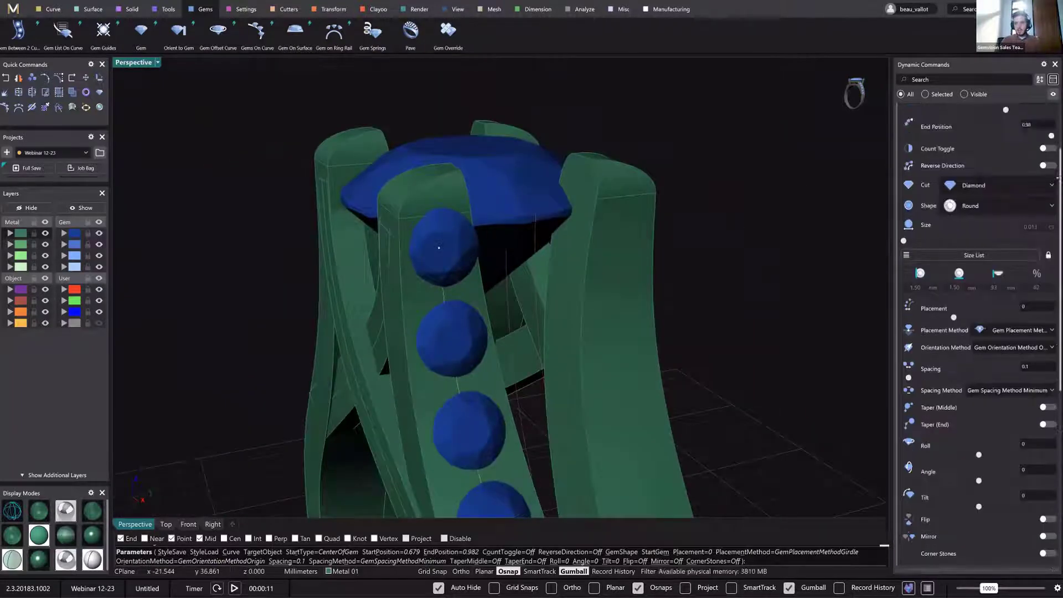
right_drag(468, 332, 465, 387)
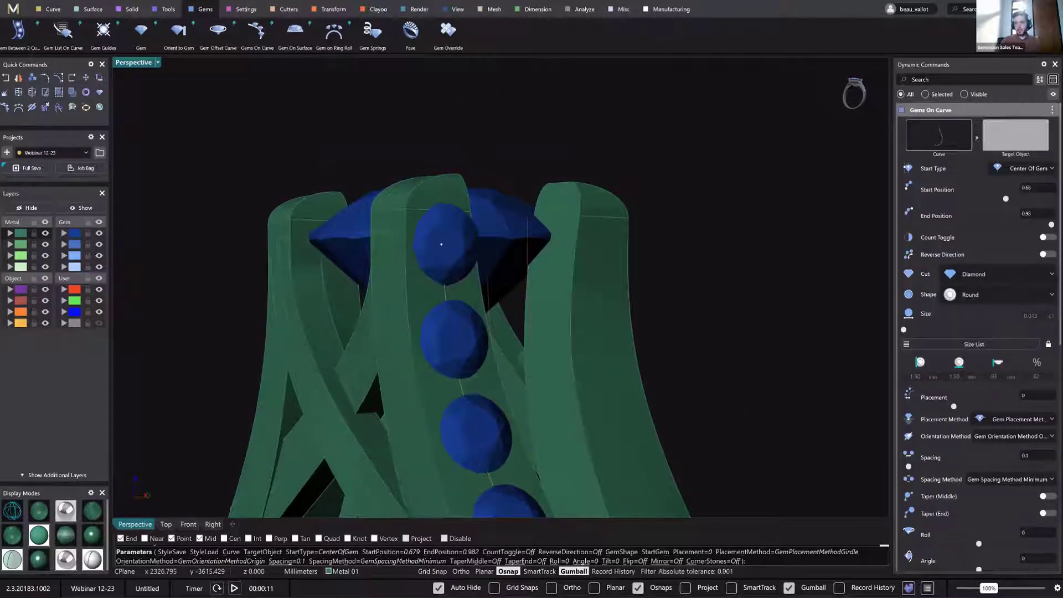
click(1003, 137)
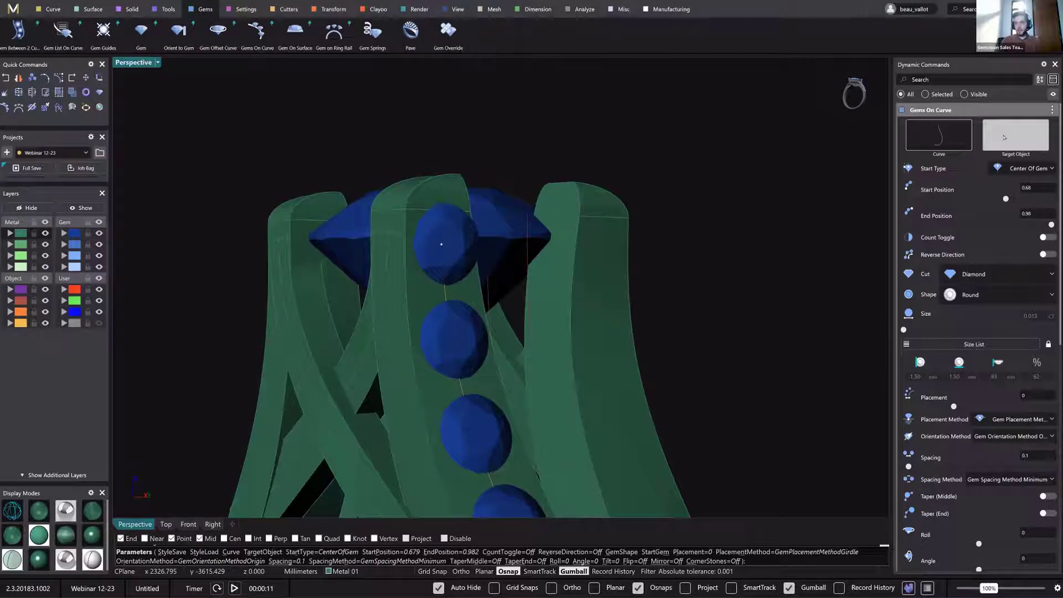
click(432, 295)
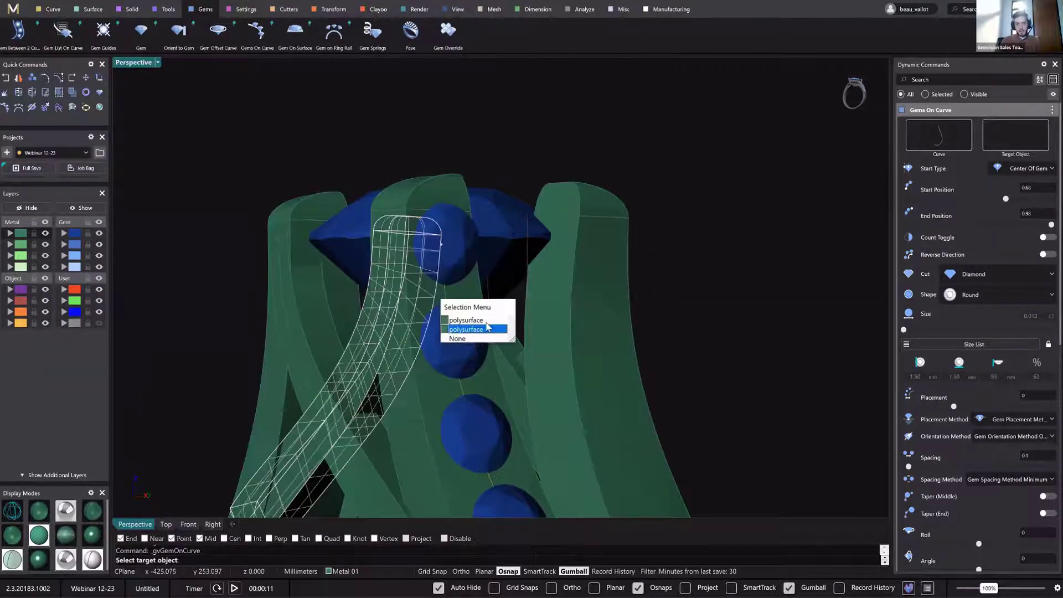
click(487, 327)
Taper the row towards its upper end, with the end position at about 0.961 and a 1.10 mm end gem.
shift+right_drag(503, 337, 510, 235)
scroll(505, 288, down, 4)
shift+right_drag(573, 487, 573, 482)
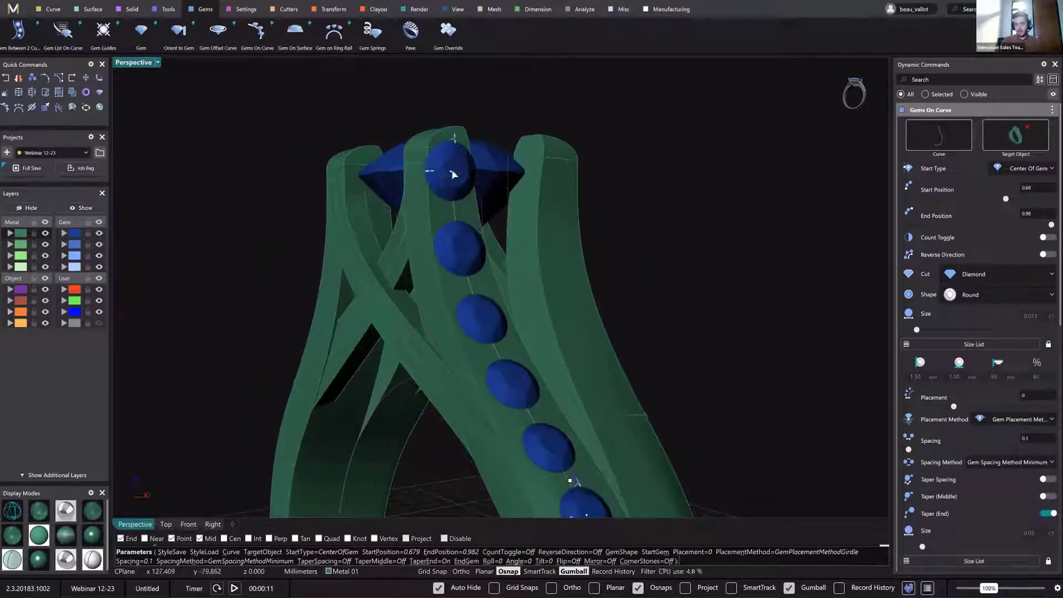
mouse_move(458, 185)
mouse_down()
mouse_move(459, 200)
mouse_move(446, 198)
mouse_up()
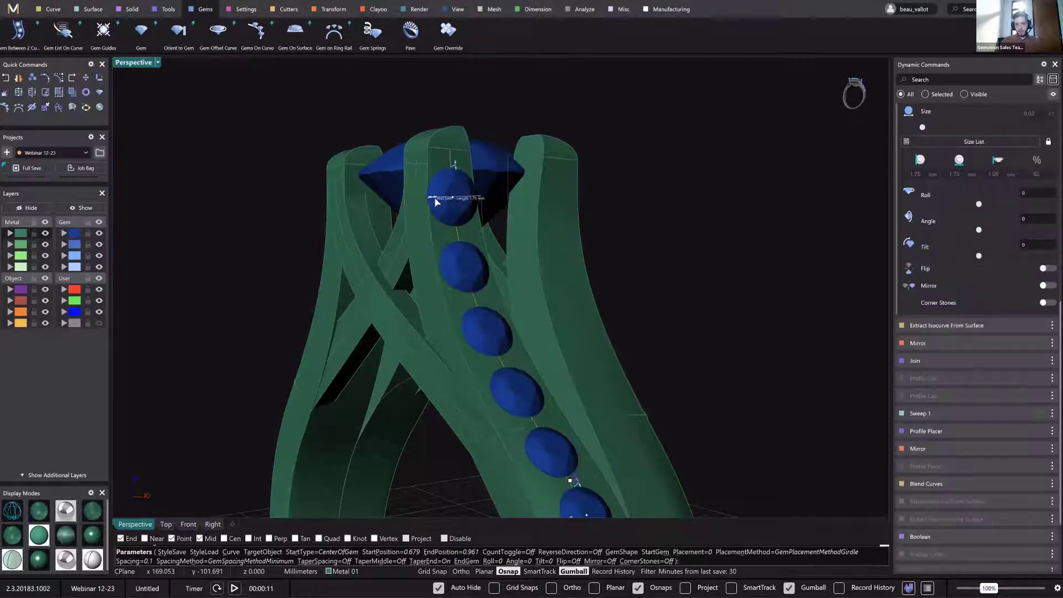
drag(437, 199, 439, 198)
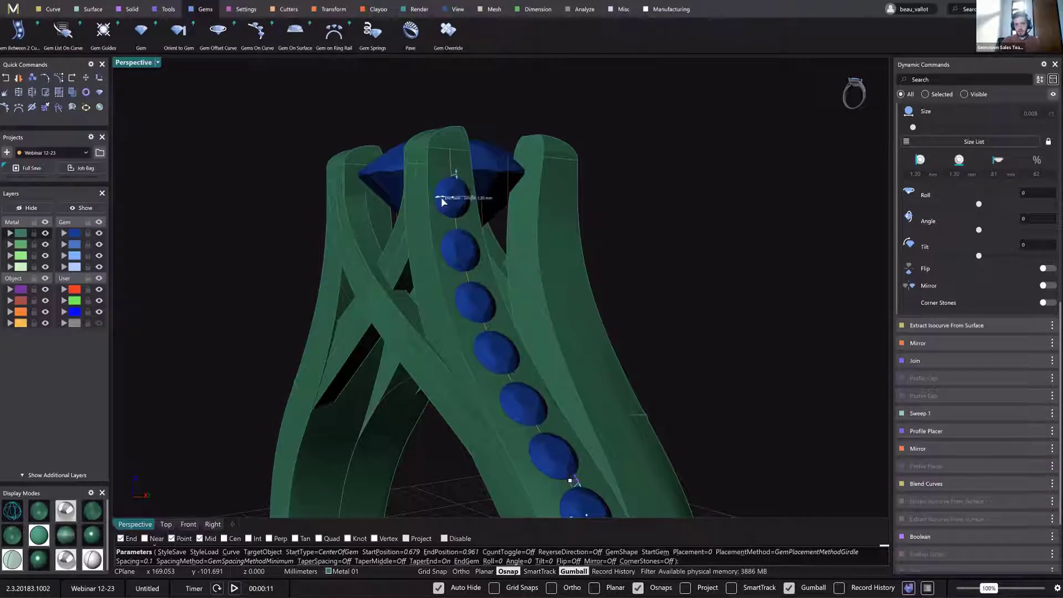
right_drag(529, 235, 612, 247)
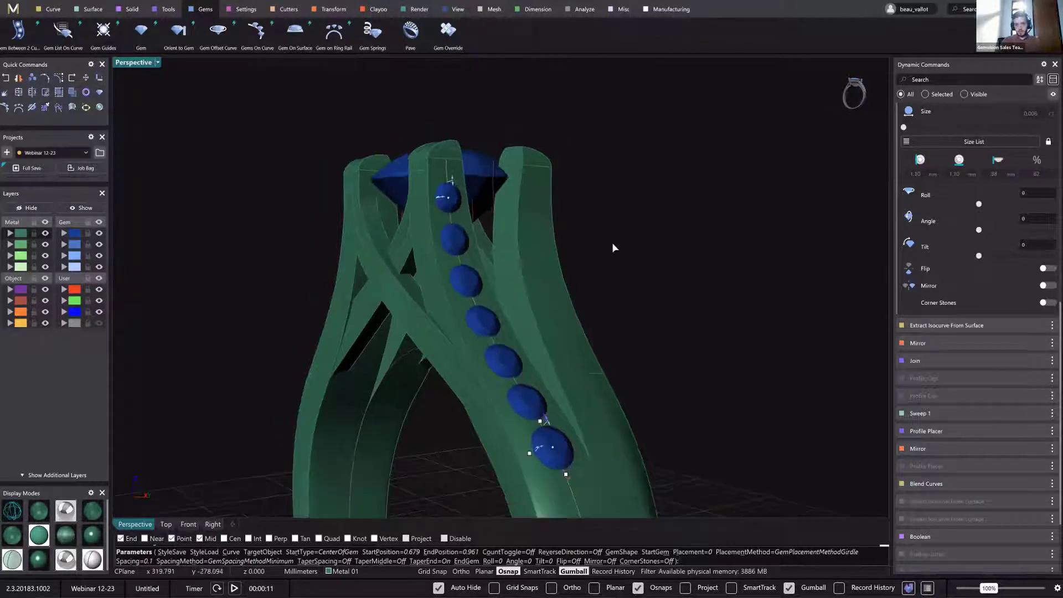
Shift the gem row's start position down to about 0.668 near the shank split and finish placing the gems.
right_drag(620, 297, 529, 369)
scroll(492, 382, up, 5)
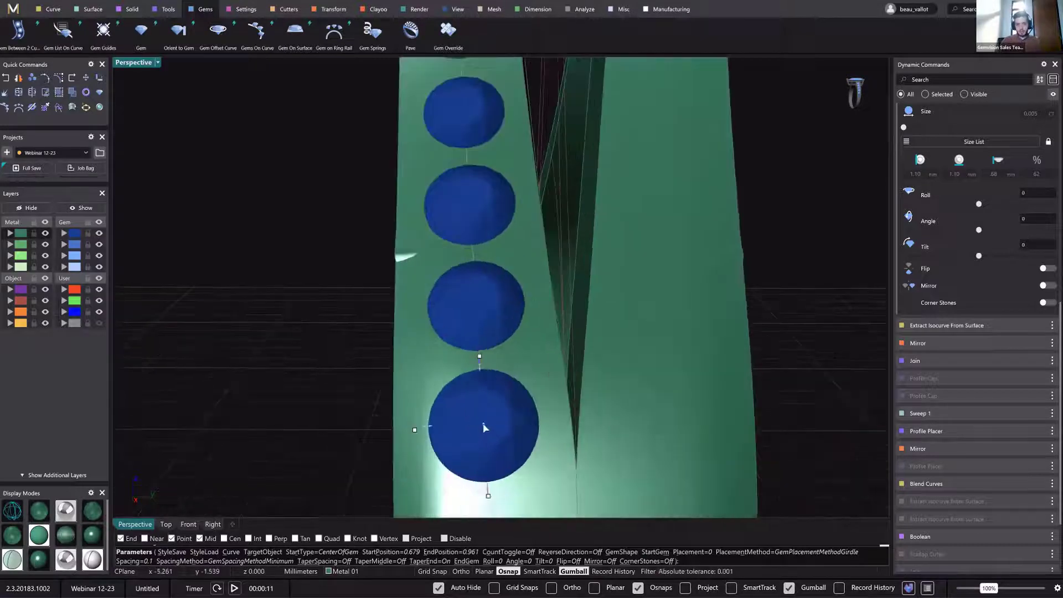
drag(483, 432, 484, 434)
scroll(484, 343, down, 5)
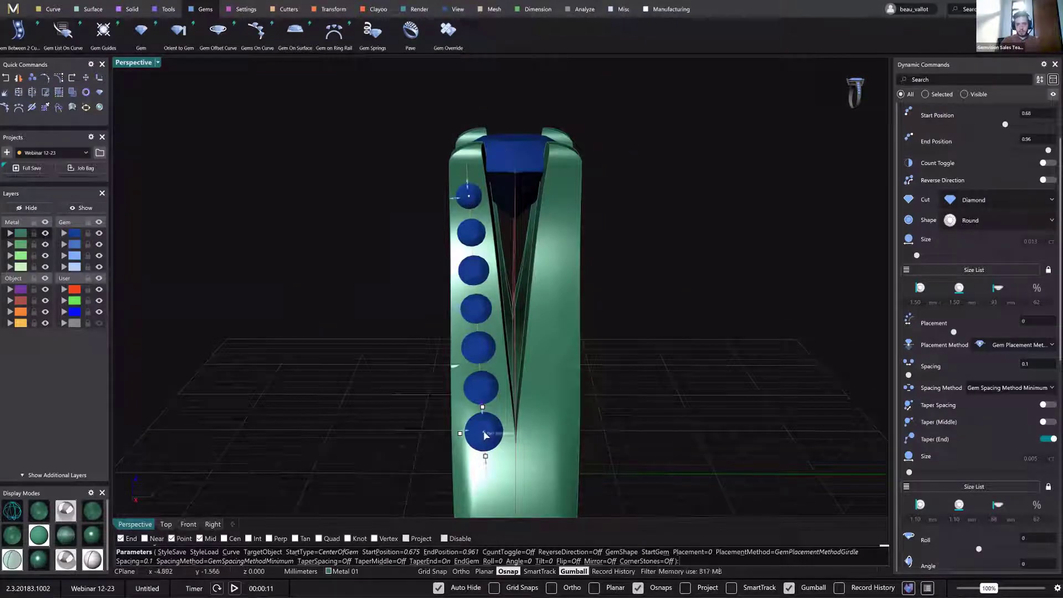
drag(483, 437, 482, 439)
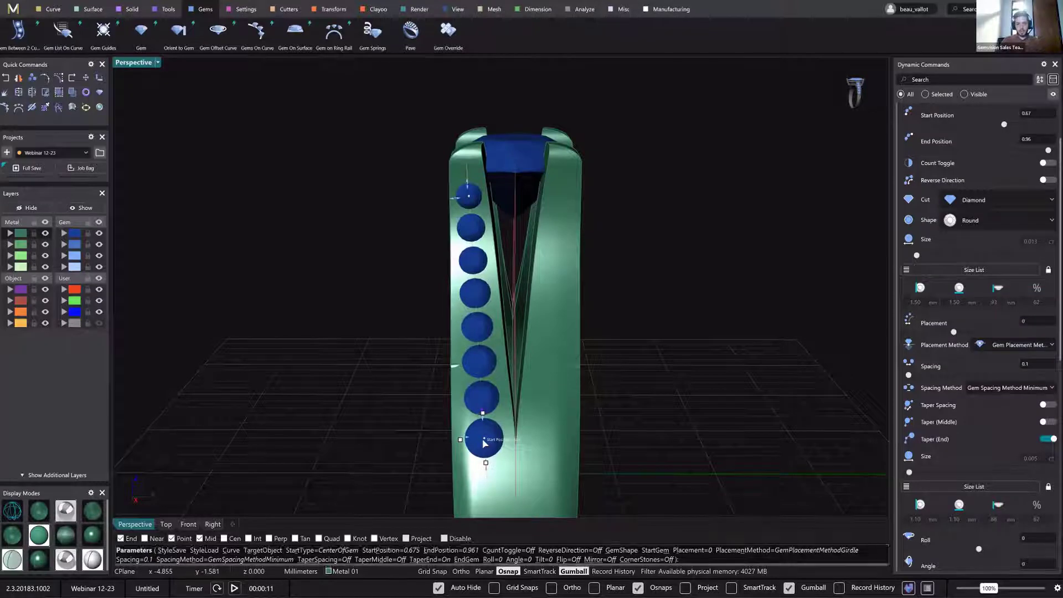
right_drag(484, 438, 560, 361)
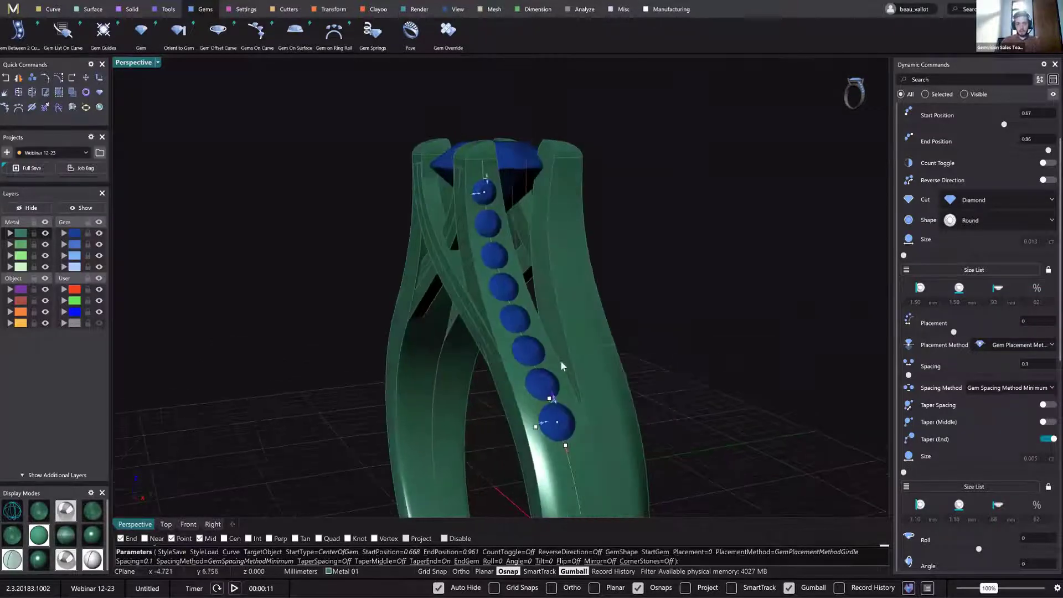
key(Return)
Create a channel cutter from the Gems On Curve group on the split-shank arm.
click(539, 352)
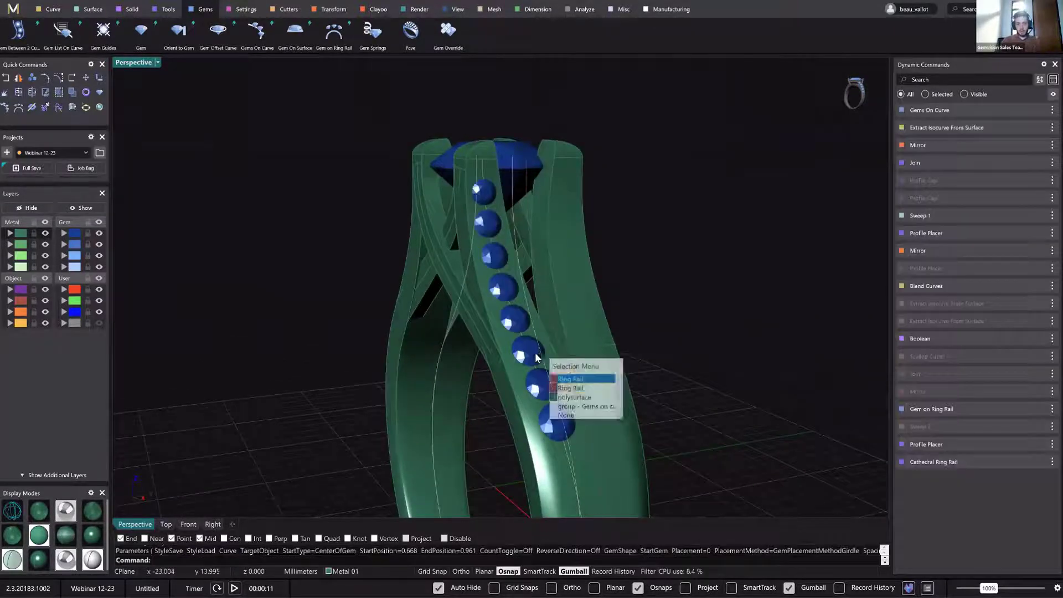
click(589, 409)
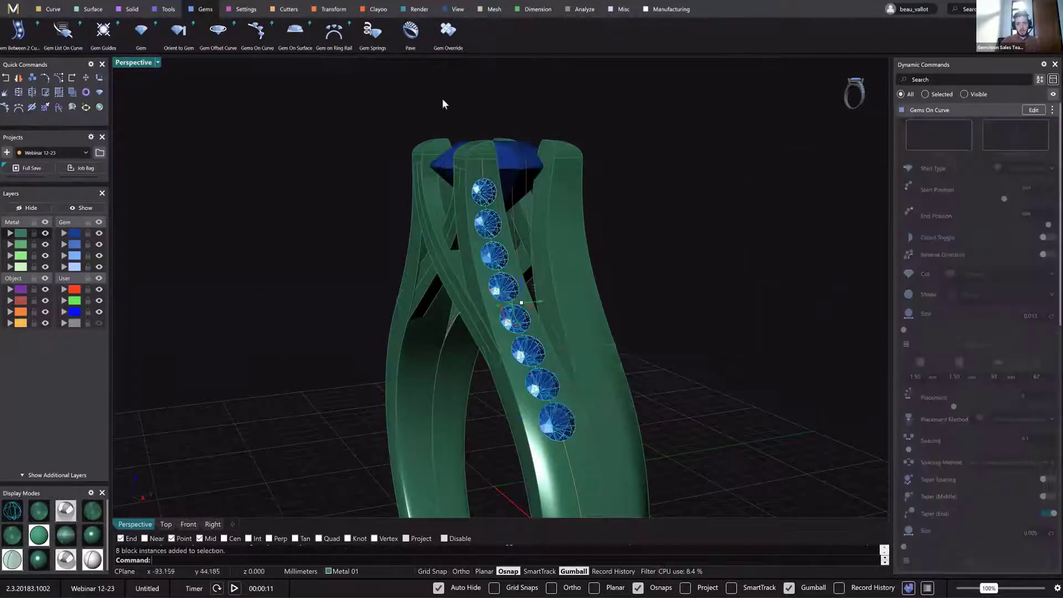
click(271, 10)
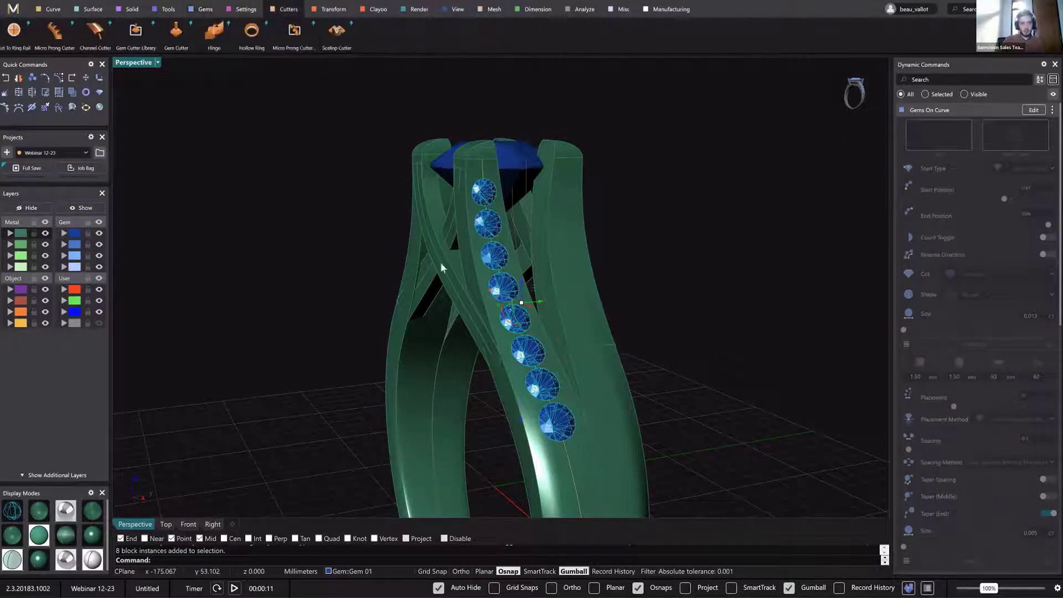
click(93, 41)
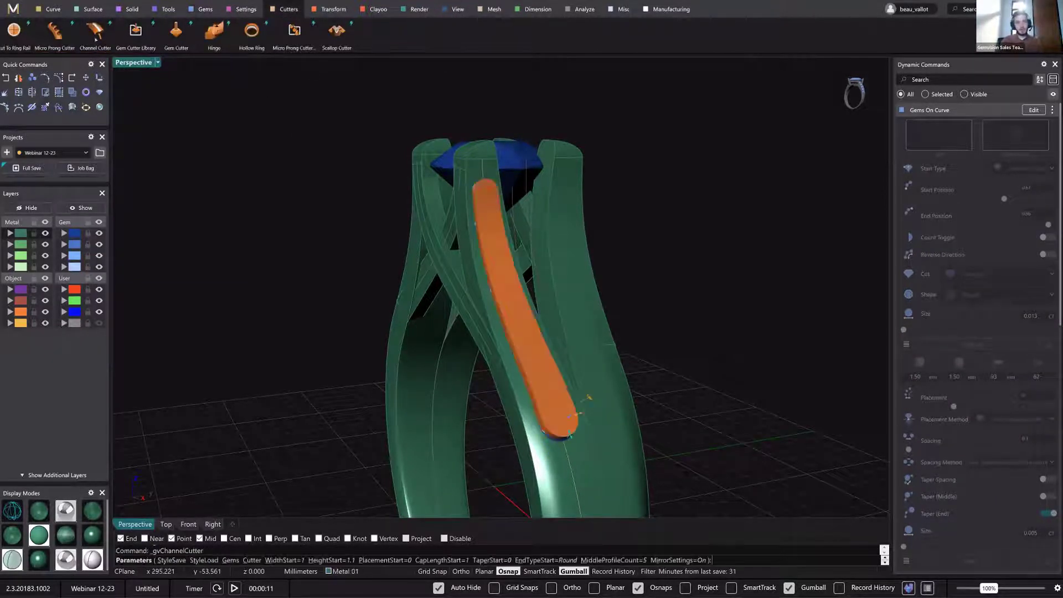
Set the channel cutter's start end type to Flat.
right_drag(615, 435, 534, 433)
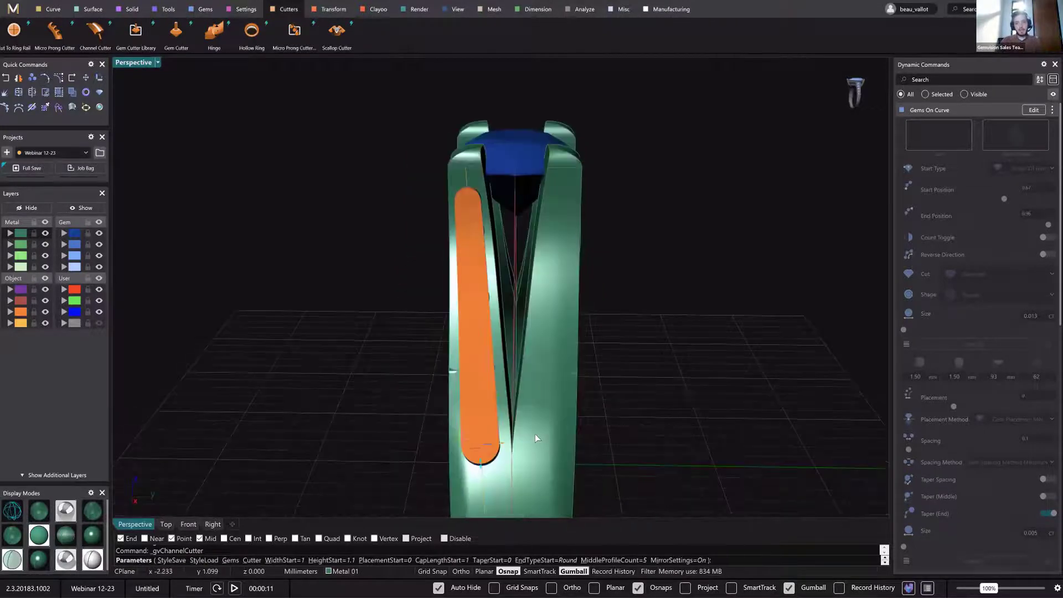
scroll(535, 433, up, 3)
right_drag(548, 325, 634, 348)
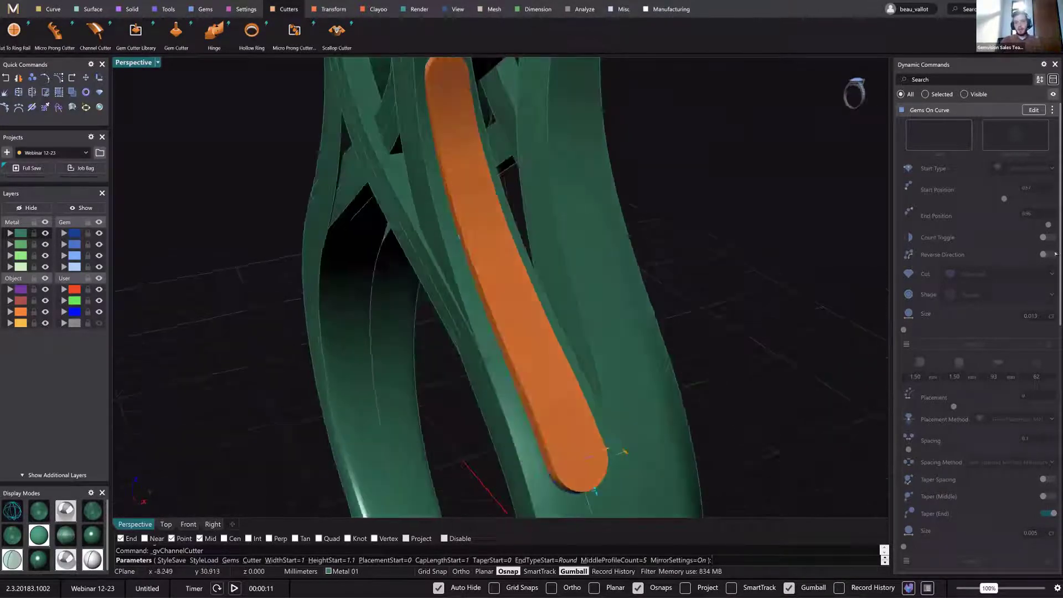
click(1051, 319)
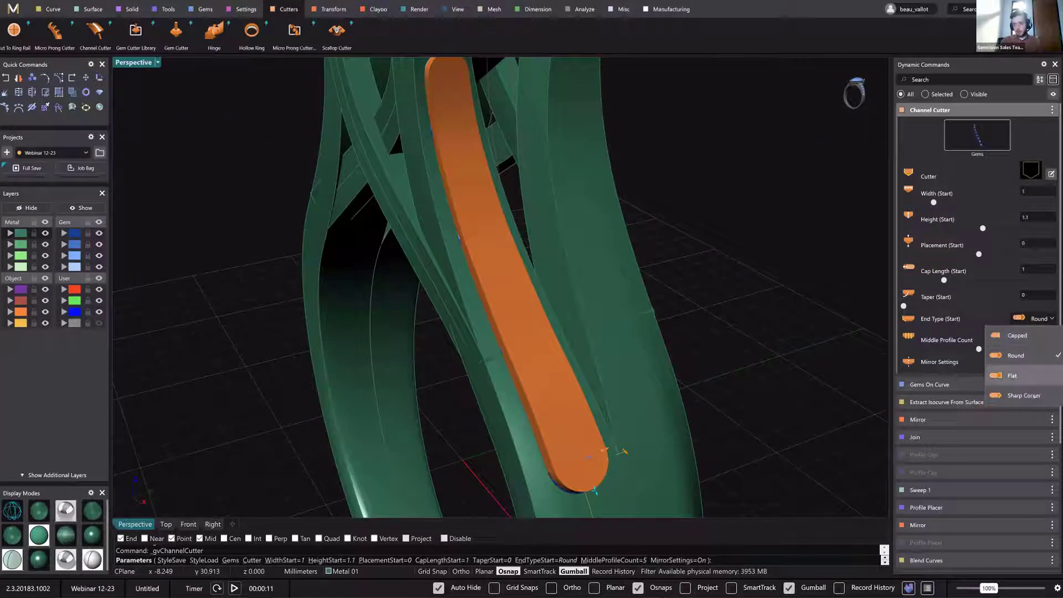
click(1029, 384)
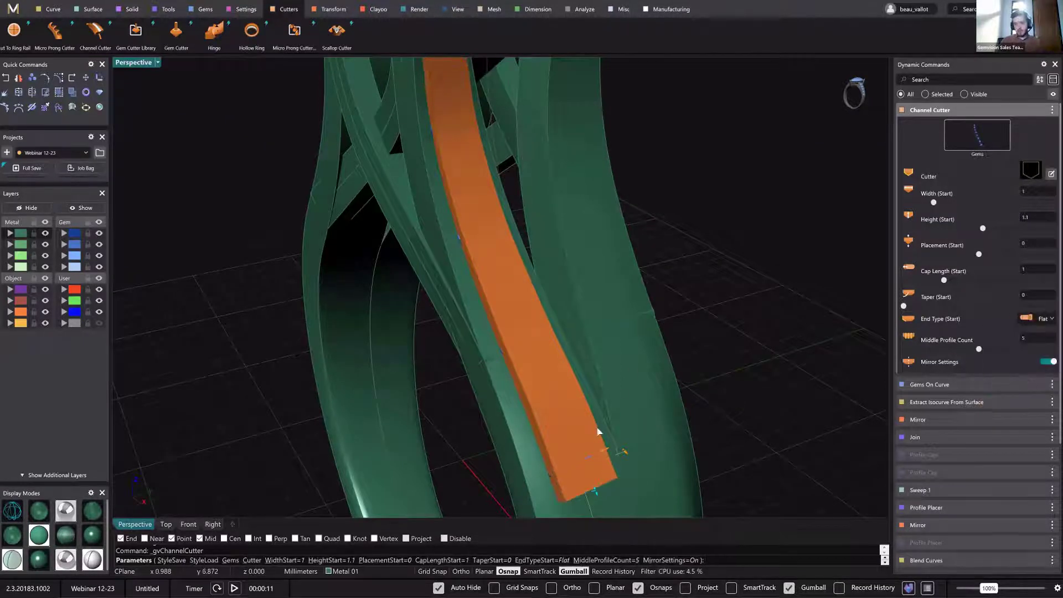
Set the channel cutter's start width to 1.1 and lengthen its start cap to 2.
shift+right_drag(597, 432, 586, 371)
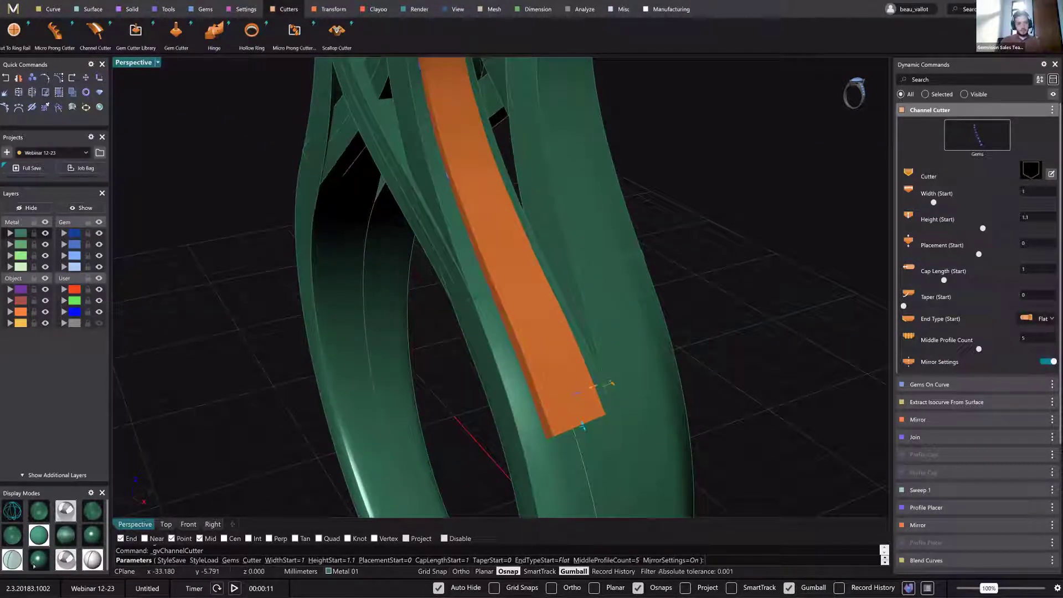
right_drag(626, 340, 506, 251)
drag(504, 251, 506, 251)
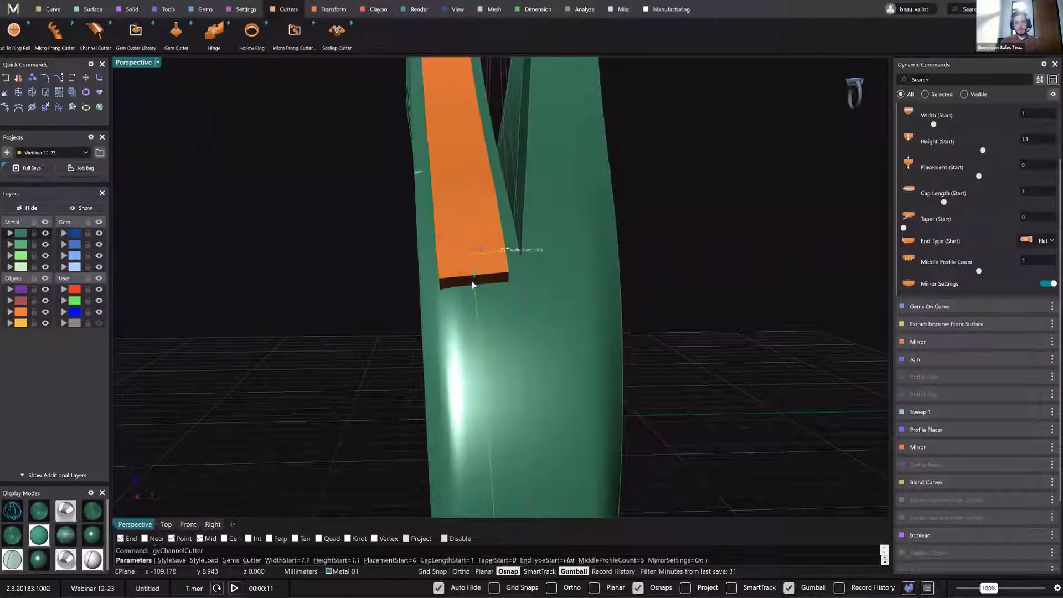
drag(474, 291, 476, 311)
right_drag(521, 277, 598, 326)
scroll(598, 325, down, 8)
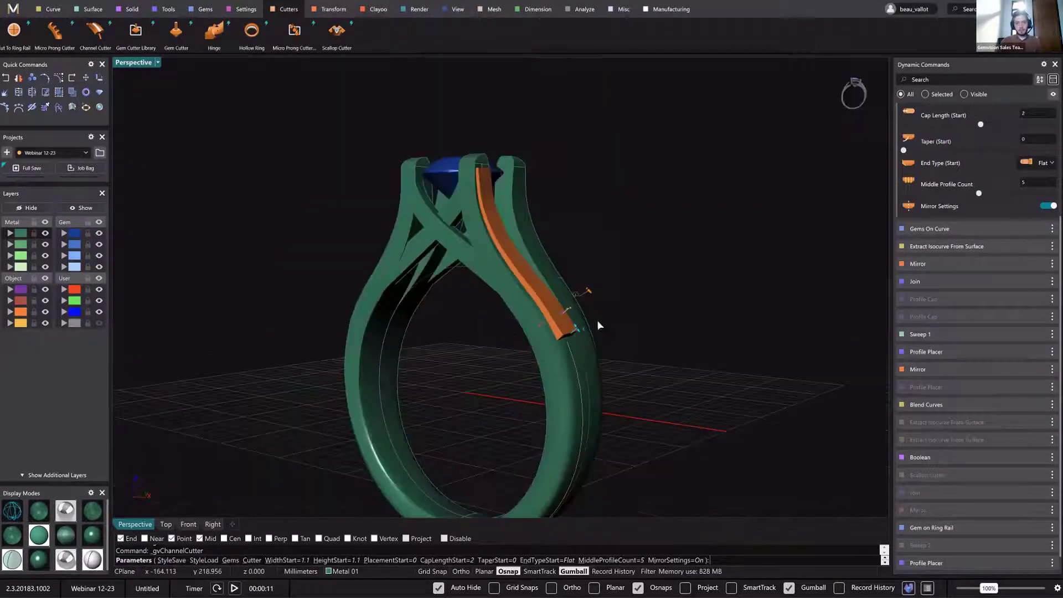
shift+right_drag(576, 271, 620, 354)
scroll(620, 351, up, 6)
right_drag(620, 351, 575, 291)
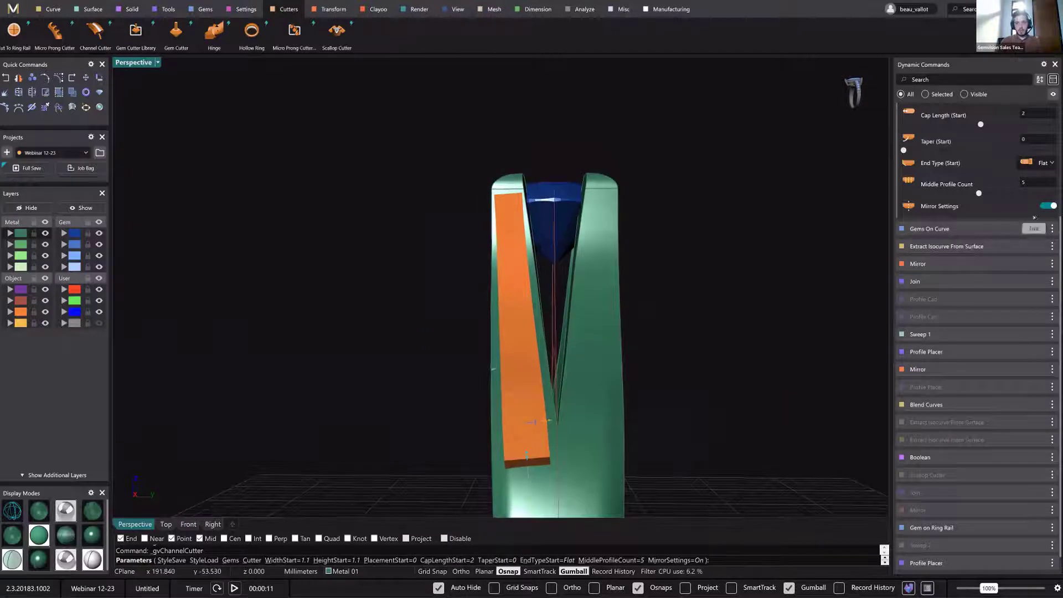
Turn off the channel cutter's Mirror Settings and set its end type at the prong end to Sharp Corner.
click(949, 207)
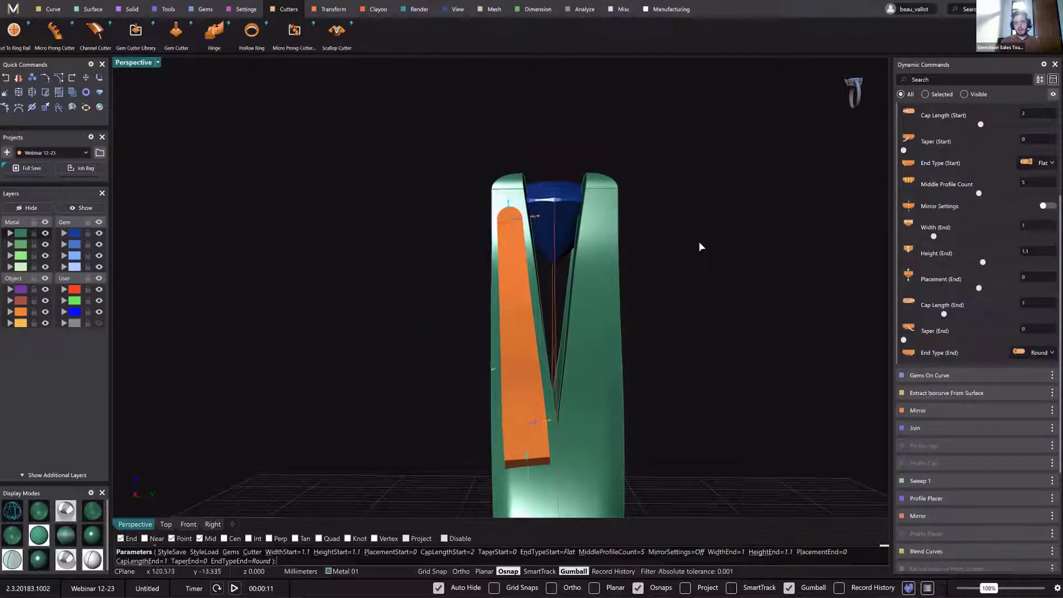
right_drag(489, 233, 553, 211)
scroll(541, 208, up, 7)
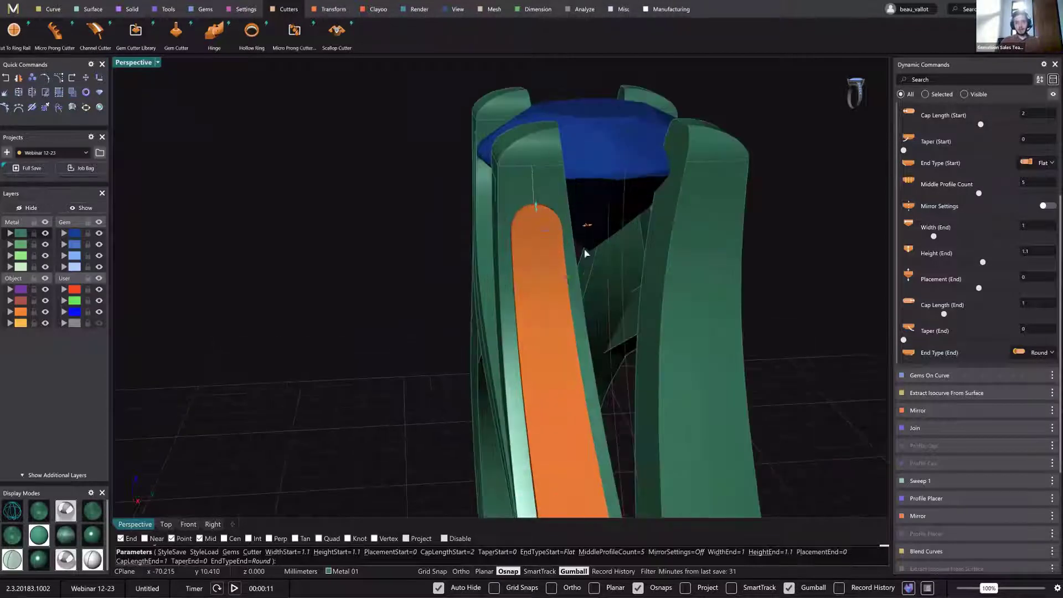
click(1048, 357)
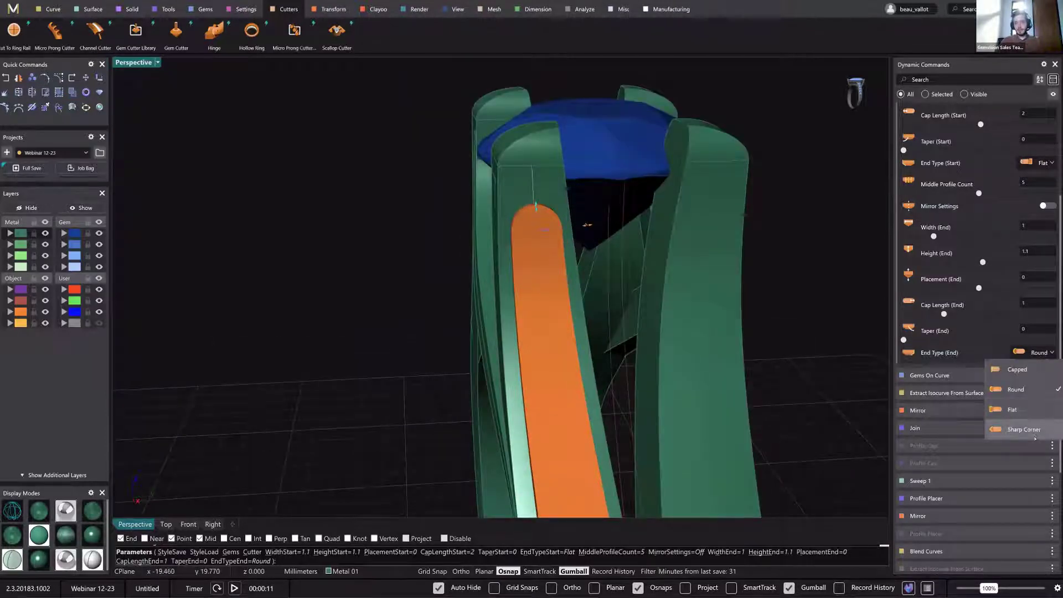
click(1024, 410)
Lengthen the channel cutter's end cap to 2.7 so the point runs up the prong.
mouse_move(537, 205)
mouse_down()
mouse_move(536, 176)
mouse_move(545, 195)
mouse_up()
scroll(944, 306, down, 7)
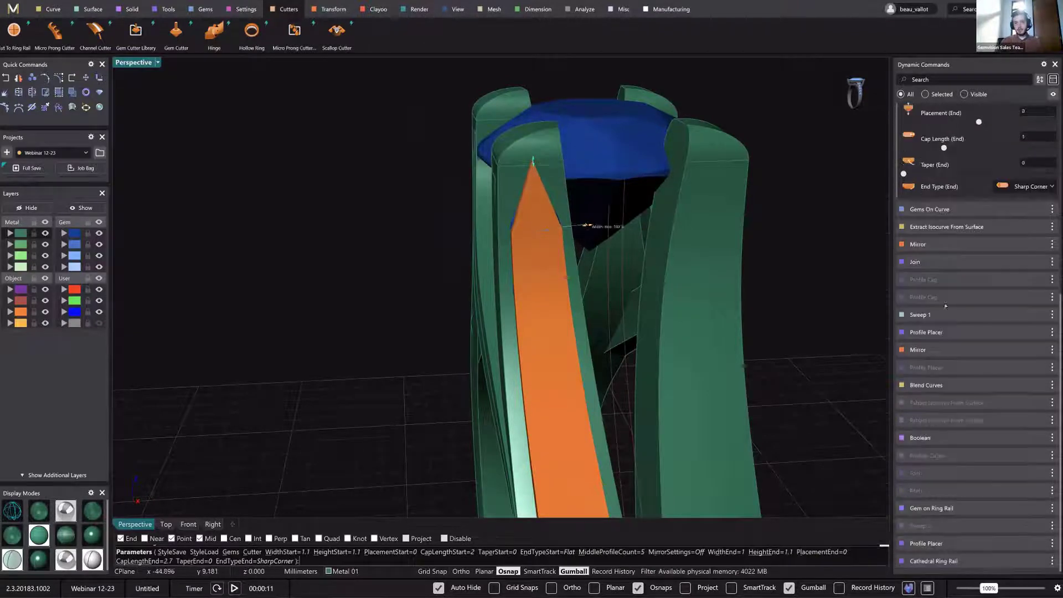
scroll(998, 186, up, 1)
scroll(963, 222, up, 3)
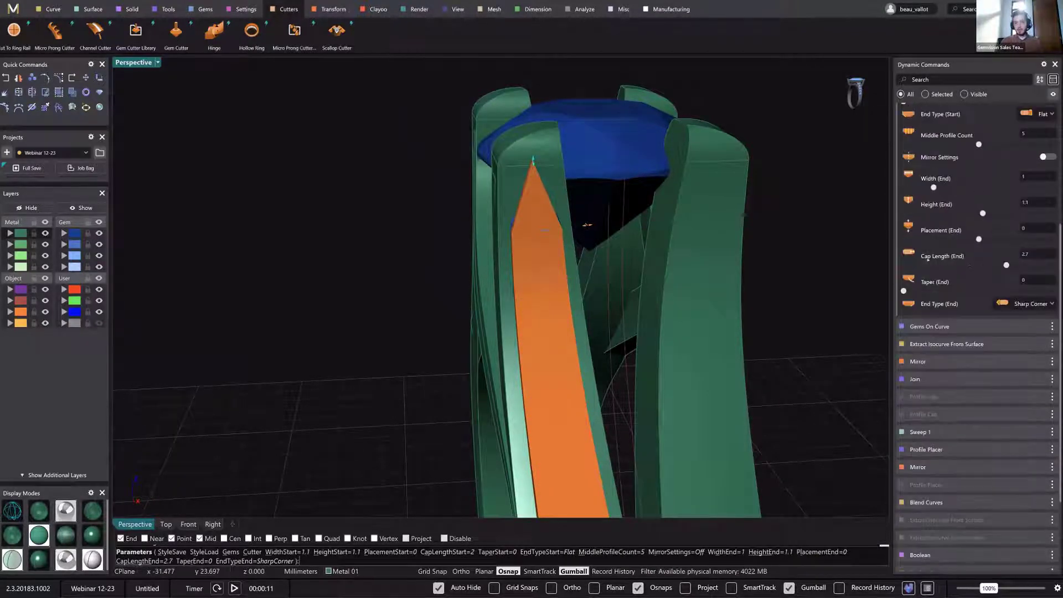
click(1009, 266)
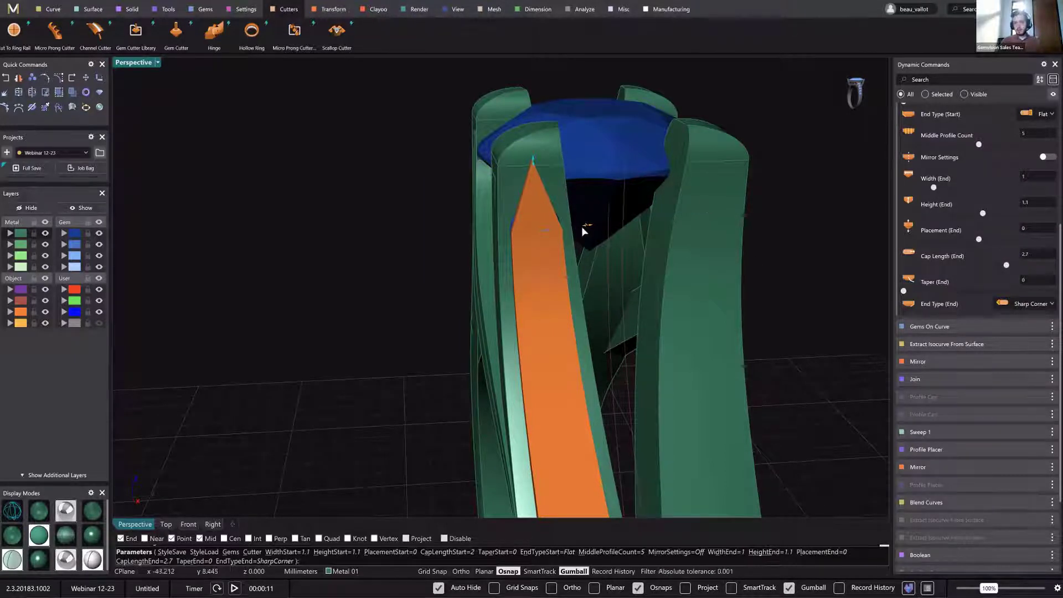
Set the channel cutter's end width to 1.1, end placement to 0.31 and end taper to 0.28.
mouse_move(587, 227)
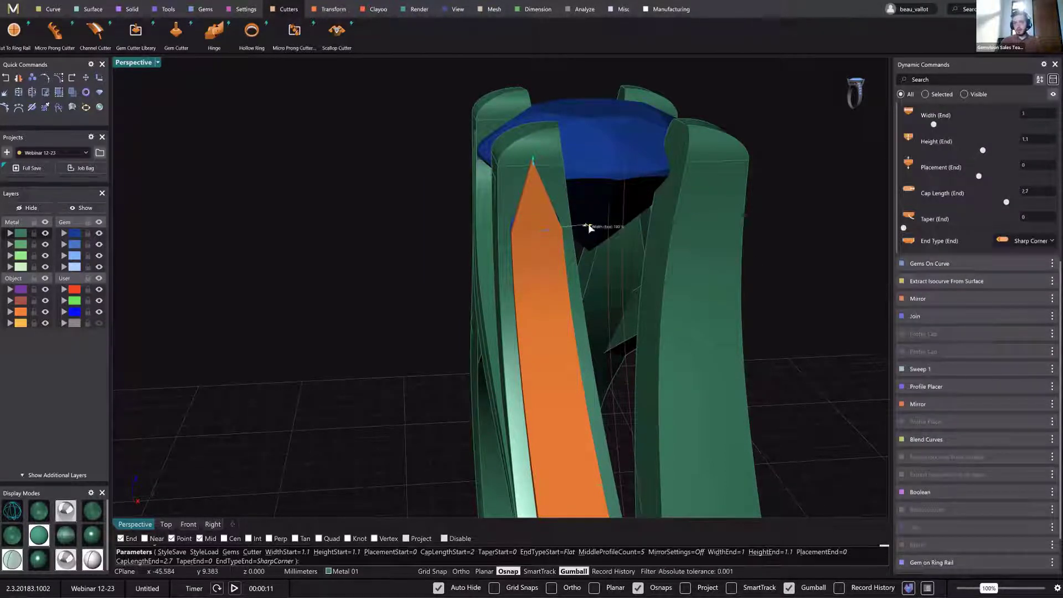
drag(588, 227, 592, 240)
scroll(614, 313, down, 2)
right_drag(614, 313, 555, 231)
mouse_move(551, 239)
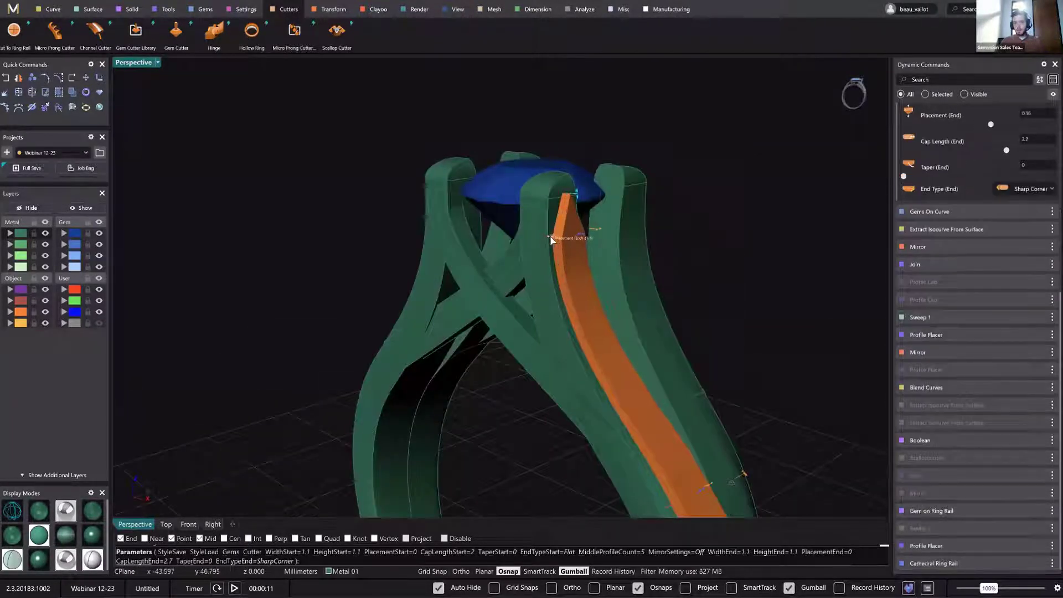
drag(904, 177, 957, 177)
right_drag(756, 223, 786, 226)
Make Metal 03 the current layer and hide the Metal 01 ring layer to expose the cutter and gems.
click(45, 255)
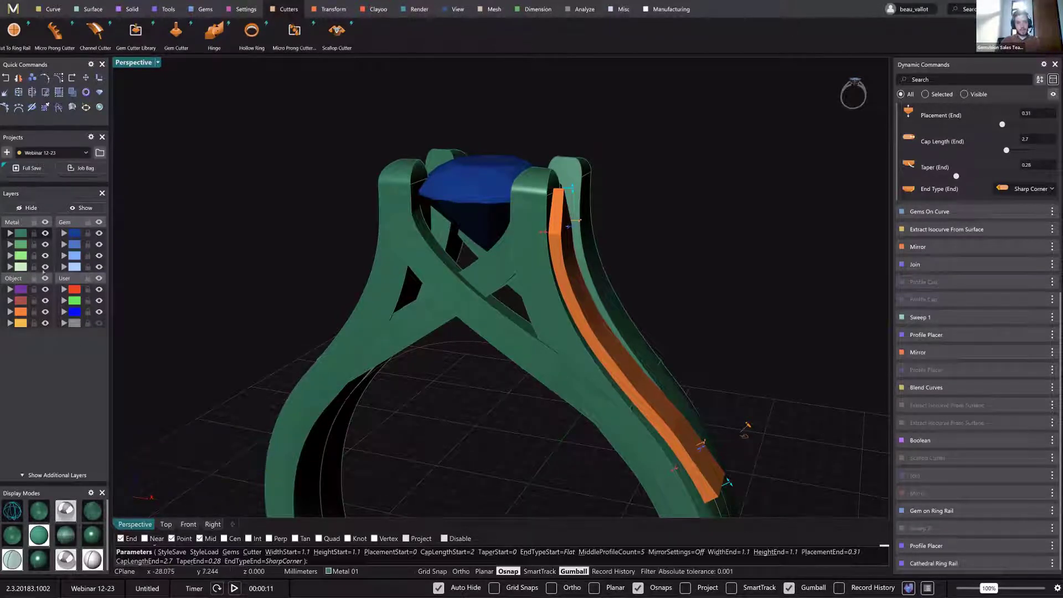
click(24, 256)
click(45, 233)
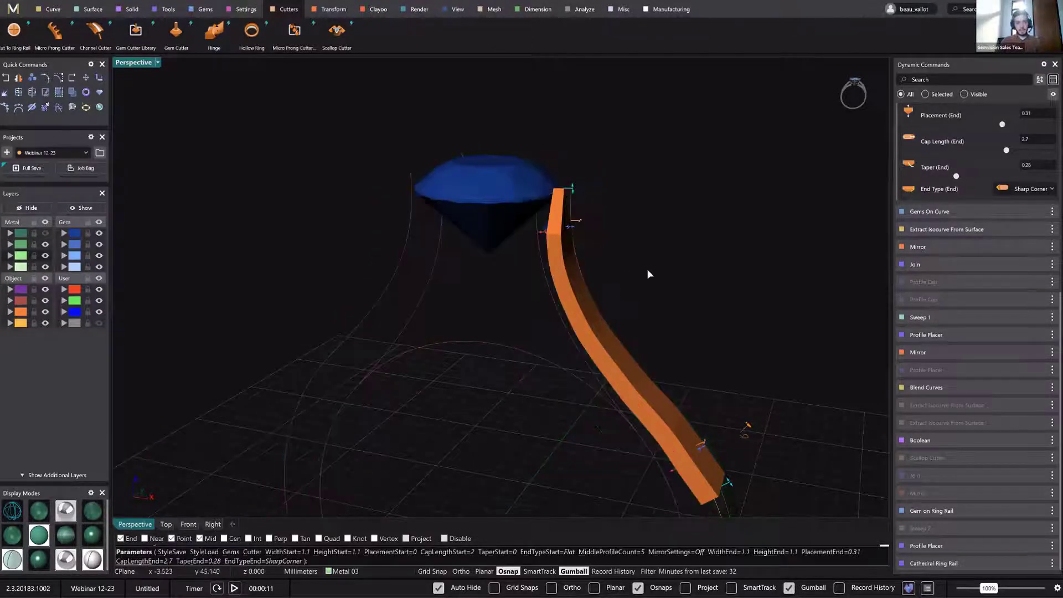
Increase the channel cutter's end taper to 0.44.
right_drag(648, 273, 597, 235)
scroll(598, 235, up, 5)
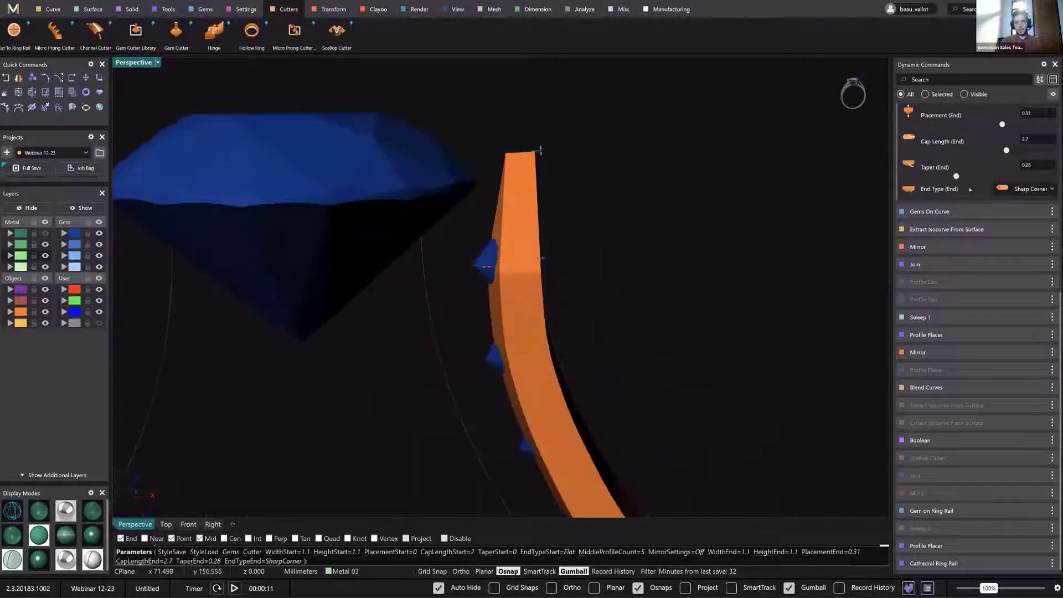
drag(962, 178, 987, 176)
scroll(575, 192, down, 2)
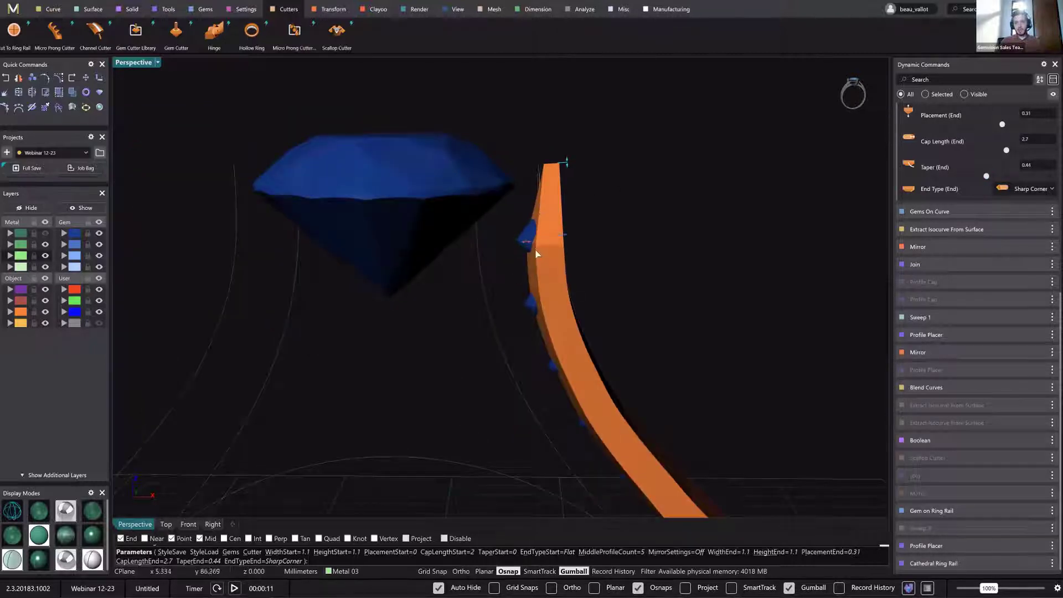
Set the channel cutter's start placement to 0.26 and its start taper to 0.18.
scroll(612, 324, down, 2)
right_drag(593, 240, 645, 384)
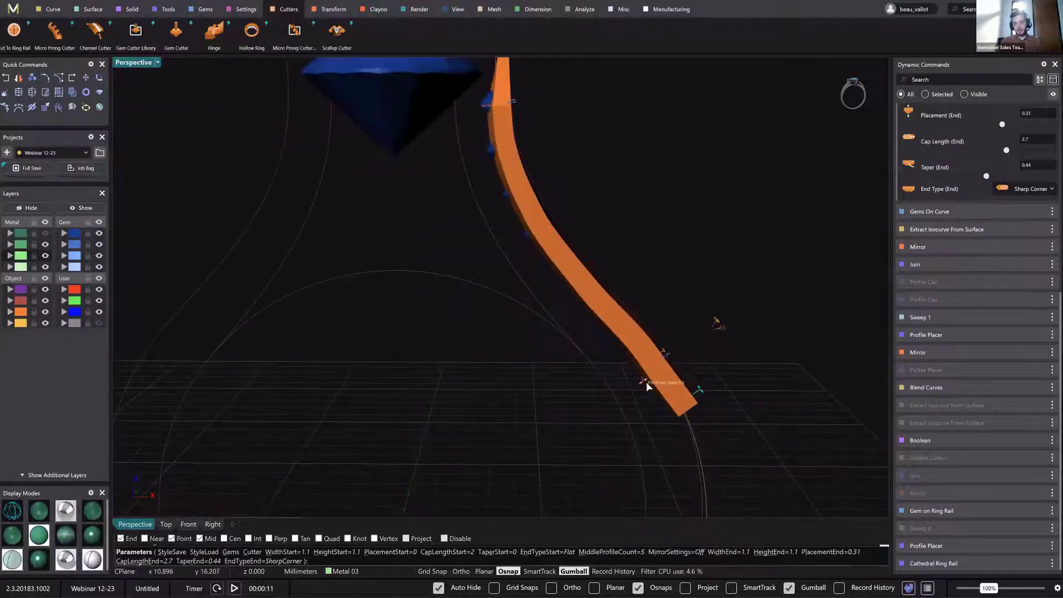
click(647, 382)
drag(651, 381, 648, 377)
scroll(953, 187, up, 1)
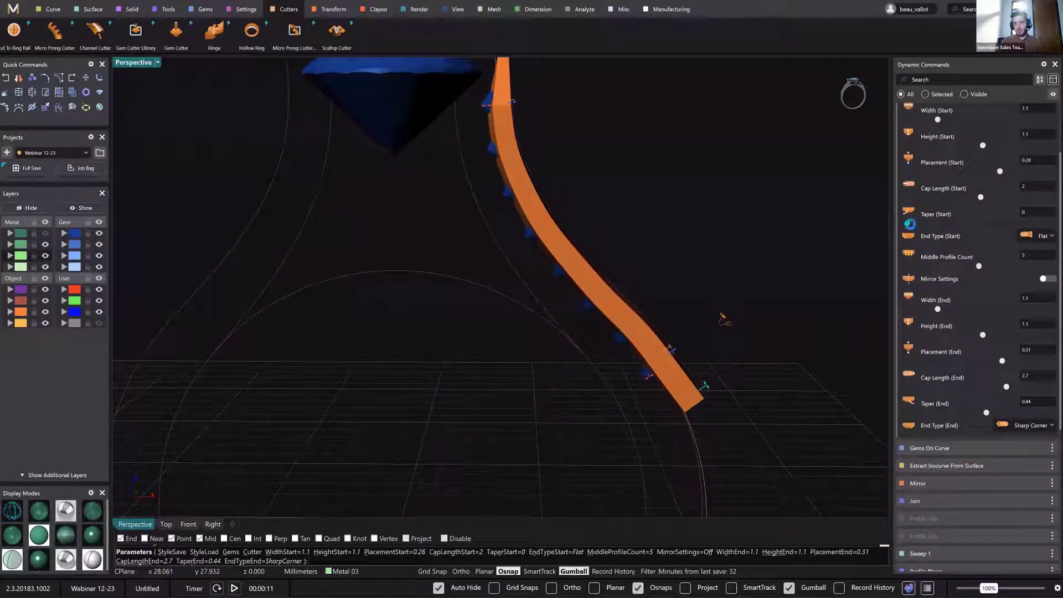
drag(915, 223, 938, 223)
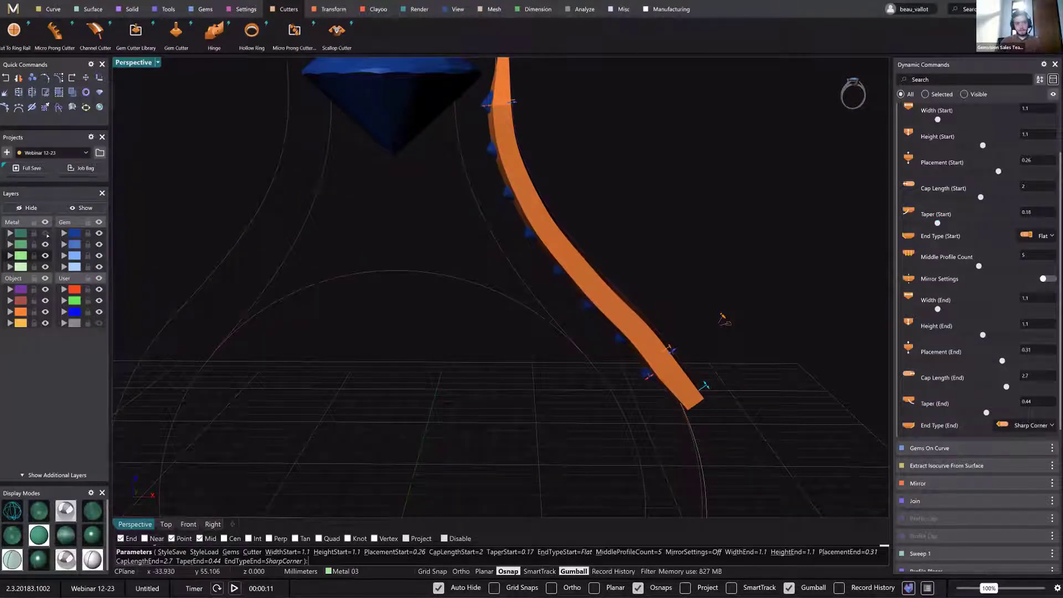
Show the Metal 01 ring layer again and reduce the channel cutter's end taper to 0.32.
click(45, 233)
right_drag(441, 391, 463, 218)
scroll(457, 218, up, 5)
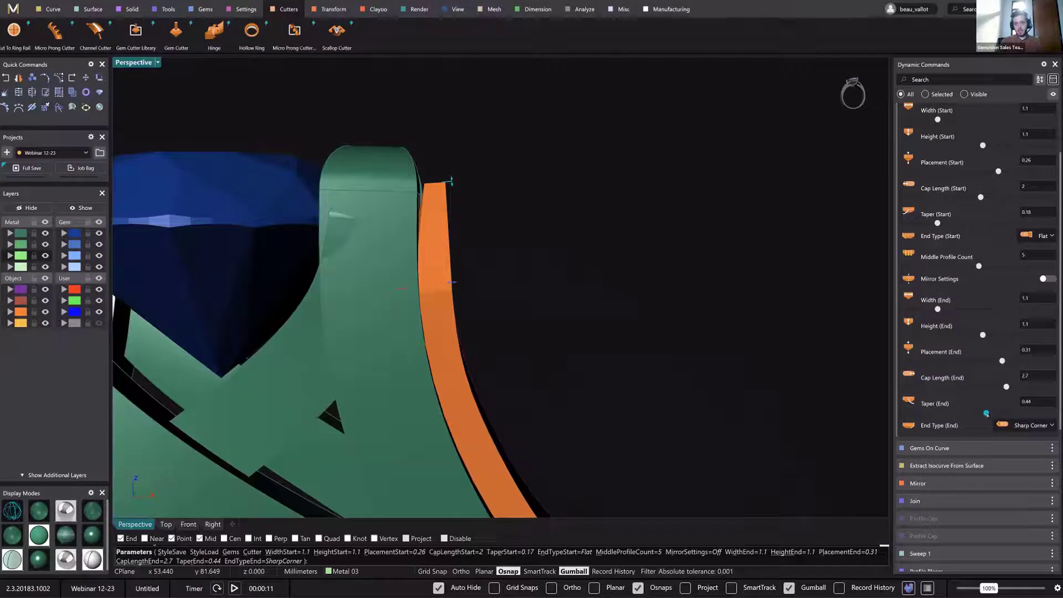
drag(975, 414, 968, 413)
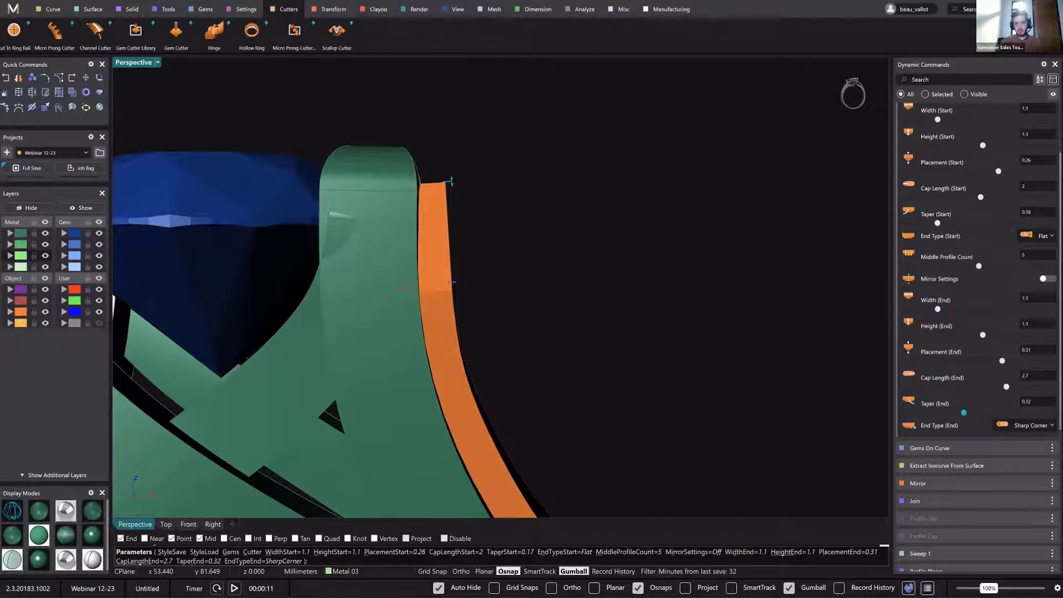
Check the cutter's depth against the shank and gems in shaded and wireframe display, and accept the channel cutter.
scroll(830, 423, down, 5)
right_drag(740, 251, 685, 235)
scroll(764, 338, up, 3)
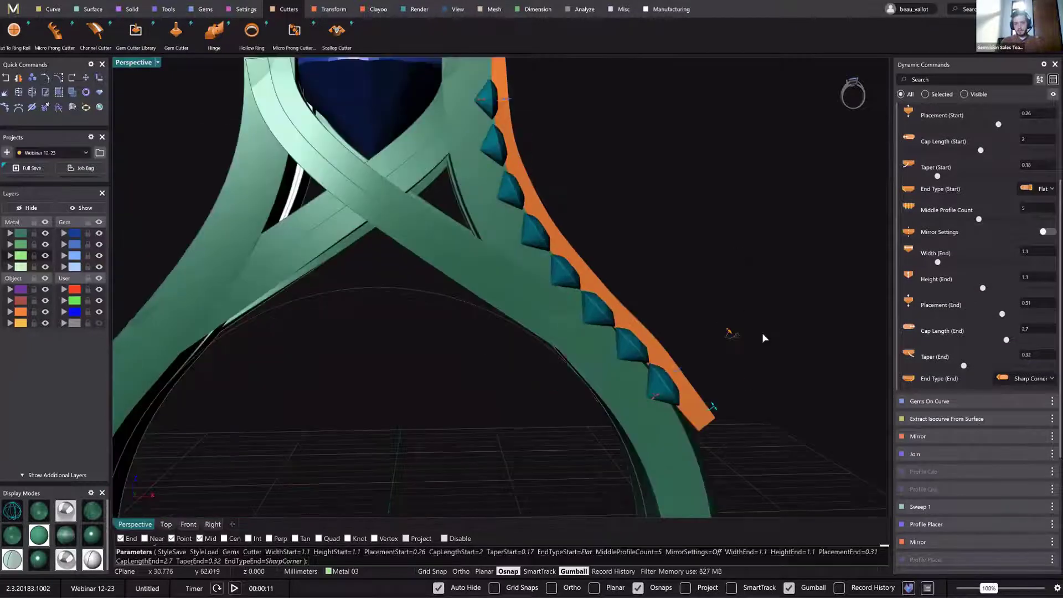
scroll(752, 341, down, 2)
right_drag(742, 344, 689, 304)
scroll(686, 353, up, 5)
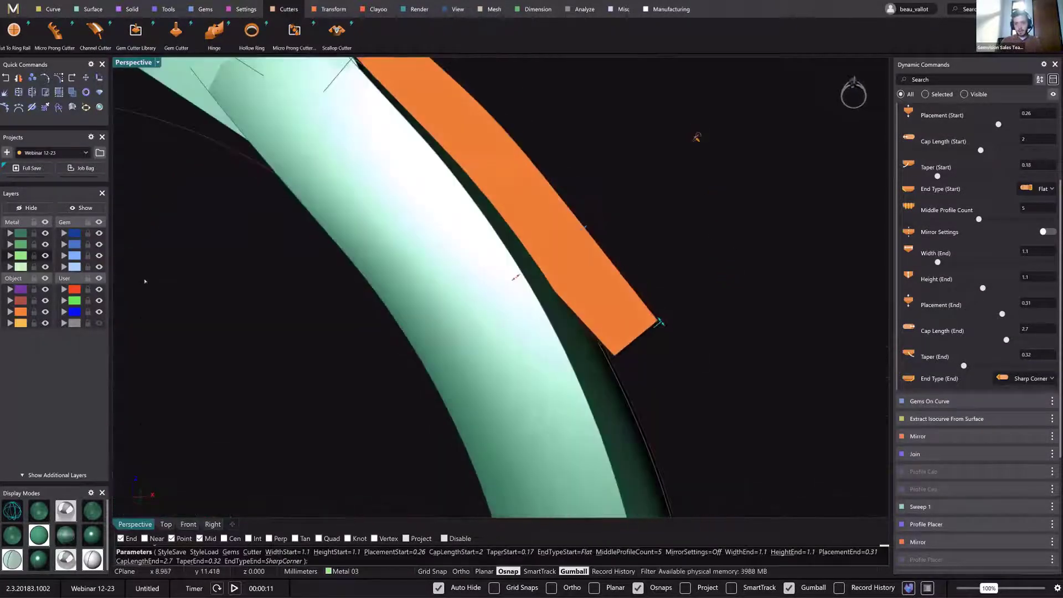
click(10, 518)
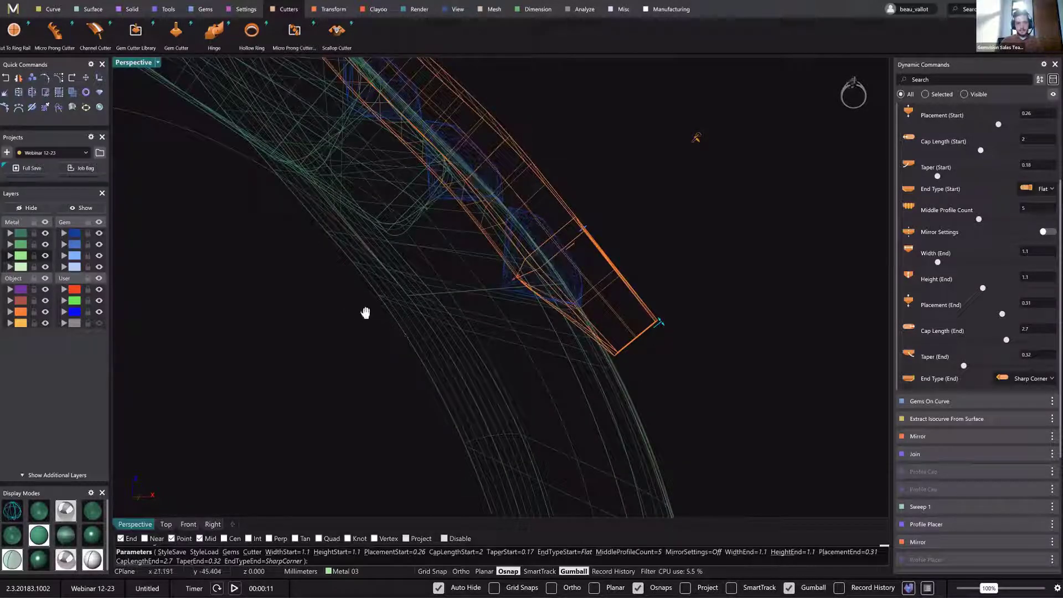
right_drag(365, 313, 544, 301)
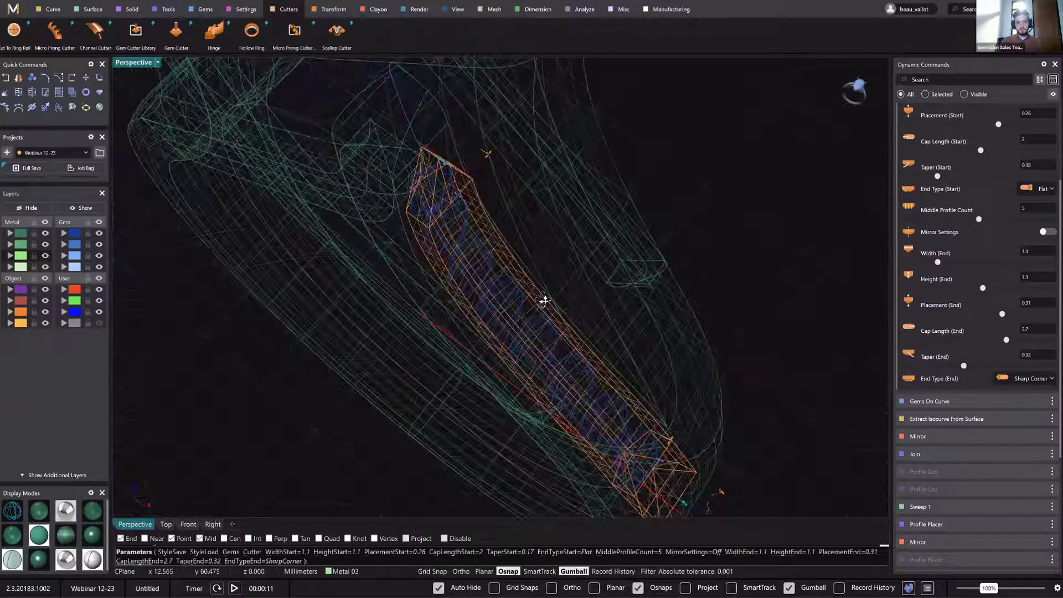
right_drag(605, 266, 598, 276)
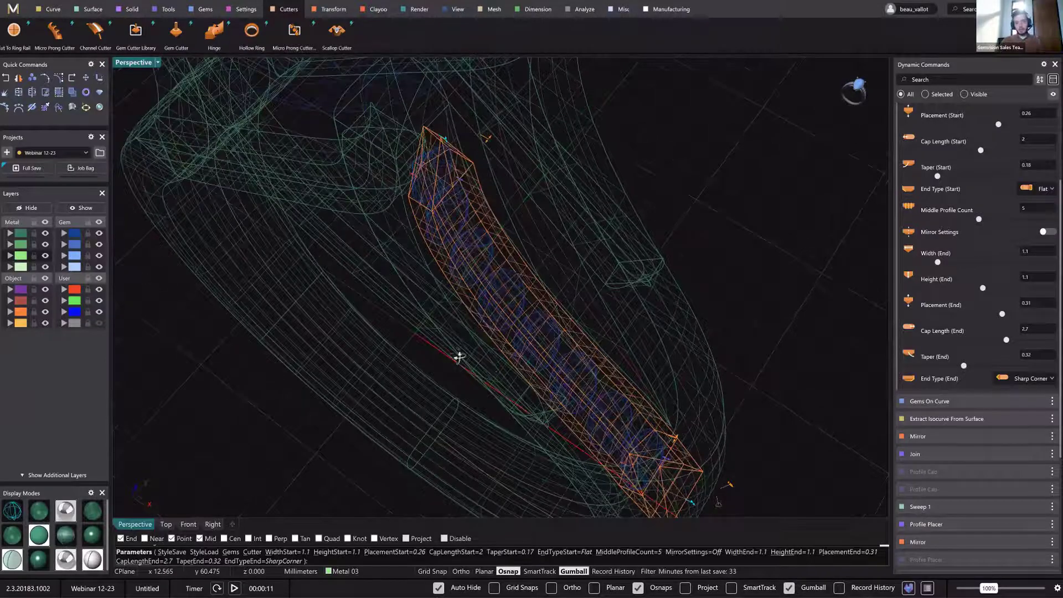
mouse_move(457, 357)
right_down()
mouse_move(556, 347)
mouse_move(562, 370)
right_up()
right_click(556, 348)
Mirror the channel cutter and its eight gems with X Mirror, Y Mirror and Multi on, covering all four shank arms.
click(563, 371)
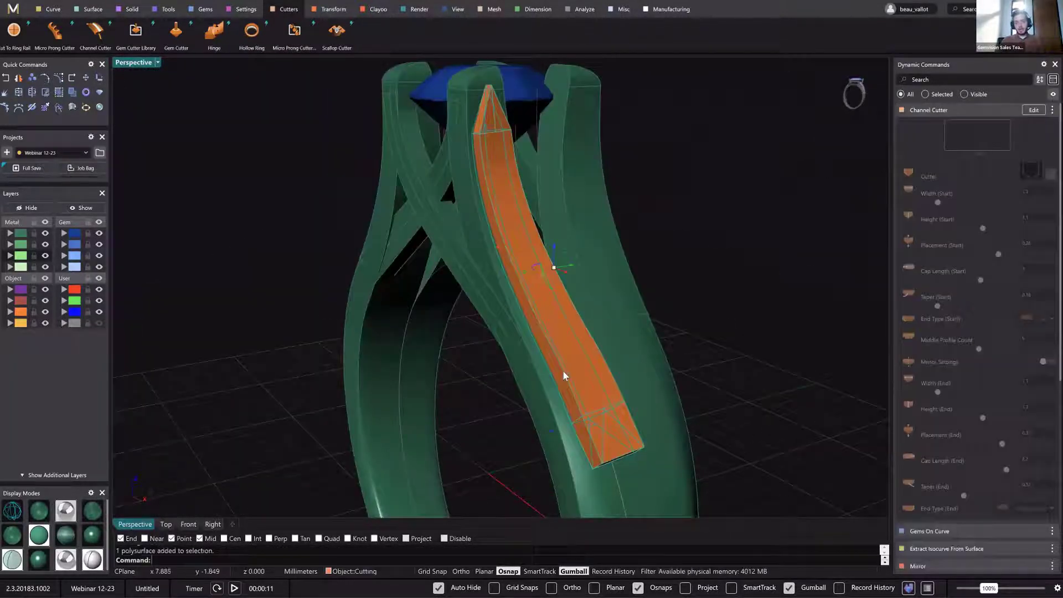
click(563, 370)
click(596, 406)
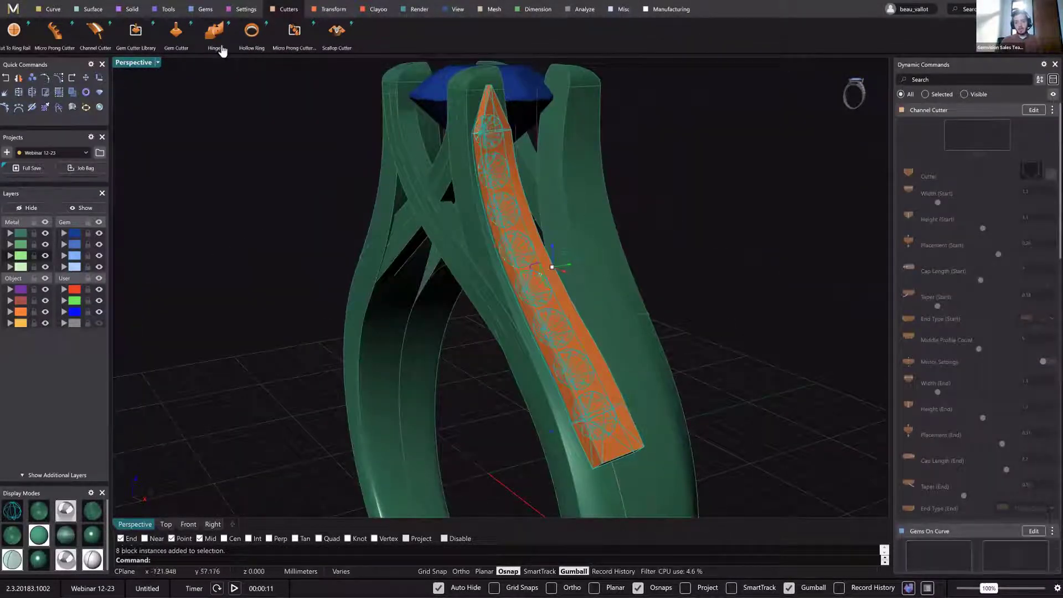
click(317, 13)
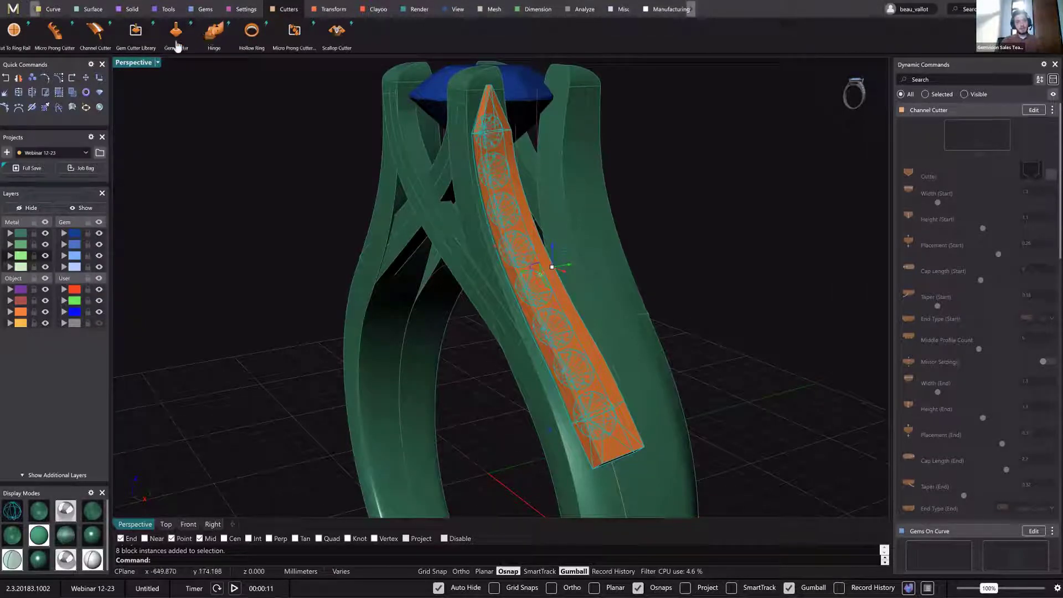
click(130, 34)
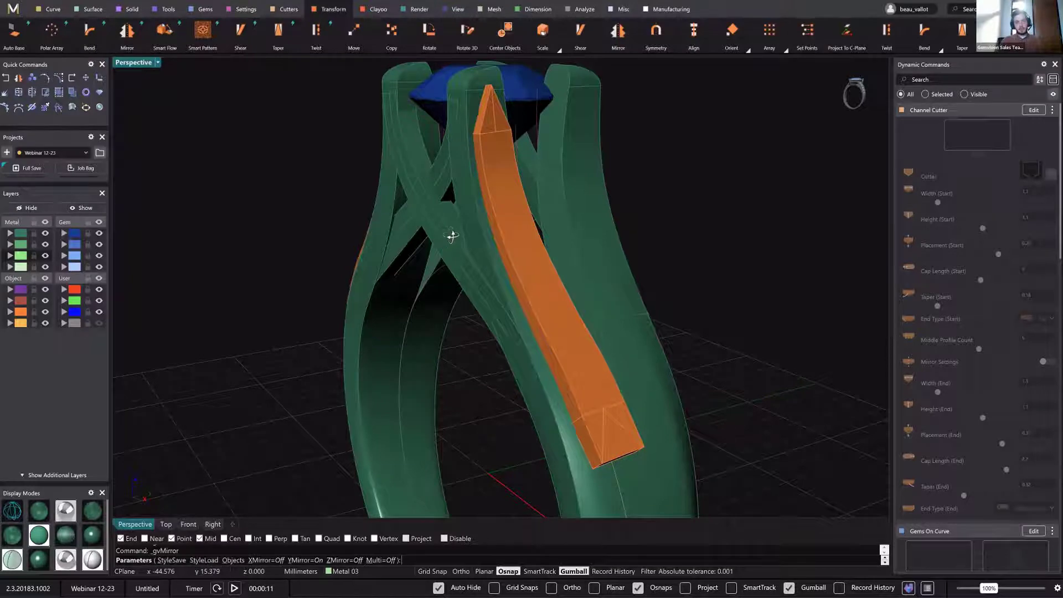
right_drag(452, 236, 1033, 178)
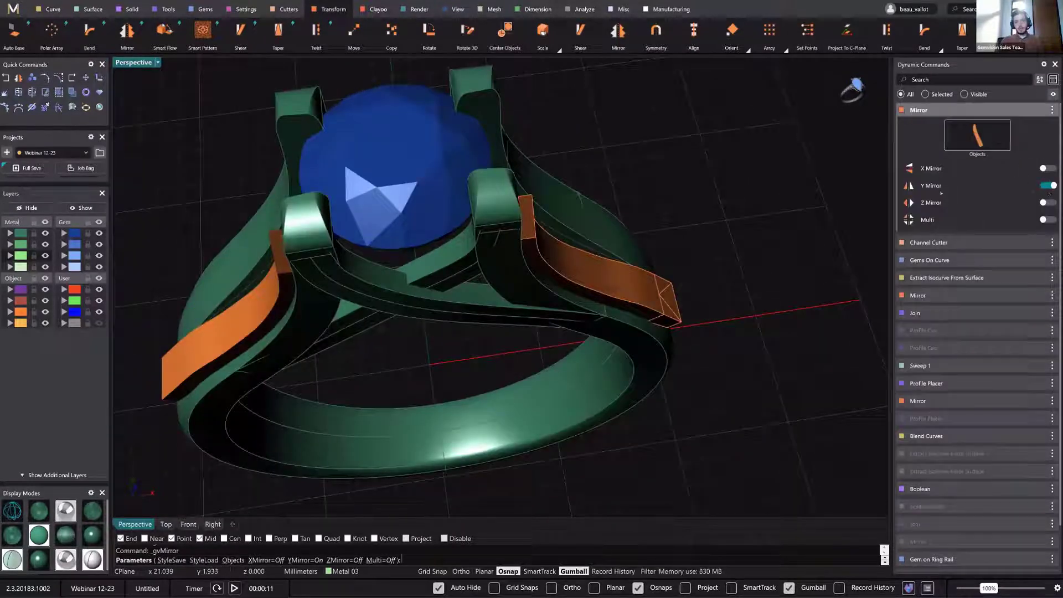
click(1044, 168)
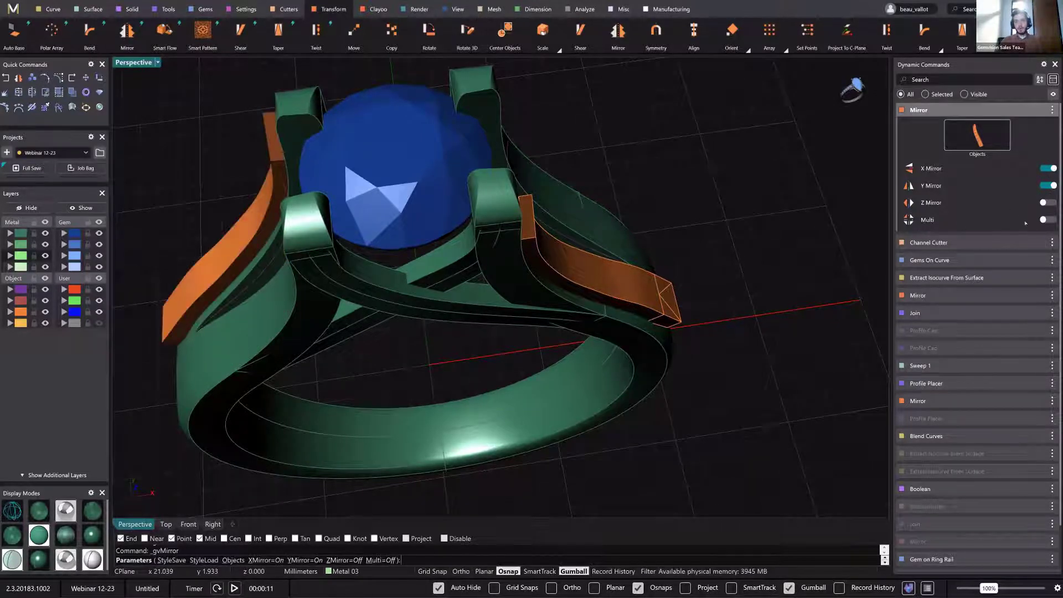
click(1044, 219)
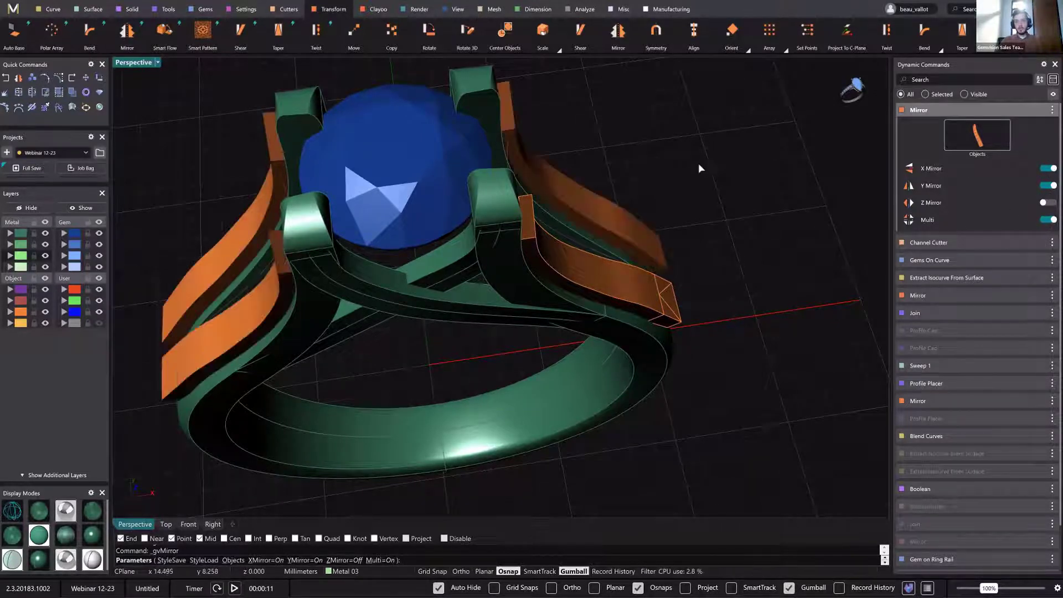
right_drag(679, 183, 564, 331)
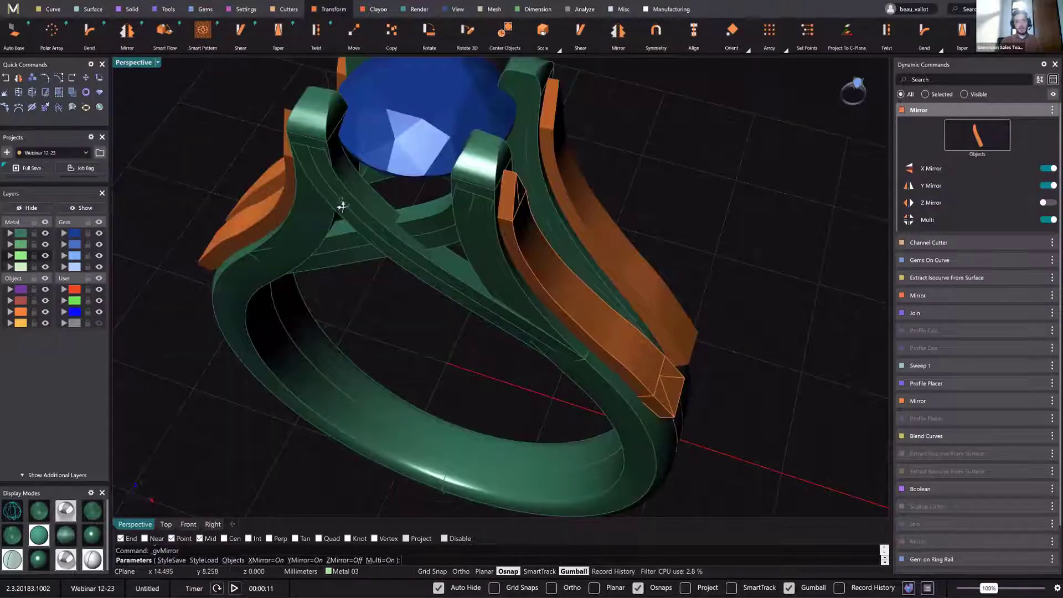
right_click(341, 206)
Subtract the four channel cutters on the Cutting layer from all Metal 01 ring parts with Boolean Difference.
right_drag(342, 206, 405, 231)
right_drag(343, 265, 406, 316)
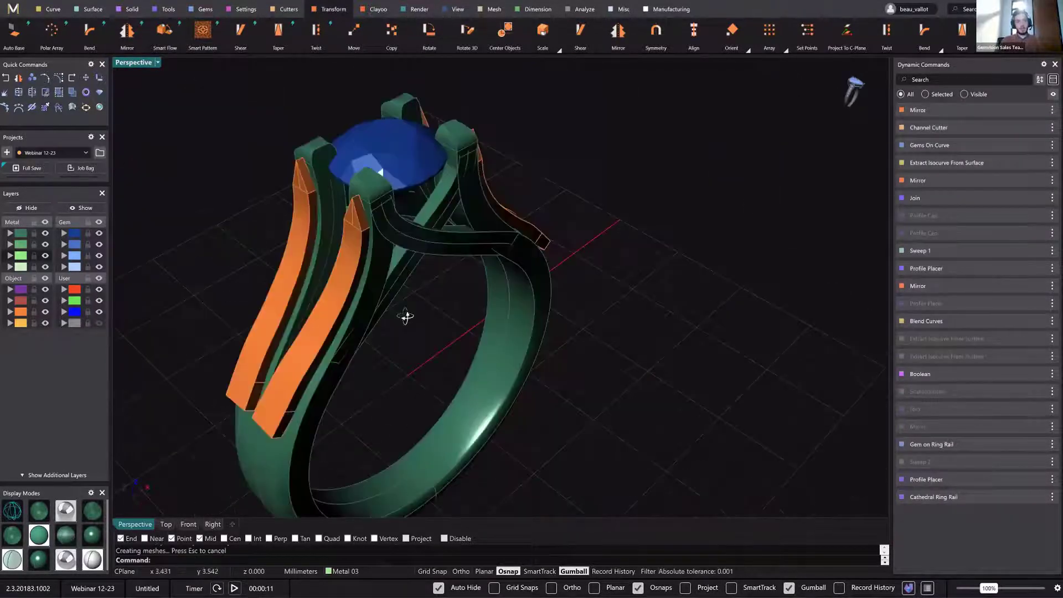
right_drag(310, 227, 238, 155)
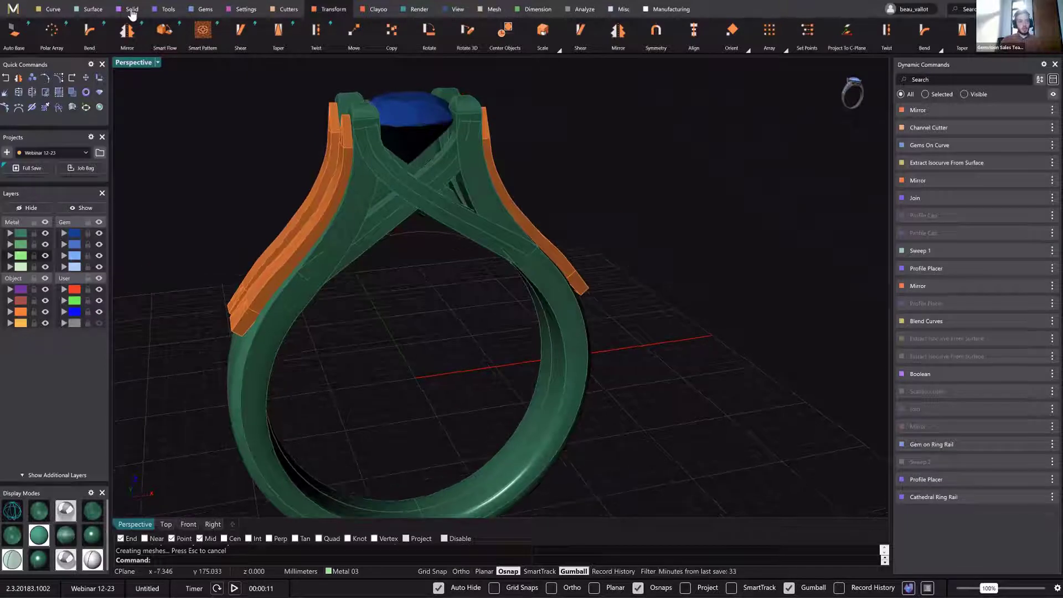
click(132, 9)
click(17, 31)
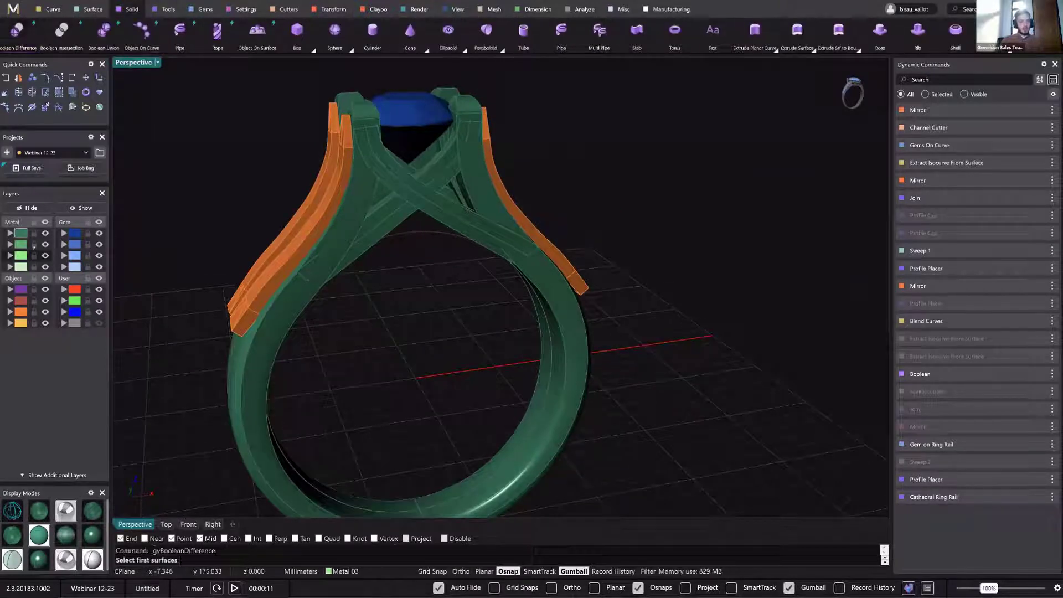
click(24, 237)
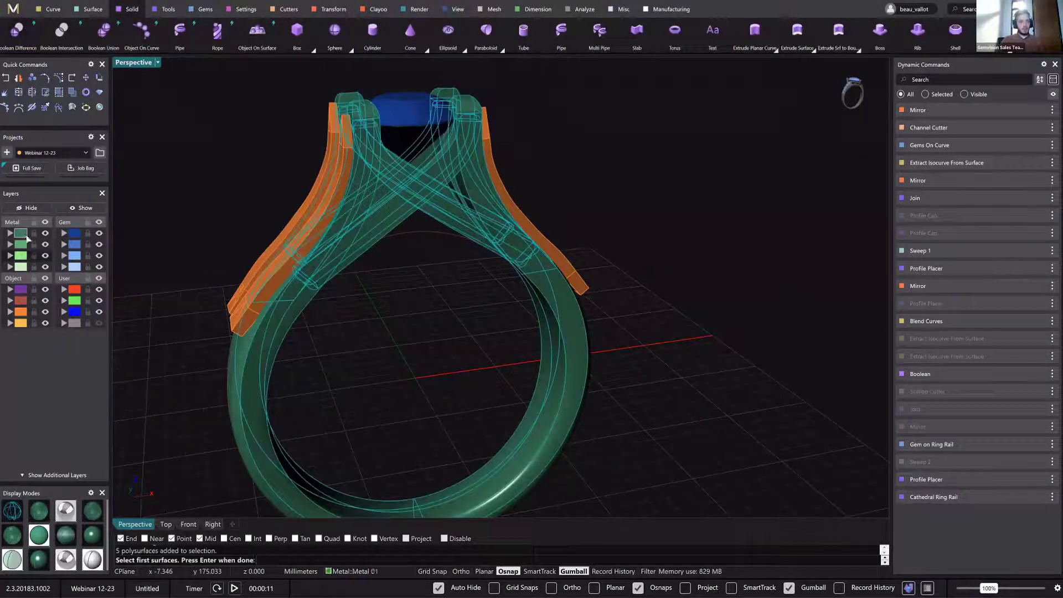
key(Return)
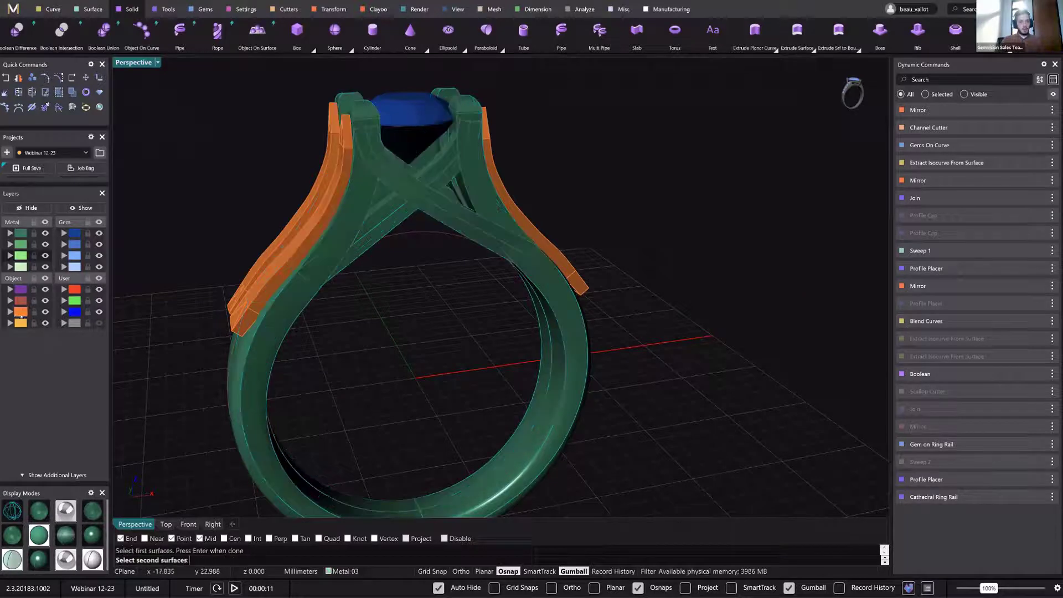
click(20, 312)
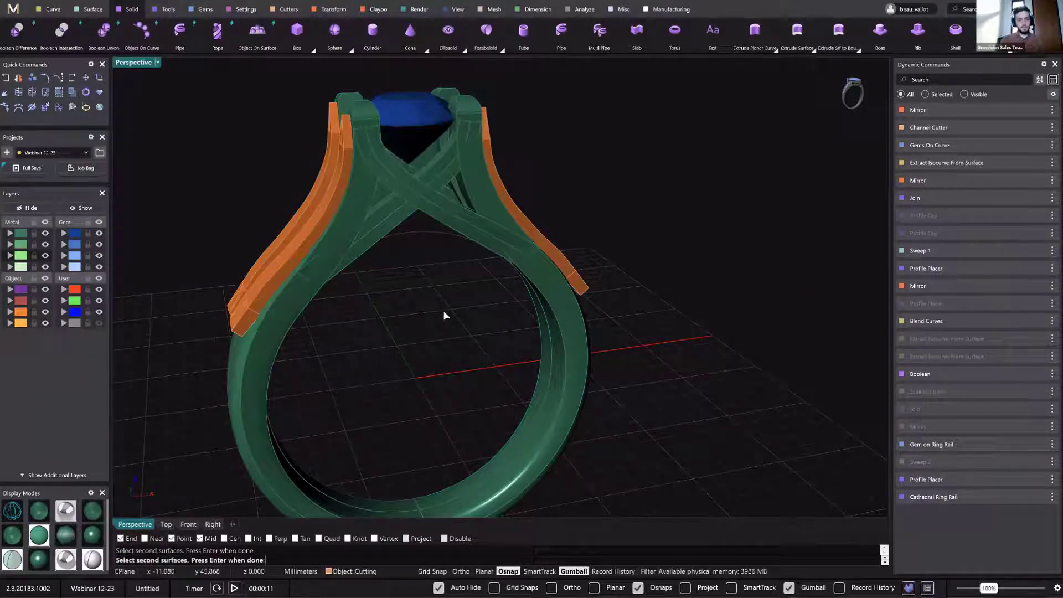
key(Return)
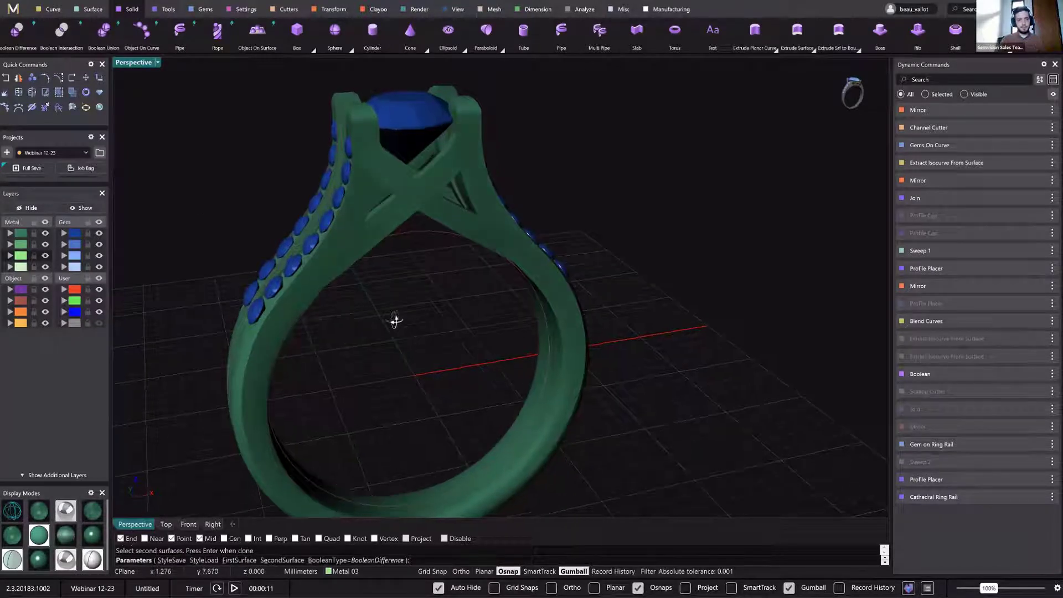
right_drag(395, 320, 444, 324)
key(Return)
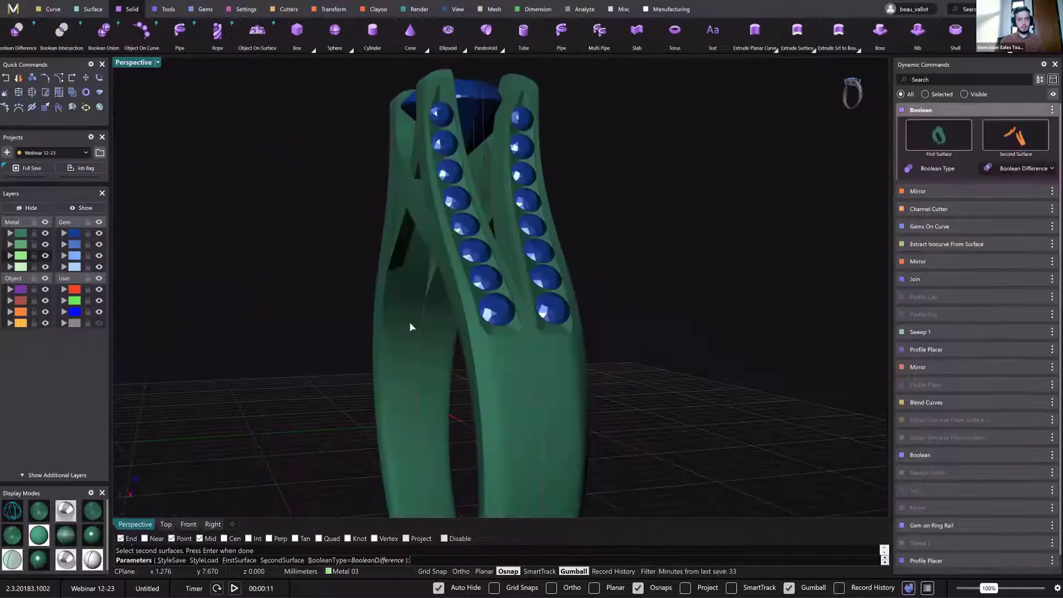
Place prongs along the row of eight accent gems on one shank arm with Prong Placer.
right_drag(409, 324, 541, 304)
scroll(515, 193, up, 3)
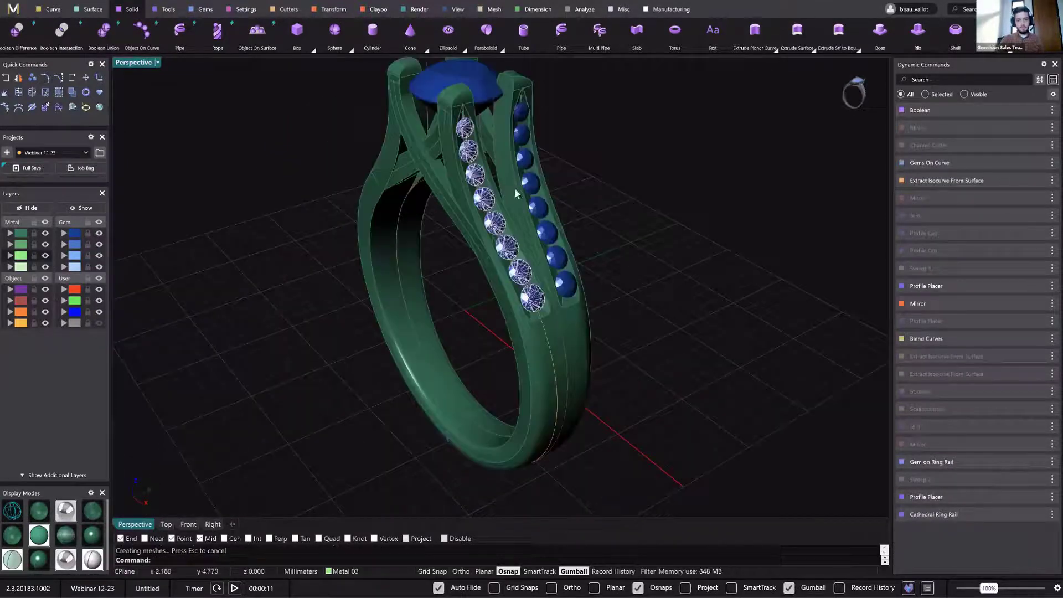
click(526, 281)
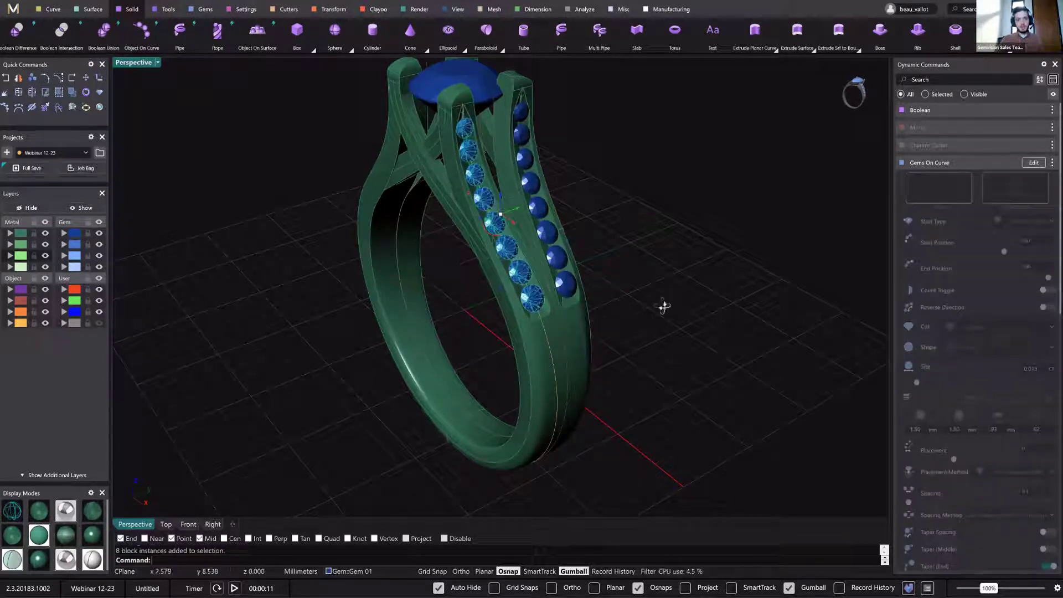
right_drag(663, 306, 683, 279)
scroll(525, 289, up, 5)
right_drag(525, 289, 534, 319)
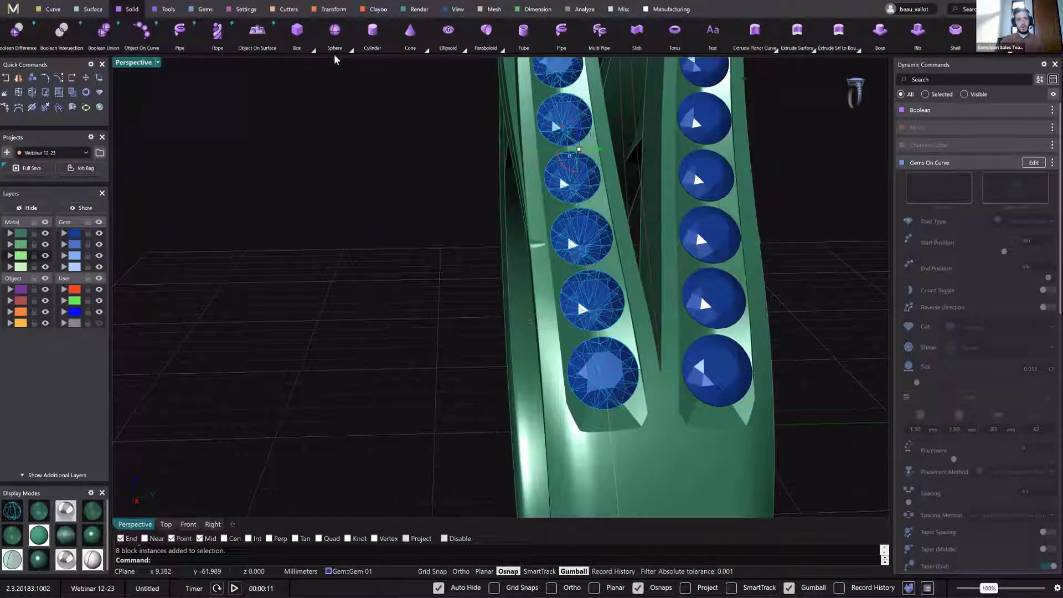
click(233, 13)
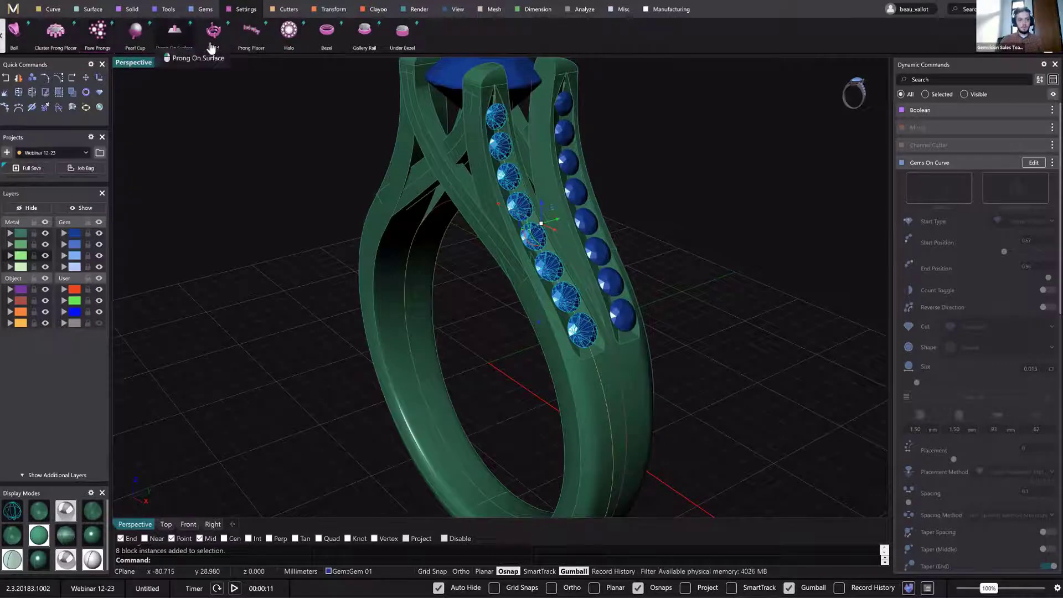
click(251, 31)
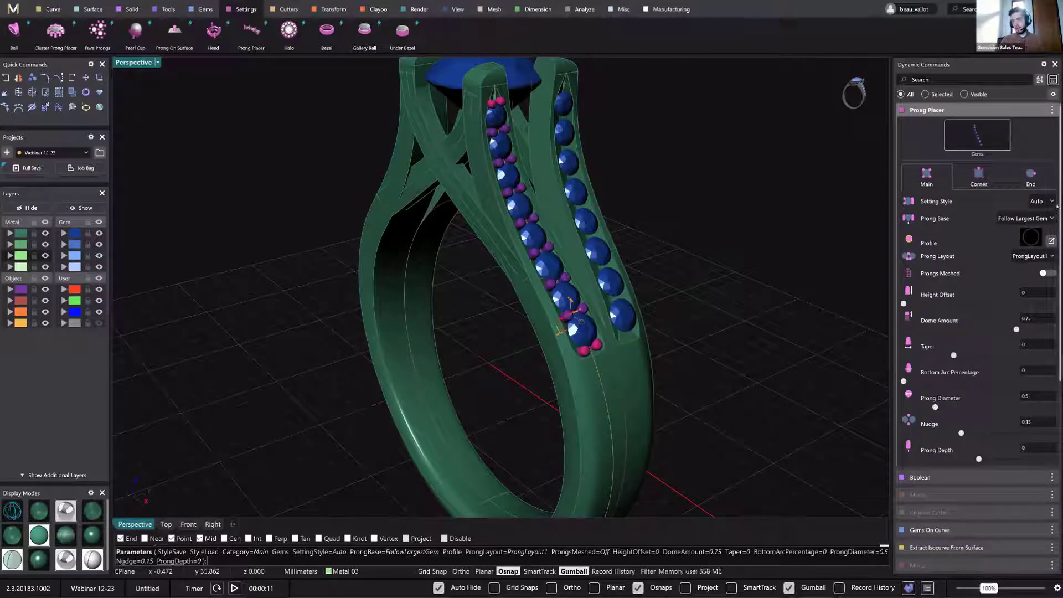
Compare end prong styles and choose the one with a single prong at the row's upper end and a pair at its lower end.
scroll(988, 227, down, 1)
scroll(1043, 245, down, 1)
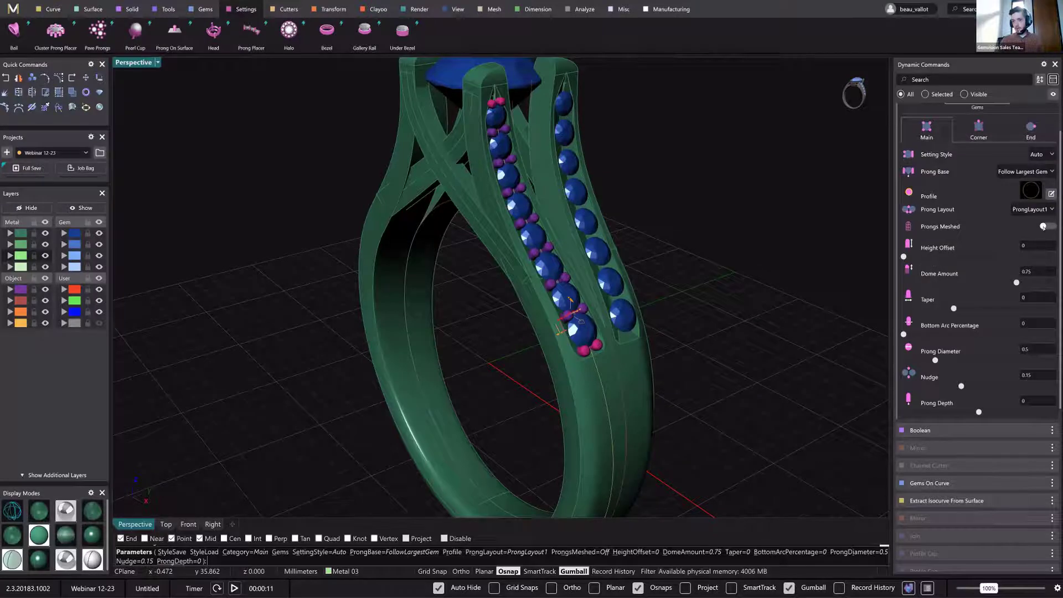
scroll(1033, 193, up, 2)
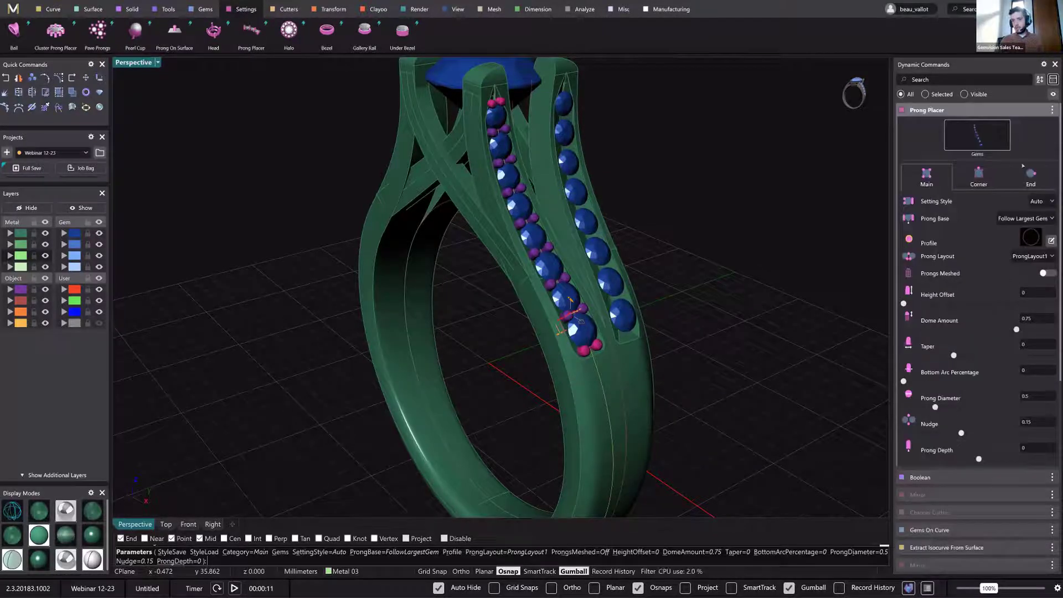
click(1033, 178)
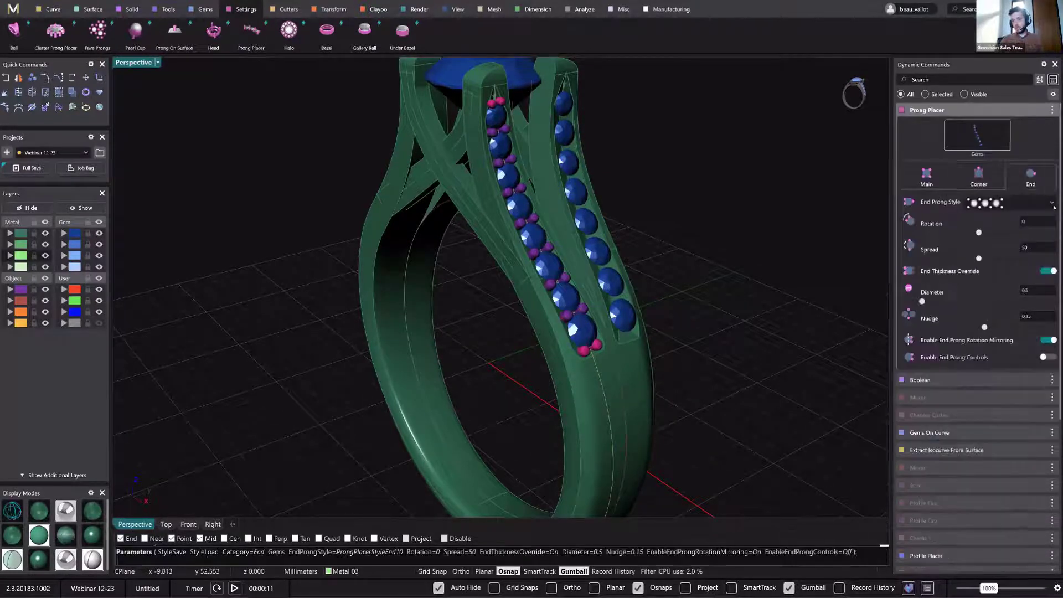
click(1053, 206)
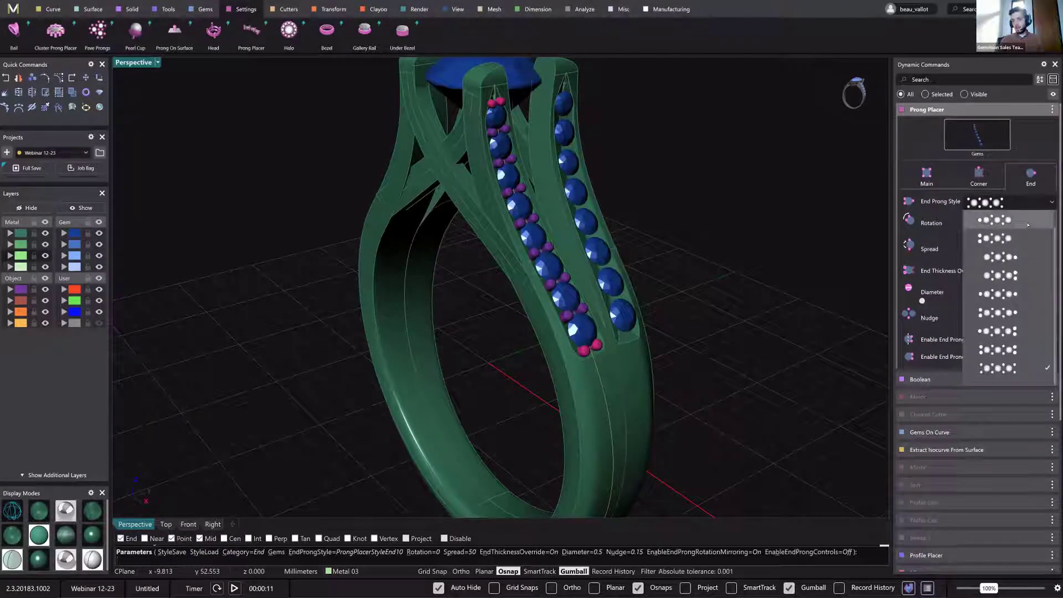
click(1027, 221)
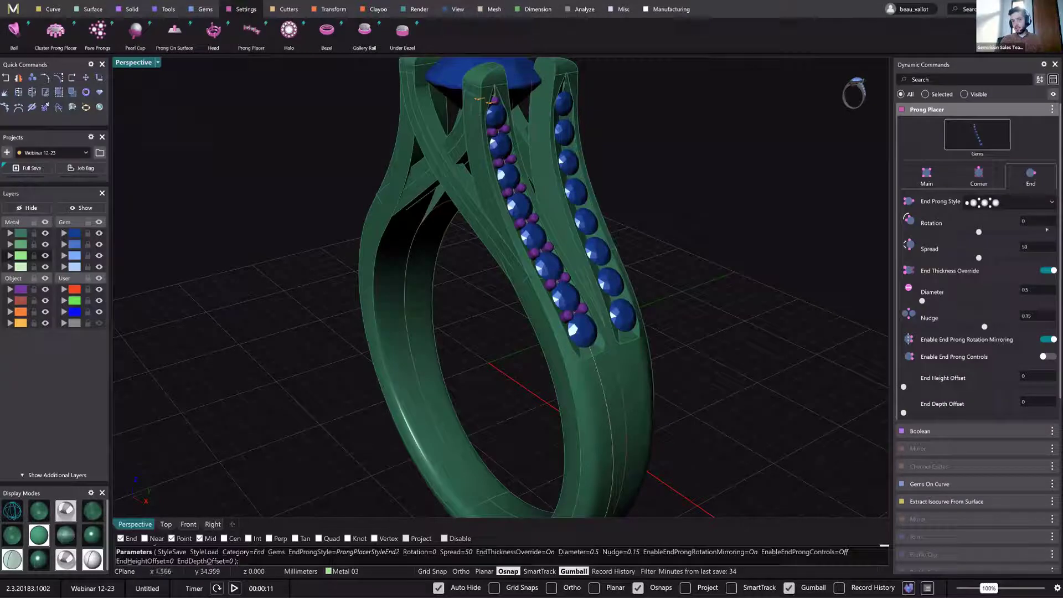
click(1051, 201)
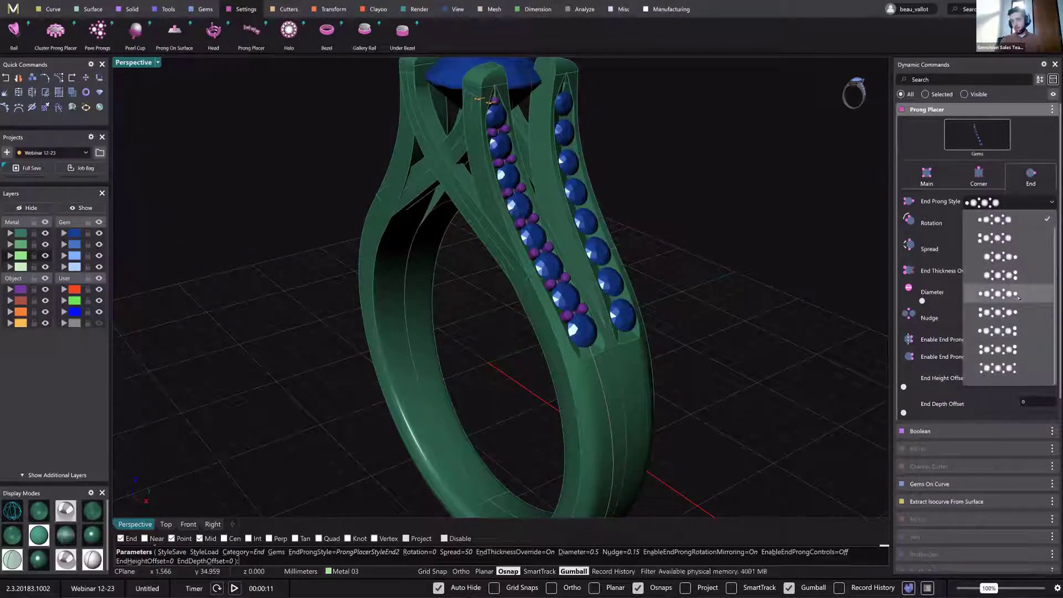
click(1020, 313)
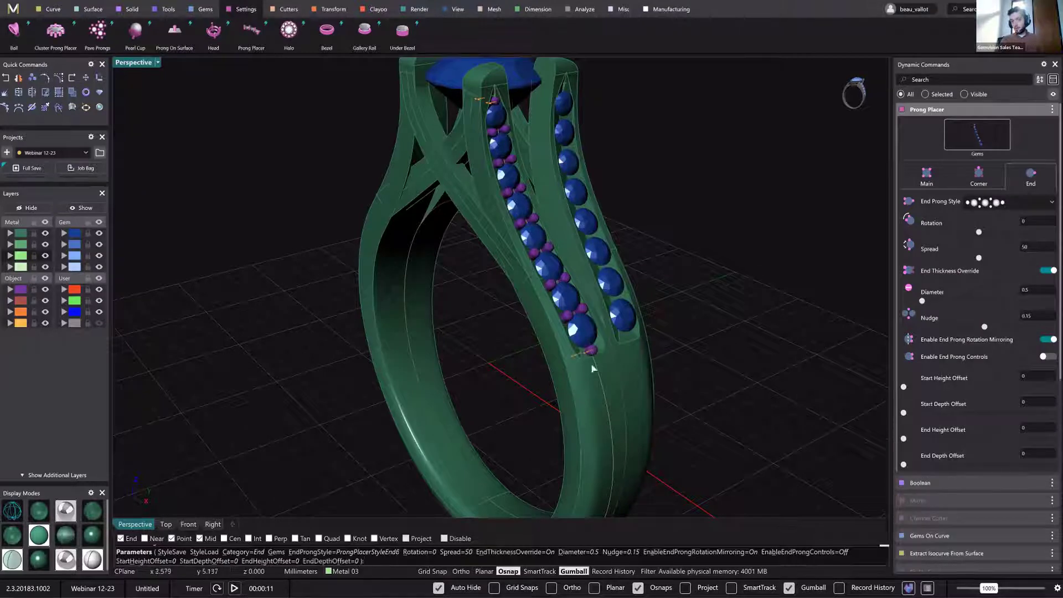
right_drag(665, 381, 791, 346)
click(1050, 203)
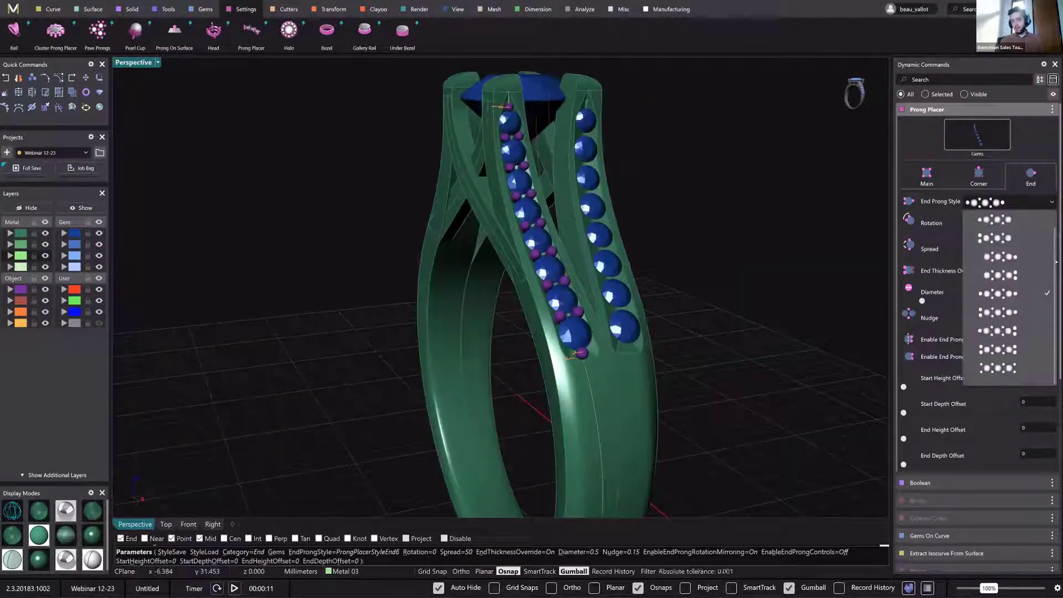
drag(1055, 242, 1056, 223)
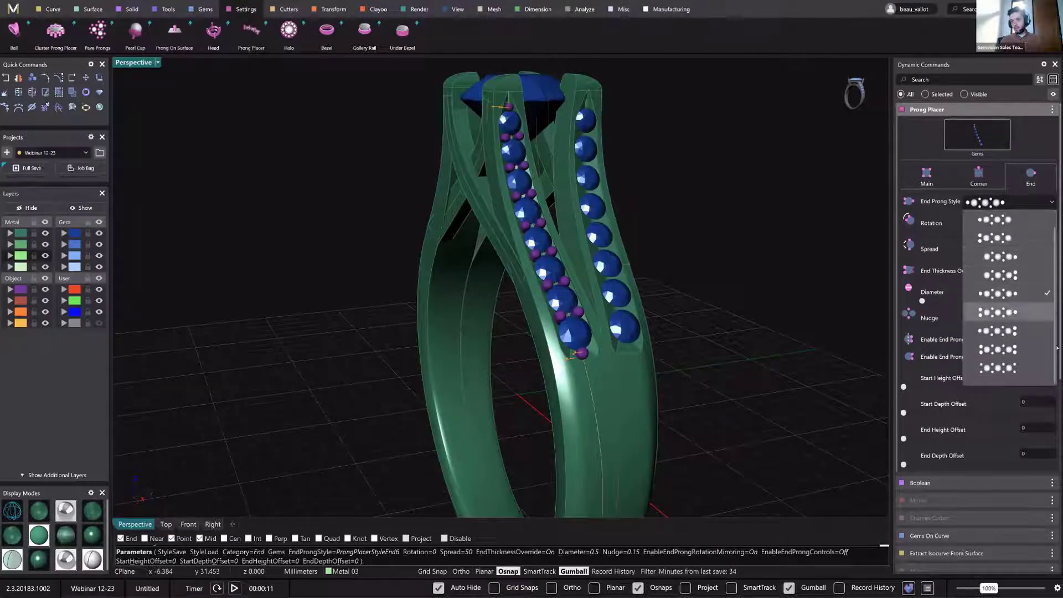
scroll(1009, 326, down, 1)
click(1009, 331)
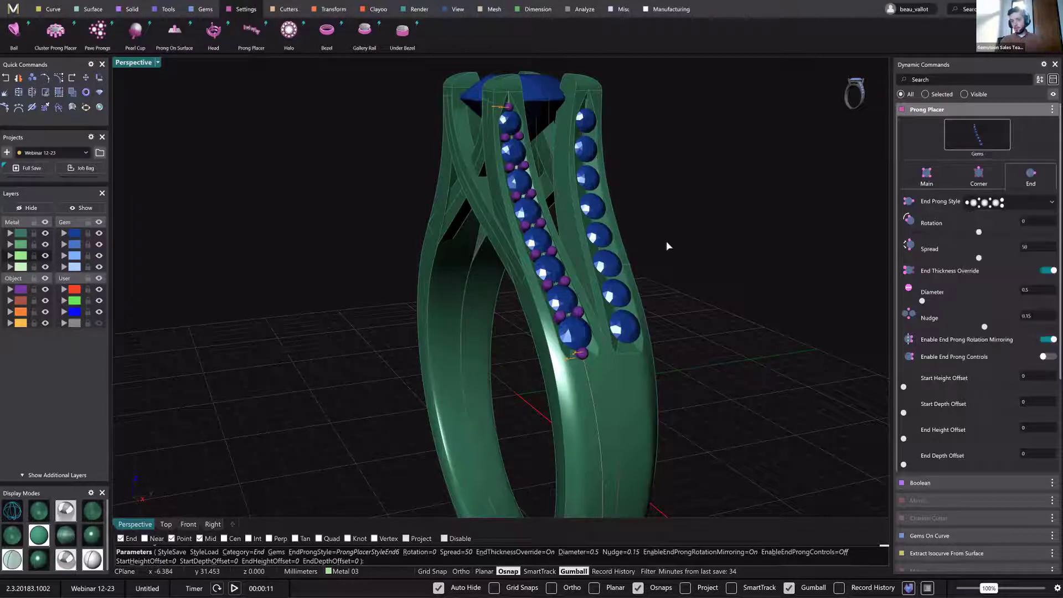
Raise the single prong at the upper end of the gem row to an end height offset of 0.15 mm.
right_drag(775, 262, 776, 268)
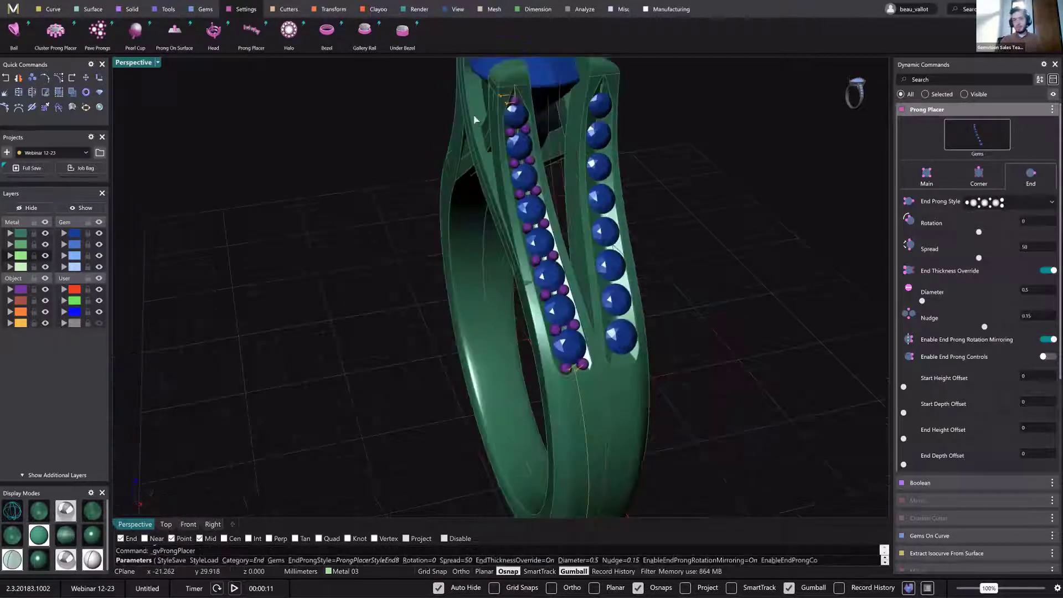
right_drag(474, 118, 603, 108)
scroll(497, 112, up, 8)
drag(500, 110, 506, 111)
Raise the prong pair at the lower end of the gem row to a start height offset of 0.2 mm and accept the prongs.
scroll(704, 304, down, 6)
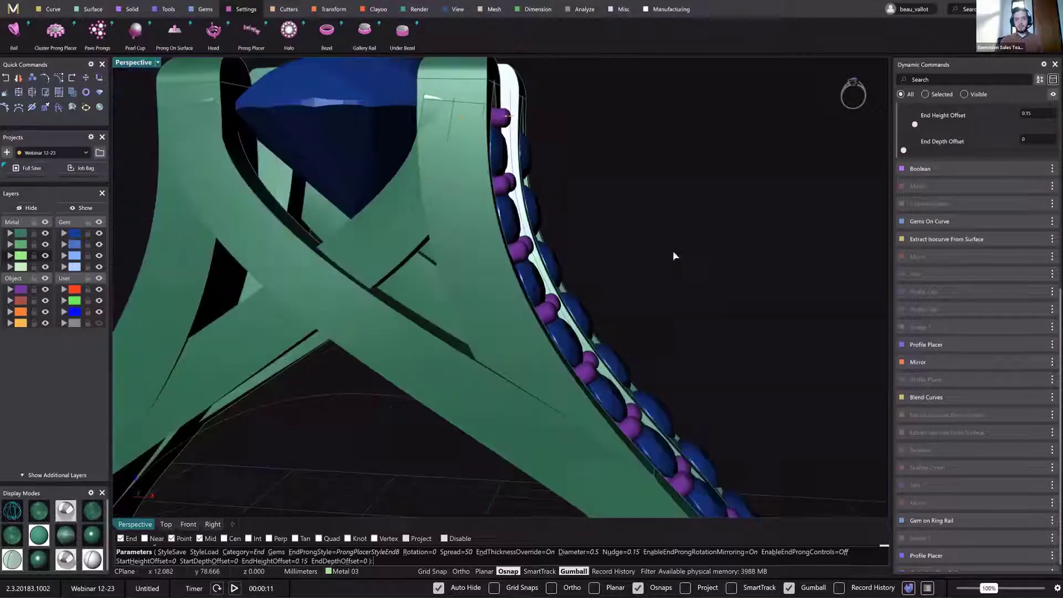
right_drag(673, 254, 724, 406)
scroll(714, 406, down, 2)
scroll(702, 399, up, 9)
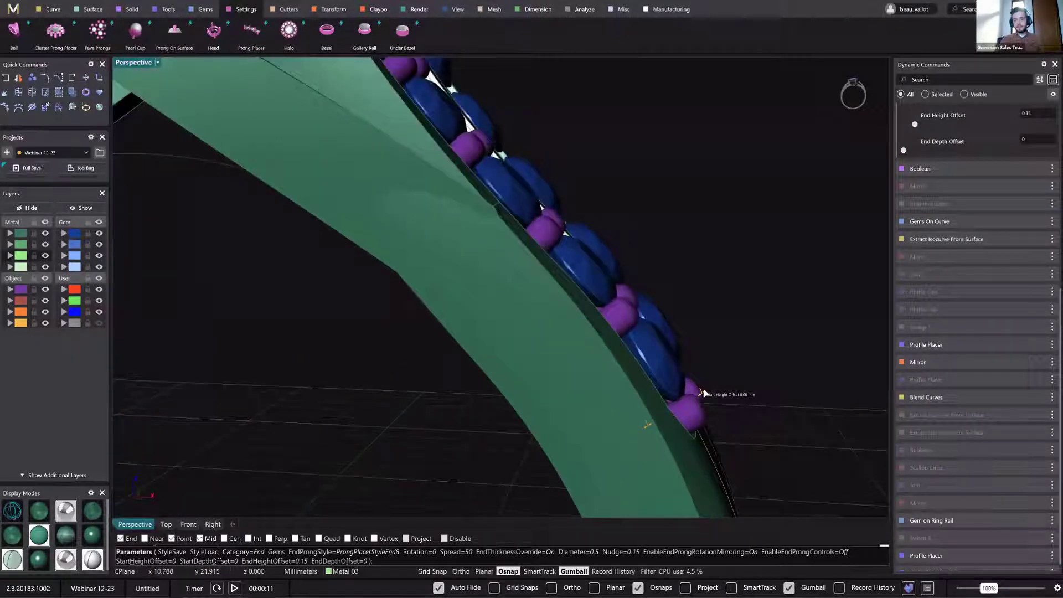
drag(703, 392, 724, 366)
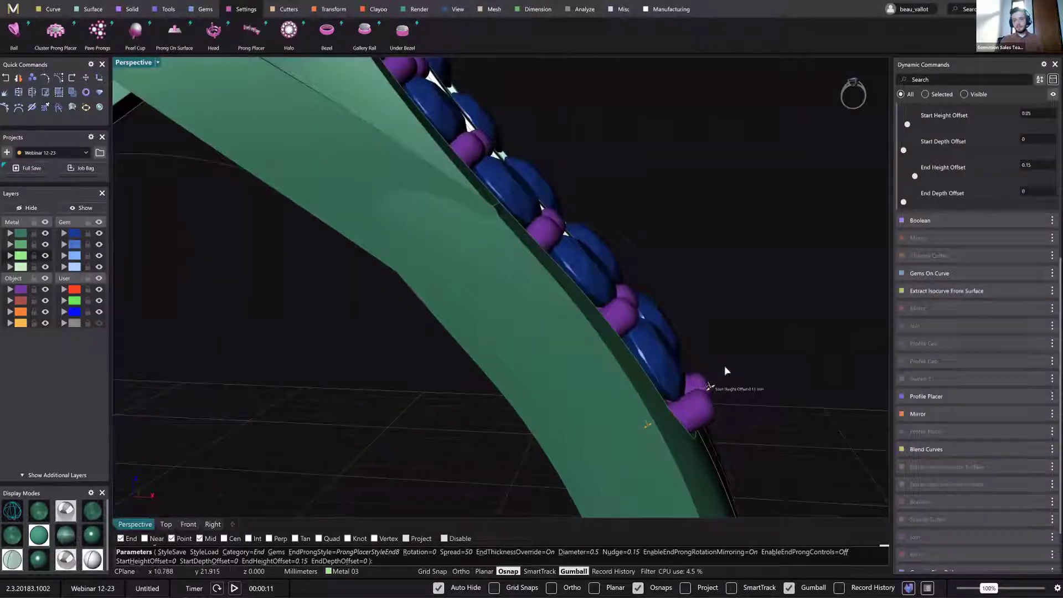
mouse_move(737, 378)
right_down()
mouse_move(705, 404)
mouse_move(723, 408)
mouse_move(695, 405)
mouse_move(693, 358)
mouse_move(690, 382)
mouse_move(707, 391)
mouse_move(756, 370)
right_up()
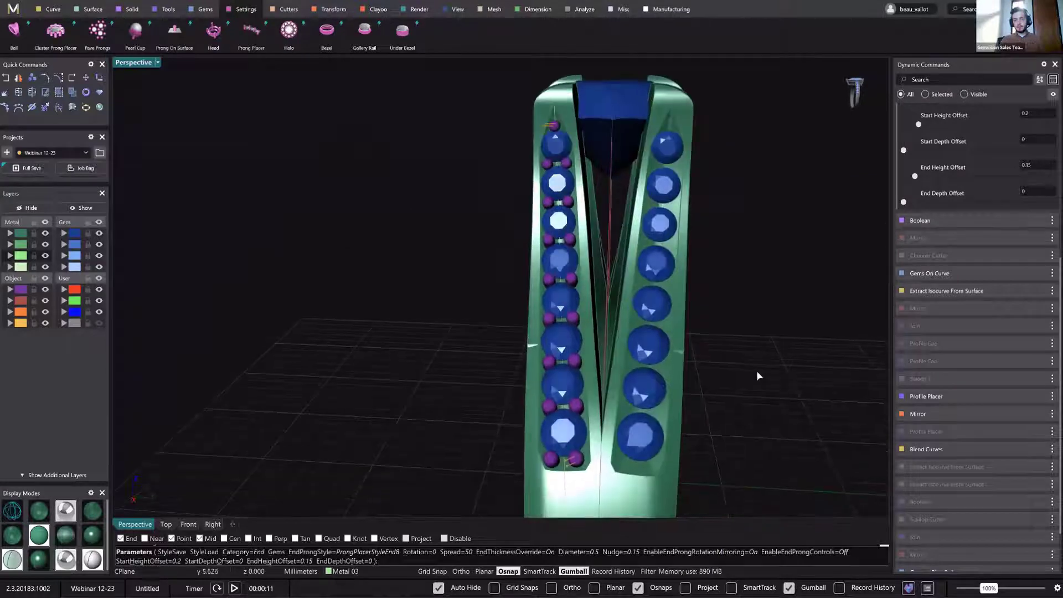
right_click(756, 369)
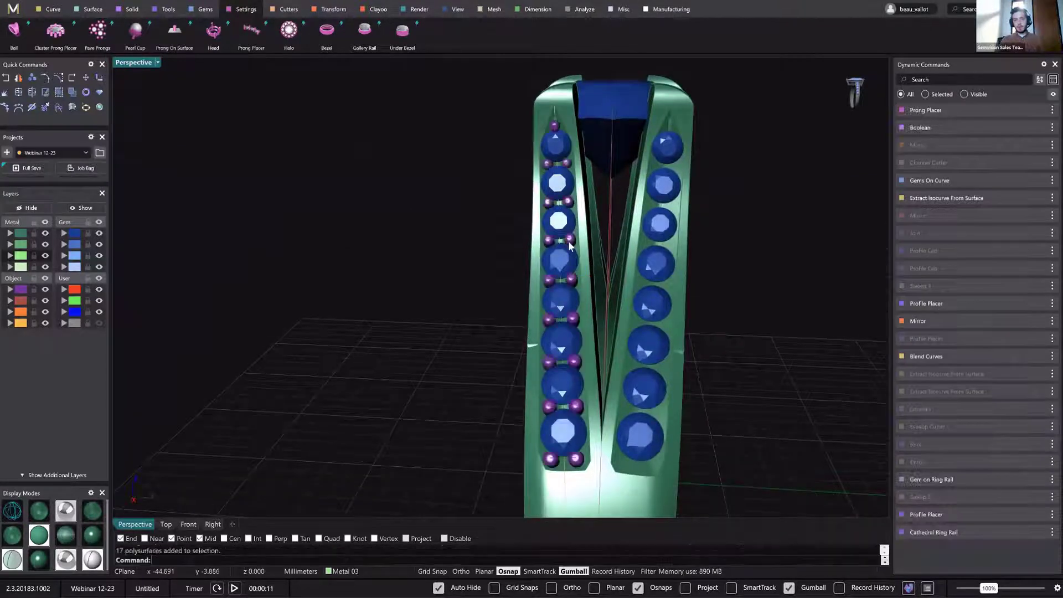
Mirror the finished prongs with X Mirror, Y Mirror and Multi on, covering all four shank arms.
right_drag(382, 319, 301, 72)
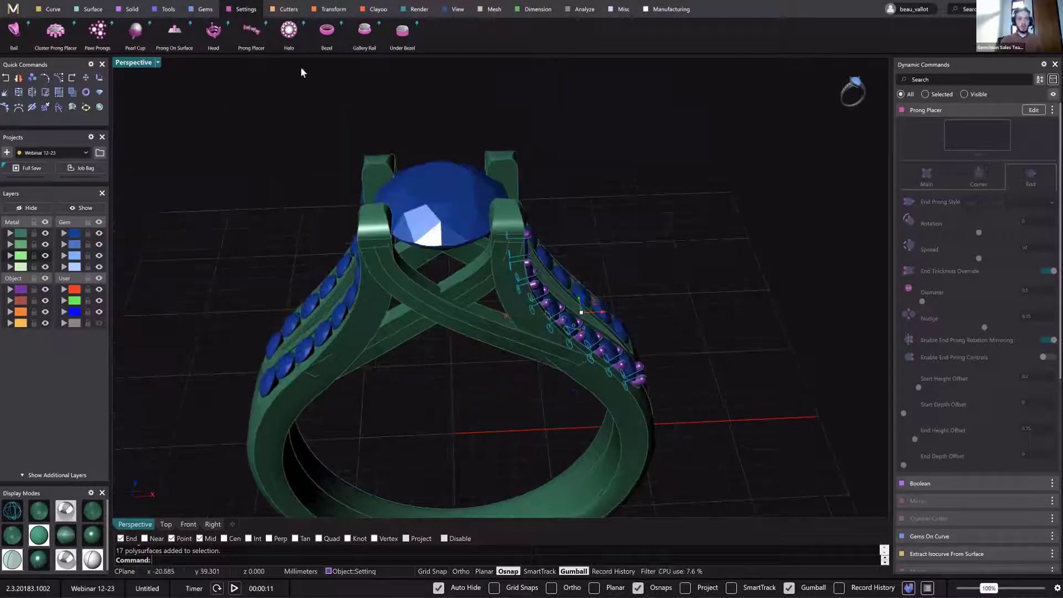
click(333, 10)
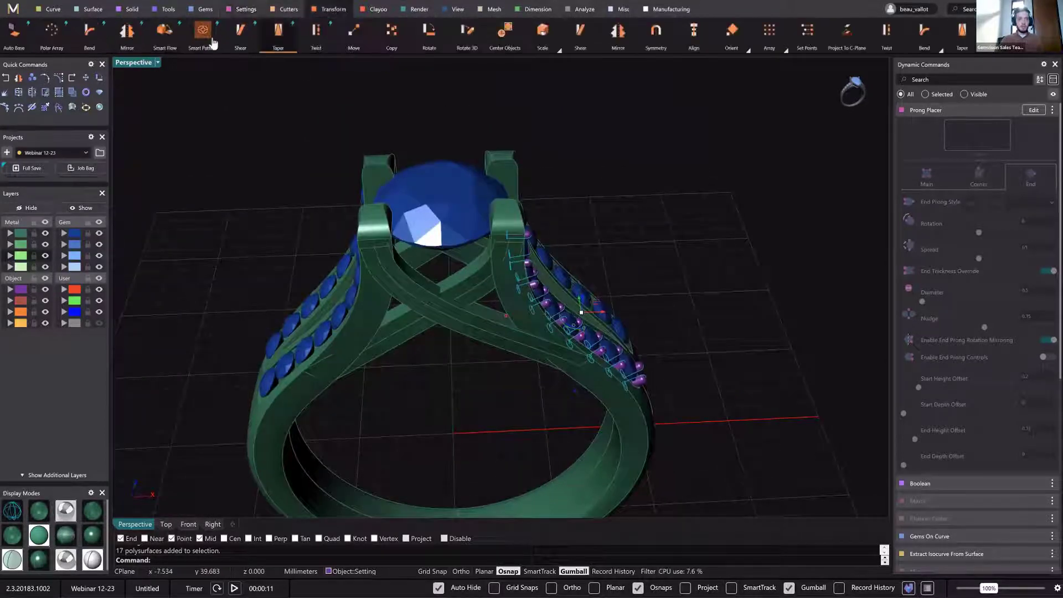
click(126, 31)
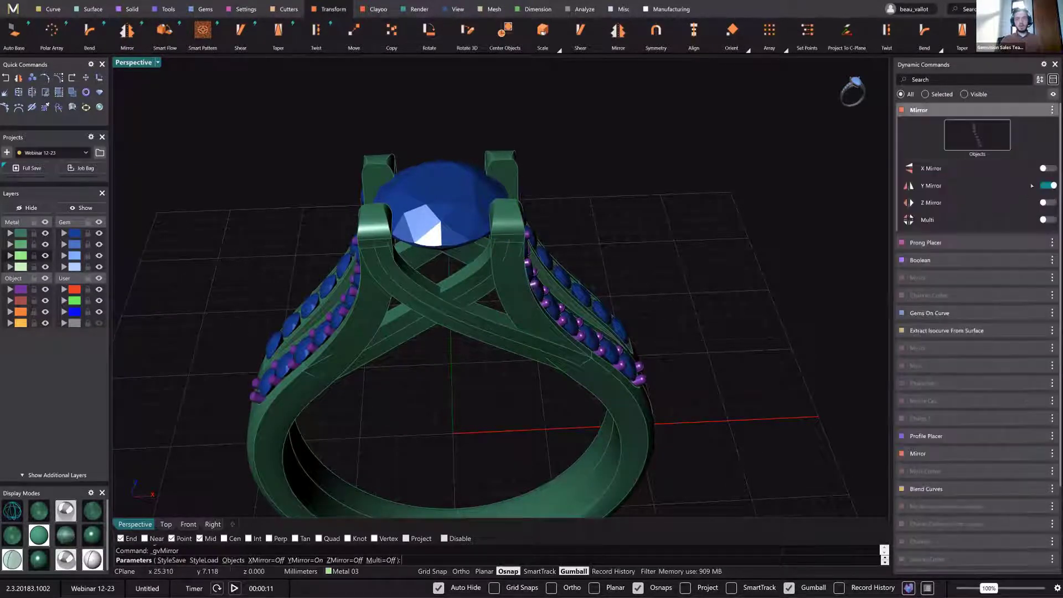
click(1043, 168)
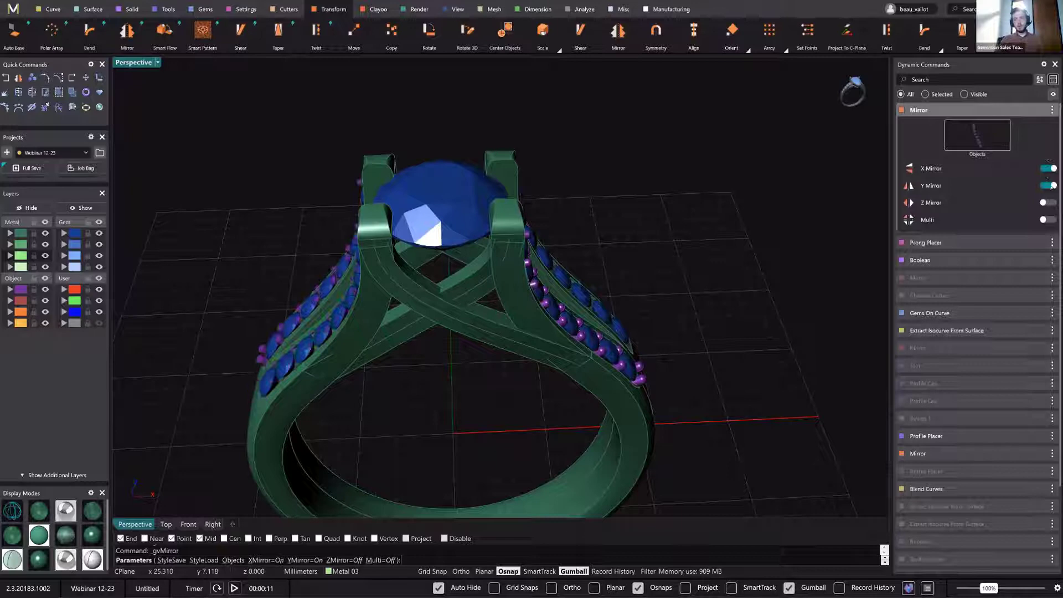
click(1043, 220)
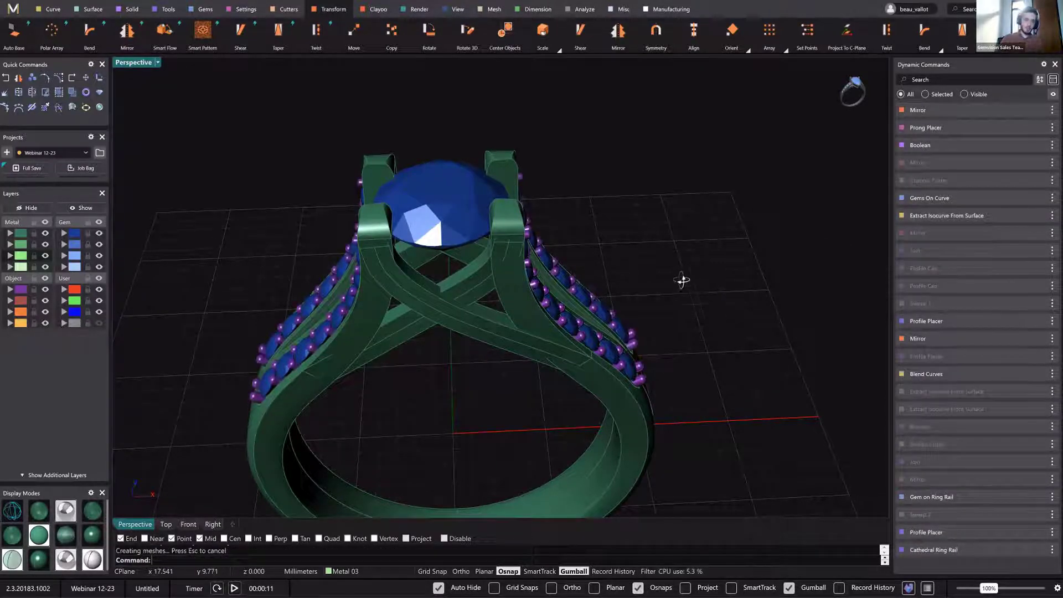
right_drag(671, 269, 532, 225)
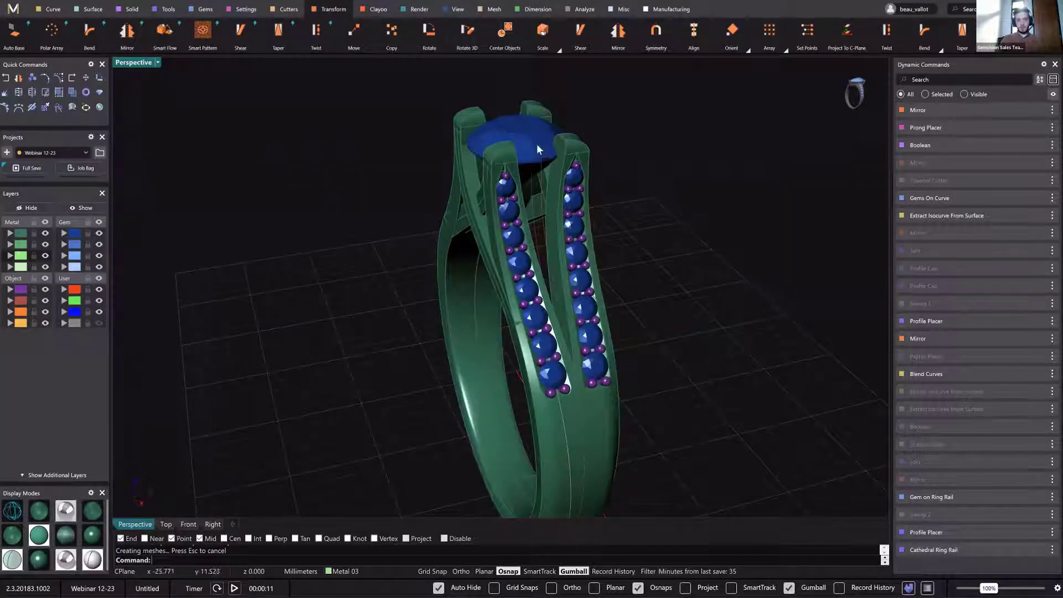
Examine the mirrored prong rows and the crossing arms beneath the center stone from several angles.
right_drag(574, 293, 477, 275)
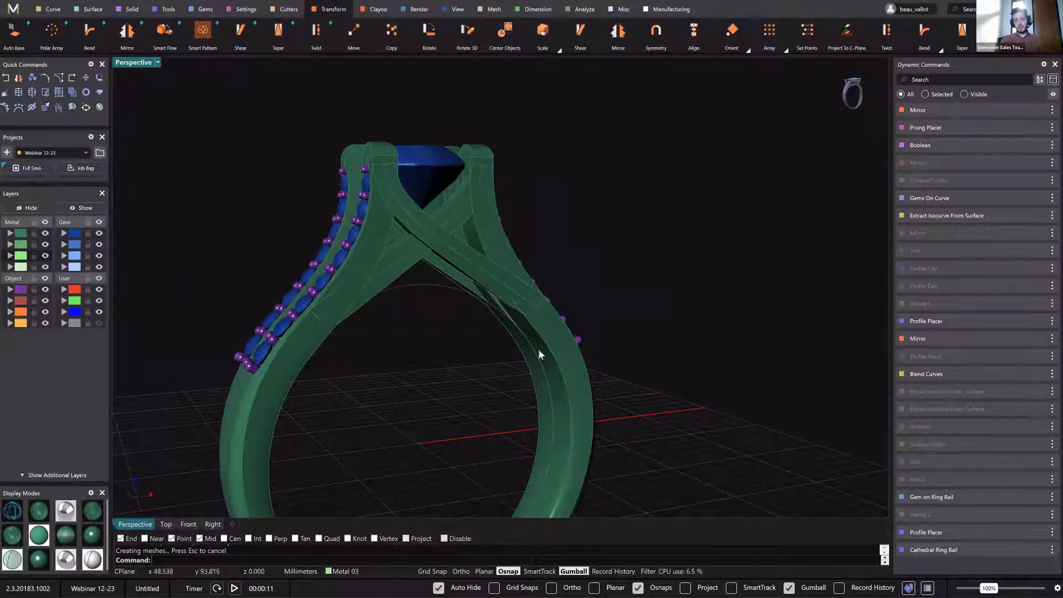
right_drag(456, 356, 542, 379)
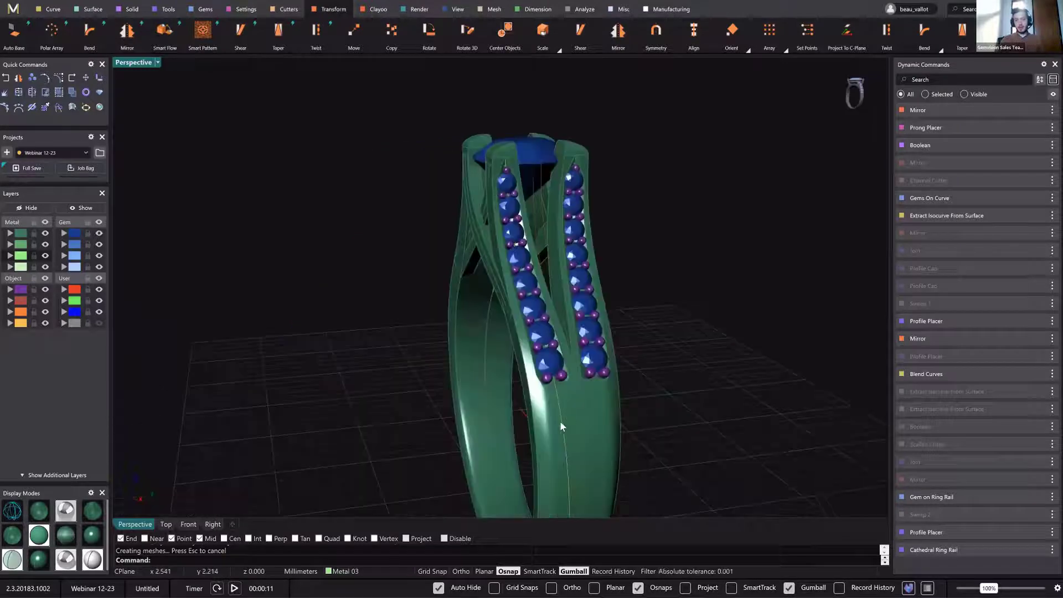
right_drag(561, 425, 468, 273)
scroll(480, 292, up, 5)
click(469, 275)
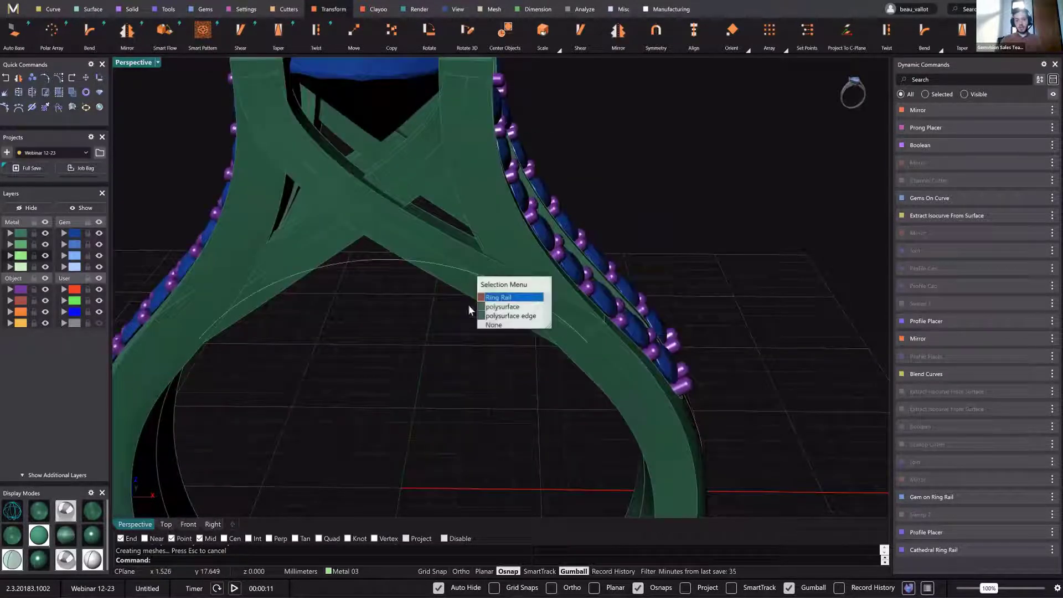
click(194, 84)
scroll(242, 175, down, 5)
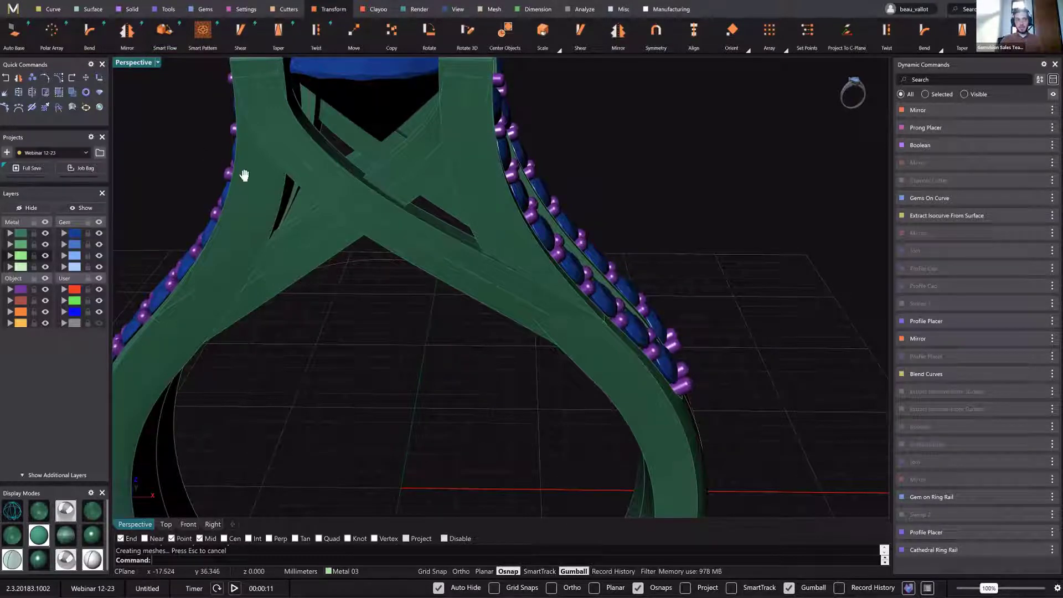
Duplicate the lengthwise edge of the crossing arm below the center stone with Dup Edge.
right_drag(146, 88, 183, 143)
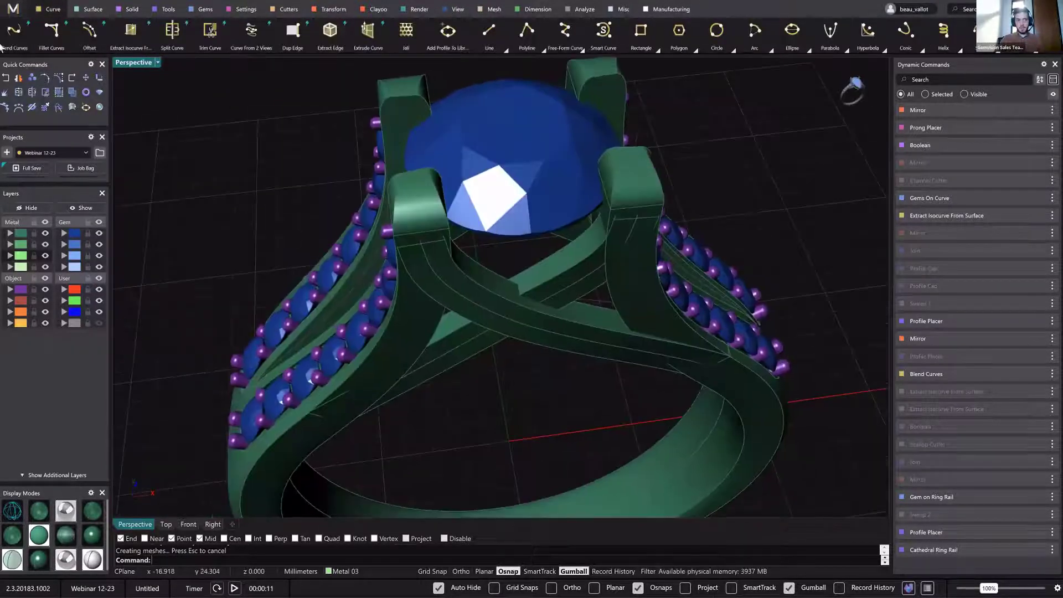
click(293, 36)
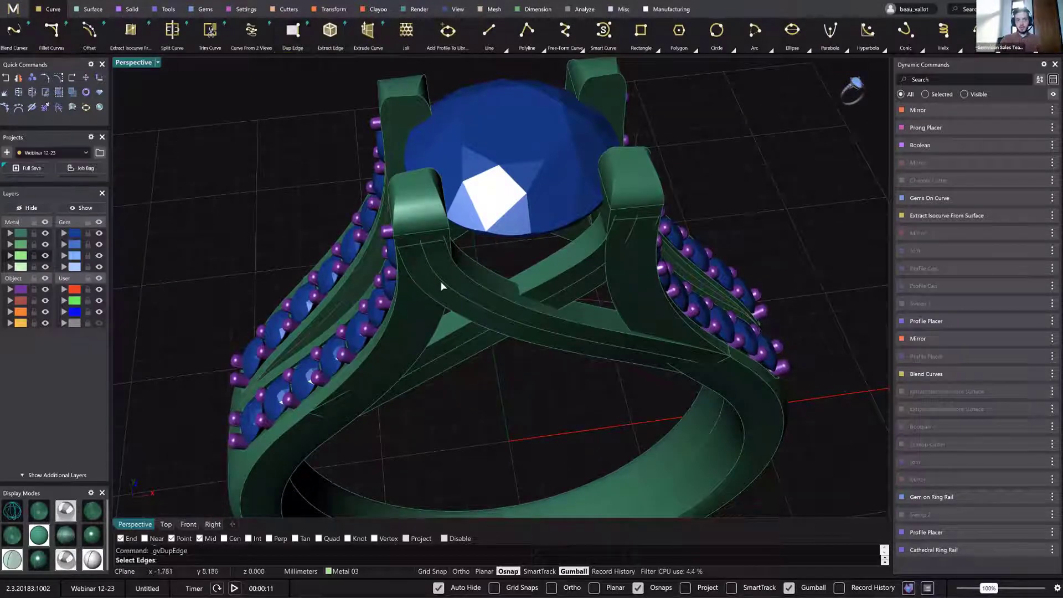
click(440, 281)
click(438, 278)
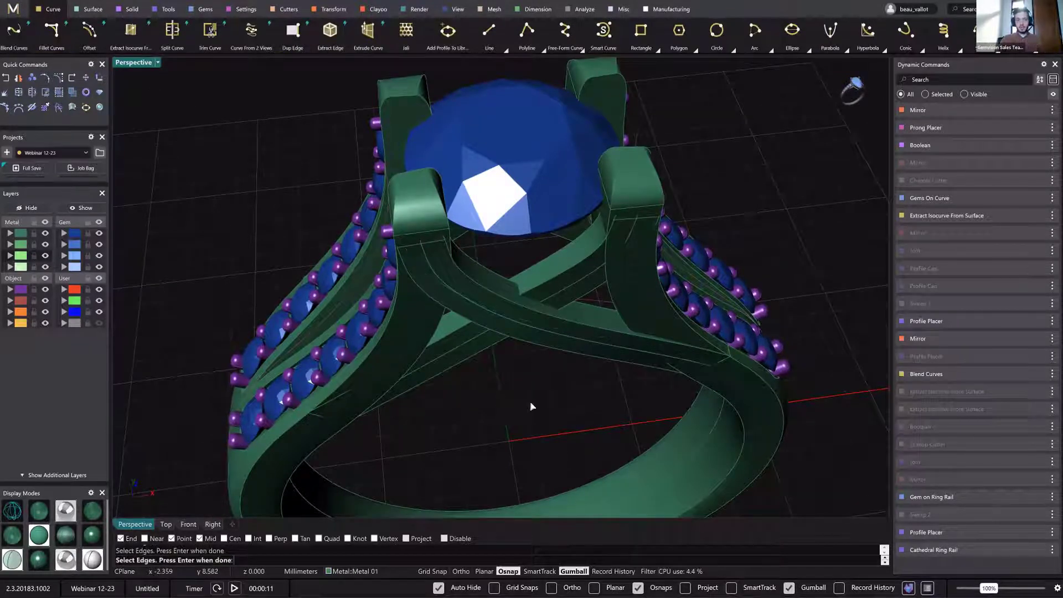
right_drag(474, 367, 332, 279)
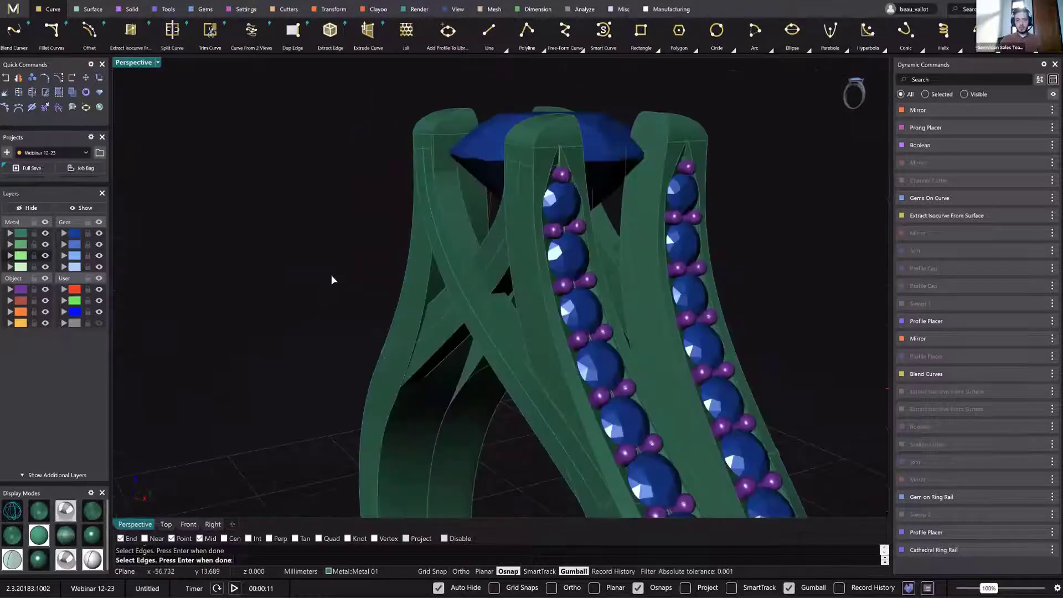
key(Return)
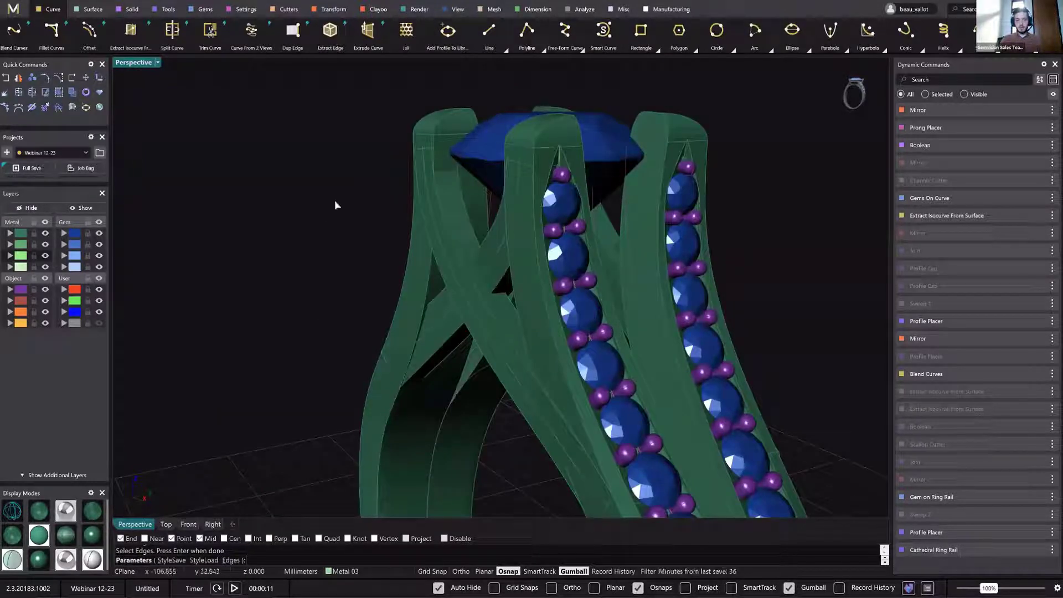
key(Return)
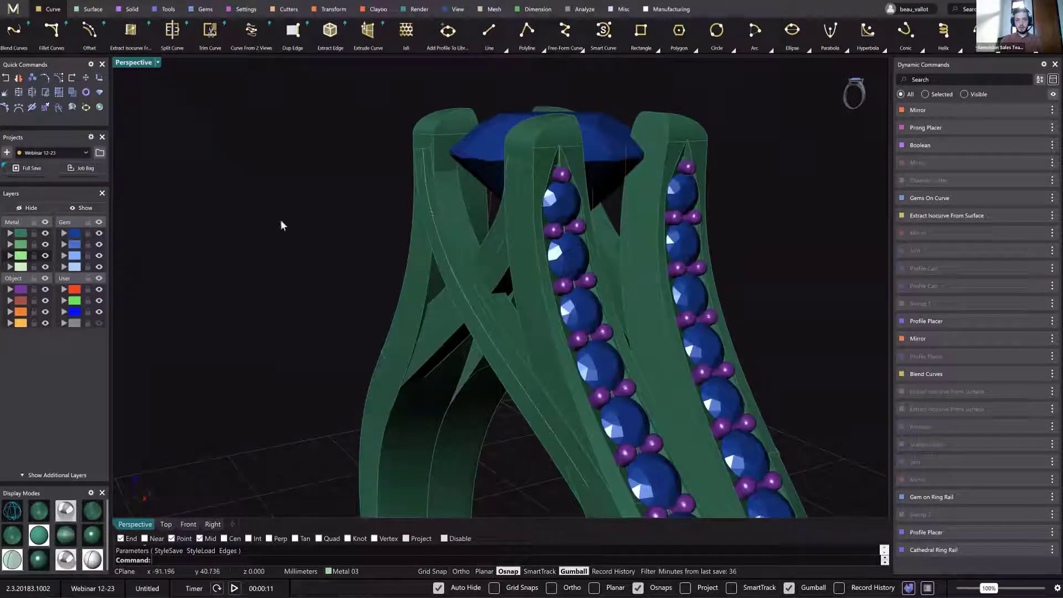
drag(281, 214, 259, 256)
scroll(318, 216, down, 4)
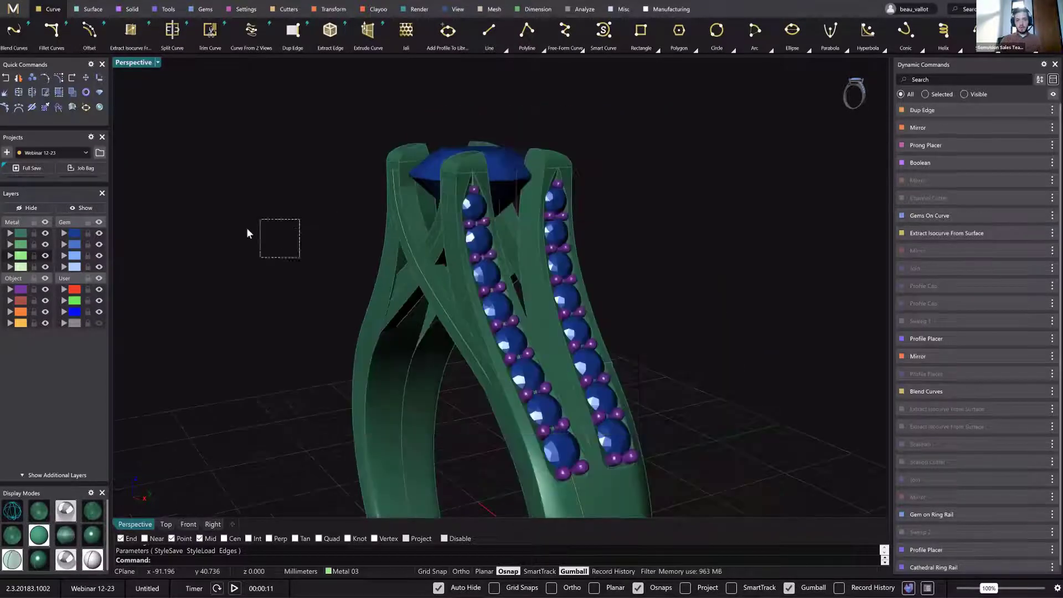
Place a Gem List On Curve diamond along the duplicated edge curve of the crossing arm.
right_drag(357, 226, 525, 195)
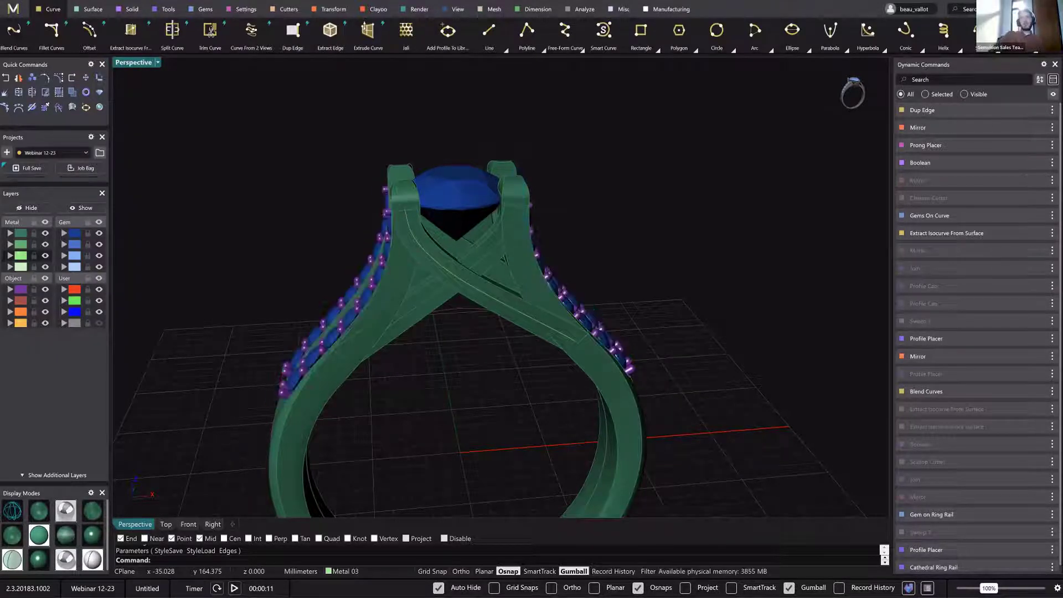
right_drag(693, 323, 207, 15)
click(206, 14)
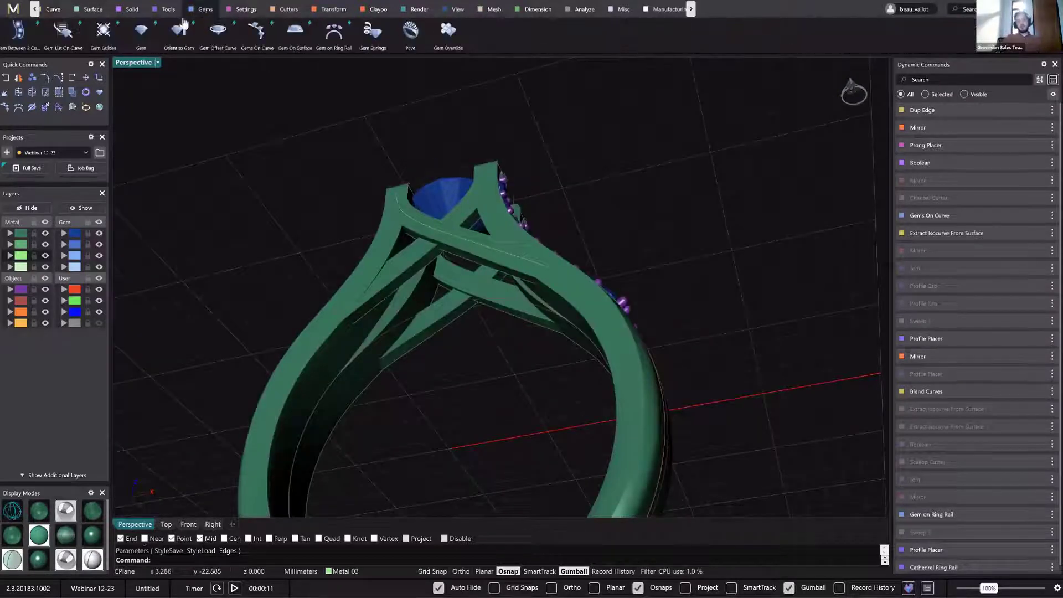
click(63, 31)
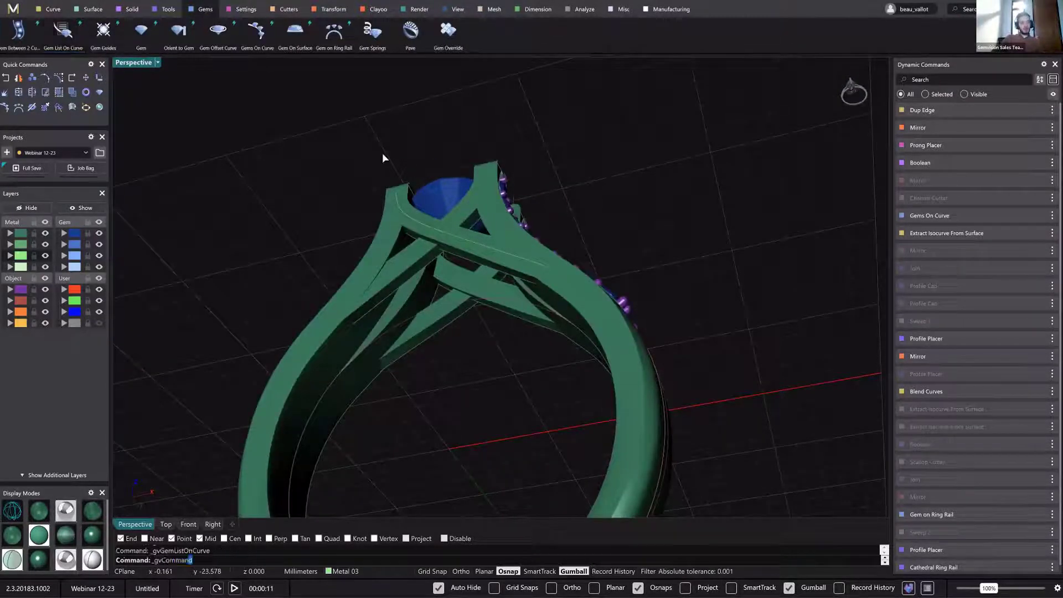
click(457, 244)
click(457, 243)
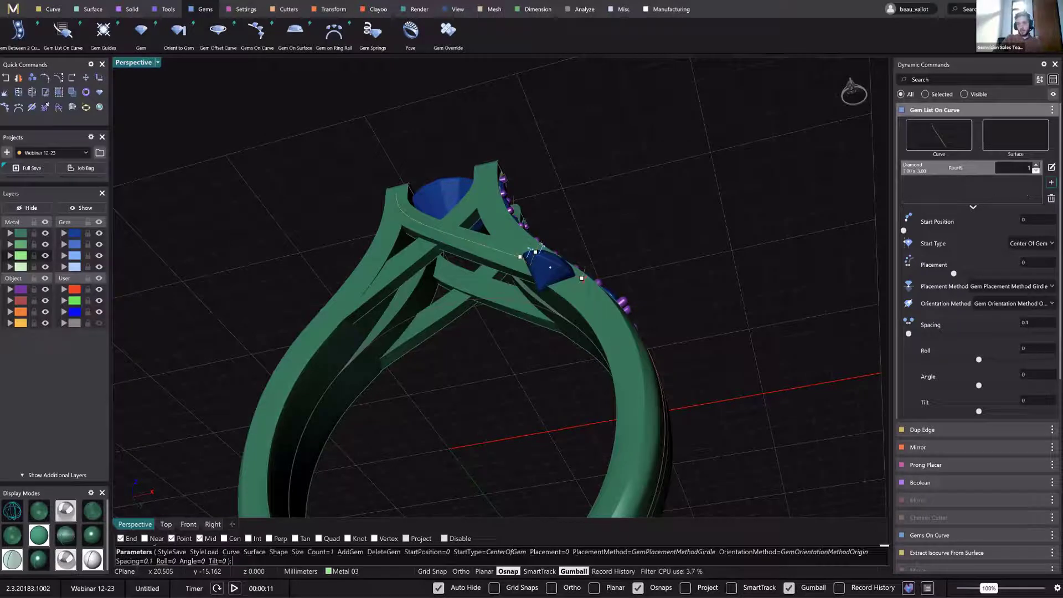
Orient the gem to the crossing arm's outer surface, with a 1.10 mm round diamond and start position 1.
right_drag(581, 266, 513, 190)
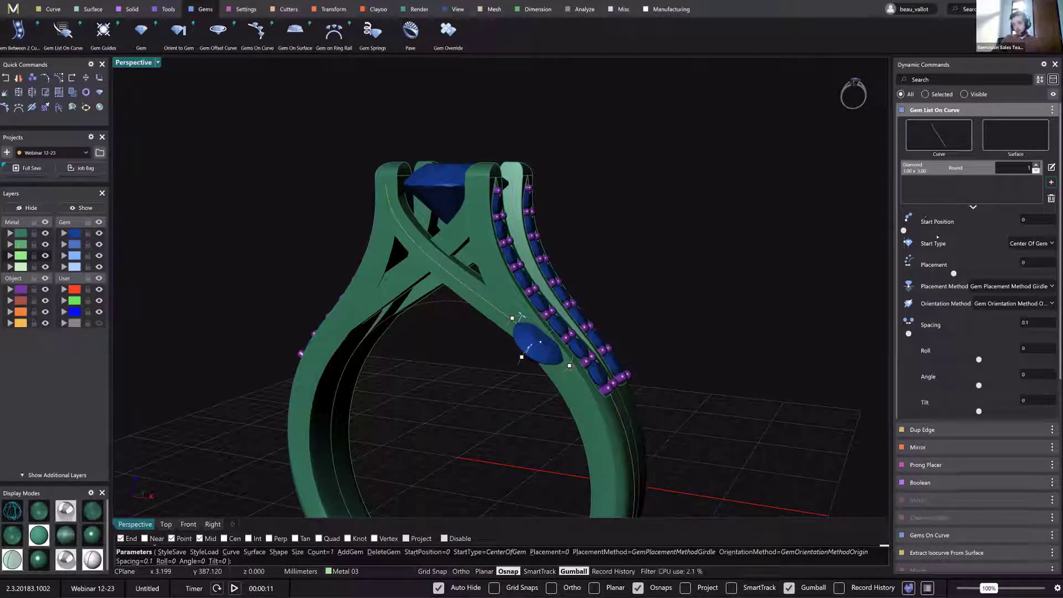
right_drag(678, 291, 641, 292)
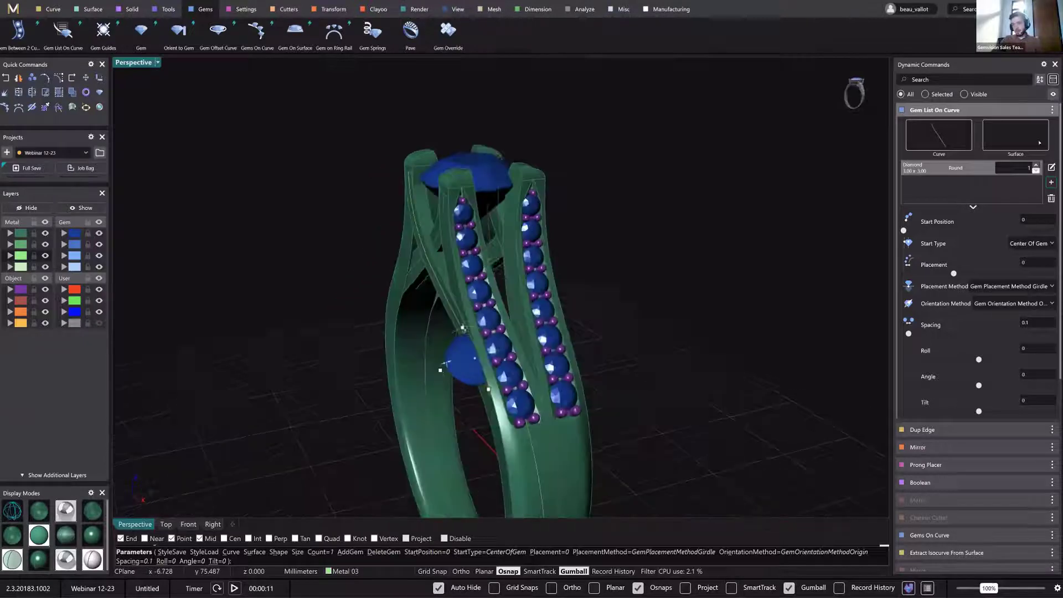
click(1036, 140)
right_drag(530, 318, 534, 313)
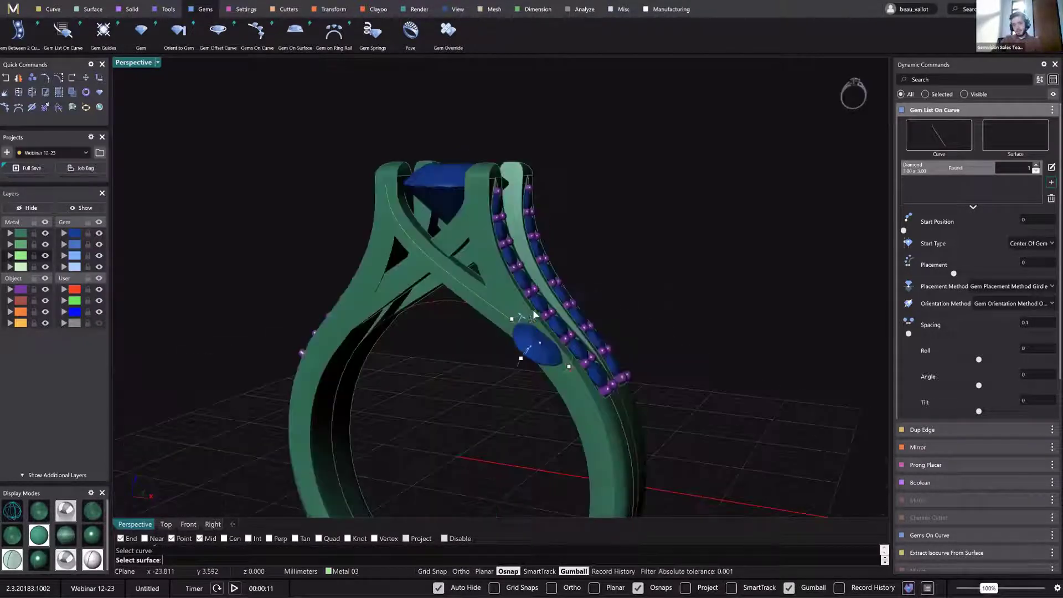
scroll(535, 313, up, 5)
click(535, 313)
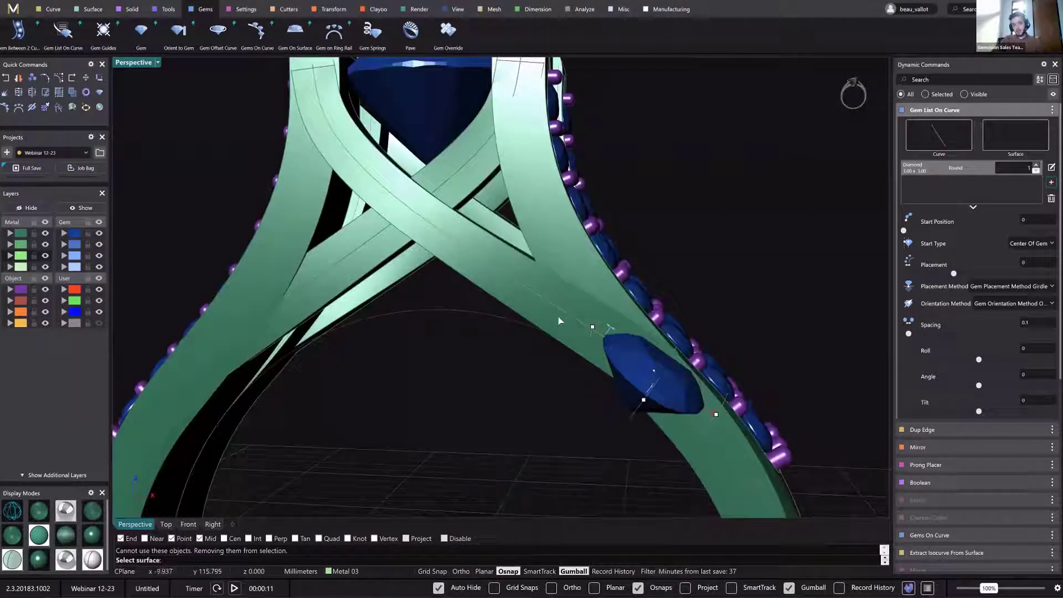
click(538, 311)
click(541, 312)
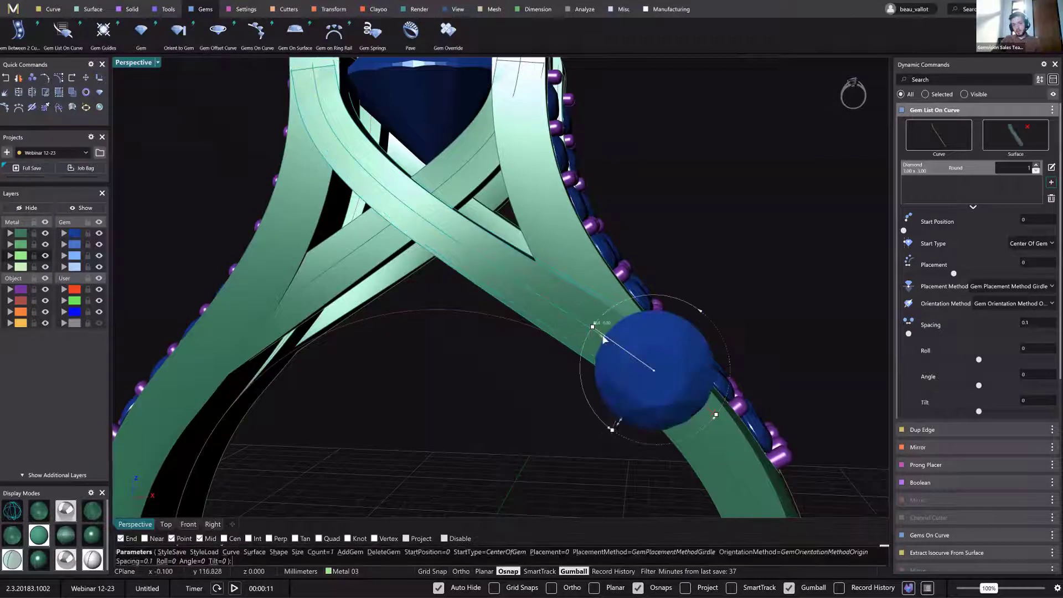
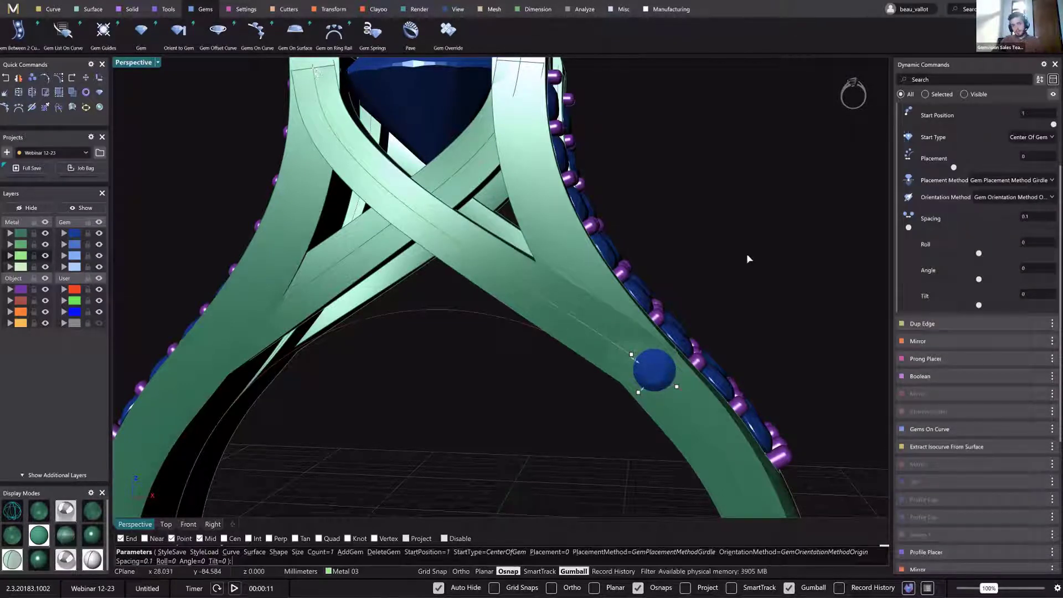
scroll(739, 296, down, 3)
right_drag(1005, 253, 1048, 239)
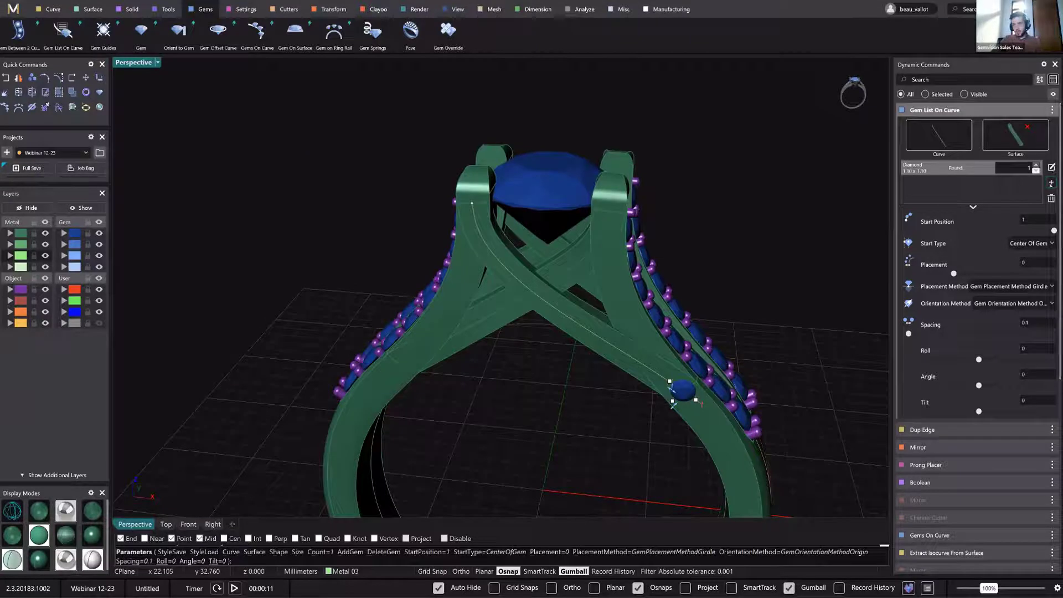
Add a second round diamond of 1.20 mm to the gem list.
click(1051, 182)
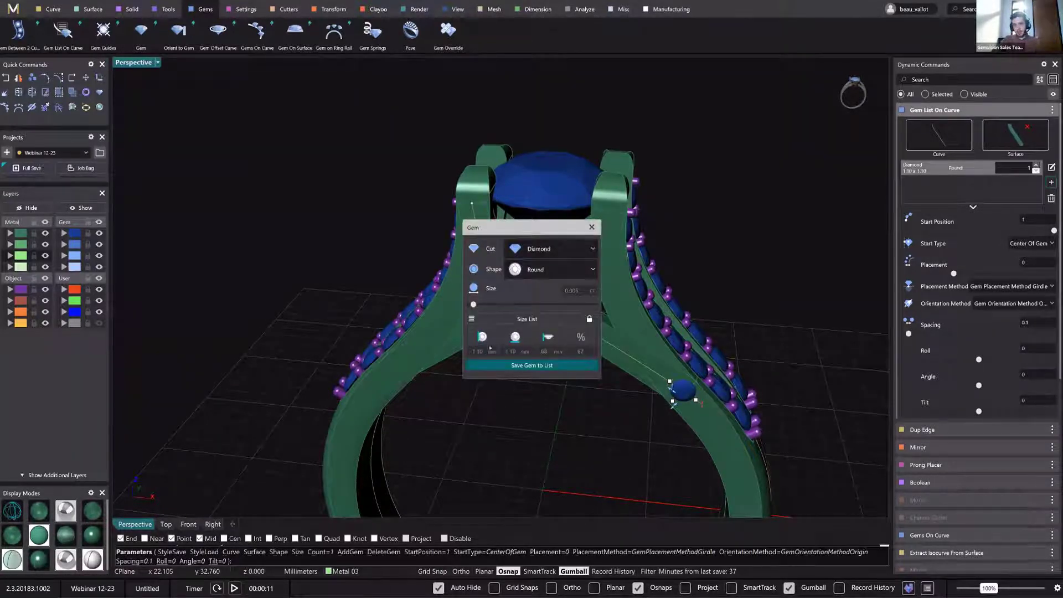
click(475, 304)
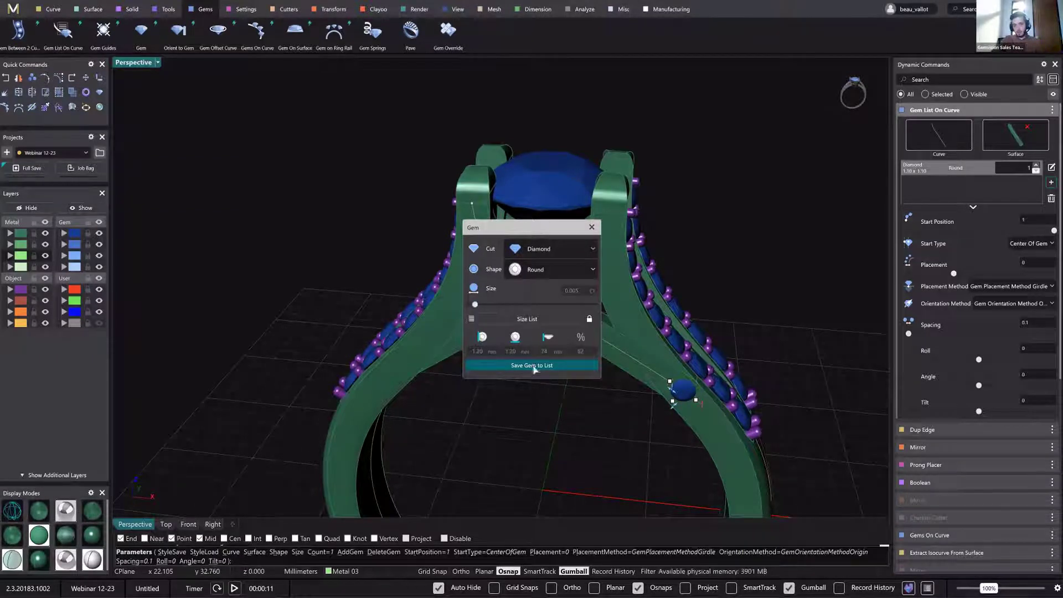
click(532, 365)
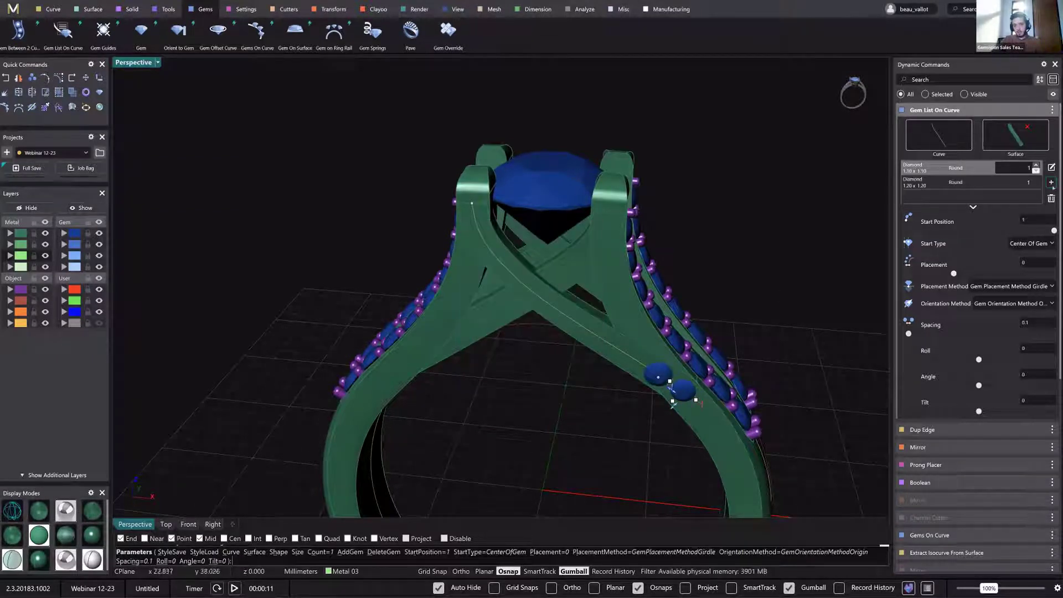
Add a princess-cut diamond of 1.25 mm to the gem list.
click(1050, 182)
click(574, 269)
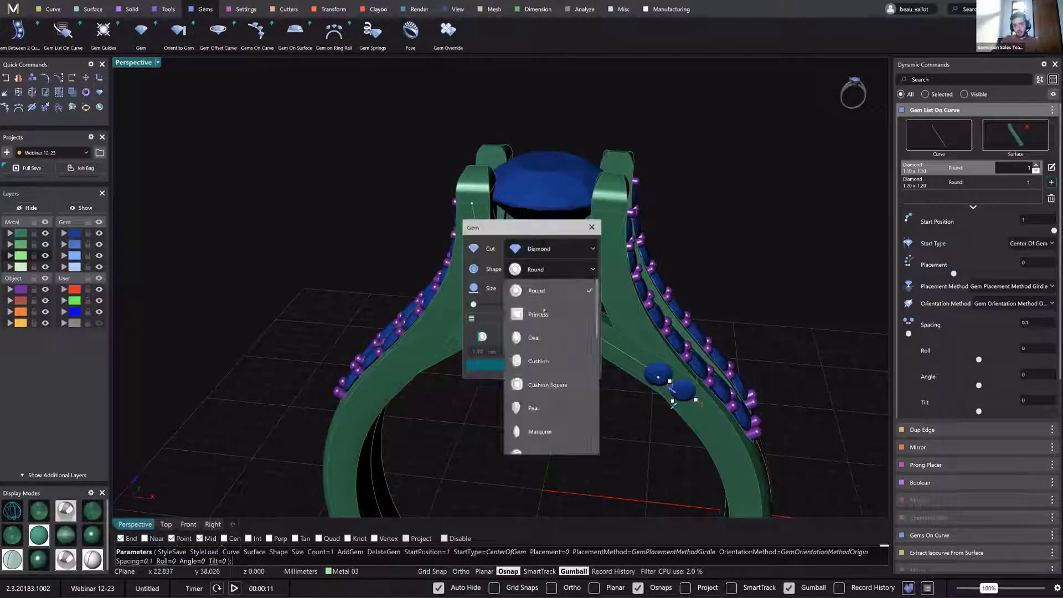
click(539, 314)
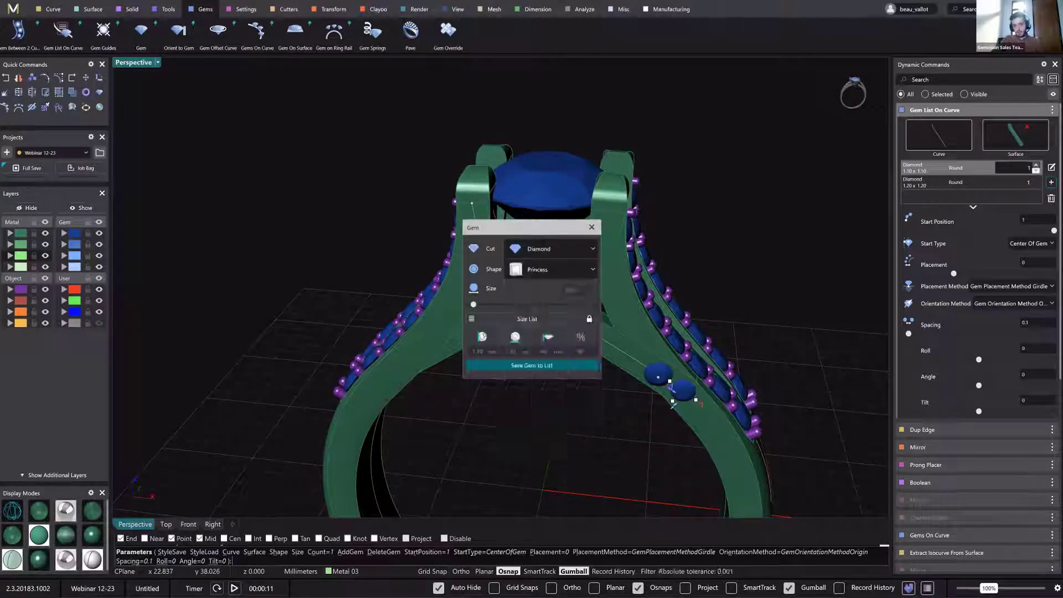
click(480, 306)
click(510, 365)
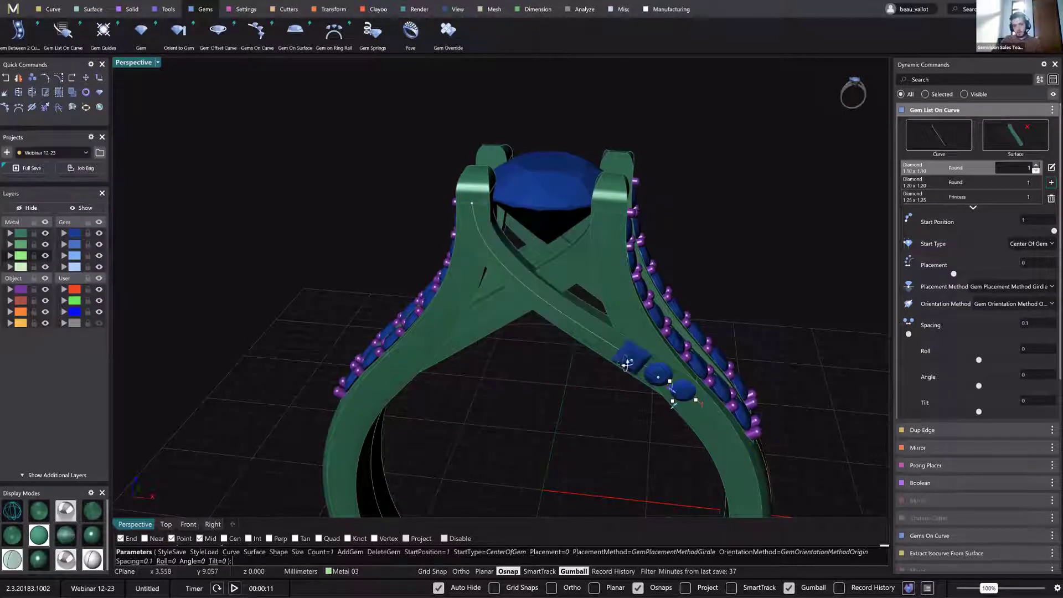
Select the princess gem on the crossing arm and inspect its spacing handle beside the neighboring round gem.
scroll(645, 305, up, 3)
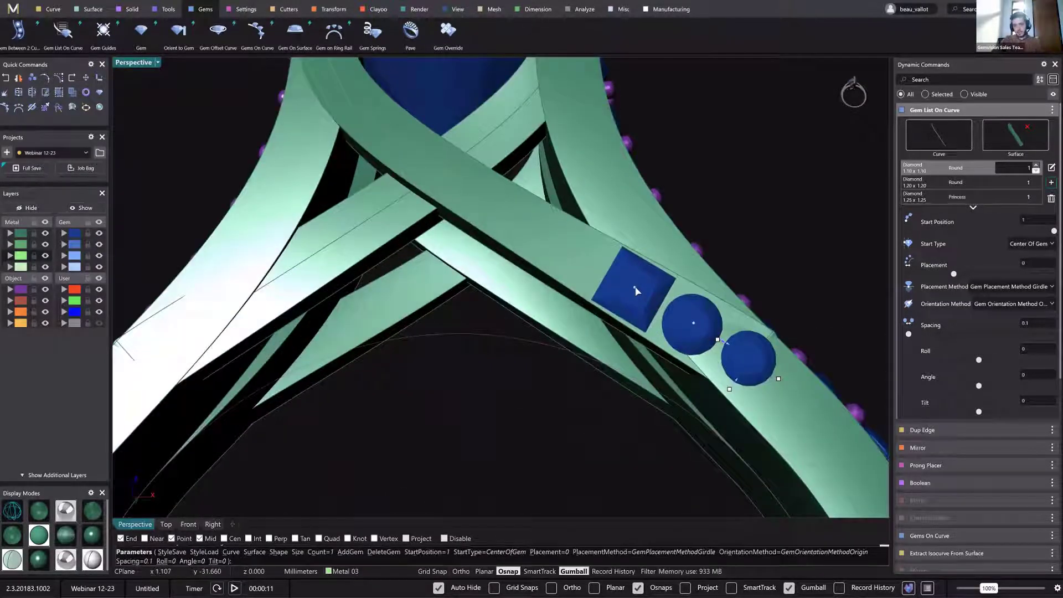
click(634, 290)
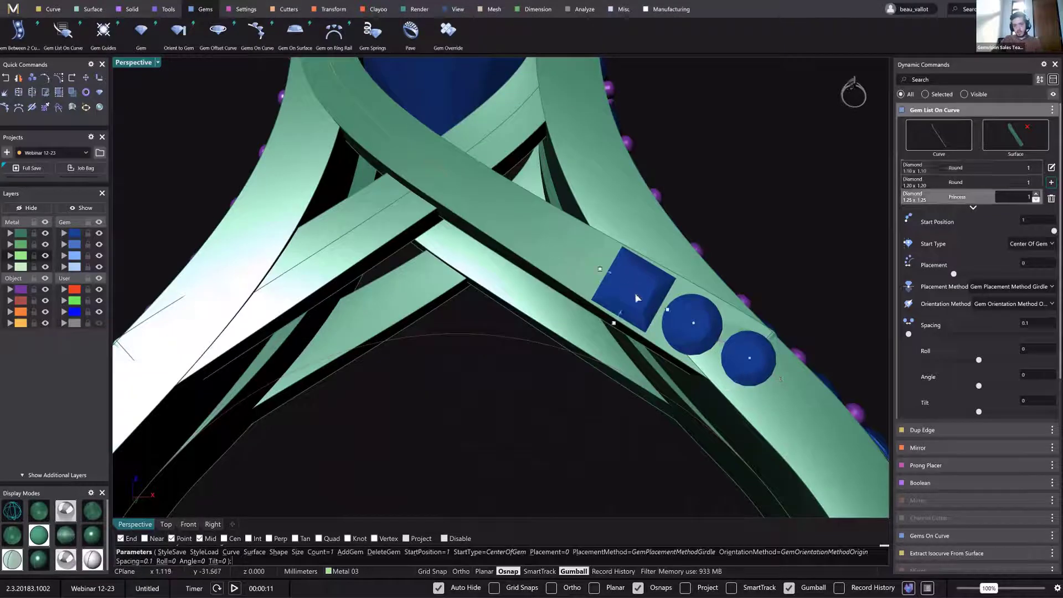
scroll(655, 299, down, 2)
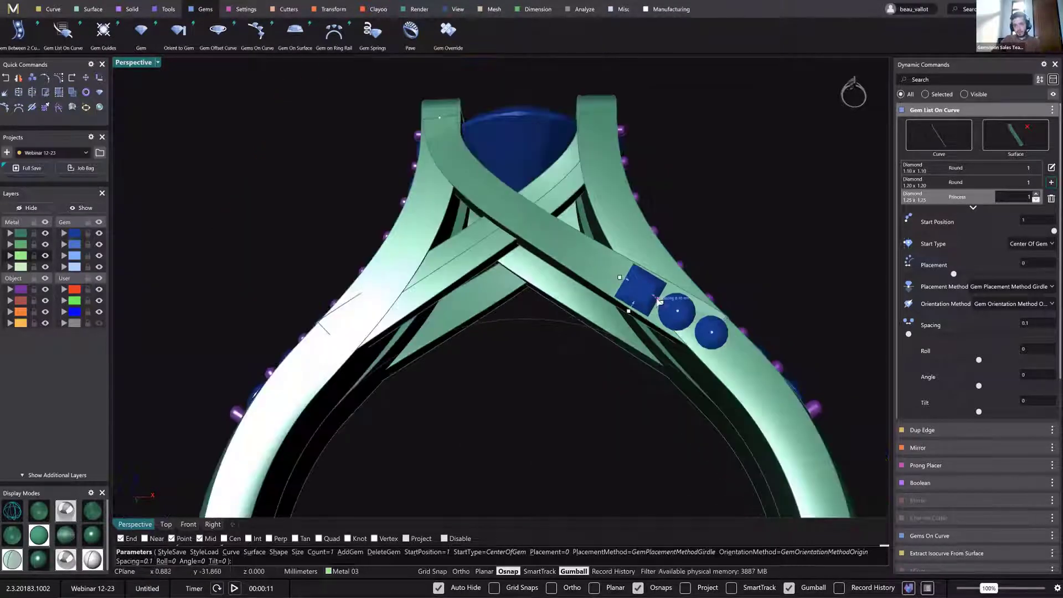
mouse_move(654, 302)
mouse_down()
mouse_move(619, 284)
mouse_move(656, 302)
mouse_up()
Add an oval diamond of 1.25 mm to the gem list on the crossing arm.
right_drag(636, 360, 597, 409)
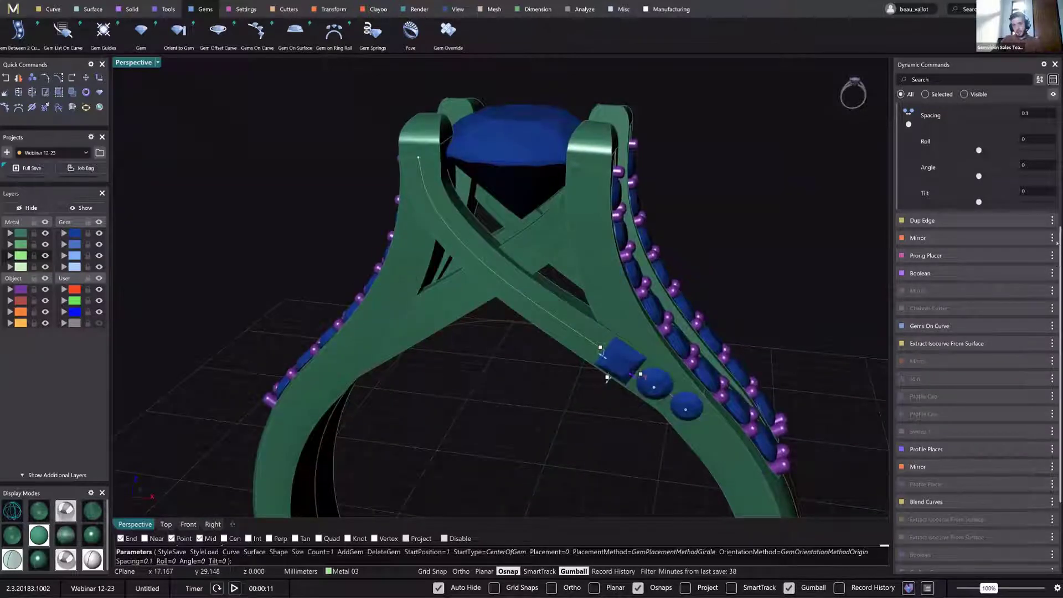
scroll(1056, 242, up, 3)
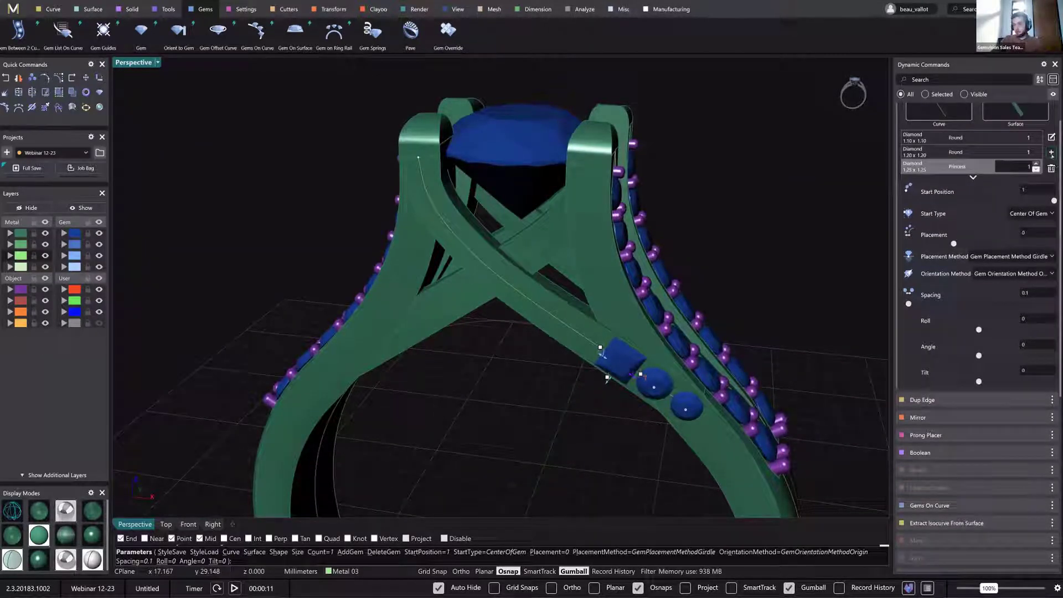
click(1049, 153)
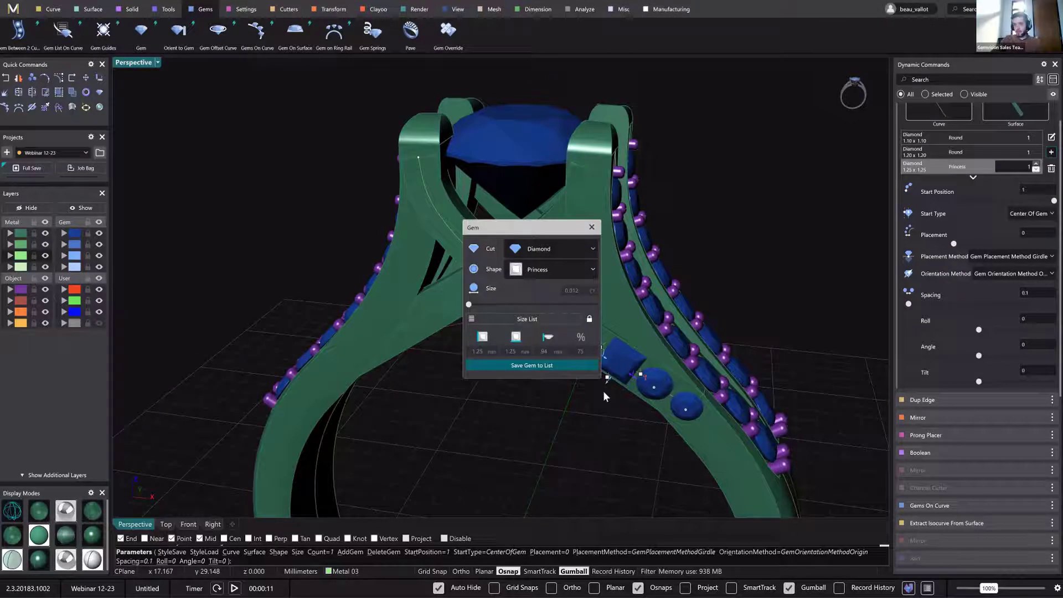
click(561, 270)
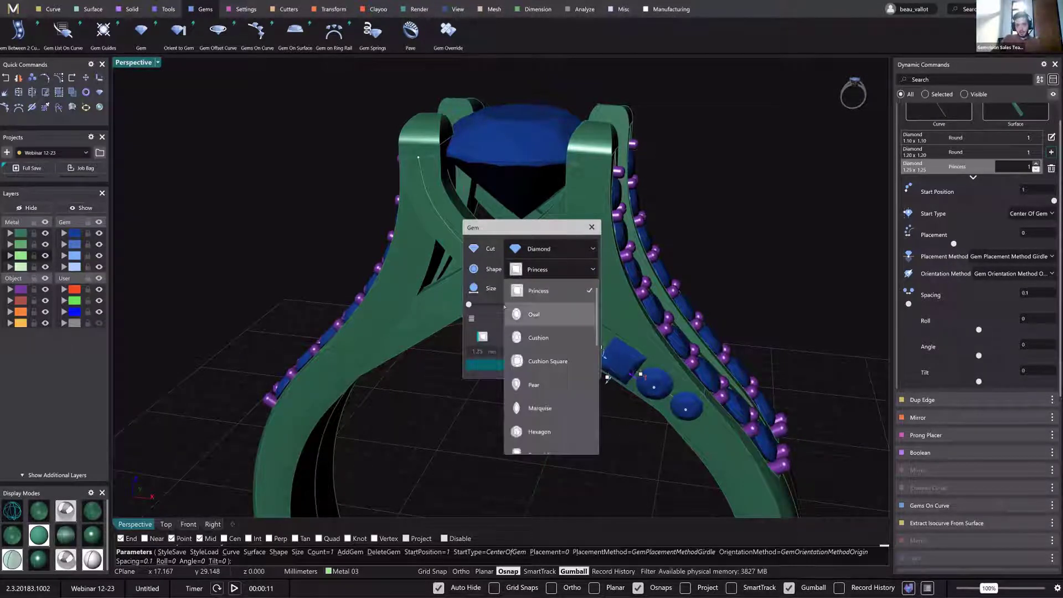
click(505, 307)
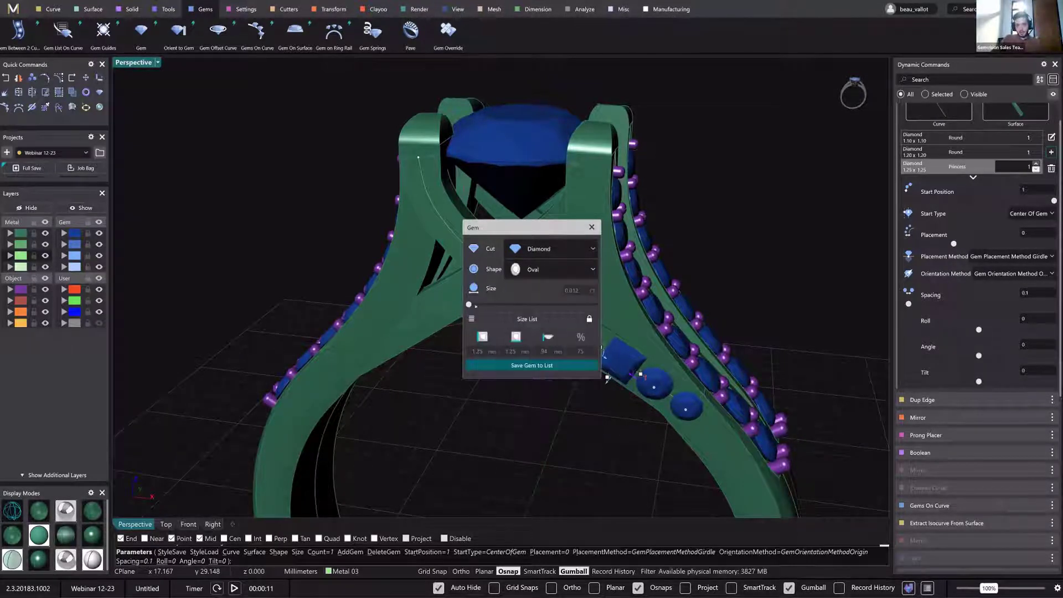
click(506, 366)
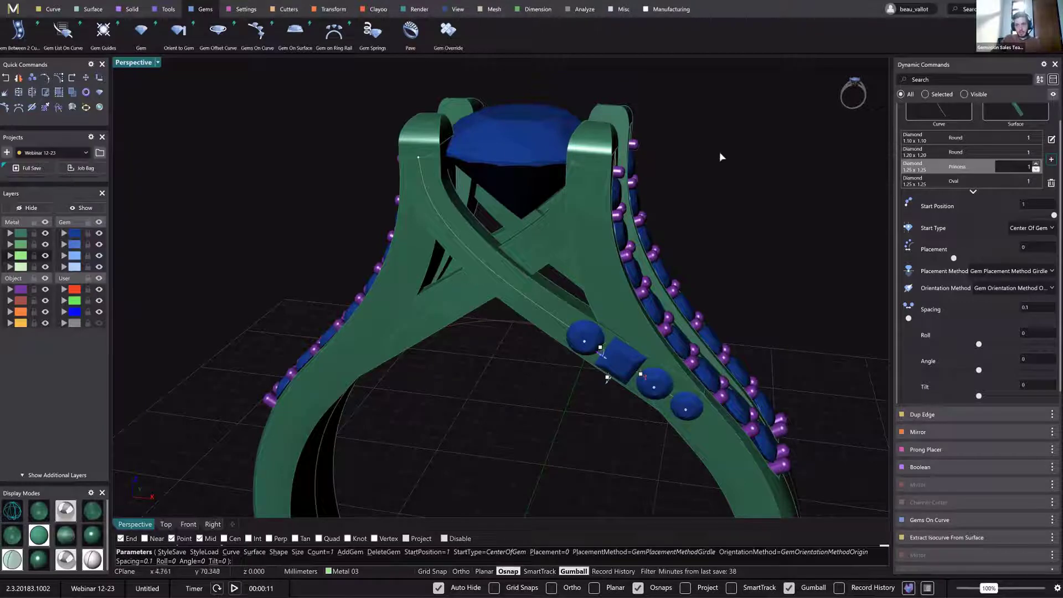
Review the mixed-gem row from several angles and cancel the Gem List On Curve command.
shift+right_drag(758, 170, 629, 181)
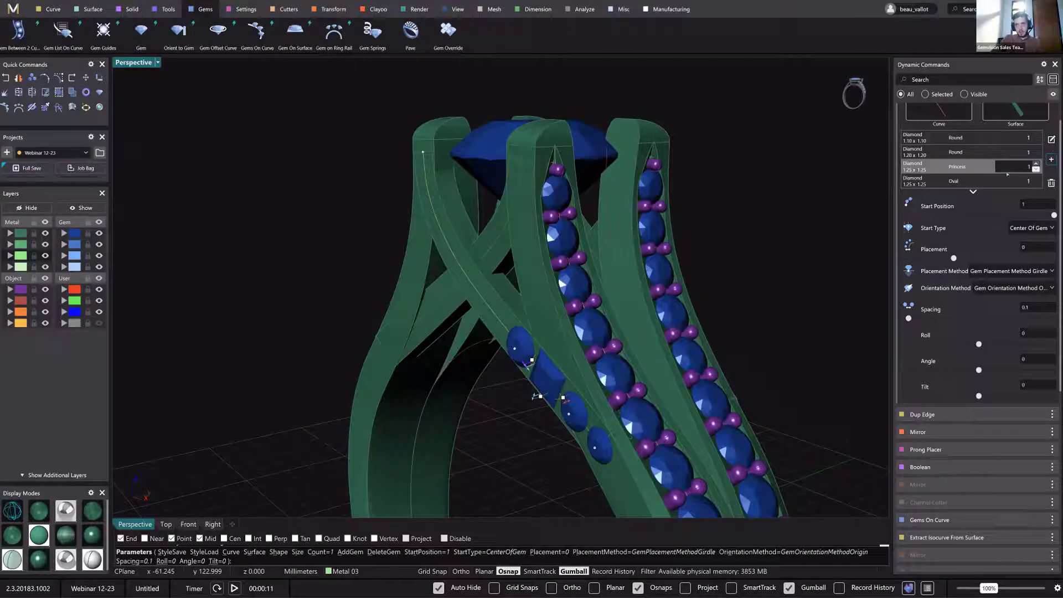
right_drag(827, 222, 866, 185)
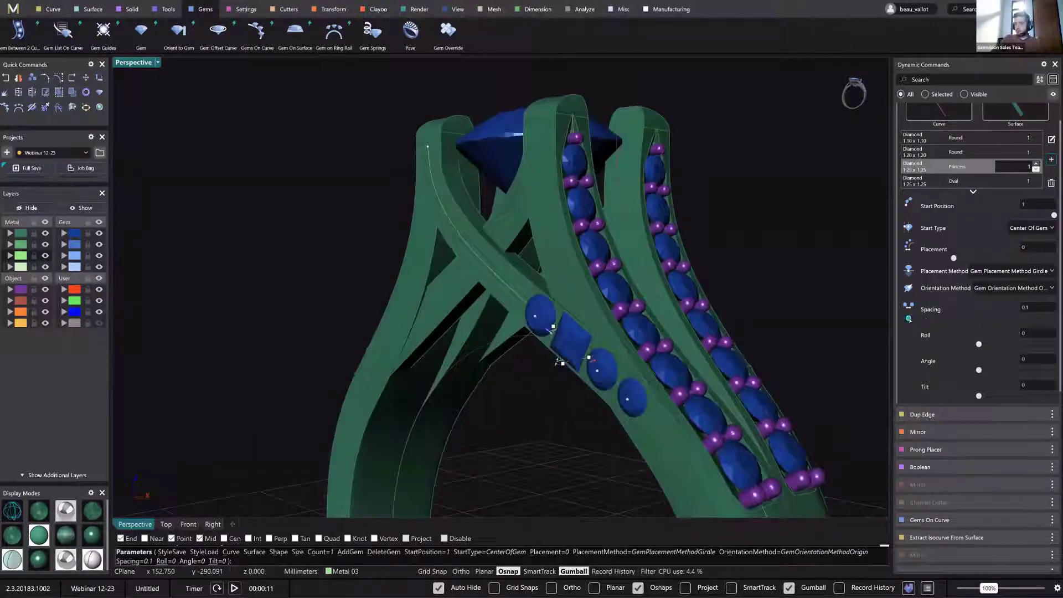
right_drag(854, 262, 662, 231)
key(Escape)
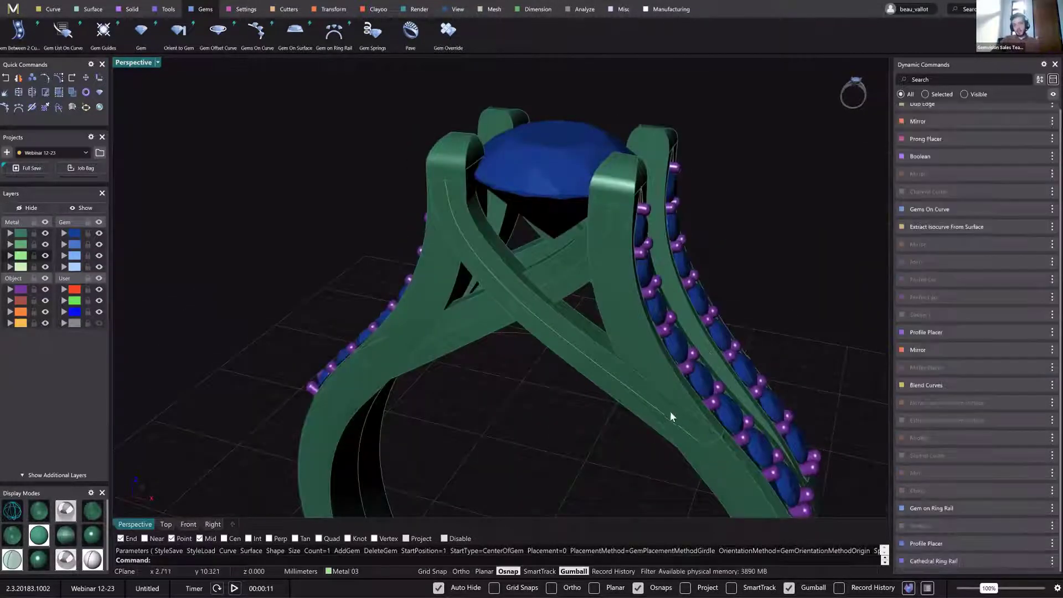
Start Gems On Curve with round diamonds along the crossing arm's curve, using the arm as the target object.
click(679, 427)
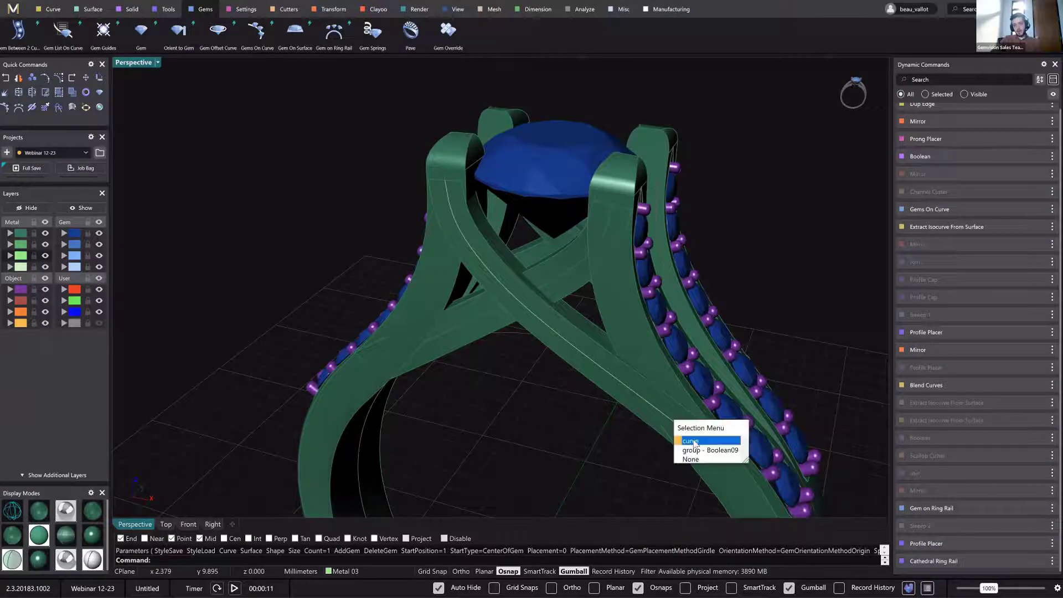
key(Return)
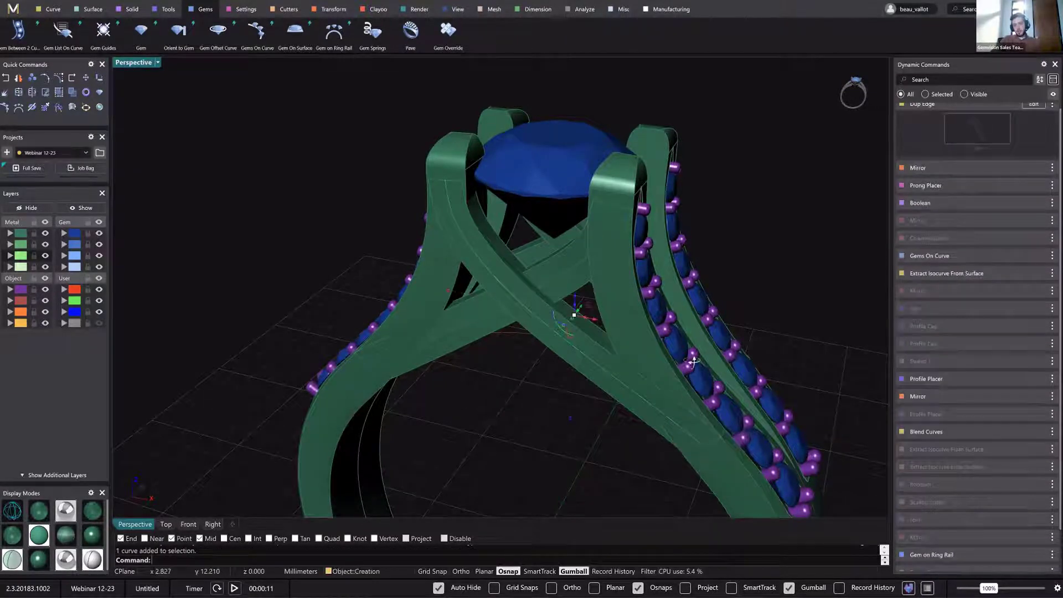
right_drag(692, 358, 268, 40)
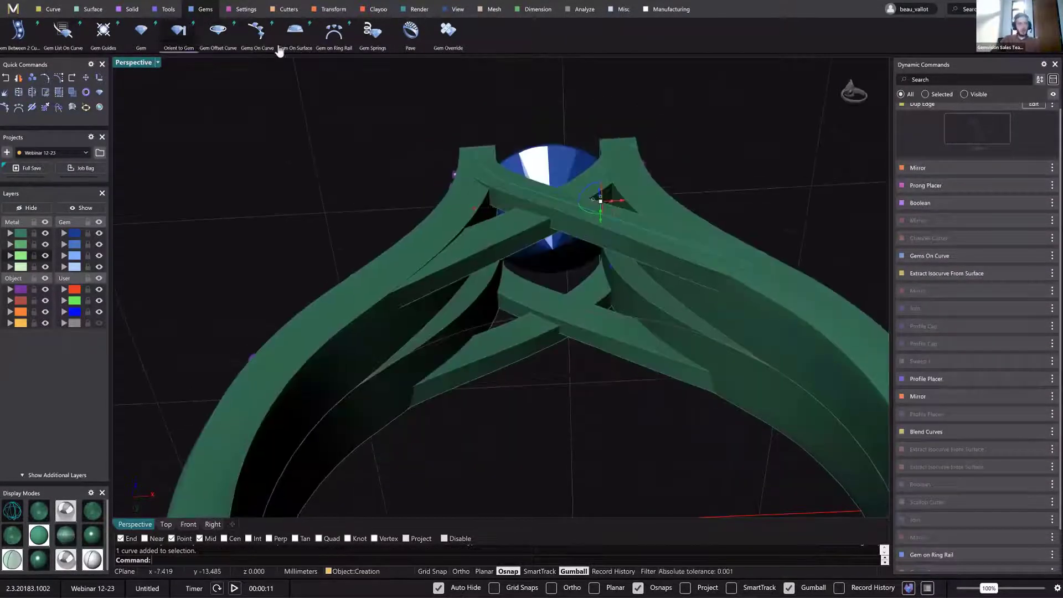
click(264, 43)
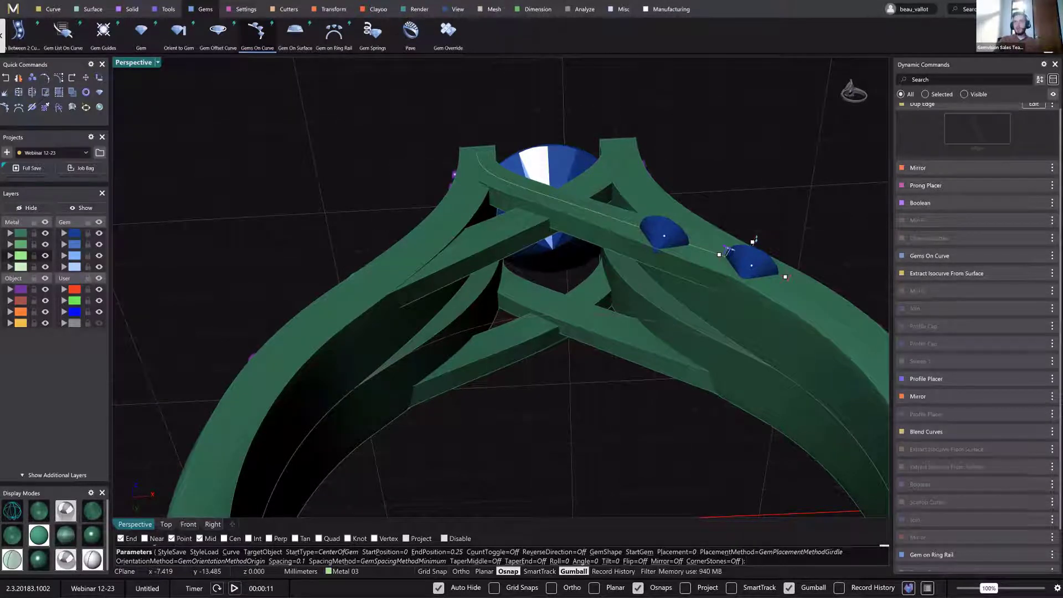
right_drag(641, 243, 720, 426)
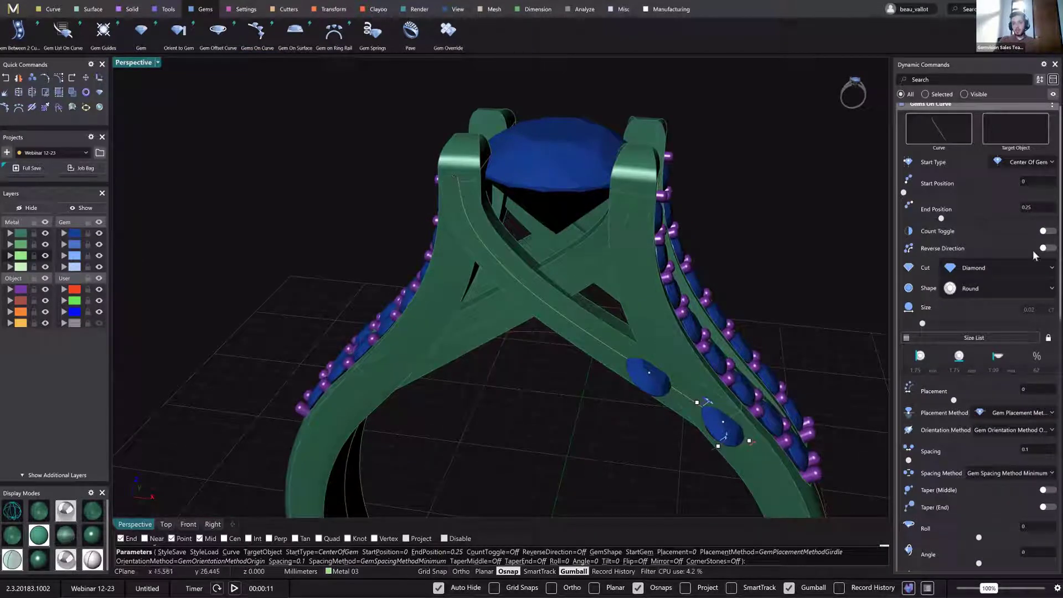
click(1012, 127)
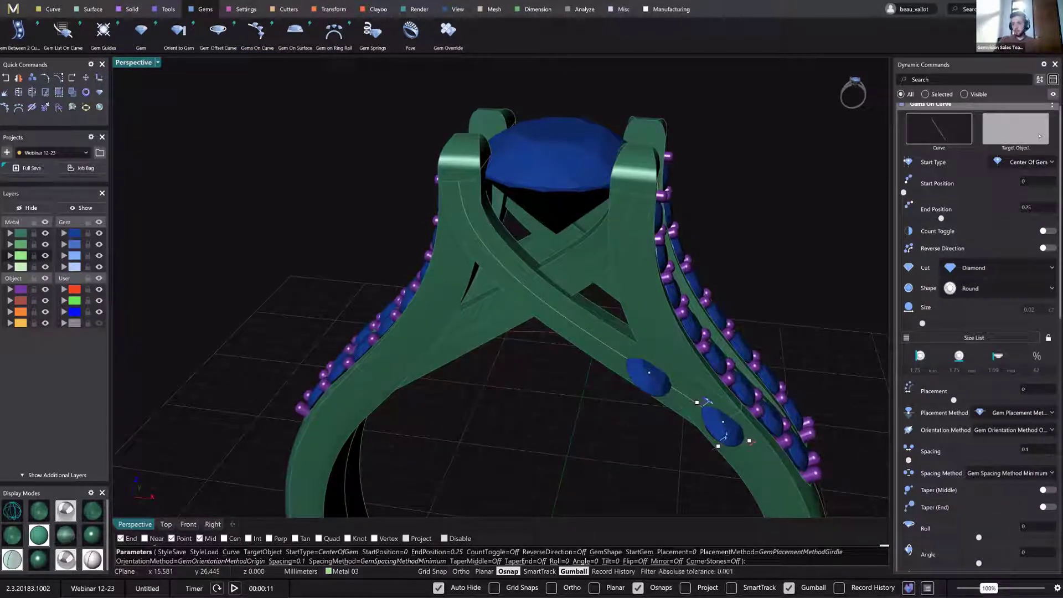
click(613, 337)
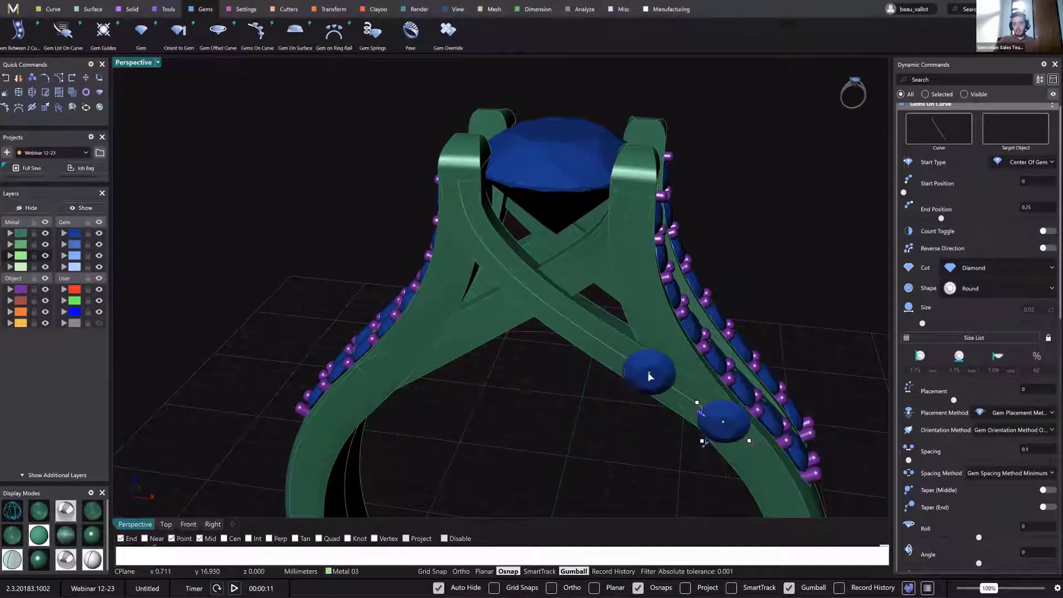
Span the gem row along the arm from start position 0.009 to end position 0.952 and size its diamonds to 0.90 mm.
drag(650, 376, 475, 208)
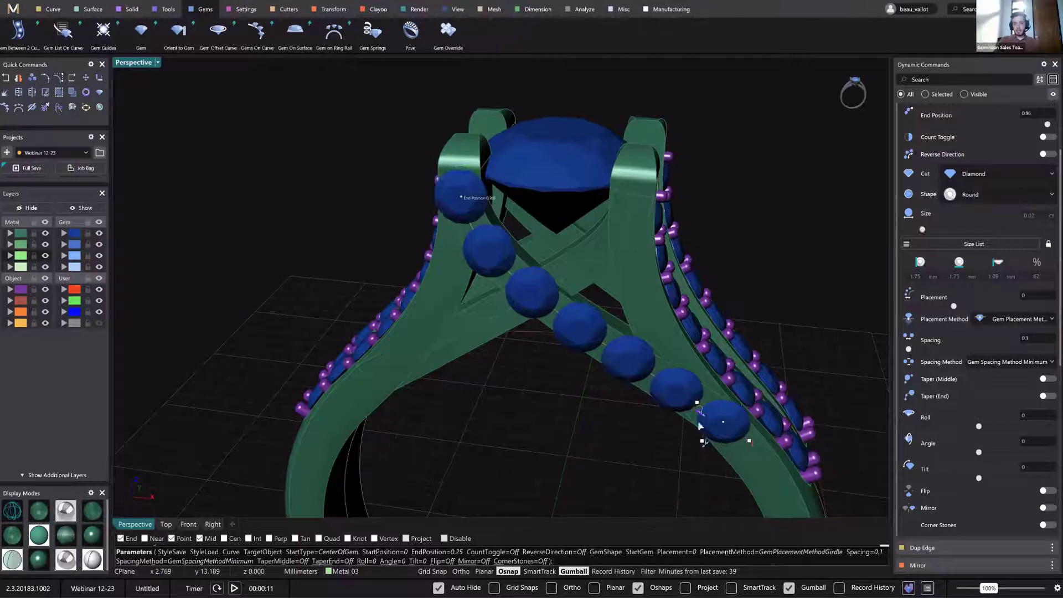
scroll(704, 439, up, 5)
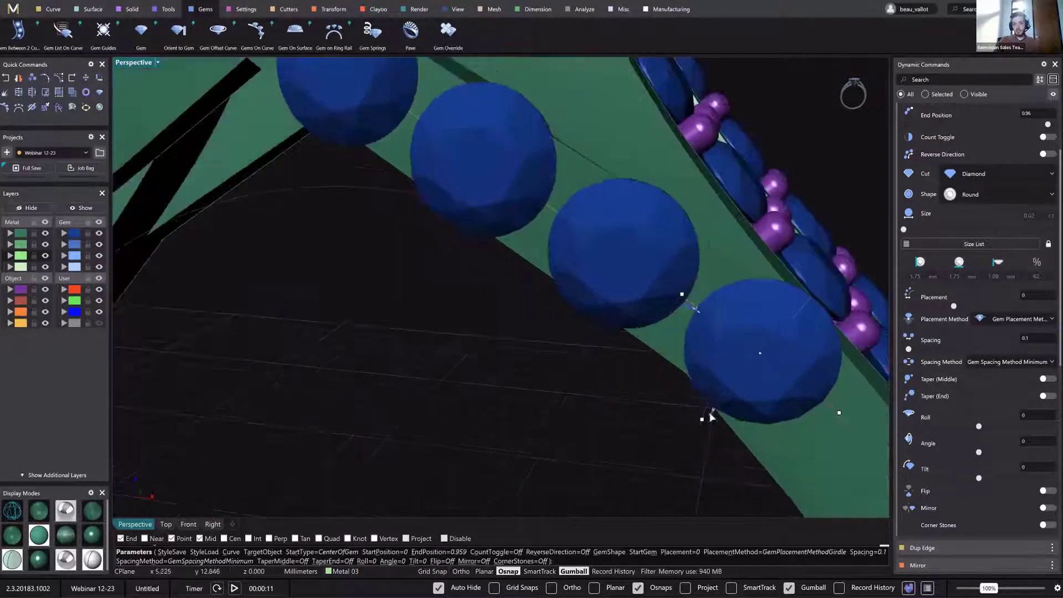
drag(712, 416, 729, 387)
scroll(725, 396, down, 4)
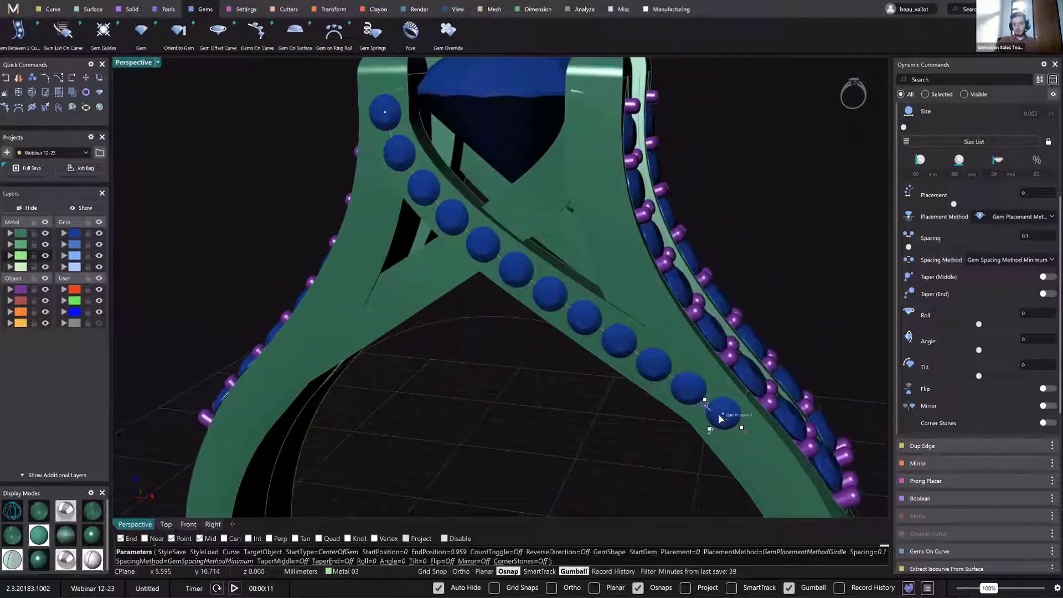
drag(718, 415, 714, 410)
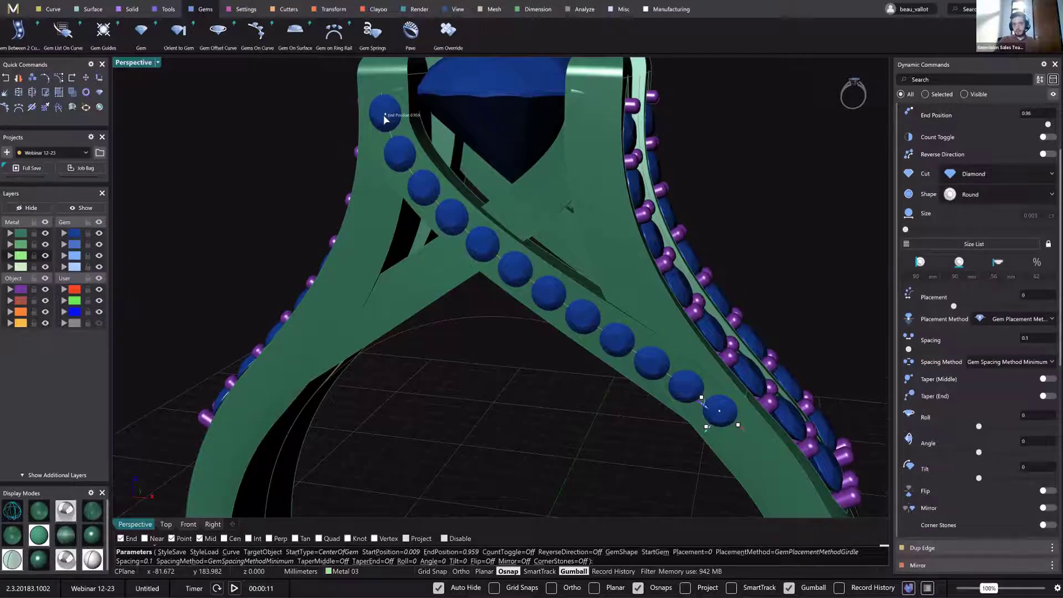
drag(384, 115, 384, 117)
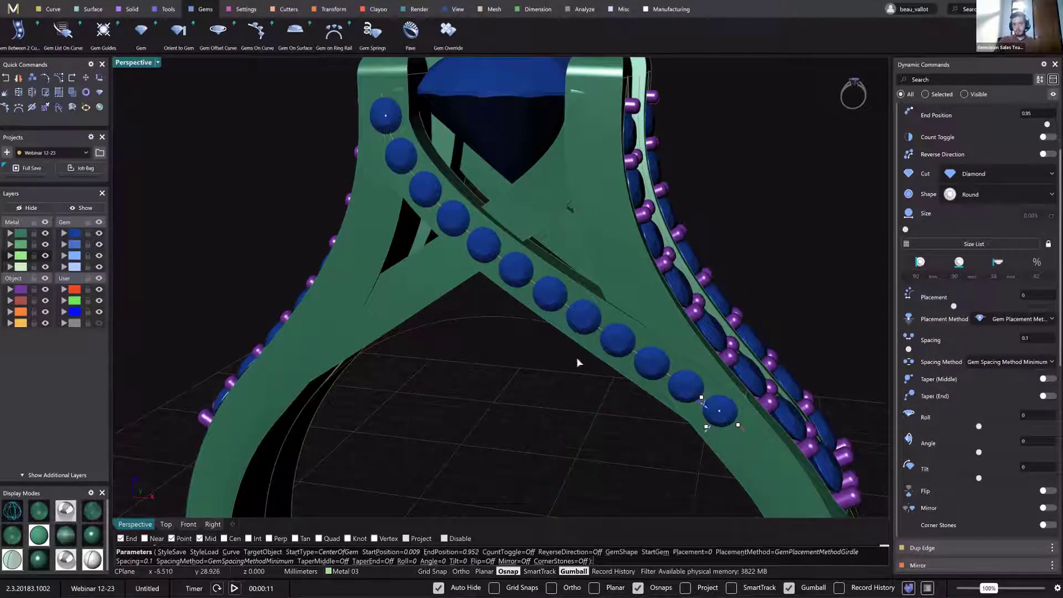
Reduce the row's round diamonds to 0.80 mm and finish the Gems On Curve command.
right_drag(576, 361, 680, 366)
scroll(679, 367, up, 3)
scroll(679, 365, up, 2)
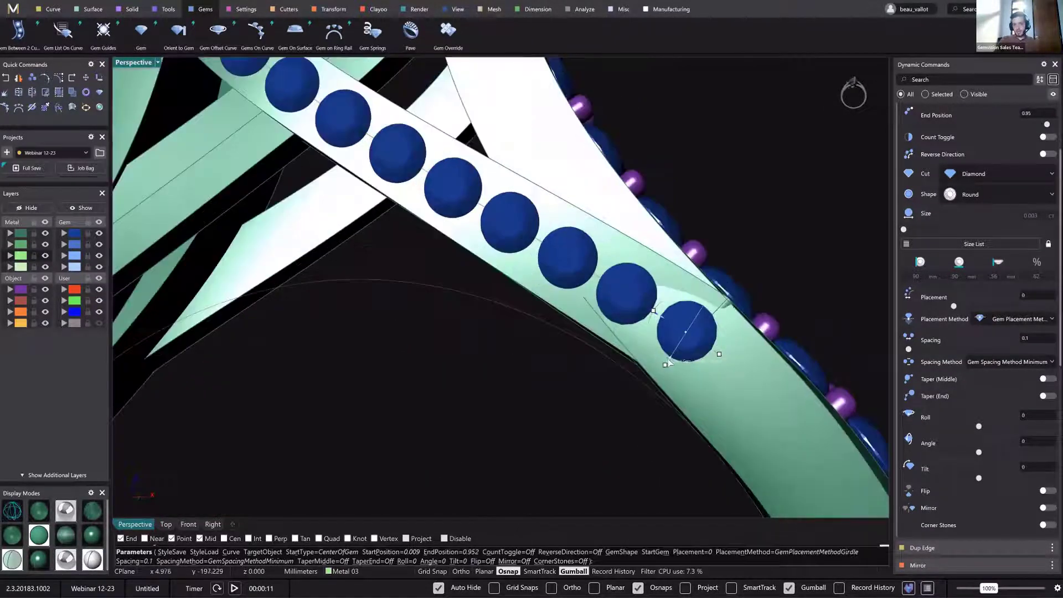
drag(669, 360, 671, 362)
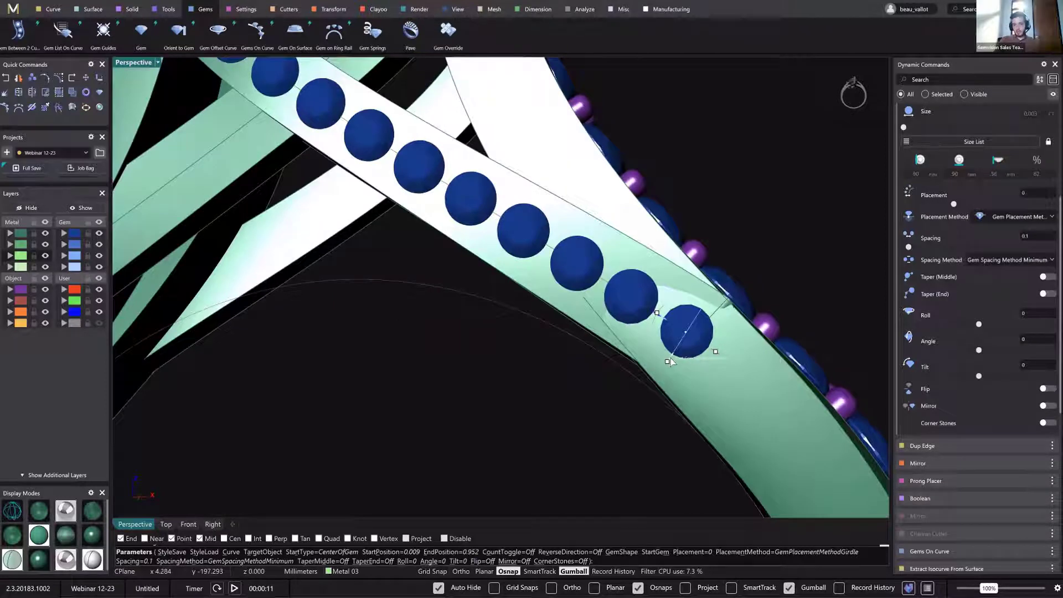
scroll(670, 361, down, 5)
right_drag(619, 360, 589, 276)
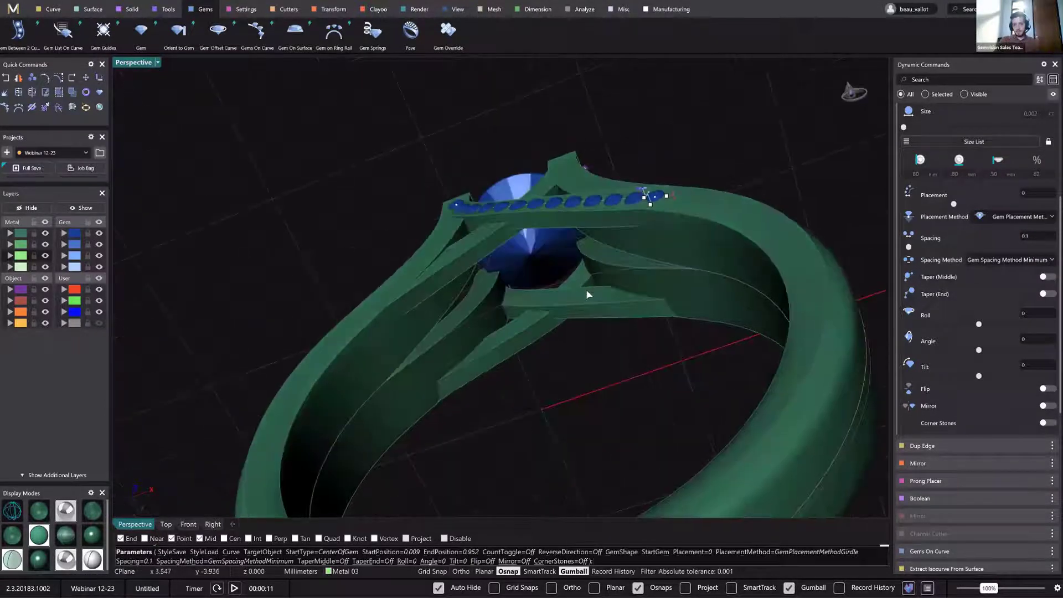
right_click(587, 293)
click(466, 243)
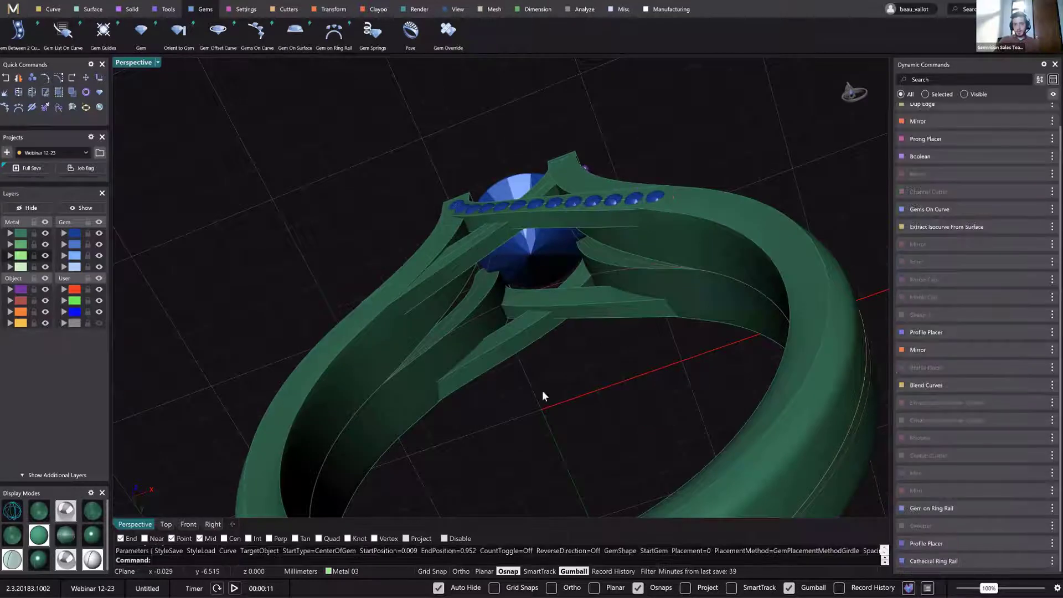
click(590, 469)
Duplicate the edge running along the middle of the opposite crossing arm's outer face.
right_drag(602, 463, 536, 302)
scroll(537, 299, up, 4)
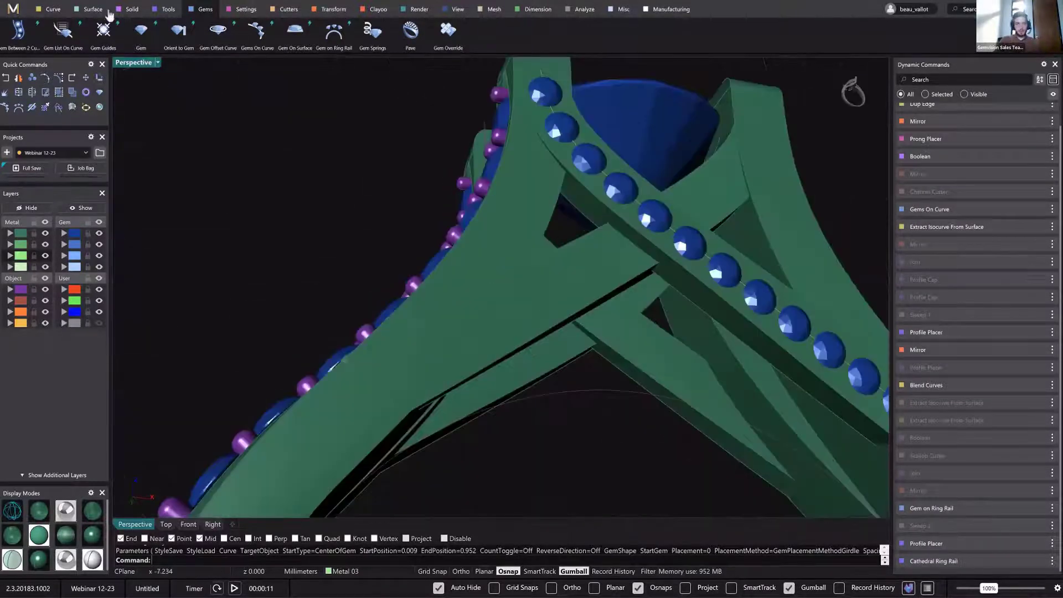
click(60, 10)
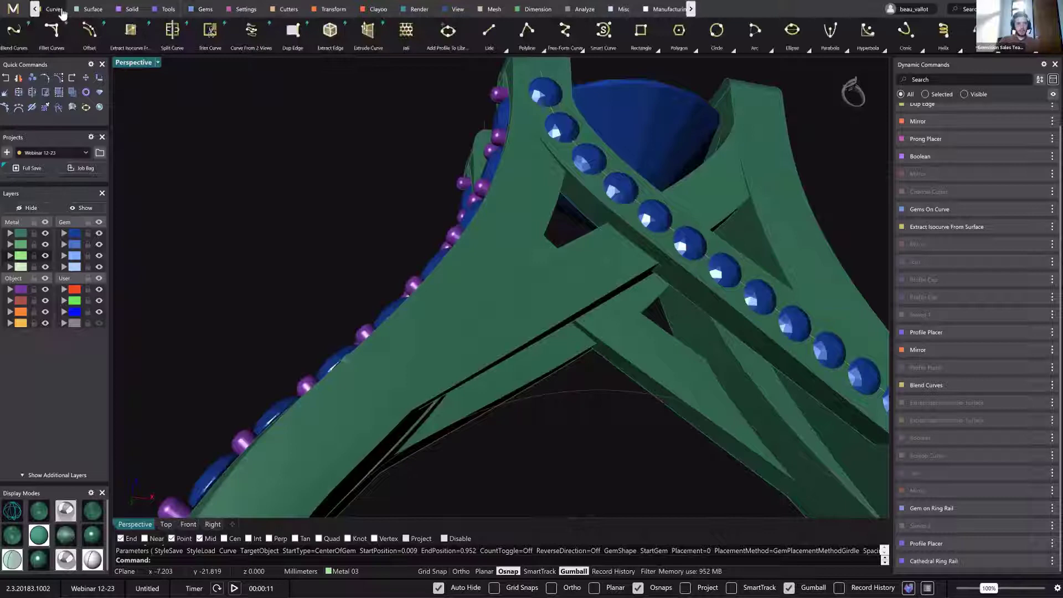
click(292, 49)
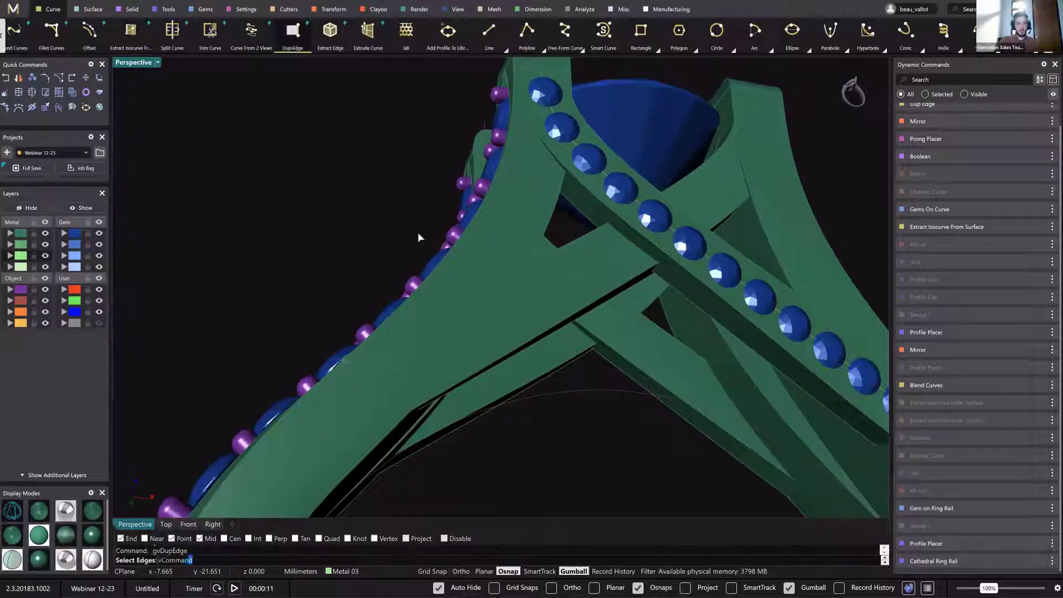
click(541, 292)
click(570, 321)
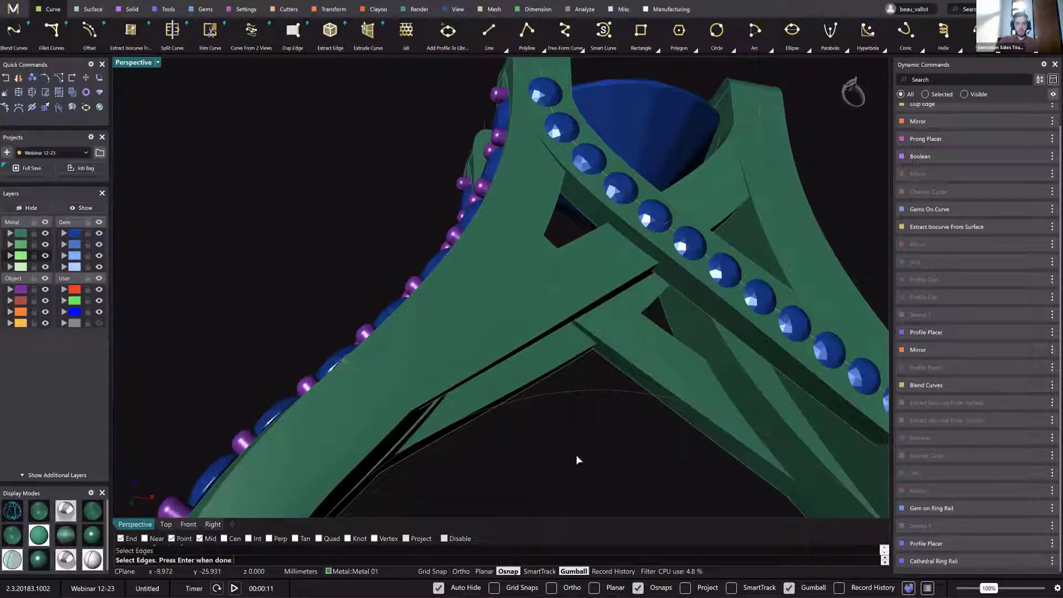
key(Return)
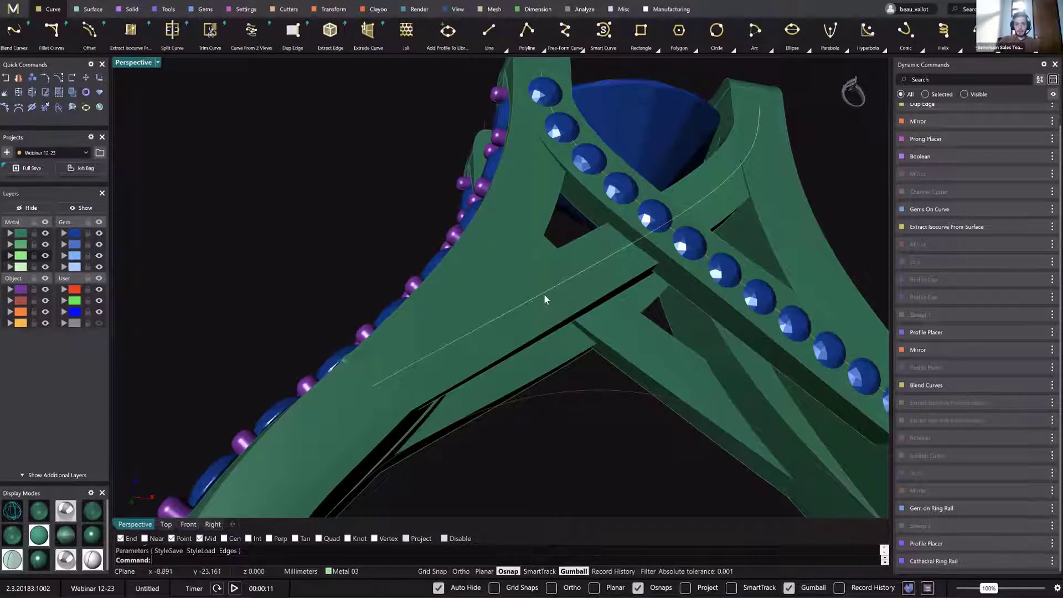
Start Gems On Curve with round diamonds along the opposite crossing arm's duplicated curve, using that arm as the target object.
drag(213, 119, 266, 180)
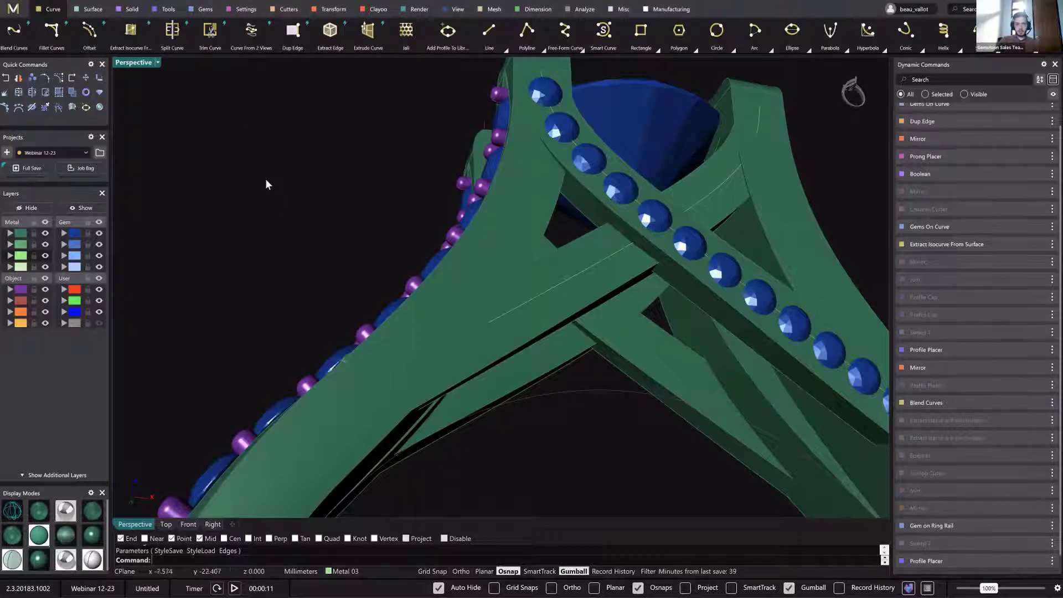
click(534, 299)
click(570, 326)
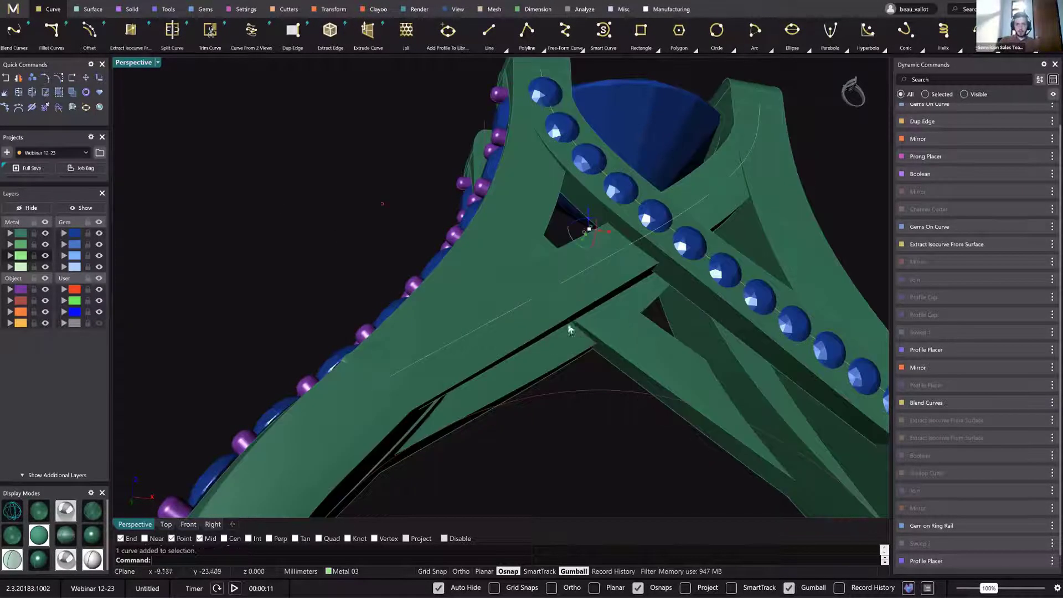
click(198, 10)
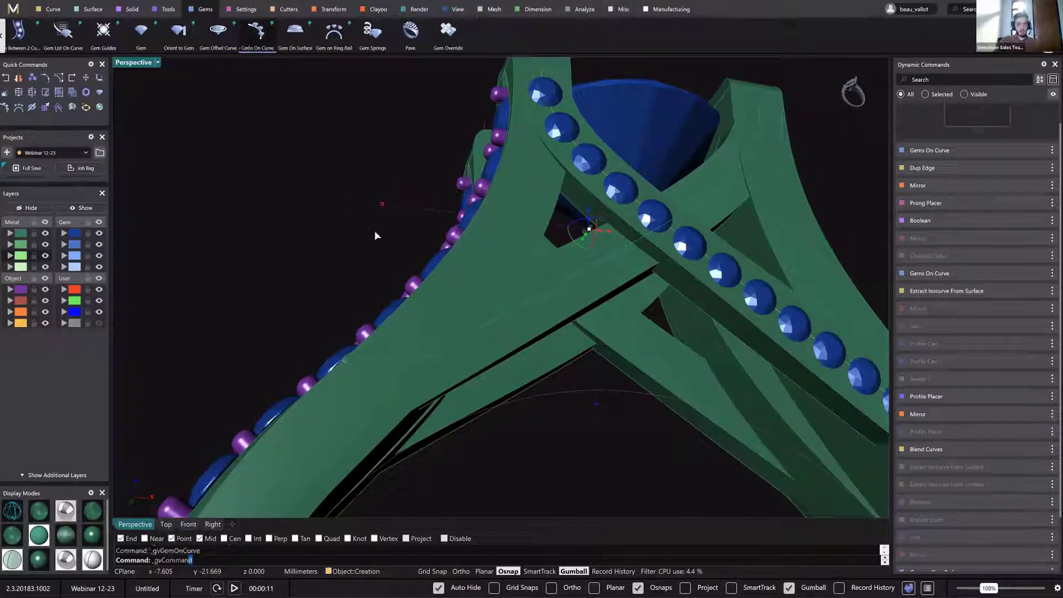
click(247, 45)
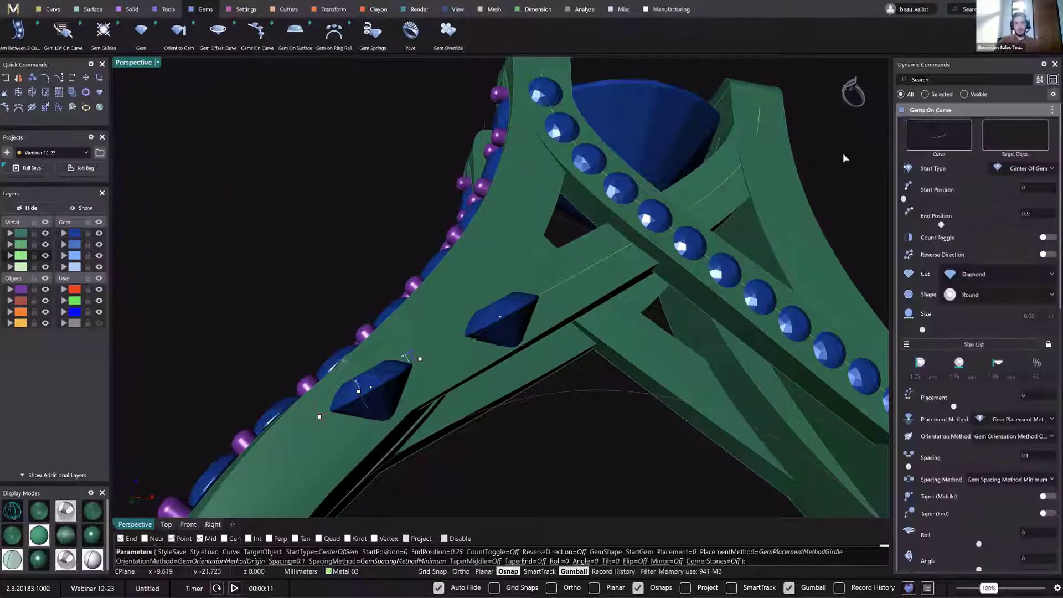
click(1003, 144)
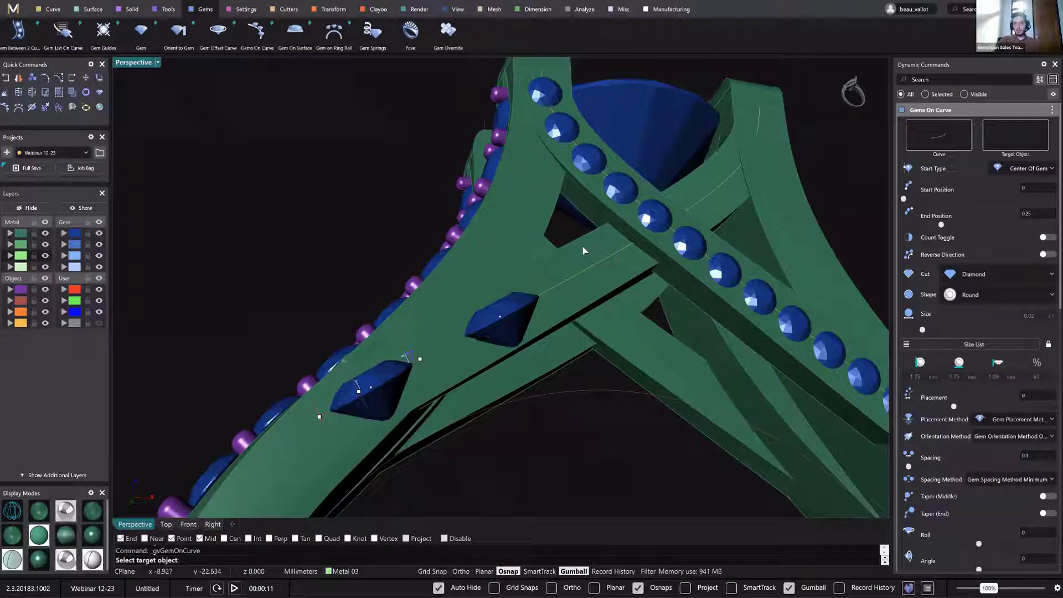
click(583, 250)
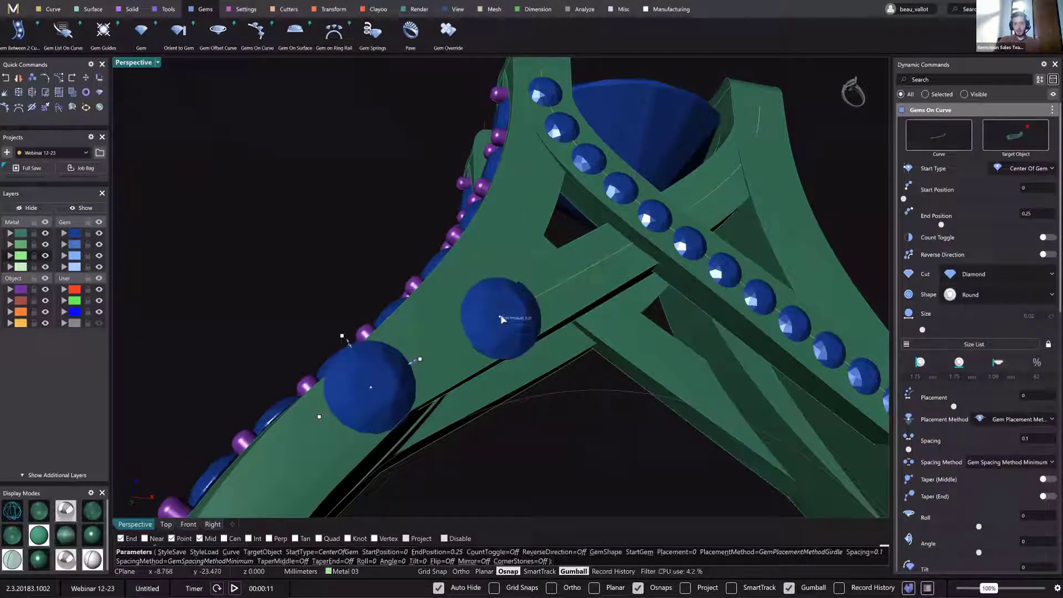
Extend the gem row along the arm to end position 0.493 and shrink its round diamonds to fit the arm's width.
drag(500, 320, 609, 266)
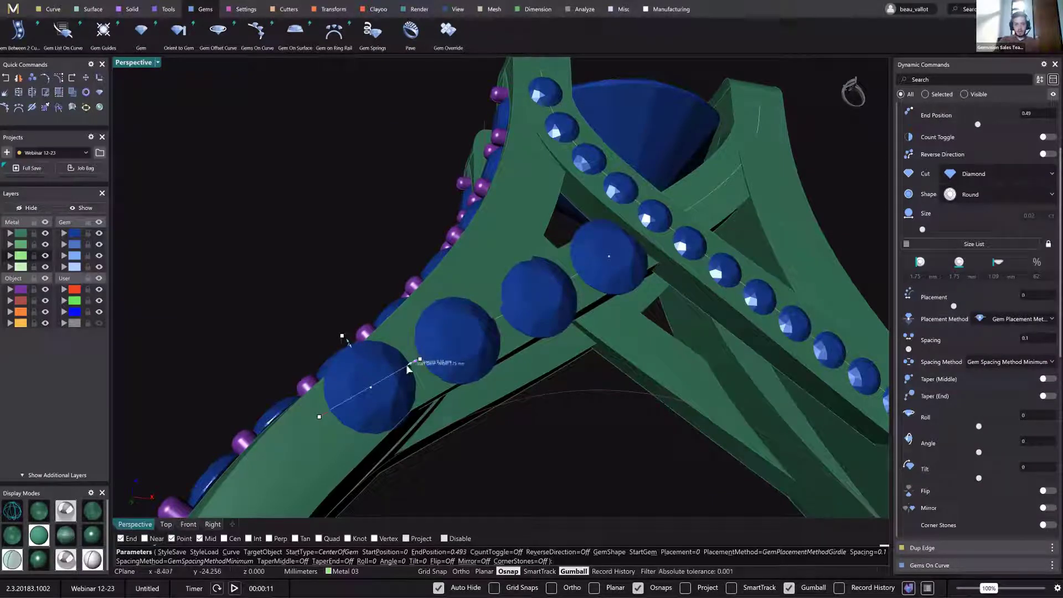
drag(408, 367, 393, 374)
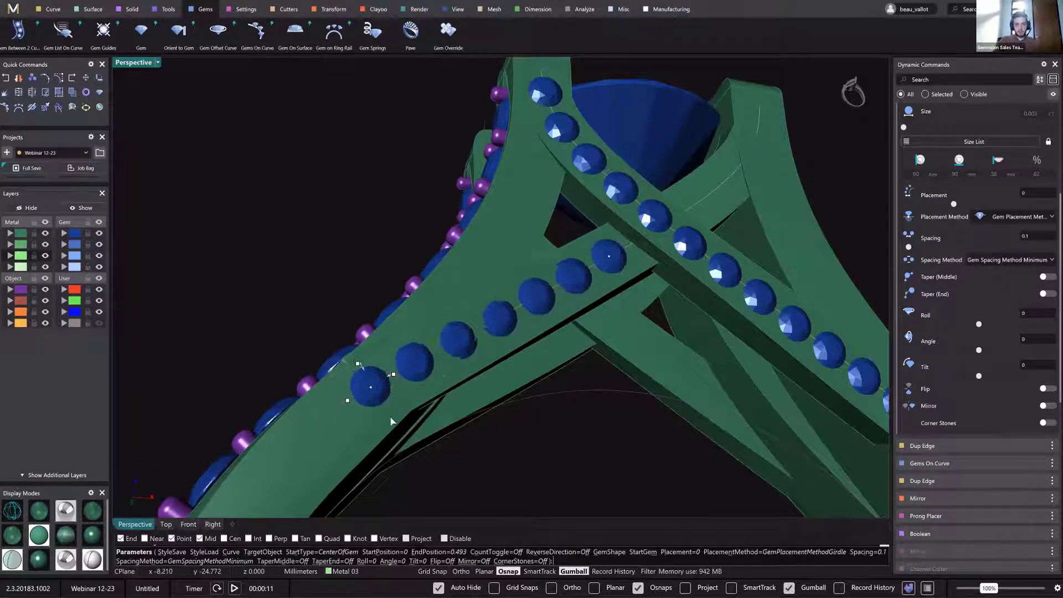
Set the row's gem placement to 0.02 and finish the Gems On Curve command.
scroll(416, 425, down, 2)
shift+right_drag(418, 421, 424, 391)
right_drag(453, 366, 387, 299)
scroll(401, 284, up, 5)
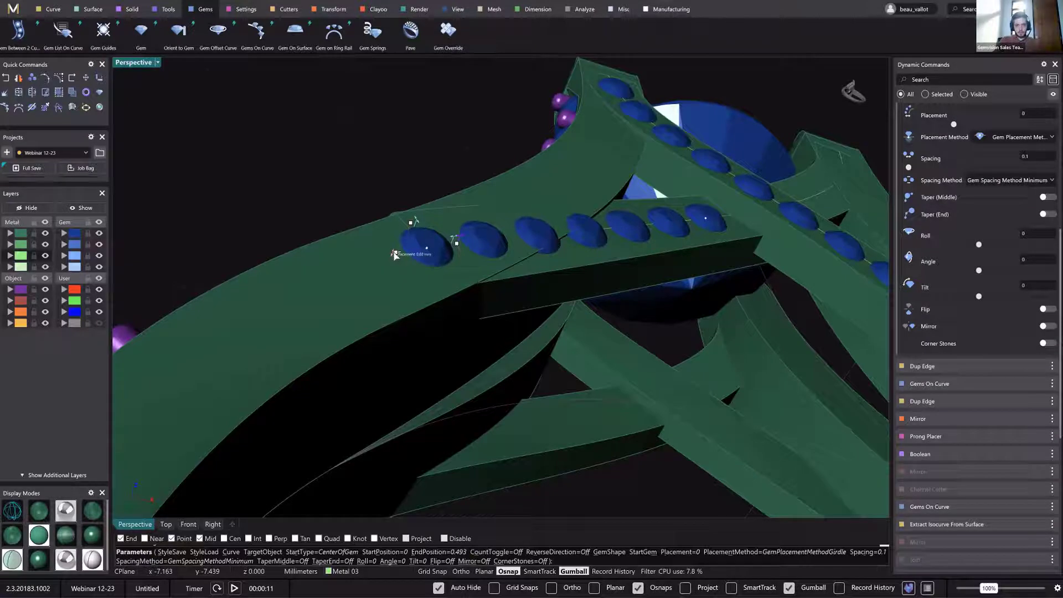
drag(395, 255, 395, 255)
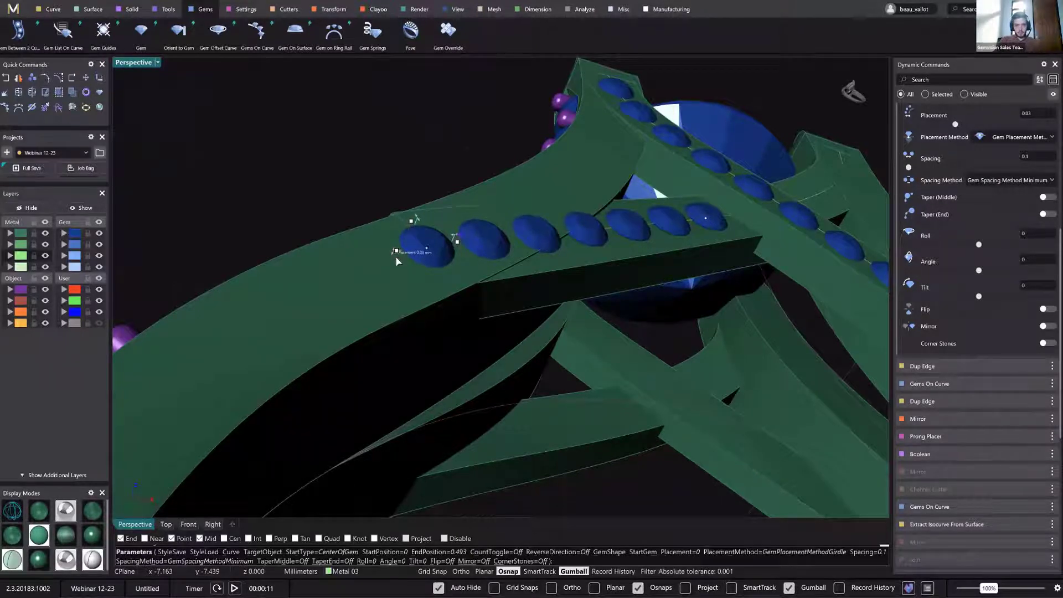
right_click(401, 279)
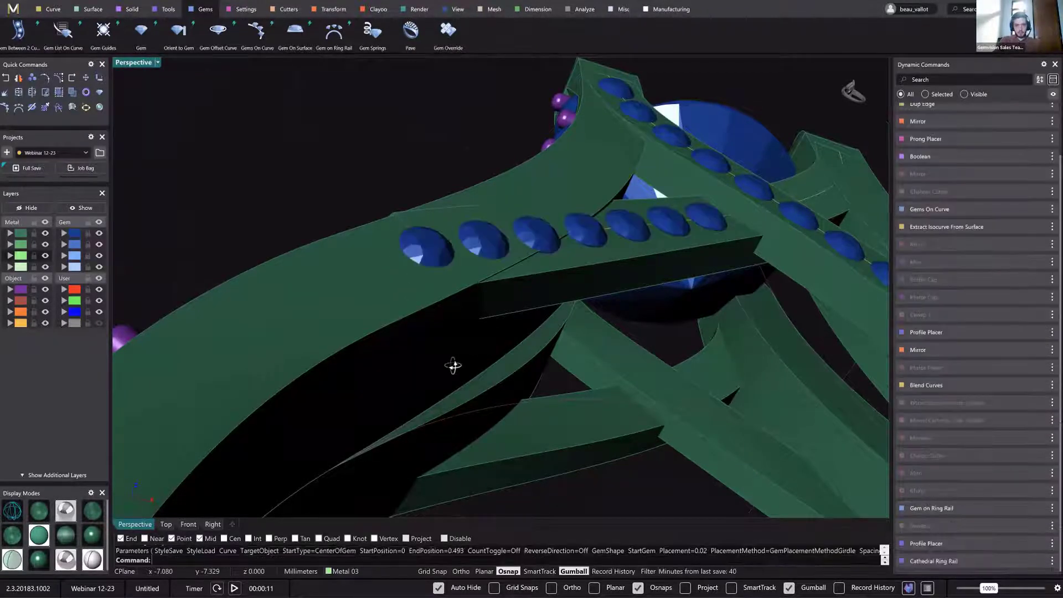
Start another Gems On Curve row on the same arm curve, spanning its upper part from start position 0.739 to end position 0.959.
scroll(453, 363, down, 5)
right_drag(452, 363, 453, 382)
click(626, 234)
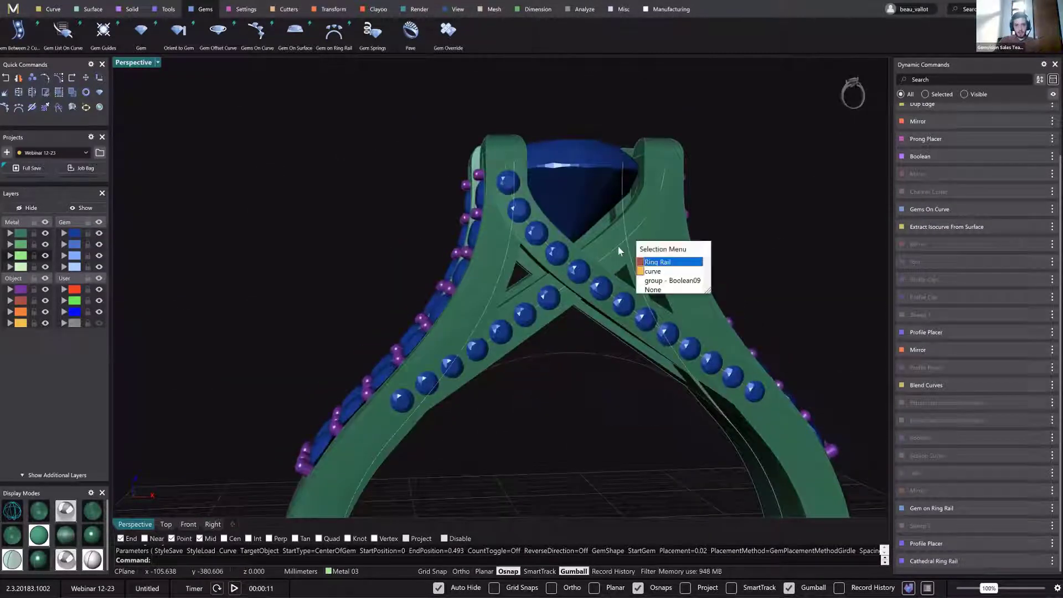
click(616, 244)
click(617, 244)
click(641, 269)
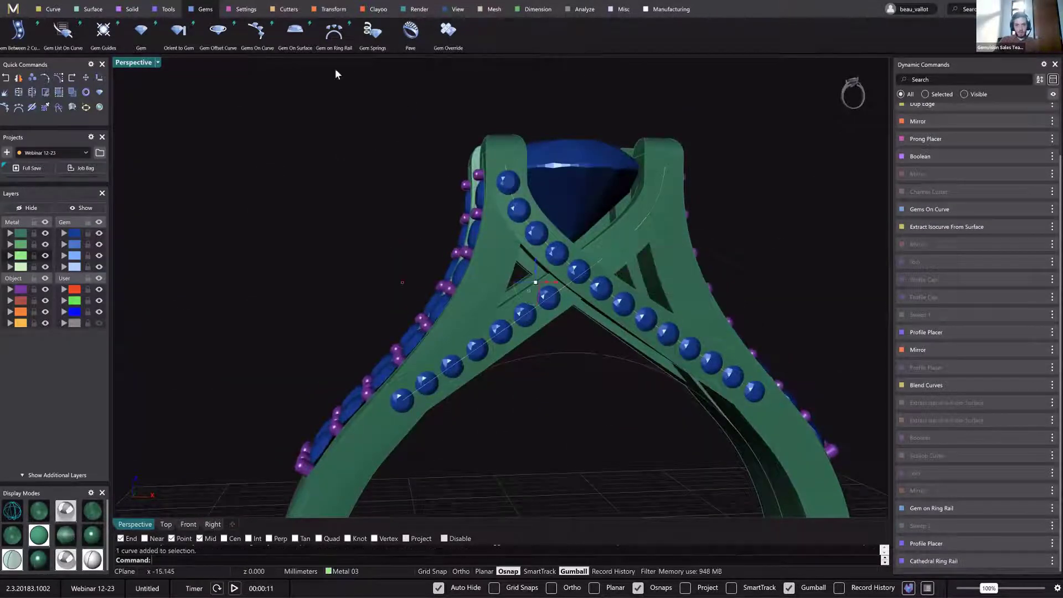
click(260, 39)
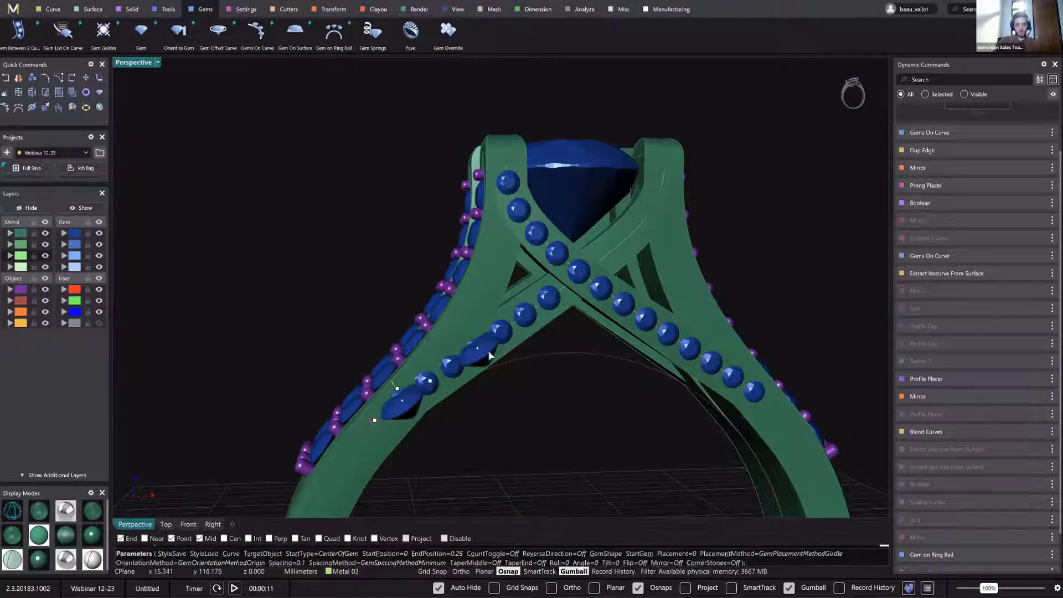
drag(479, 353, 662, 182)
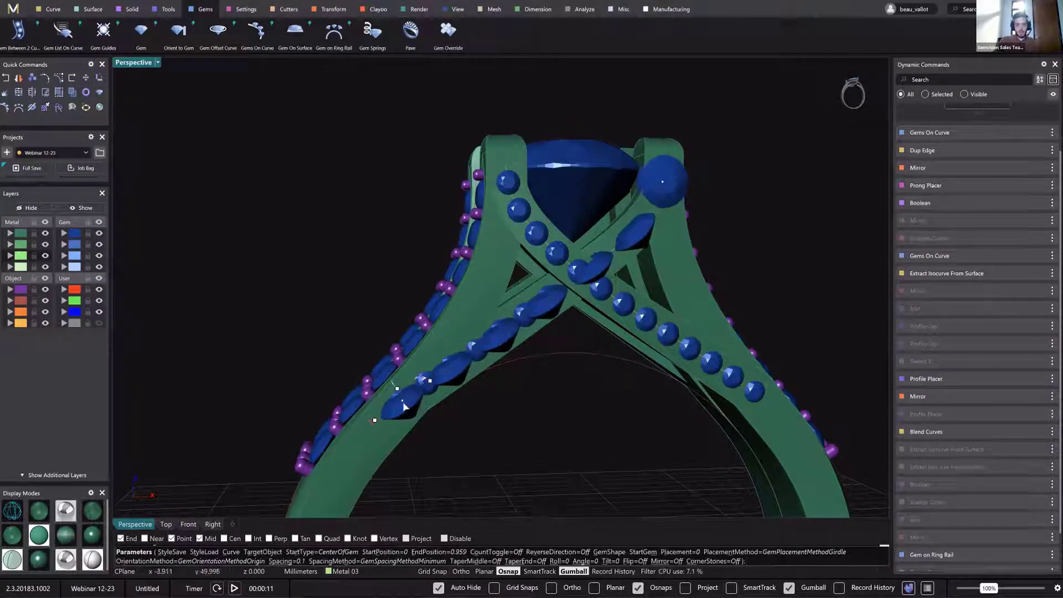
drag(405, 405, 607, 239)
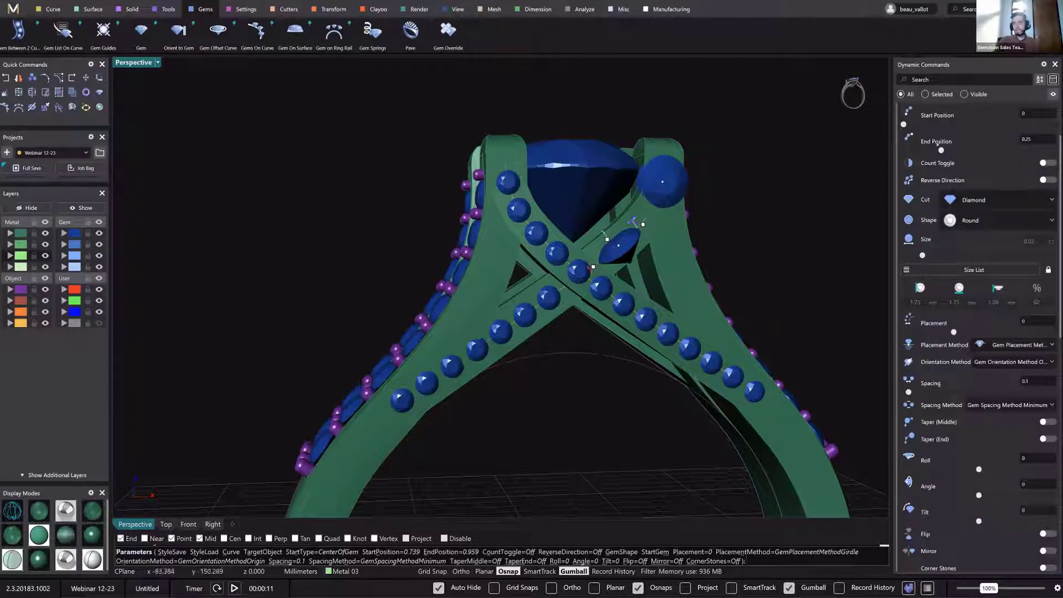
Try to assign the crossing arm's upper part as the new gem row's target object.
click(594, 252)
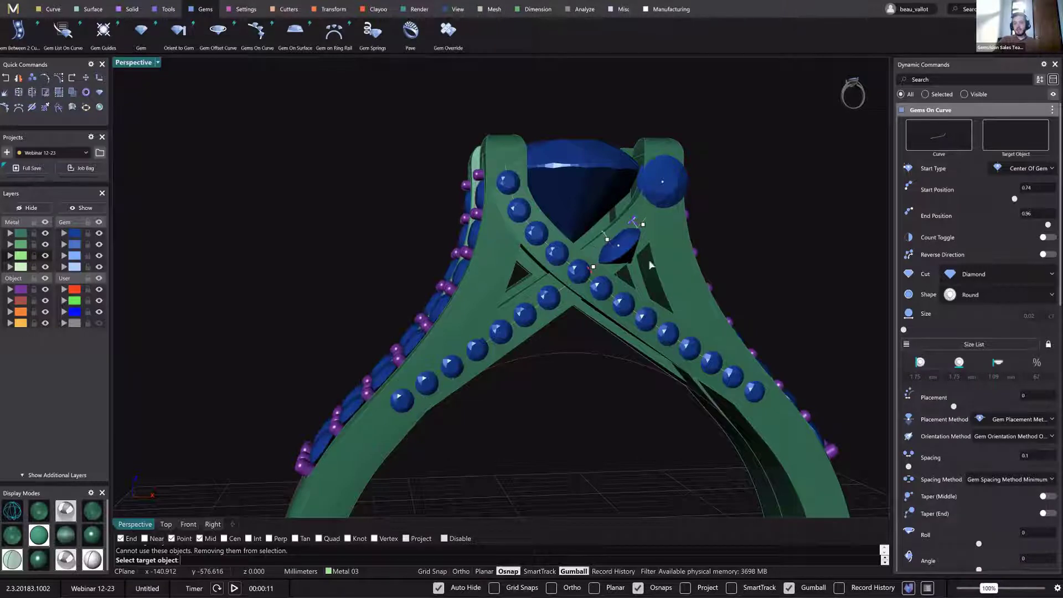
shift+right_drag(663, 254, 659, 274)
scroll(589, 226, up, 4)
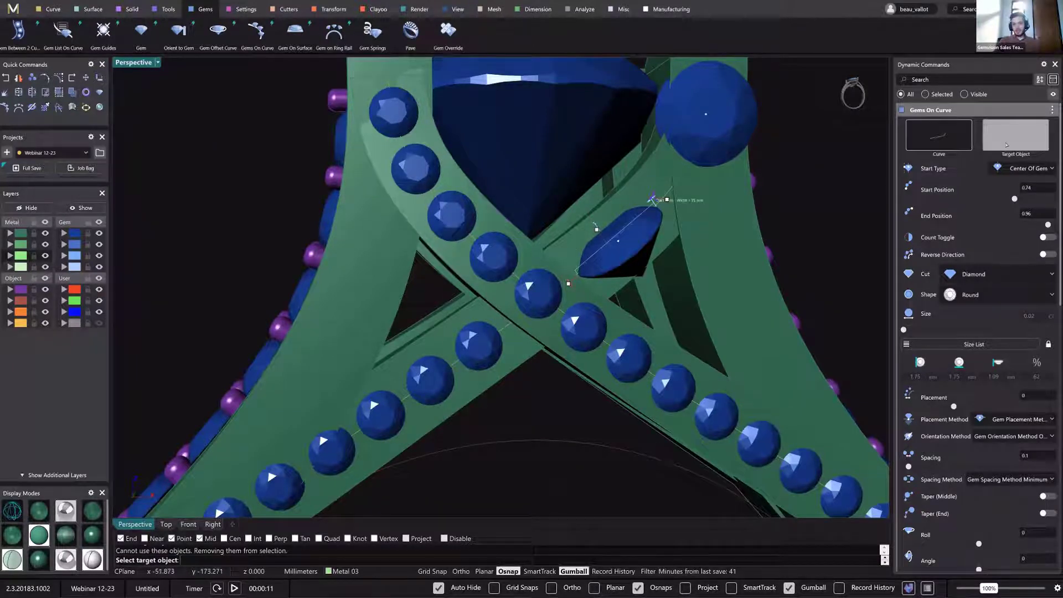
right_drag(656, 254, 606, 286)
scroll(607, 289, up, 5)
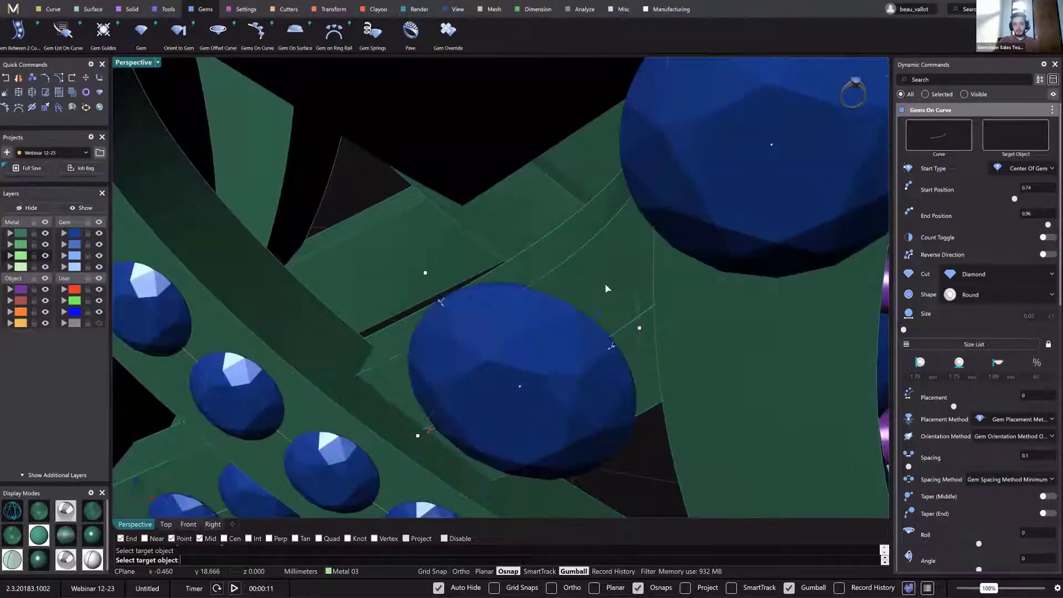
right_drag(548, 363, 593, 354)
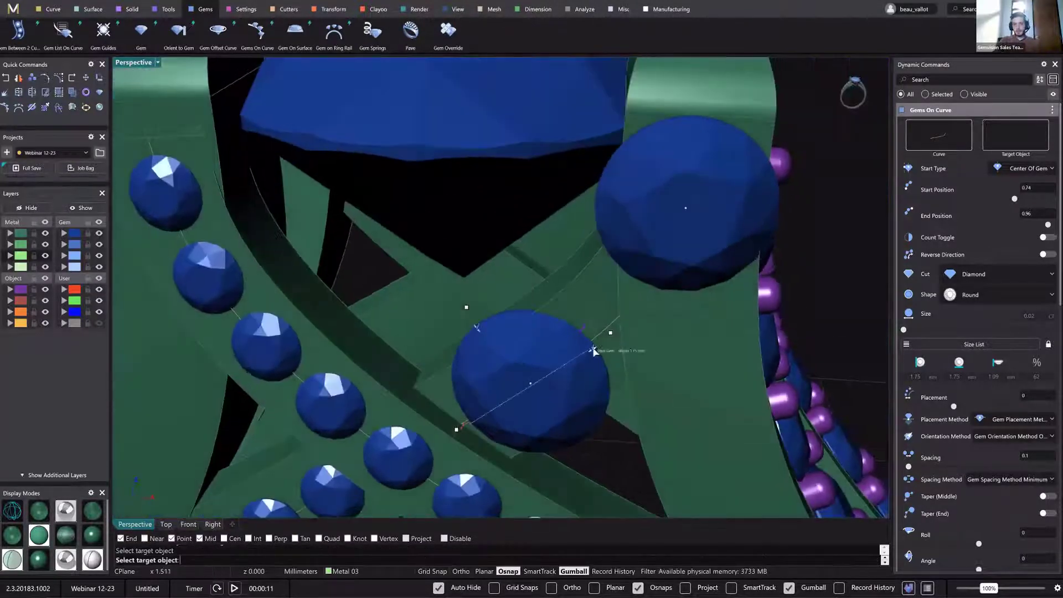
Reduce the upper row's round diamonds to 0.80 mm.
drag(590, 350, 576, 366)
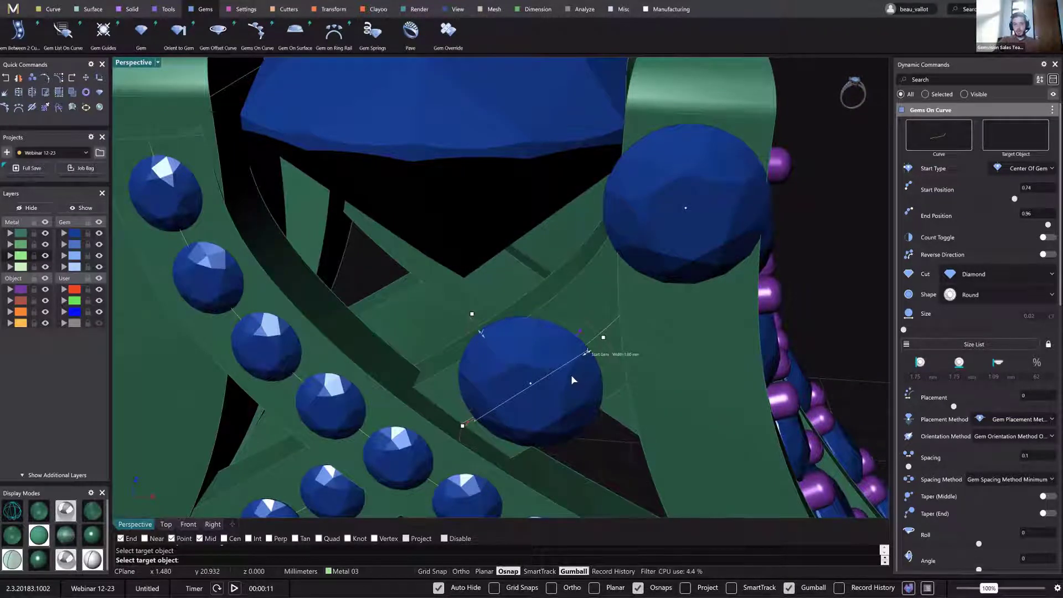
drag(572, 375, 568, 376)
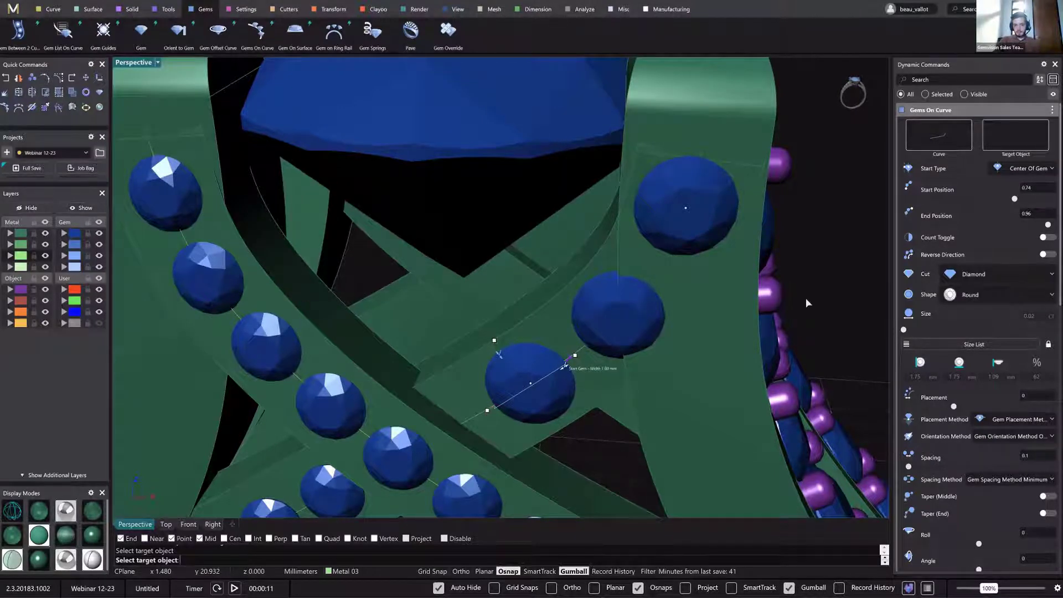
scroll(679, 351, down, 4)
right_drag(649, 355, 636, 327)
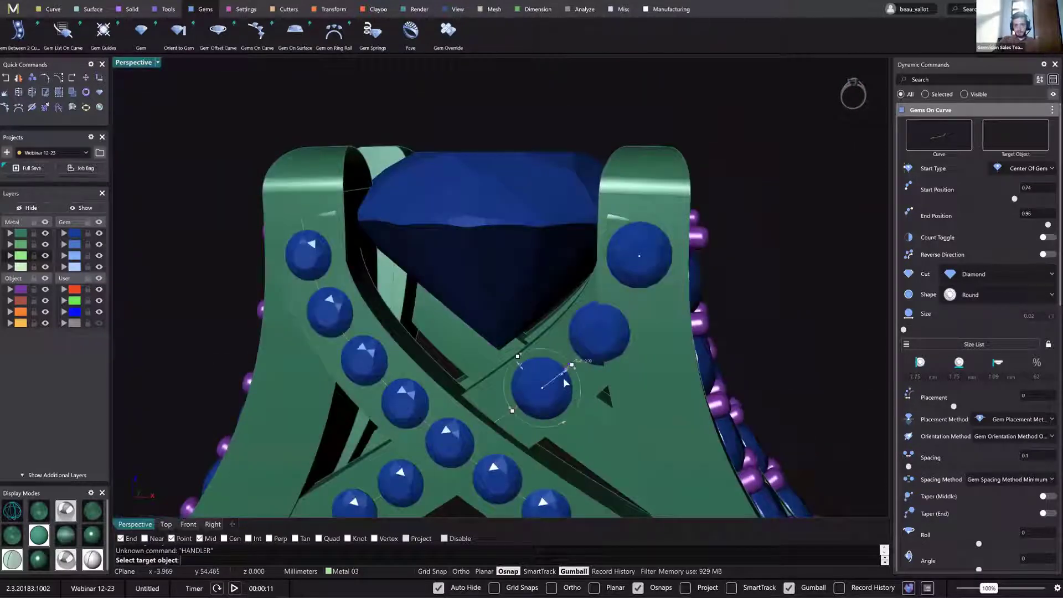
scroll(565, 382, up, 3)
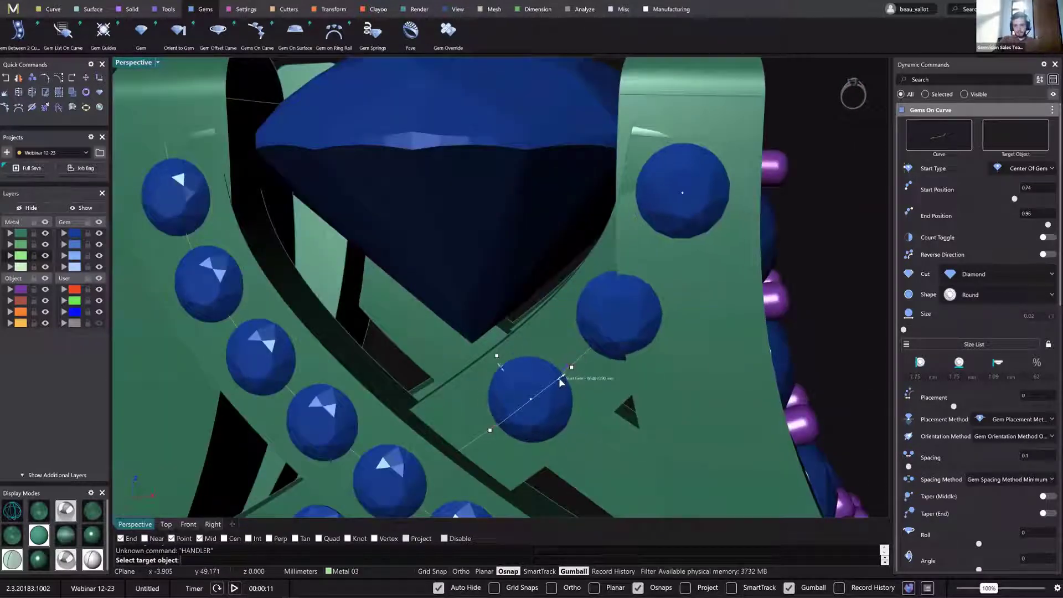
drag(559, 379, 558, 379)
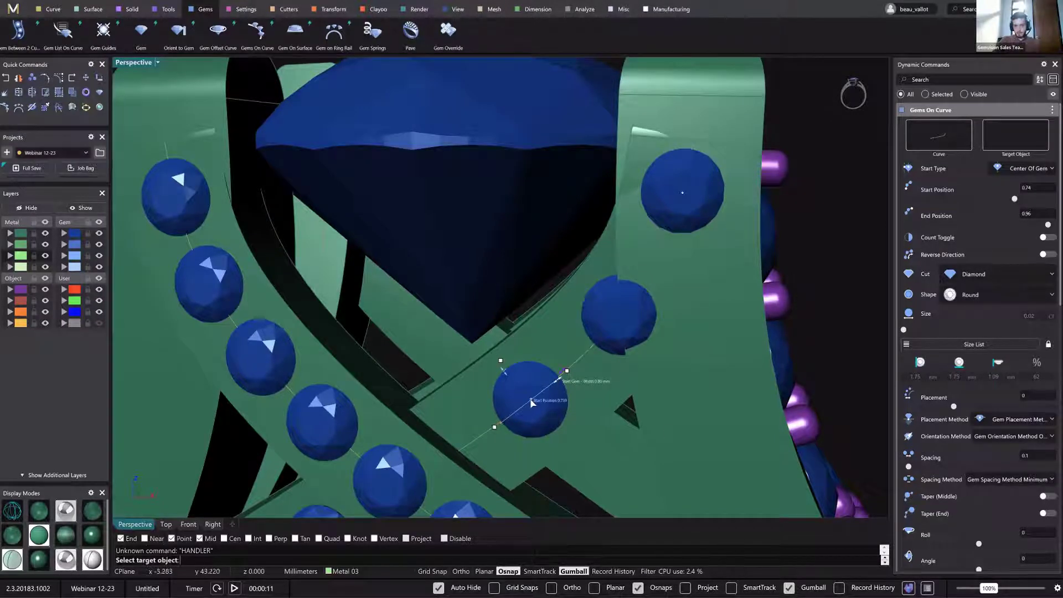
Adjust the upper row to start position 0.731 and end position 0.966, and set its gem placement to 0.05.
drag(531, 403, 526, 407)
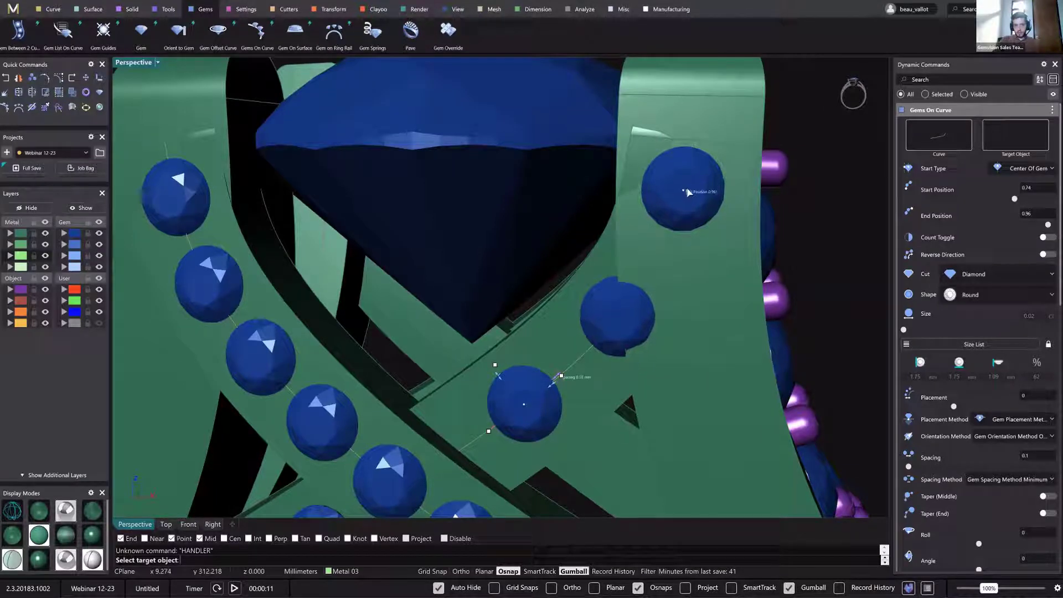
drag(688, 184, 688, 184)
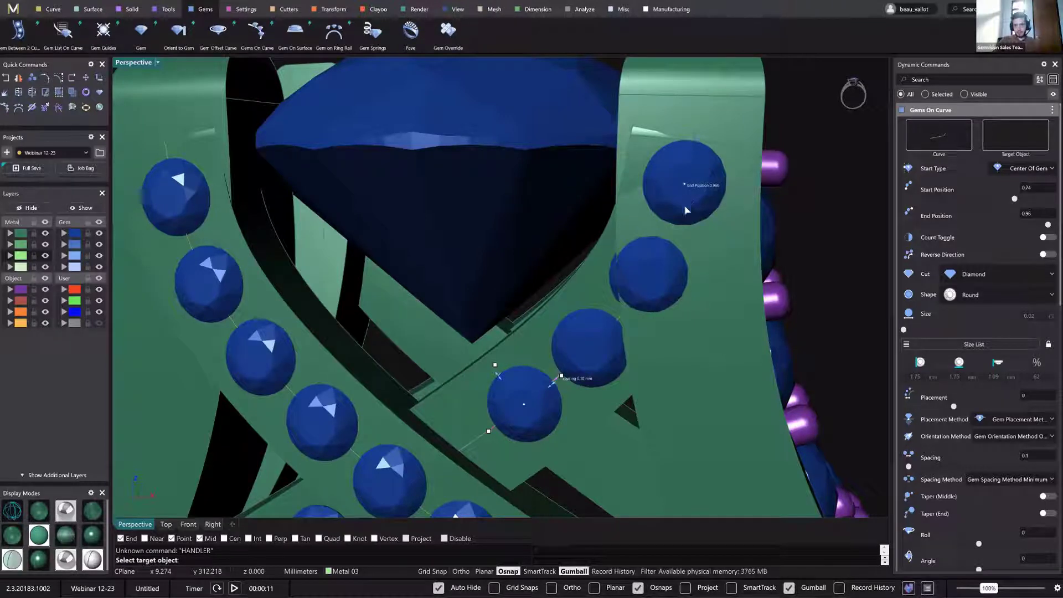
scroll(530, 349, down, 2)
right_drag(513, 398, 529, 360)
scroll(530, 361, up, 4)
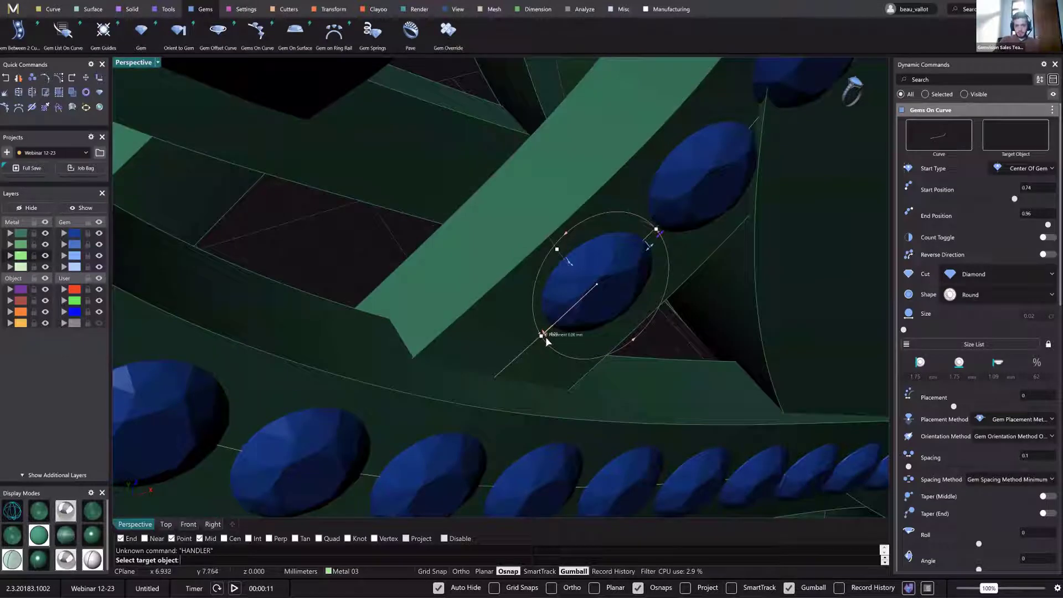
drag(546, 343, 546, 342)
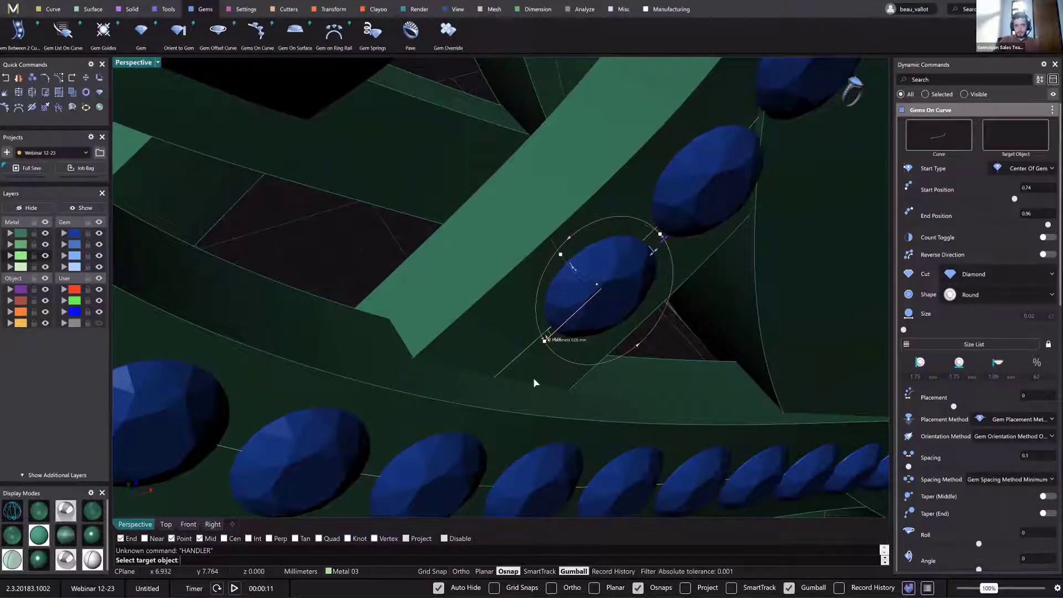
Orient the upper gem row to the arm's surface with the arm as target object and finish the Gems On Curve command.
scroll(382, 319, down, 6)
scroll(642, 270, up, 3)
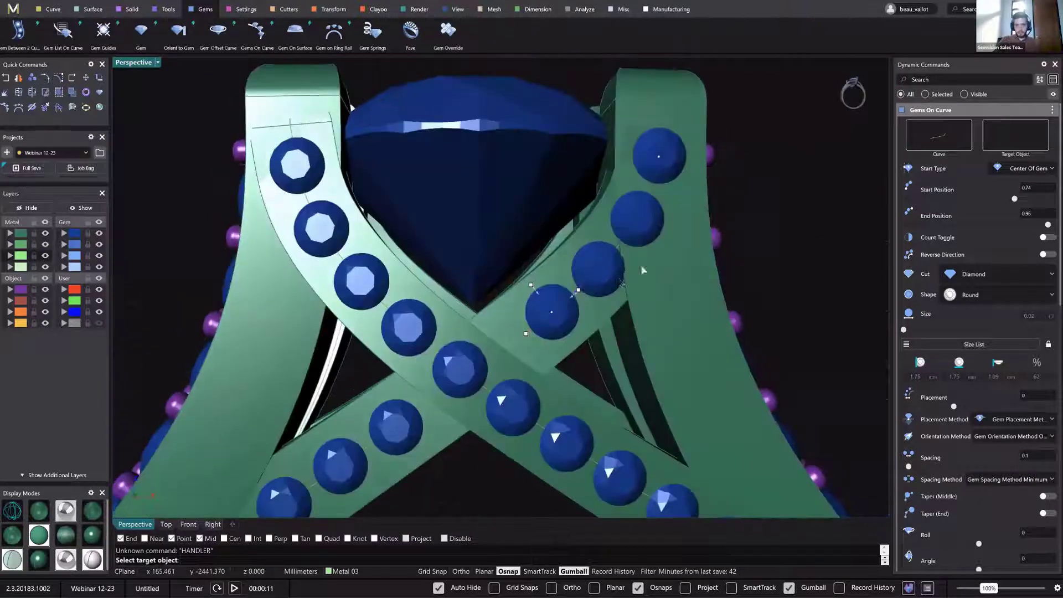
scroll(642, 269, down, 3)
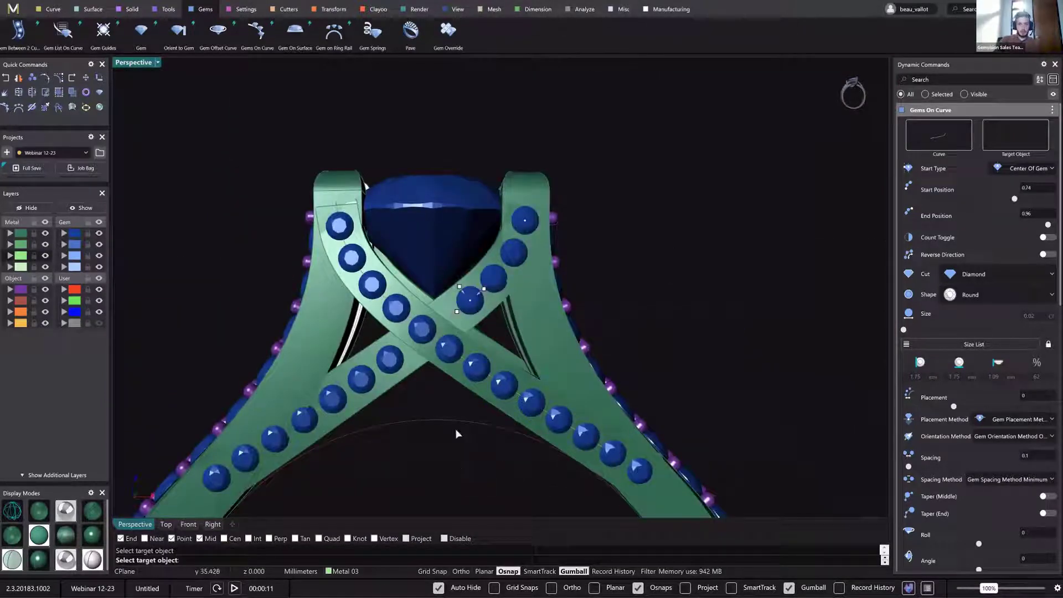
click(493, 443)
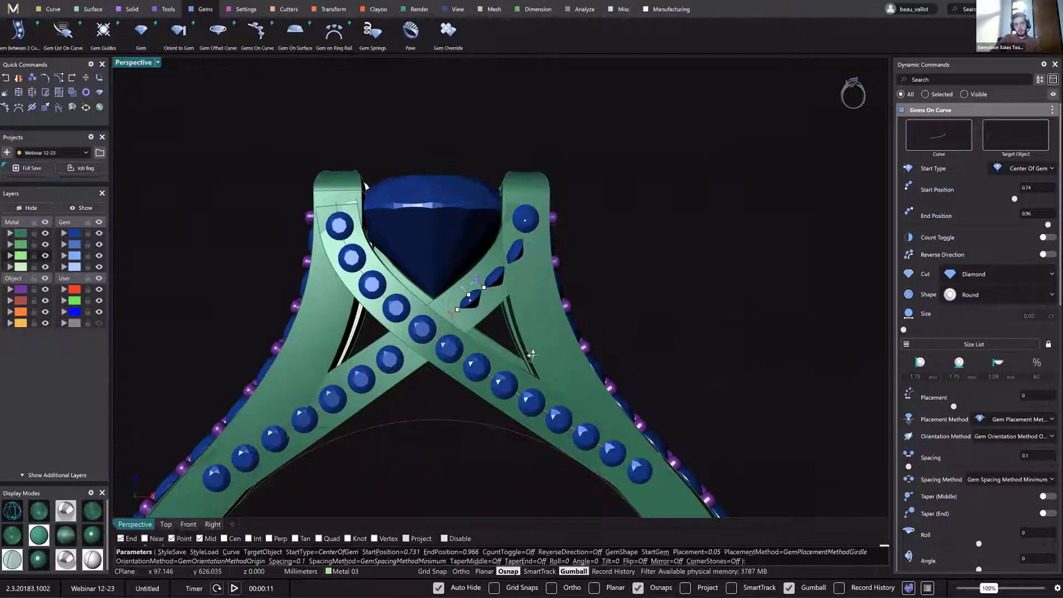
right_drag(532, 354, 608, 305)
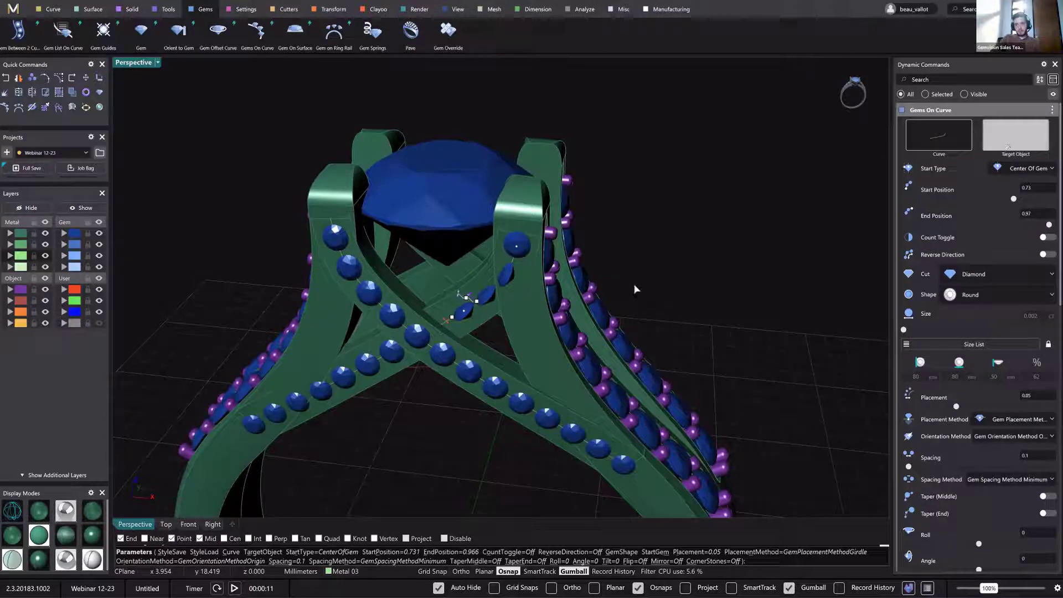
right_drag(599, 276, 553, 304)
scroll(504, 317, up, 5)
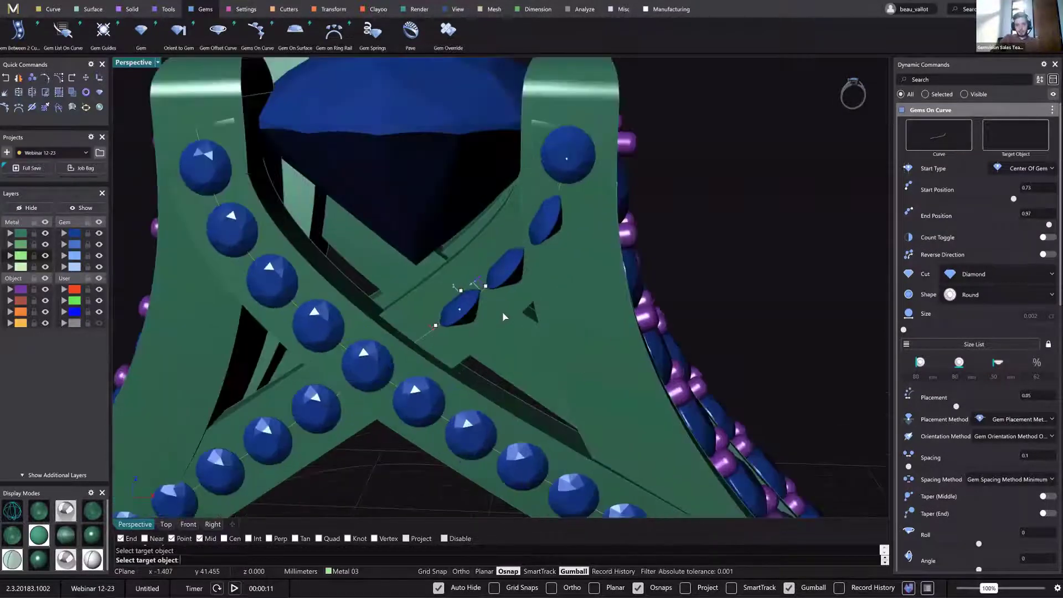
right_click(503, 312)
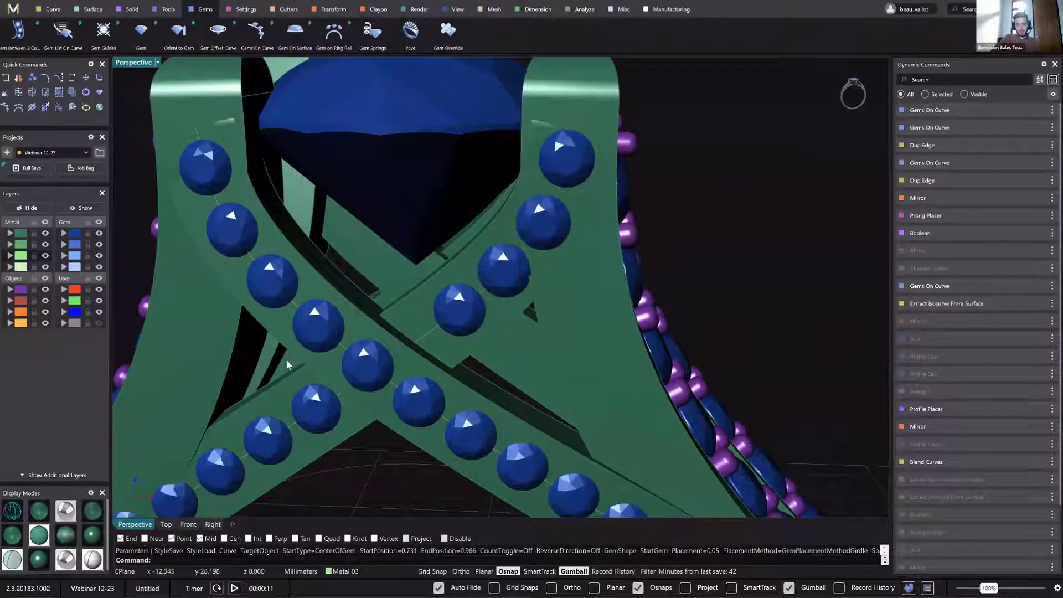
Start a Channel Cutter on the long continuous row of round gems along the crossing gallery arm.
right_drag(286, 358, 284, 332)
scroll(284, 332, down, 3)
click(284, 342)
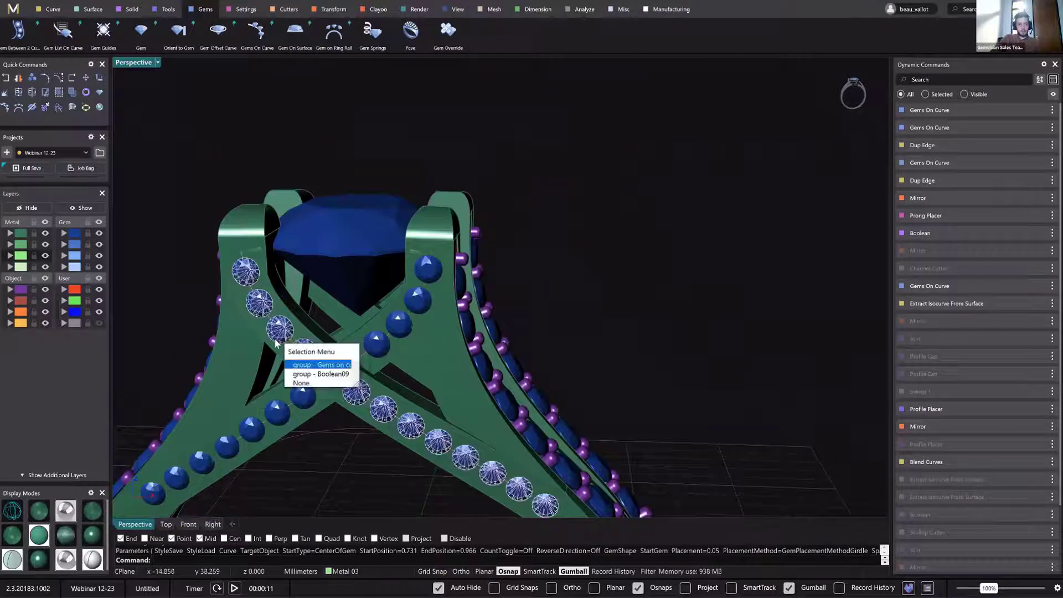
key(Return)
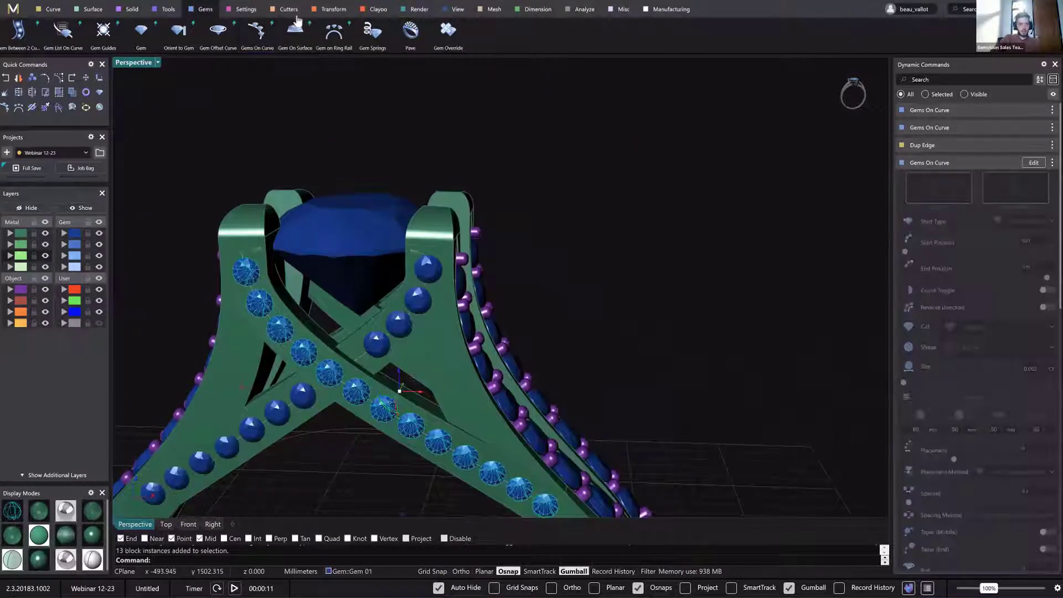
click(285, 9)
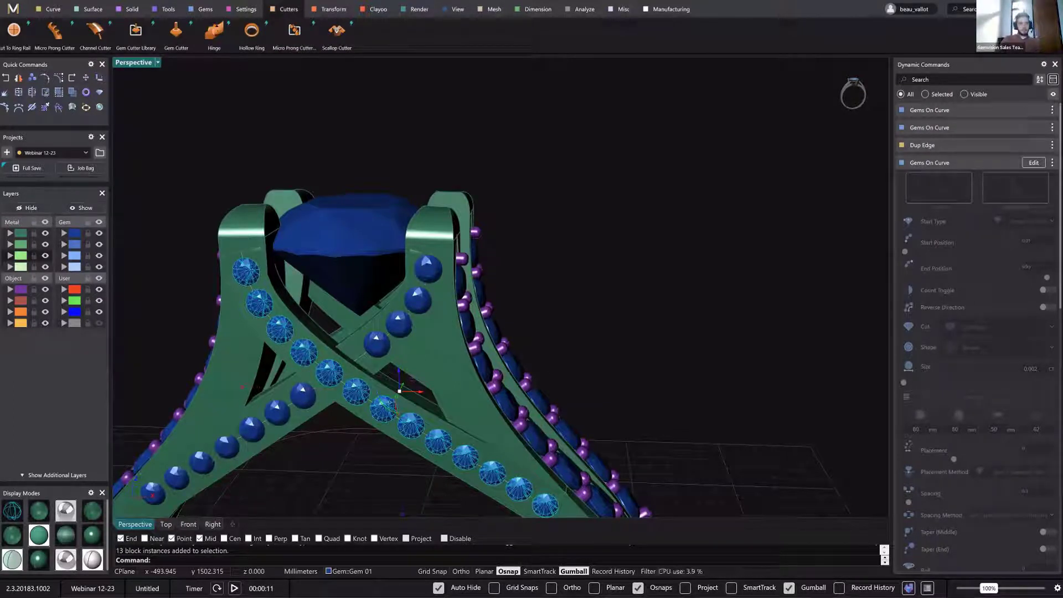
click(94, 47)
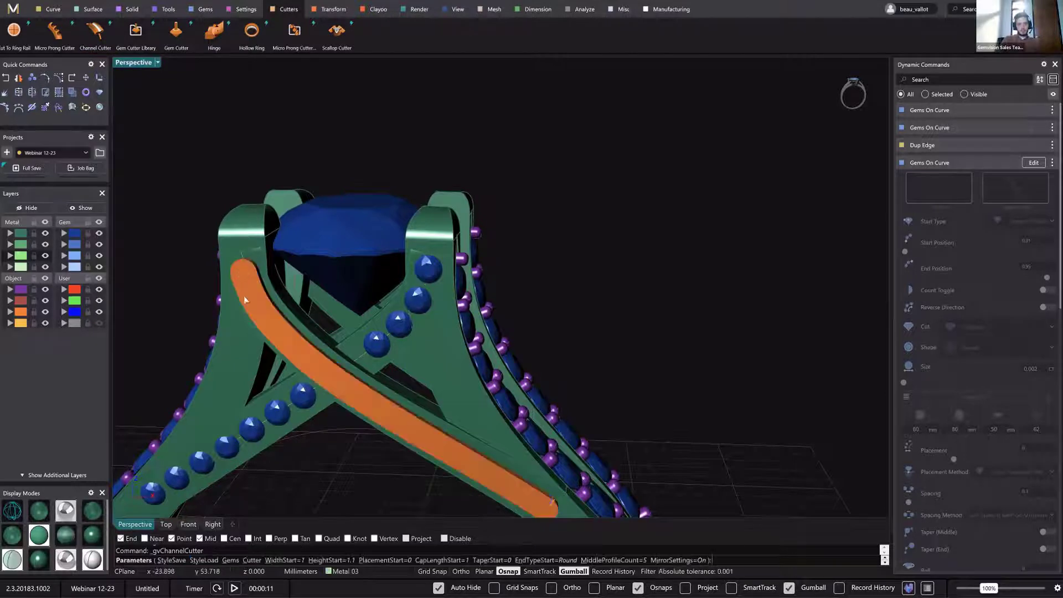
Set the long channel cutter's width to 1.1 mm and its end cap length to 1.6, and finish the cutter.
scroll(581, 388, up, 5)
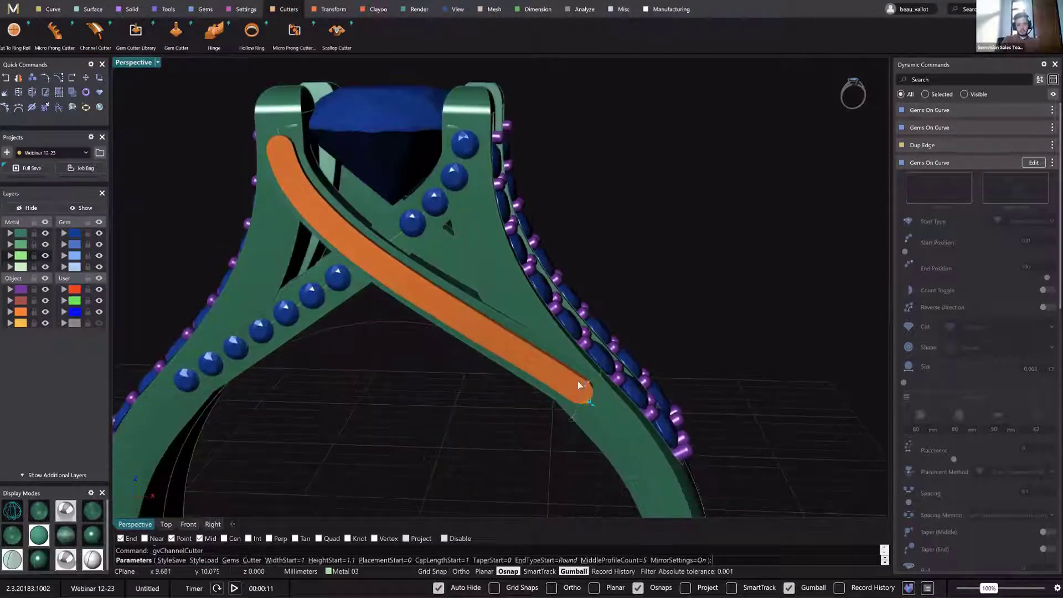
scroll(555, 340, up, 4)
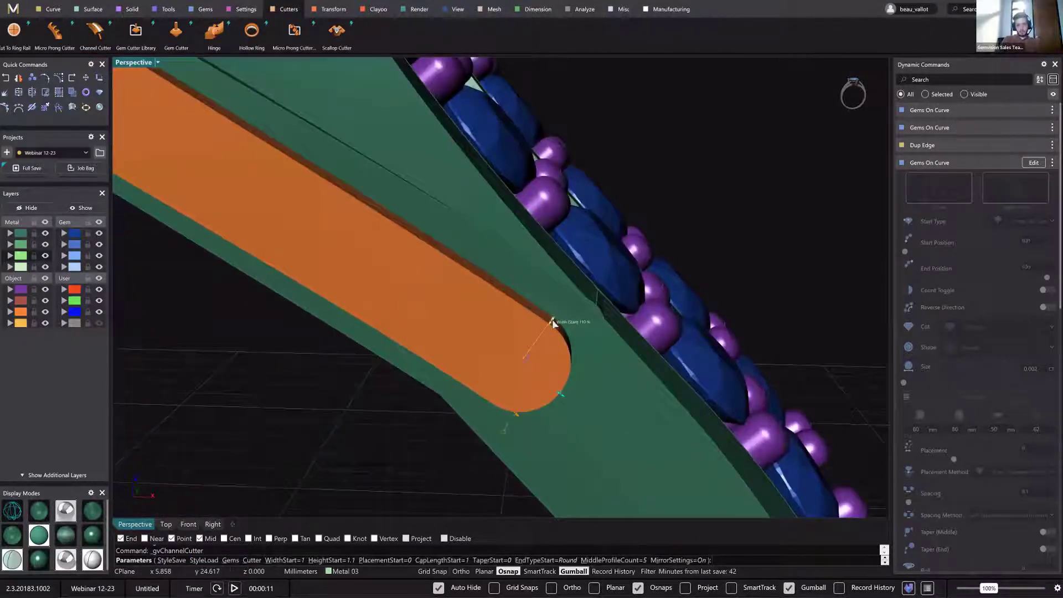
drag(565, 396, 577, 421)
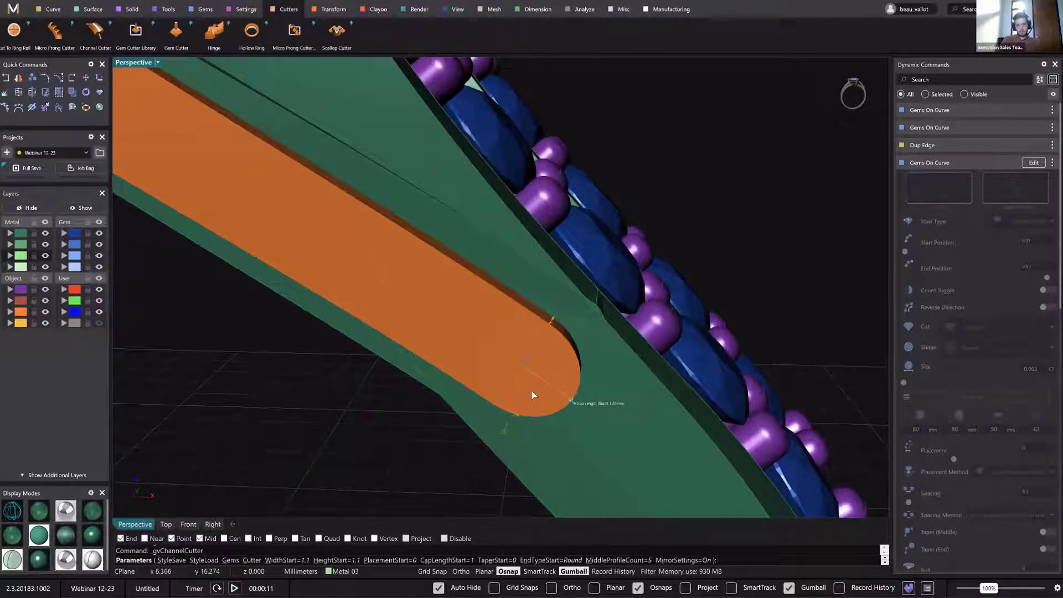
scroll(531, 395, down, 5)
shift+right_drag(330, 266, 550, 334)
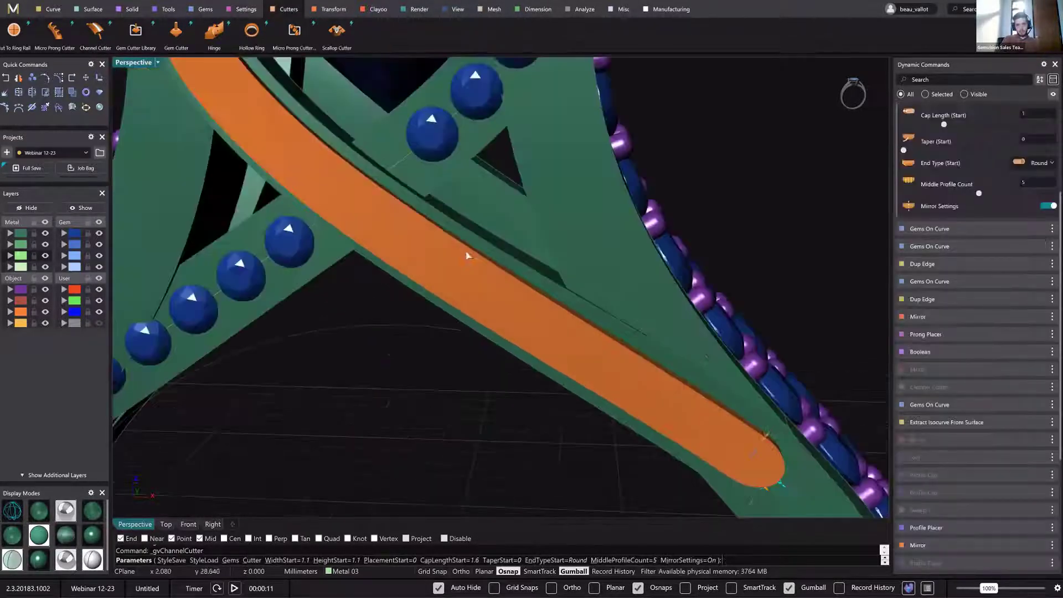
scroll(467, 260, down, 5)
key(Return)
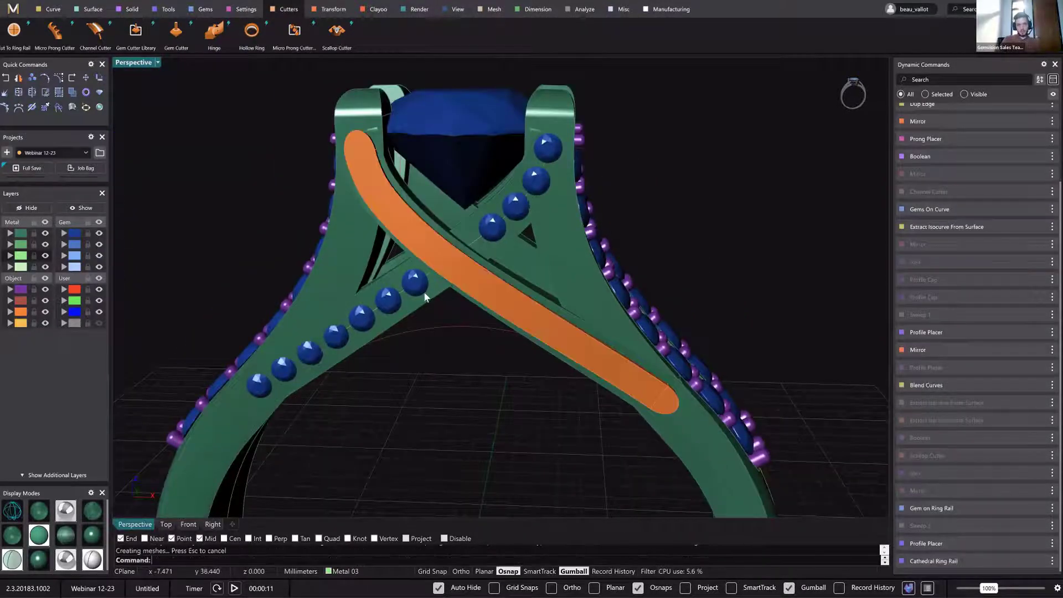
Add a channel cutter along the lower gem row of the interrupted gallery arm.
click(423, 291)
click(463, 370)
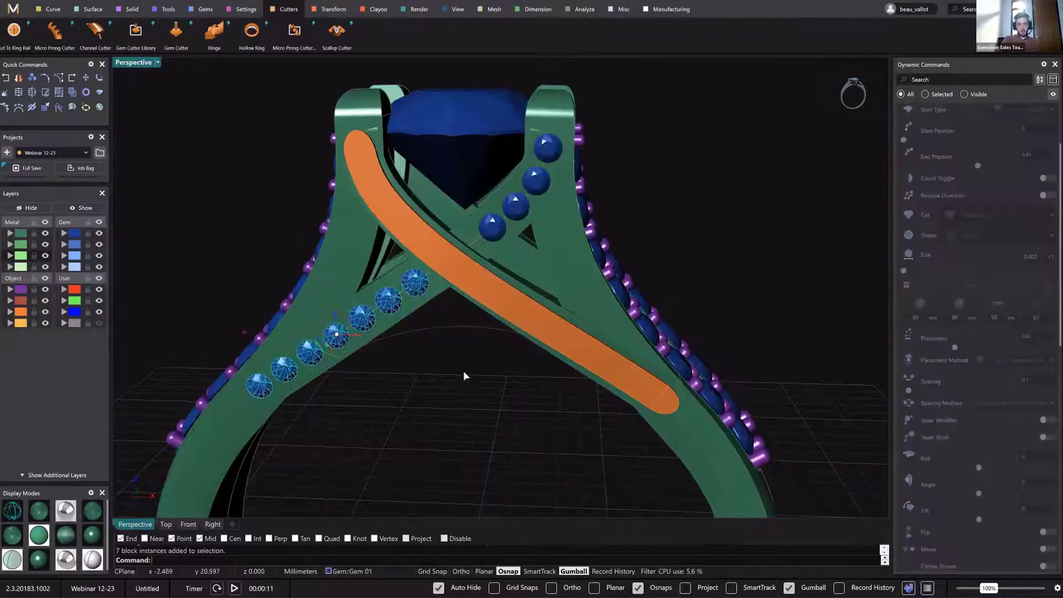
key(Return)
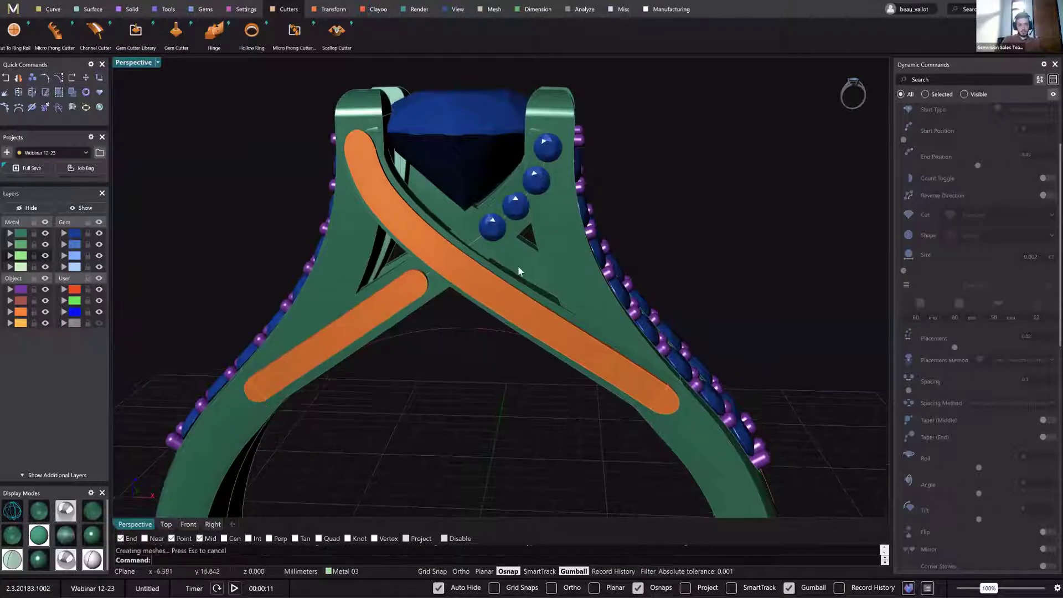
Add a channel cutter along the upper four-gem row with a start cap length of 1.3.
click(495, 229)
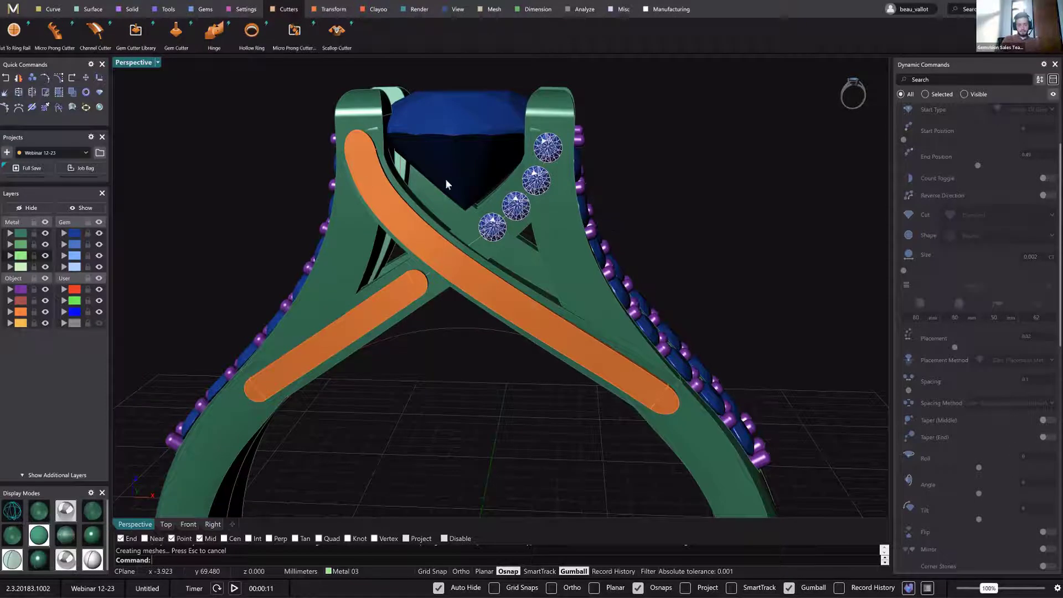
key(Escape)
click(496, 230)
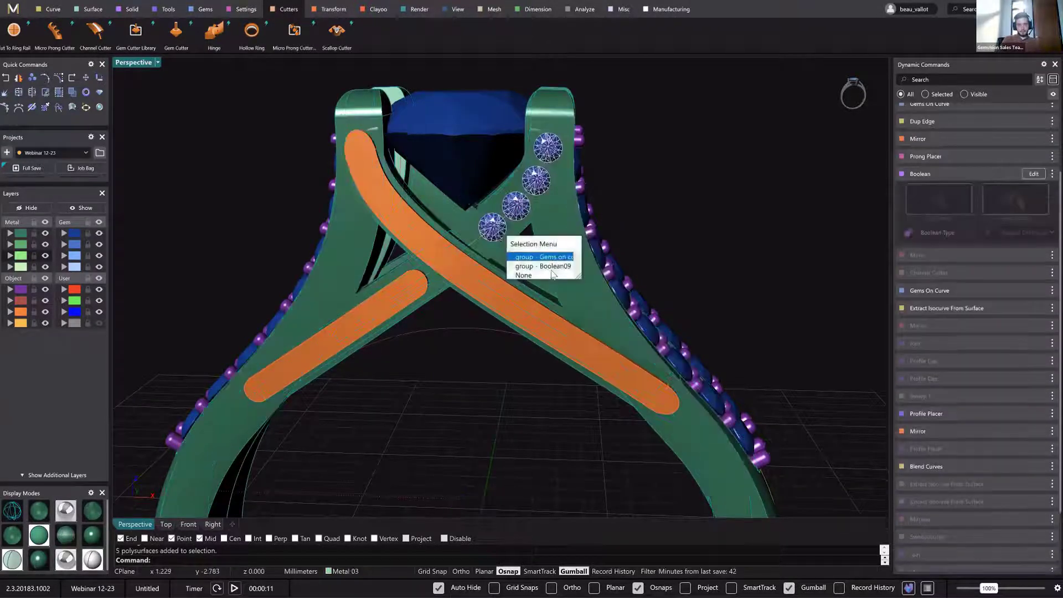
click(544, 256)
right_click(657, 216)
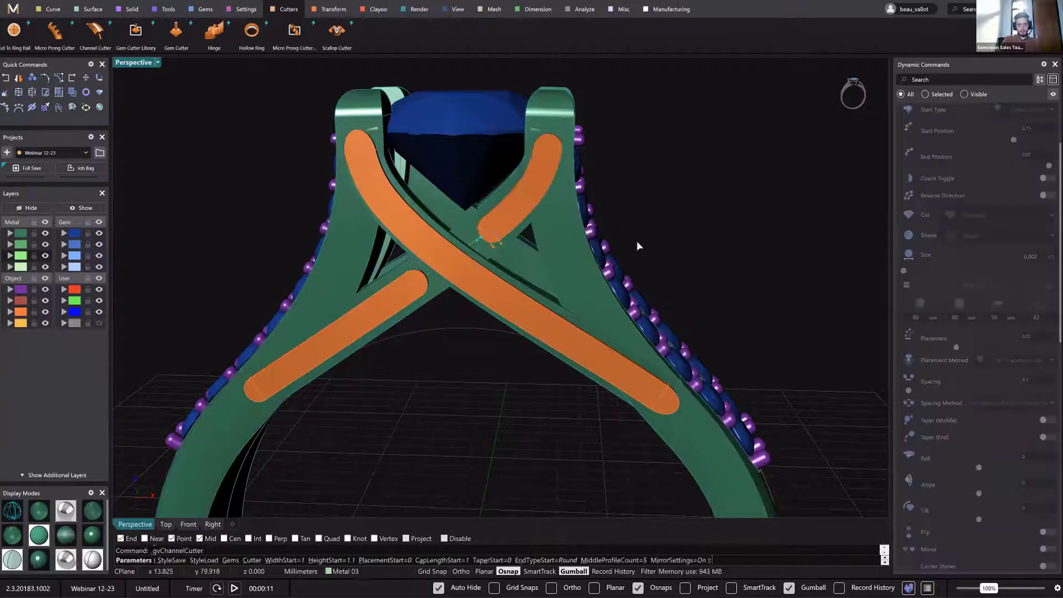
scroll(480, 243, up, 5)
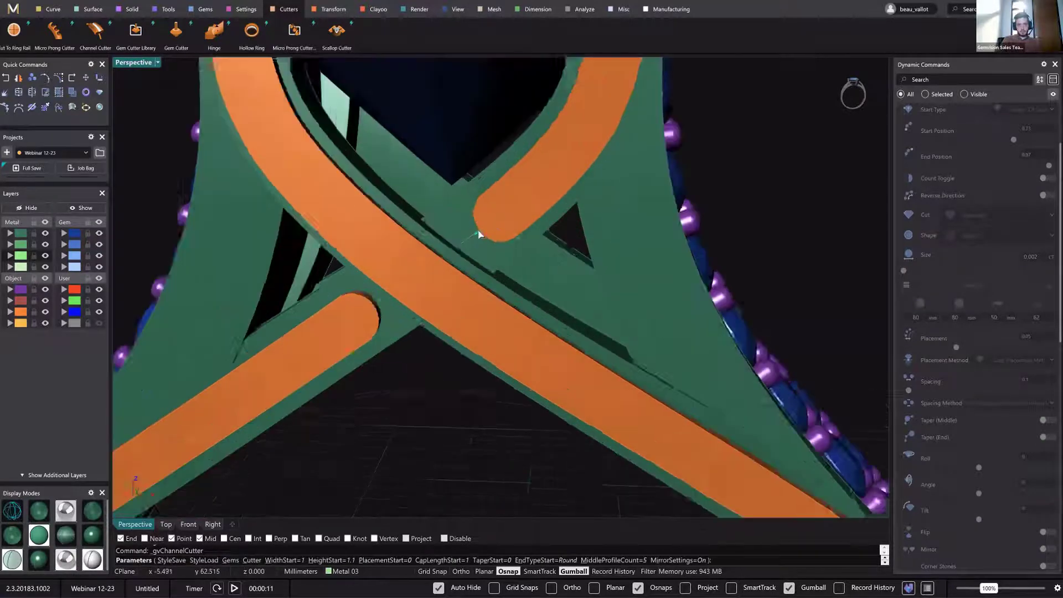
key(Return)
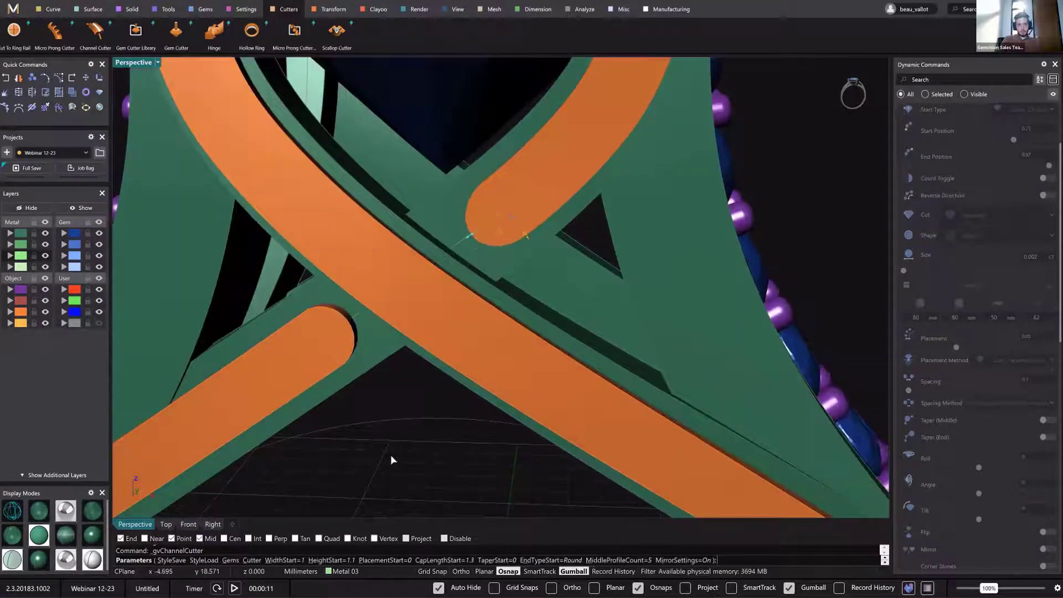
Create a new project named Webinar 12-30 and make a full save of the ring in it.
scroll(390, 454, down, 10)
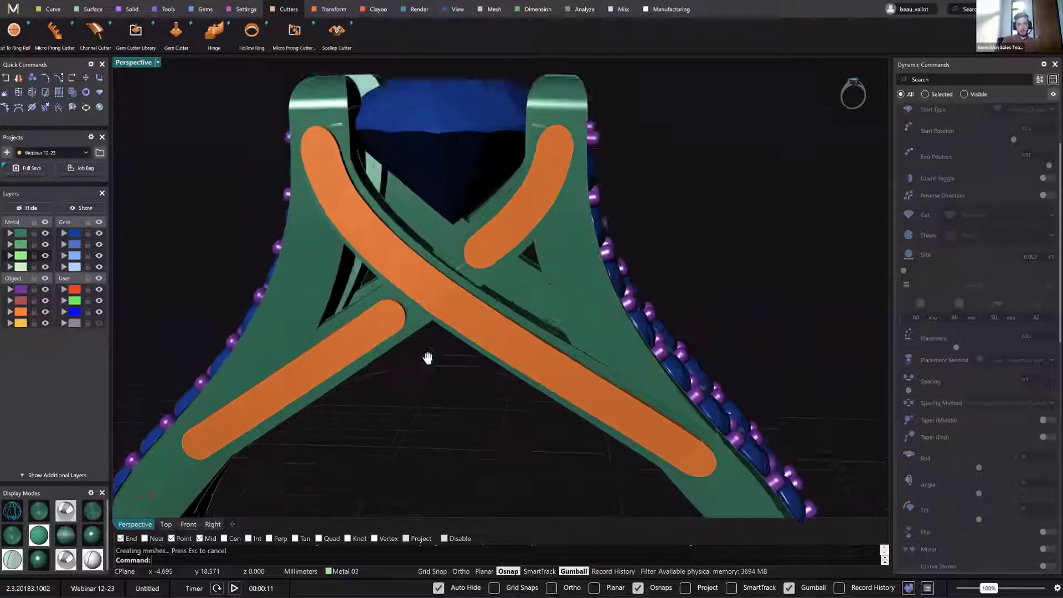
scroll(476, 271, down, 6)
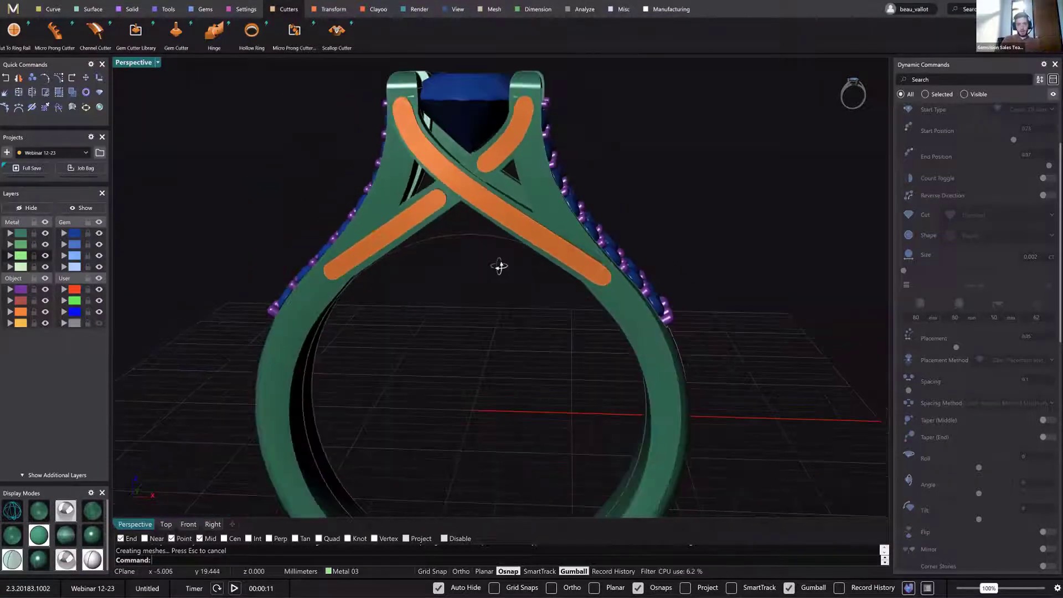
drag(707, 81, 339, 493)
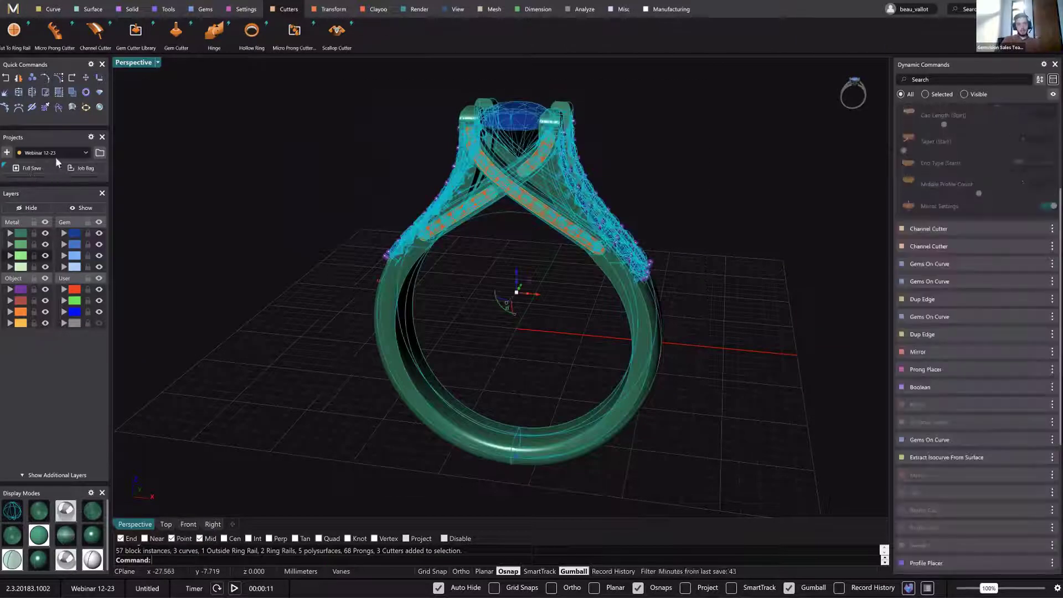
click(6, 153)
text(wEBINAR)
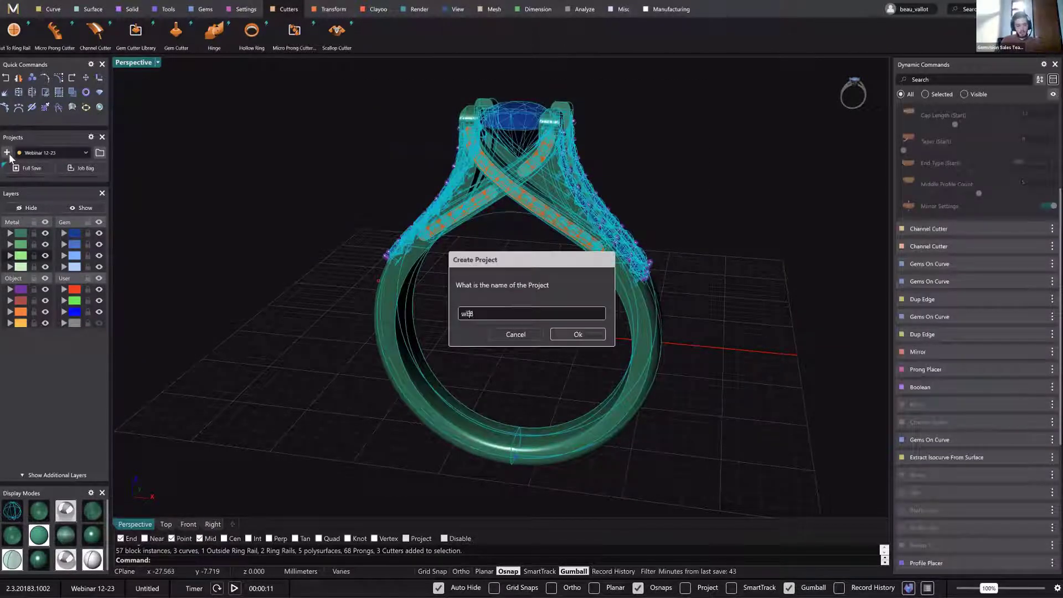
key(BackSpace)
key(BackSpace)
key(BackSpace)
key(BackSpace)
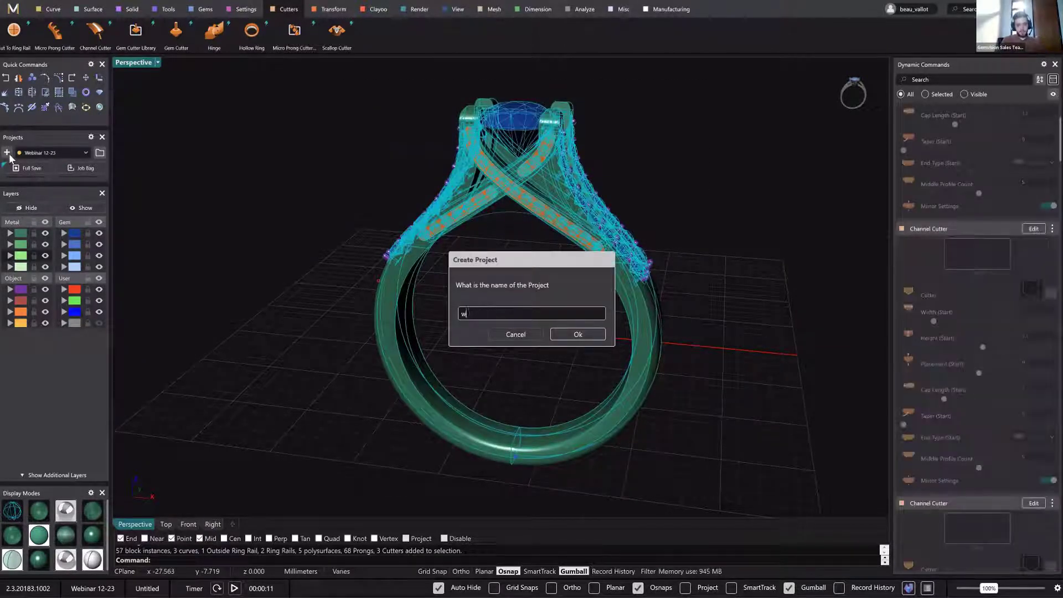
key(BackSpace)
text(Webinar )
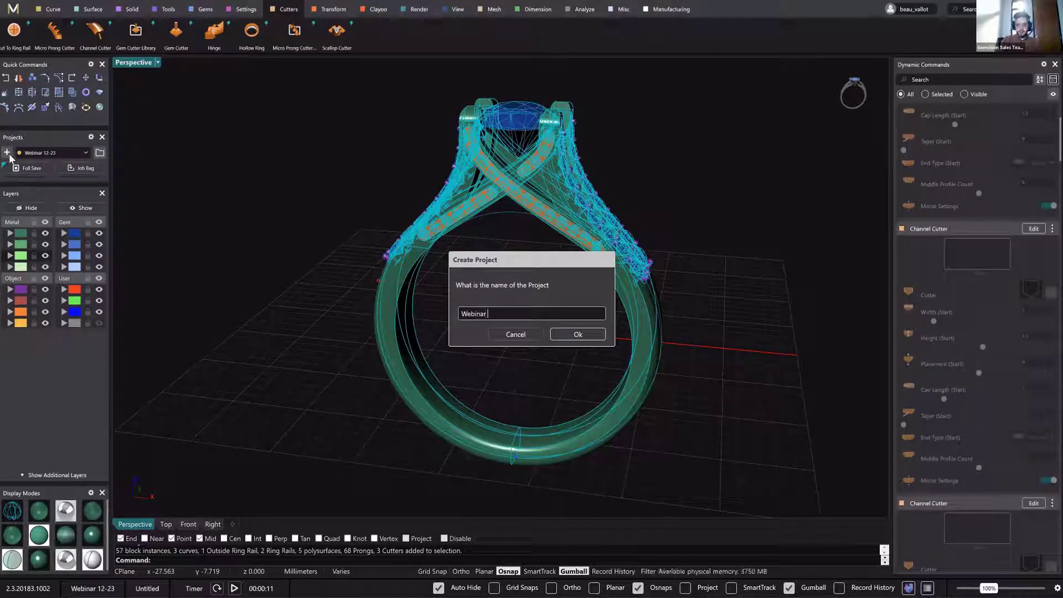
text(12-30)
key(Return)
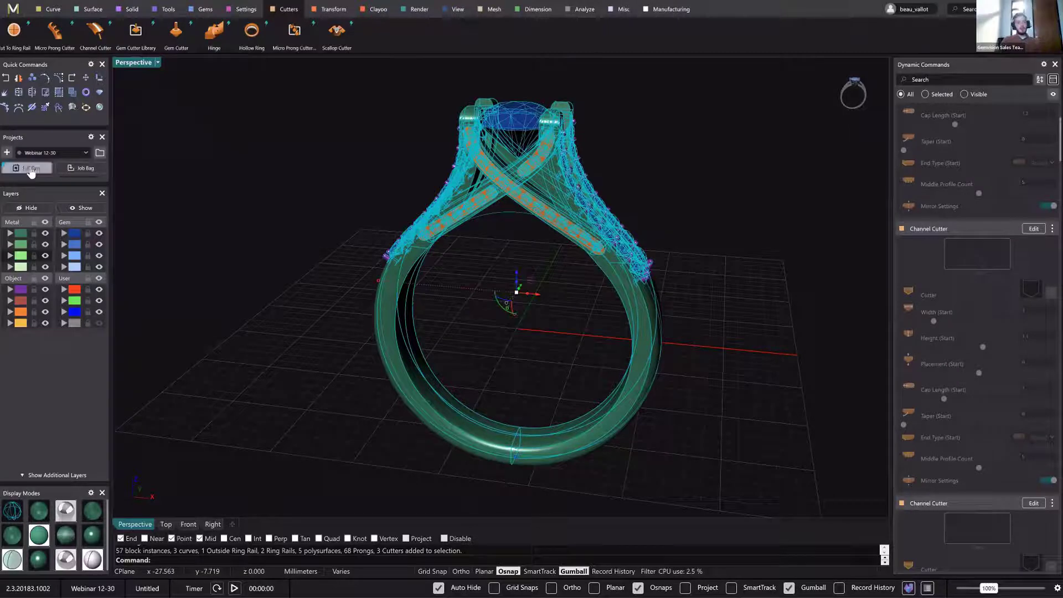
click(31, 169)
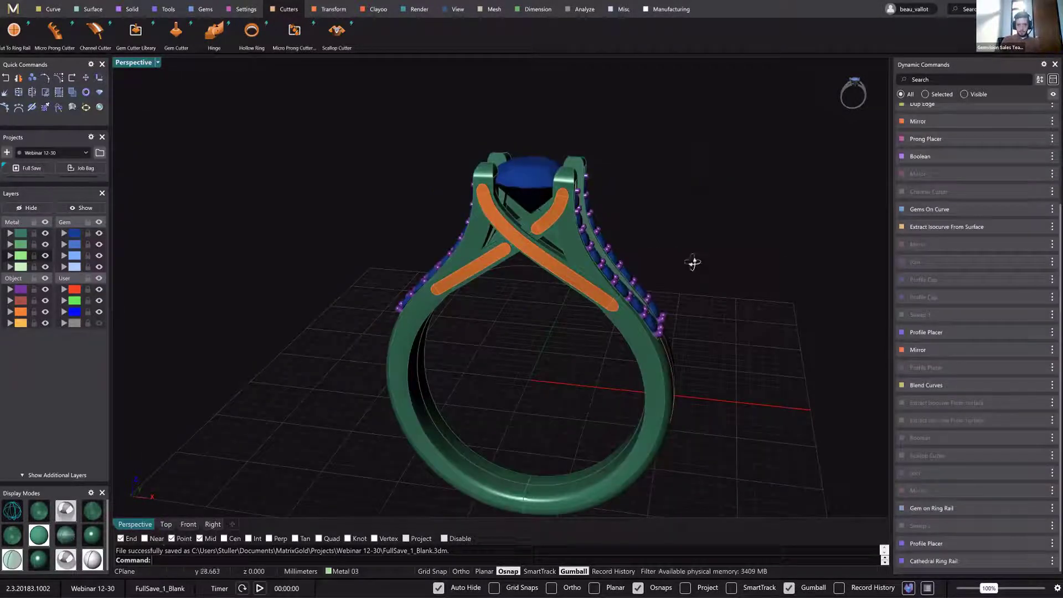
Hide the first metal layer so only the gems, prongs, curves and channel cutters are displayed.
right_drag(526, 228, 379, 426)
scroll(380, 422, up, 5)
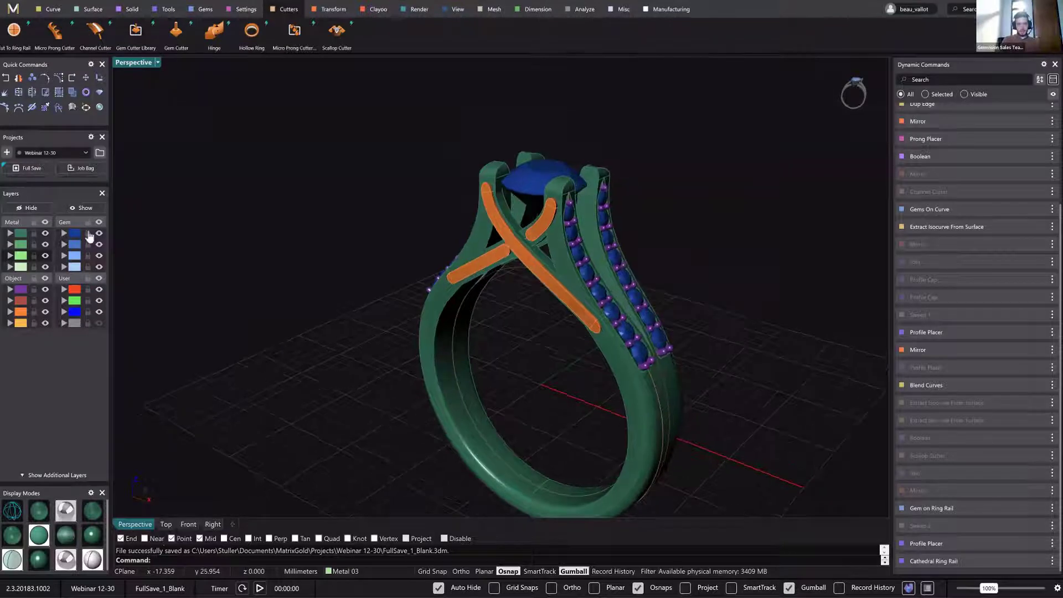
key(ctrl+1)
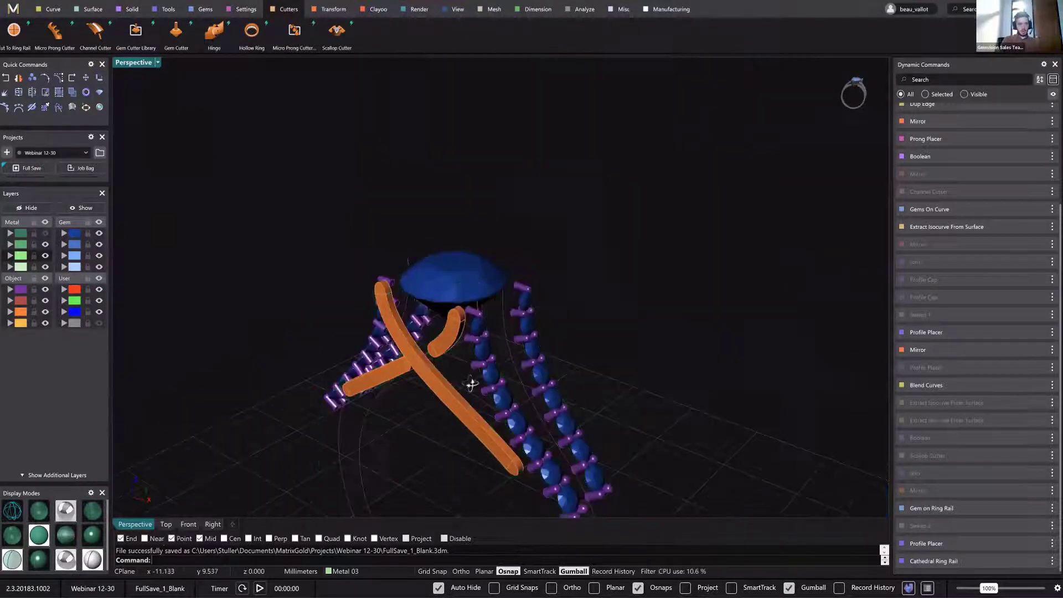
Select the three channel cutters together with their gem rows, leaving the guide curve out of the selection.
right_drag(469, 381, 455, 313)
scroll(420, 322, up, 4)
scroll(420, 322, up, 3)
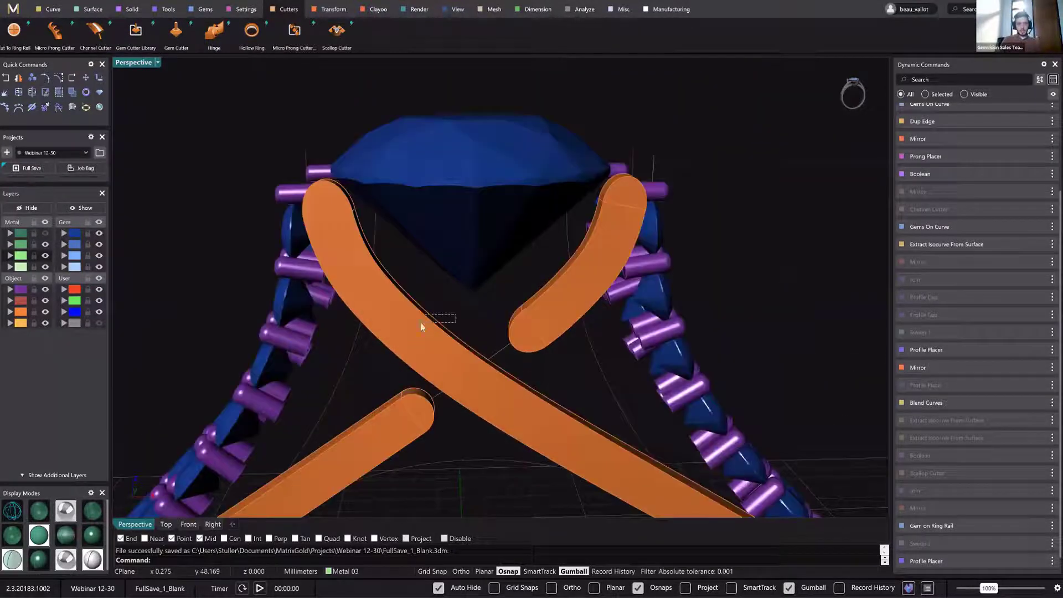
click(581, 381)
shift+click(545, 326)
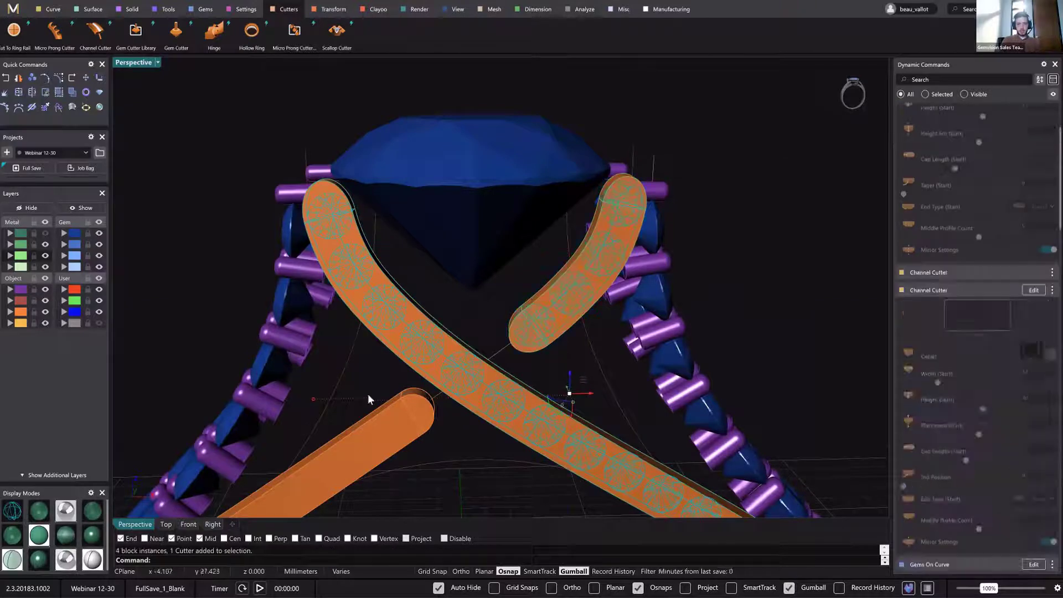
drag(367, 369, 341, 451)
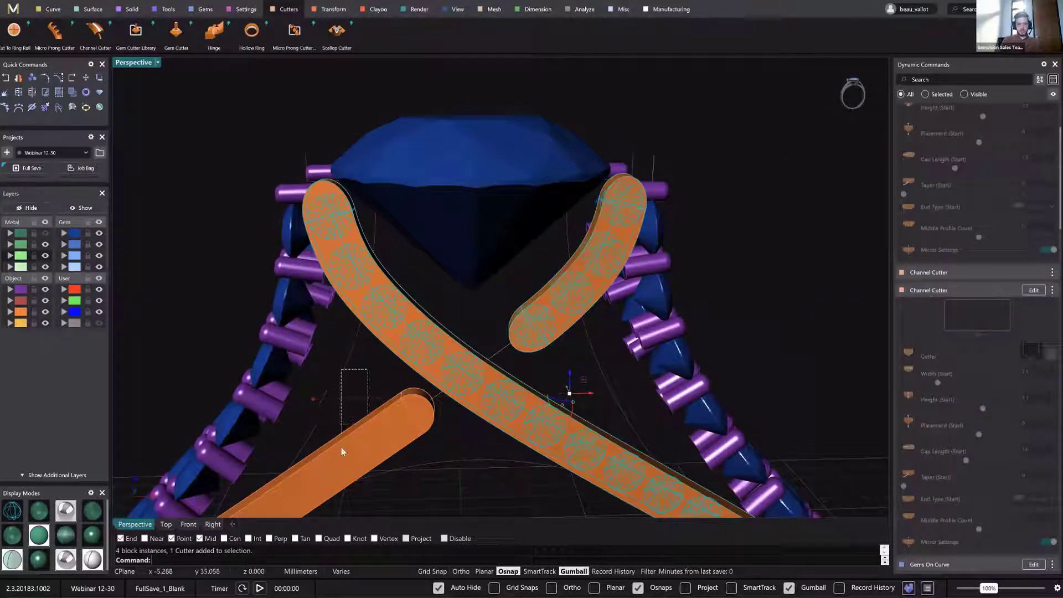
ctrl+click(341, 378)
scroll(391, 397, down, 2)
right_drag(406, 322, 422, 281)
scroll(408, 315, down, 3)
right_drag(147, 356, 125, 437)
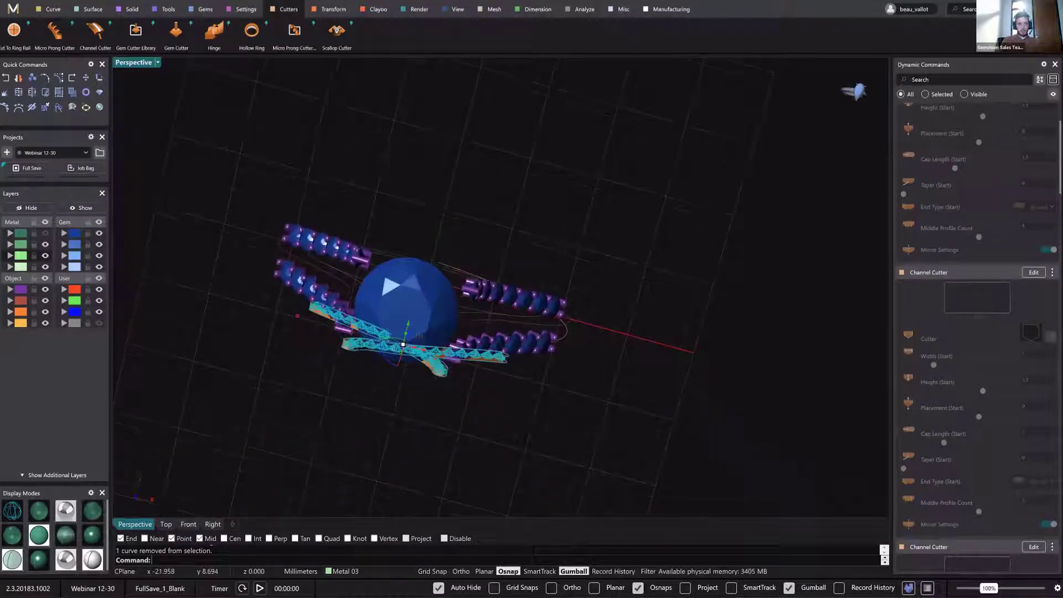
Mirror the selected cutters and gem rows to the opposite gallery side with both X Mirror and Y Mirror on.
click(332, 10)
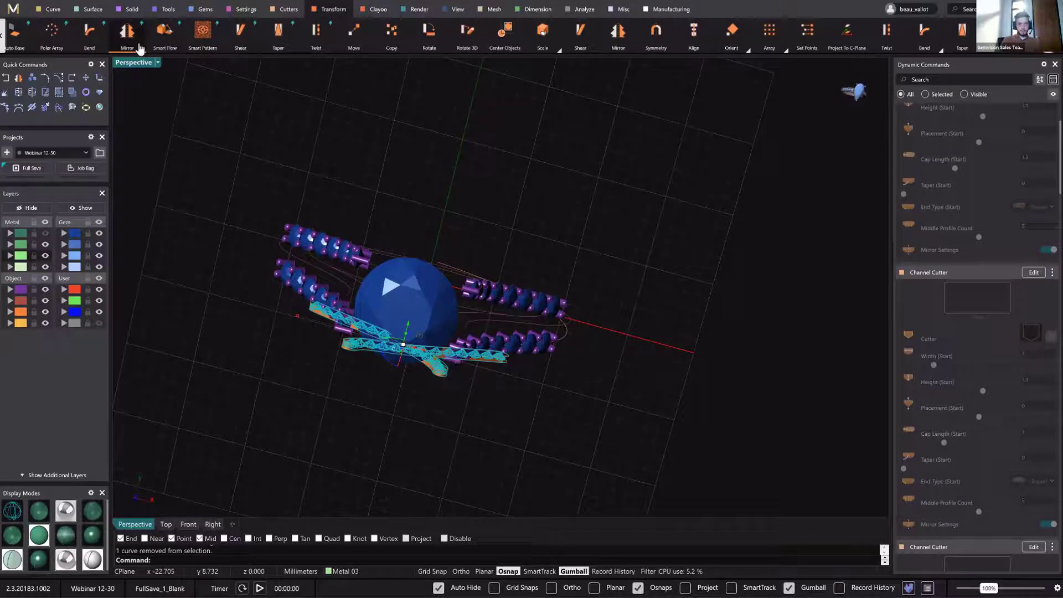
click(128, 32)
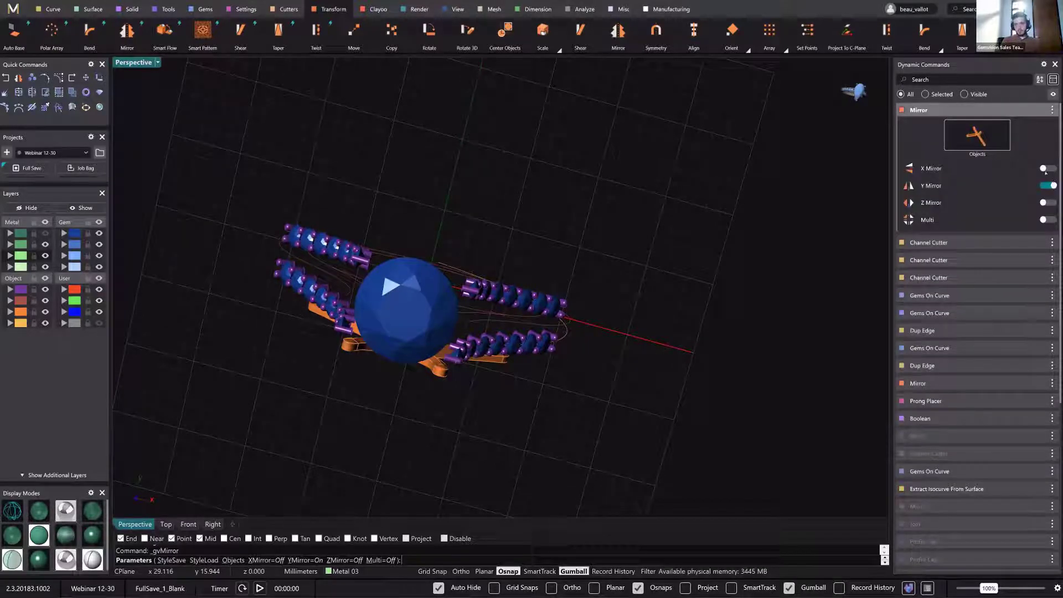
click(1044, 169)
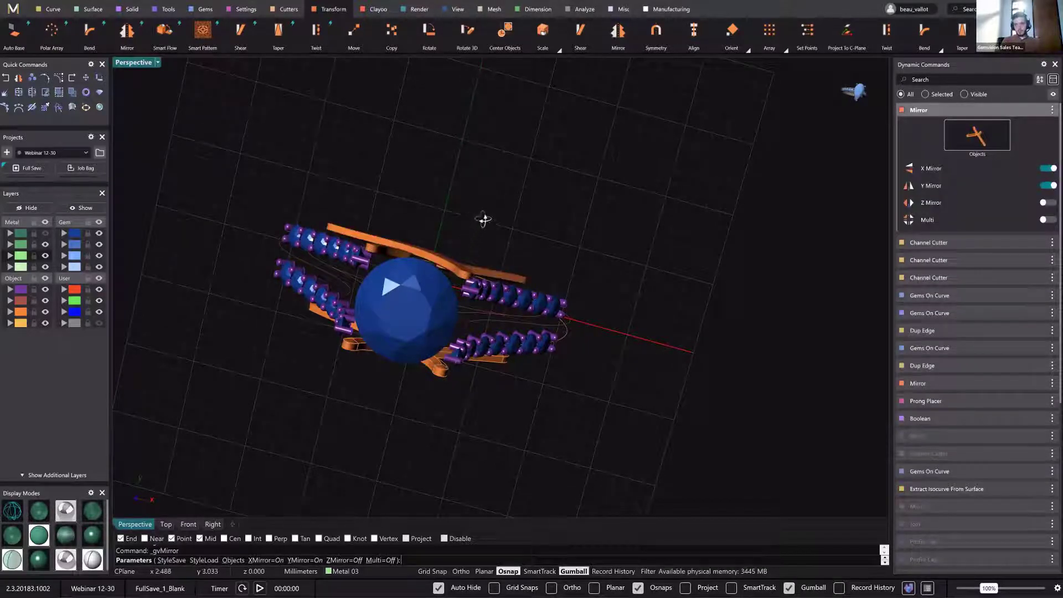
right_drag(484, 221, 509, 215)
right_click(509, 214)
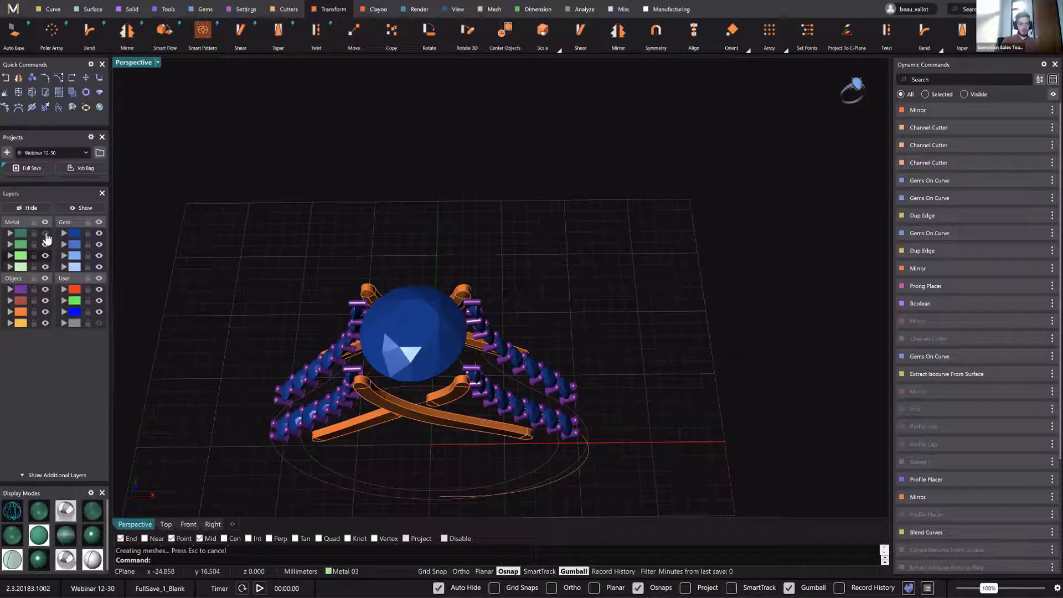
right_drag(213, 238, 225, 199)
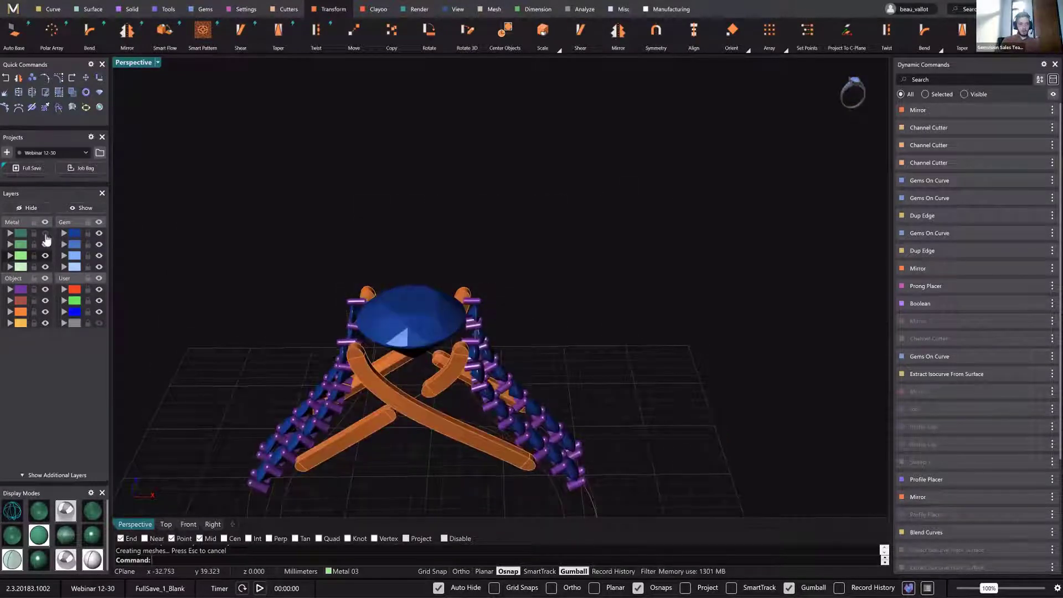
Subtract the six channel cutters on both gallery sides from the ring metal with a Boolean Difference.
right_drag(340, 150, 414, 322)
scroll(413, 318, up, 10)
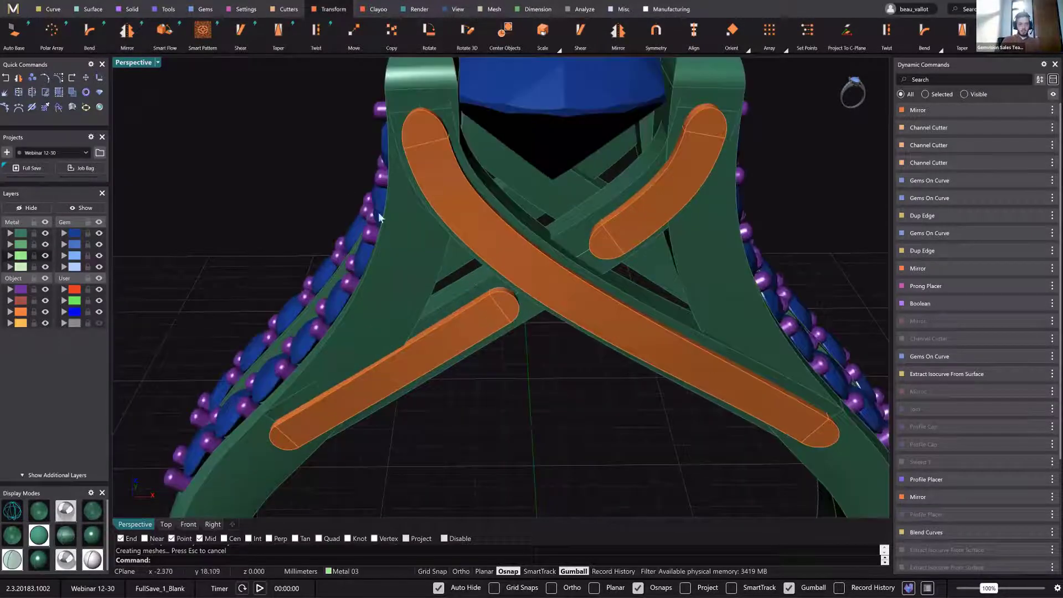
click(128, 9)
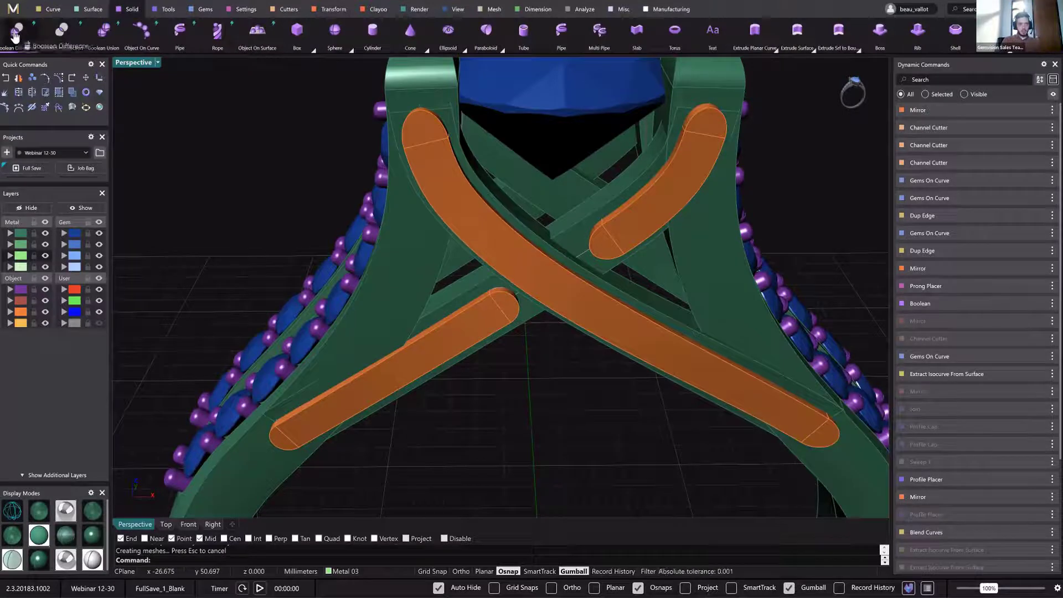
click(16, 31)
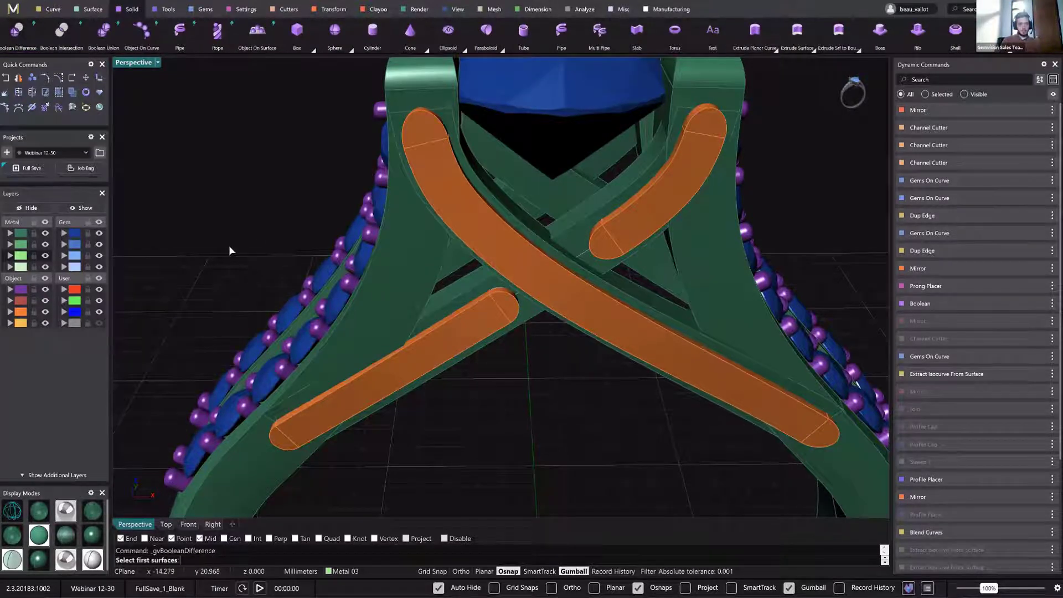
right_drag(280, 249, 11, 288)
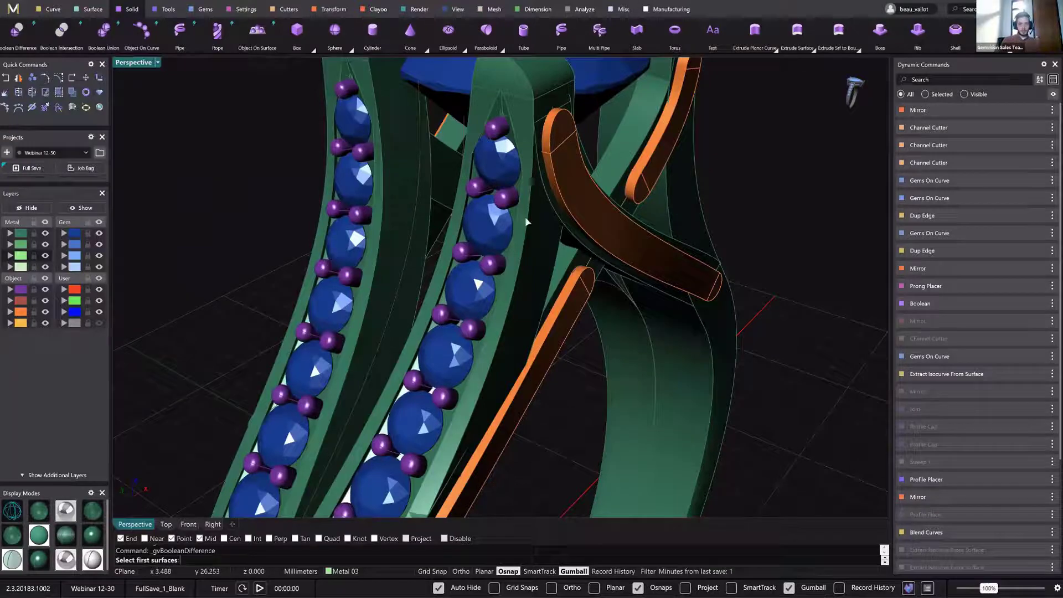
key(ctrl+alt+w)
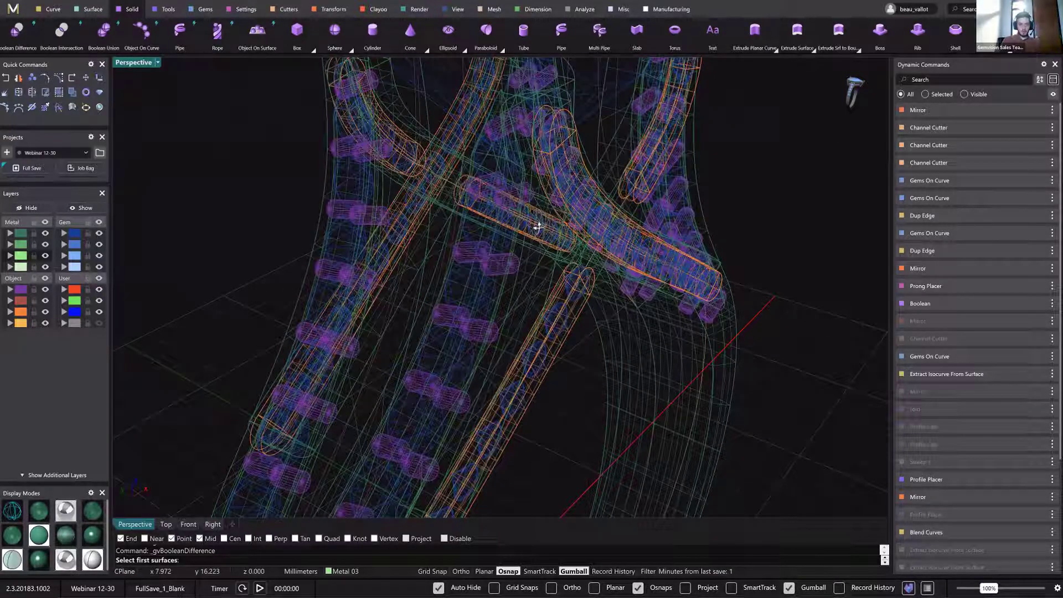
scroll(487, 252, up, 2)
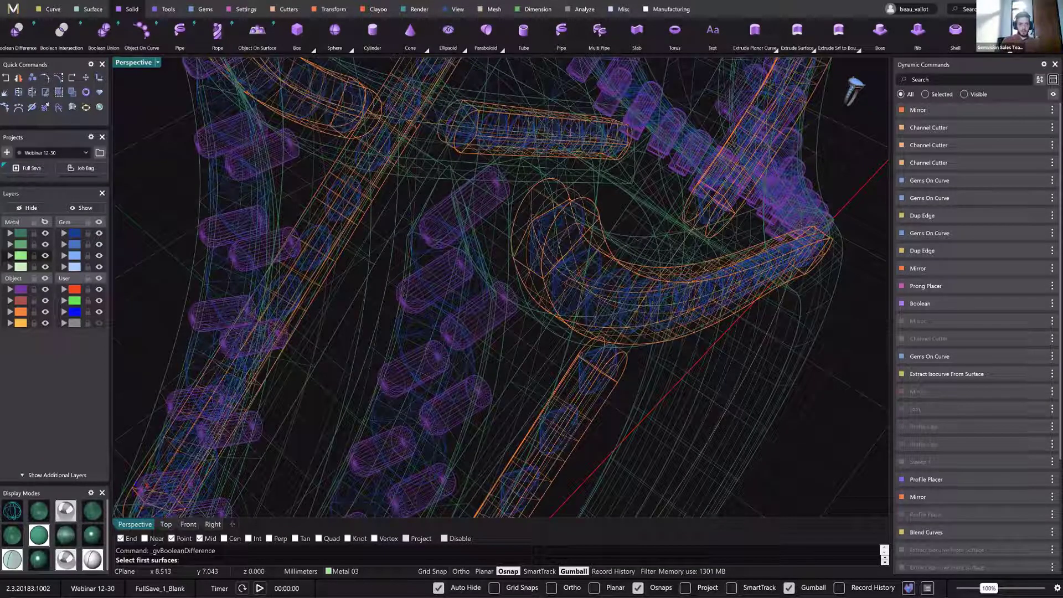
right_drag(354, 180, 144, 221)
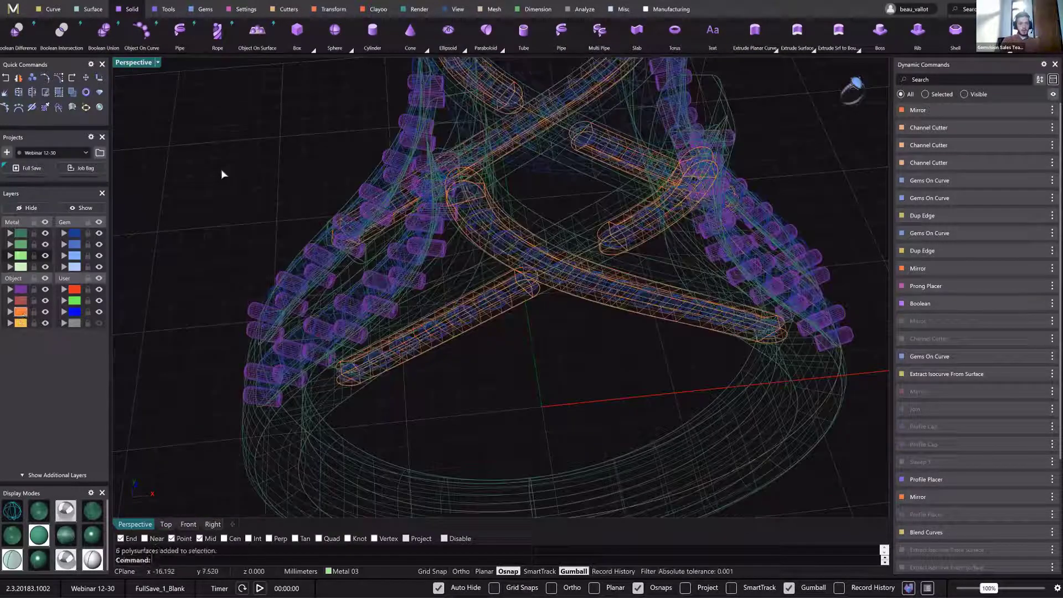
key(Return)
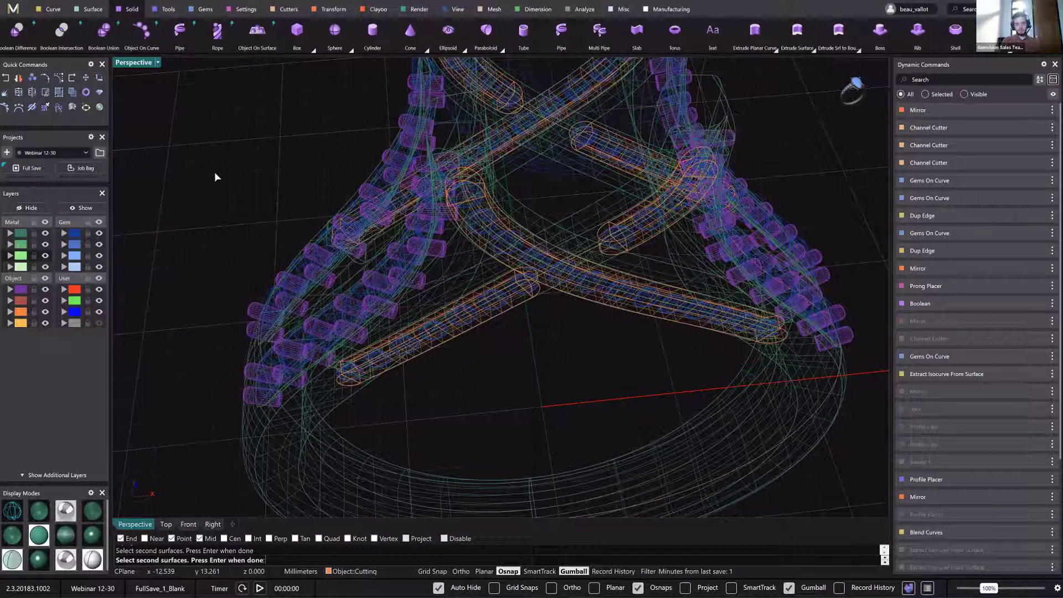
key(Return)
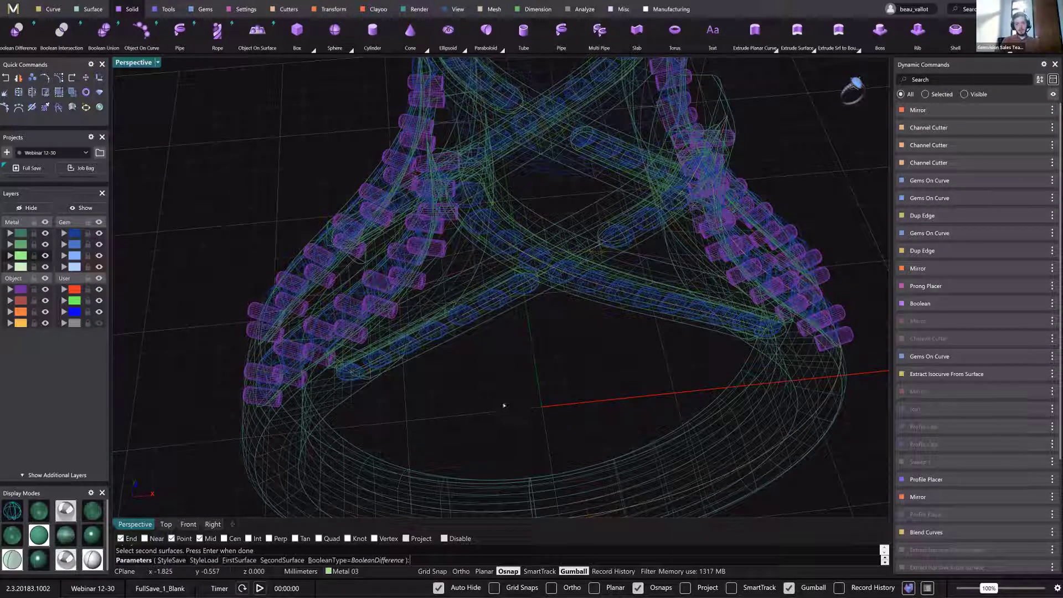
right_drag(303, 482, 303, 492)
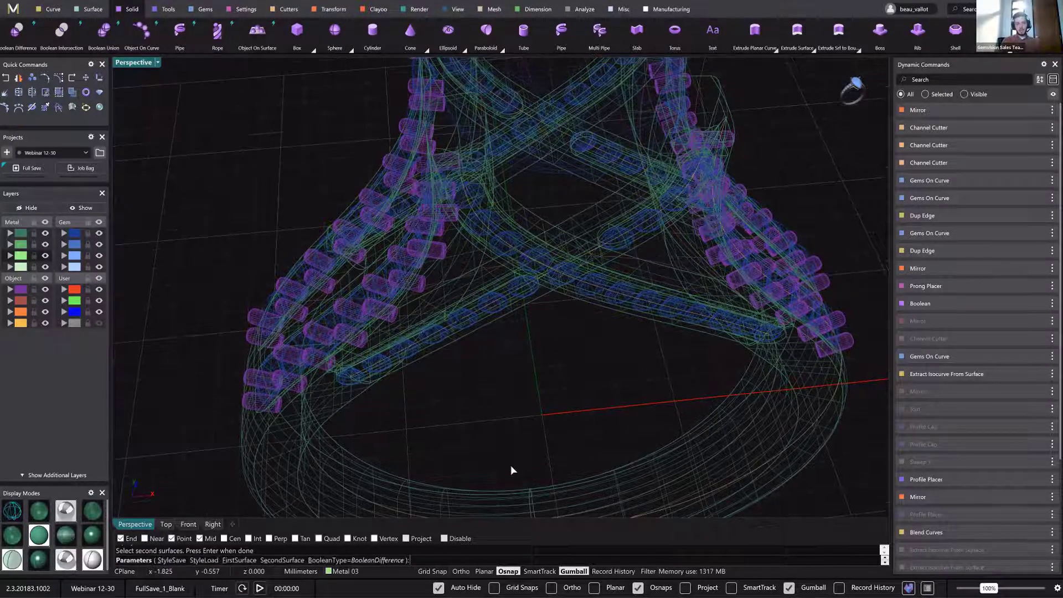
right_drag(512, 469, 355, 434)
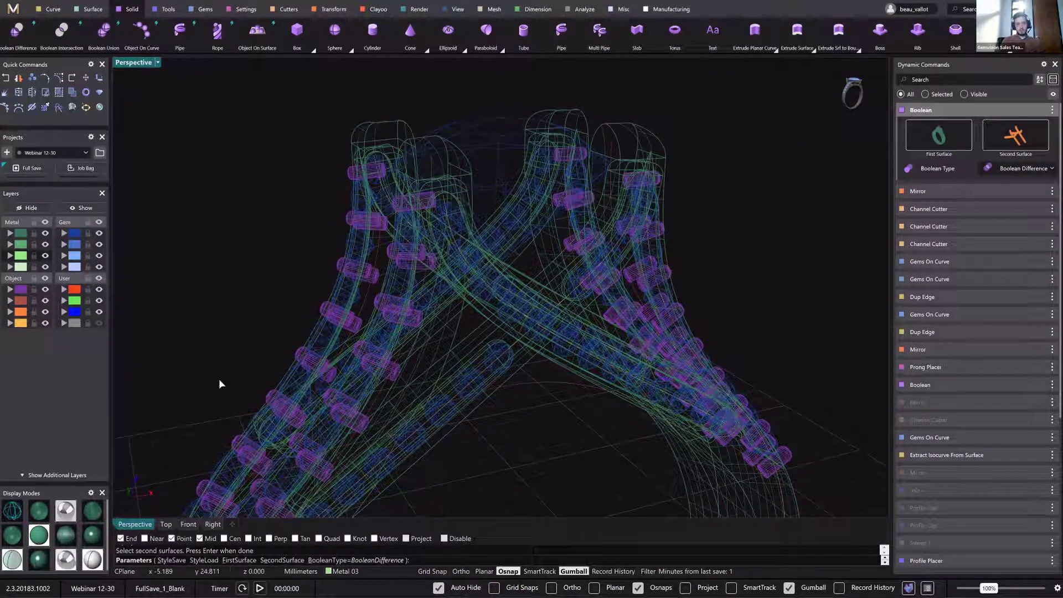
click(57, 561)
click(45, 563)
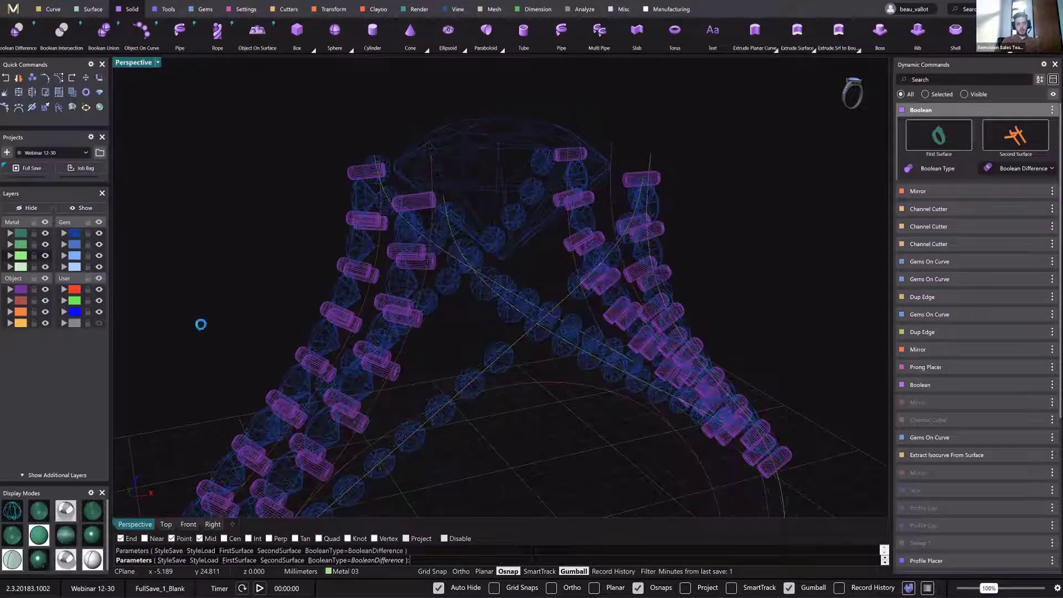
Select the long crossing arm's gem row, without the metal, and place prongs along it with Prong Placer.
right_drag(248, 283, 523, 340)
scroll(314, 266, down, 4)
scroll(522, 344, up, 10)
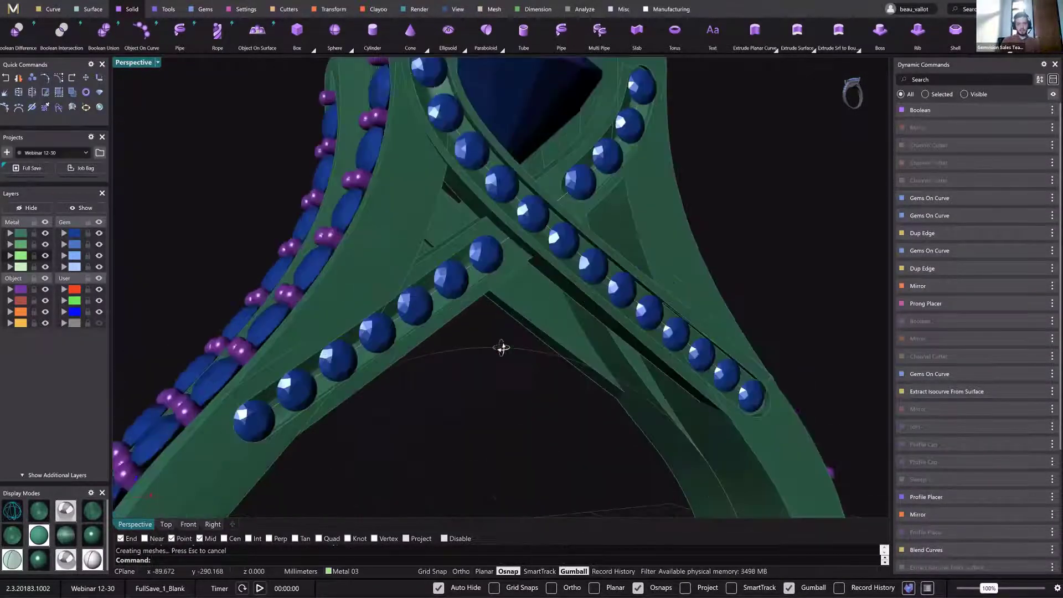
scroll(560, 211, down, 5)
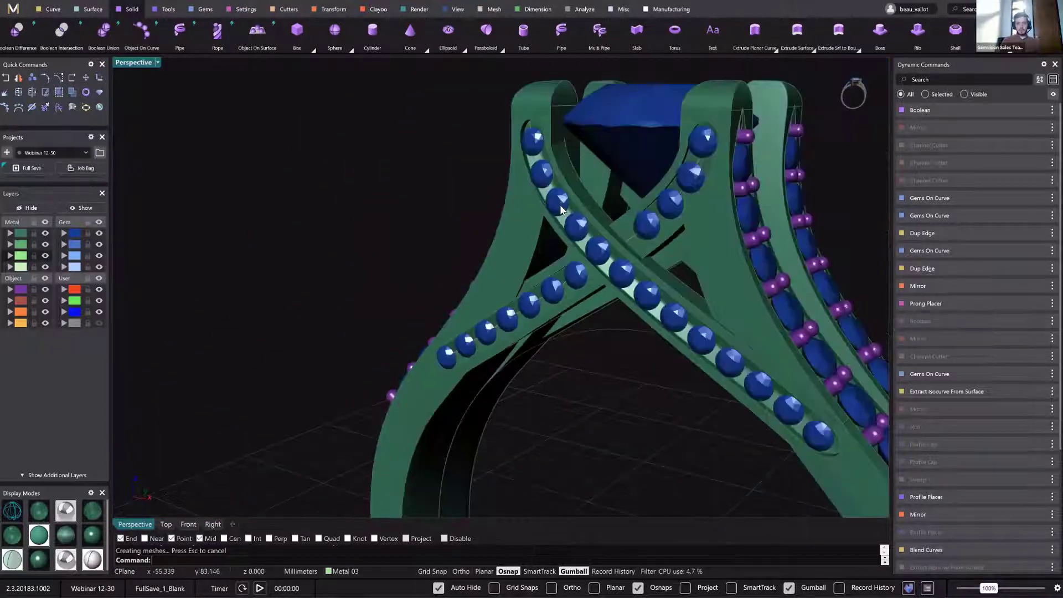
click(561, 206)
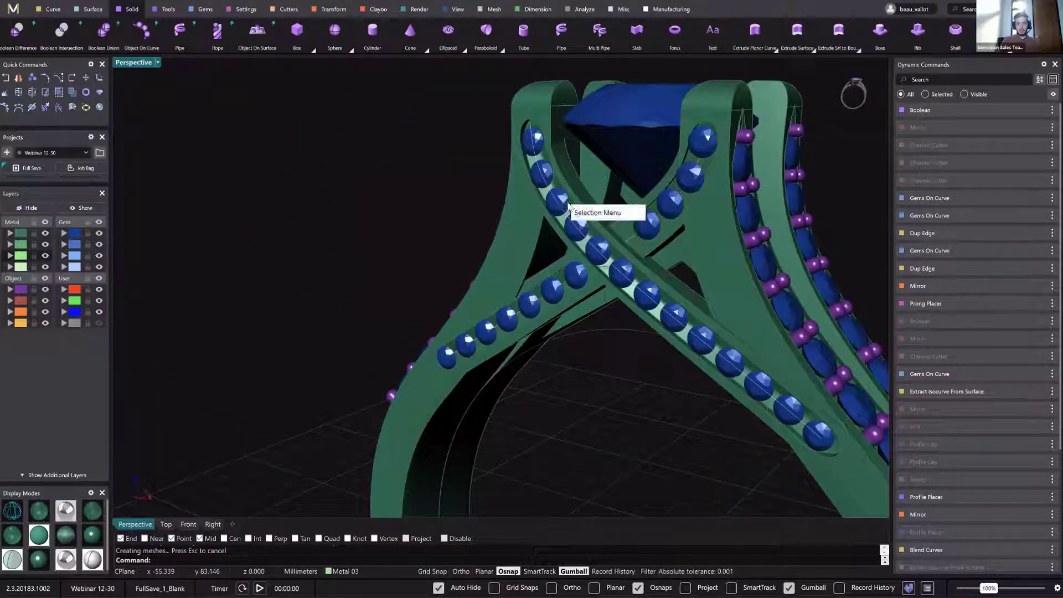
click(570, 208)
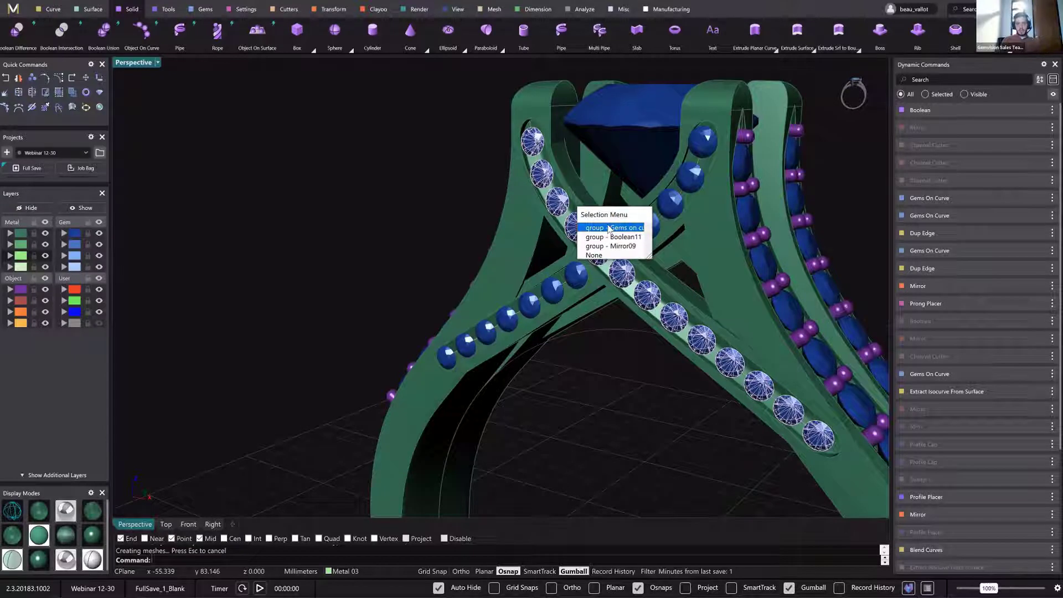
click(609, 227)
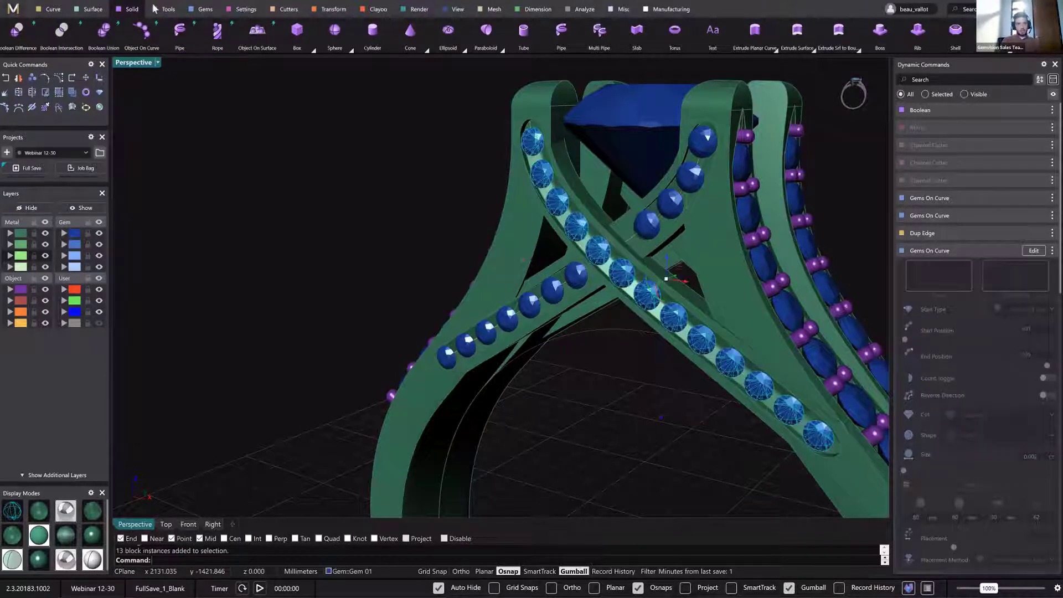
click(243, 9)
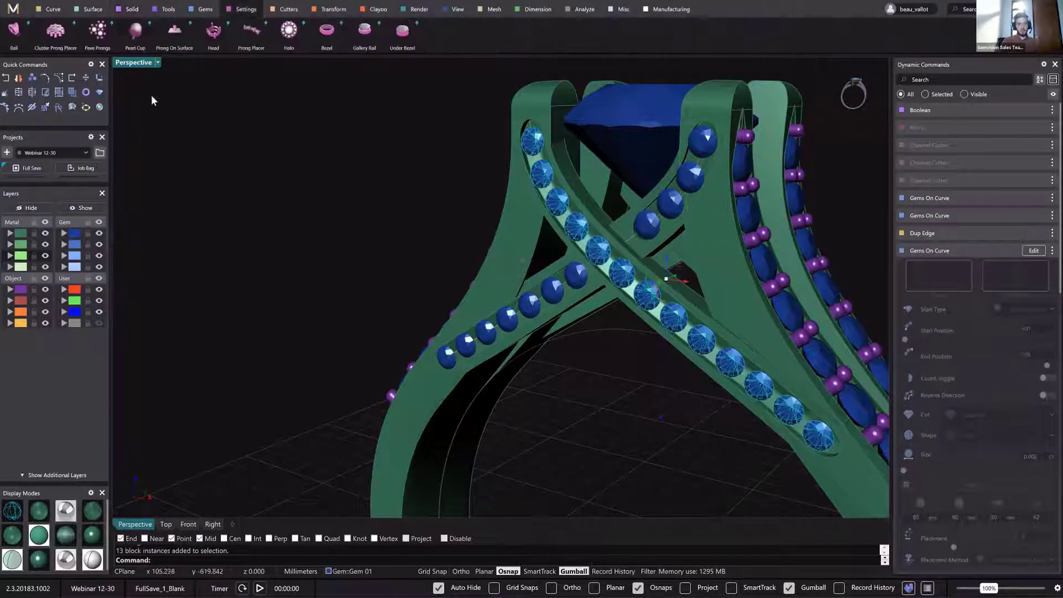
click(213, 32)
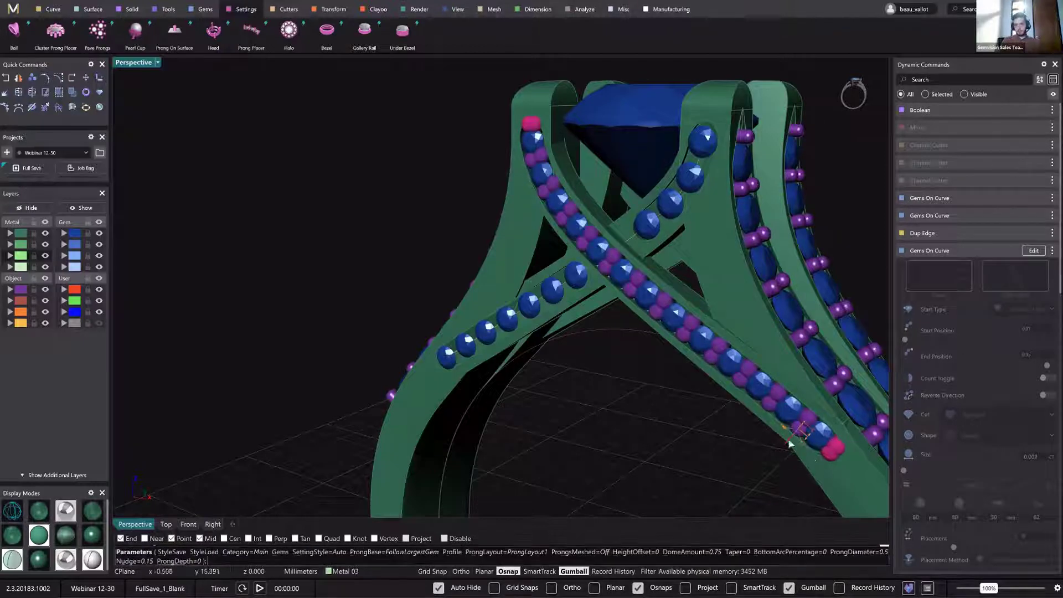
Set the gallery arm prongs to a diameter of 0.36 and a nudge of 0.09, and accept them.
scroll(790, 447, up, 8)
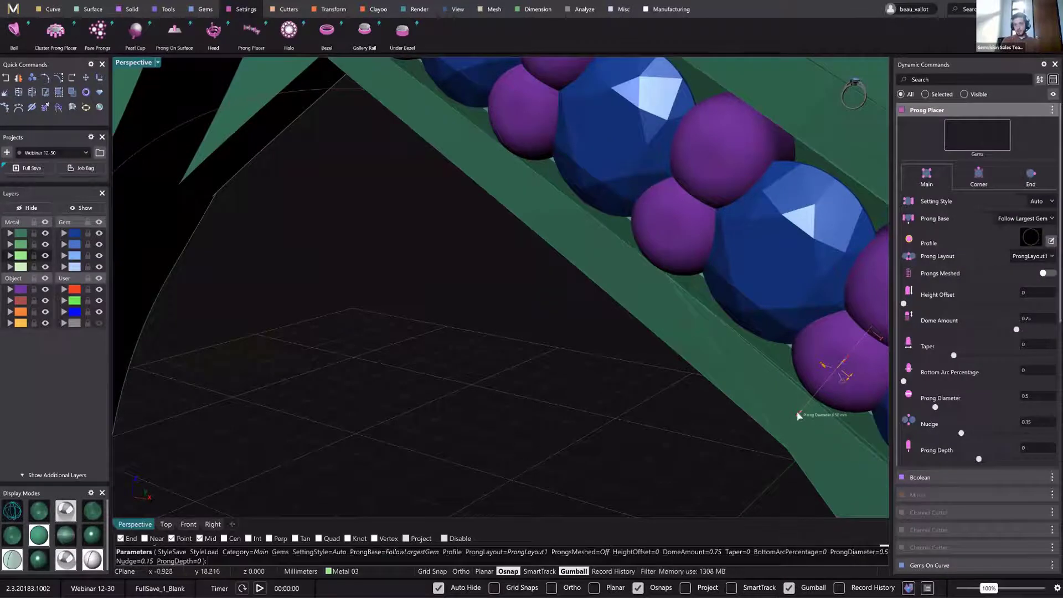
mouse_move(801, 412)
mouse_down()
mouse_move(812, 397)
mouse_move(796, 427)
mouse_up()
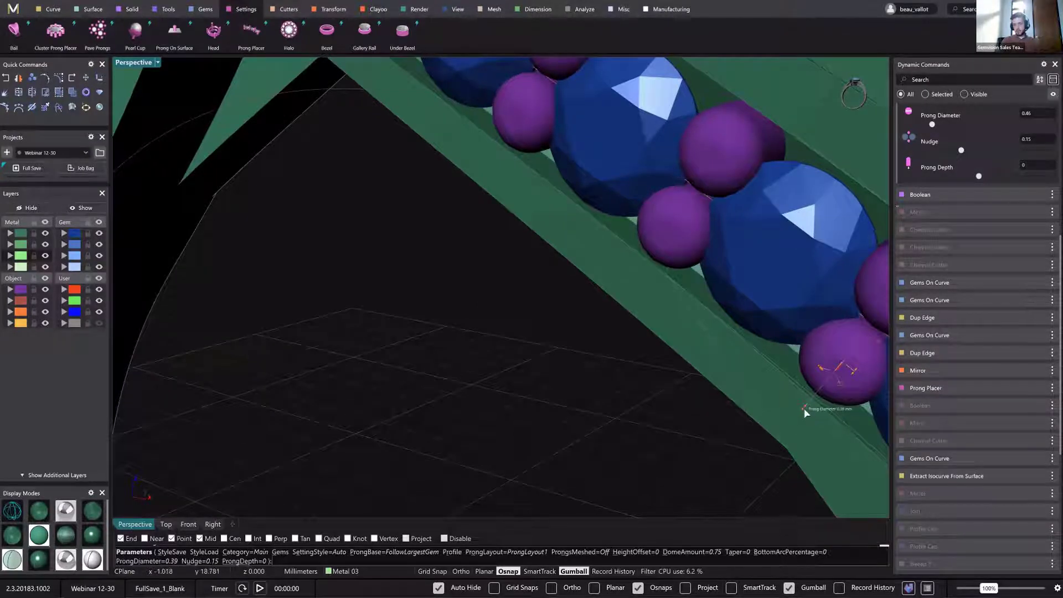
drag(807, 409, 808, 408)
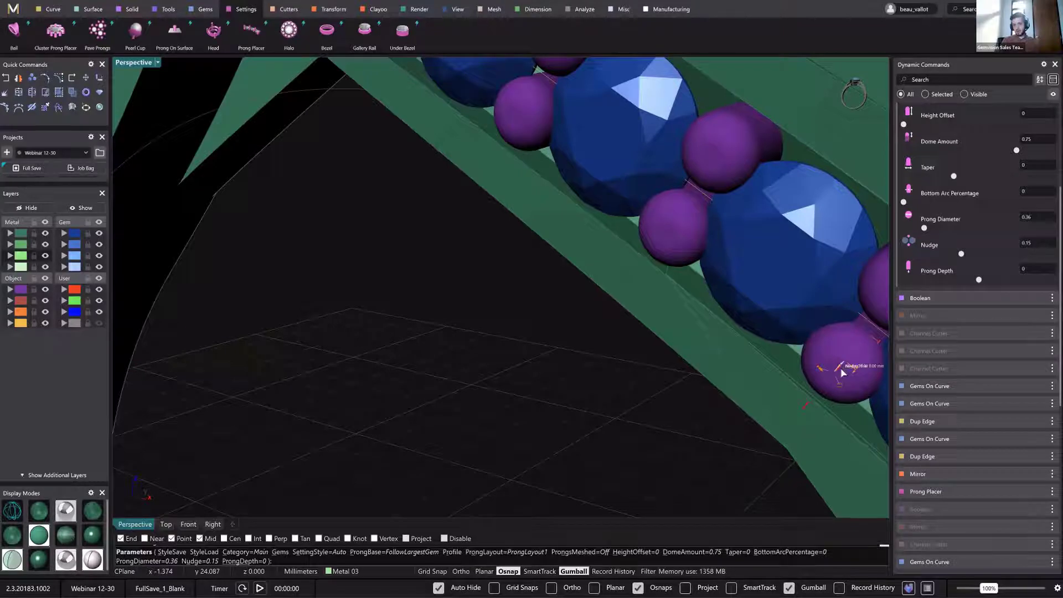
click(959, 255)
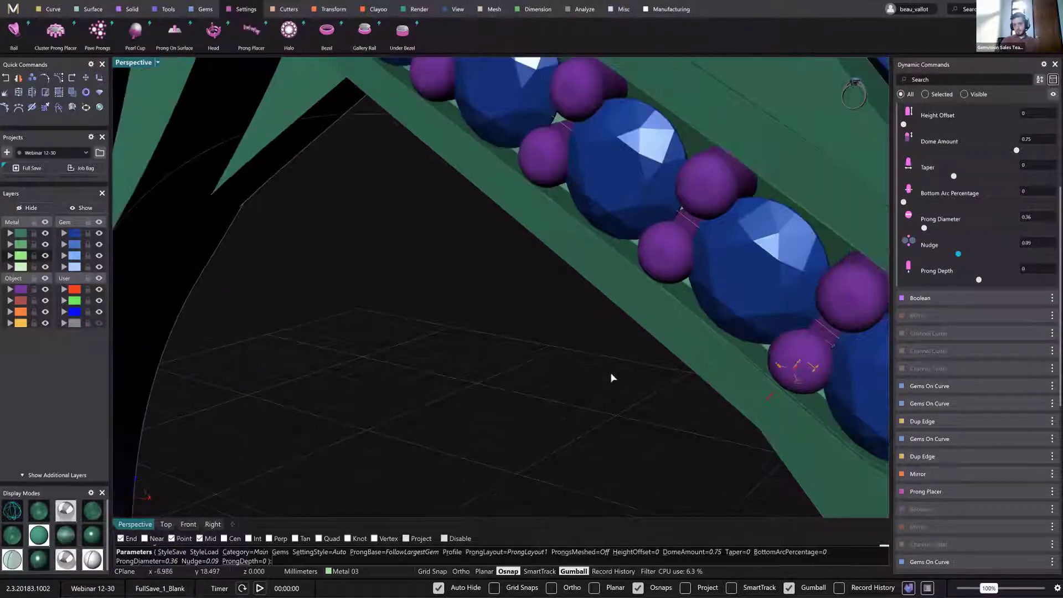
scroll(556, 371, down, 5)
key(Return)
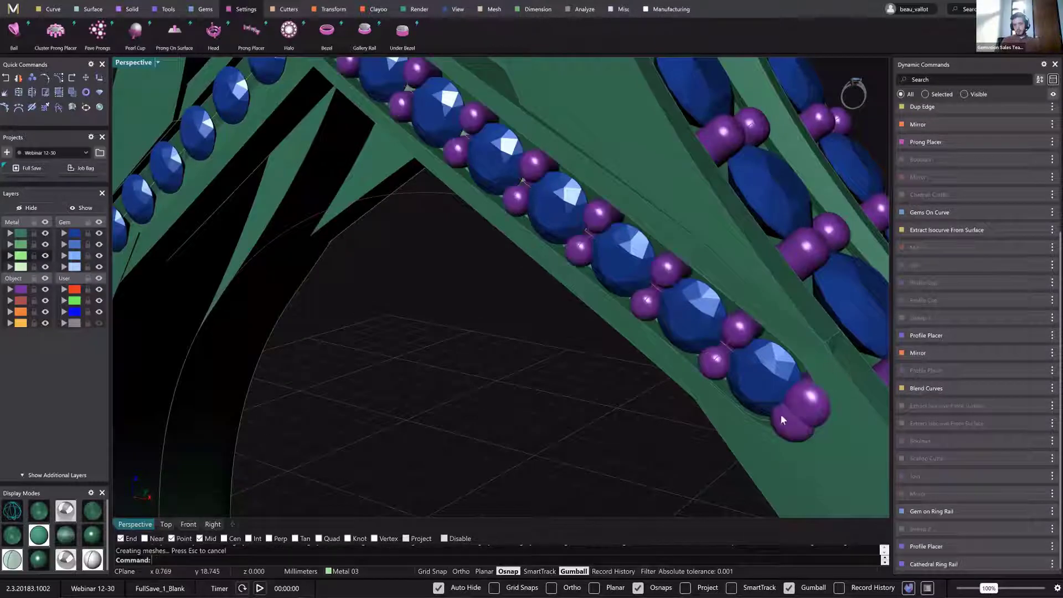
Reopen the gallery arm prongs for editing, enable End Prong Controls and set End Diameter to 0.32.
click(801, 426)
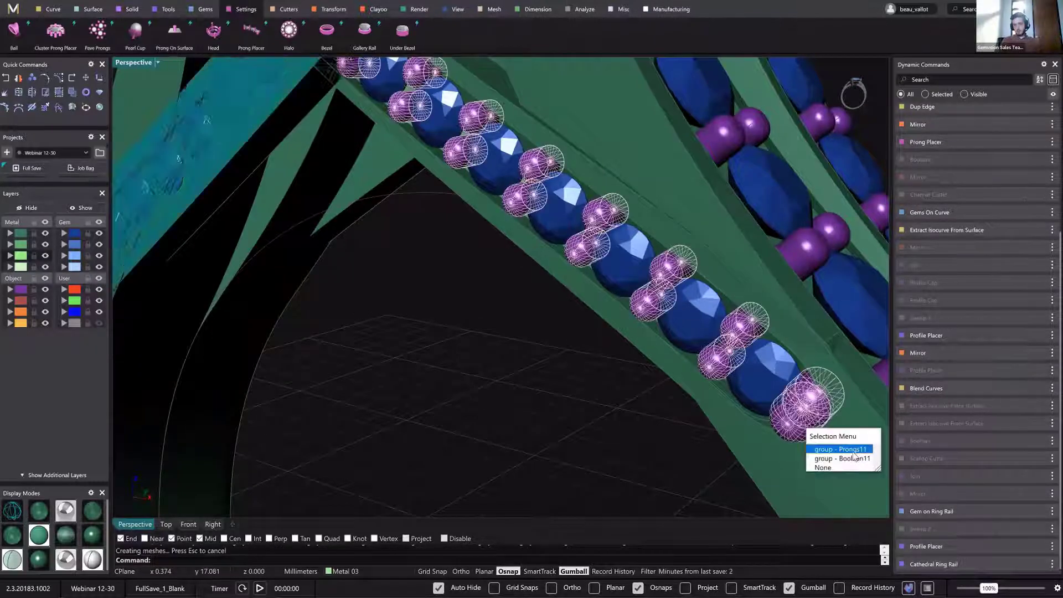
click(847, 449)
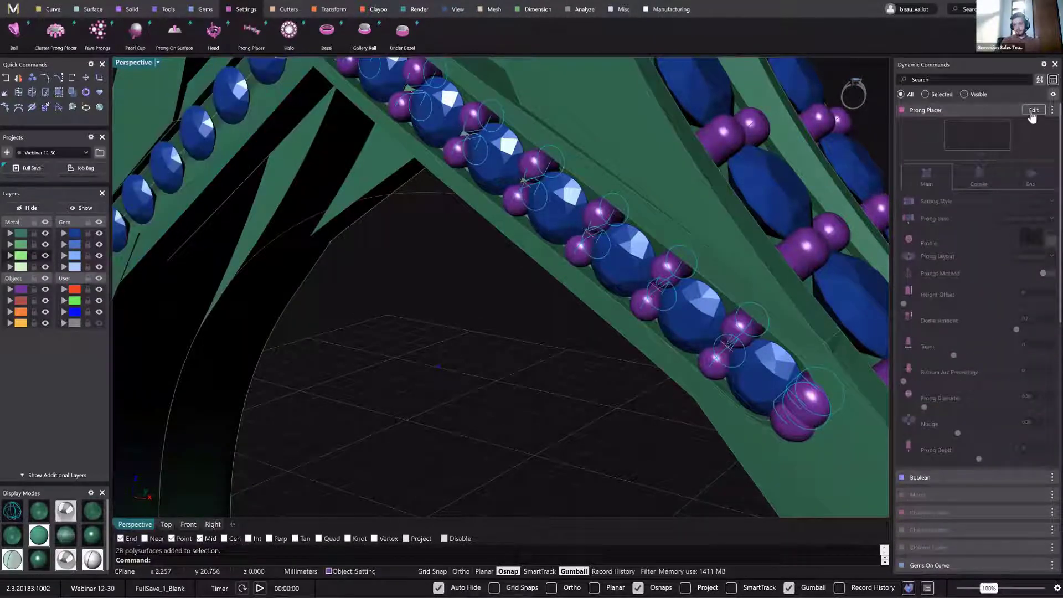
click(1033, 111)
click(1031, 178)
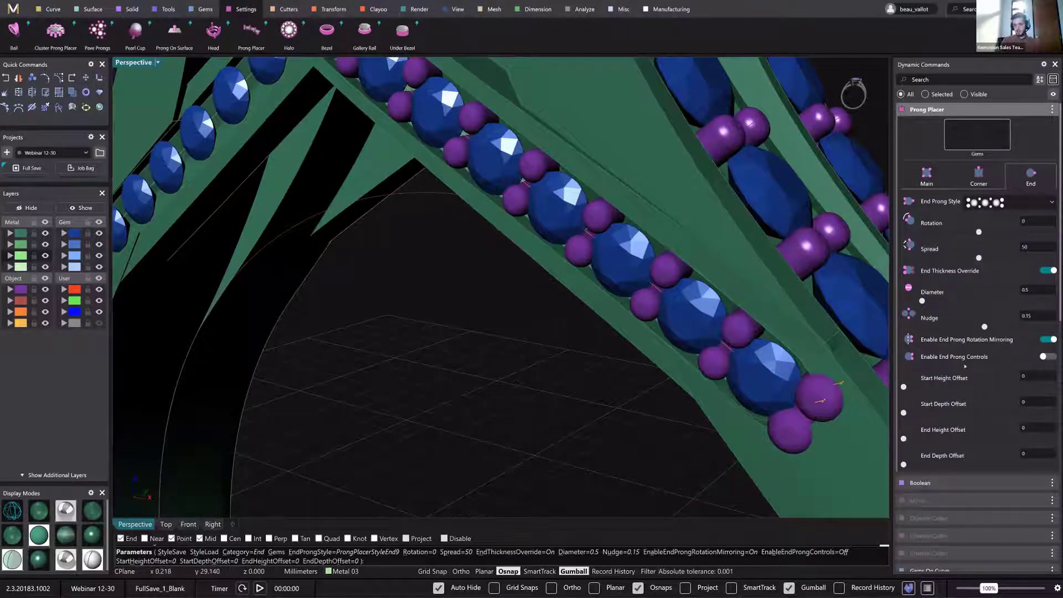
click(1044, 357)
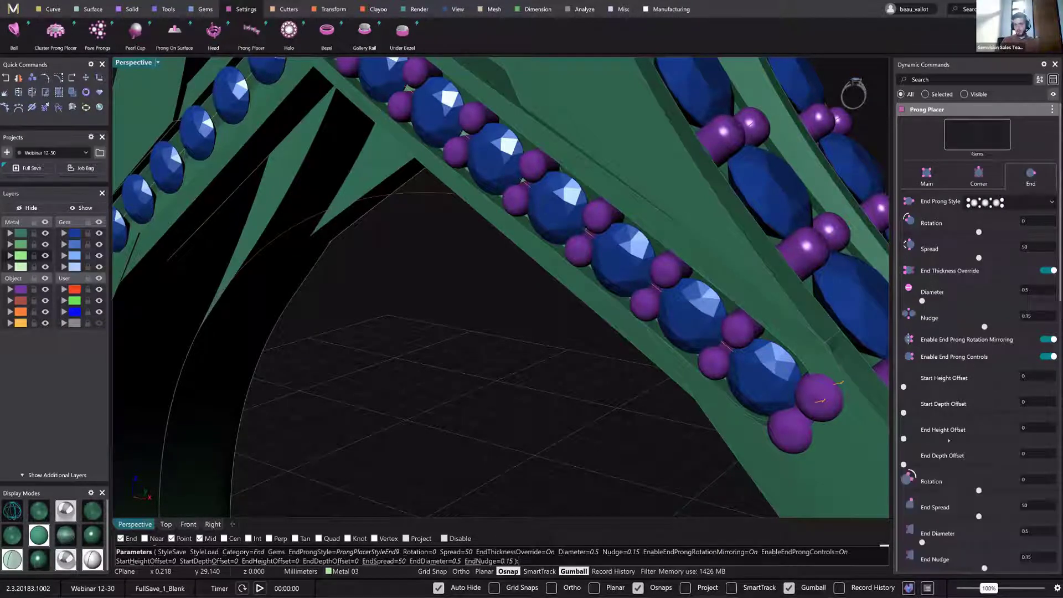
scroll(963, 523, down, 1)
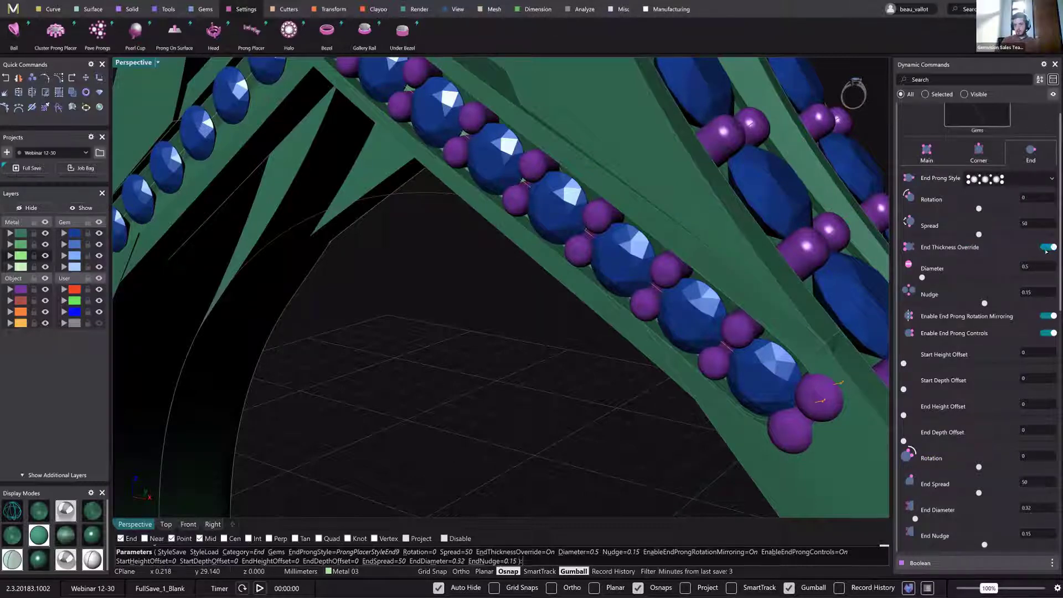
Turn off End Thickness Override for the gallery arm's end prongs and check both ends of the row.
scroll(569, 337, down, 8)
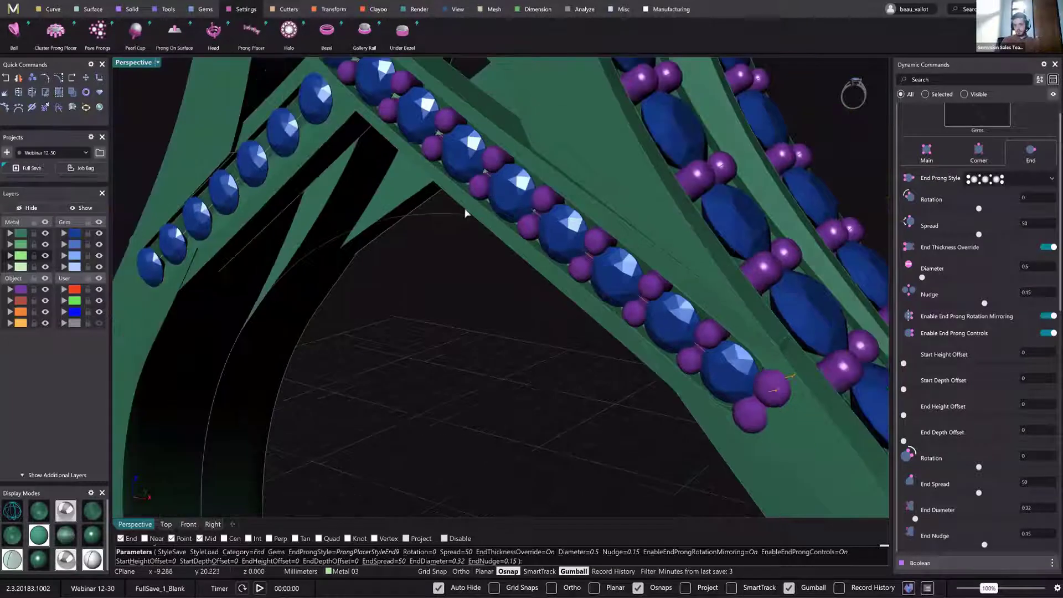
scroll(412, 115, up, 8)
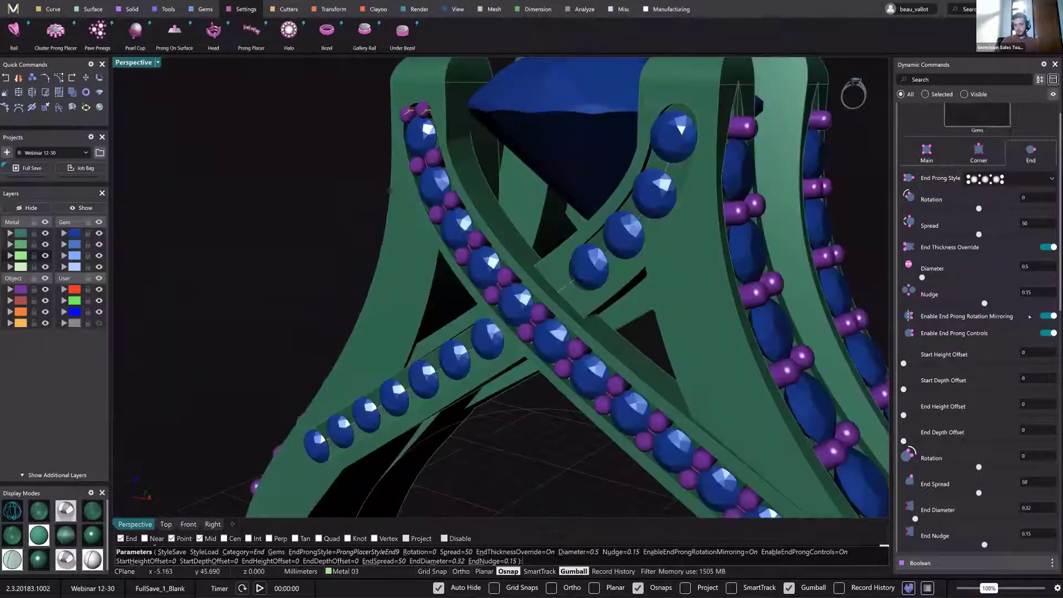
scroll(1008, 277, up, 1)
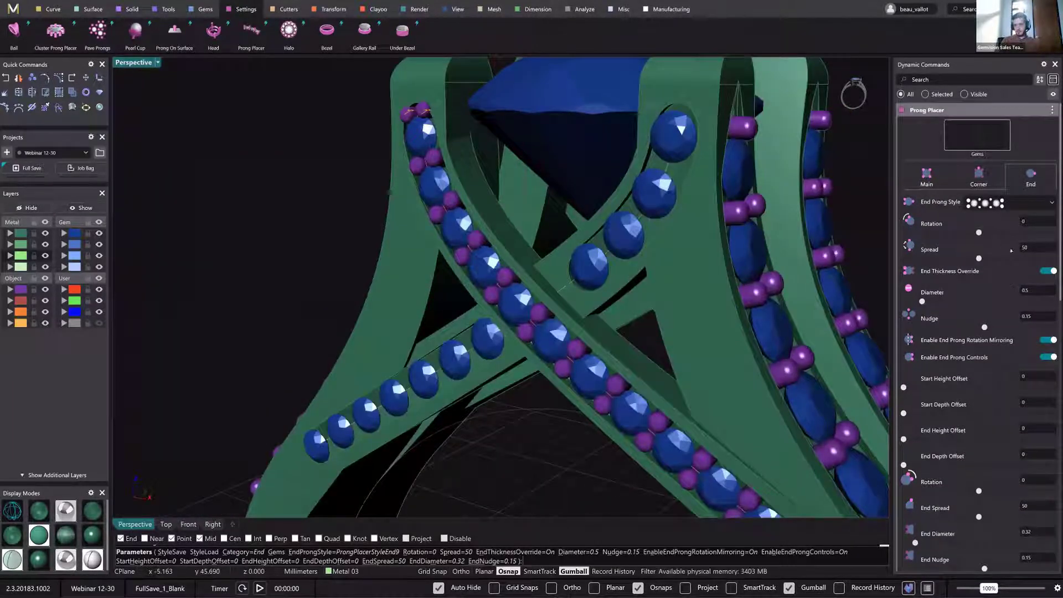
click(1047, 271)
scroll(778, 403, down, 4)
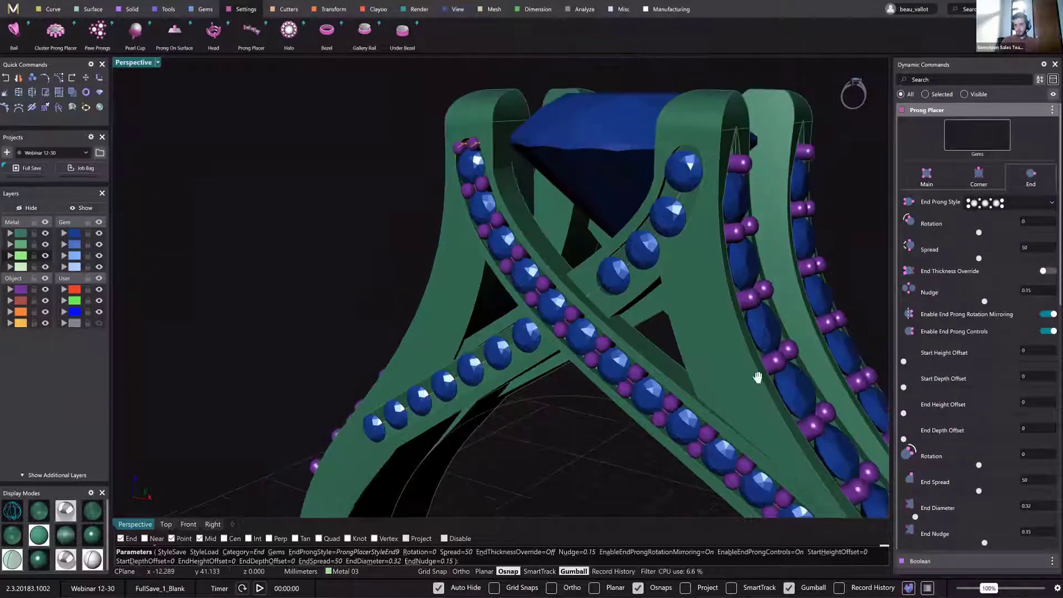
scroll(775, 411, up, 4)
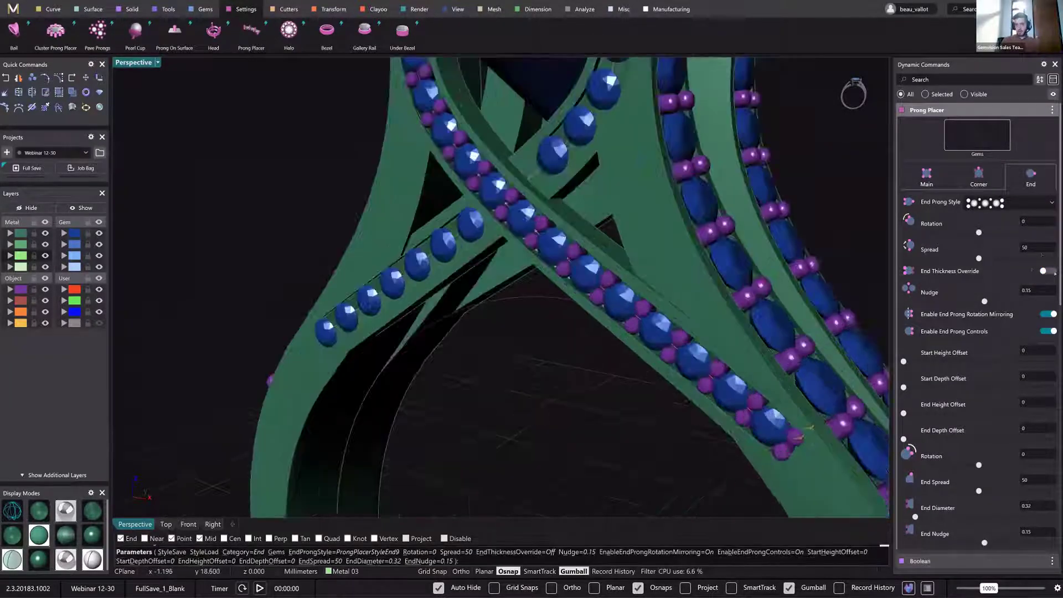
right_drag(774, 411, 1031, 280)
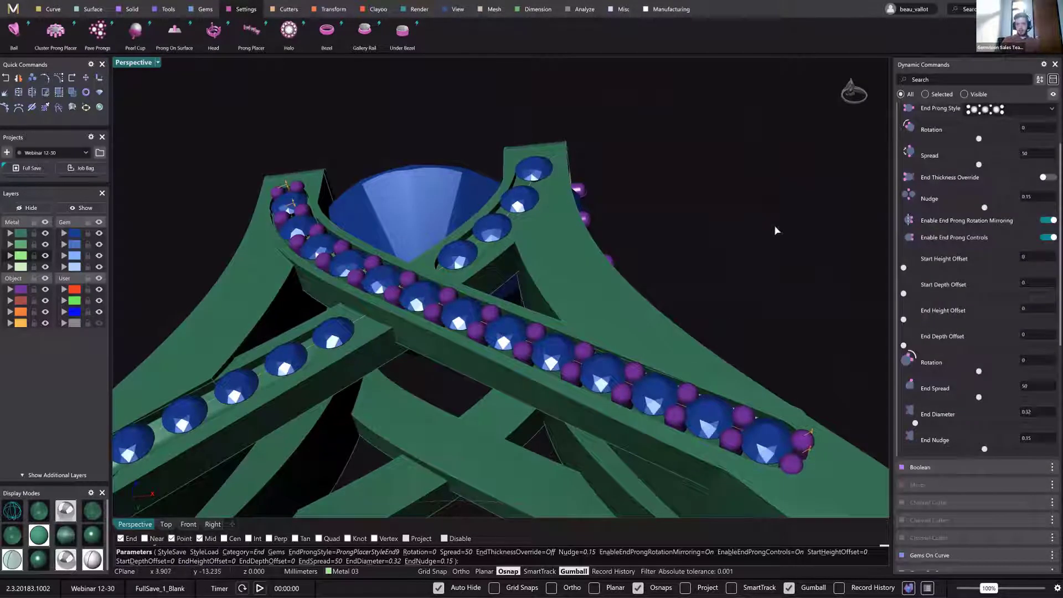
Accept the long arm's prongs, then select the short upper crossing arm's gem row and start Prong Placer on it.
key(Return)
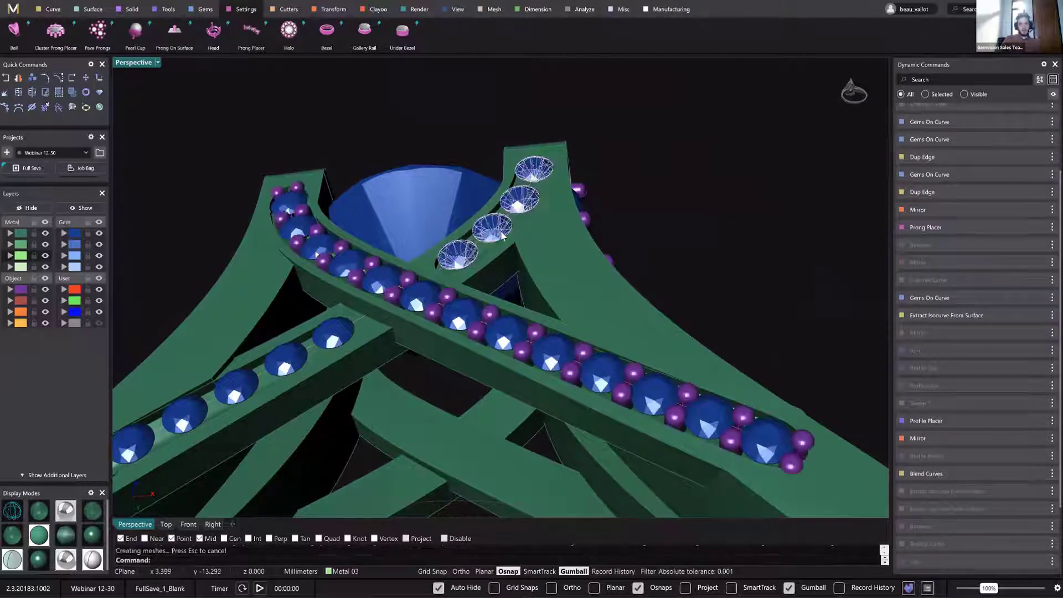
click(500, 231)
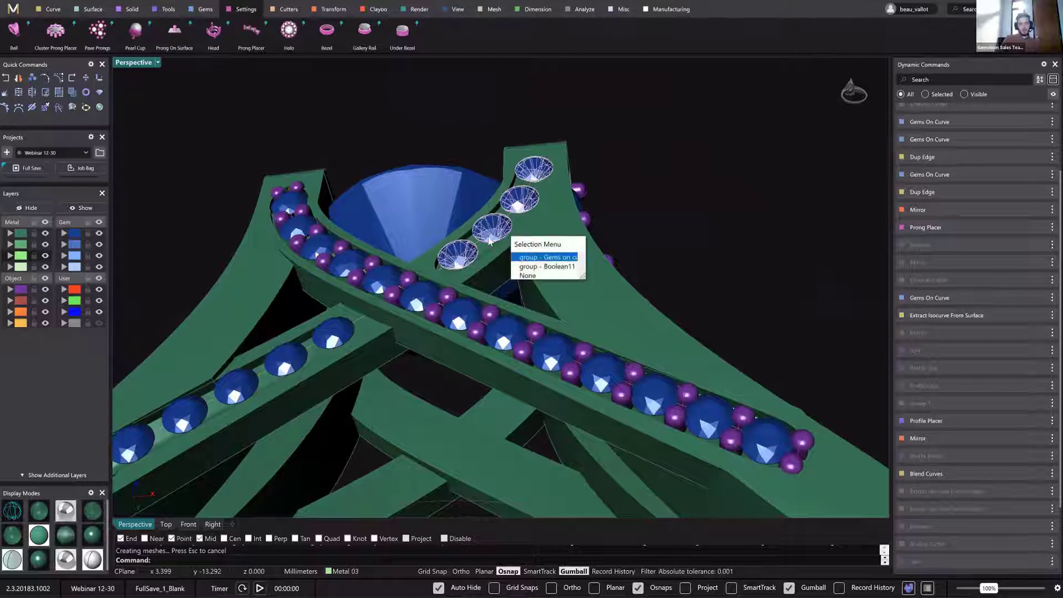
click(261, 110)
shift+right_drag(437, 235, 620, 365)
scroll(626, 285, down, 4)
click(252, 34)
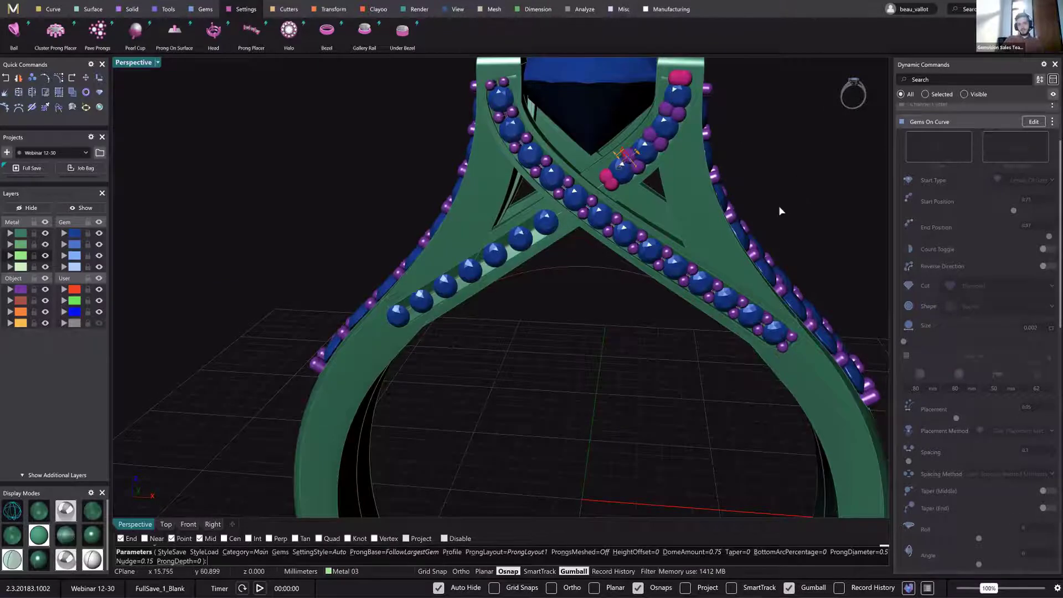
Set the short upper row's prongs to a diameter of 0.38 and a nudge of 0.07.
shift+right_drag(621, 183, 600, 216)
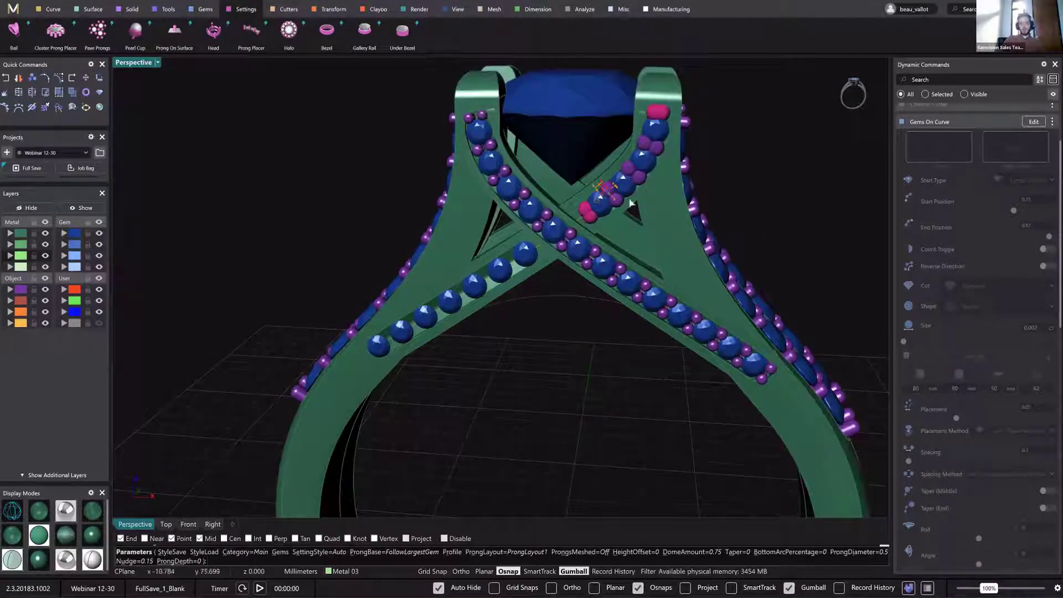
scroll(645, 136, up, 3)
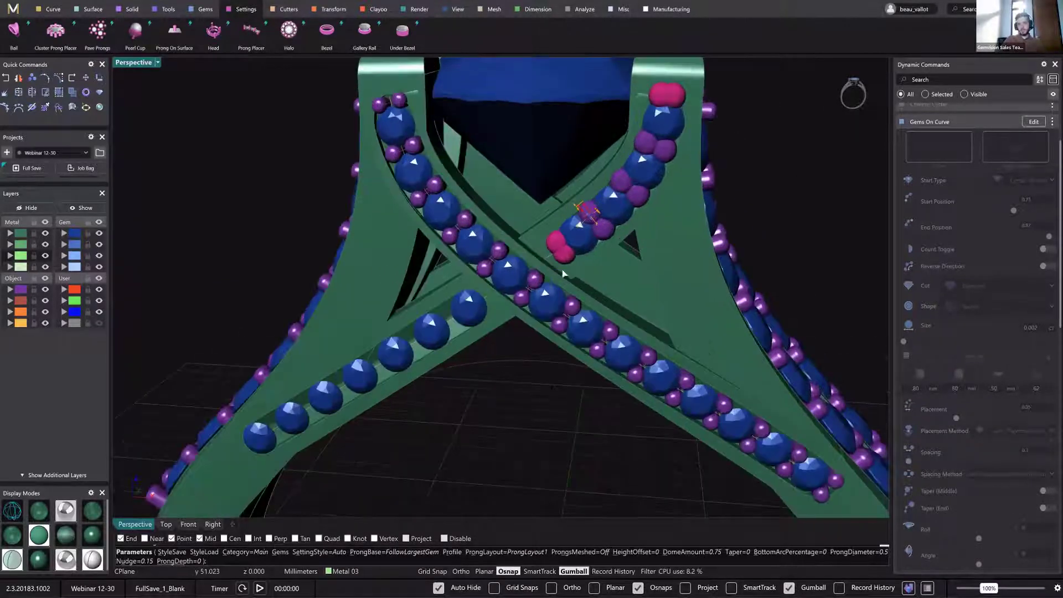
scroll(575, 215, up, 5)
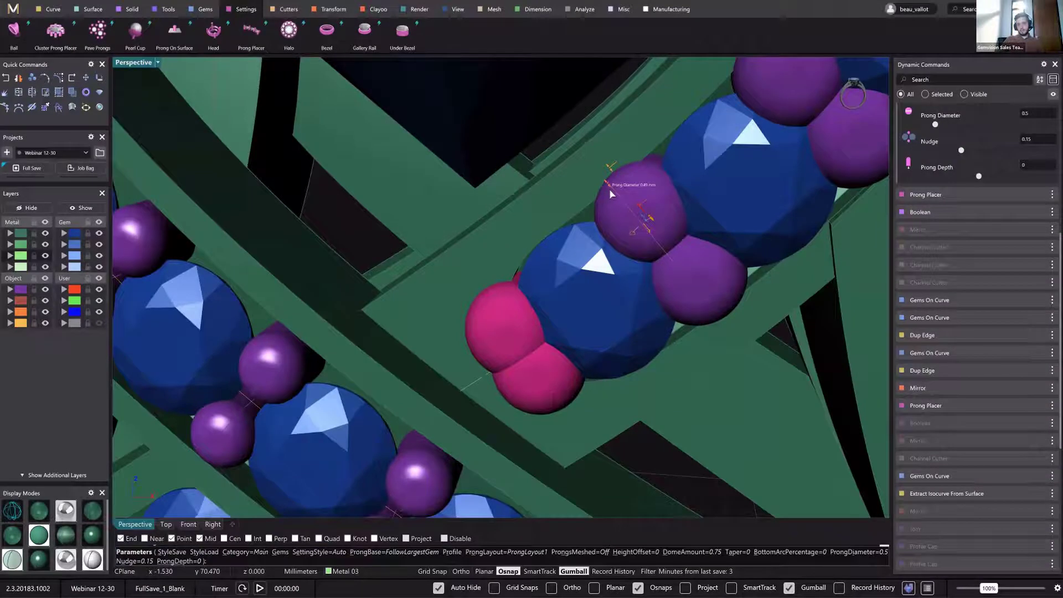
drag(615, 198, 638, 212)
scroll(636, 210, down, 4)
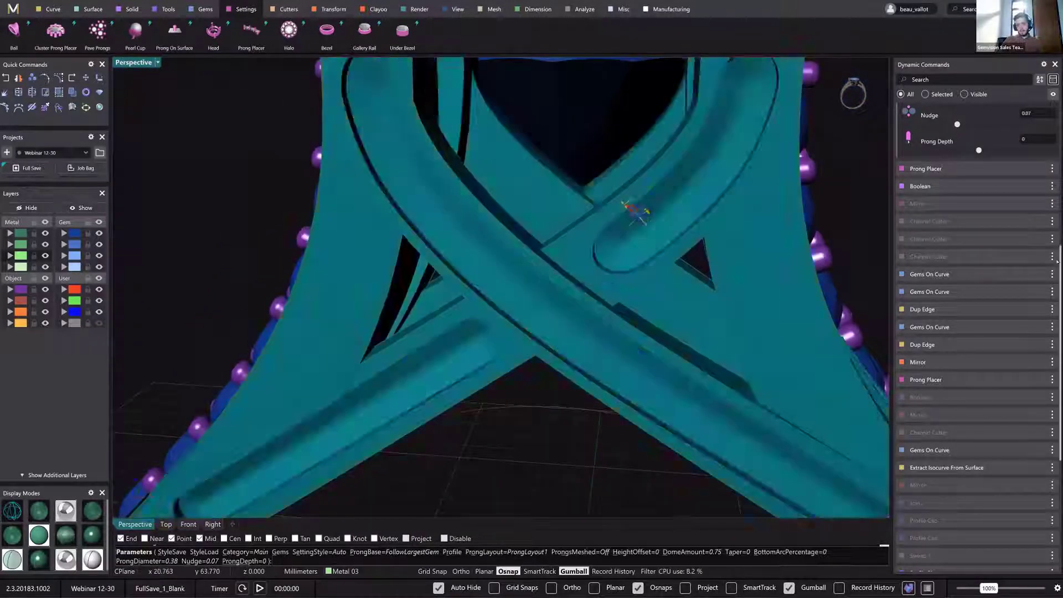
Give the short upper row the spread two-prong end style (ProngPlacerStyleEnd9) and turn off End Thickness Override.
scroll(1034, 185, up, 11)
click(1030, 178)
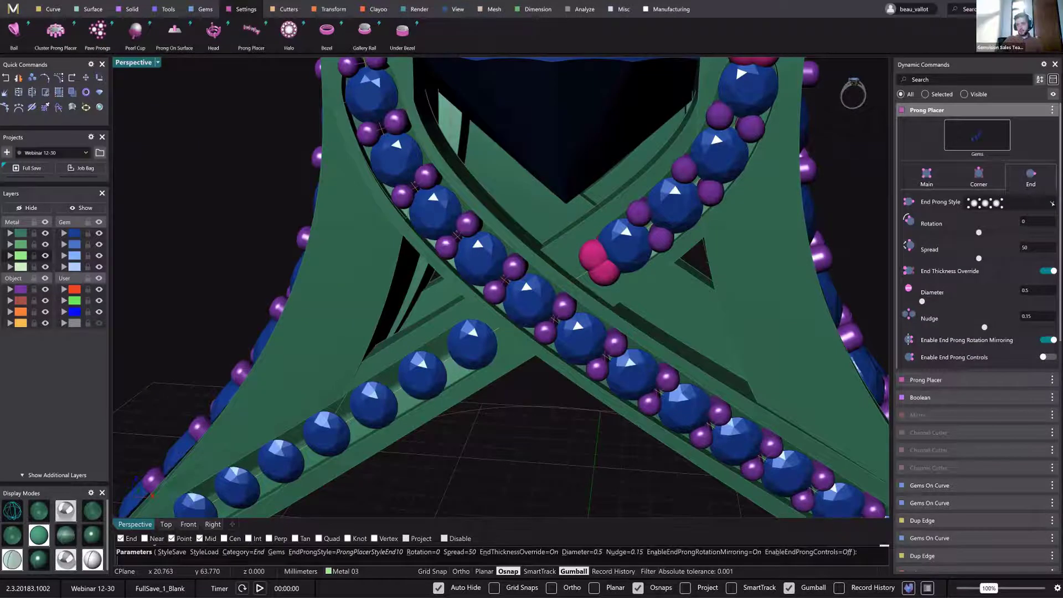
click(1052, 203)
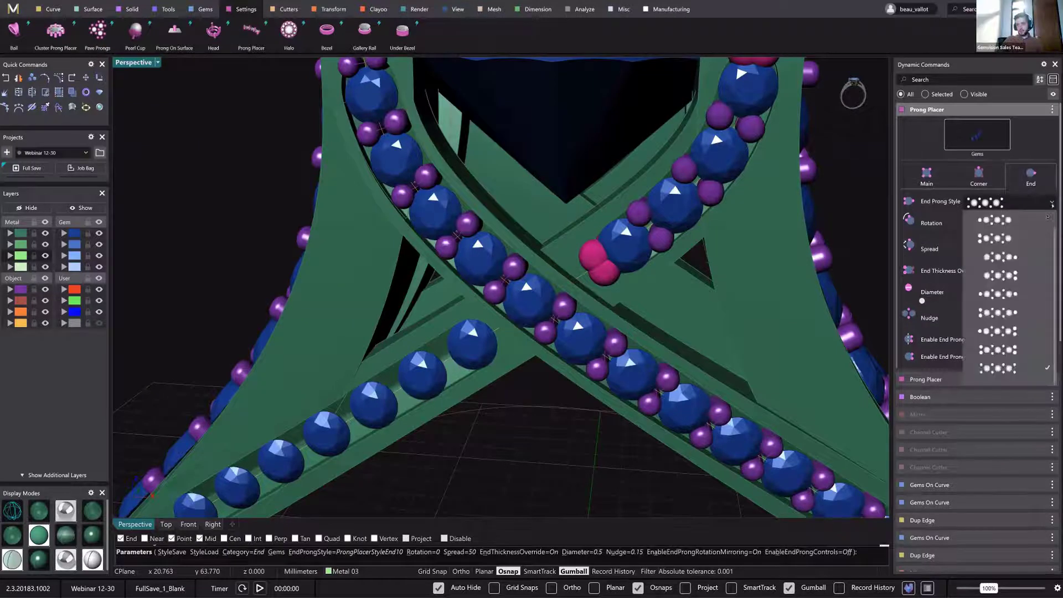
click(979, 350)
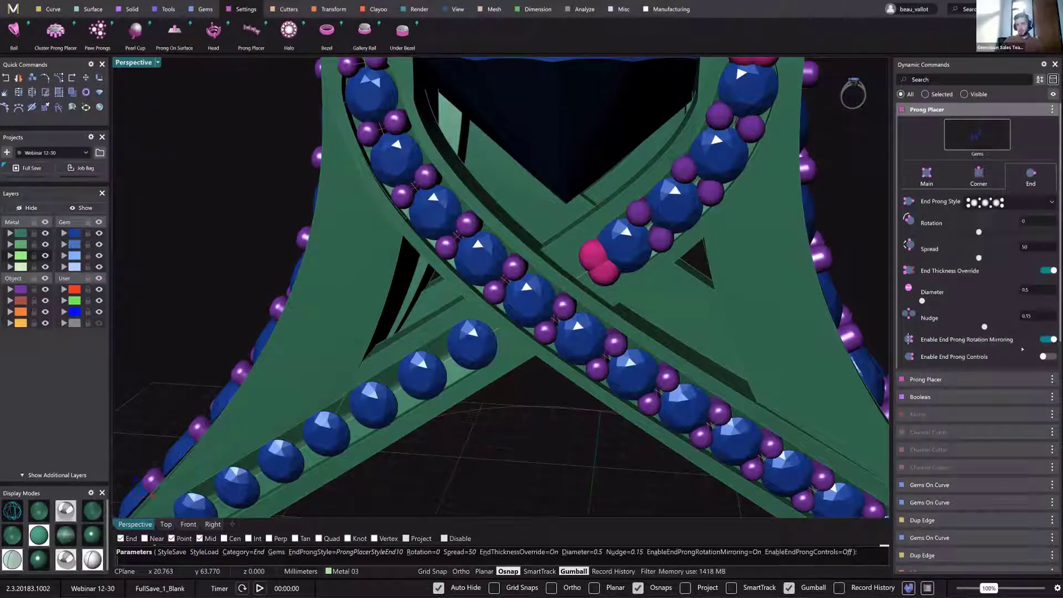
click(1047, 270)
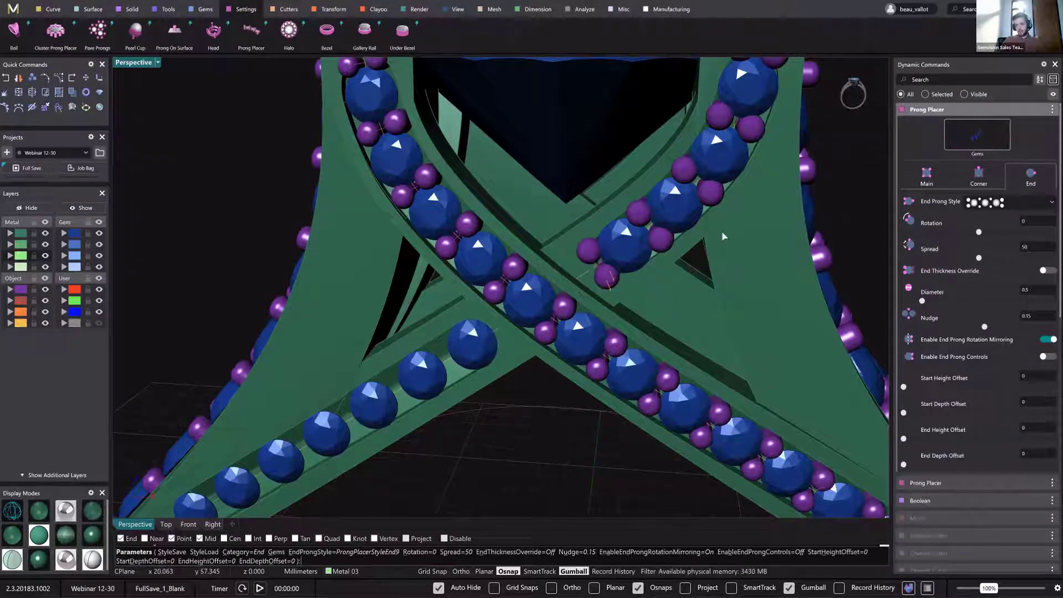
Enable End Prong Controls for the short upper row, set End Diameter to 0.32 and accept the prongs.
scroll(722, 230, down, 10)
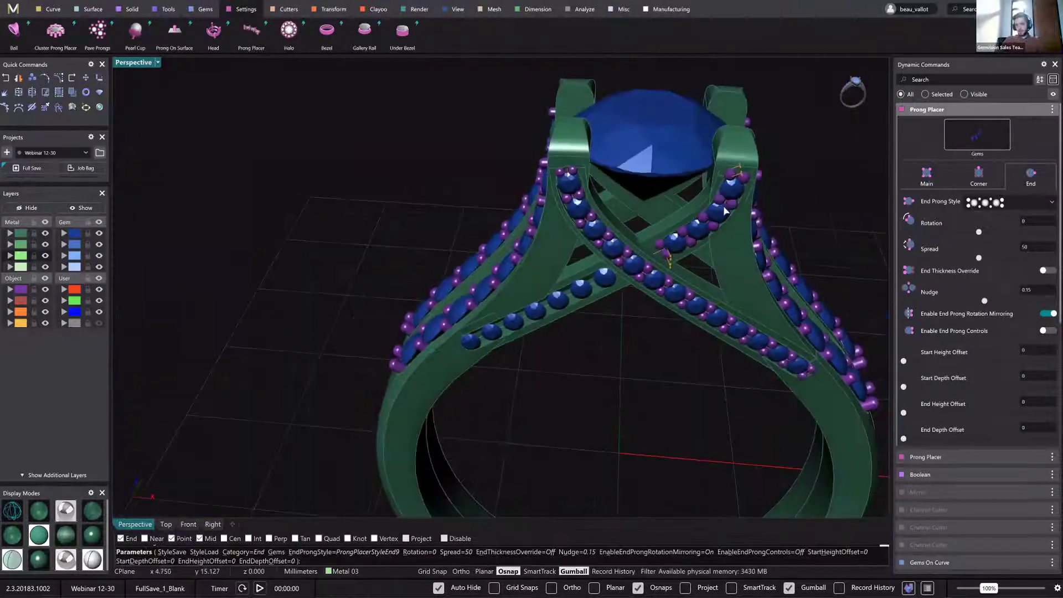
right_drag(725, 211, 734, 180)
scroll(733, 185, up, 6)
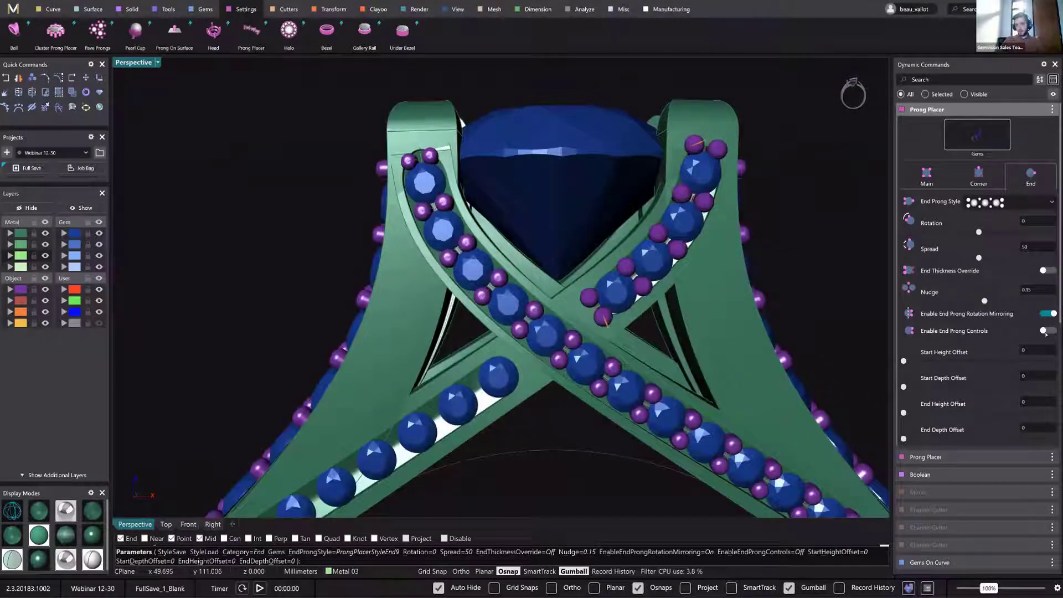
click(1045, 331)
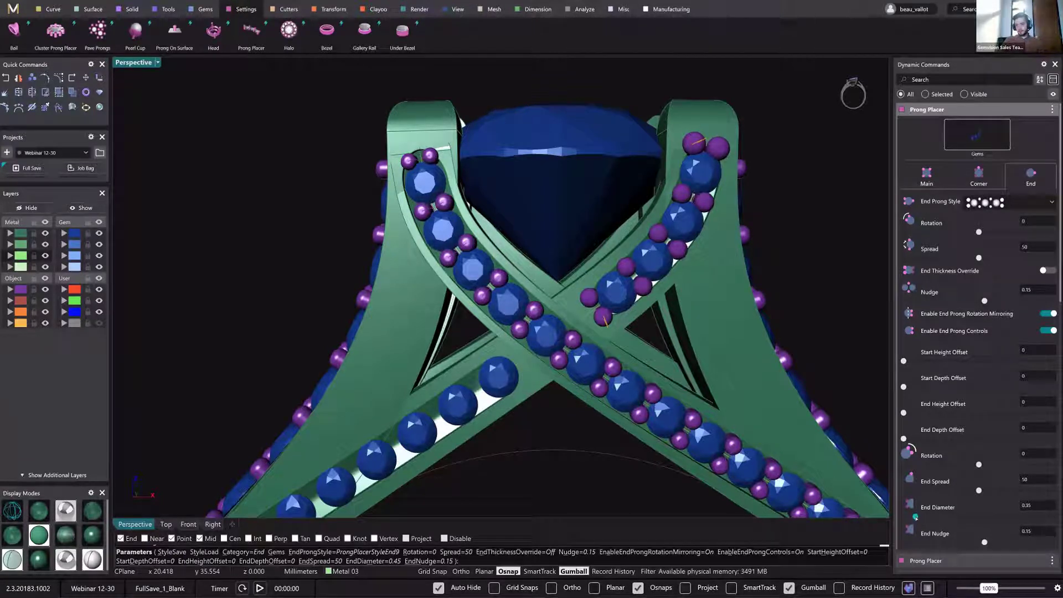
drag(914, 517, 914, 518)
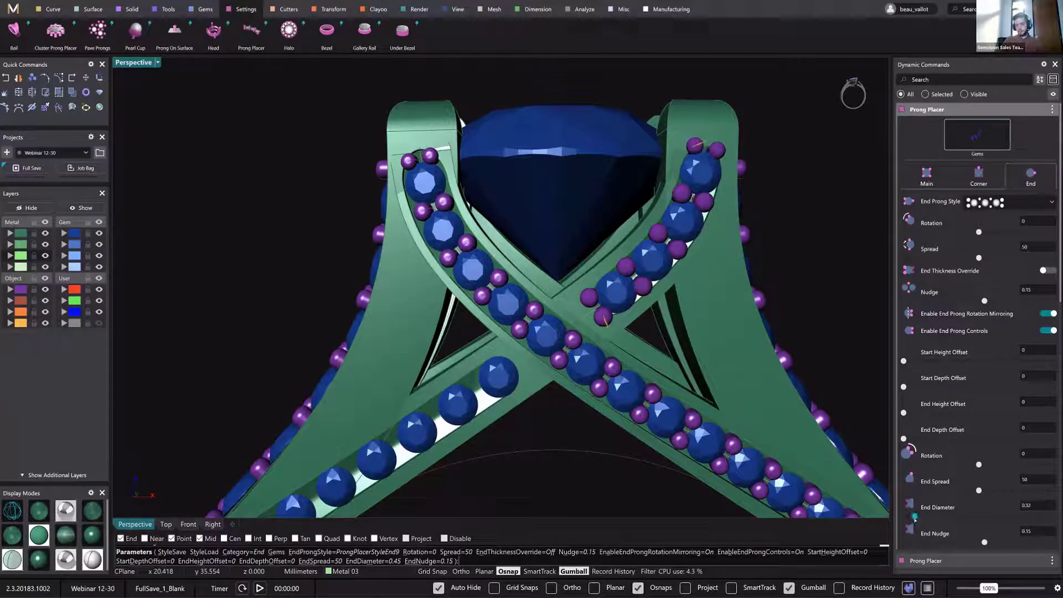
right_click(565, 424)
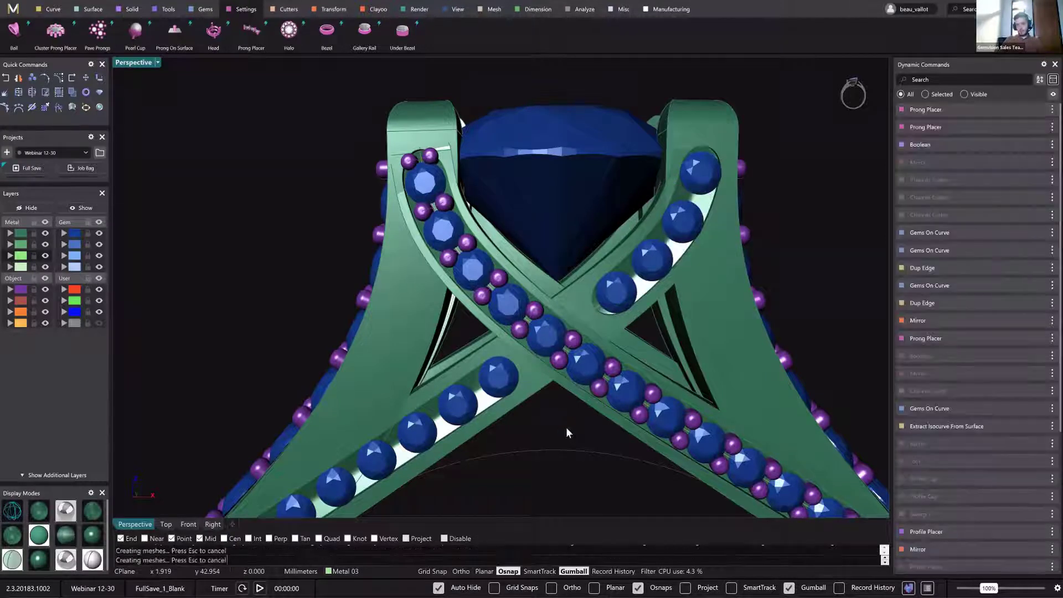
Select the lower crossing arm's gem row, on the other side of the long arm, and start Prong Placer on it.
scroll(564, 427, down, 7)
shift+right_drag(544, 411, 567, 317)
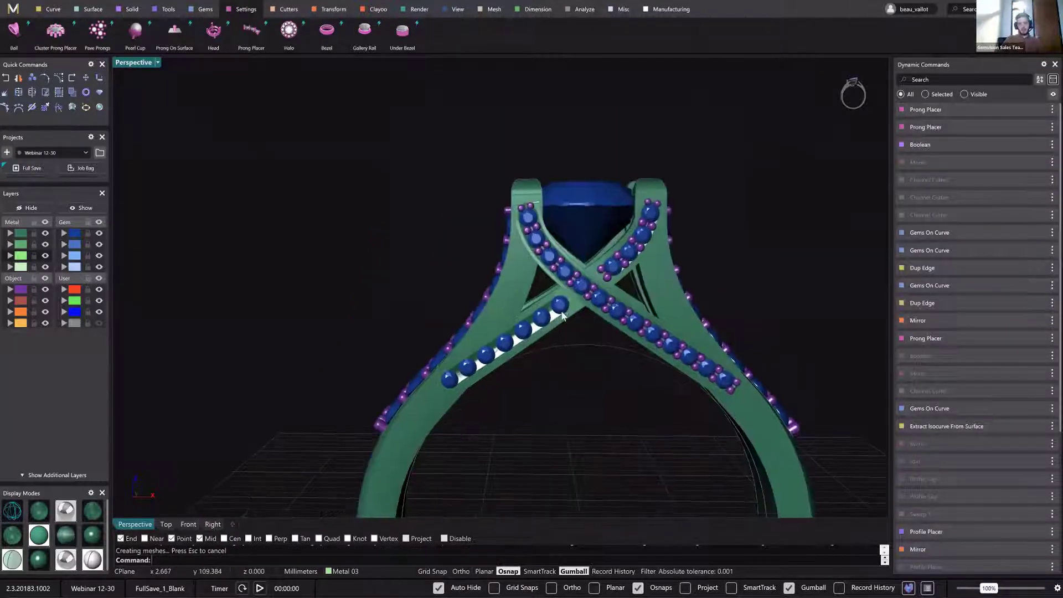
click(567, 316)
click(603, 336)
right_click(183, 165)
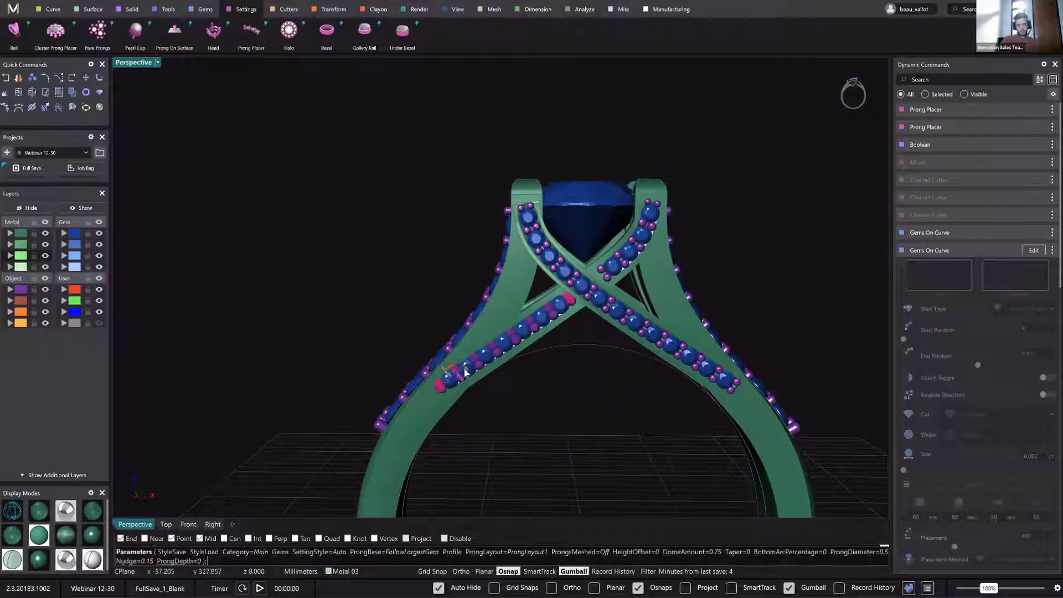
Set the lower row's prongs to a nudge of -0.08 and a diameter of 0.42.
scroll(467, 379, up, 2)
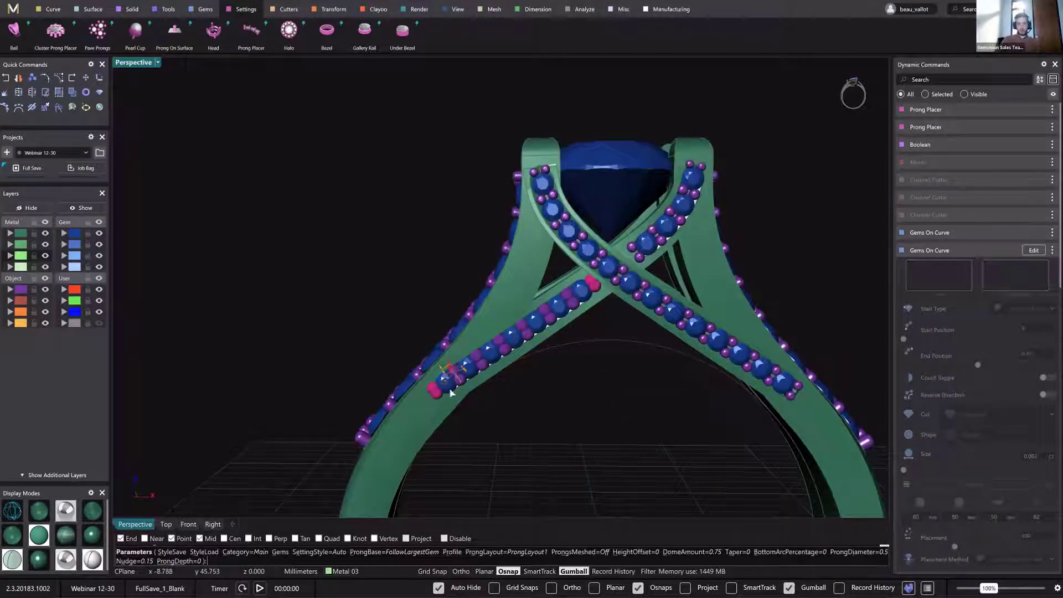
scroll(479, 378, up, 5)
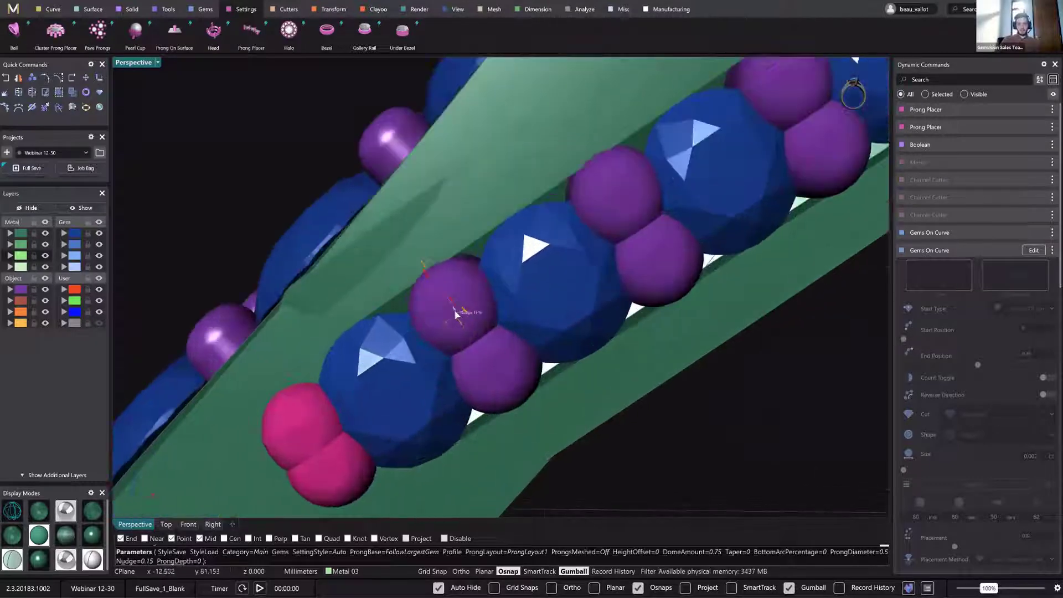
mouse_move(452, 306)
mouse_down()
mouse_move(420, 267)
mouse_move(441, 297)
mouse_up()
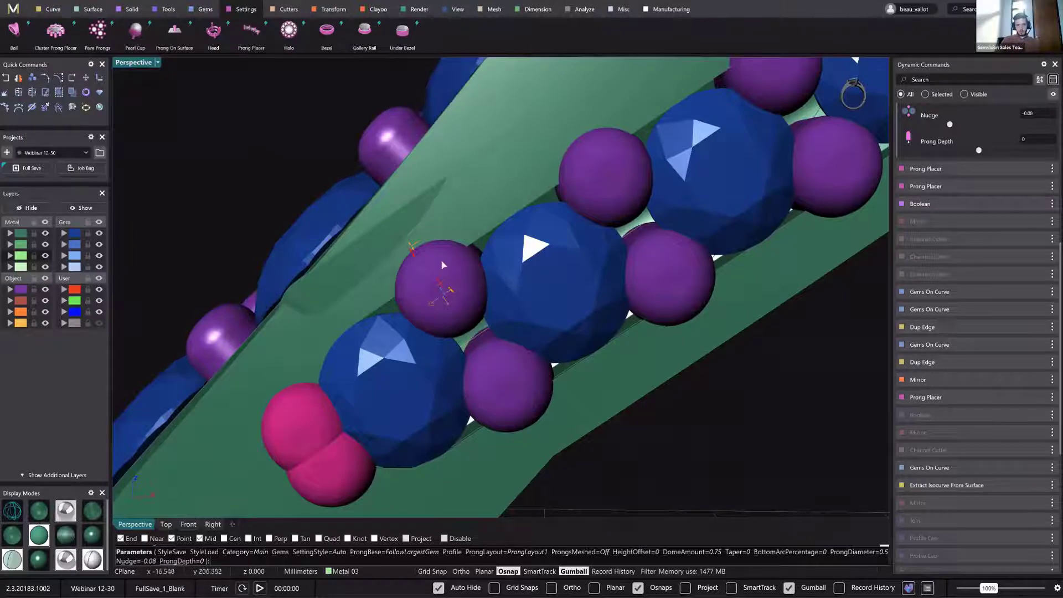
drag(416, 262, 426, 274)
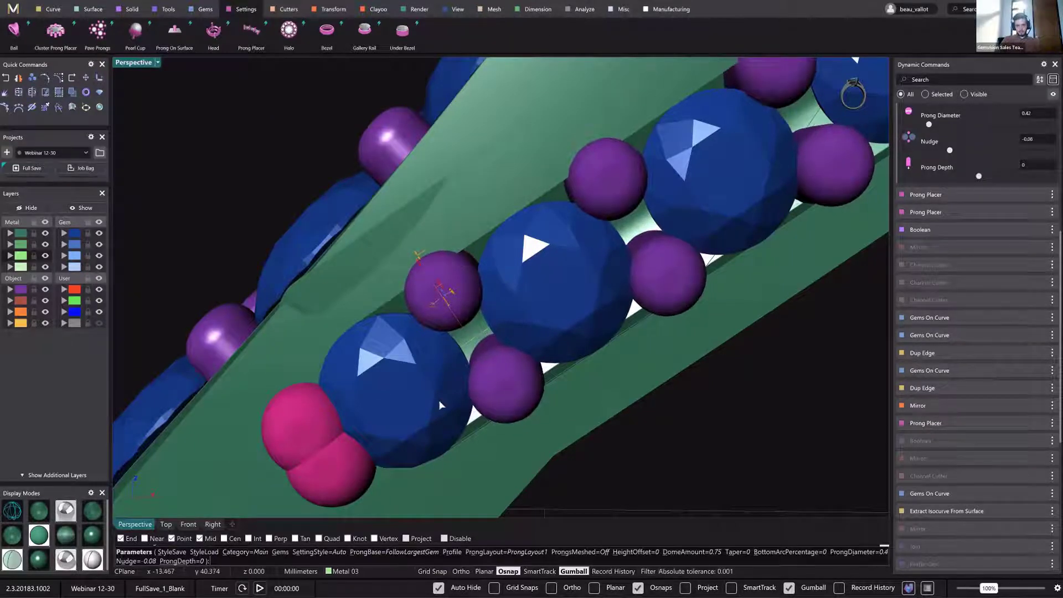
Give the lower row's ends the two-prong style ProngPlacerStyleEnd9, with End Thickness Override off and End Prong Controls on.
drag(1060, 268, 1058, 138)
click(1040, 178)
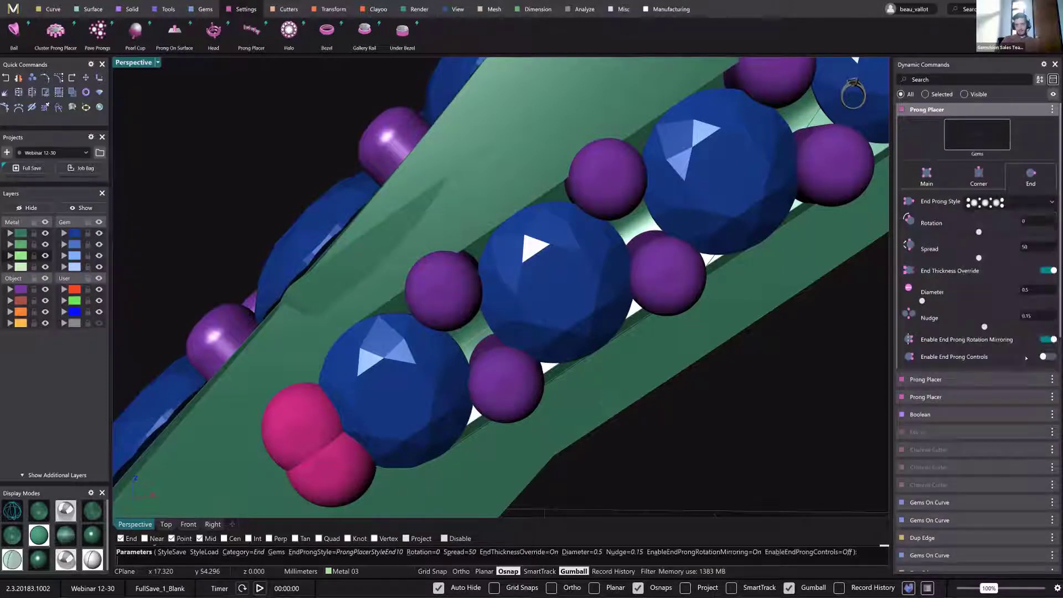
click(1050, 357)
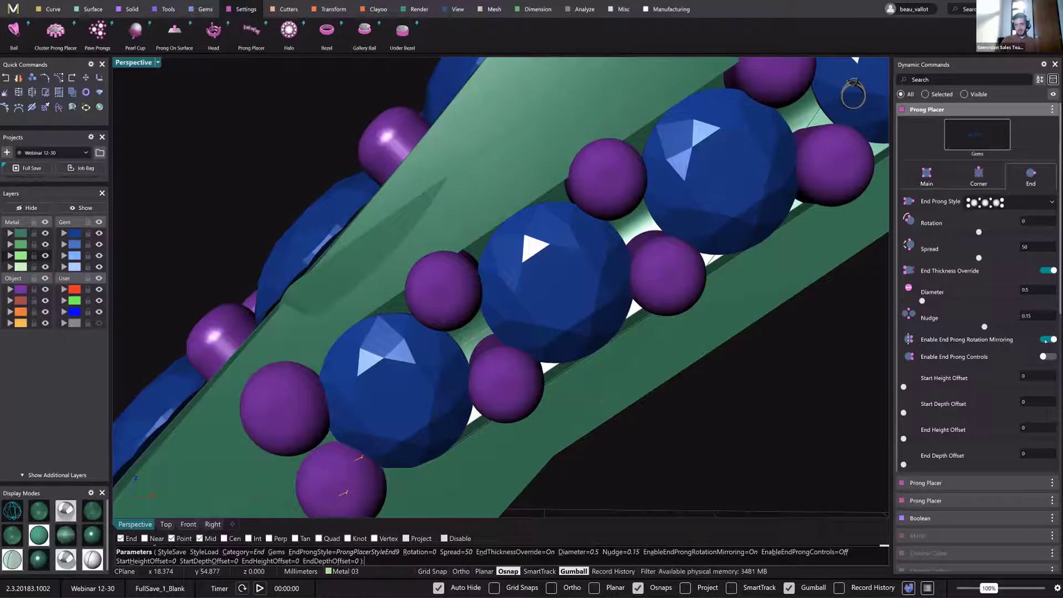
click(1047, 271)
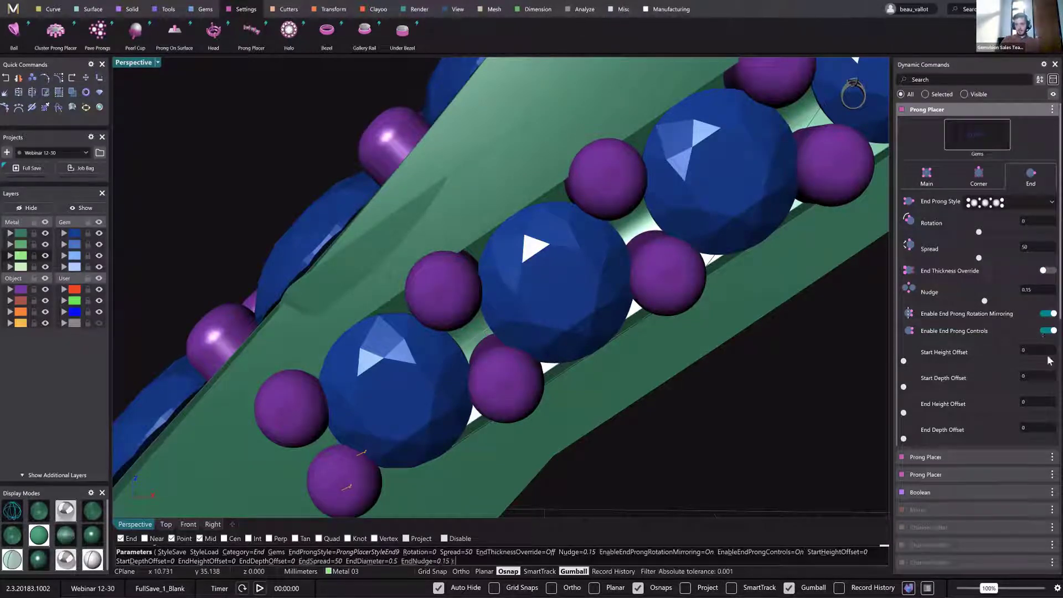
Set the End Diameter of the lower row's end prongs to 0.35.
scroll(965, 461, down, 1)
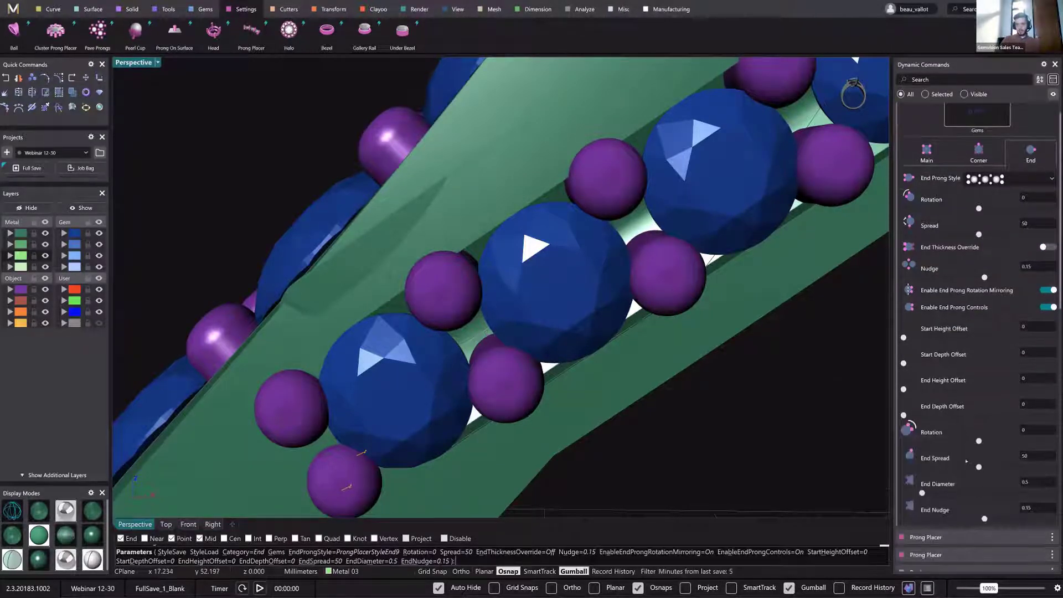
click(1028, 483)
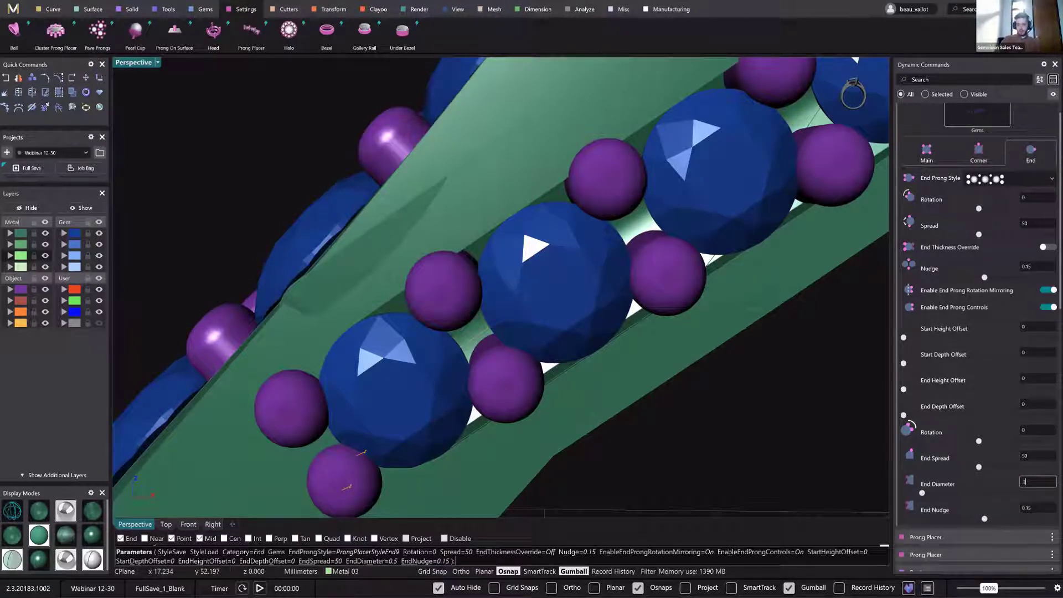
text(0.35)
key(Return)
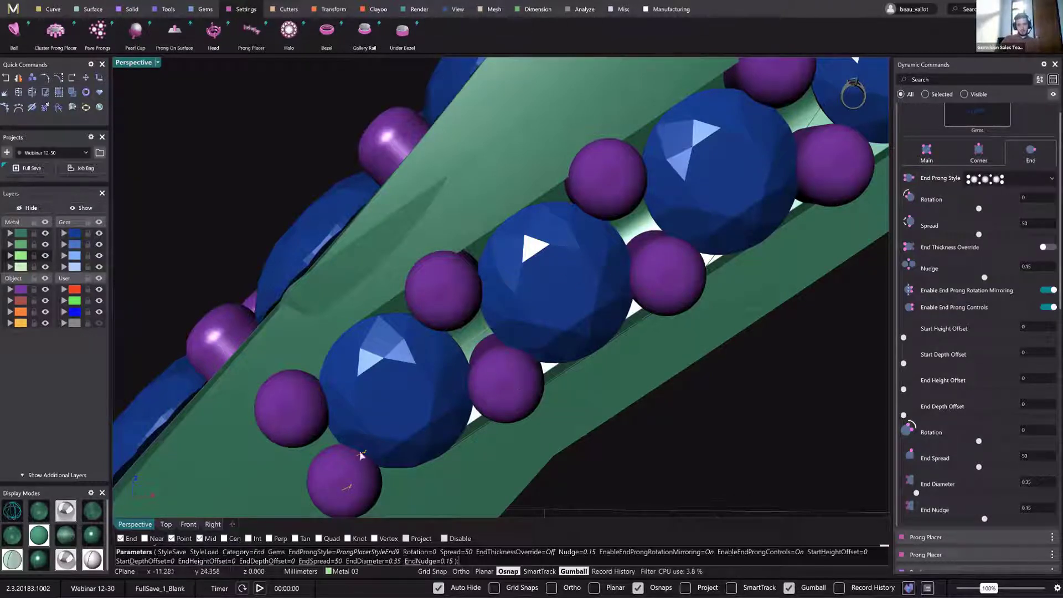
Change the lower row's end prong style to a single prong at each end (ProngPlacerStyleEnd6).
scroll(284, 400, down, 1)
scroll(284, 400, down, 3)
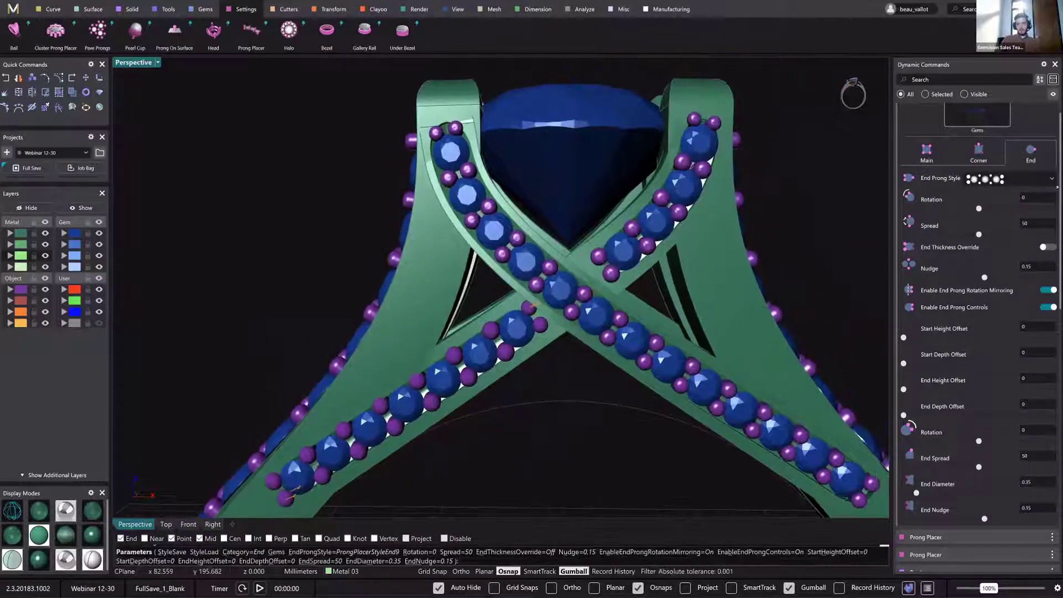
click(1053, 181)
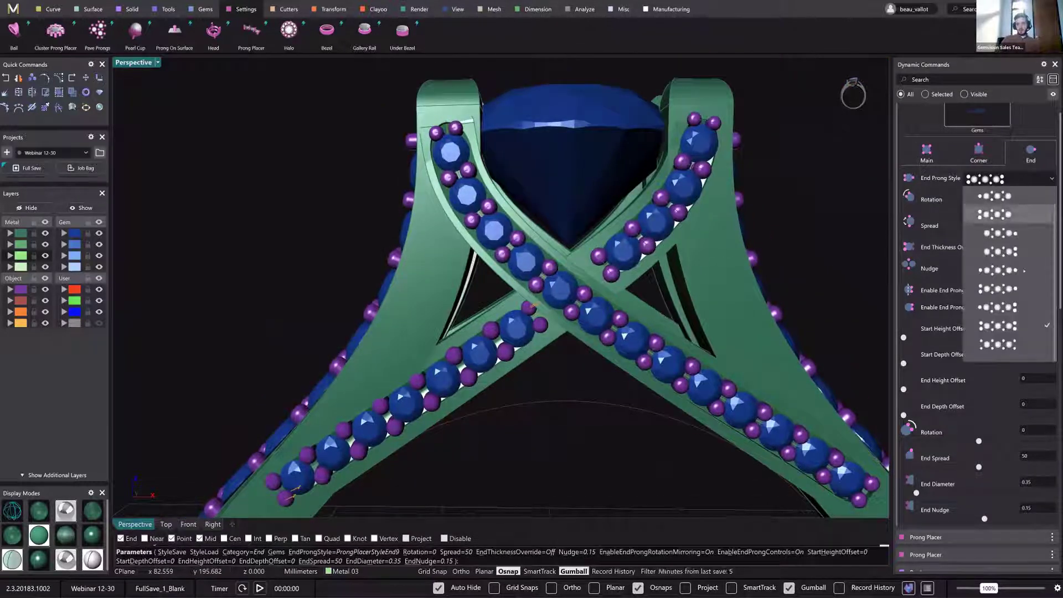
click(1017, 271)
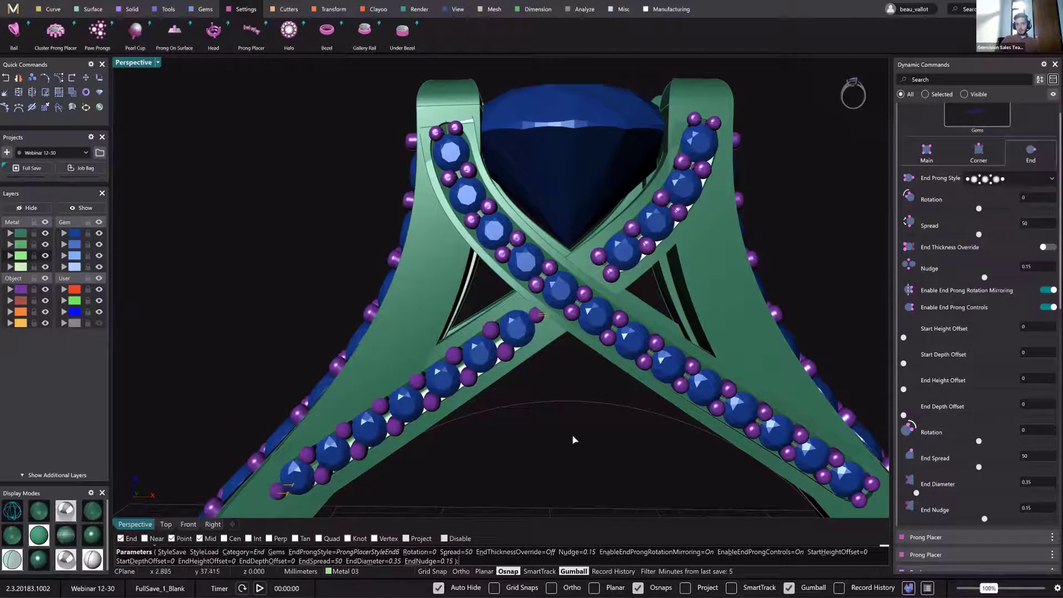
Raise the lower row's single end prongs, setting End Height Offset to 0.05 and increasing Start Height Offset.
right_drag(536, 380, 540, 268)
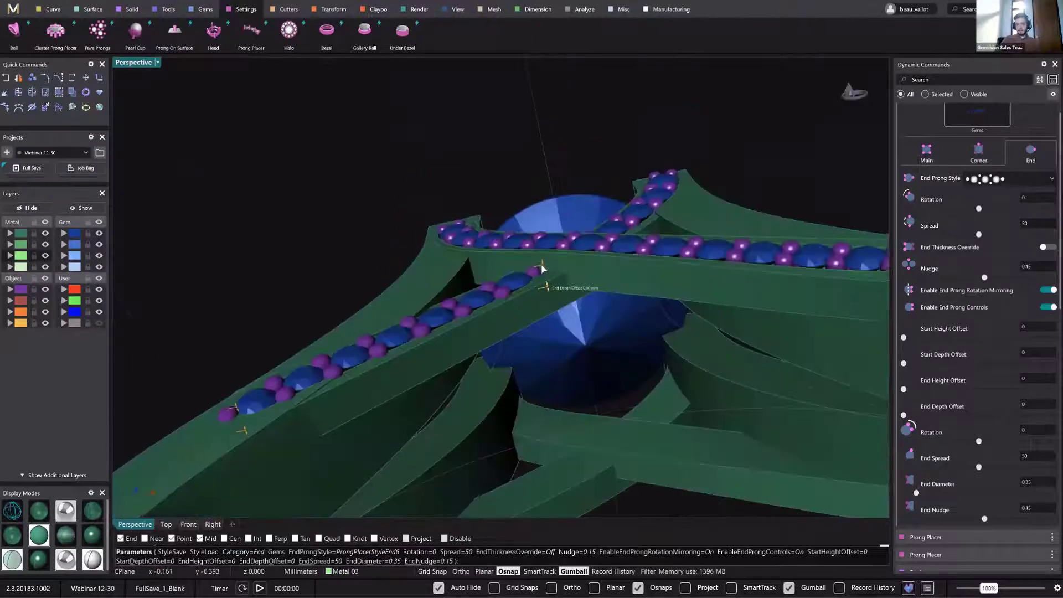
scroll(539, 268, up, 3)
drag(536, 267, 536, 265)
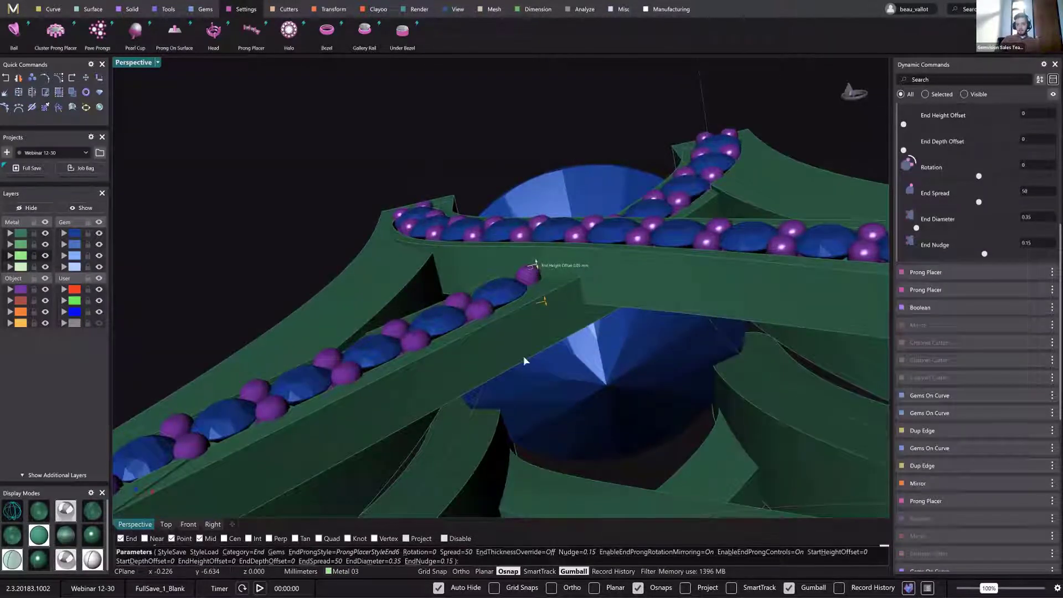
scroll(524, 361, down, 2)
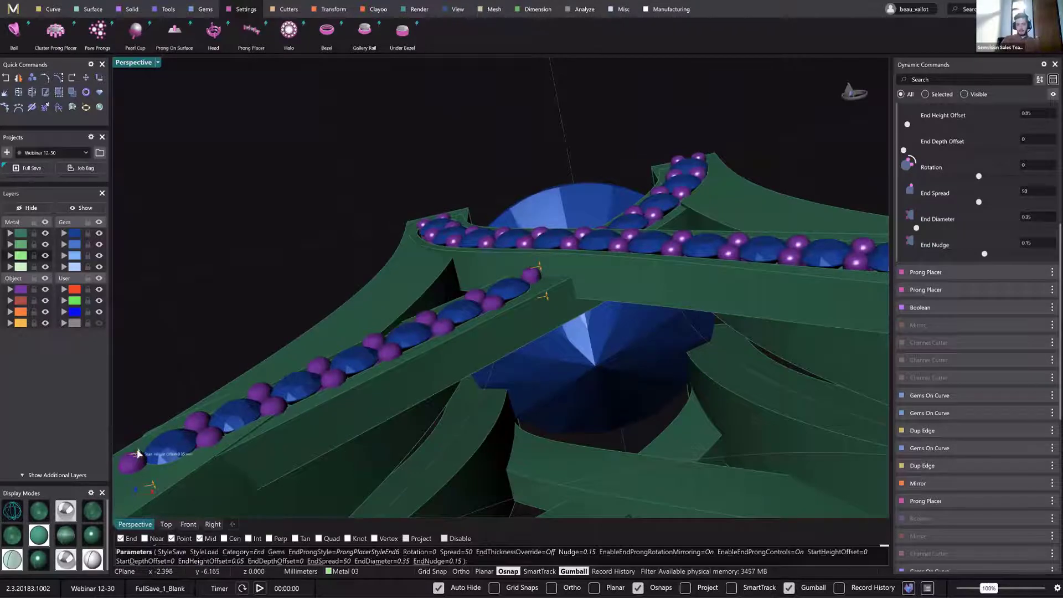
scroll(221, 221, down, 3)
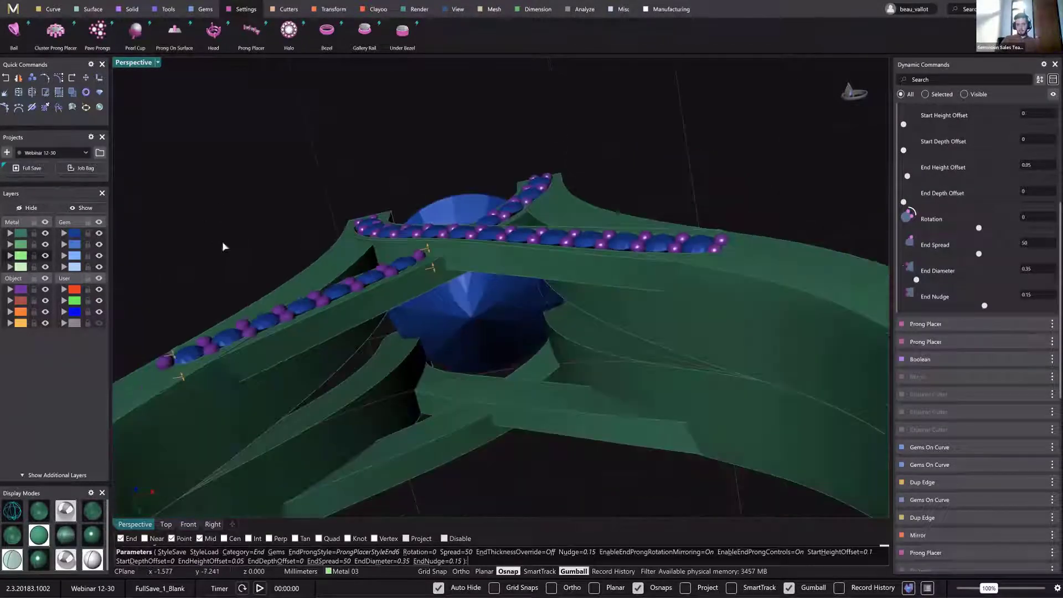
Accept the single end prong settings for the lower gallery row.
right_drag(223, 244, 329, 273)
key(Return)
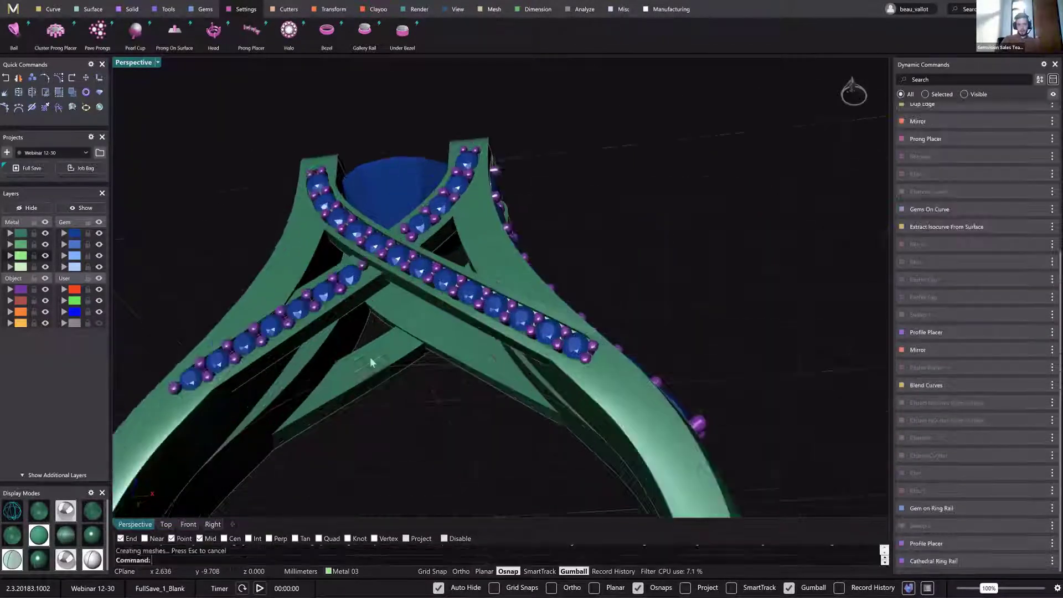
Mirror the prong groups of all three rows on the crossing gallery arms with X Mirror and Y Mirror on.
scroll(439, 263, up, 6)
scroll(441, 268, up, 2)
click(446, 271)
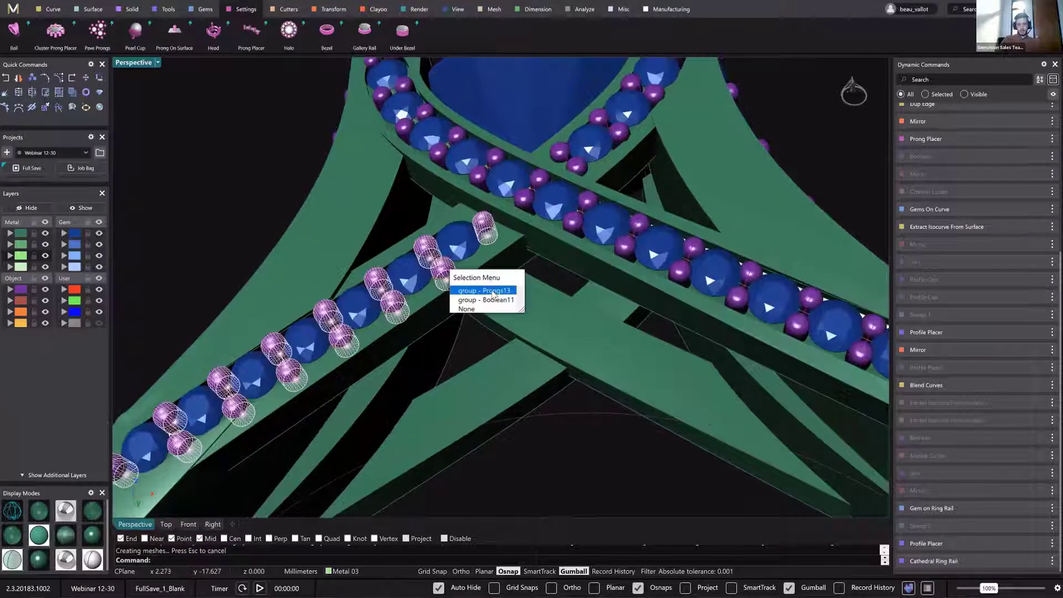
key(Return)
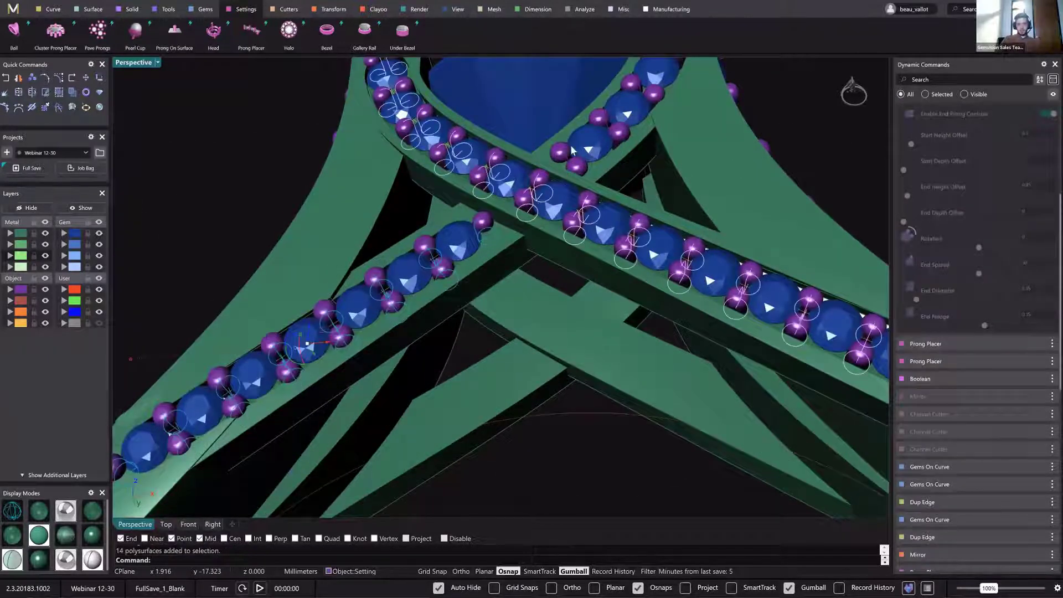
click(565, 154)
click(579, 173)
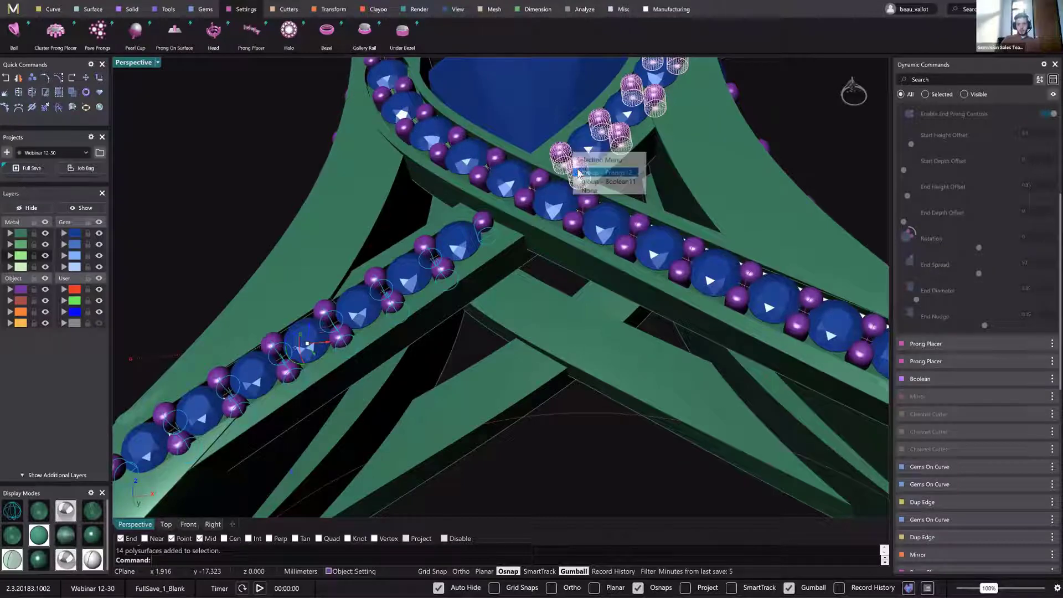
click(566, 213)
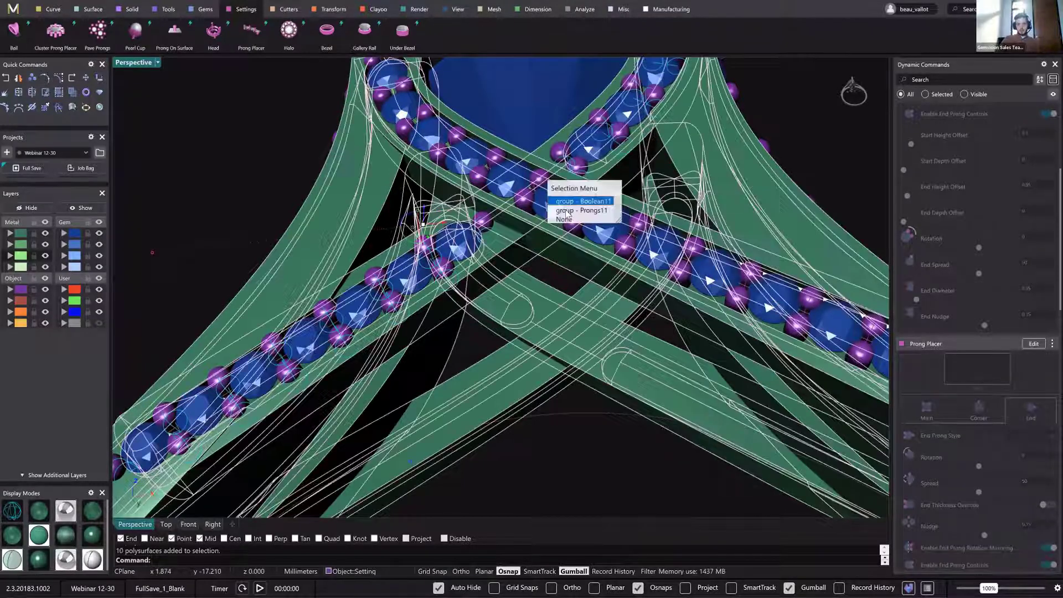
click(578, 209)
scroll(568, 288, down, 5)
right_drag(567, 288, 563, 423)
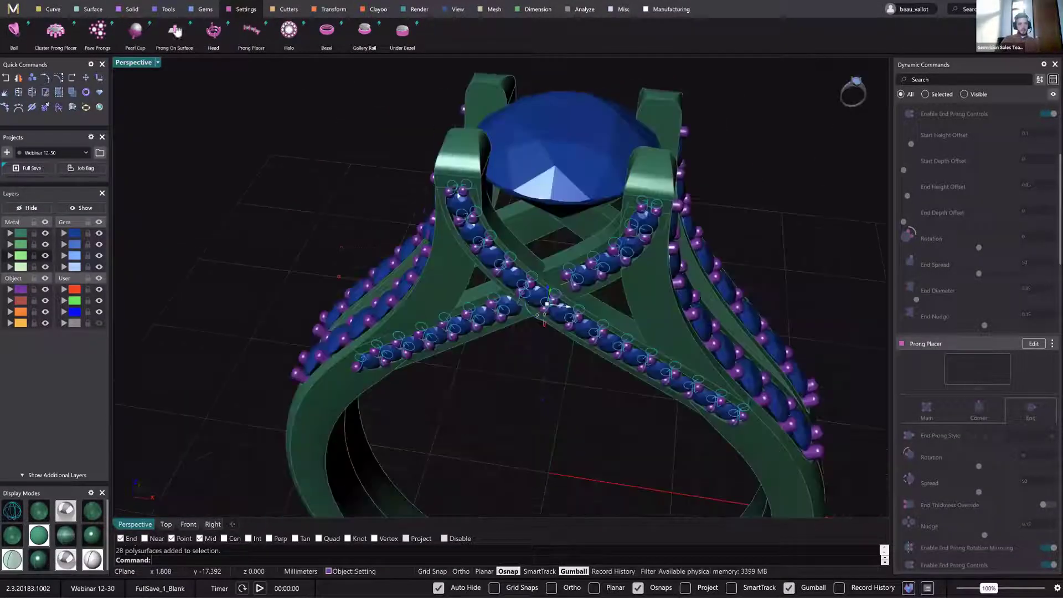
click(343, 10)
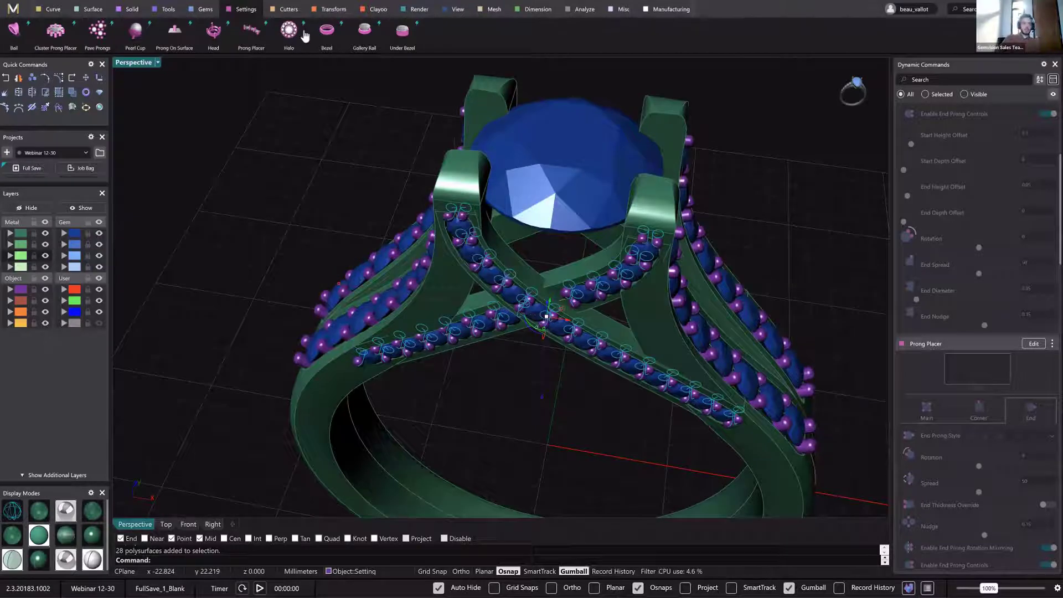
click(133, 38)
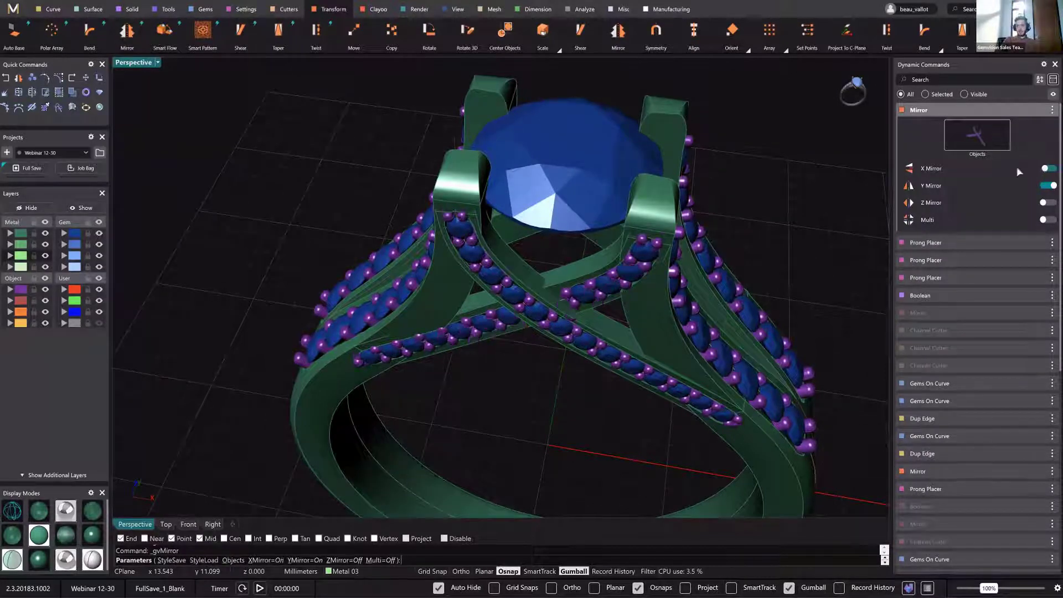
click(1043, 168)
right_drag(523, 227, 516, 361)
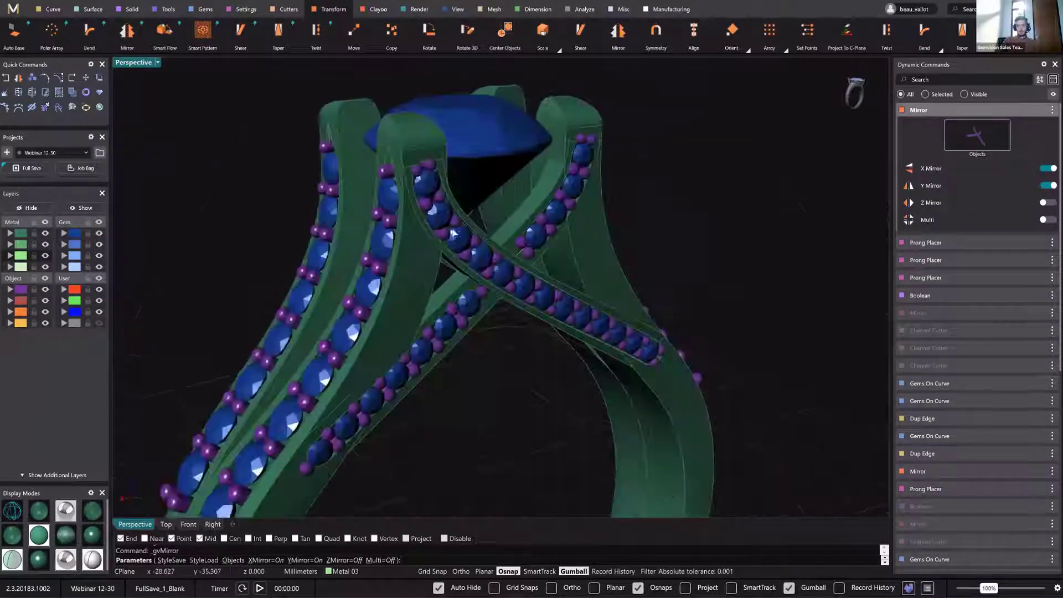
right_click(516, 361)
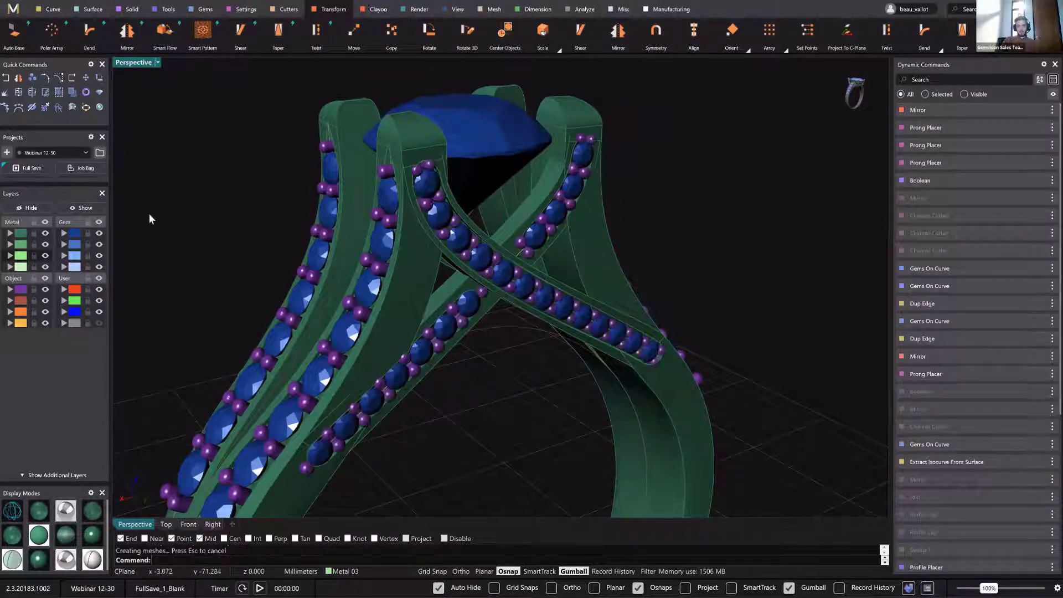
Examine the mirrored gallery prongs and the complete ring from several angles.
right_drag(279, 237, 329, 262)
right_drag(385, 291, 503, 380)
scroll(441, 310, down, 8)
scroll(572, 315, up, 5)
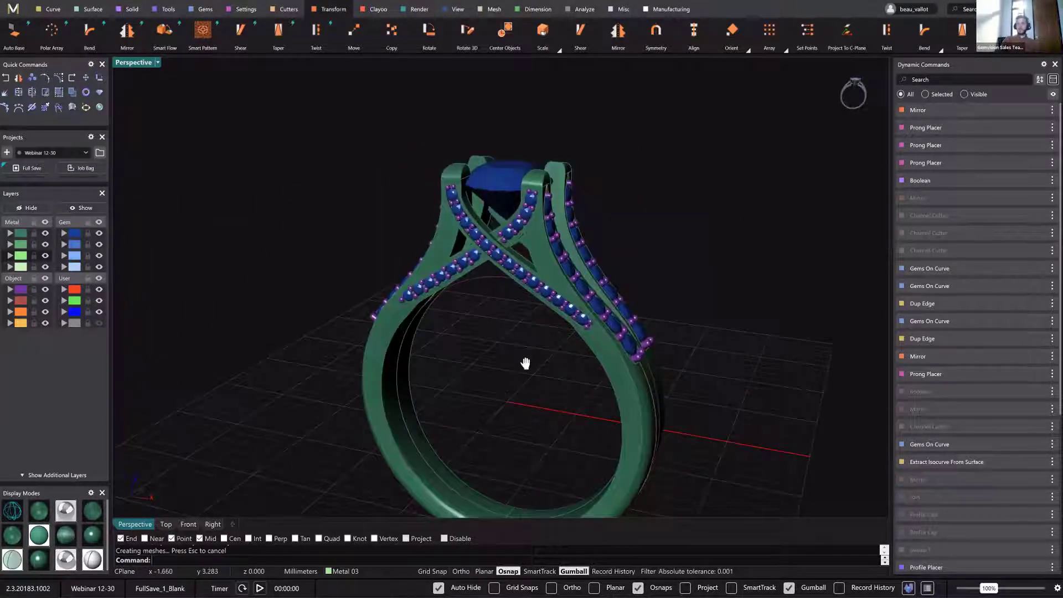
scroll(519, 361, up, 3)
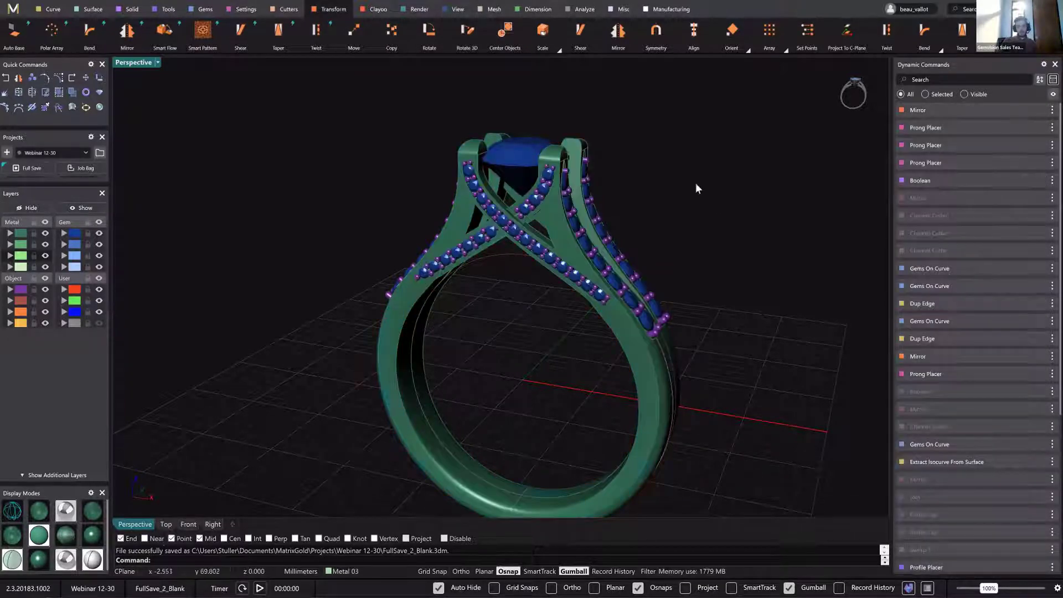
mouse_move(695, 181)
right_down()
mouse_move(717, 357)
mouse_move(788, 263)
right_up()
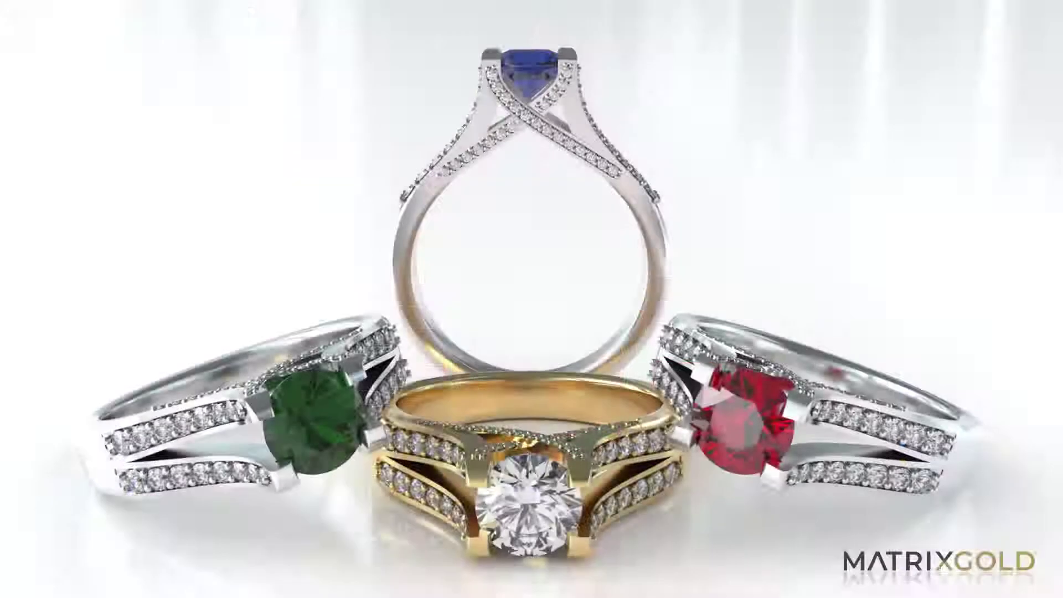